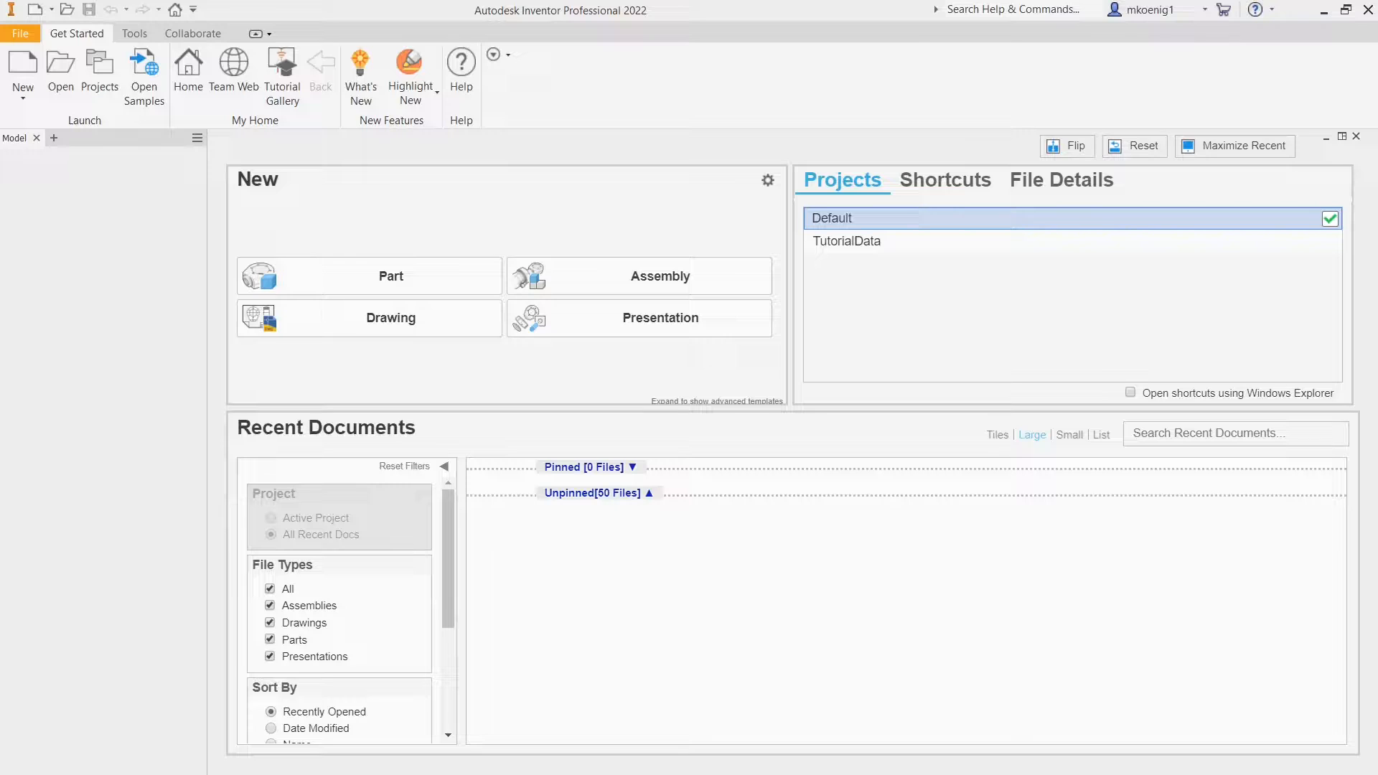
# Step: Create a new presentation file from the English Standard (in).ipn template
pyautogui.click(23, 66)
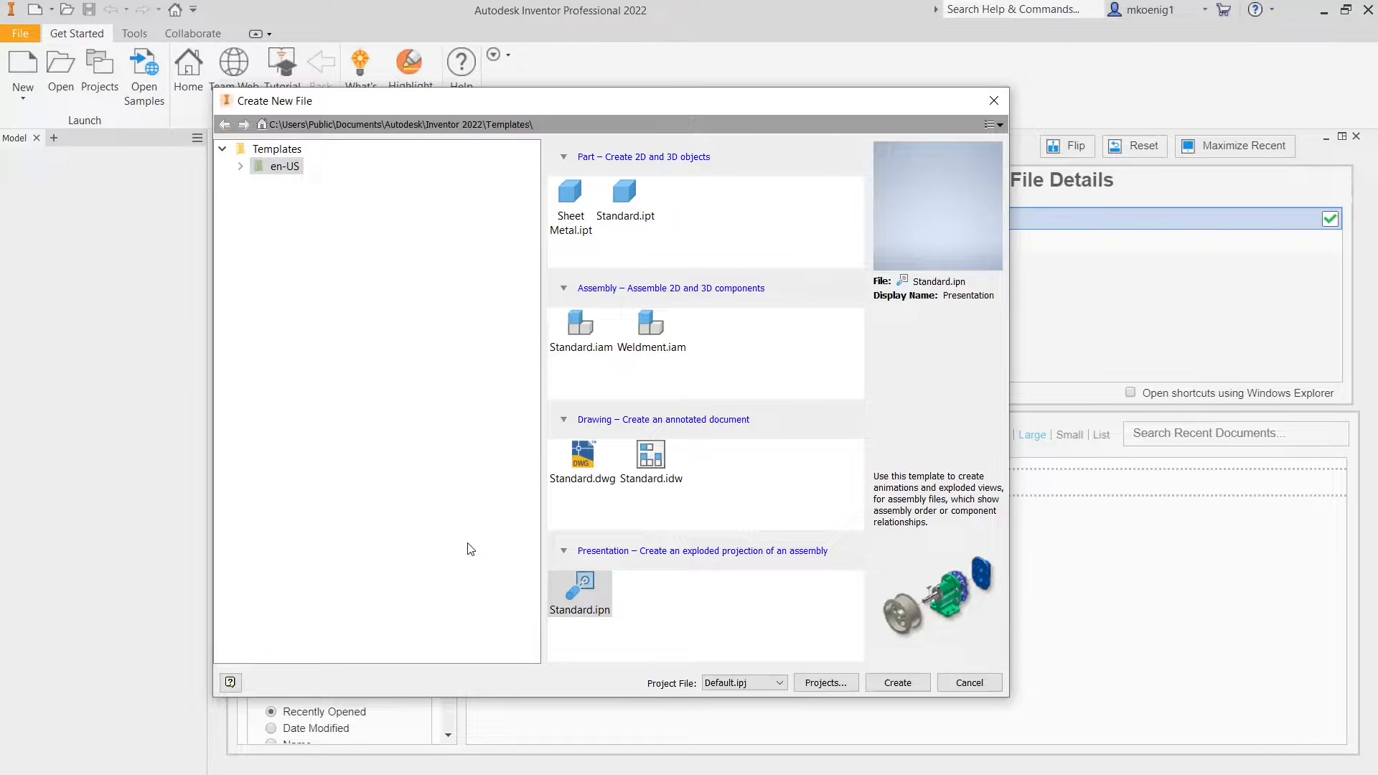
pyautogui.click(241, 166)
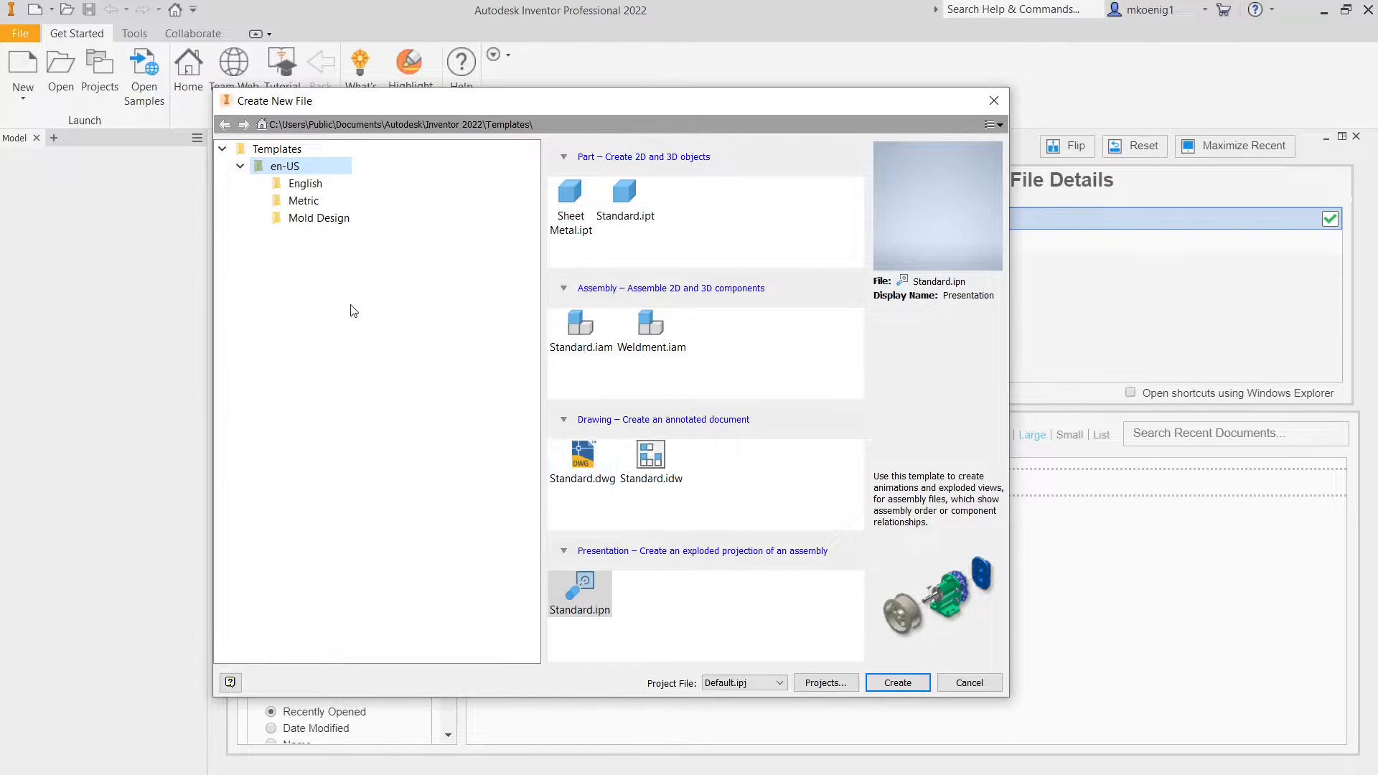
pyautogui.click(314, 187)
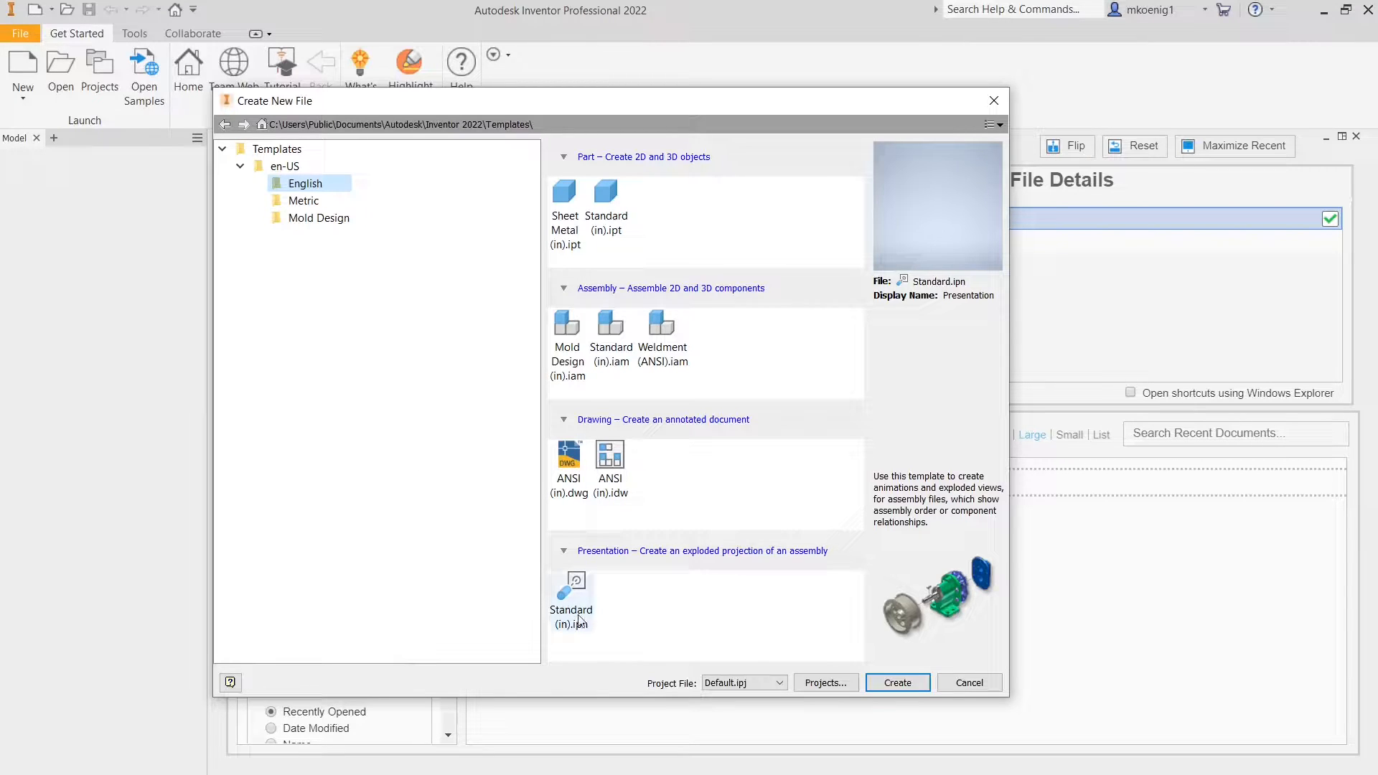
pyautogui.click(304, 201)
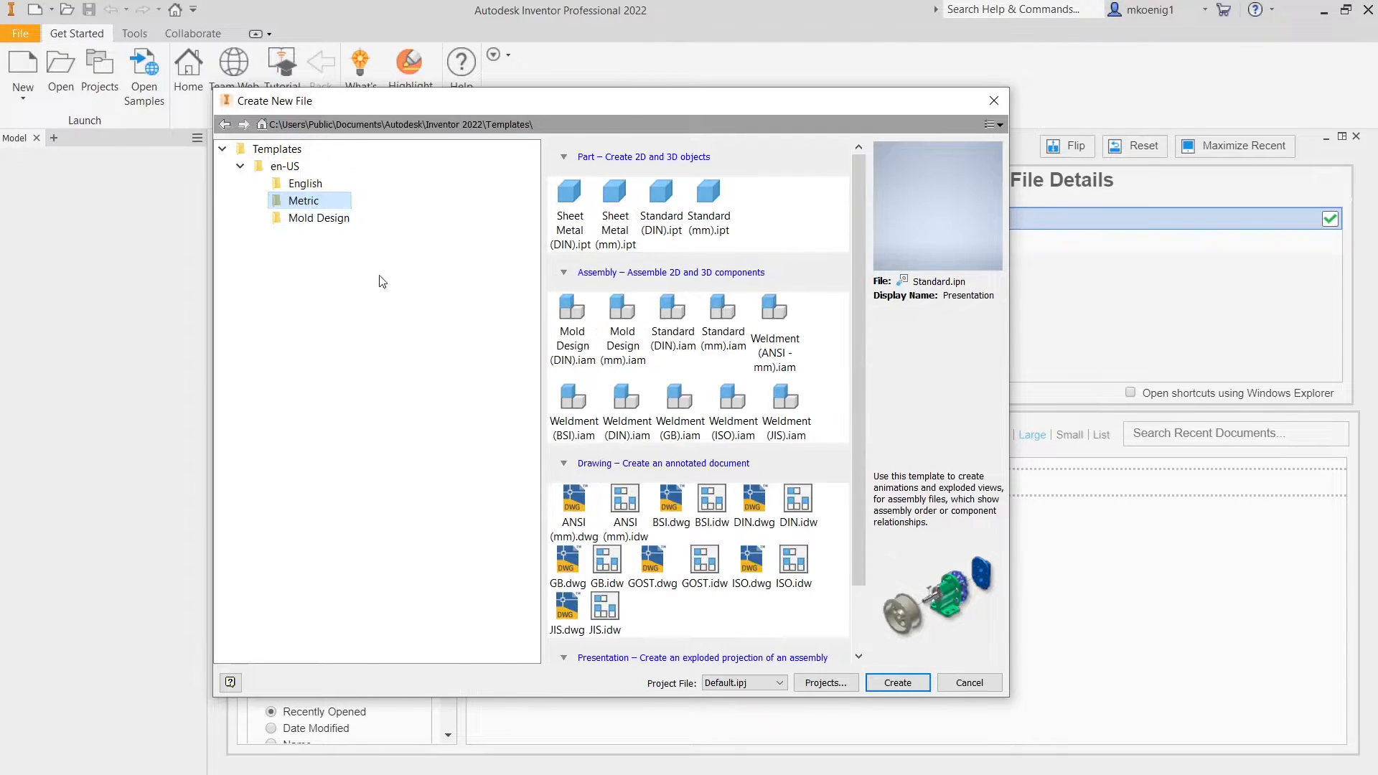
pyautogui.scroll(-2, 639, 513)
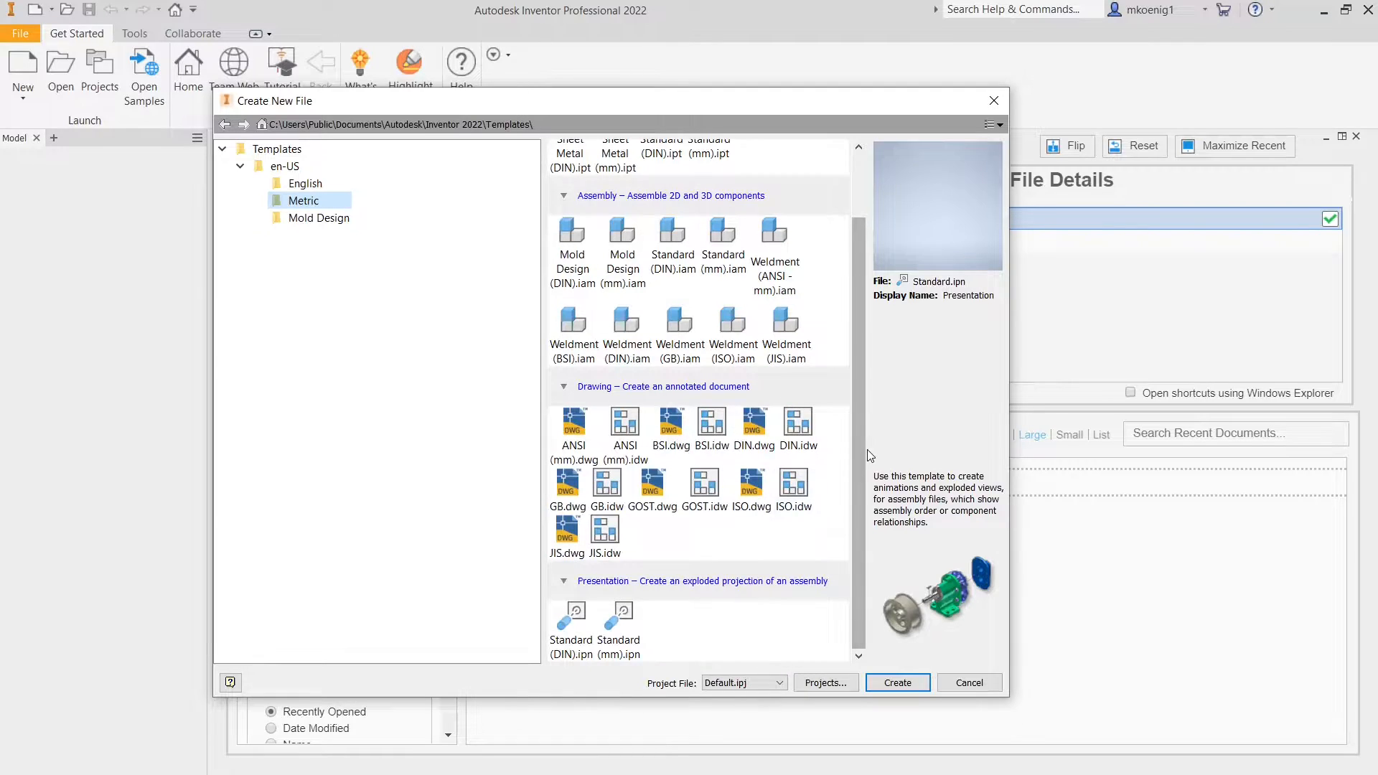
pyautogui.click(618, 624)
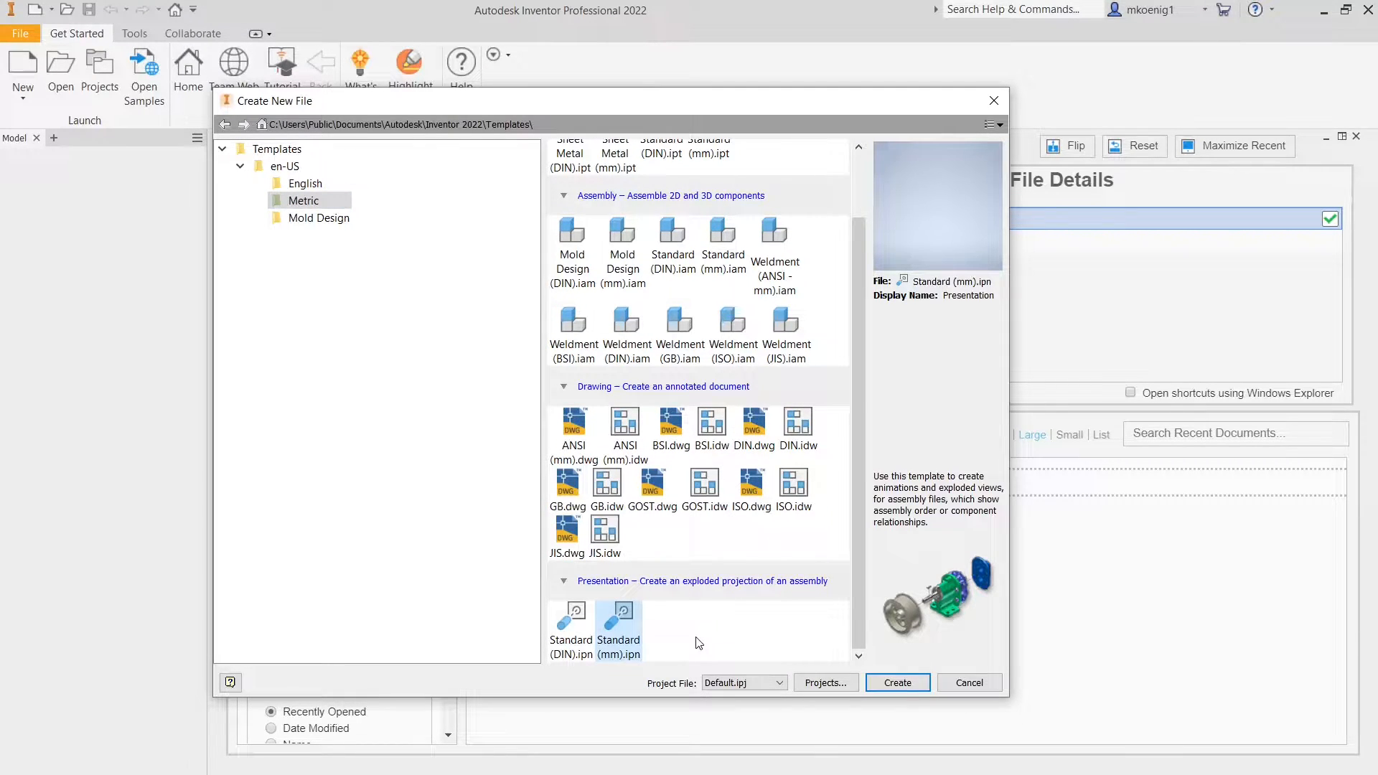
pyautogui.click(306, 185)
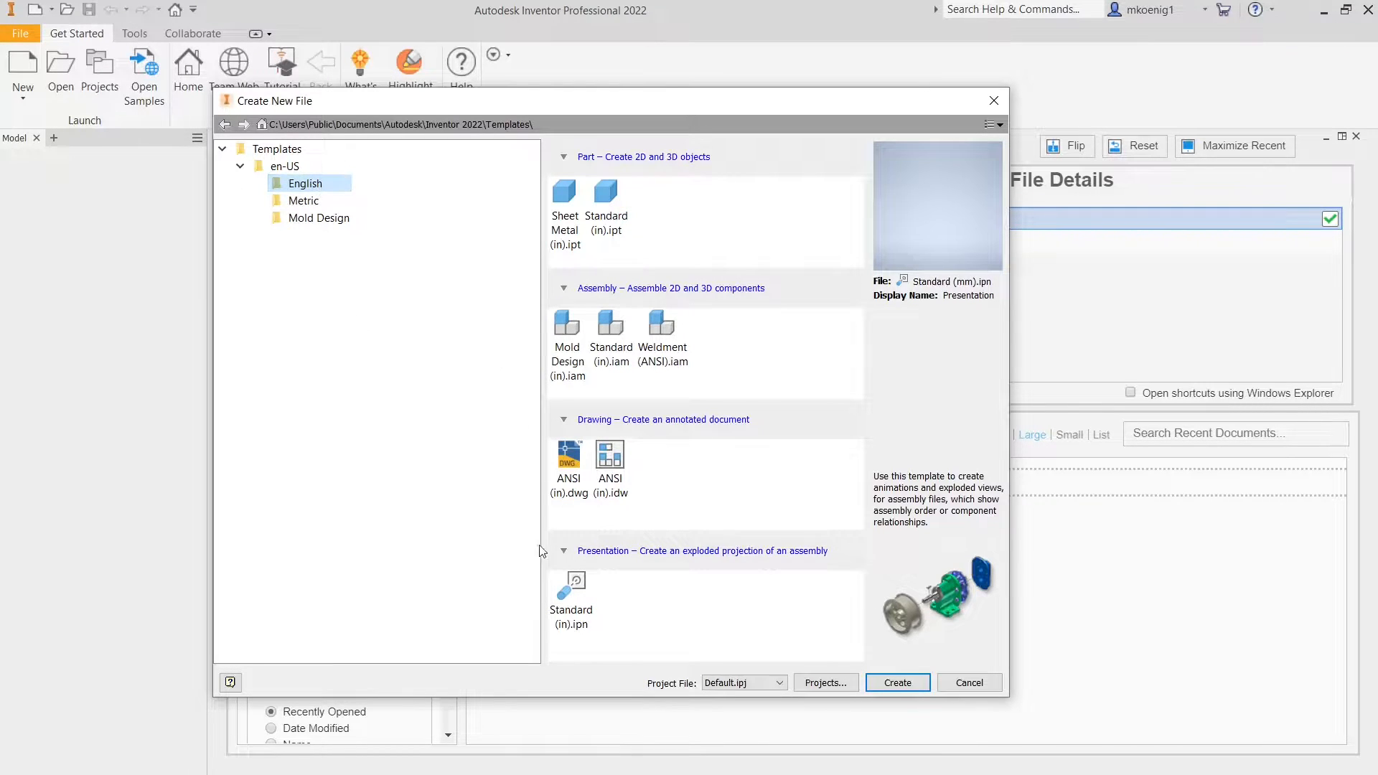
pyautogui.click(573, 608)
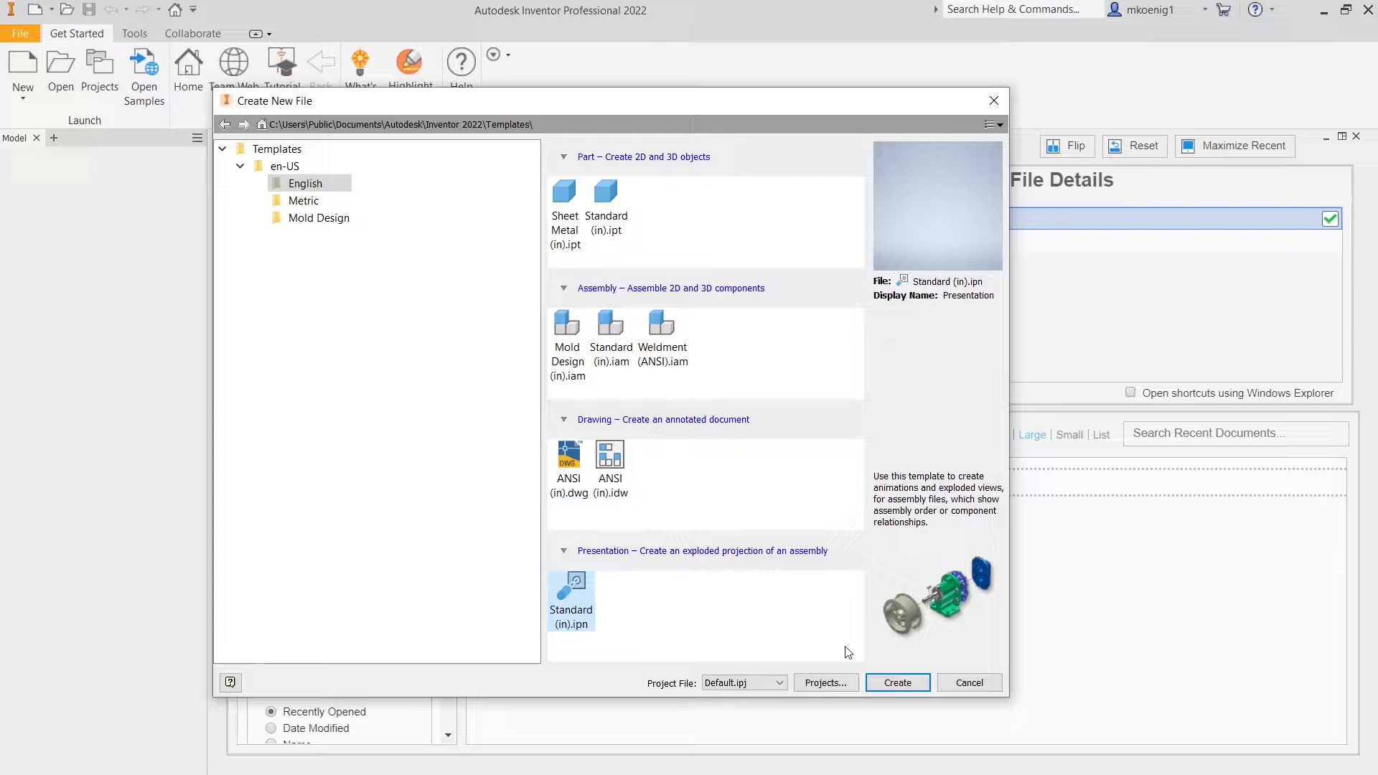
pyautogui.click(897, 683)
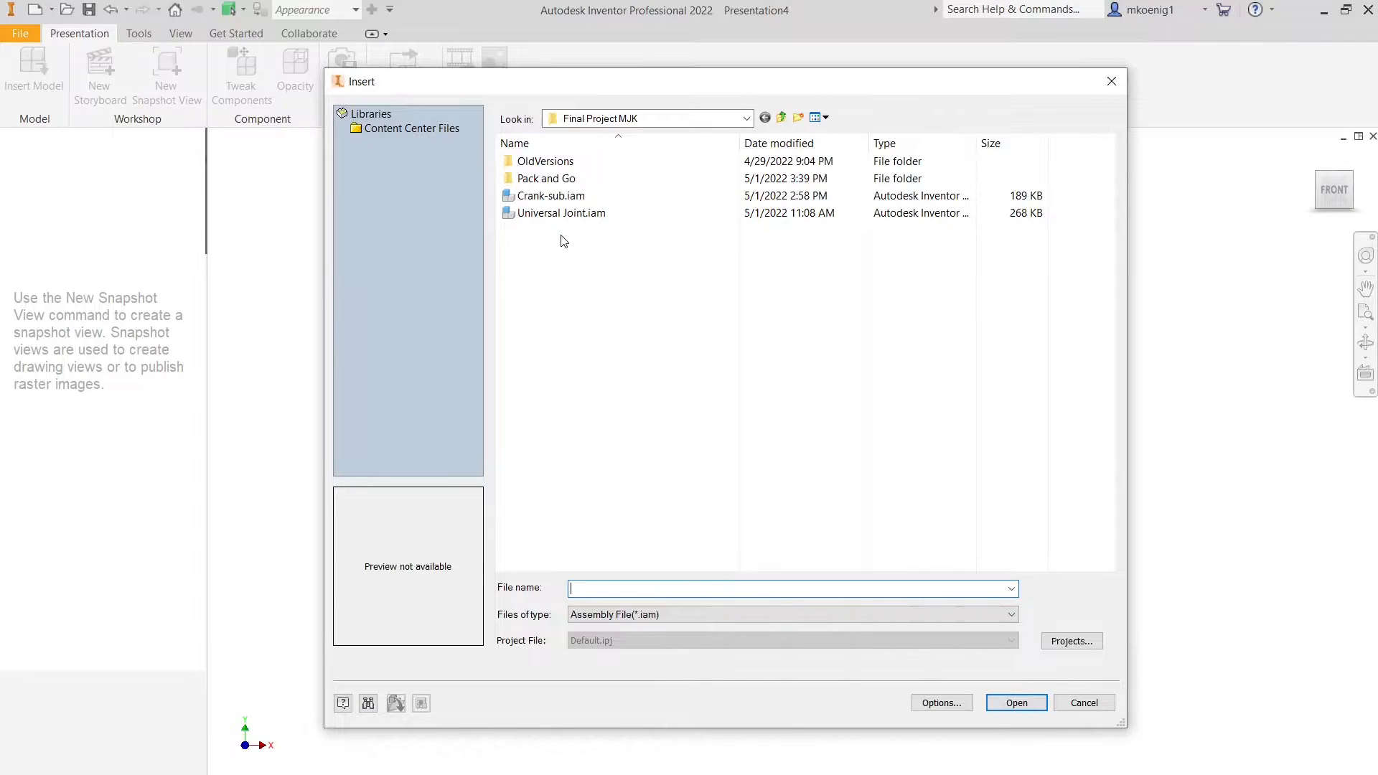
# Step: Insert the Universal Joint.iam assembly into the presentation and show it in the home view
pyautogui.click(554, 213)
pyautogui.rightClick(551, 218)
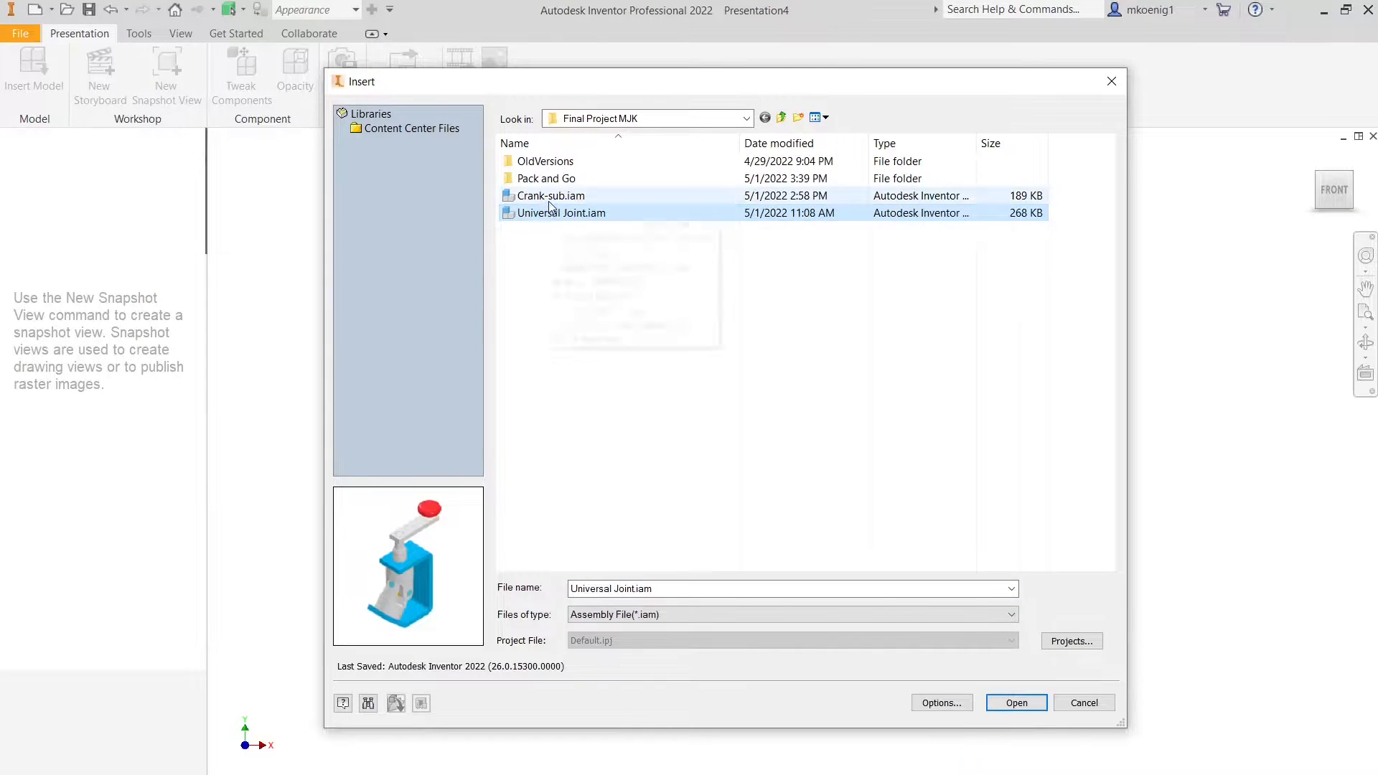
pyautogui.click(551, 203)
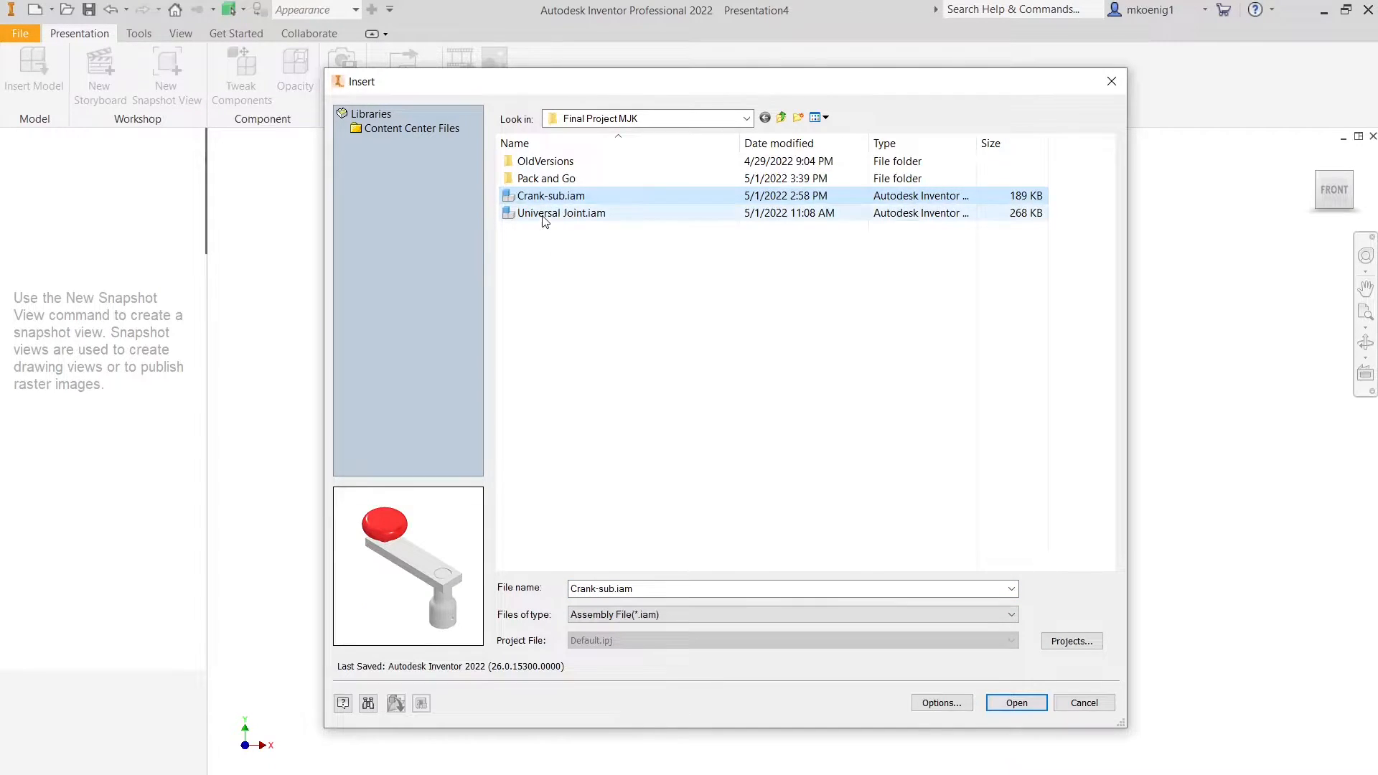
pyautogui.click(543, 215)
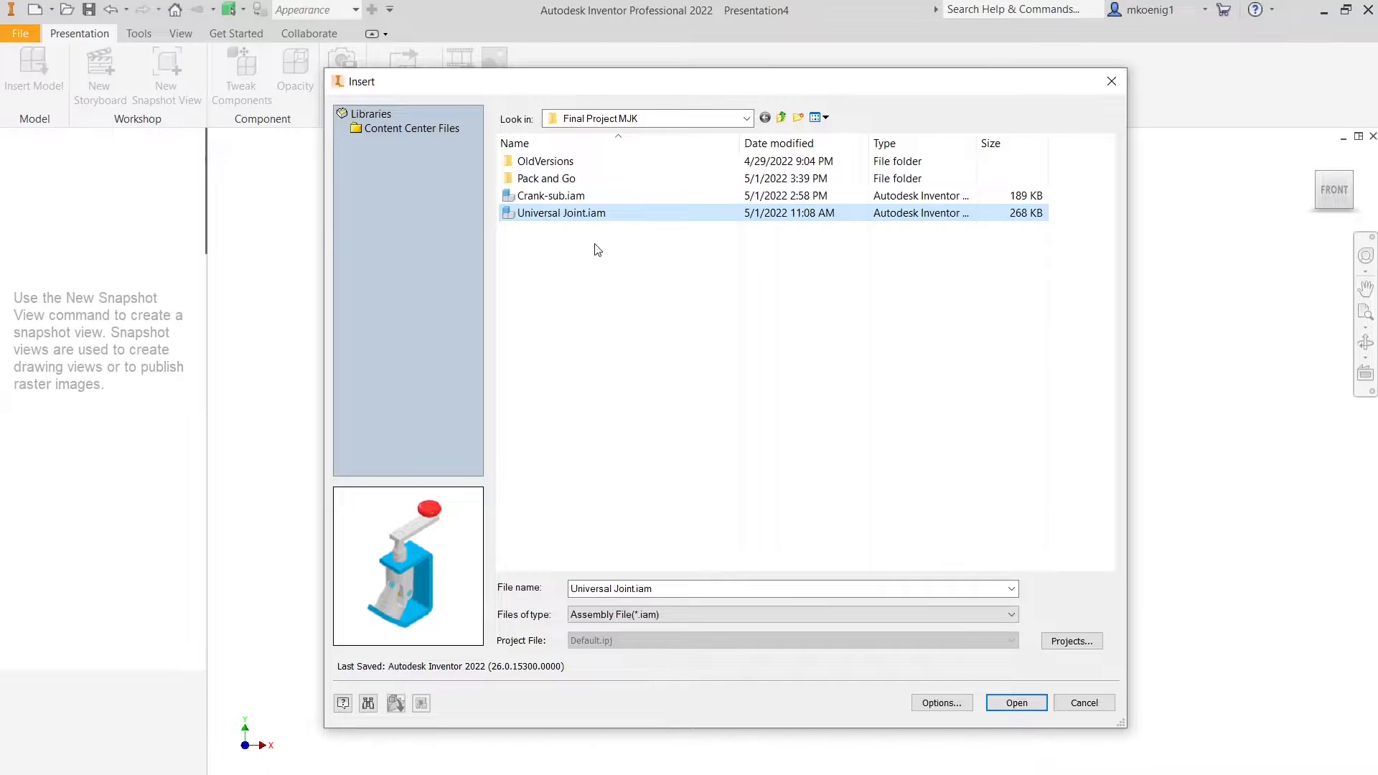
pyautogui.click(1015, 702)
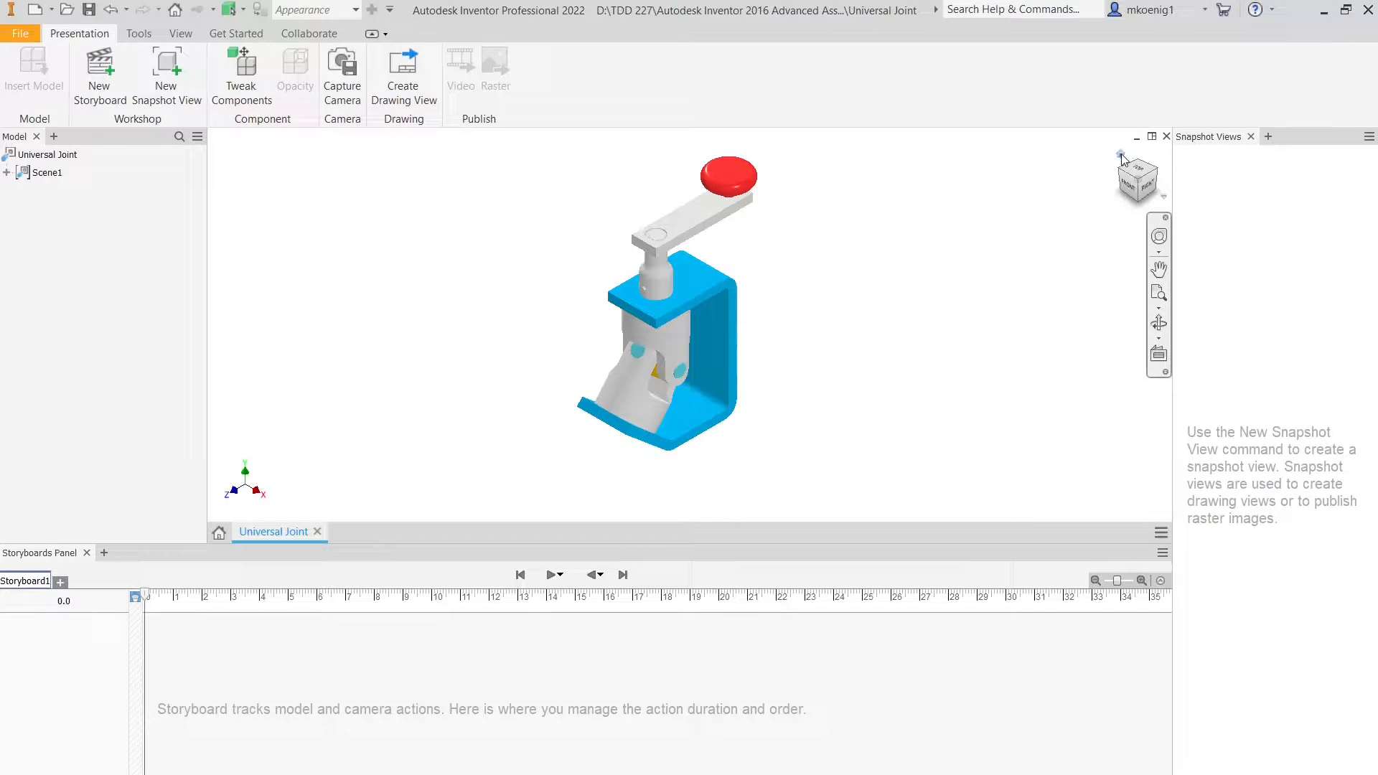
pyautogui.click(1121, 155)
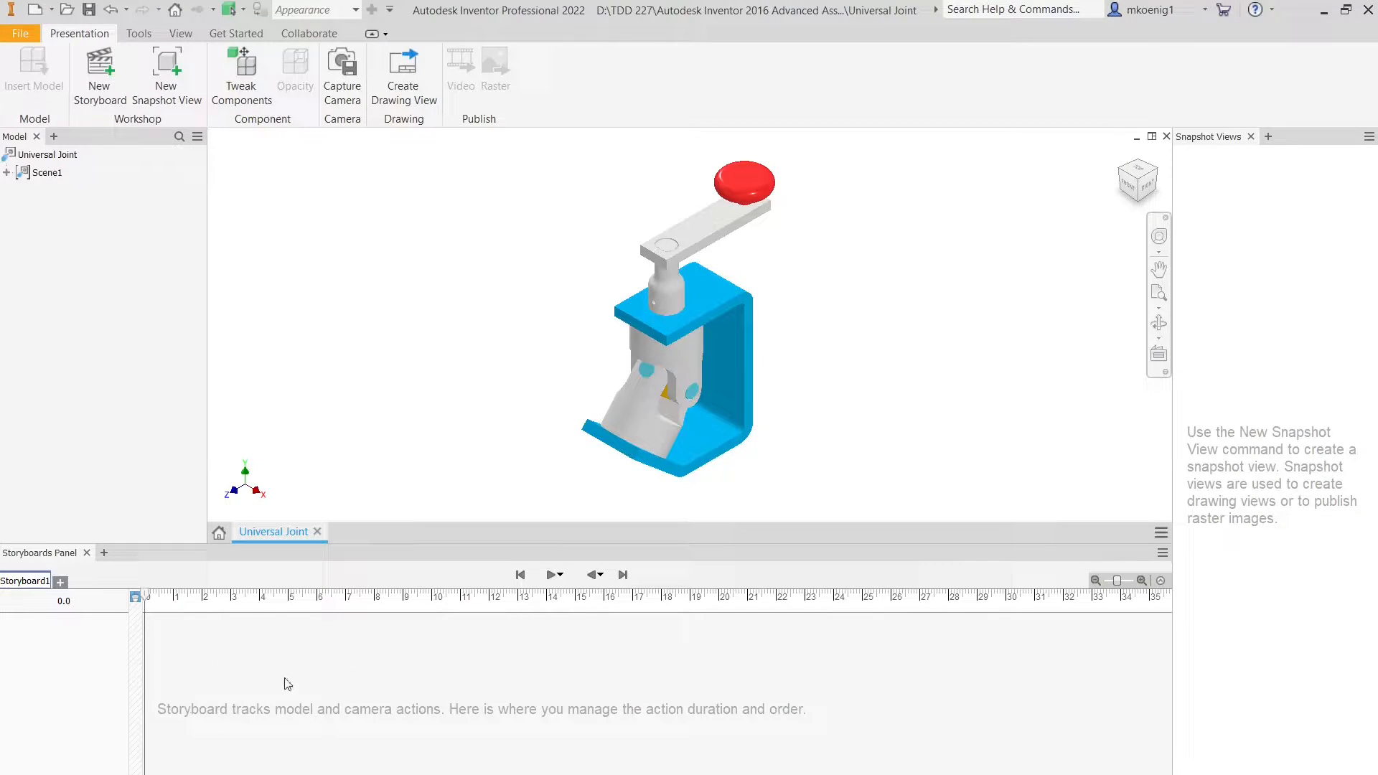
# Step: Scrub the playhead along the storyboard timeline and return it to the scratch zone before 0 seconds
pyautogui.click(145, 600)
pyautogui.moveTo(145, 599); pyautogui.dragTo(558, 609)
pyautogui.moveTo(450, 632); pyautogui.dragTo(177, 630)
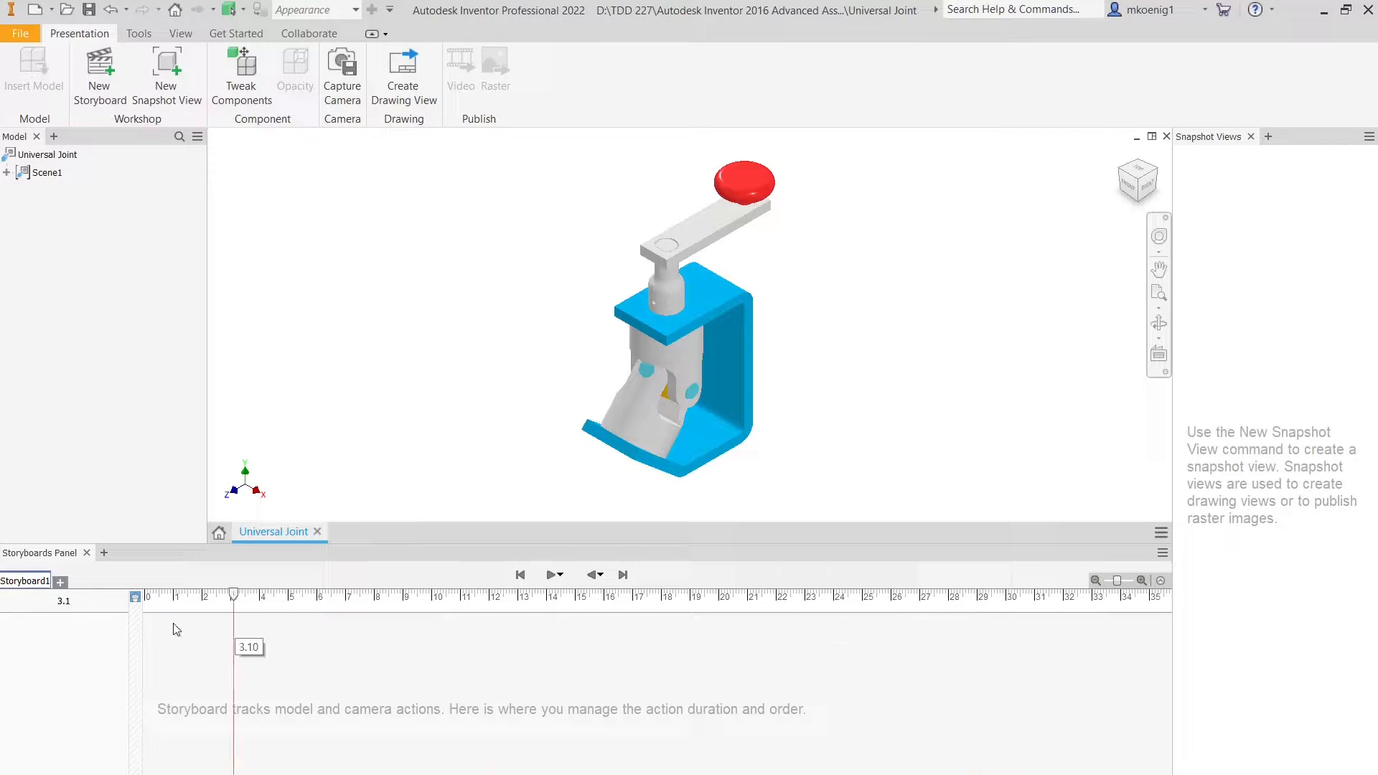
pyautogui.moveTo(85, 617); pyautogui.dragTo(93, 631)
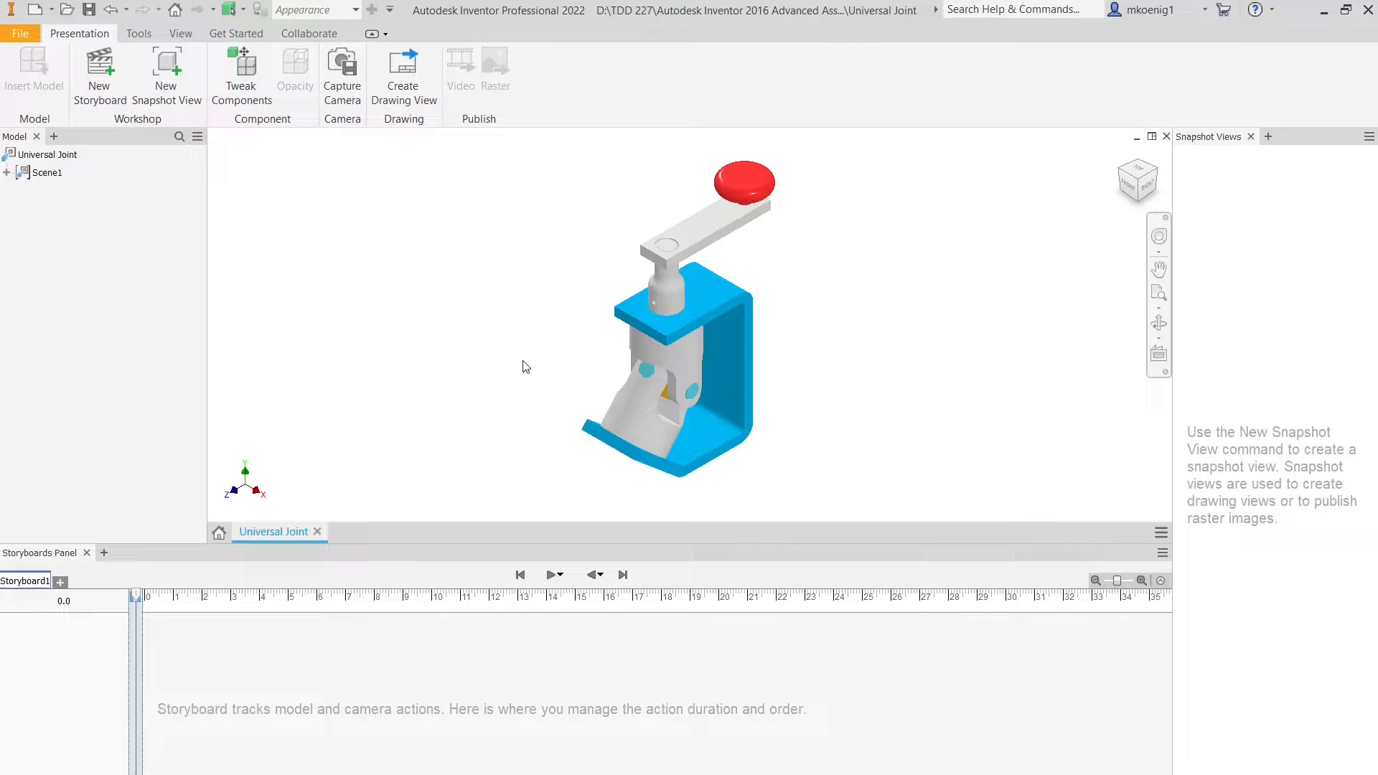
# Step: Tweak the whole crank subassembly as a component, moving it 5 in upward along Y off the blue bracket
pyautogui.click(248, 82)
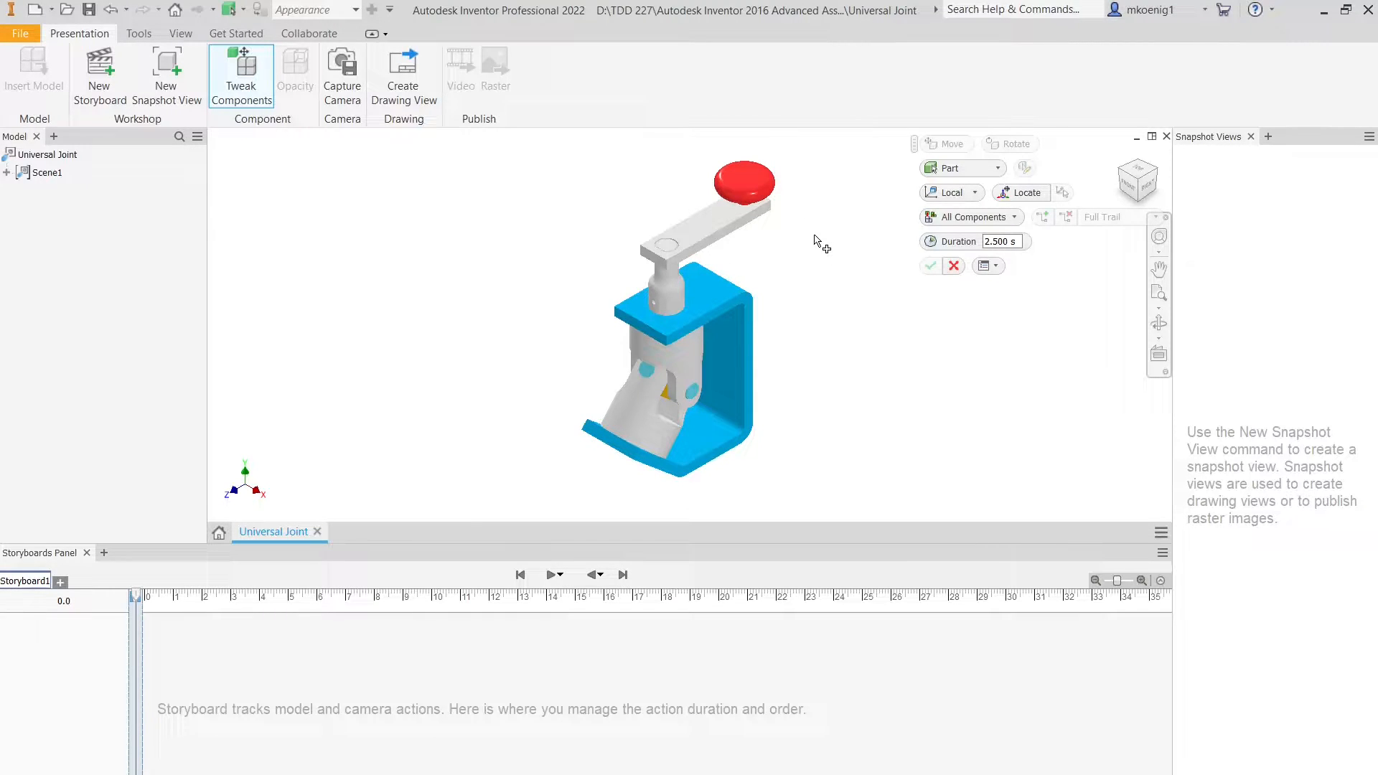
pyautogui.click(961, 170)
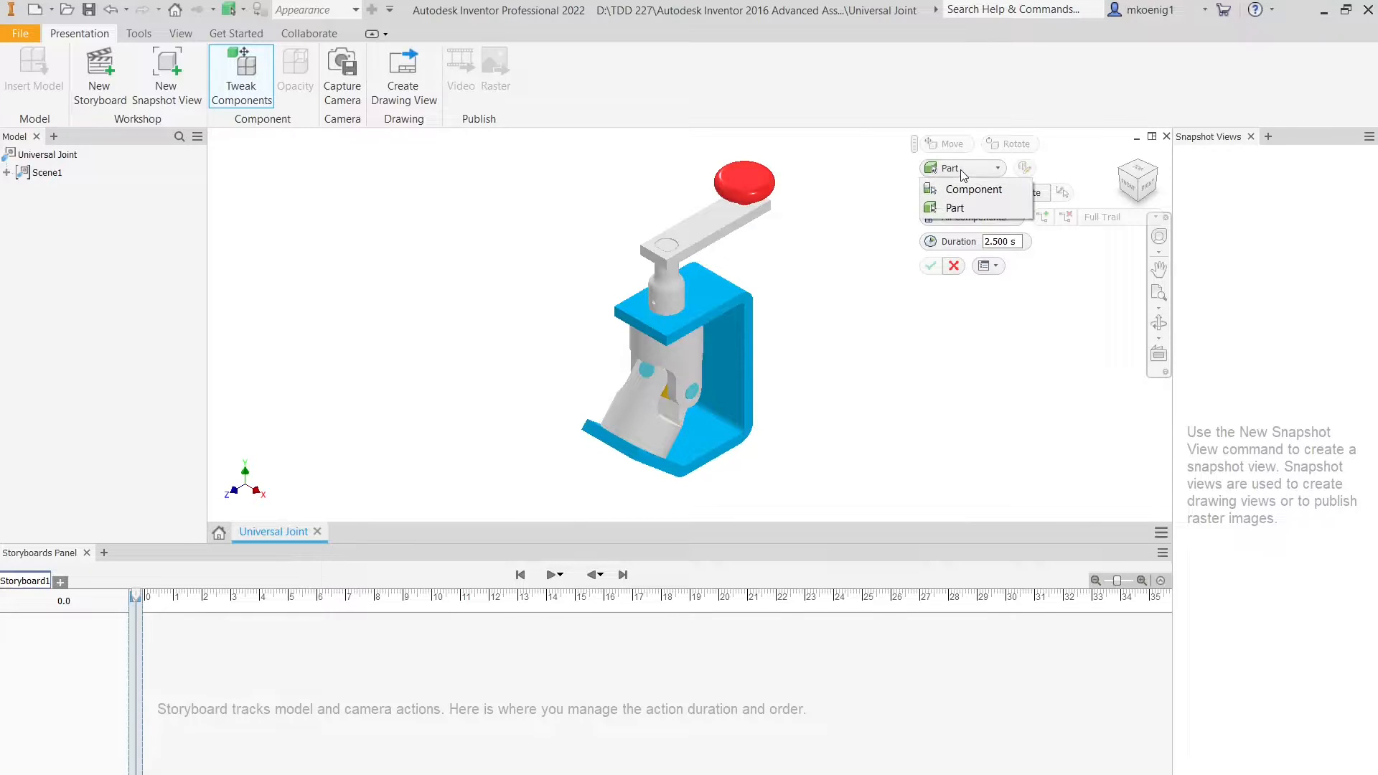
pyautogui.click(963, 188)
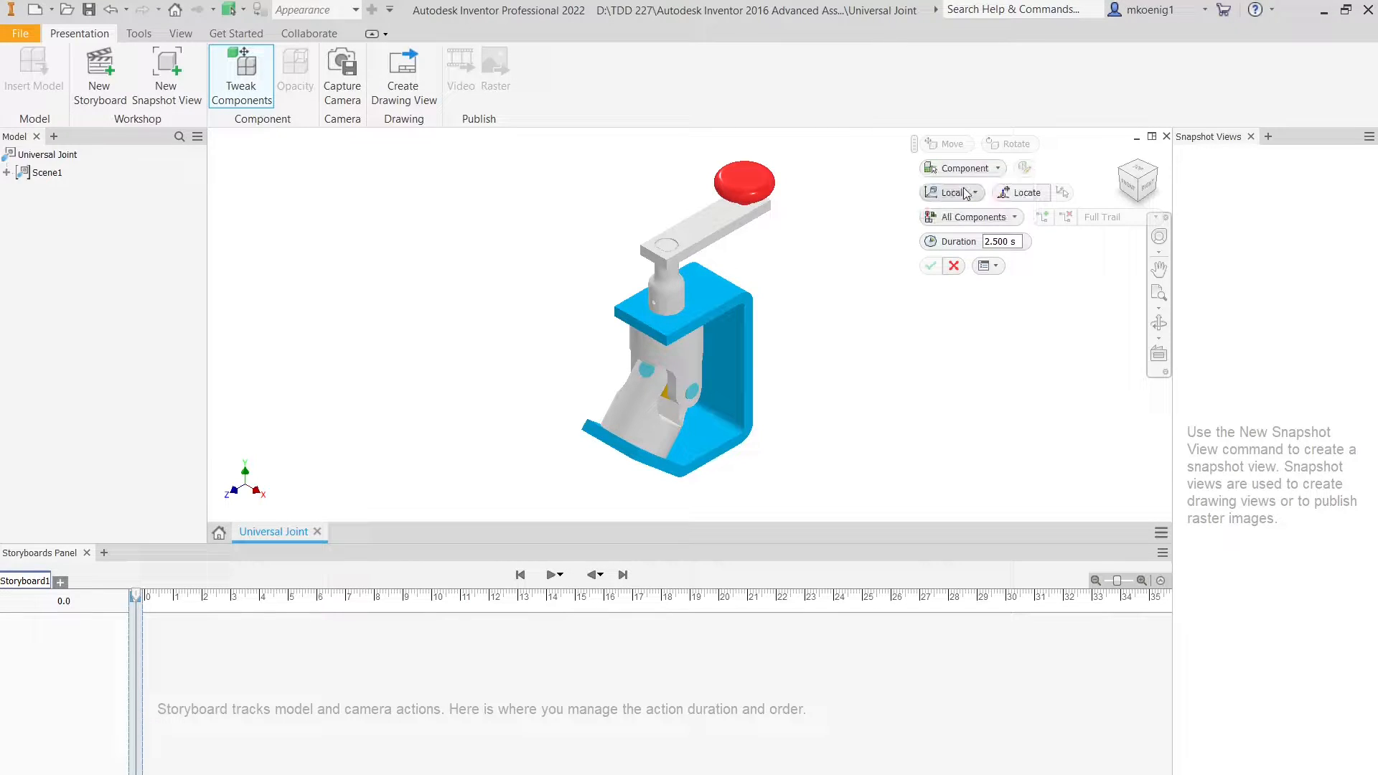
pyautogui.click(716, 240)
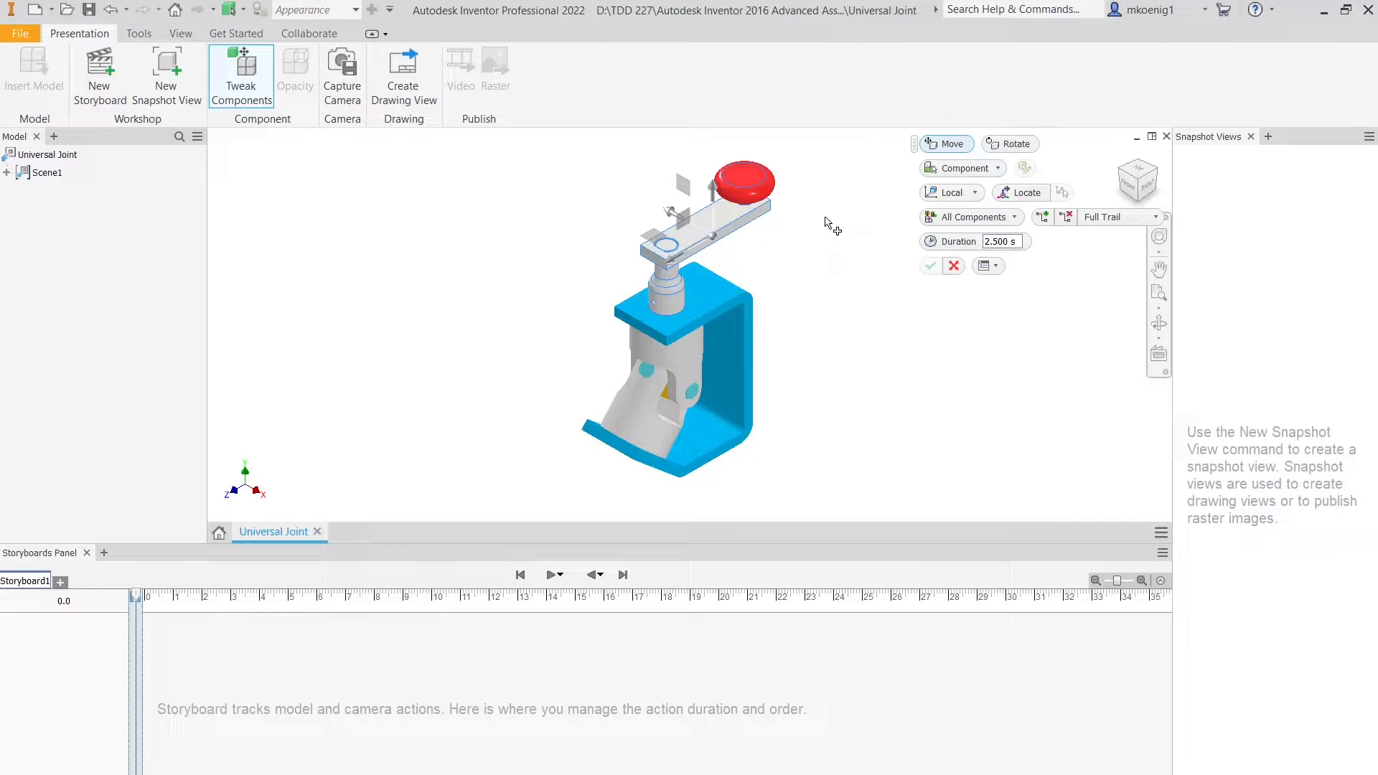
pyautogui.scroll(-3, 832, 229)
pyautogui.scroll(-2, 765, 396)
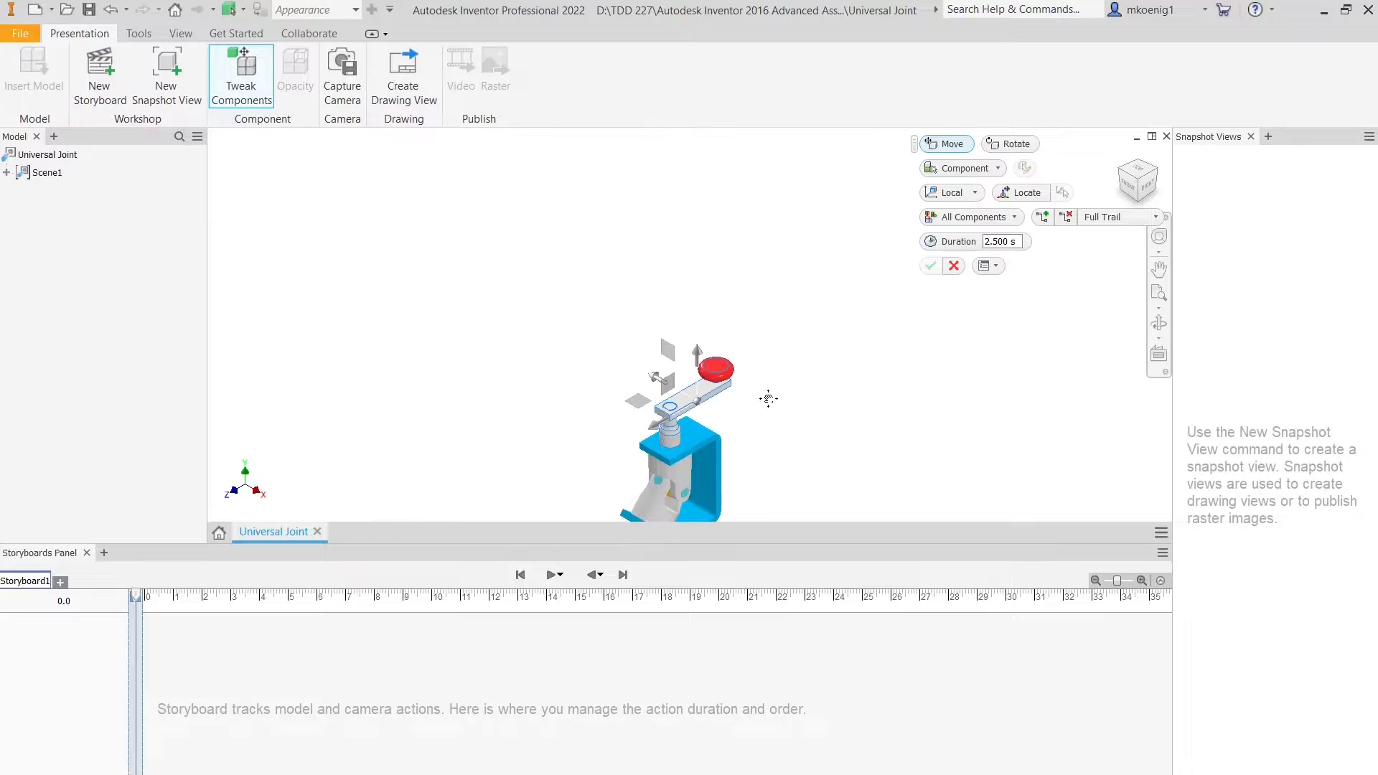
pyautogui.moveTo(697, 353); pyautogui.dragTo(697, 236)
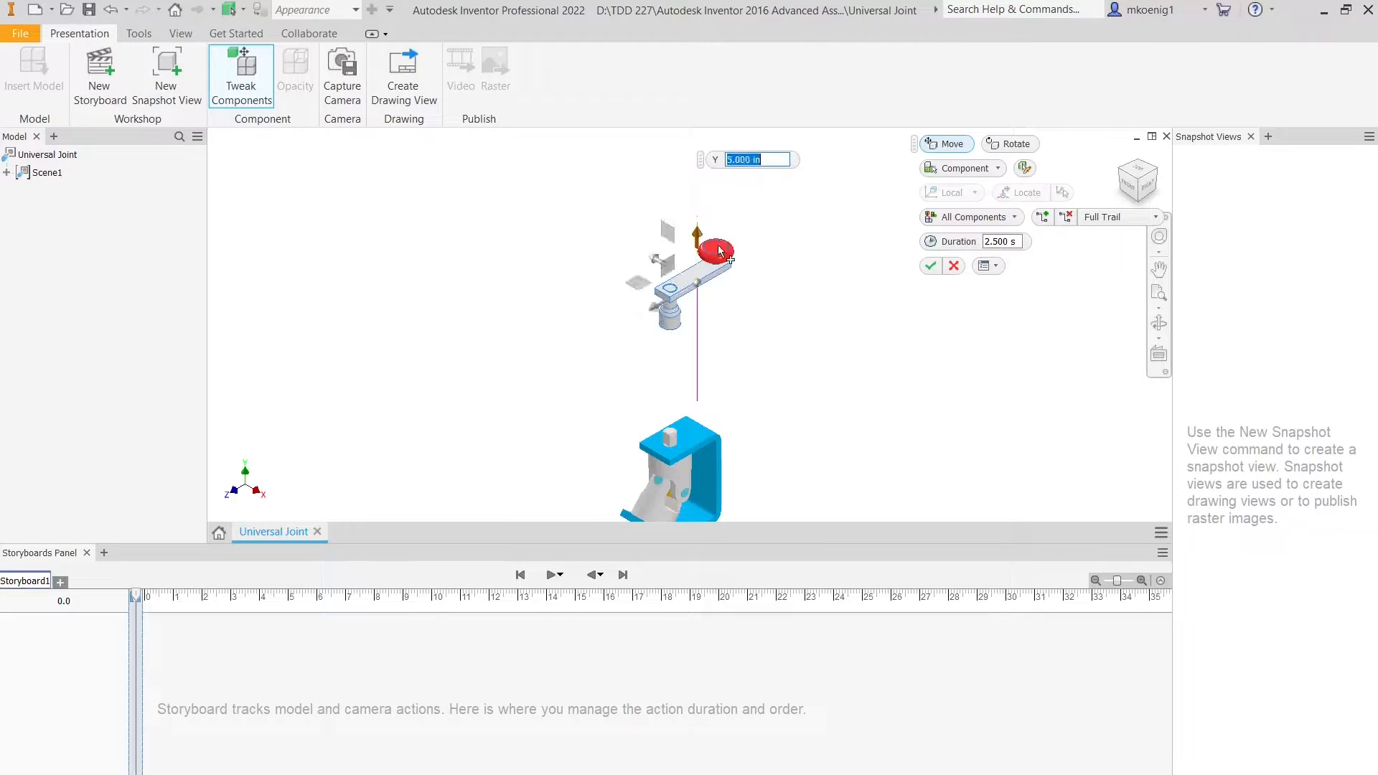
pyautogui.moveTo(786, 341); pyautogui.dragTo(787, 273, button='middle')
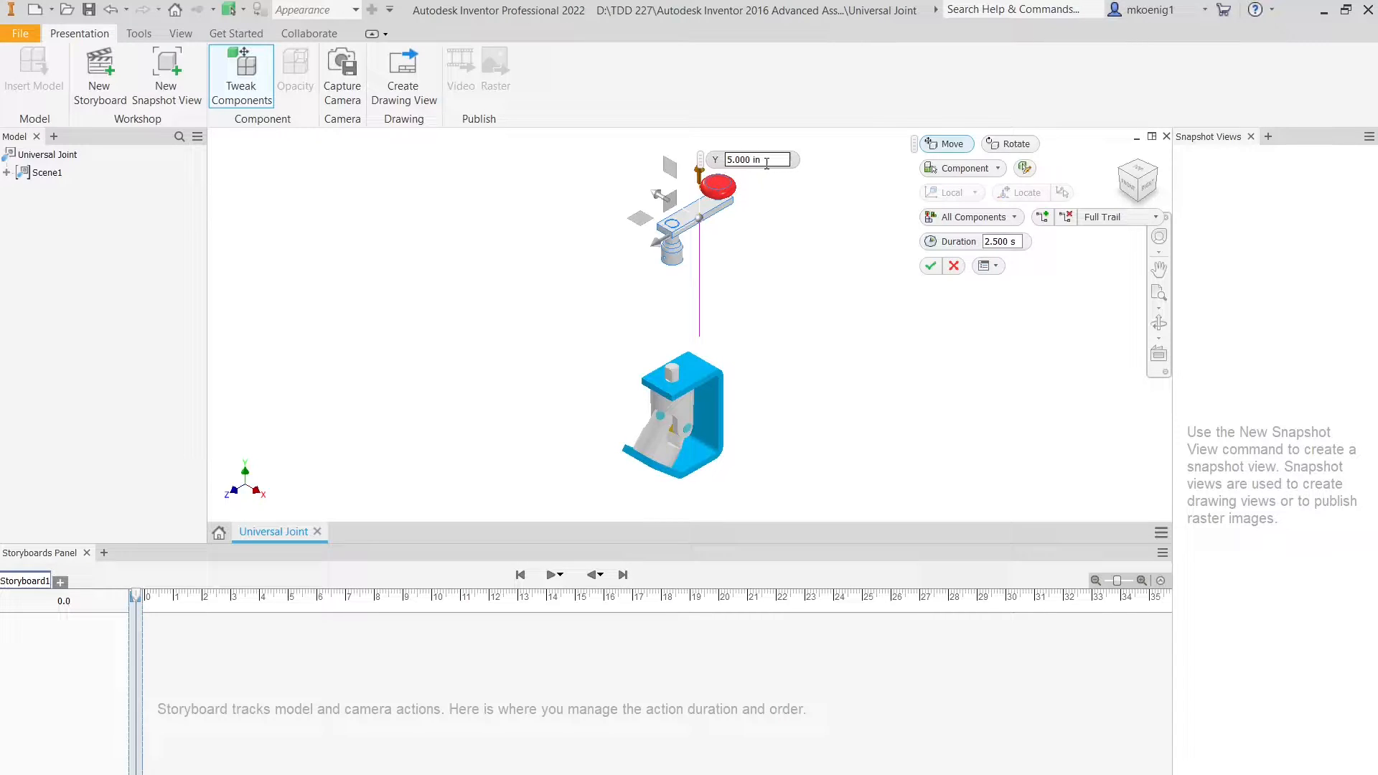
pyautogui.click(937, 267)
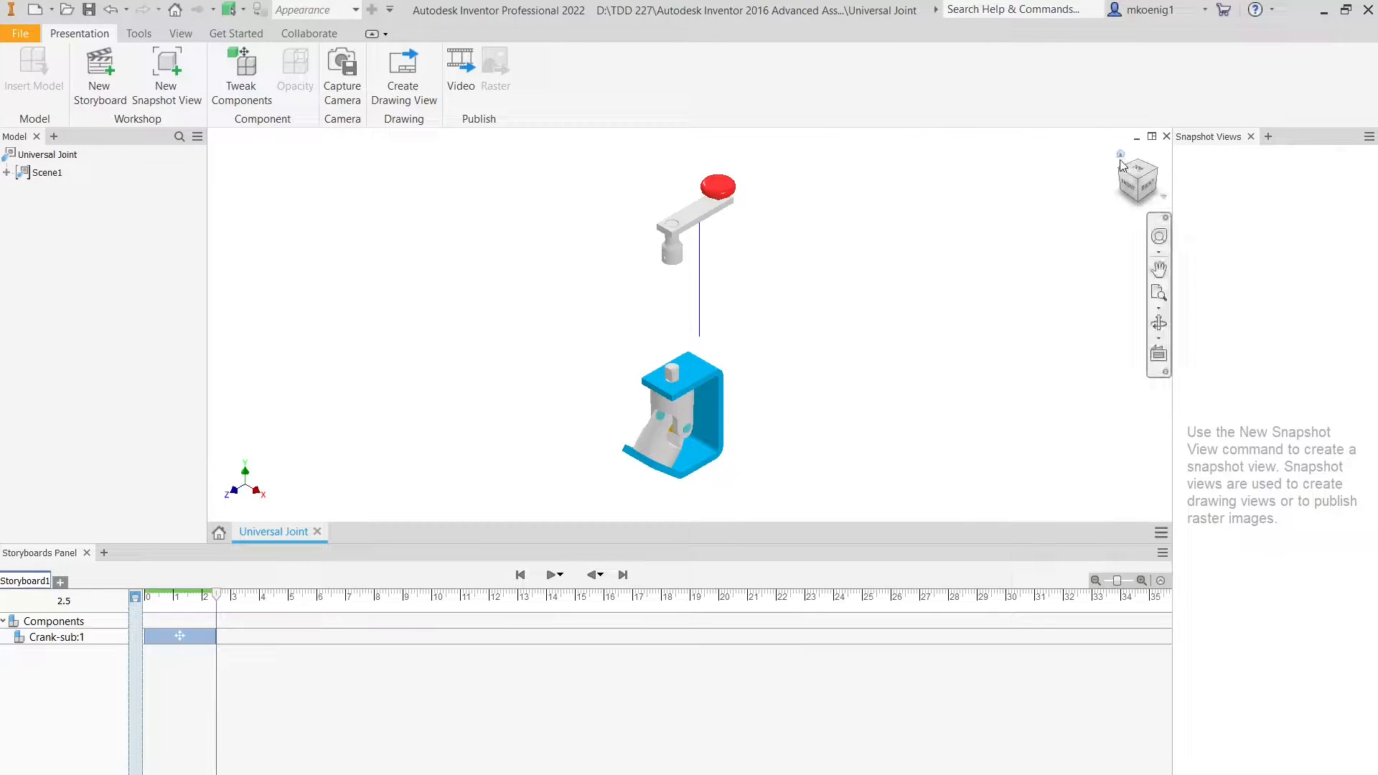
# Step: Tweak the crank shaft as a single part, moving it -1.5 in along Y below the crank arm
pyautogui.click(1120, 153)
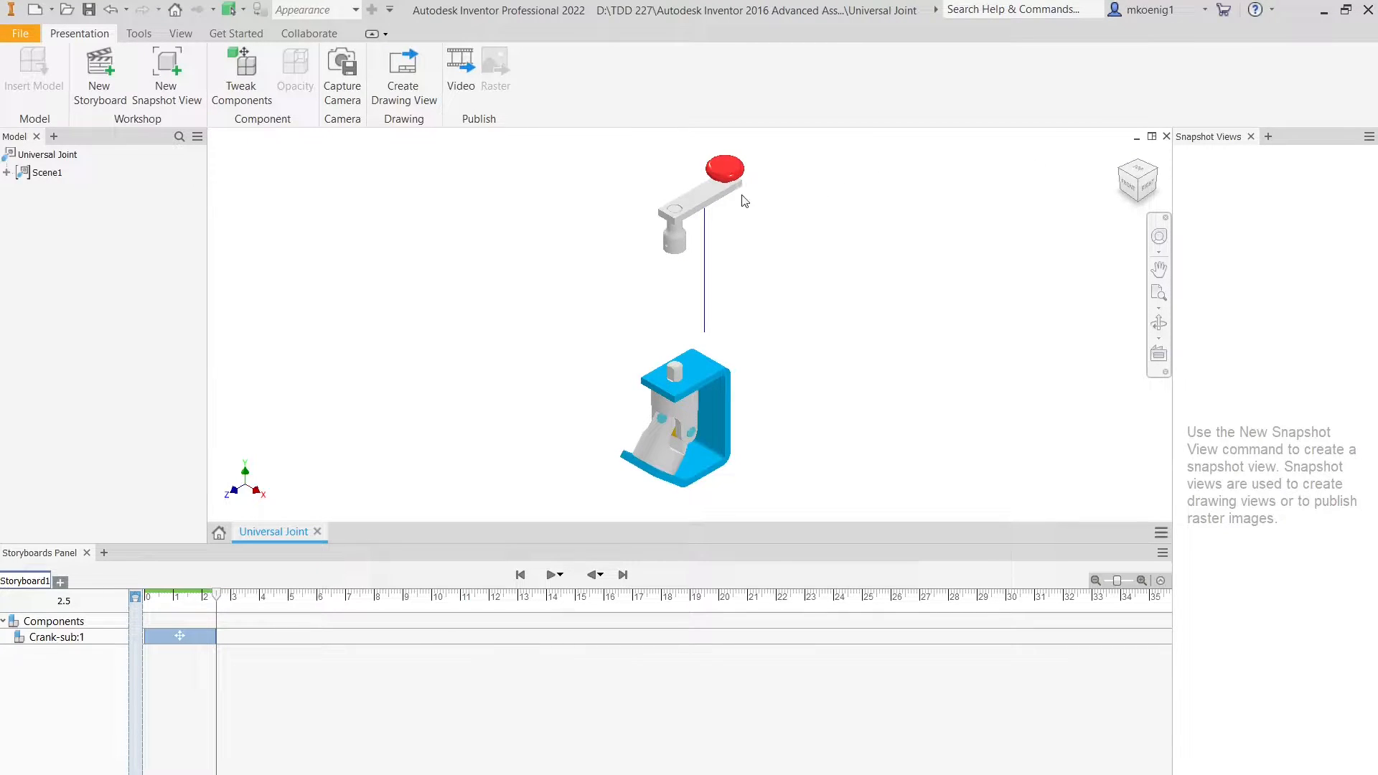
pyautogui.click(251, 82)
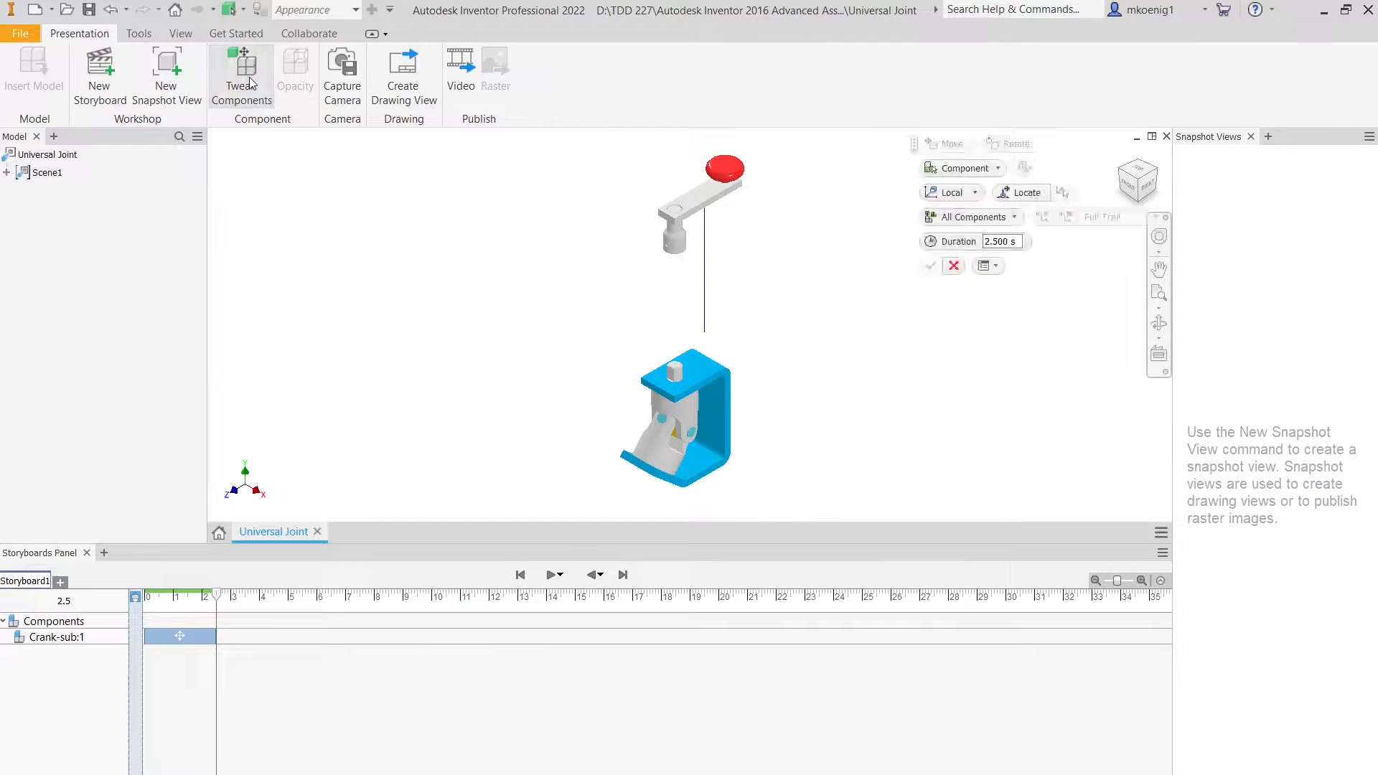
pyautogui.click(970, 174)
pyautogui.click(954, 206)
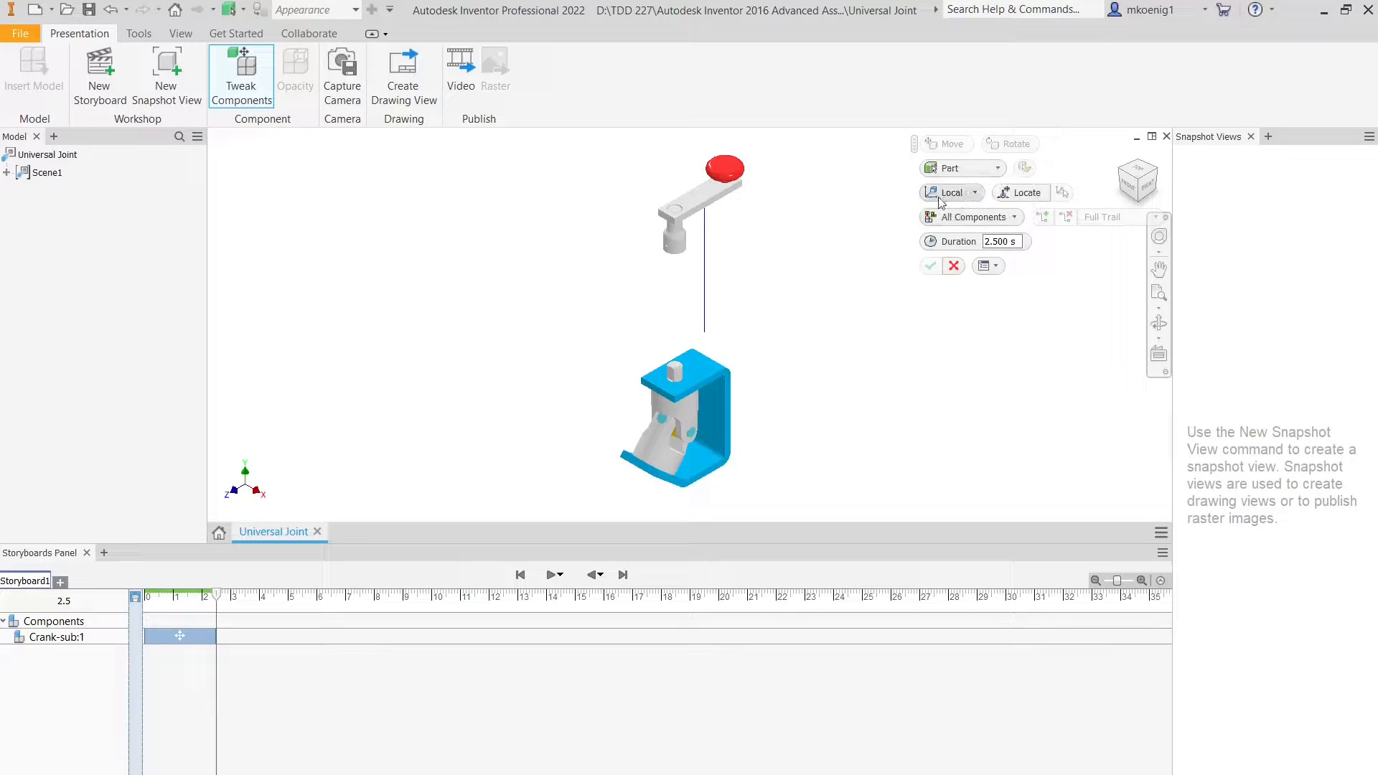
pyautogui.click(674, 237)
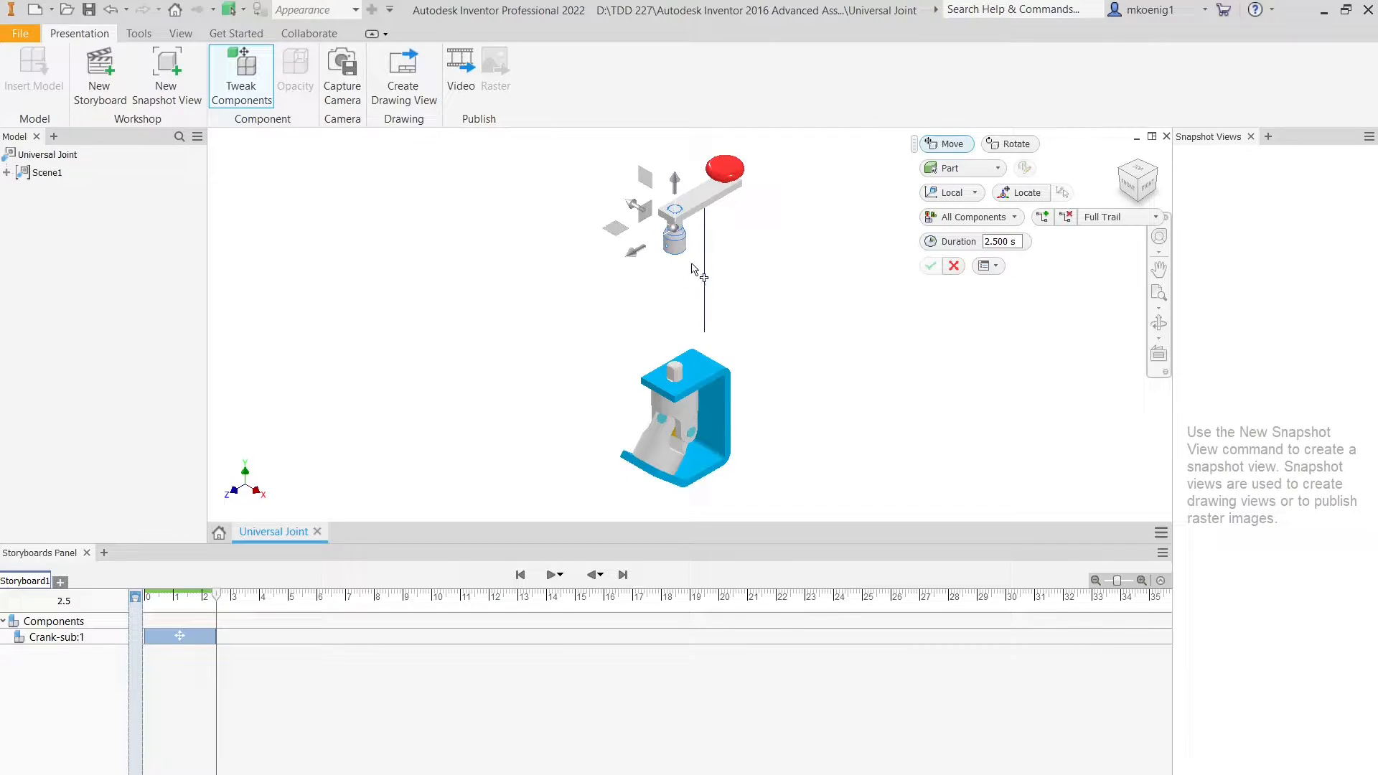
pyautogui.moveTo(677, 179); pyautogui.dragTo(662, 228)
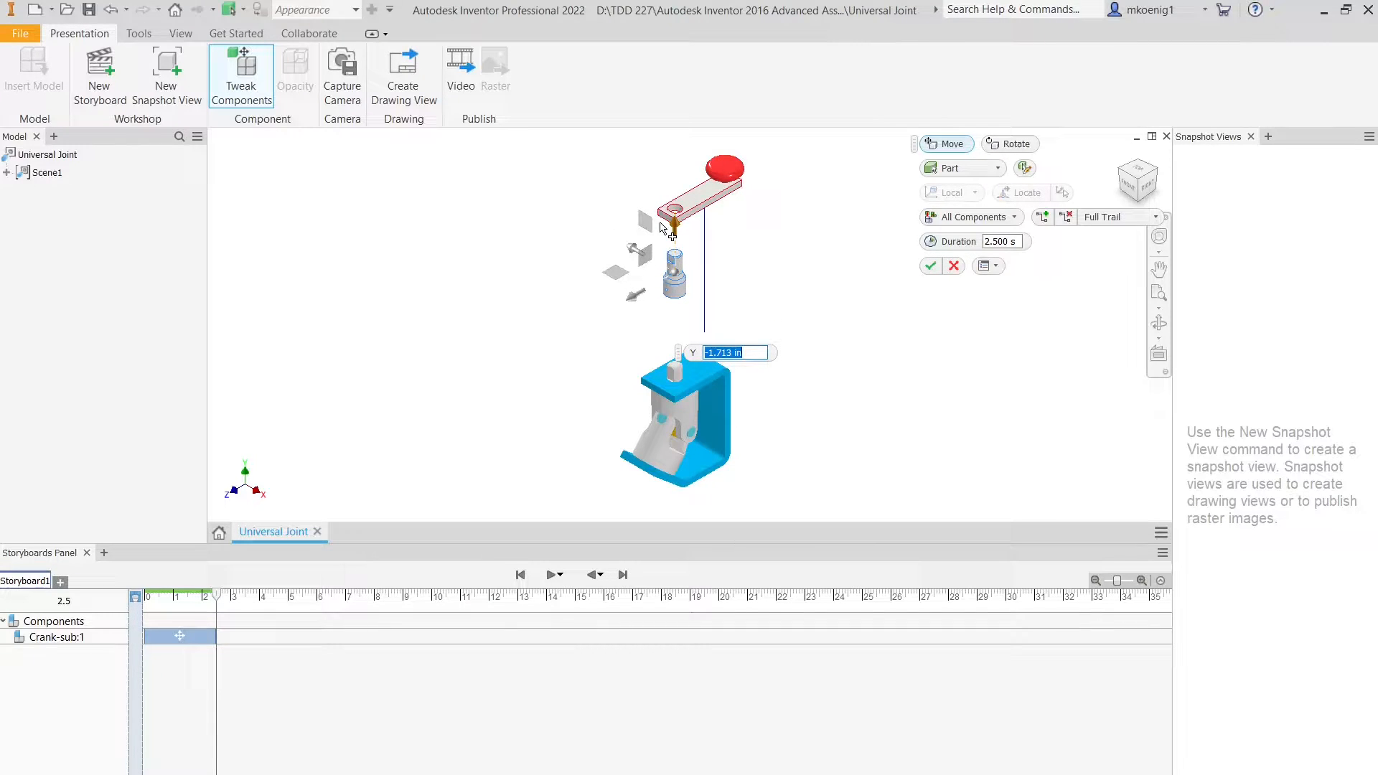
pyautogui.write('-15')
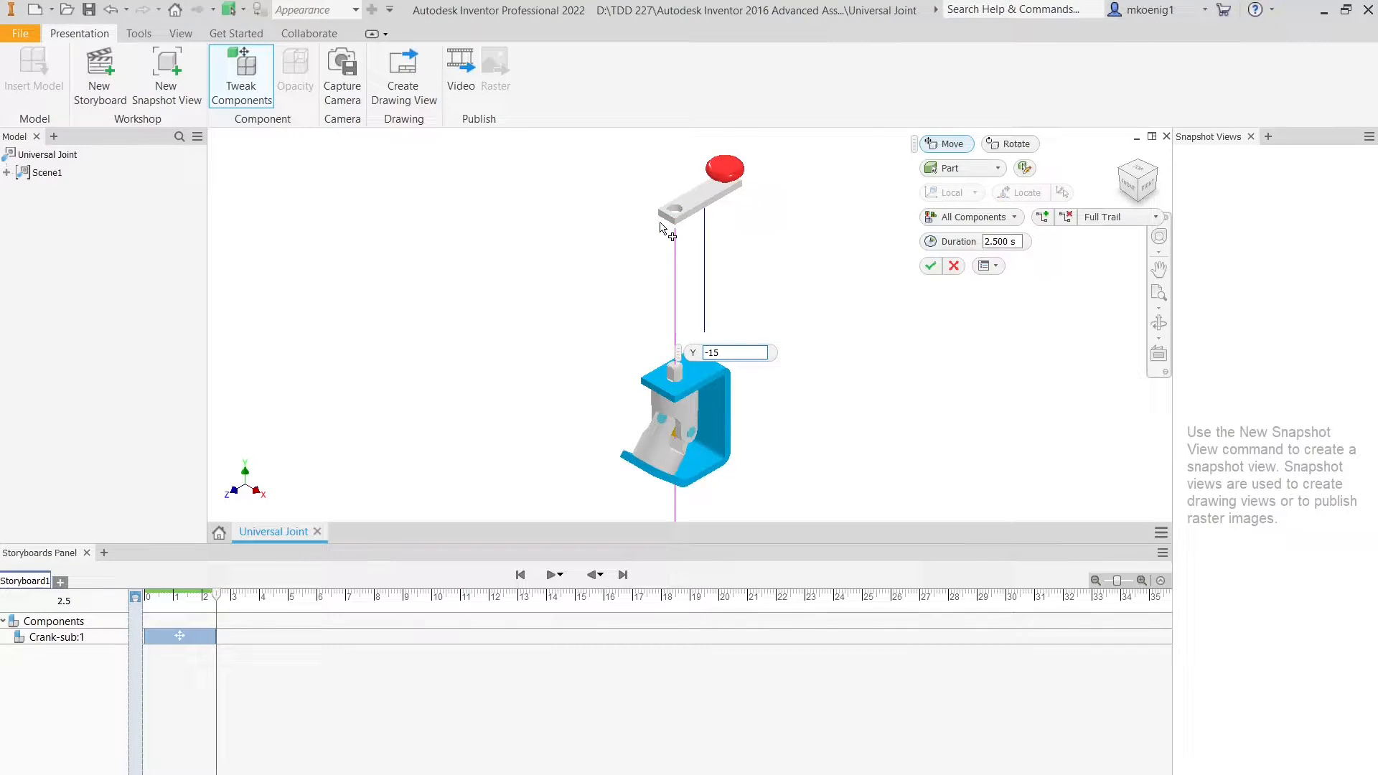
pyautogui.press('BackSpace')
pyautogui.write('.5')
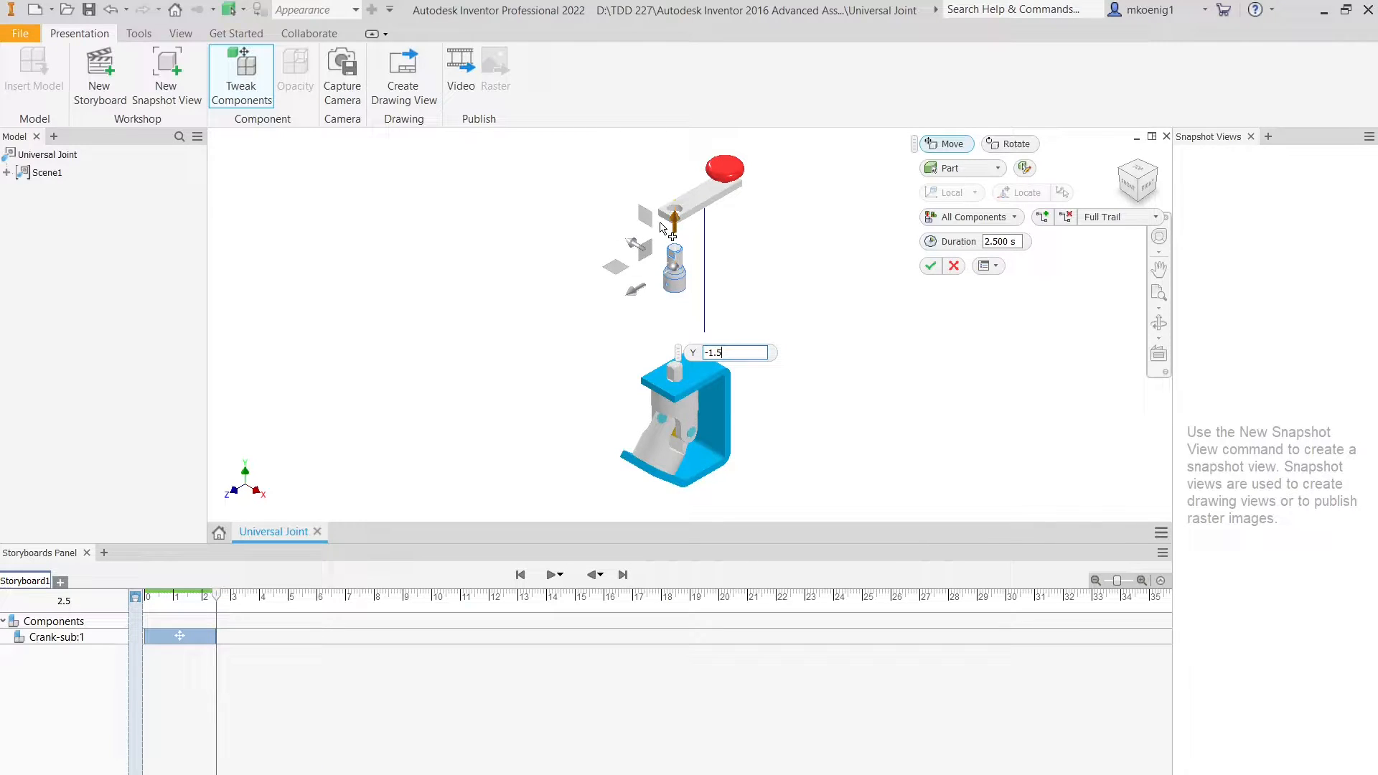
pyautogui.press('Return')
# Step: Tweak the red knob as a single part, moving it 1.5 in upward along Y off the crank arm
pyautogui.moveTo(726, 167); pyautogui.dragTo(685, 251, button='middle')
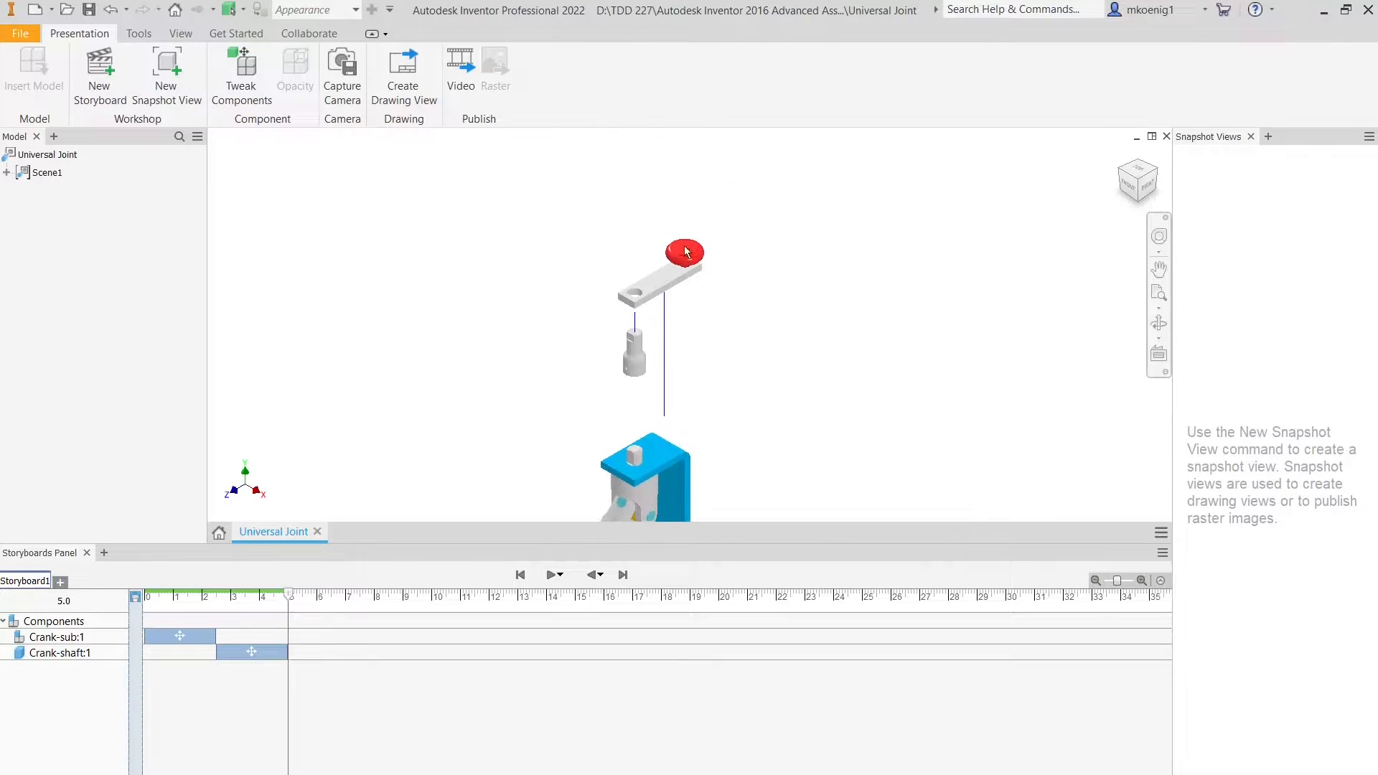
pyautogui.click(237, 79)
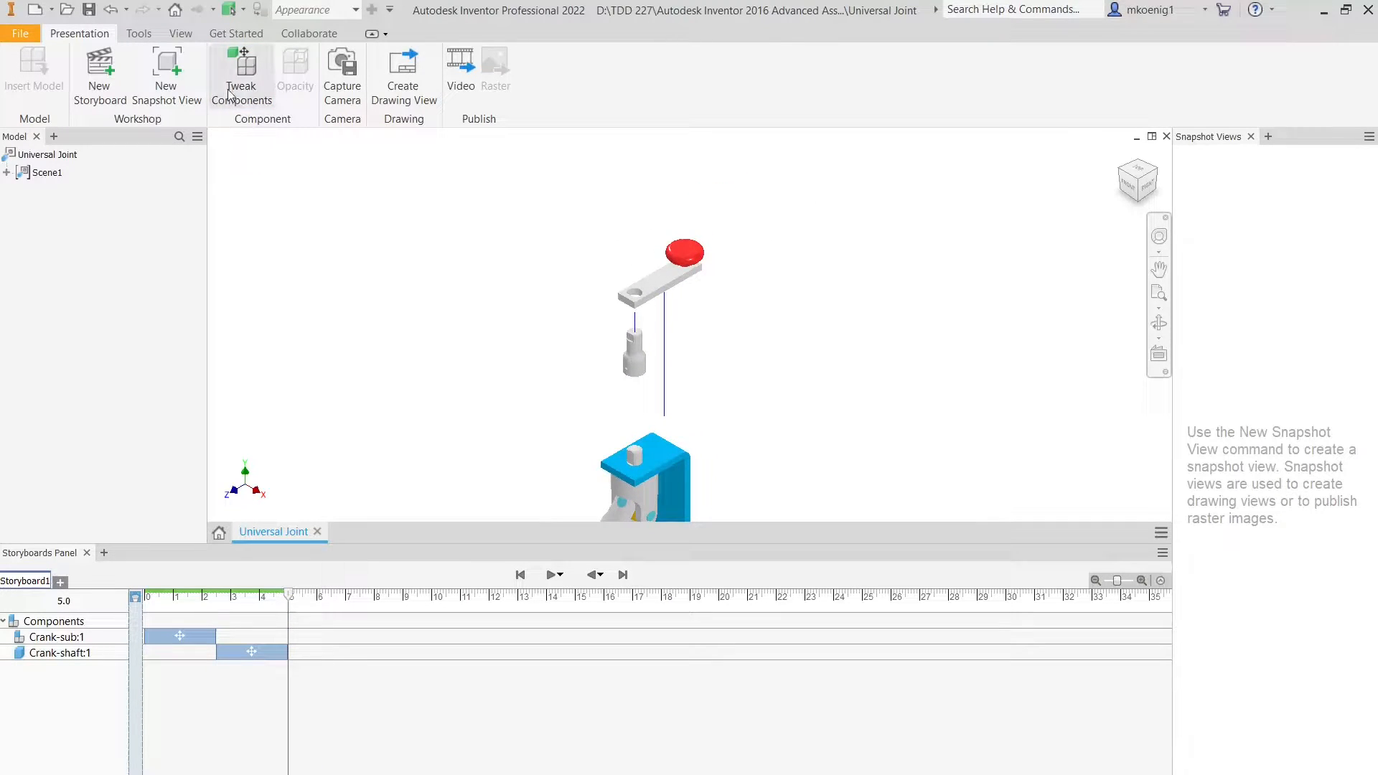
pyautogui.click(684, 256)
pyautogui.moveTo(681, 213); pyautogui.dragTo(676, 175)
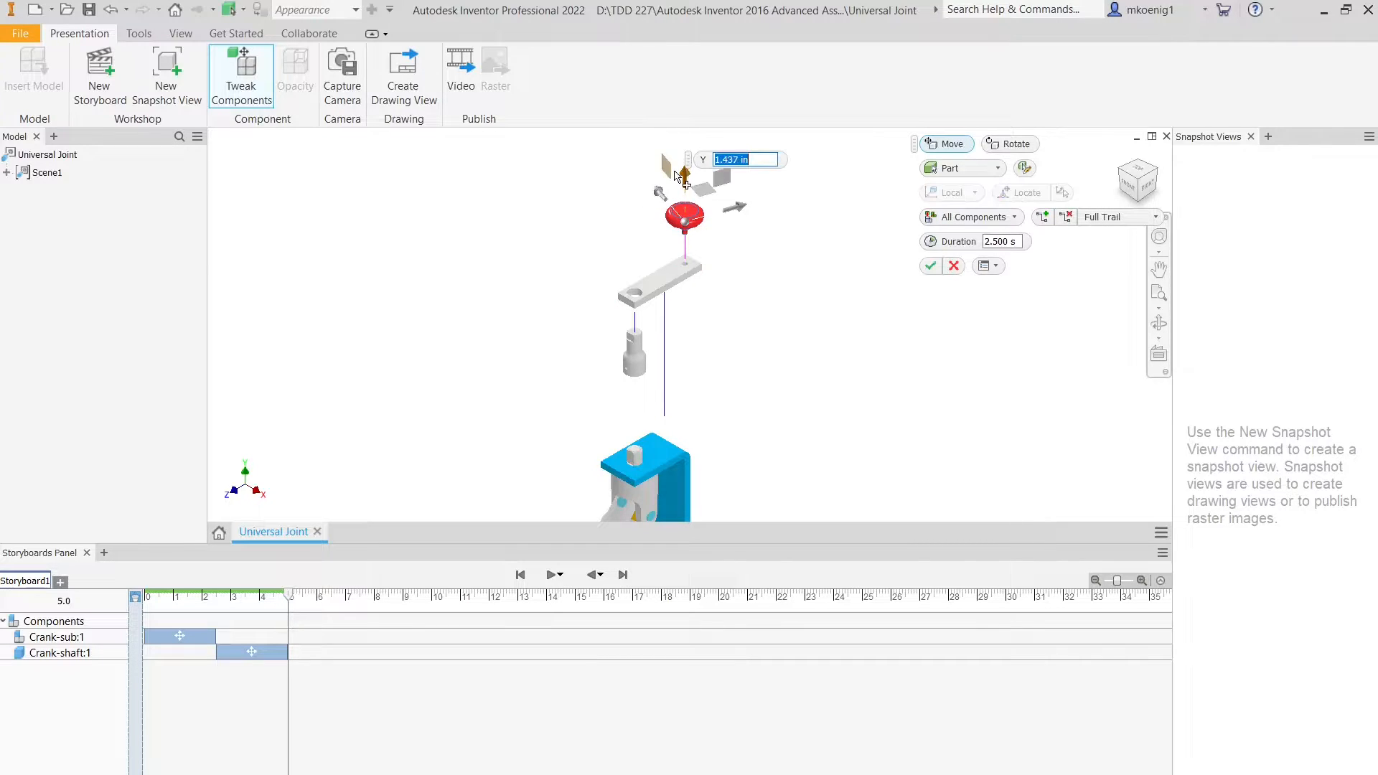
pyautogui.write('1.5')
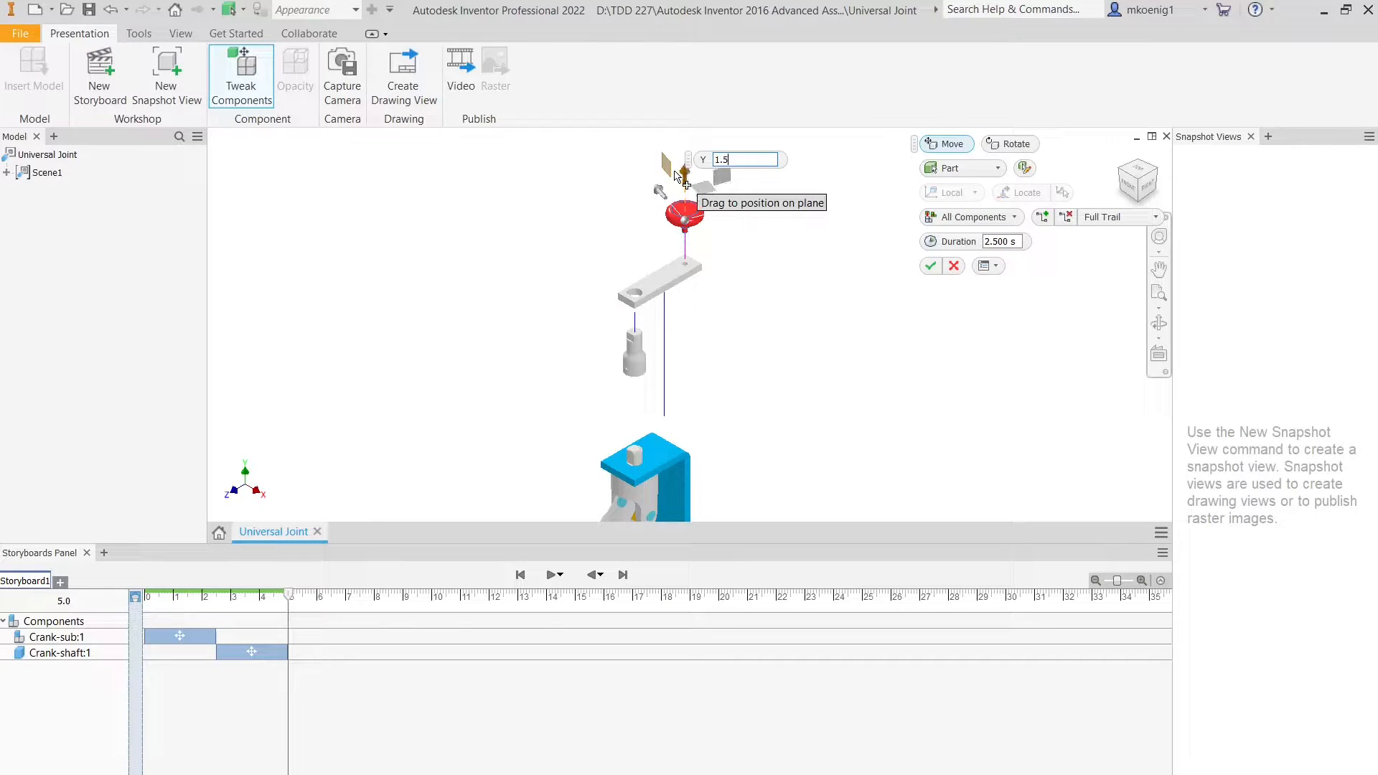
pyautogui.press('Return')
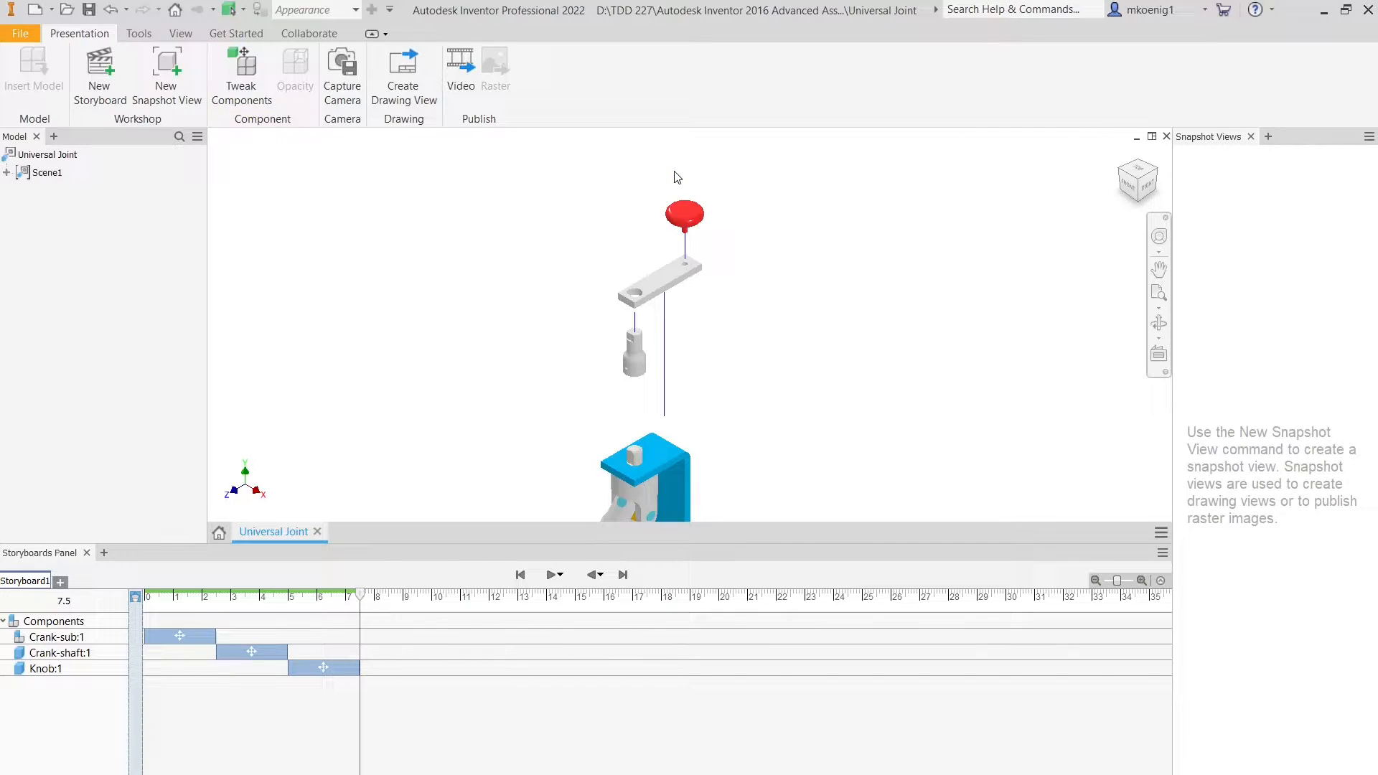
# Step: List the scene's tweaks, open the knob's tweak for editing and leave it without changing the distance
pyautogui.click(1128, 162)
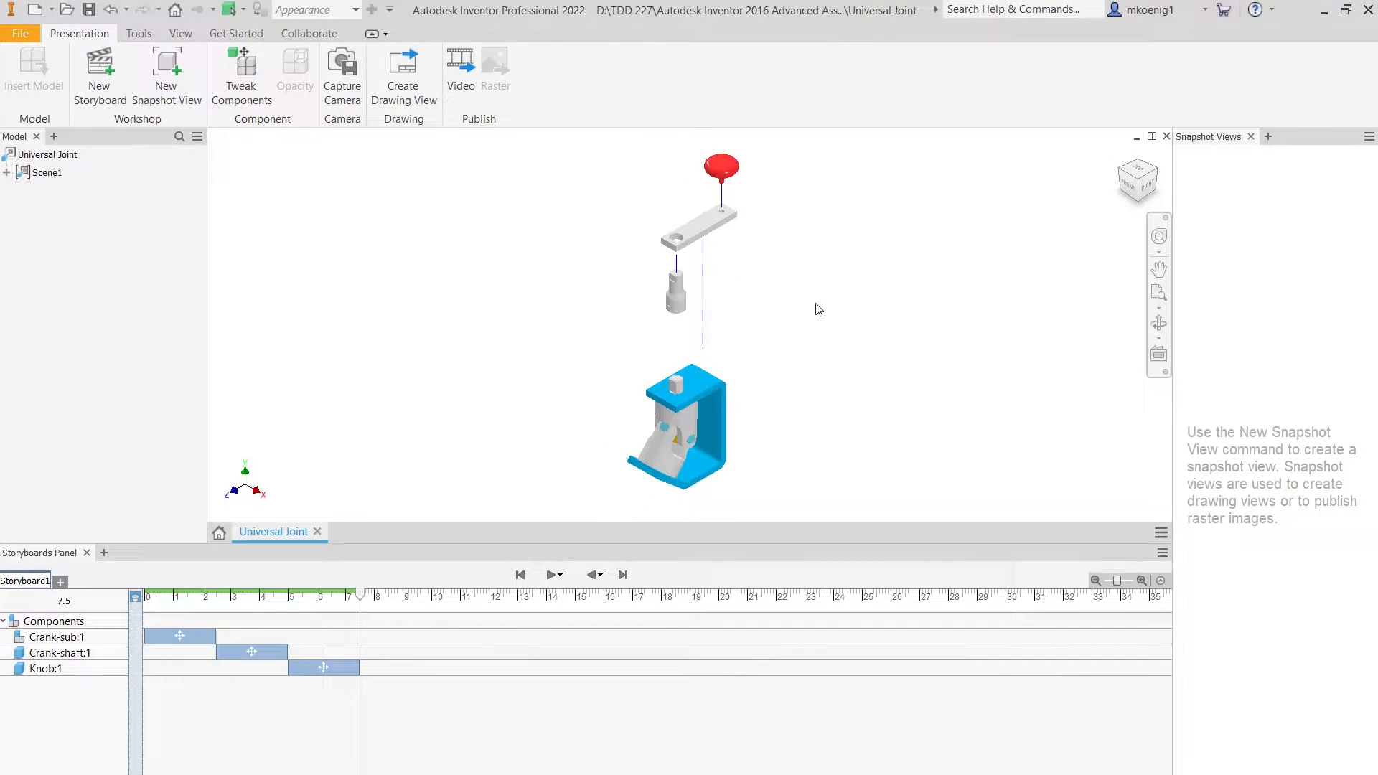
pyautogui.keyDown('shift'); pyautogui.moveTo(818, 309); pyautogui.dragTo(758, 313, button='middle'); pyautogui.keyUp('shift')
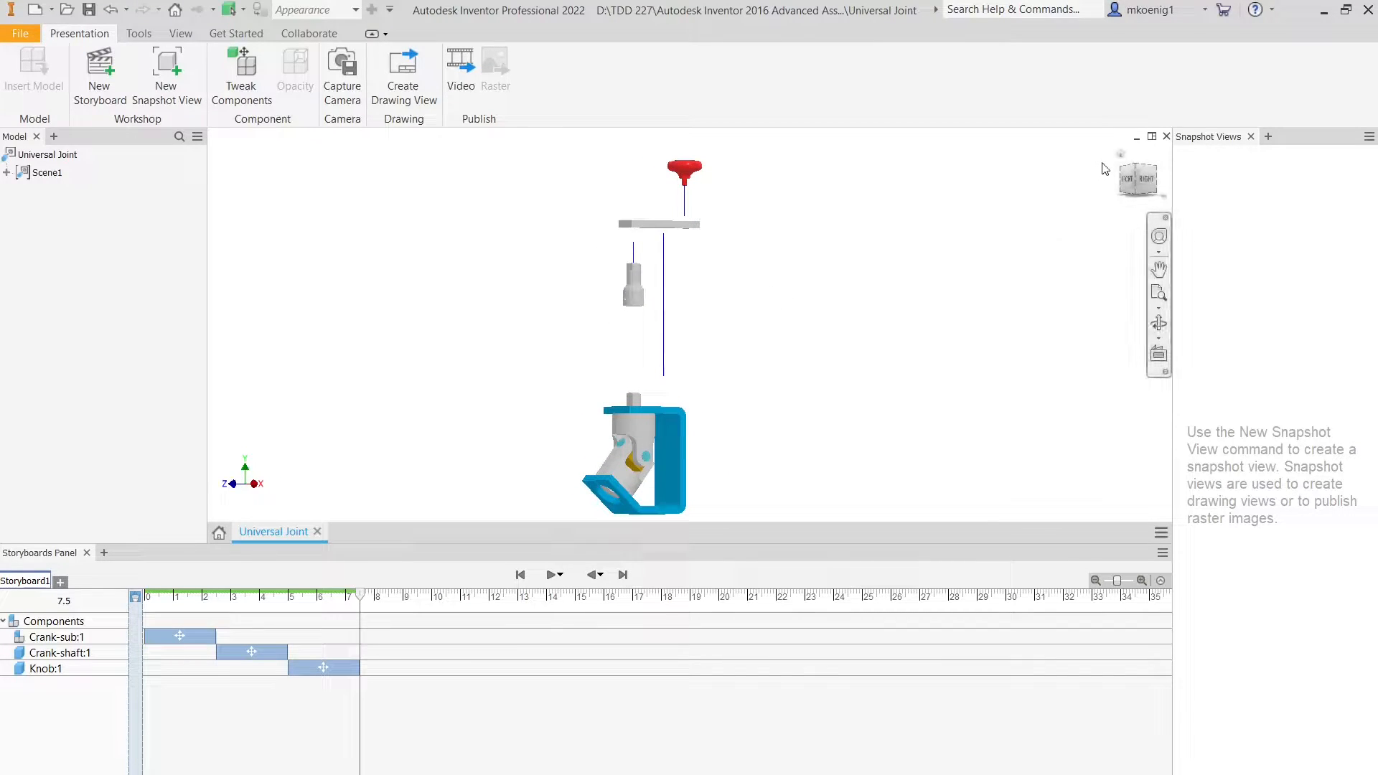
pyautogui.click(1122, 154)
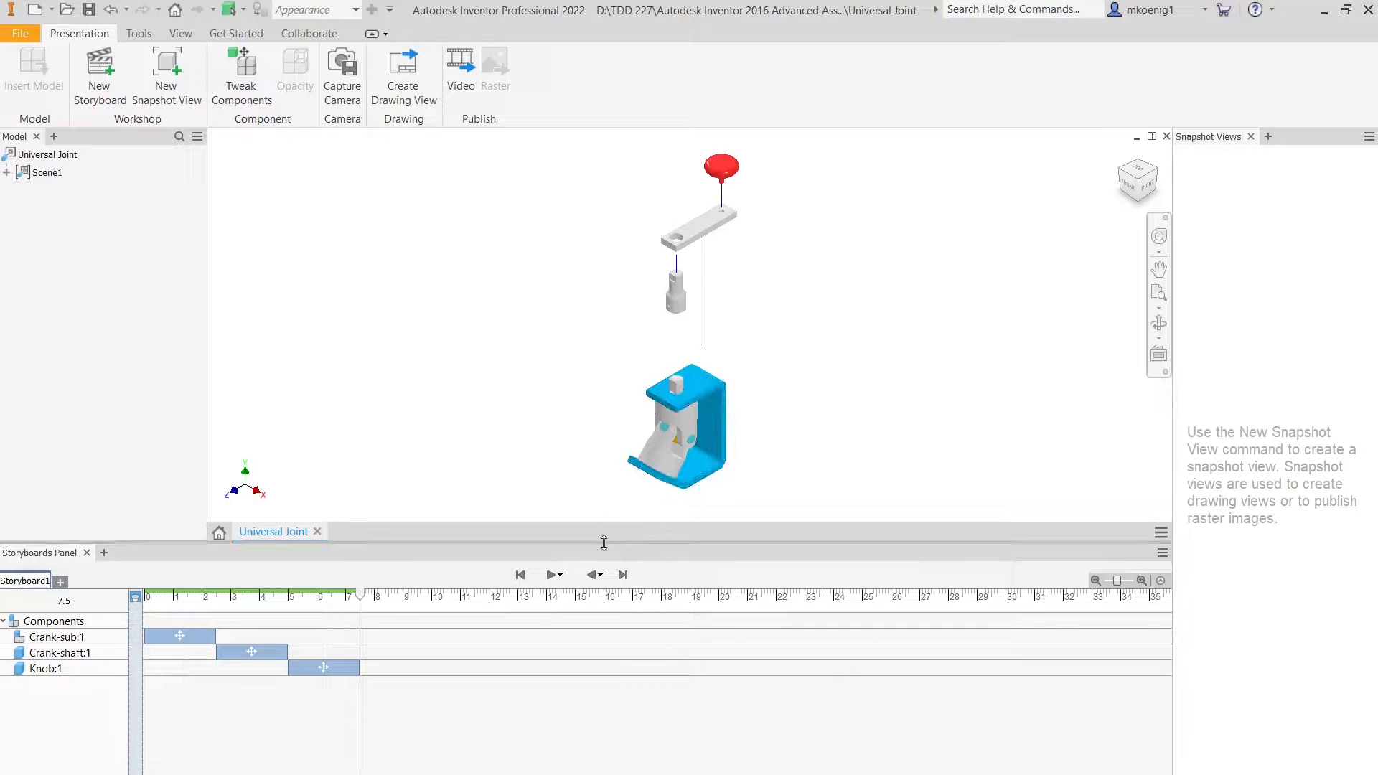
pyautogui.click(7, 173)
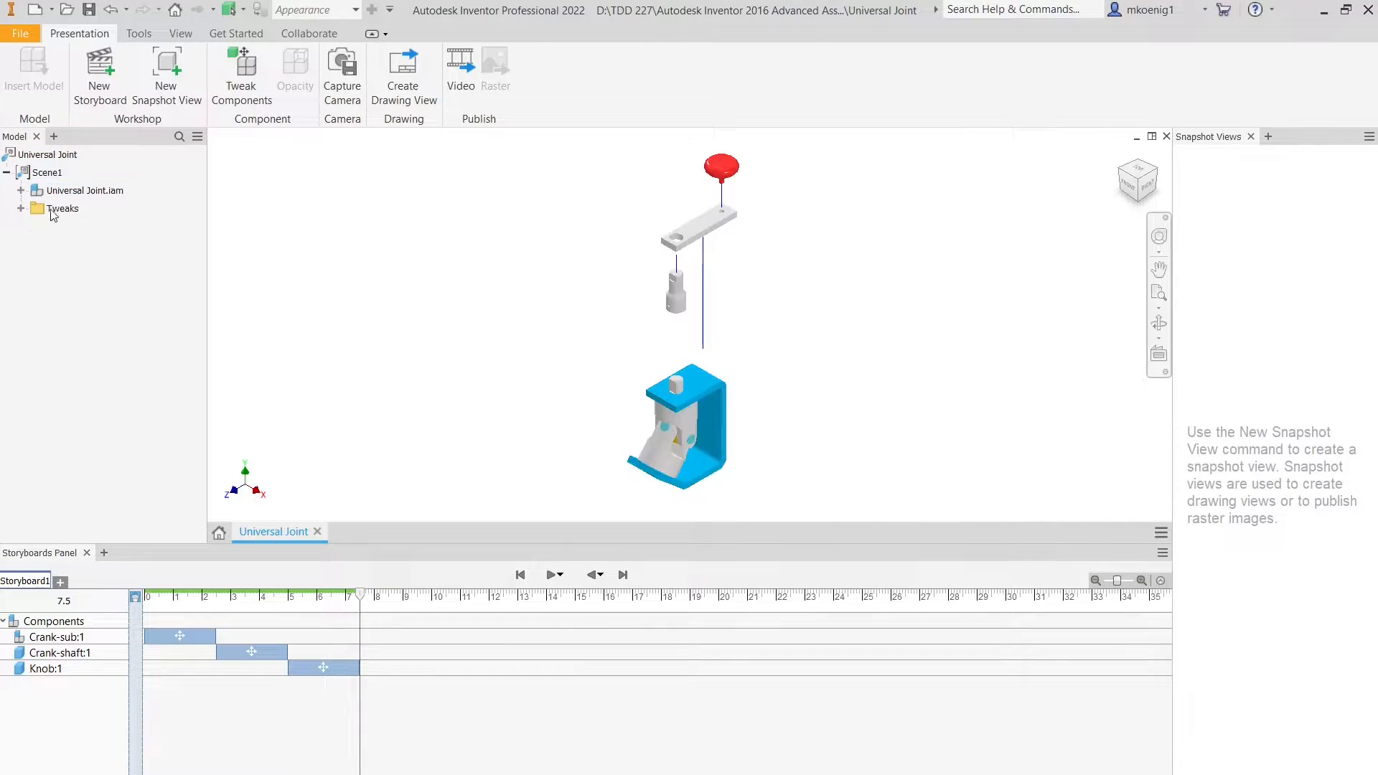
pyautogui.click(22, 209)
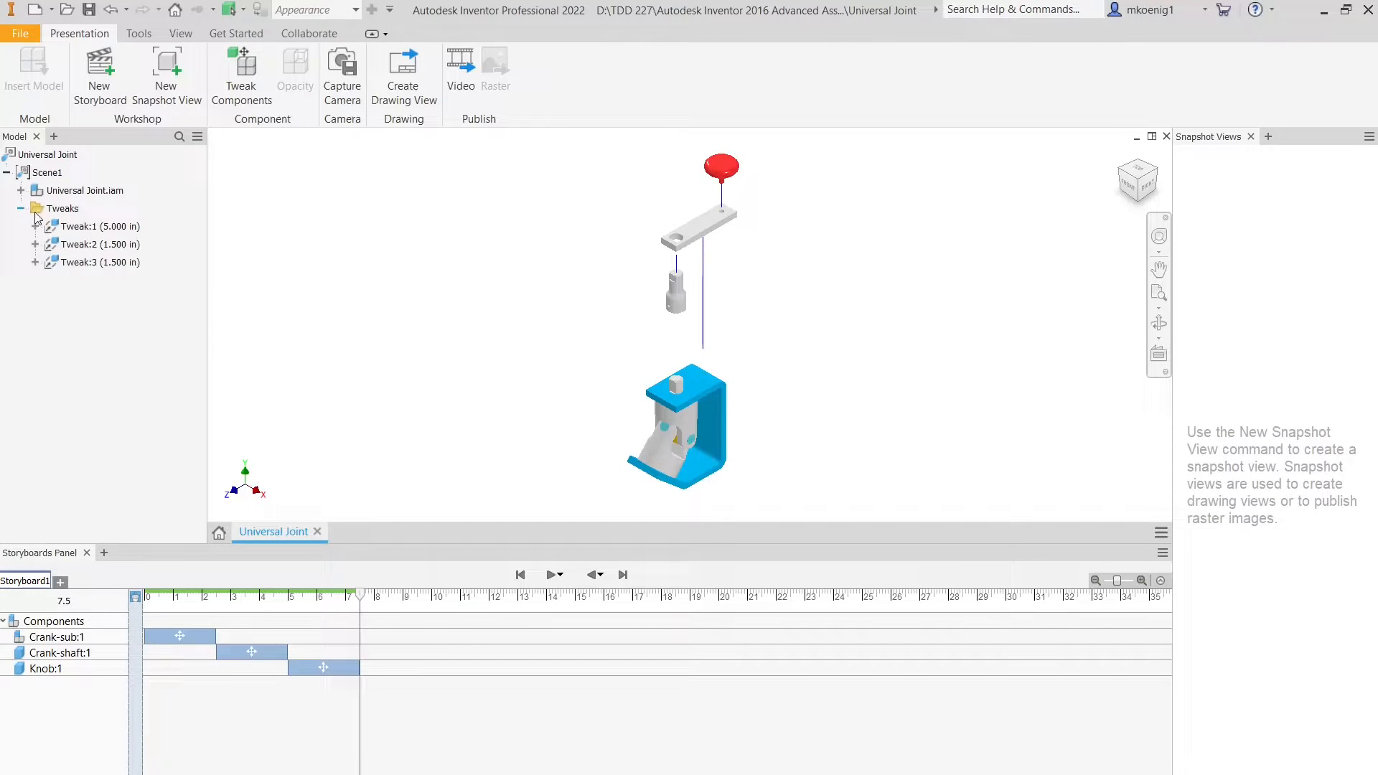
pyautogui.doubleClick(77, 263)
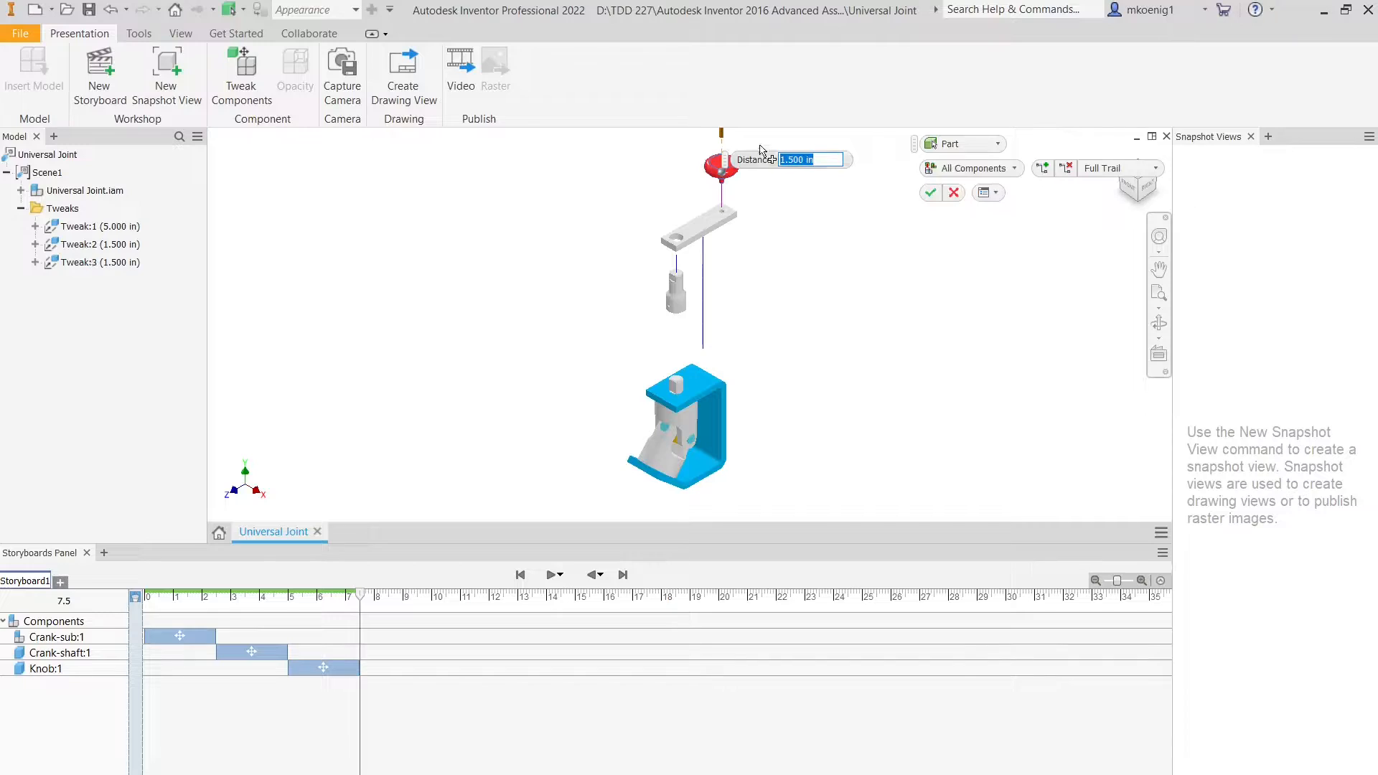
pyautogui.moveTo(650, 231); pyautogui.dragTo(631, 305, button='middle')
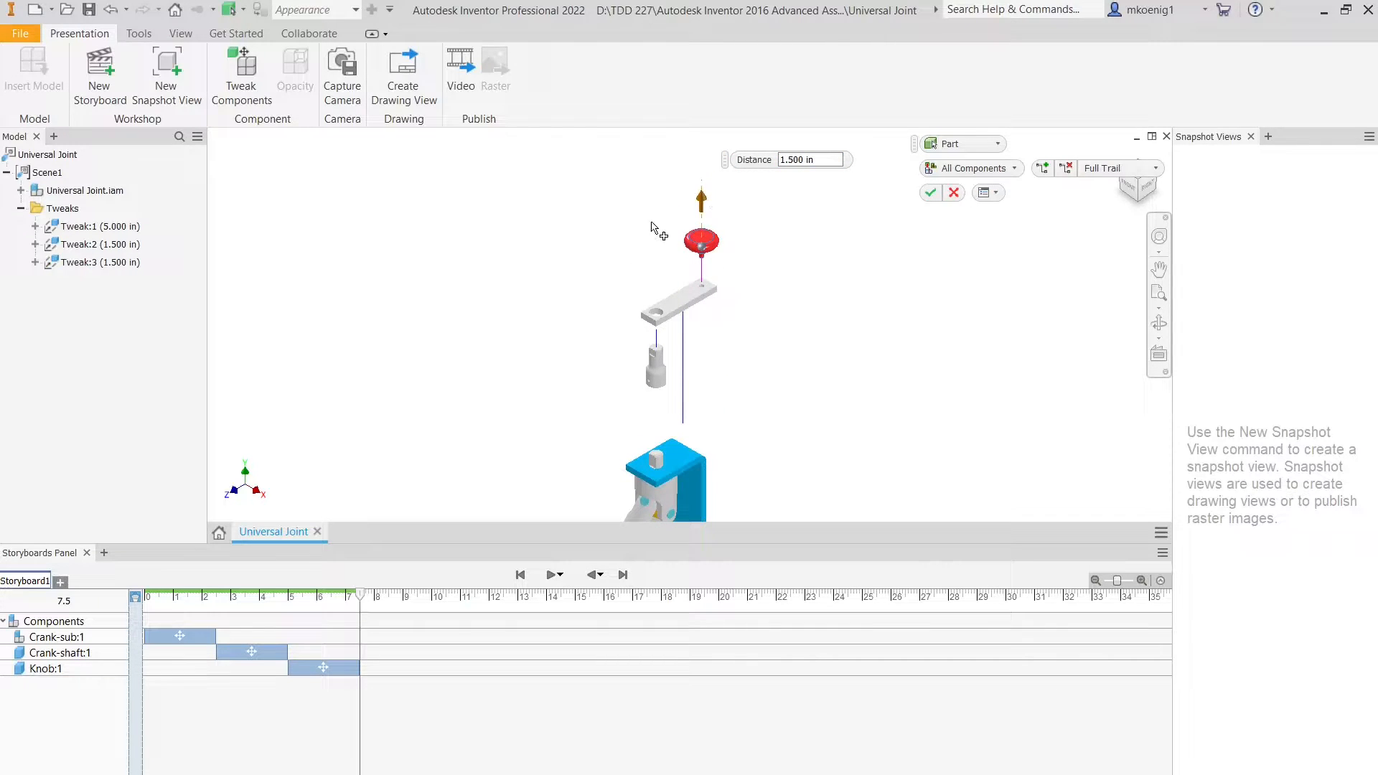
pyautogui.press('Escape')
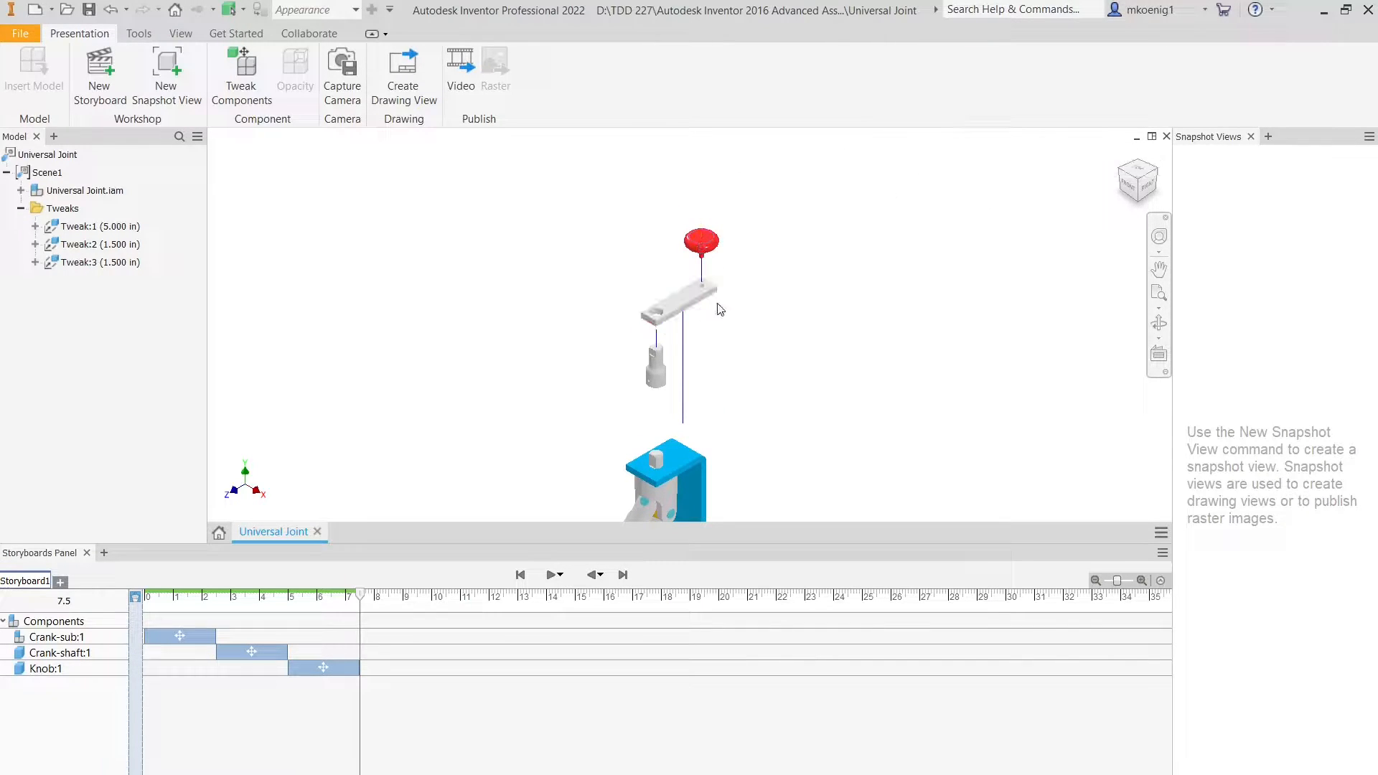
pyautogui.click(1120, 153)
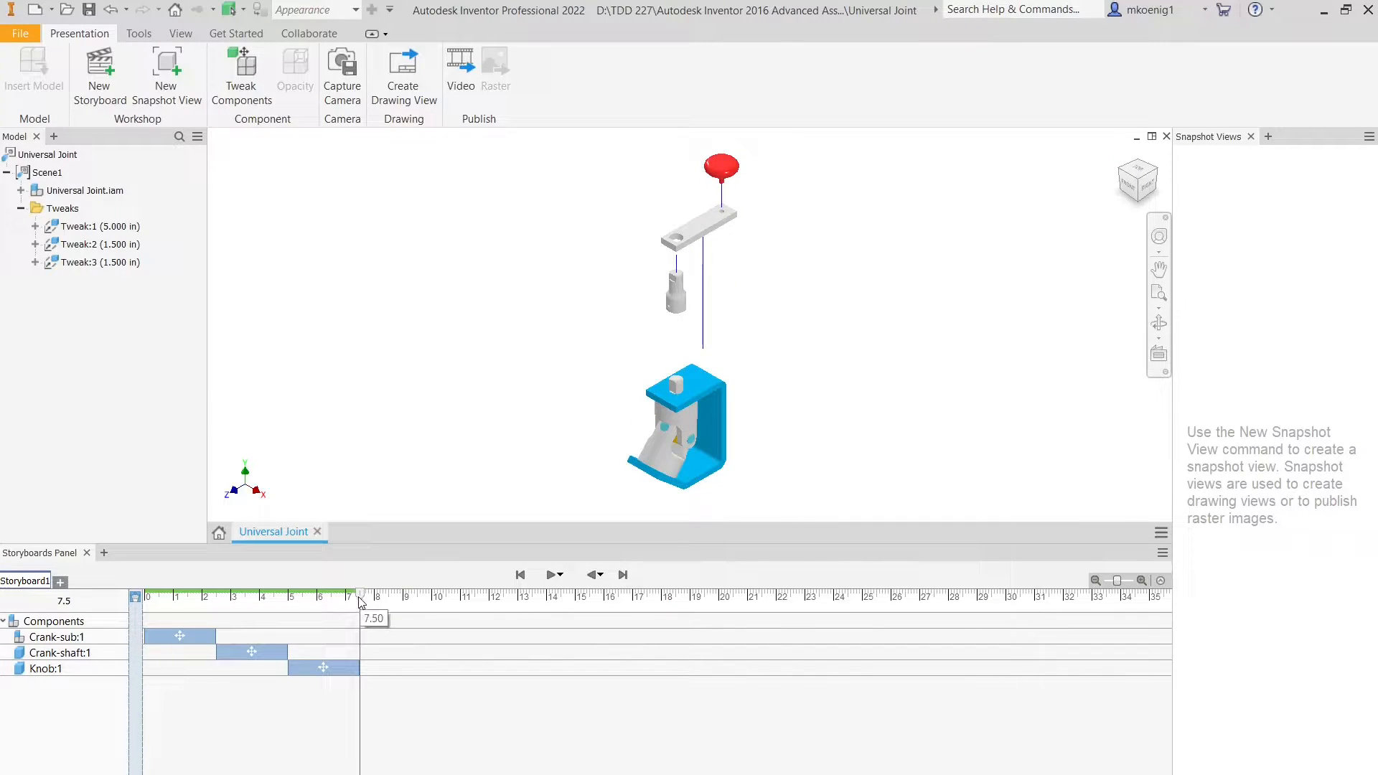
# Step: Rewind the storyboard to its start and play the animation of the three tweaks
pyautogui.click(520, 575)
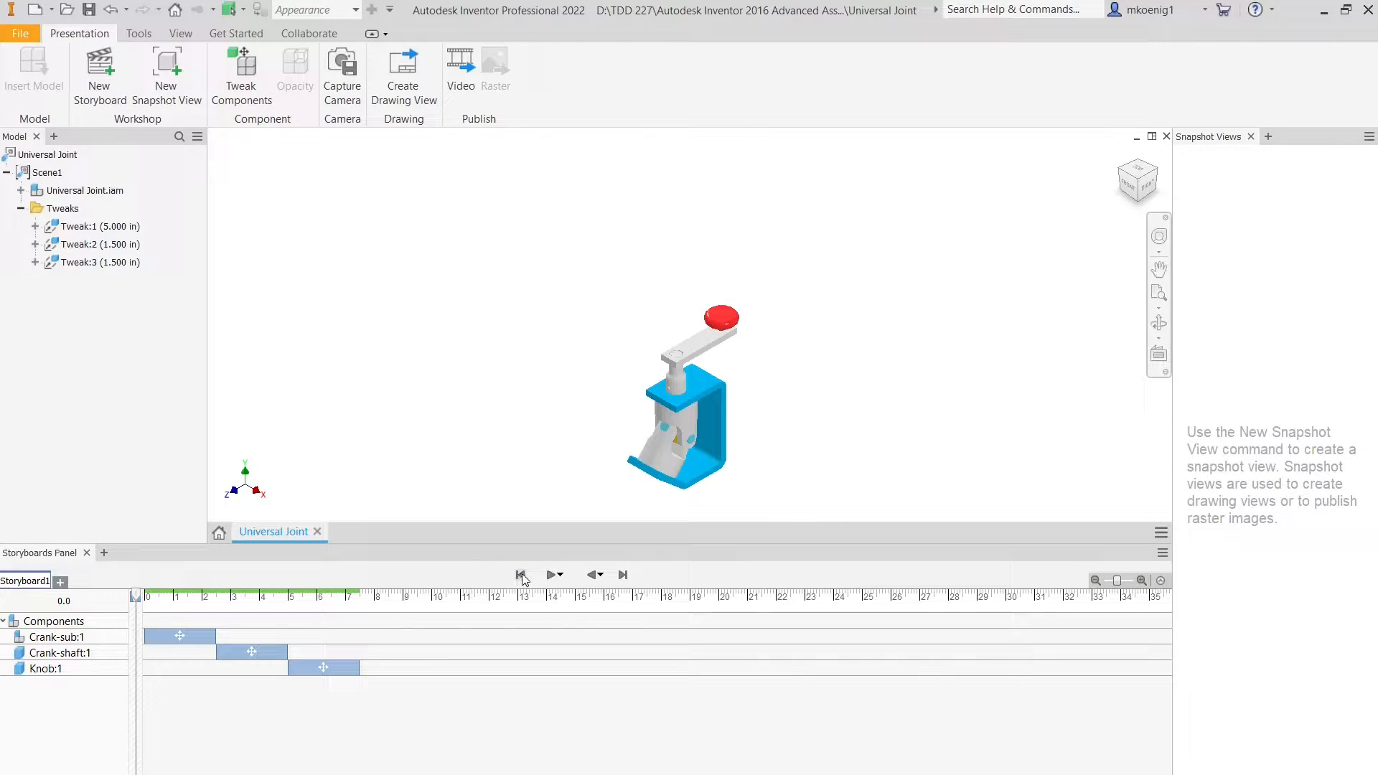
pyautogui.scroll(3, 598, 438)
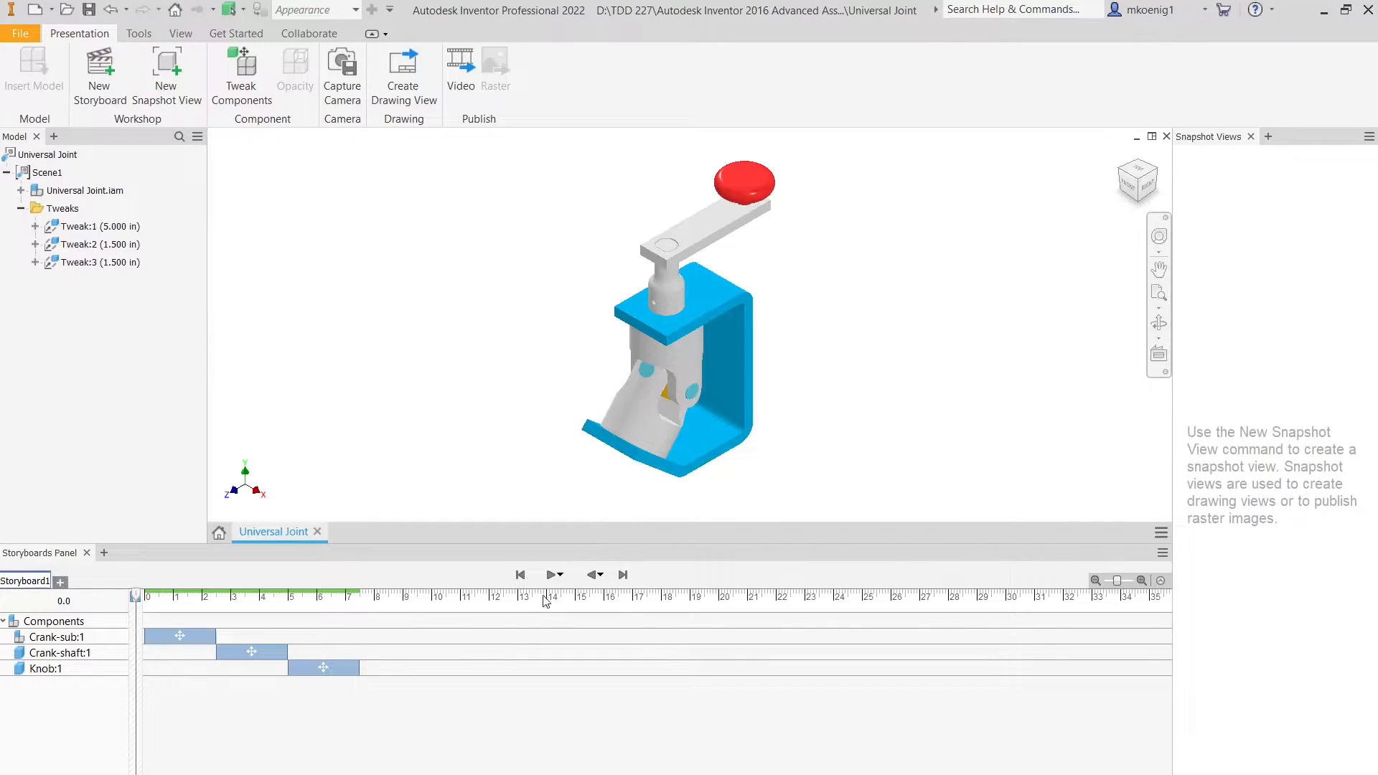
pyautogui.click(552, 575)
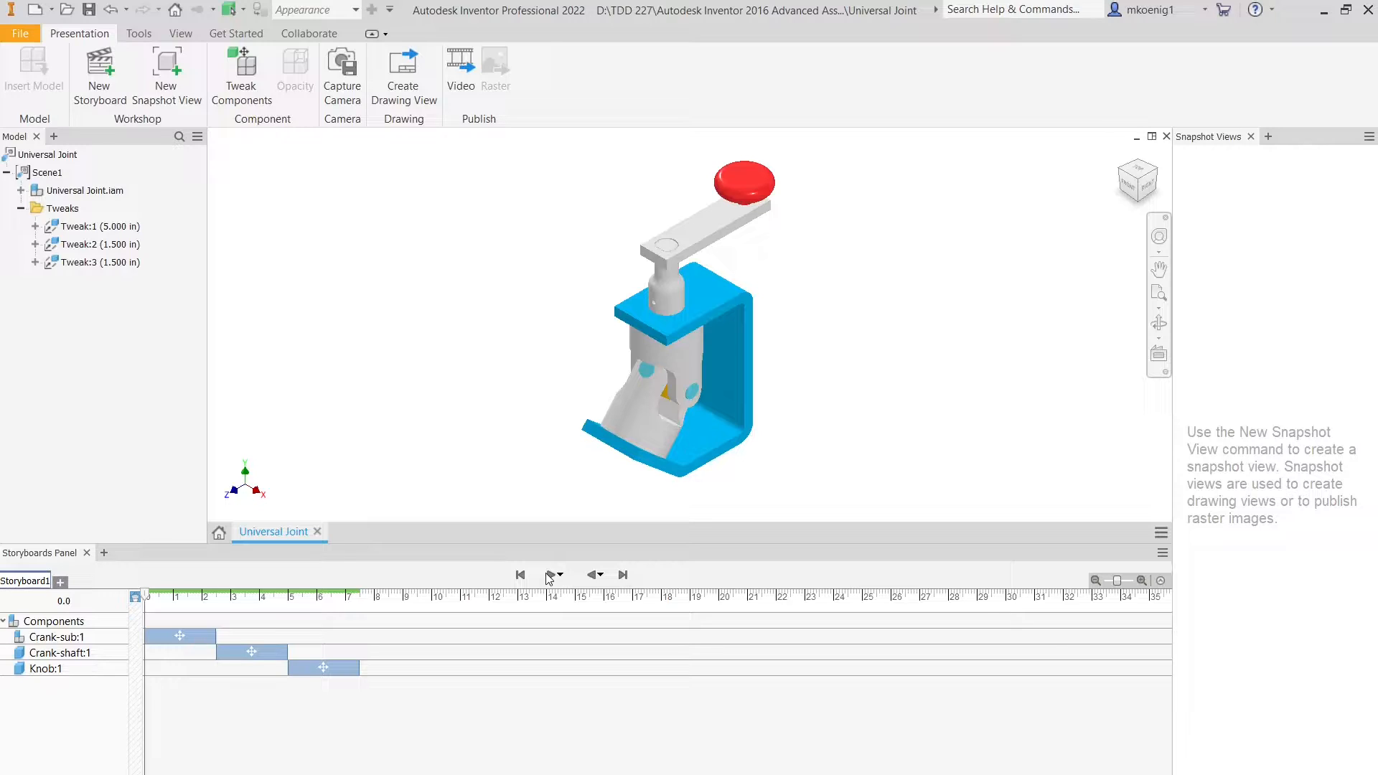
# Step: Dismiss the browser notification and return the assembled joint to the home view
pyautogui.scroll(-5, 782, 337)
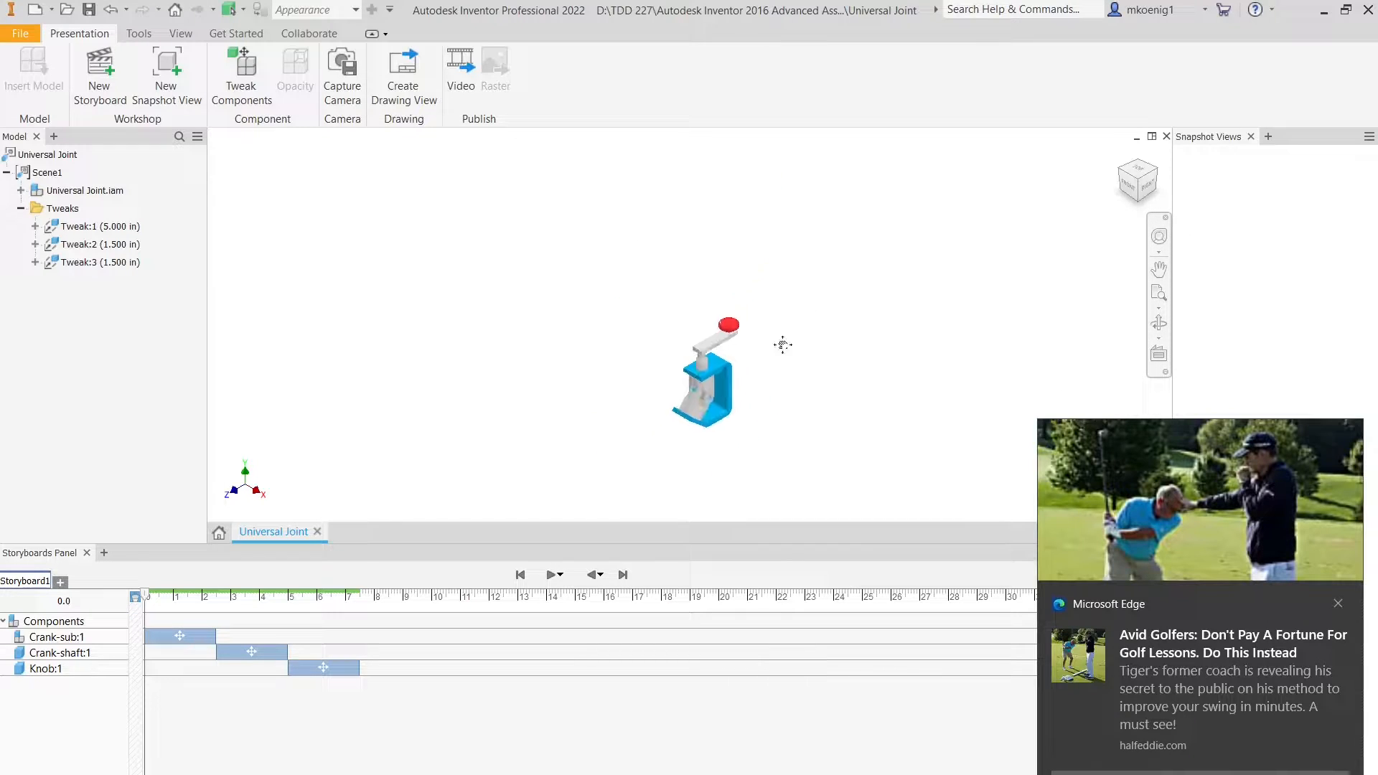
pyautogui.moveTo(782, 345); pyautogui.dragTo(751, 389, button='middle')
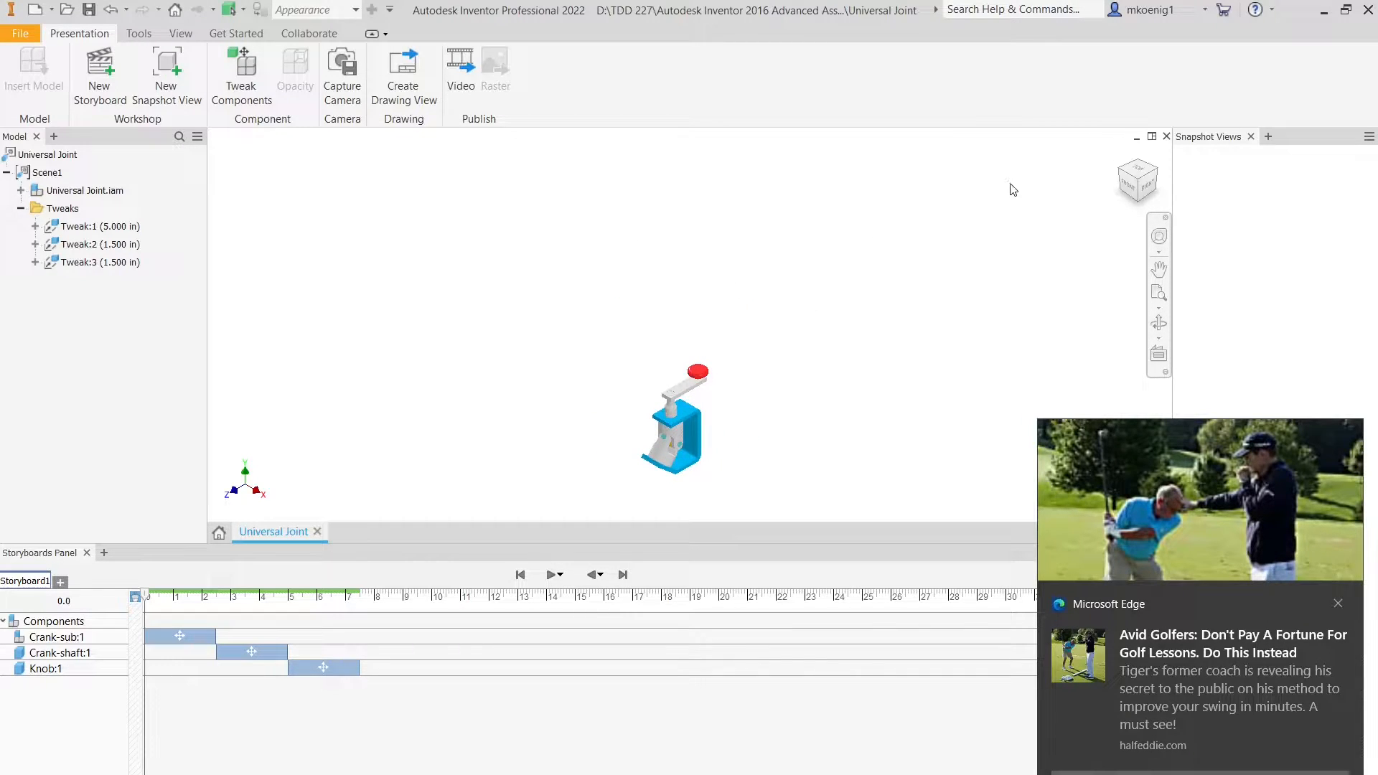
pyautogui.click(1121, 156)
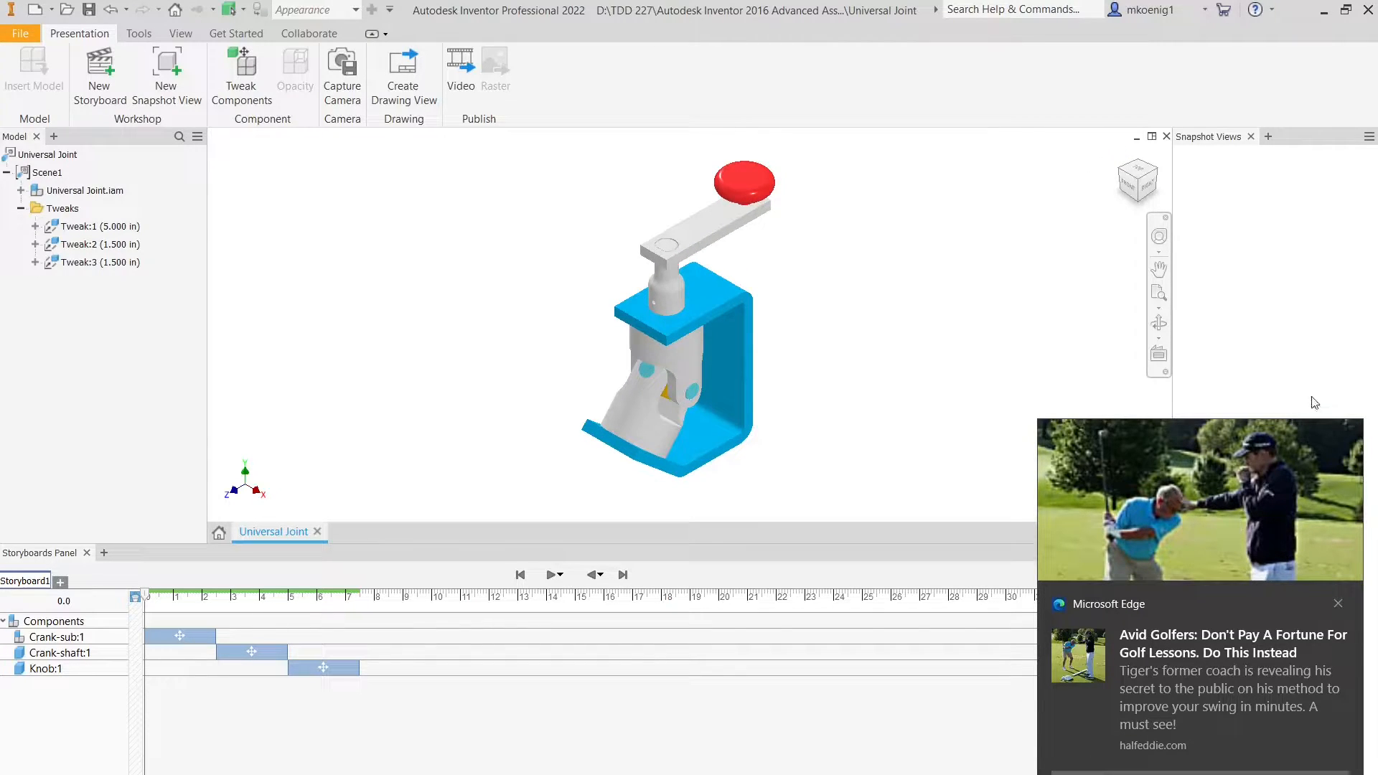
pyautogui.click(1339, 605)
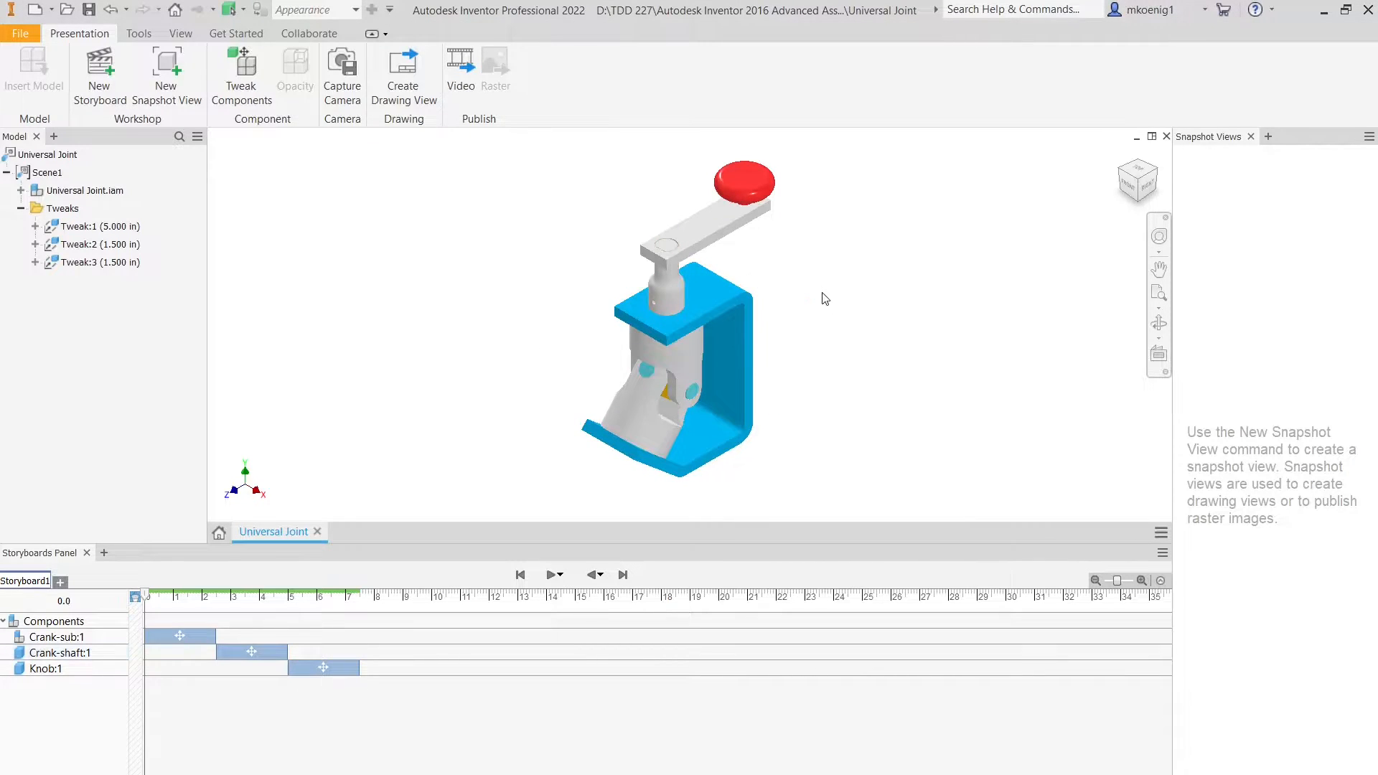
pyautogui.scroll(1, 826, 299)
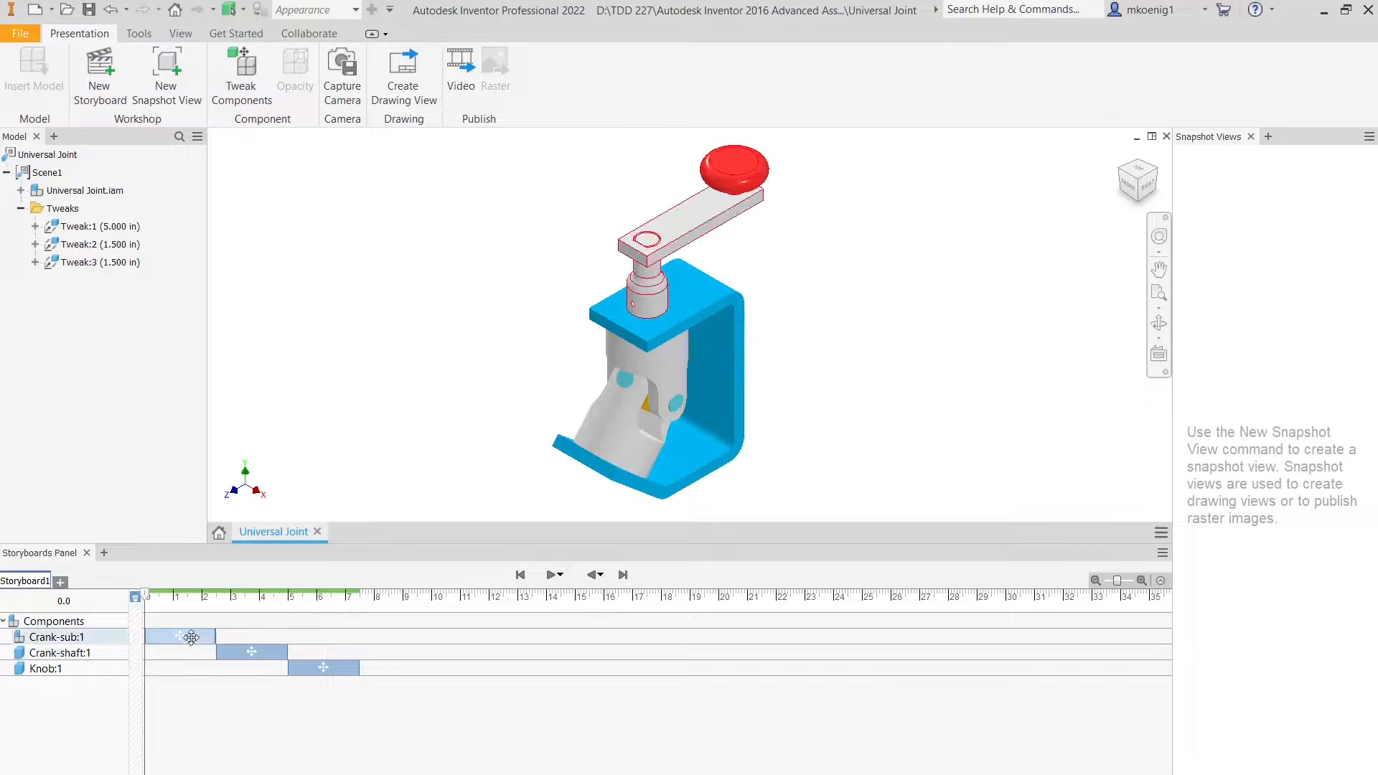
pyautogui.click(1120, 156)
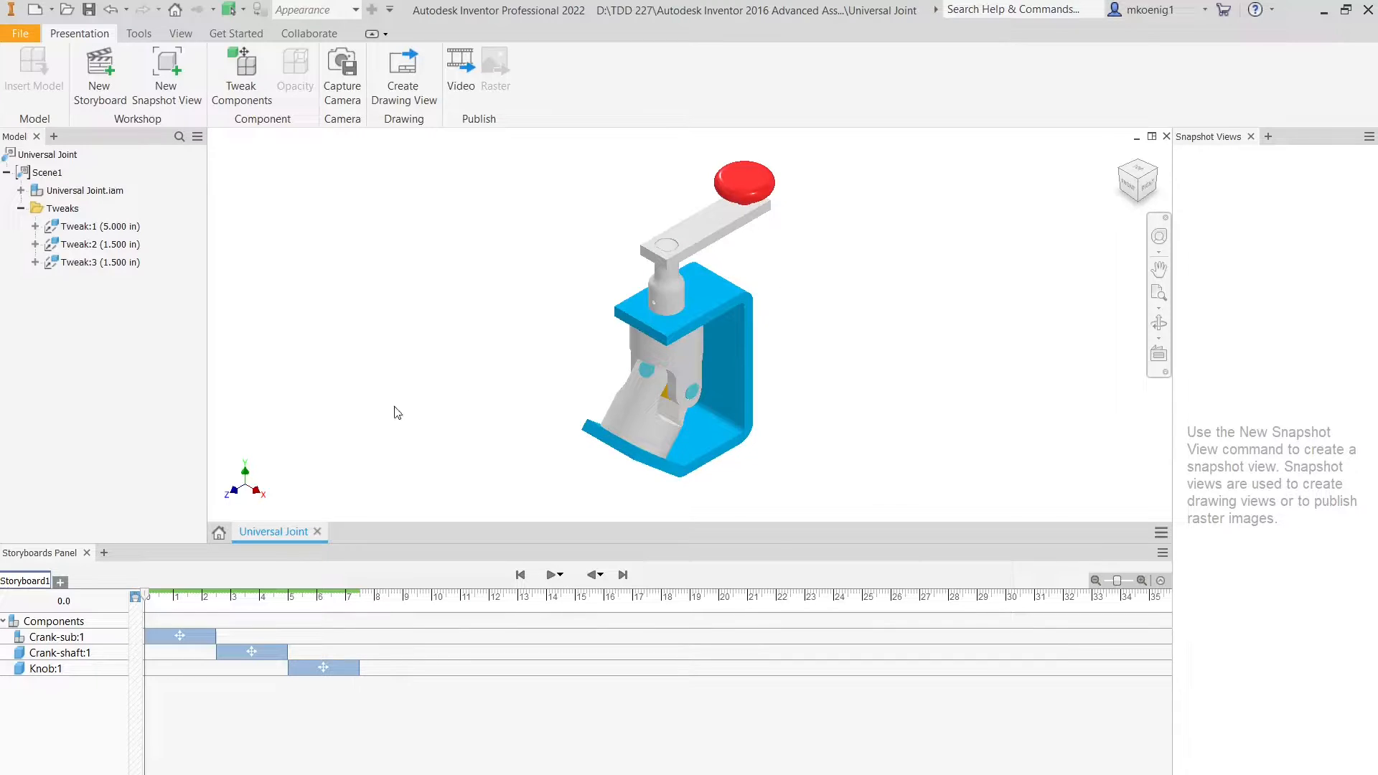
# Step: Set the playhead to 7.5 s, fit the exploded assembly in the home view and capture the camera there
pyautogui.moveTo(147, 595); pyautogui.dragTo(361, 619)
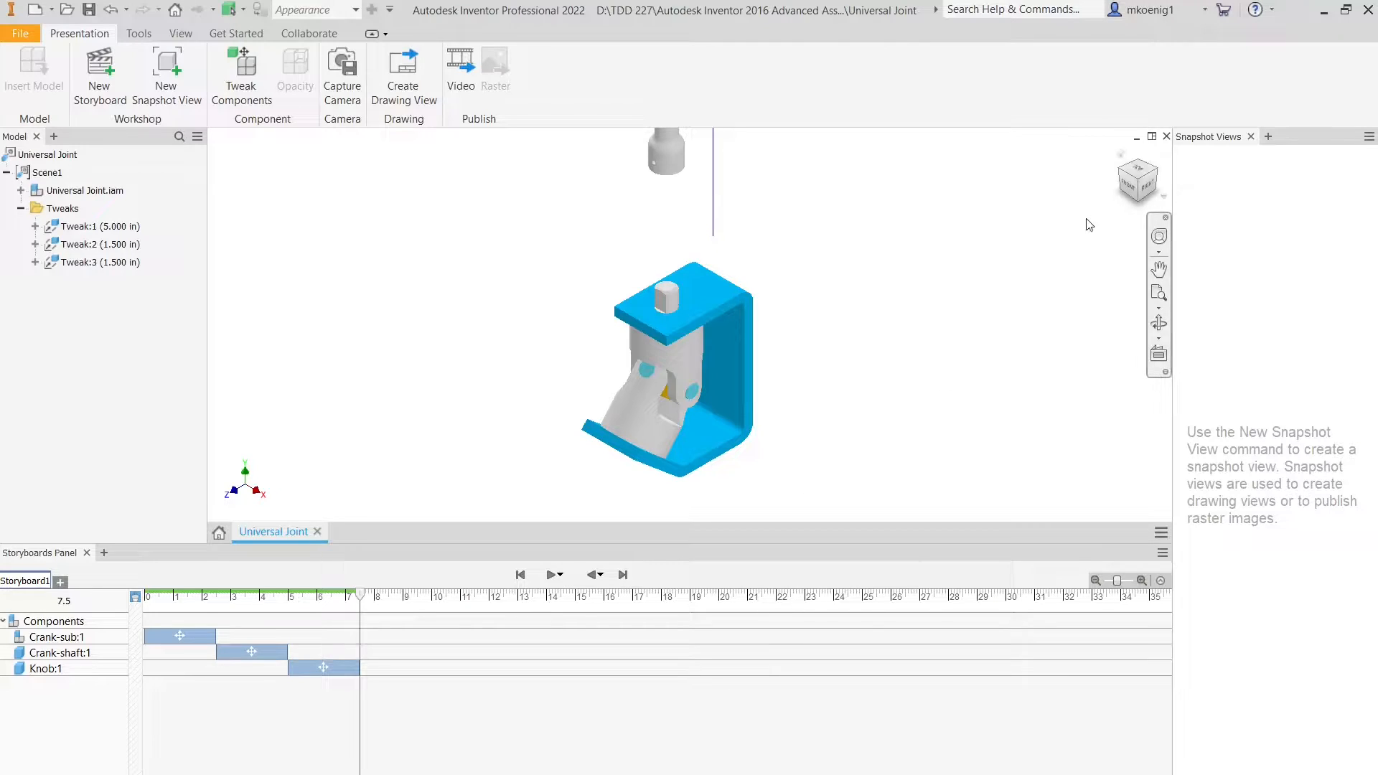
pyautogui.click(1122, 153)
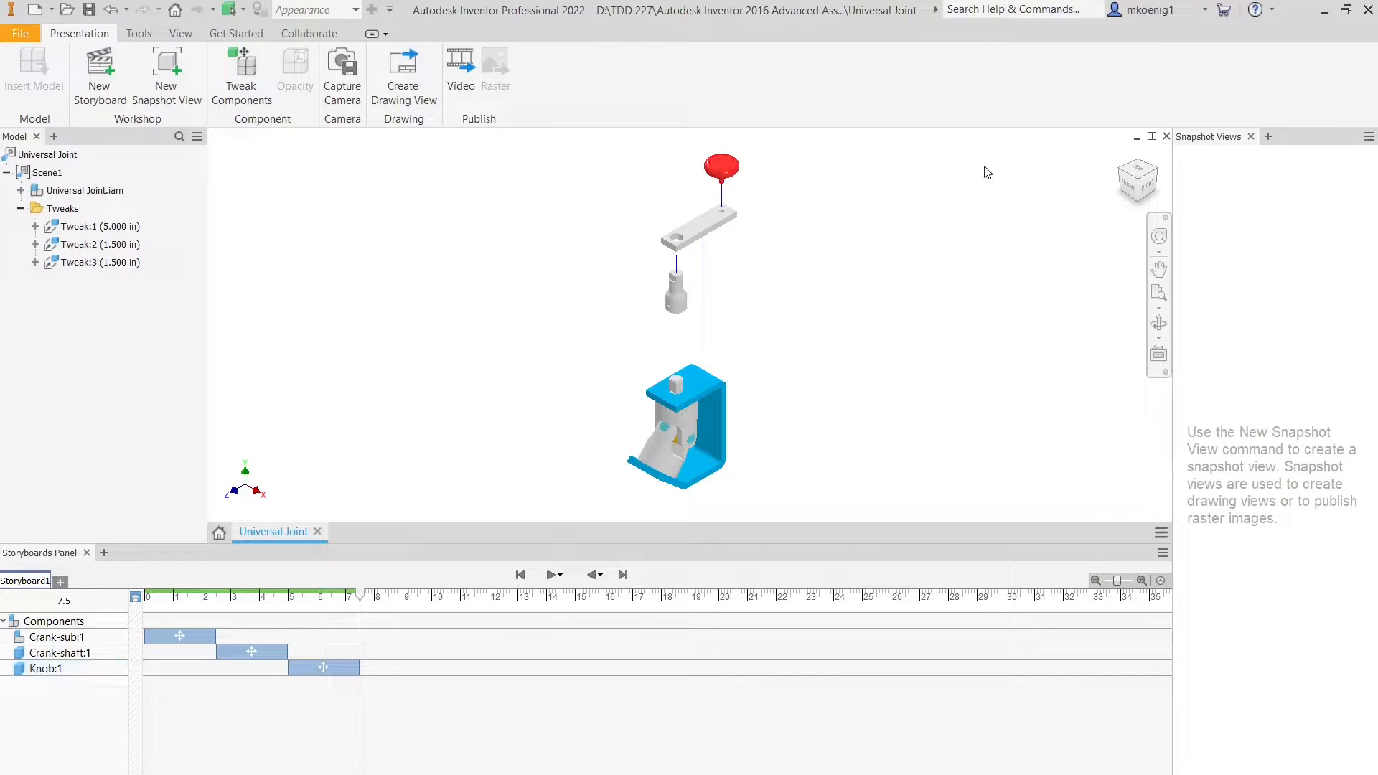
pyautogui.moveTo(1125, 176)
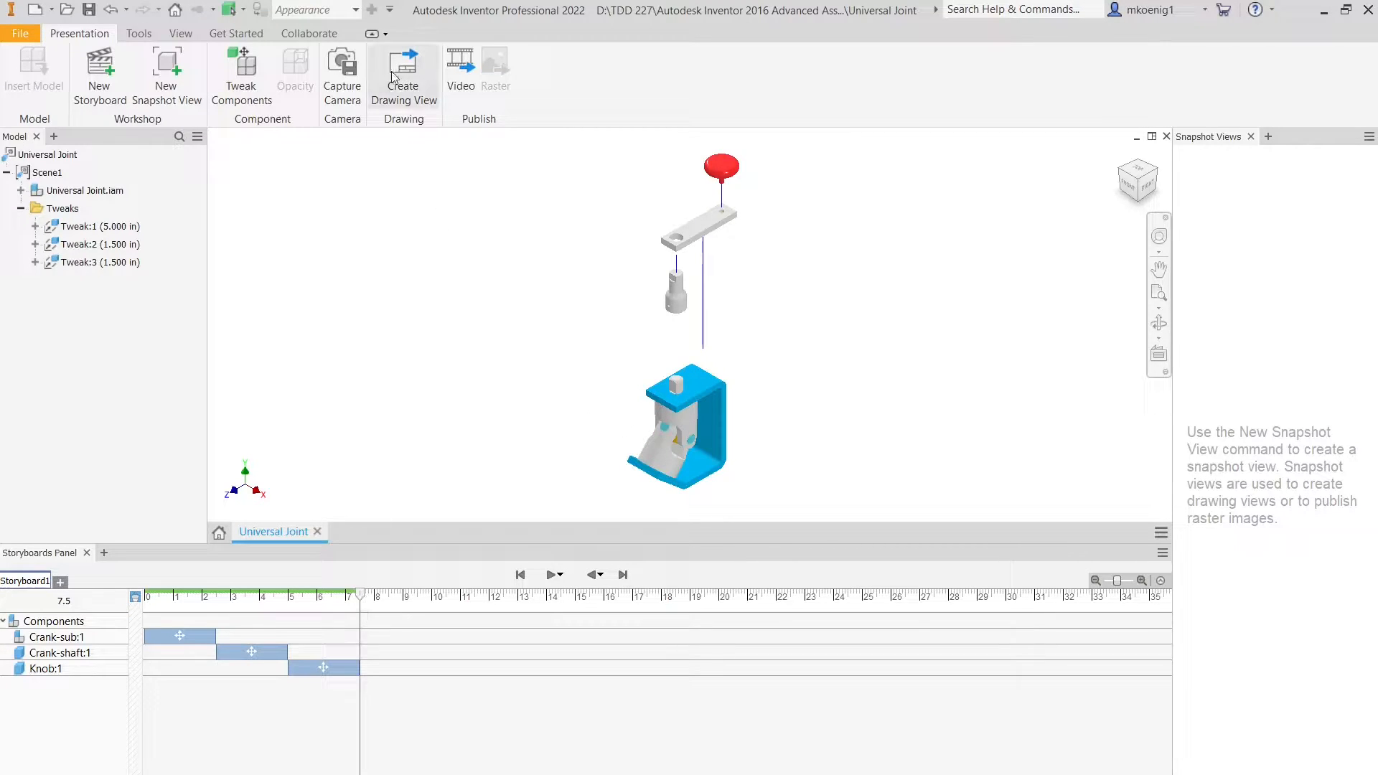
pyautogui.click(342, 70)
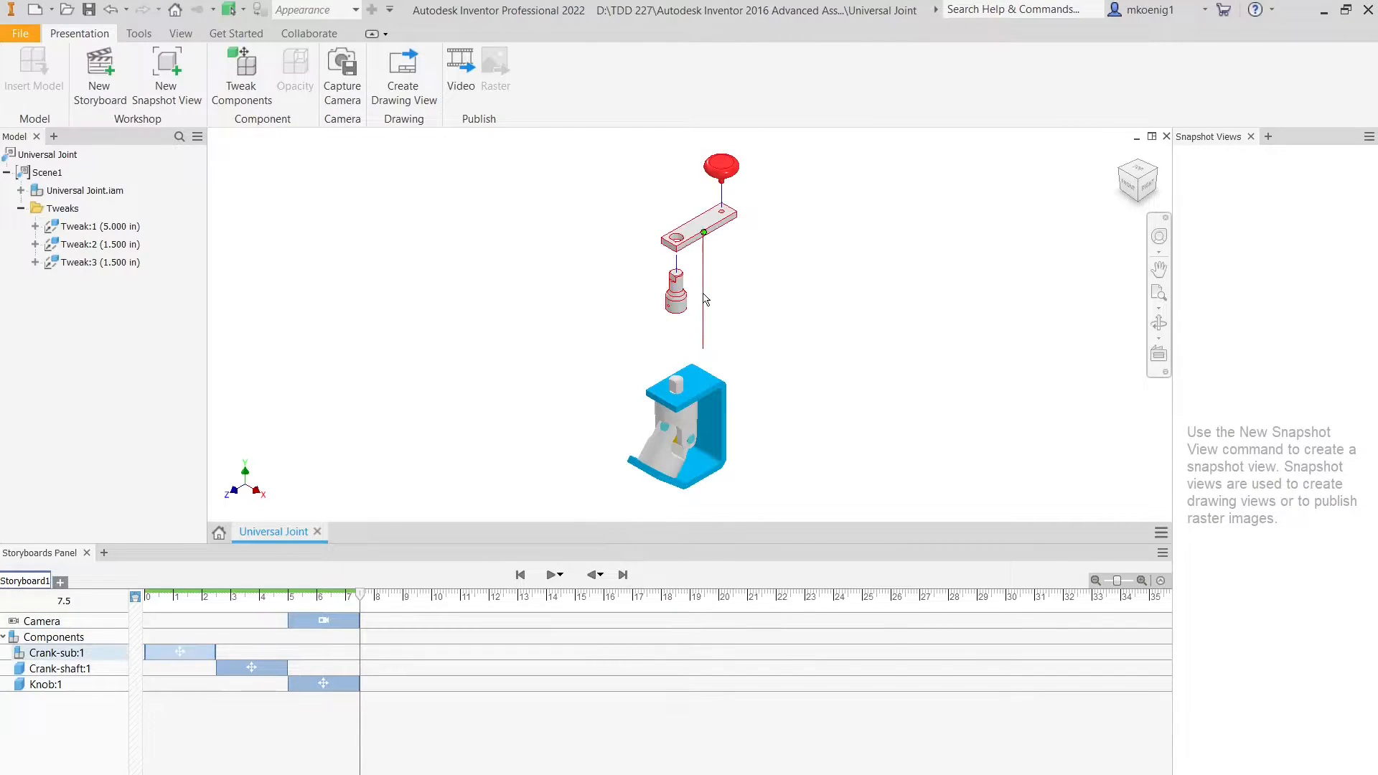
# Step: Move and resize the captured camera action so it spans 0 to 2.5 s, aligned with the Crank-sub tweak
pyautogui.moveTo(359, 610)
pyautogui.mouseDown()
pyautogui.moveTo(146, 613)
pyautogui.moveTo(363, 617)
pyautogui.mouseUp()
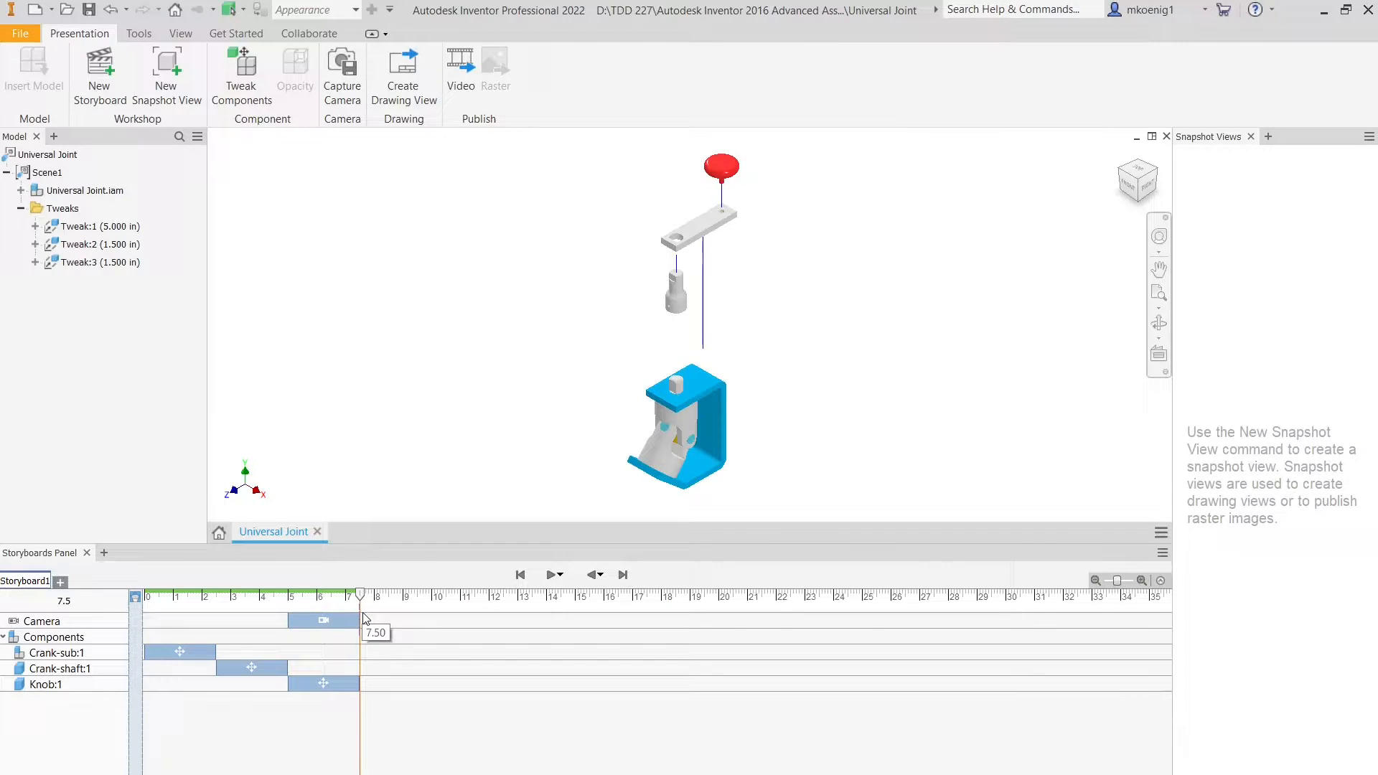
pyautogui.click(319, 620)
pyautogui.moveTo(364, 617); pyautogui.dragTo(252, 622)
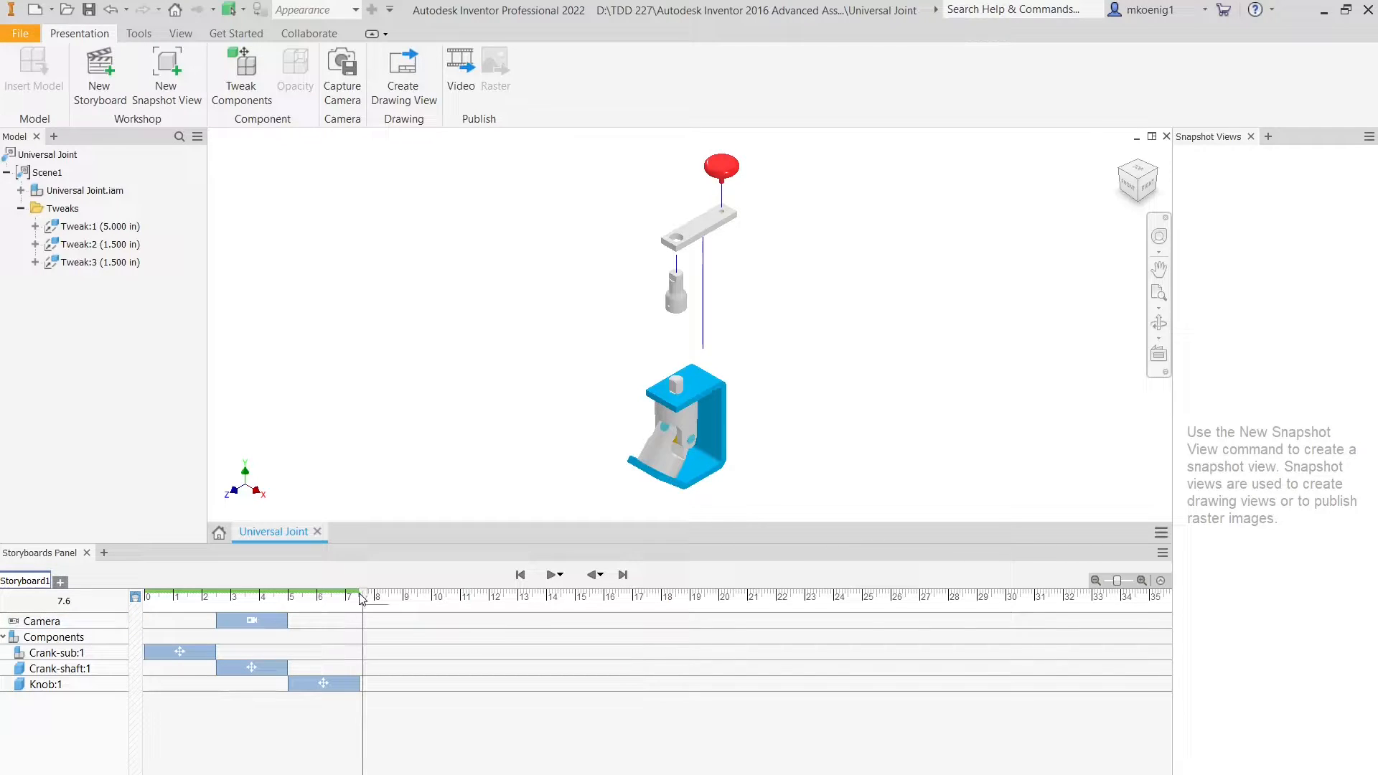
pyautogui.moveTo(359, 615); pyautogui.dragTo(308, 631)
pyautogui.click(247, 622)
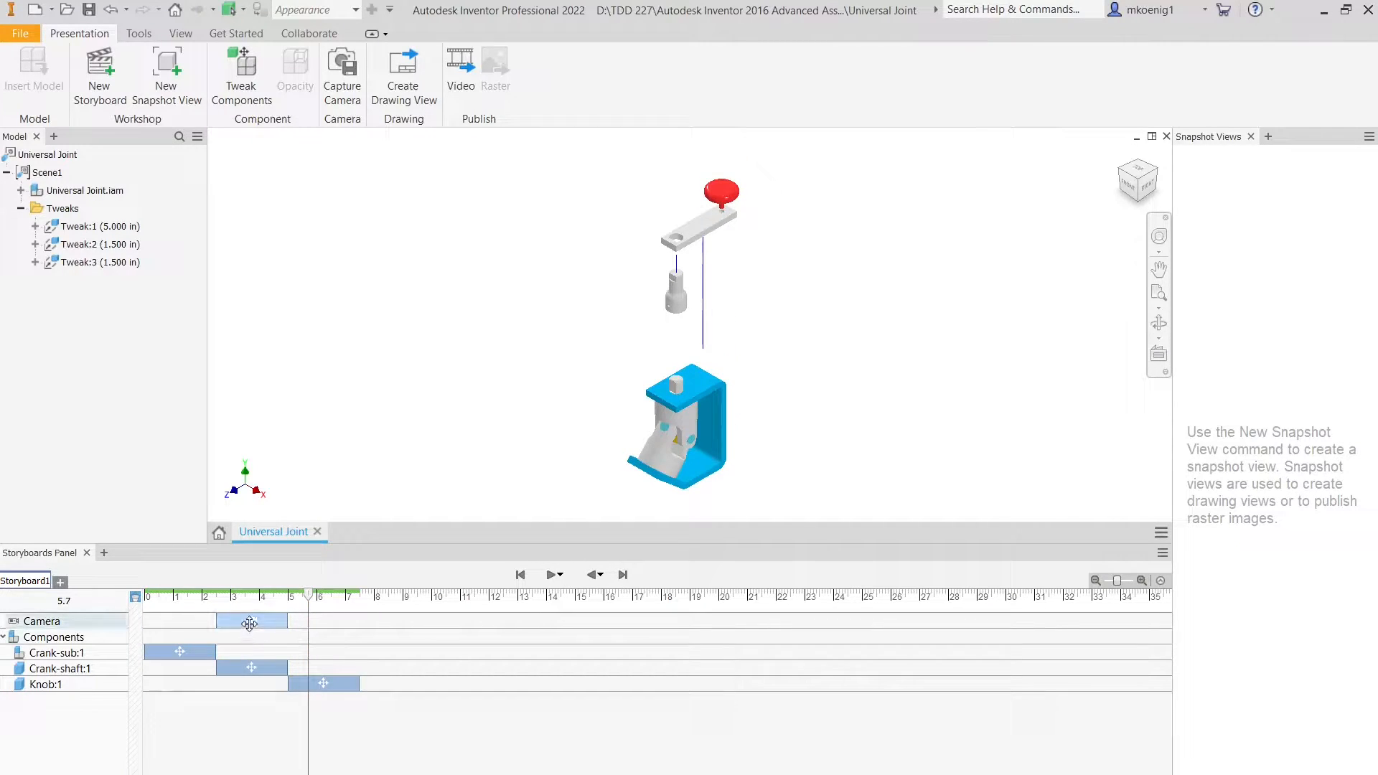
pyautogui.moveTo(216, 620); pyautogui.dragTo(145, 620)
pyautogui.moveTo(286, 620); pyautogui.dragTo(296, 671)
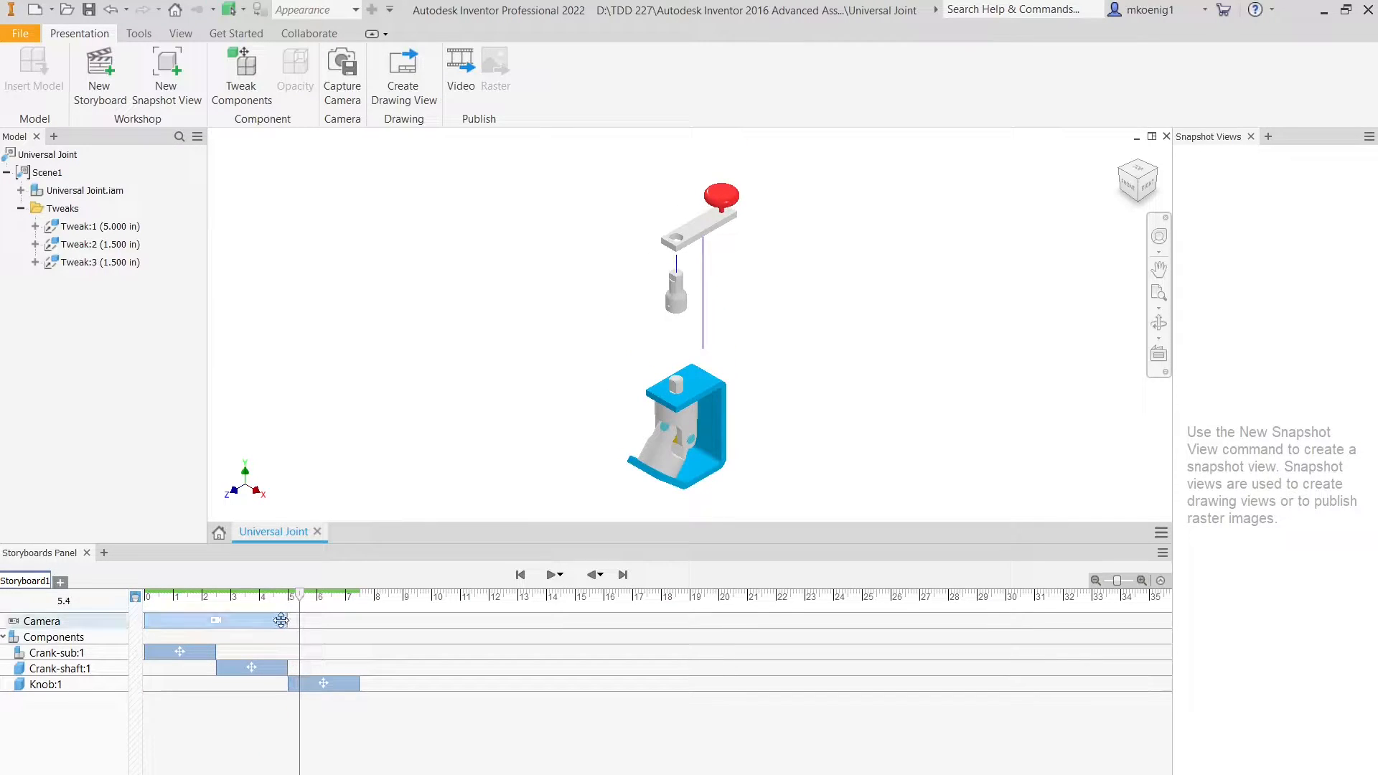
pyautogui.moveTo(288, 620); pyautogui.dragTo(218, 622)
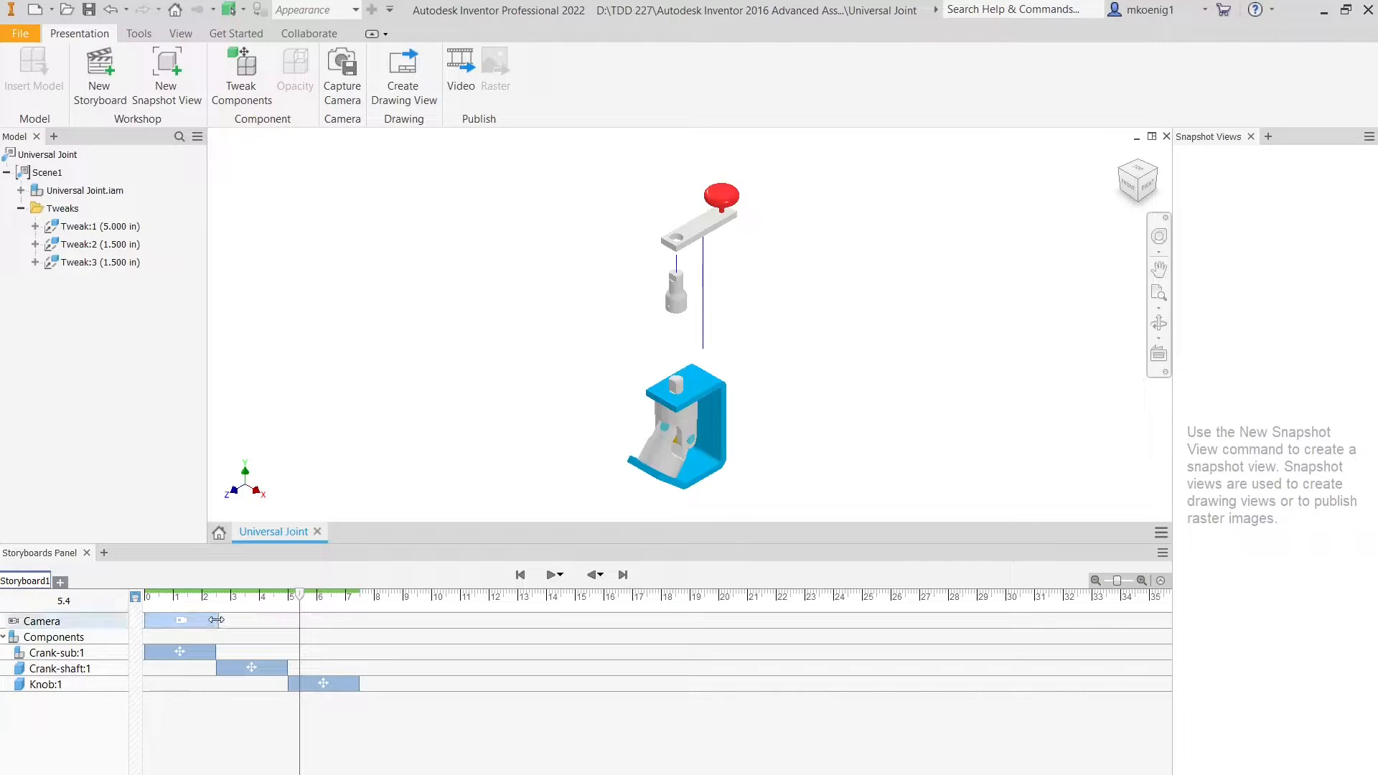
pyautogui.moveTo(218, 622); pyautogui.dragTo(215, 623)
# Step: Play the storyboard from the start and scrub through it to about 7.4 s to check the camera move
pyautogui.moveTo(296, 600); pyautogui.dragTo(135, 610)
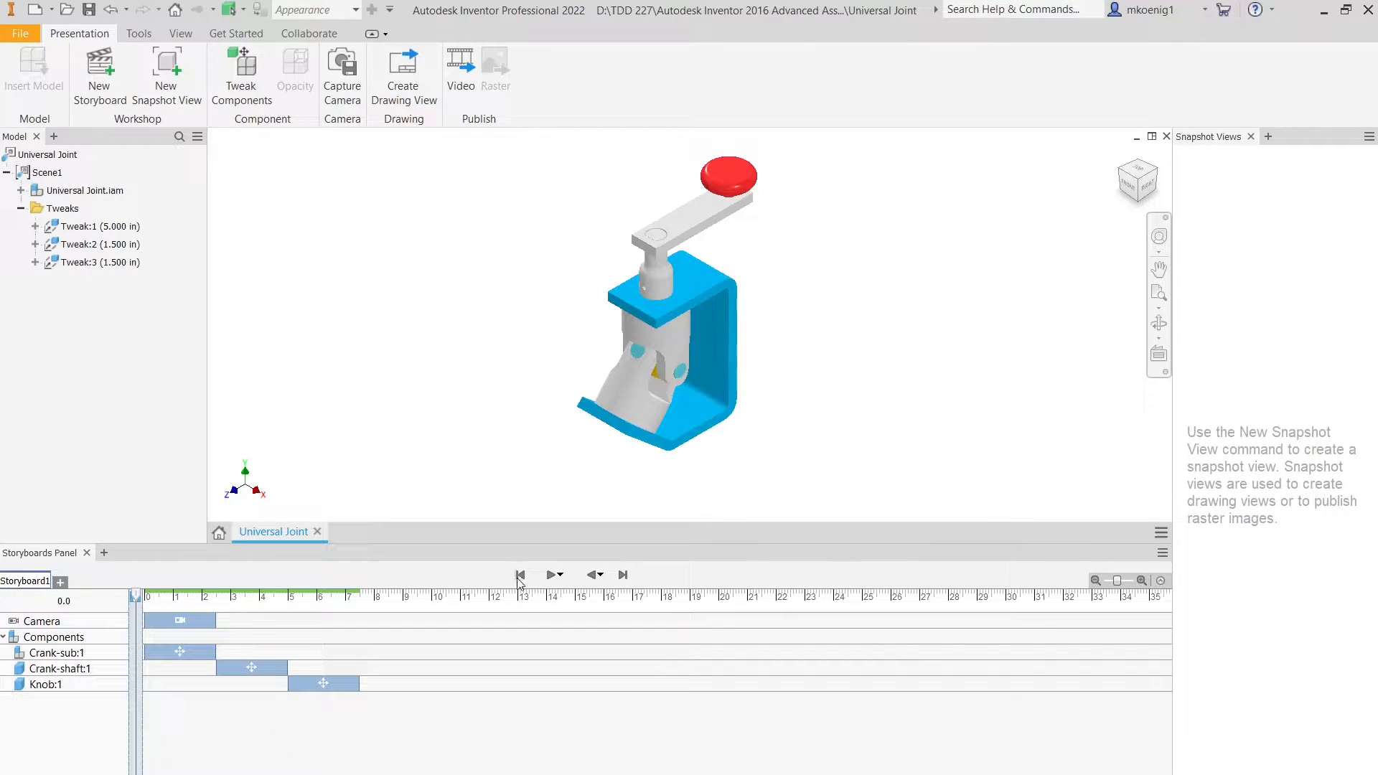
pyautogui.click(551, 574)
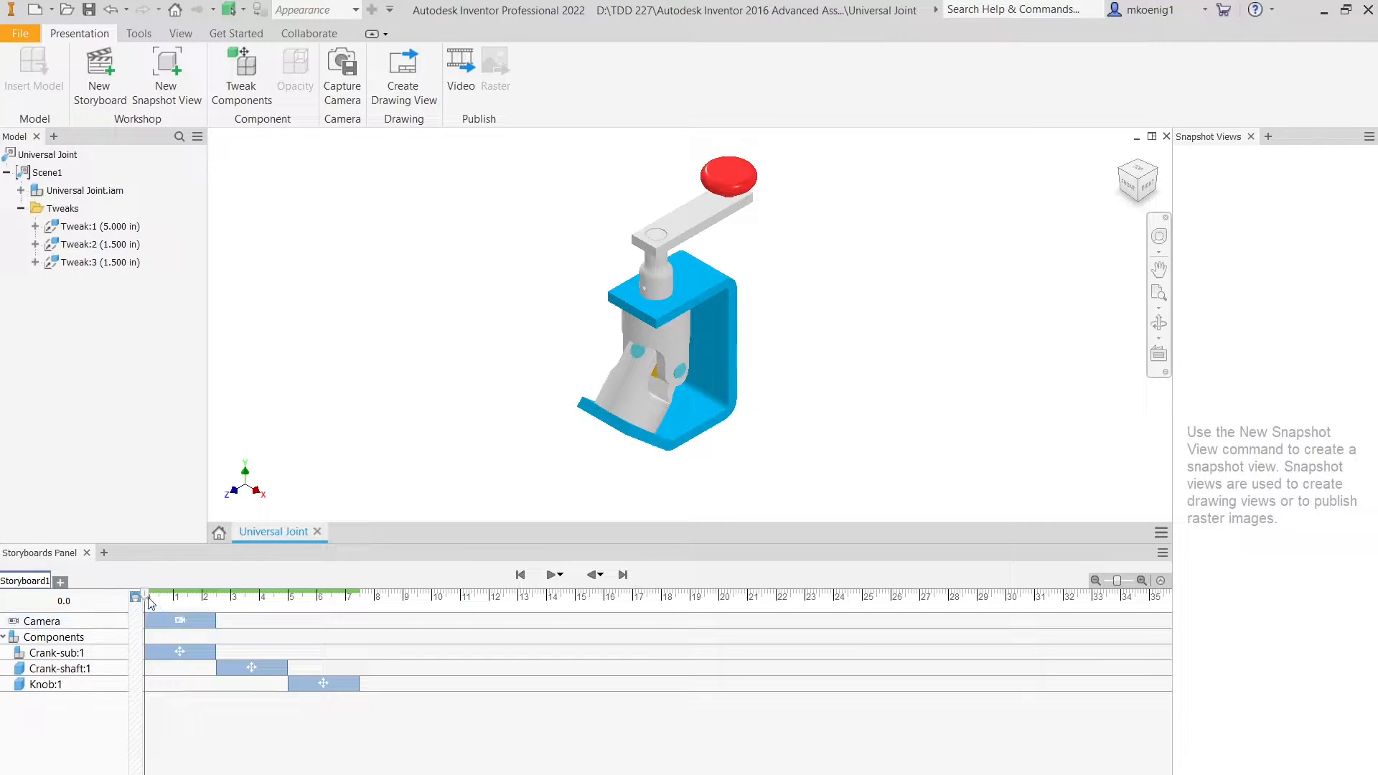
pyautogui.moveTo(148, 600); pyautogui.dragTo(219, 614)
pyautogui.moveTo(241, 621); pyautogui.dragTo(357, 631)
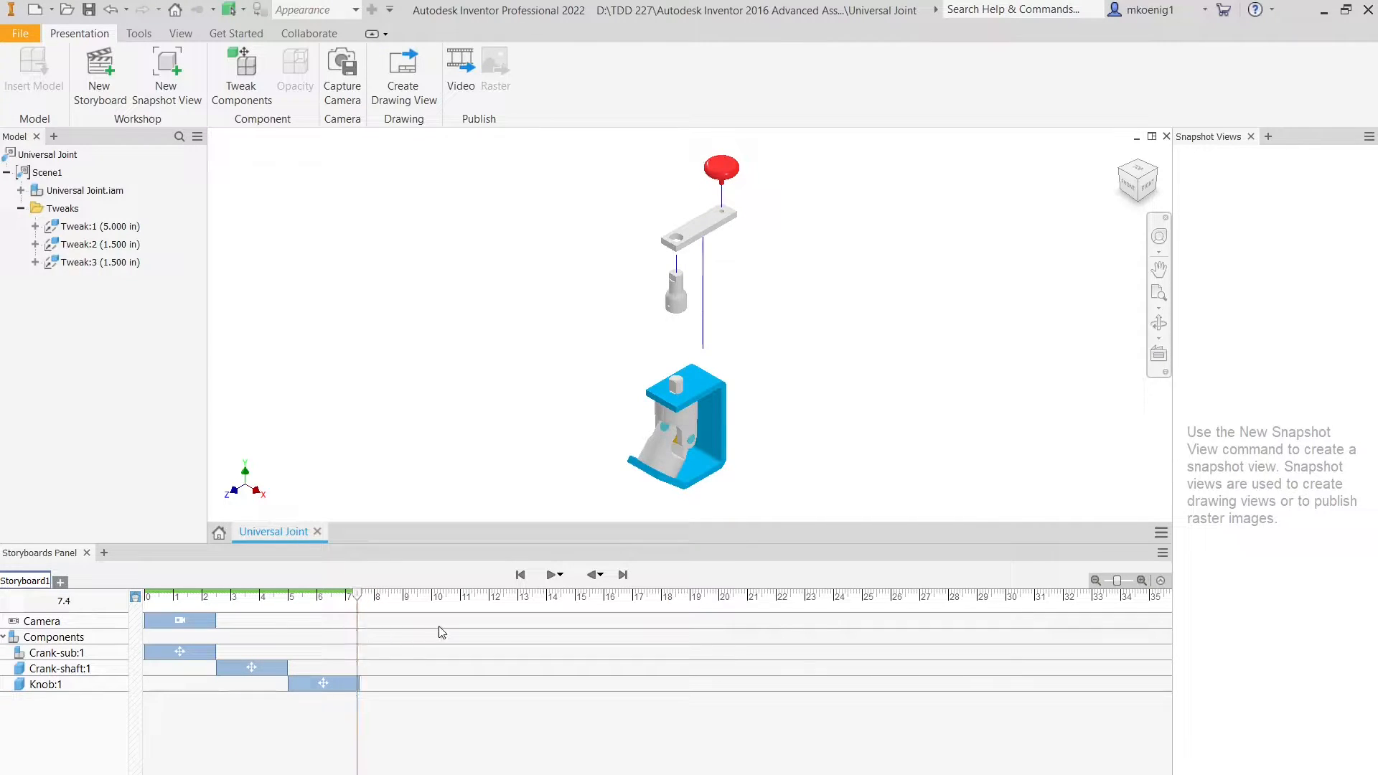
# Step: Move the playhead to the storyboard's end and tweak the front-side pin 5 in outward along Z with a 2.5 s duration
pyautogui.click(622, 575)
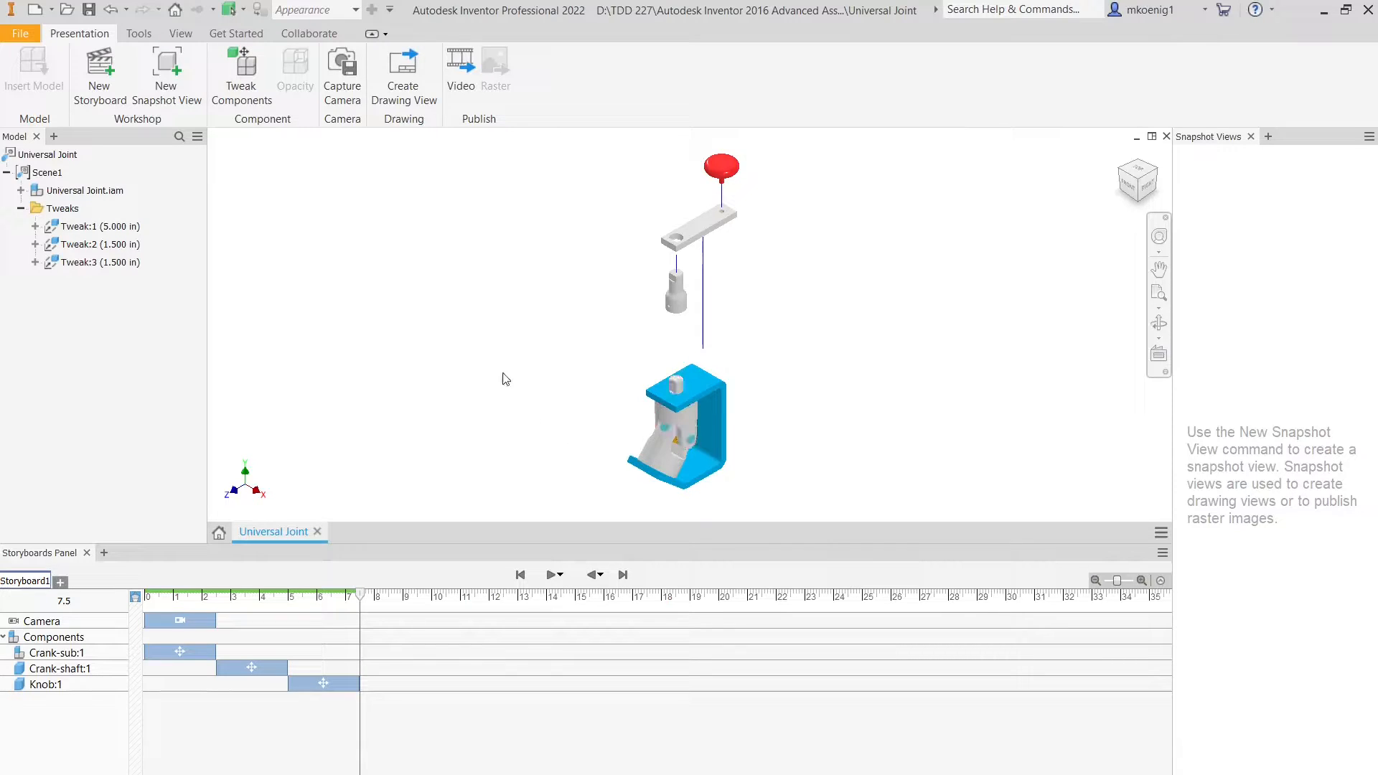
pyautogui.click(241, 76)
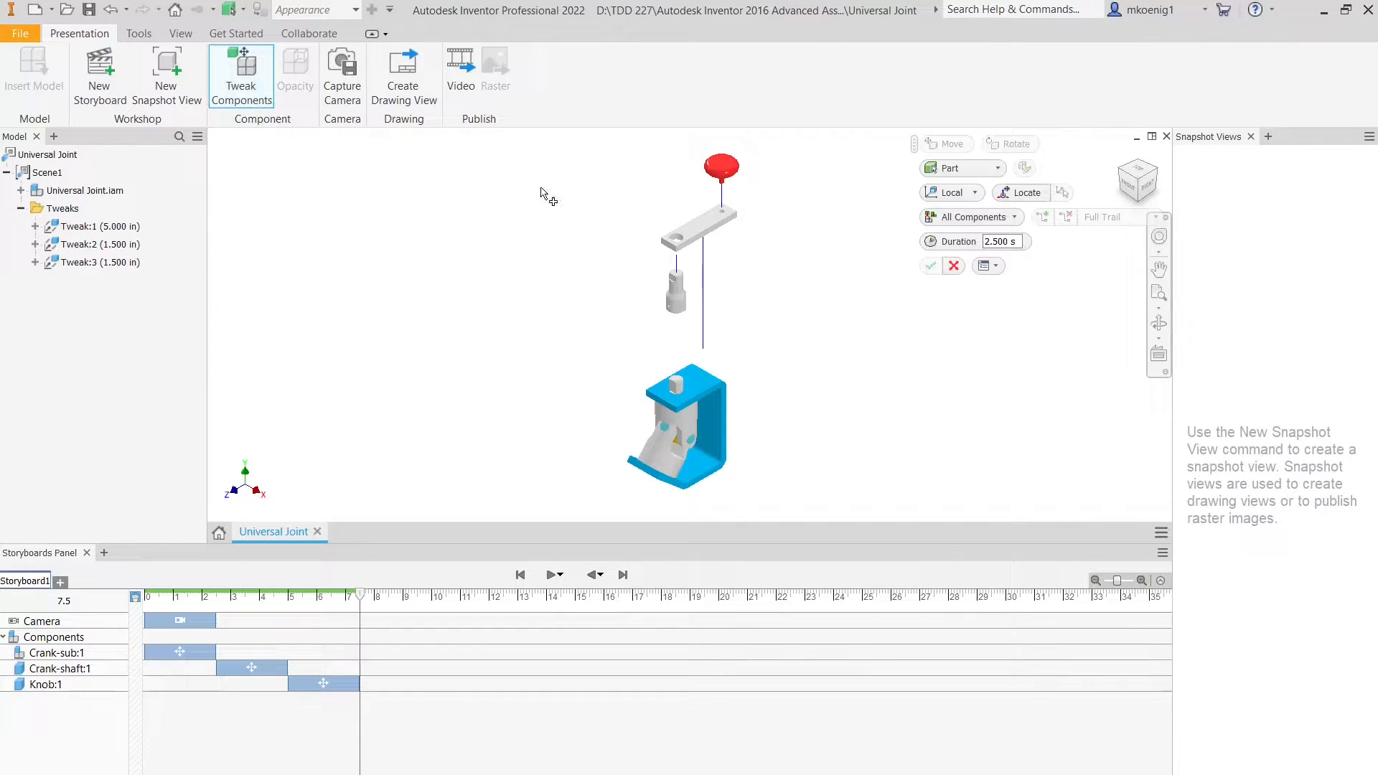
pyautogui.click(691, 442)
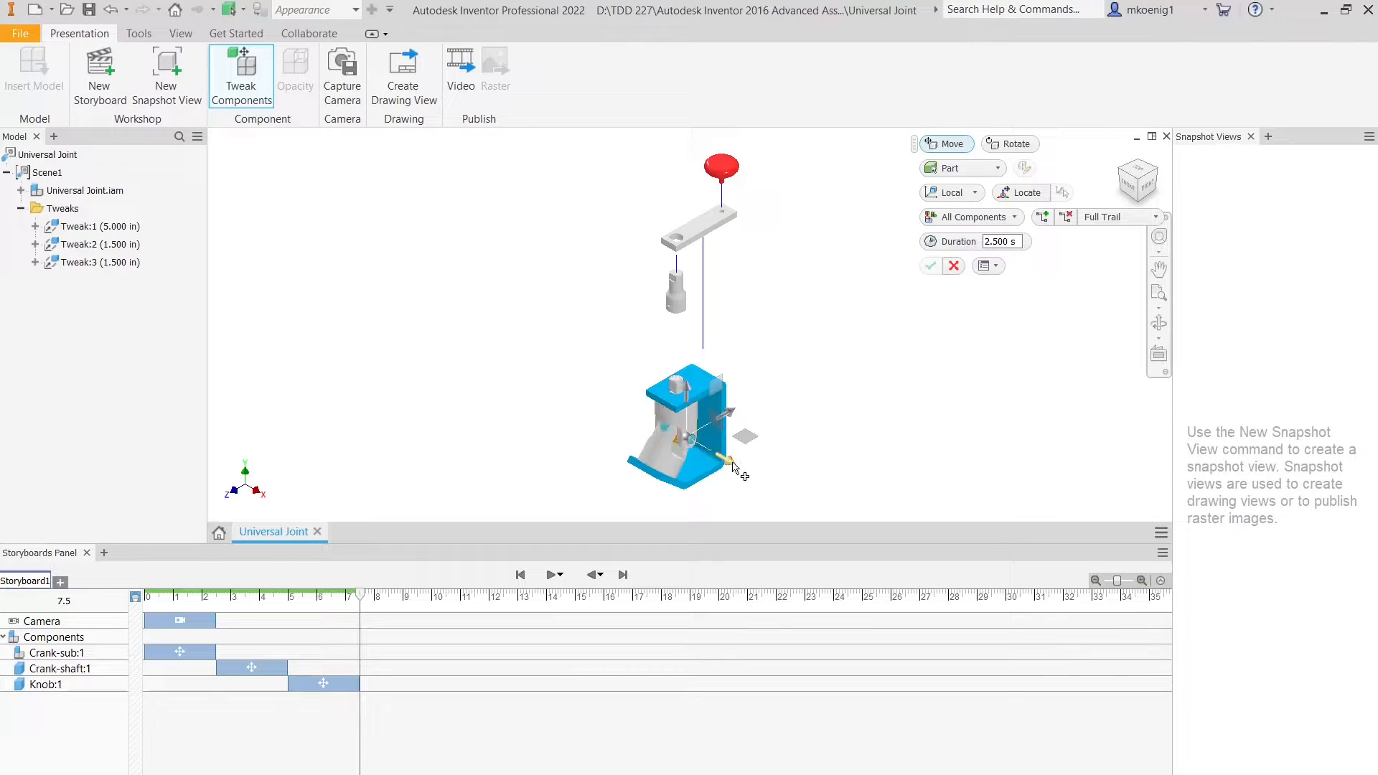
pyautogui.moveTo(734, 466); pyautogui.dragTo(808, 529)
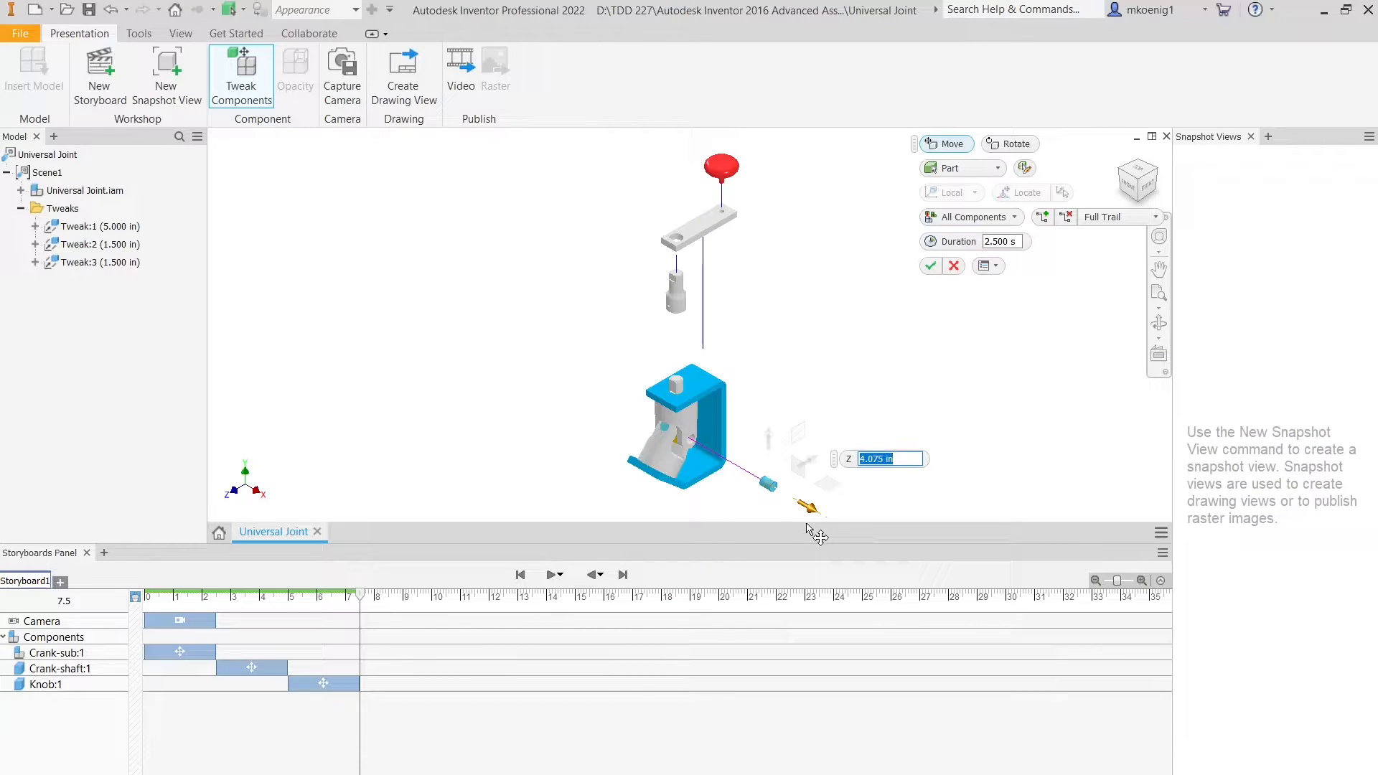
pyautogui.write('5')
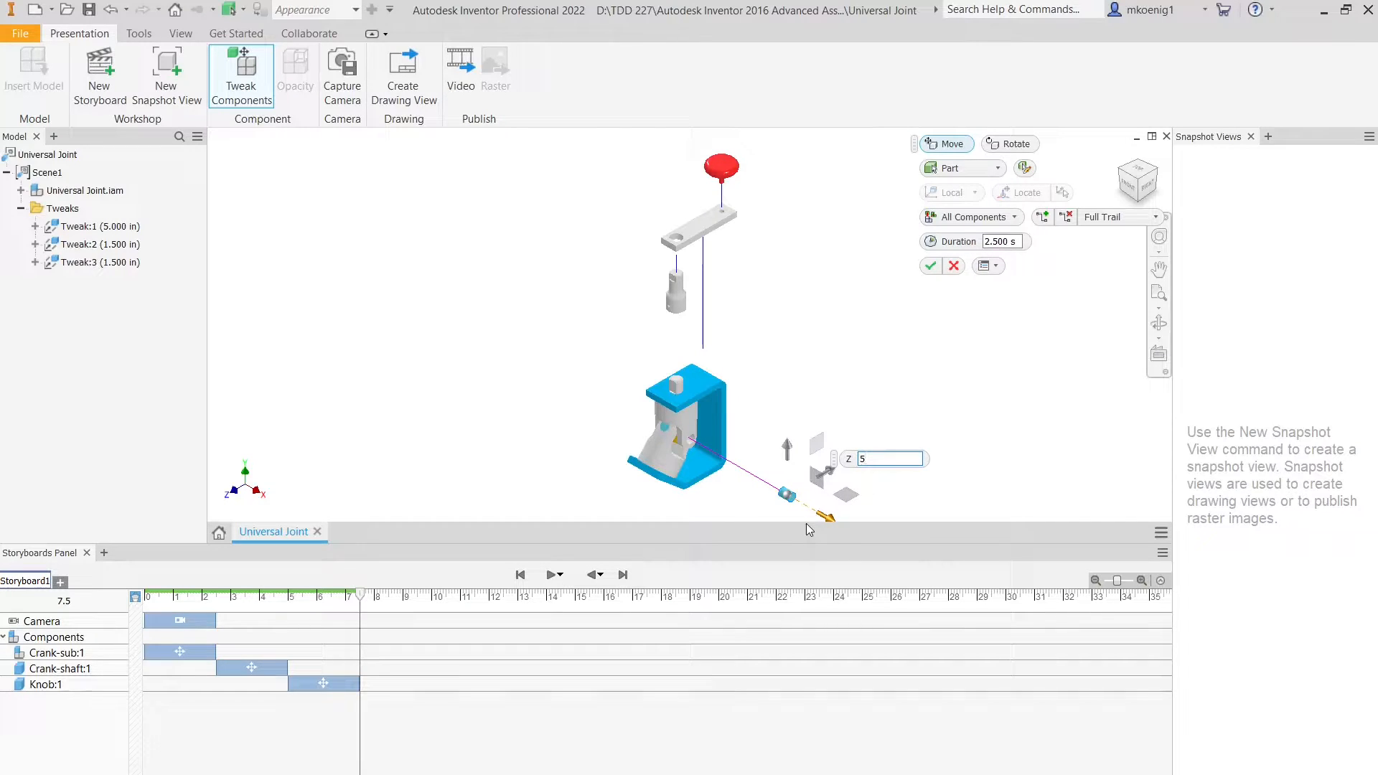
pyautogui.press('Return')
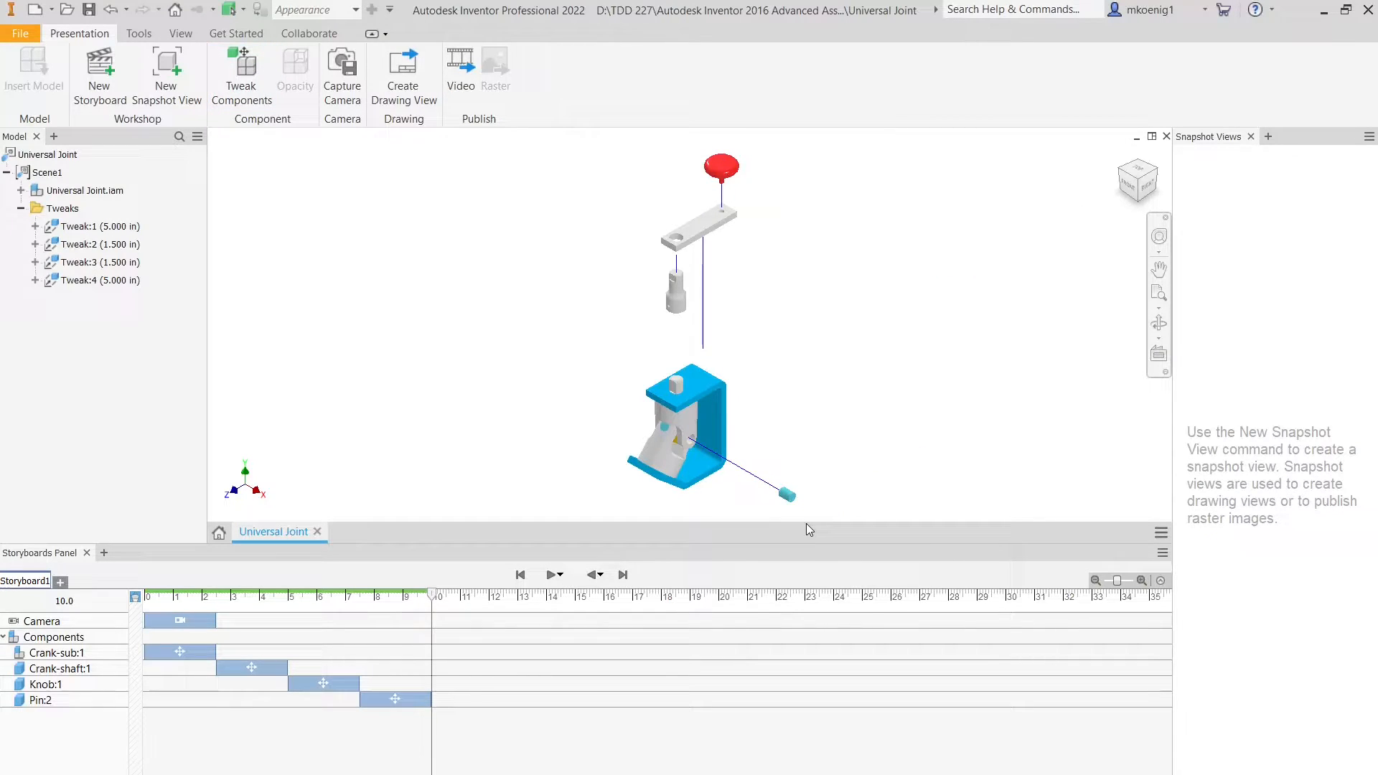
pyautogui.press('Escape')
# Step: Orbit the exploded assembly around to its opposite side and capture the camera there at 10 s
pyautogui.click(1158, 337)
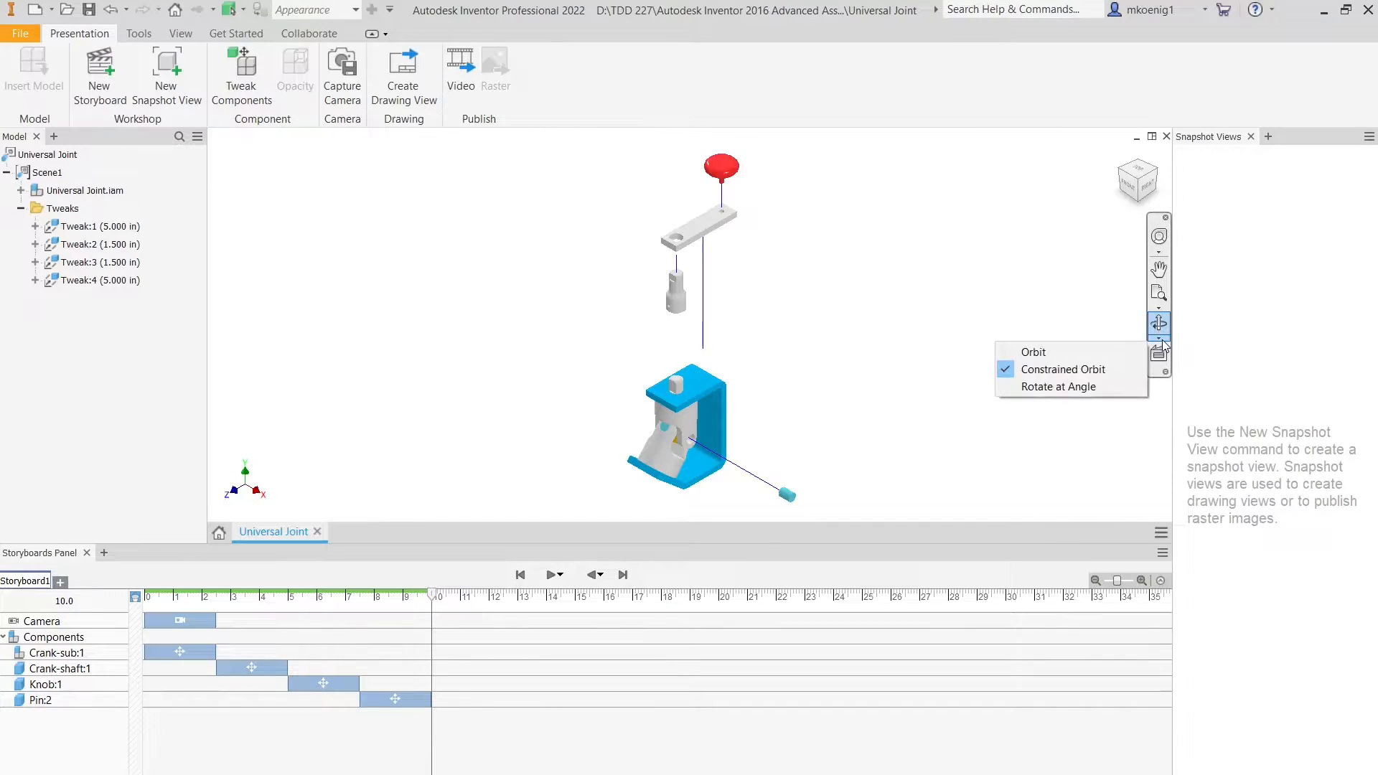
pyautogui.click(1095, 368)
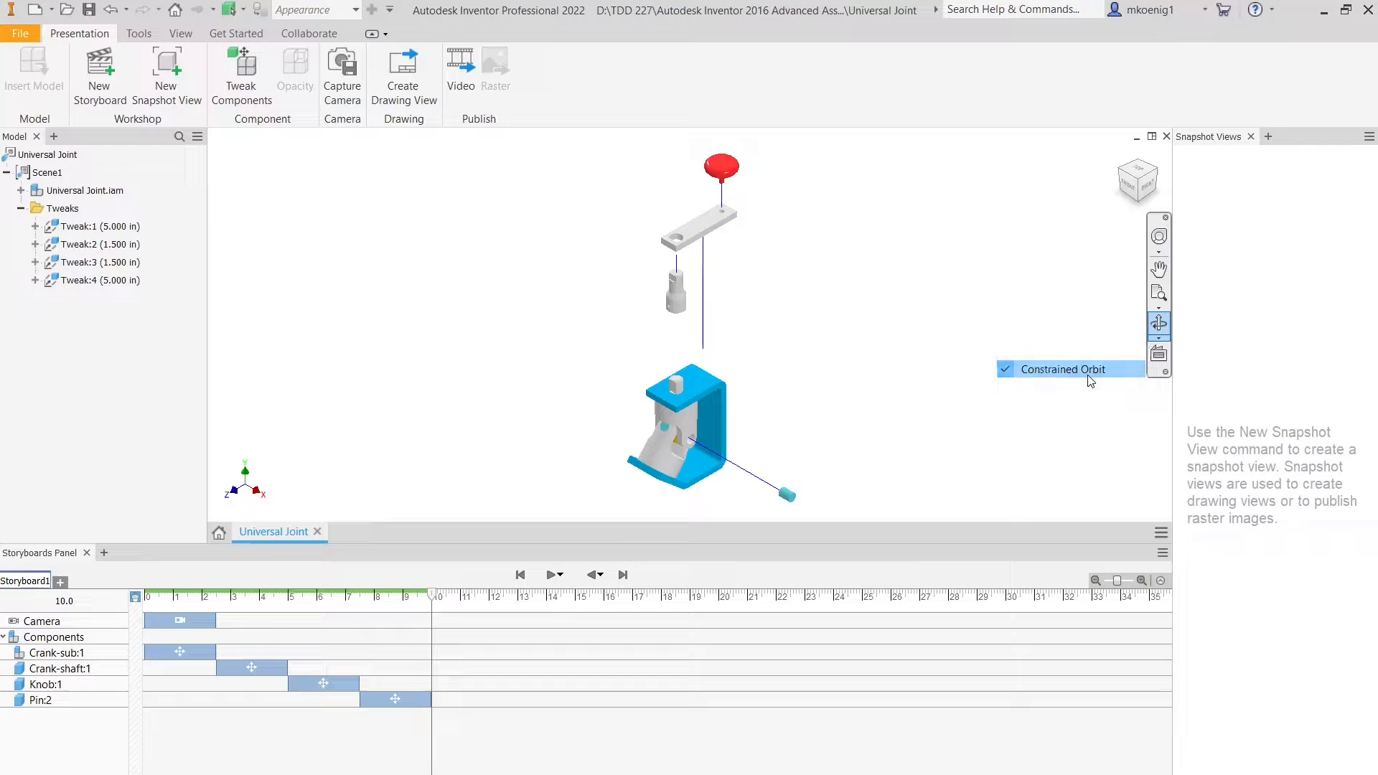
pyautogui.click(1159, 323)
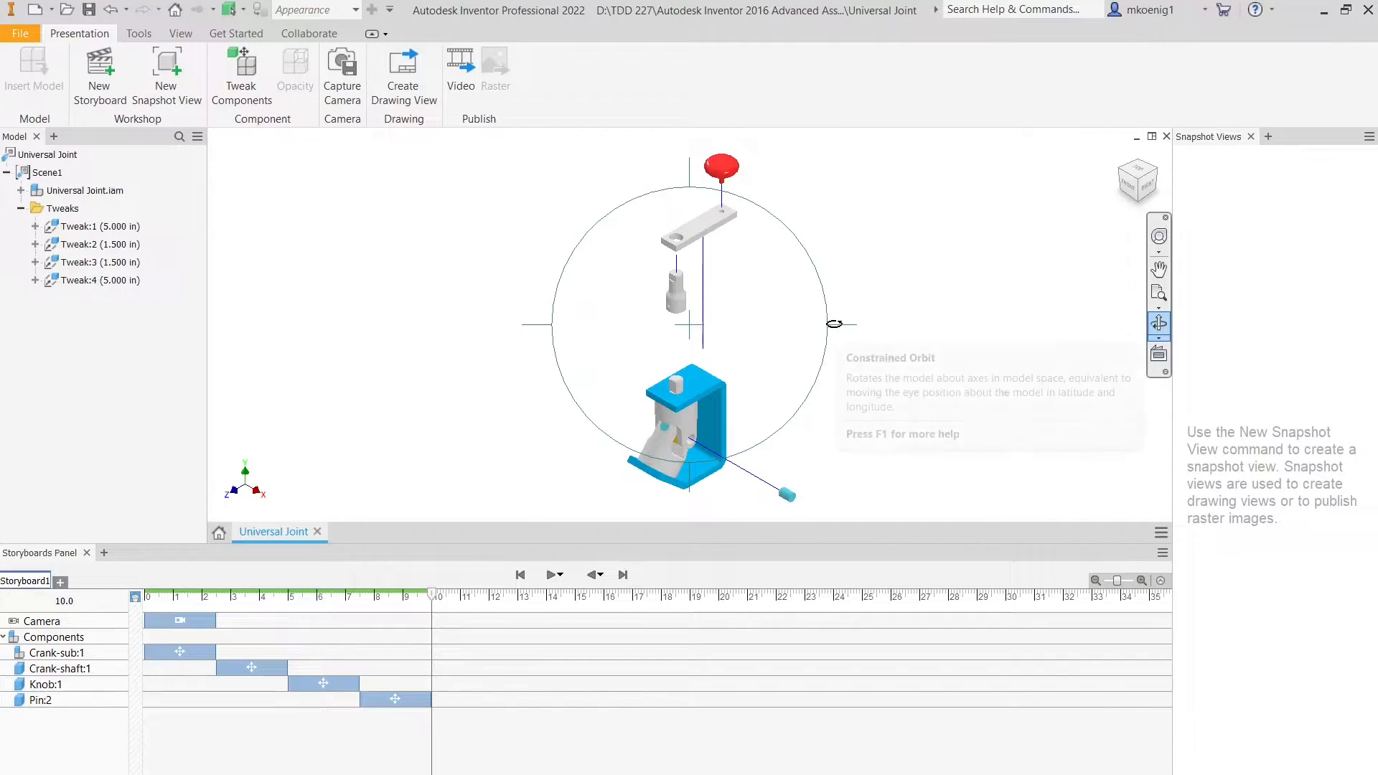
pyautogui.moveTo(833, 323); pyautogui.dragTo(980, 264)
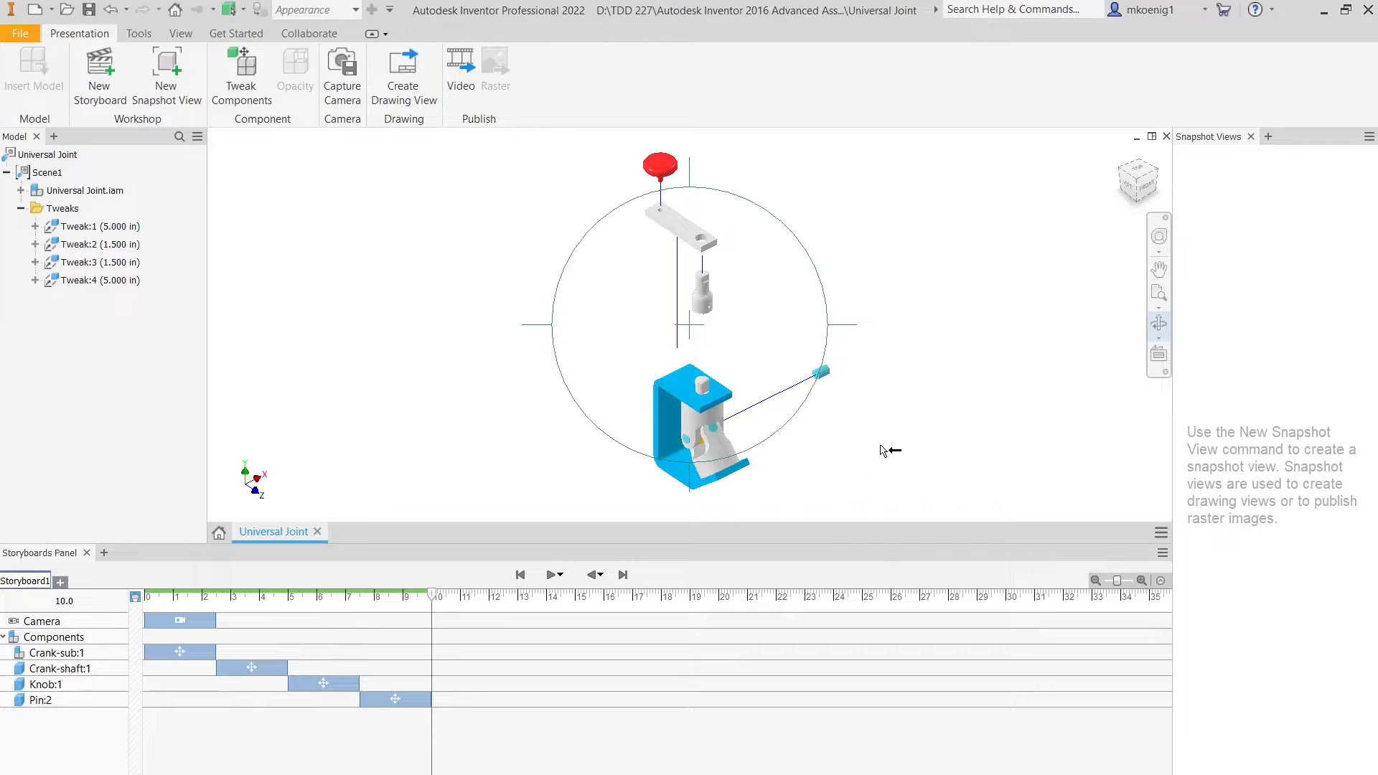
pyautogui.press('Escape')
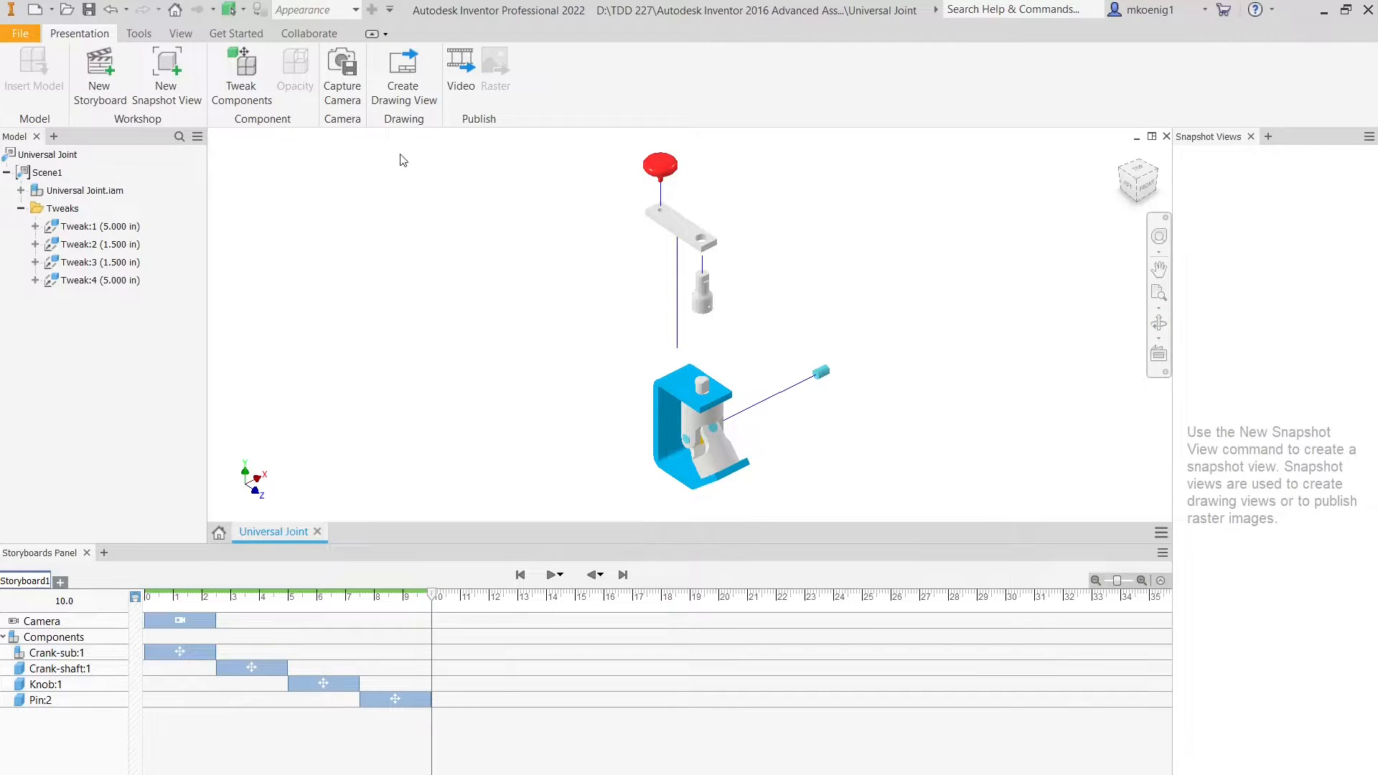
pyautogui.click(344, 67)
pyautogui.click(397, 614)
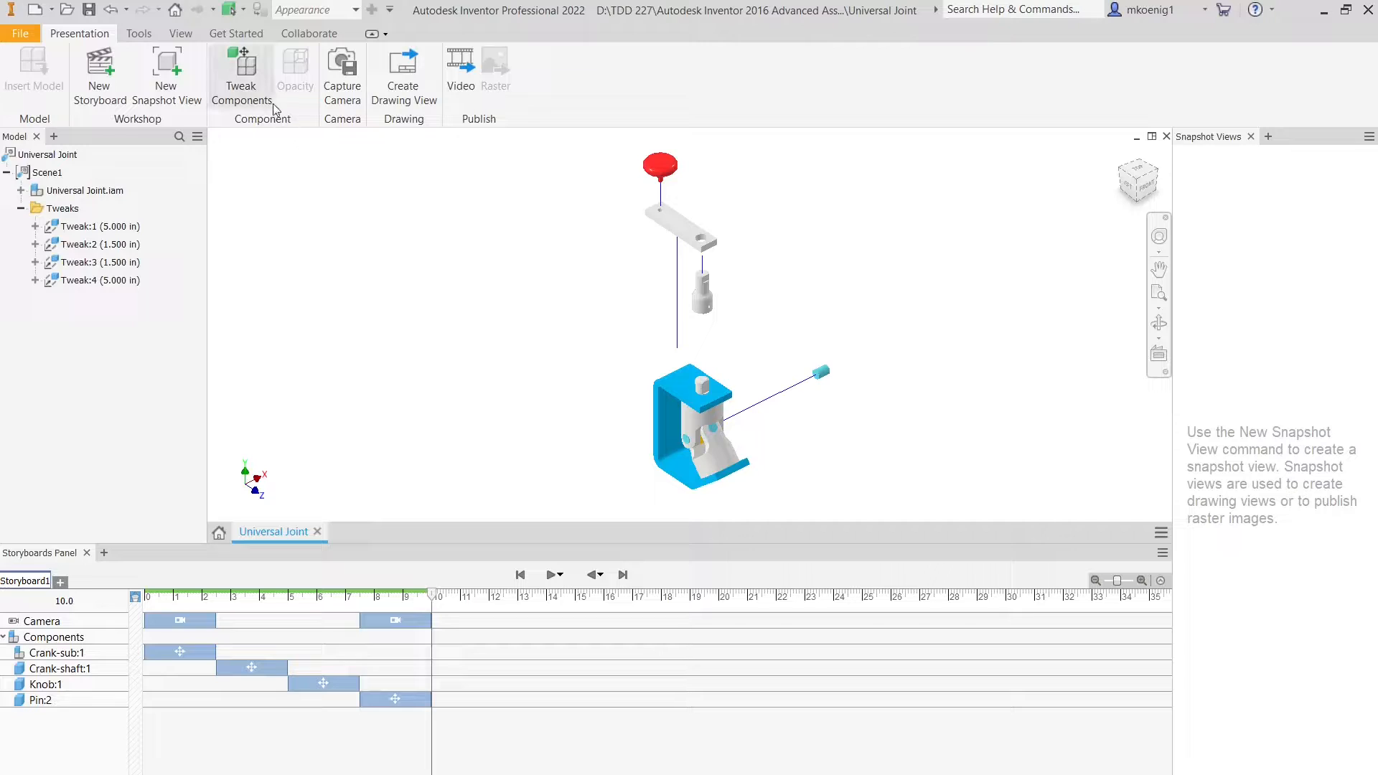
# Step: Tweak the opposite pin -5 in along Z, out of the joint, with a 2.5 s duration
pyautogui.click(242, 79)
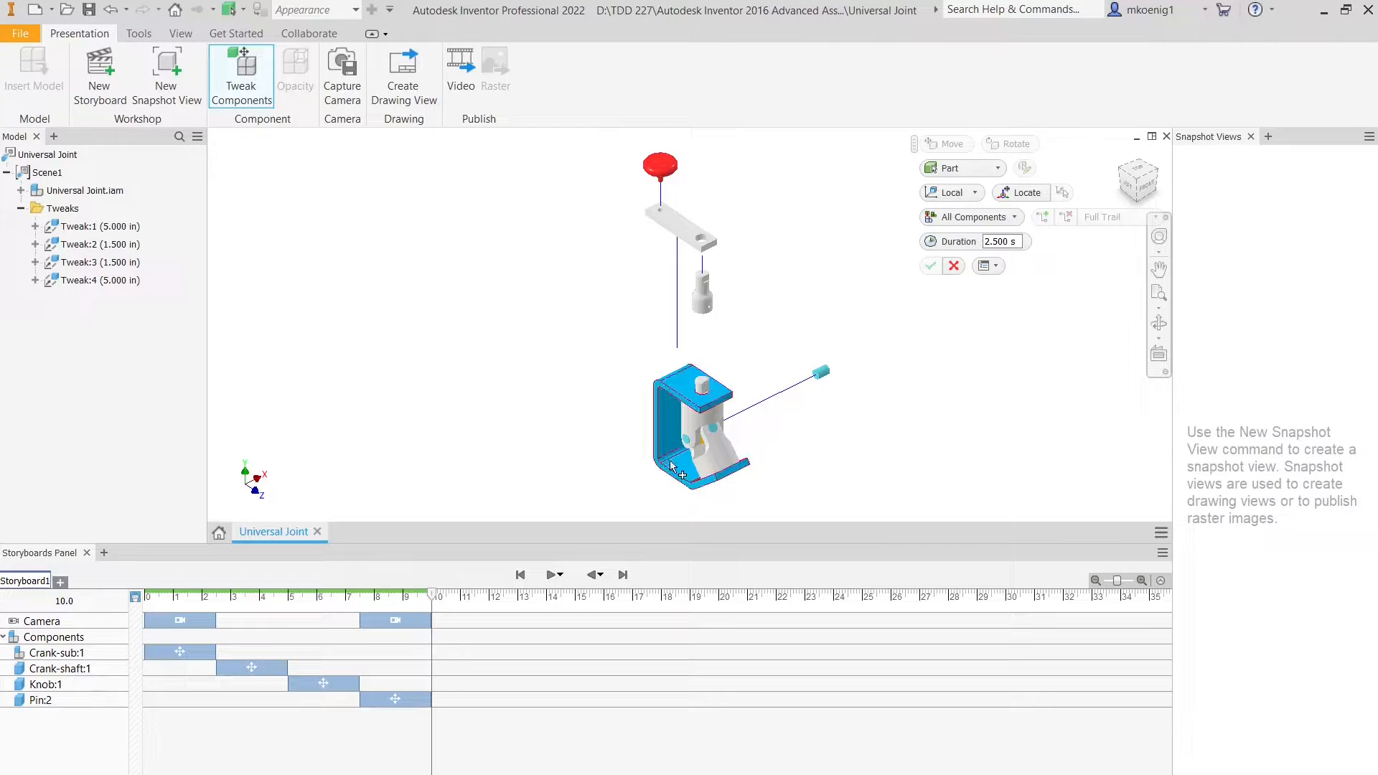
pyautogui.click(686, 444)
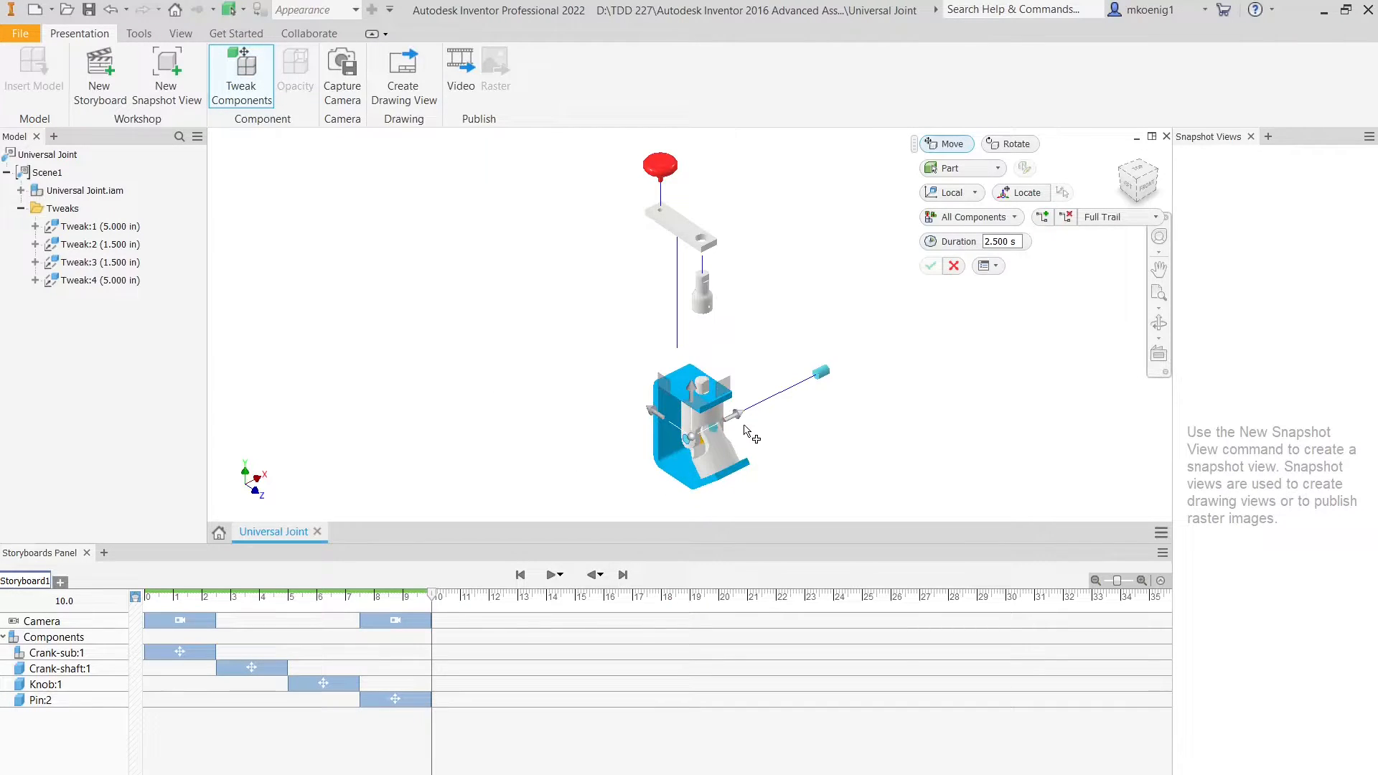
pyautogui.moveTo(742, 422); pyautogui.dragTo(644, 470)
pyautogui.write('-5')
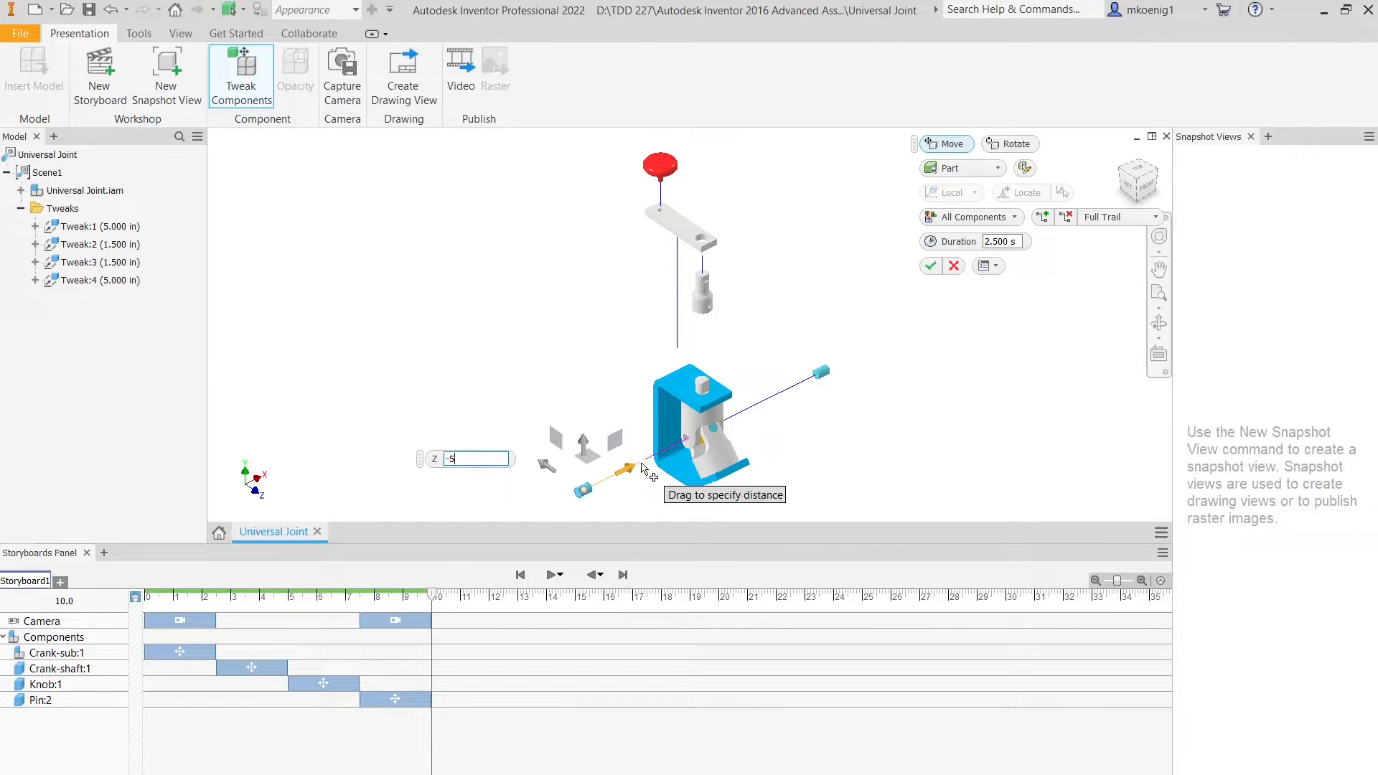
pyautogui.press('Return')
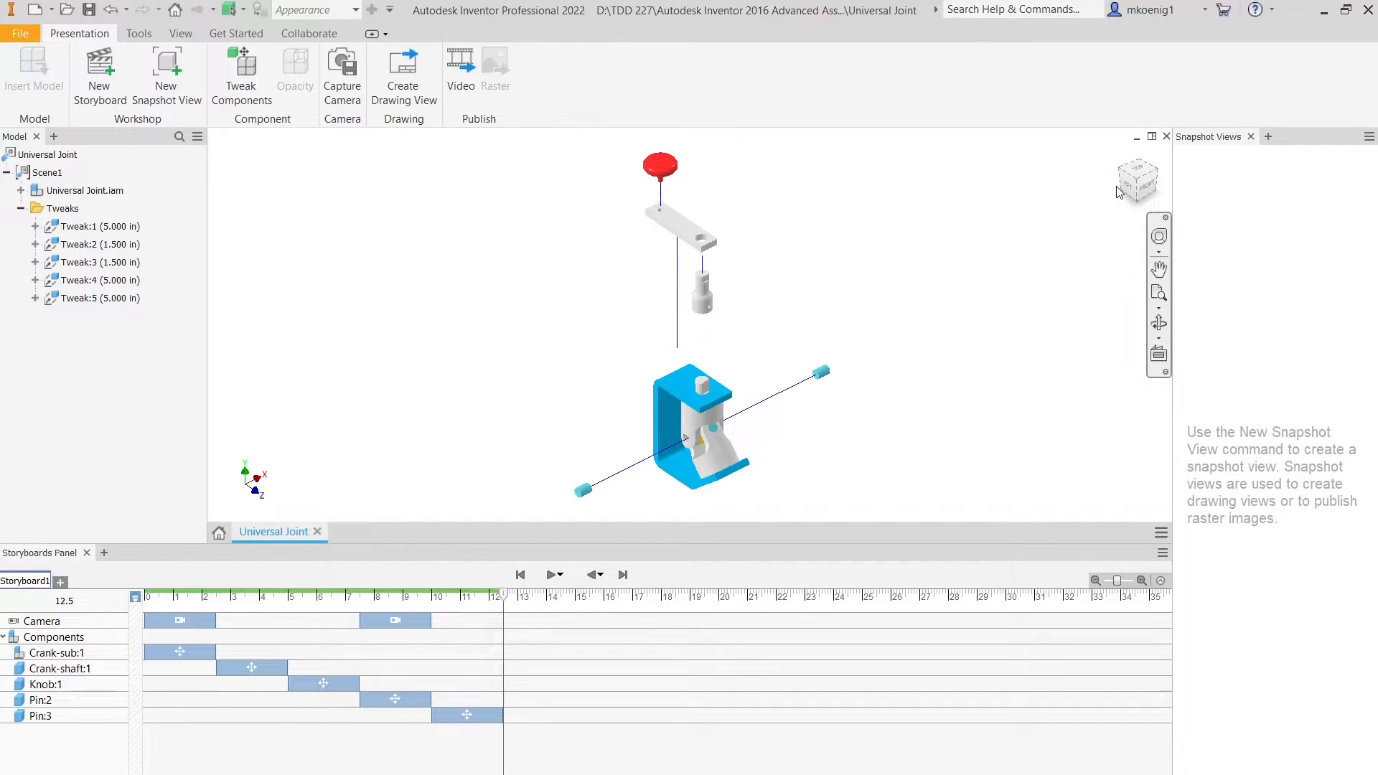
# Step: Return the exploded assembly to the home view and capture the camera at 12.5 s
pyautogui.click(1121, 154)
pyautogui.click(1121, 154)
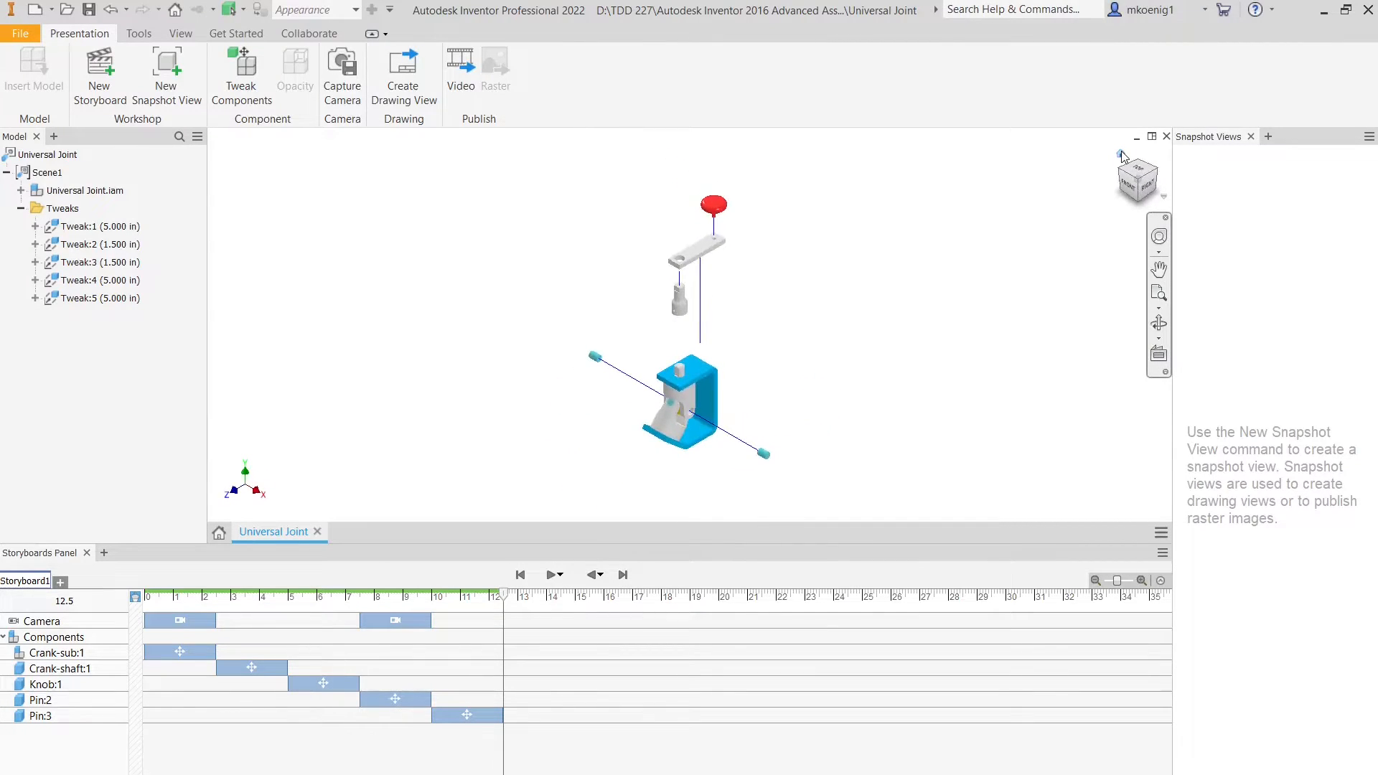
pyautogui.click(343, 81)
# Step: Scrub back to about 6.7 s and shift the last two camera actions to span 10 to 12.5 s and 12.5 to 15 s
pyautogui.moveTo(505, 600); pyautogui.dragTo(360, 619)
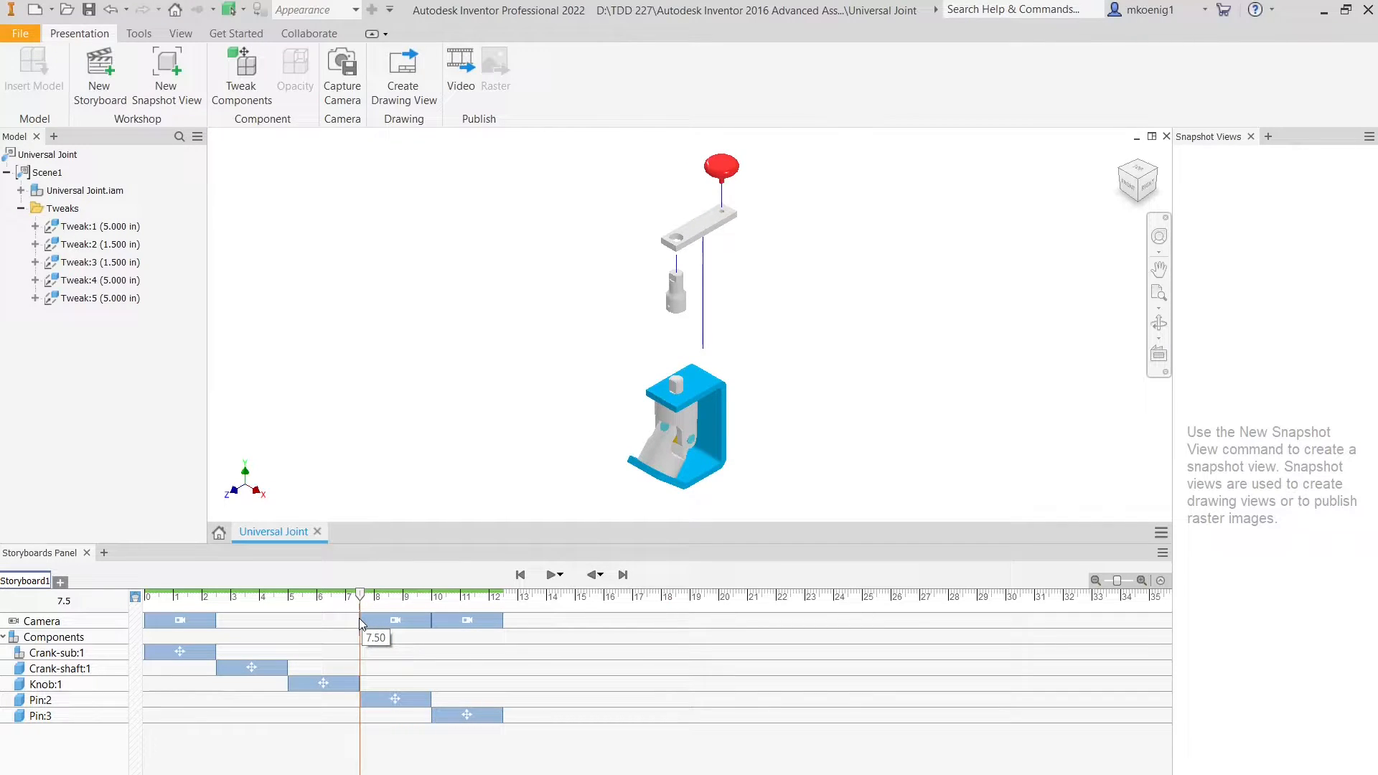
pyautogui.moveTo(359, 618)
pyautogui.mouseDown()
pyautogui.moveTo(396, 616)
pyautogui.moveTo(337, 621)
pyautogui.mouseUp()
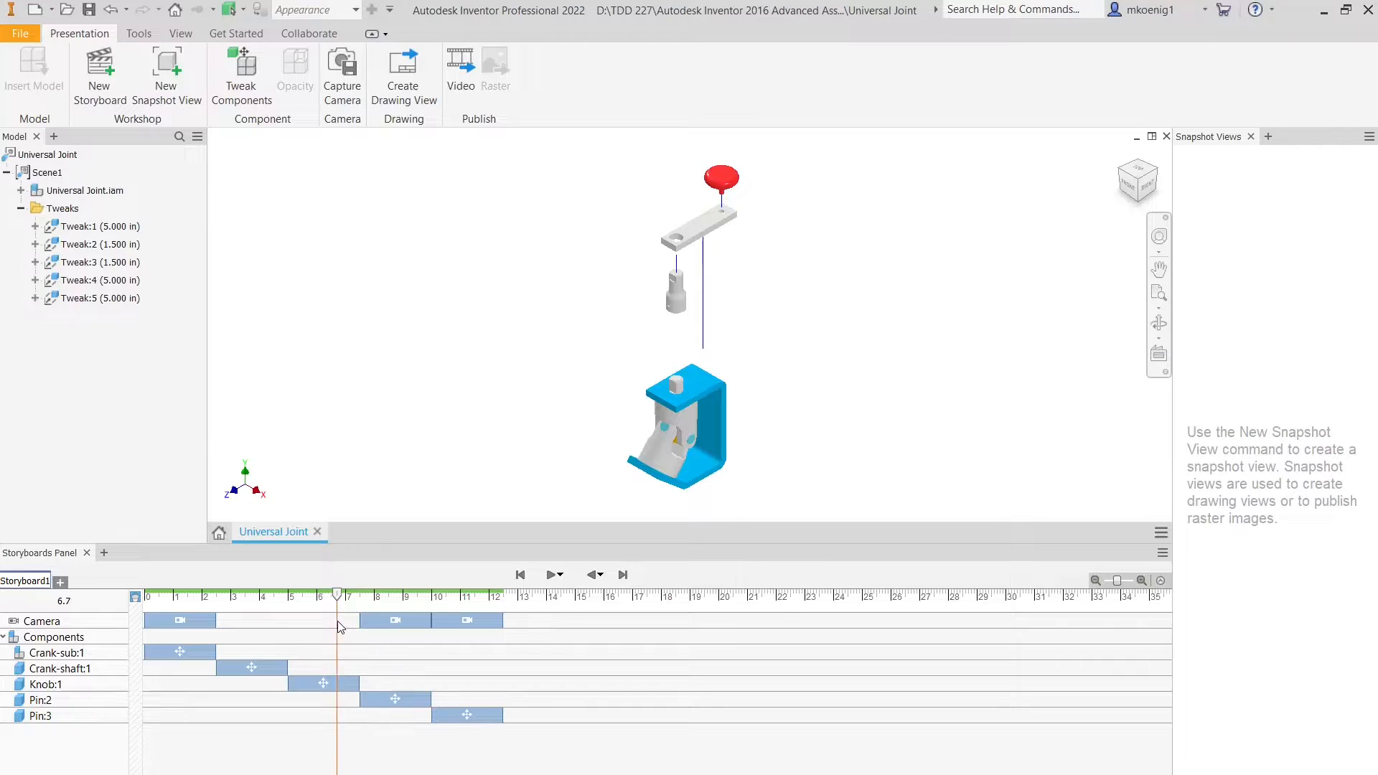
pyautogui.moveTo(460, 621); pyautogui.dragTo(531, 621)
pyautogui.moveTo(387, 621); pyautogui.dragTo(456, 626)
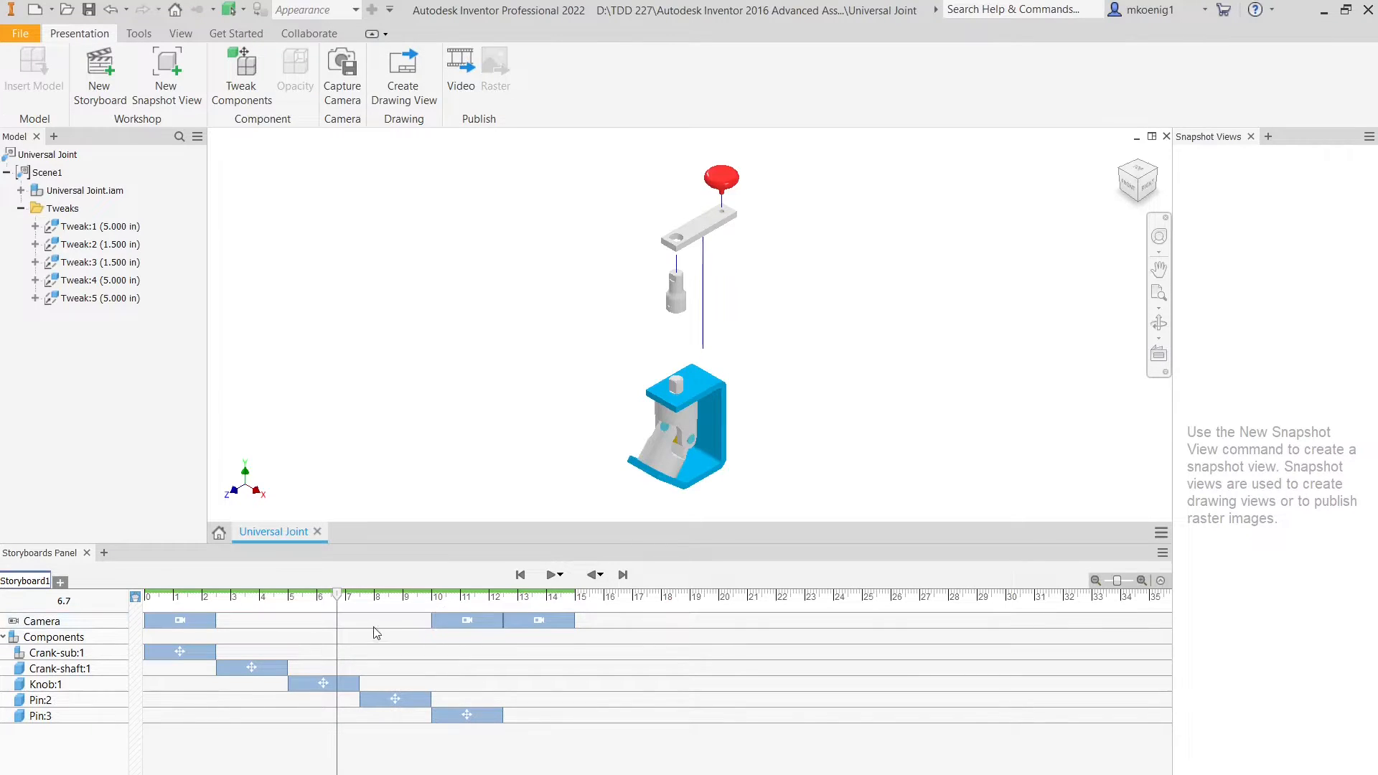
# Step: Scrub the storyboard to 10 s and move the Pin:3 tweak to start at about 11 s
pyautogui.moveTo(339, 598); pyautogui.dragTo(363, 602)
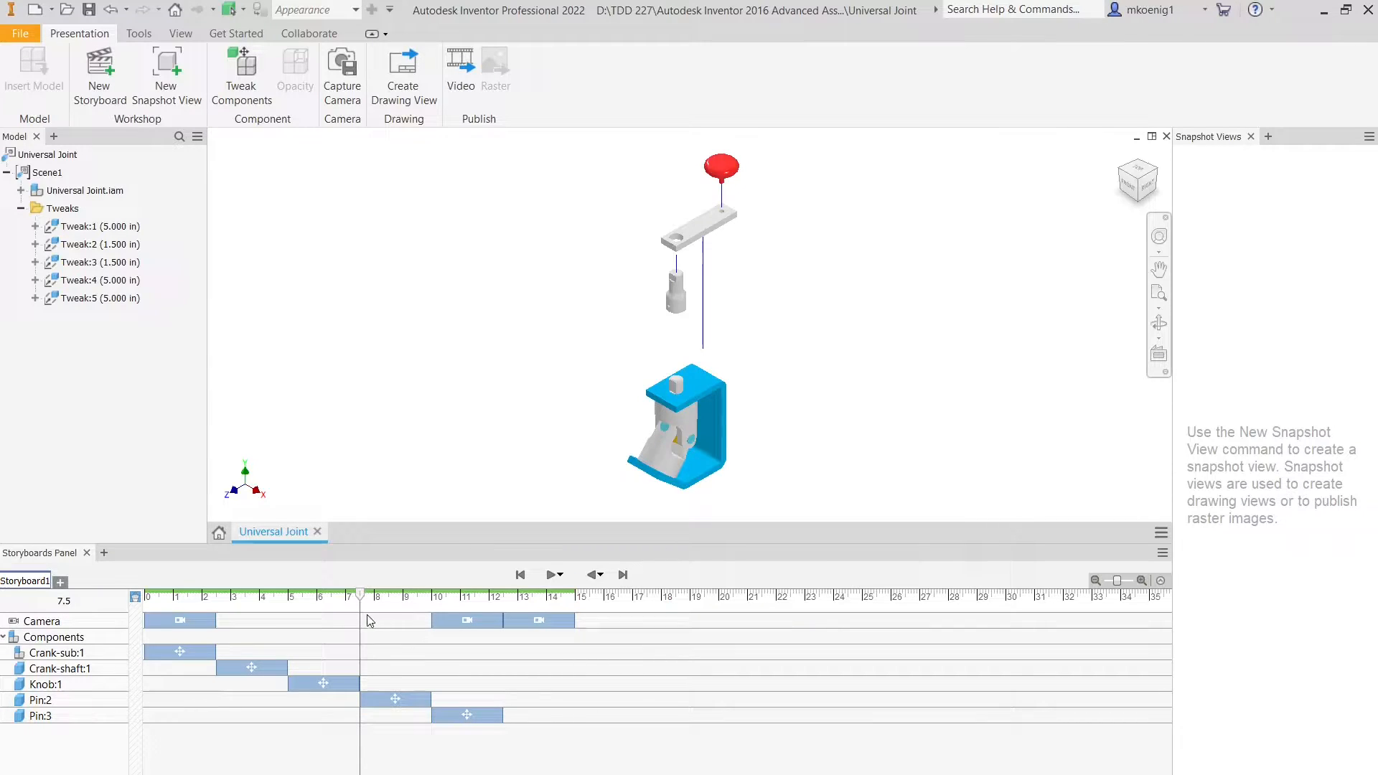
pyautogui.moveTo(362, 608); pyautogui.dragTo(431, 629)
pyautogui.click(463, 716)
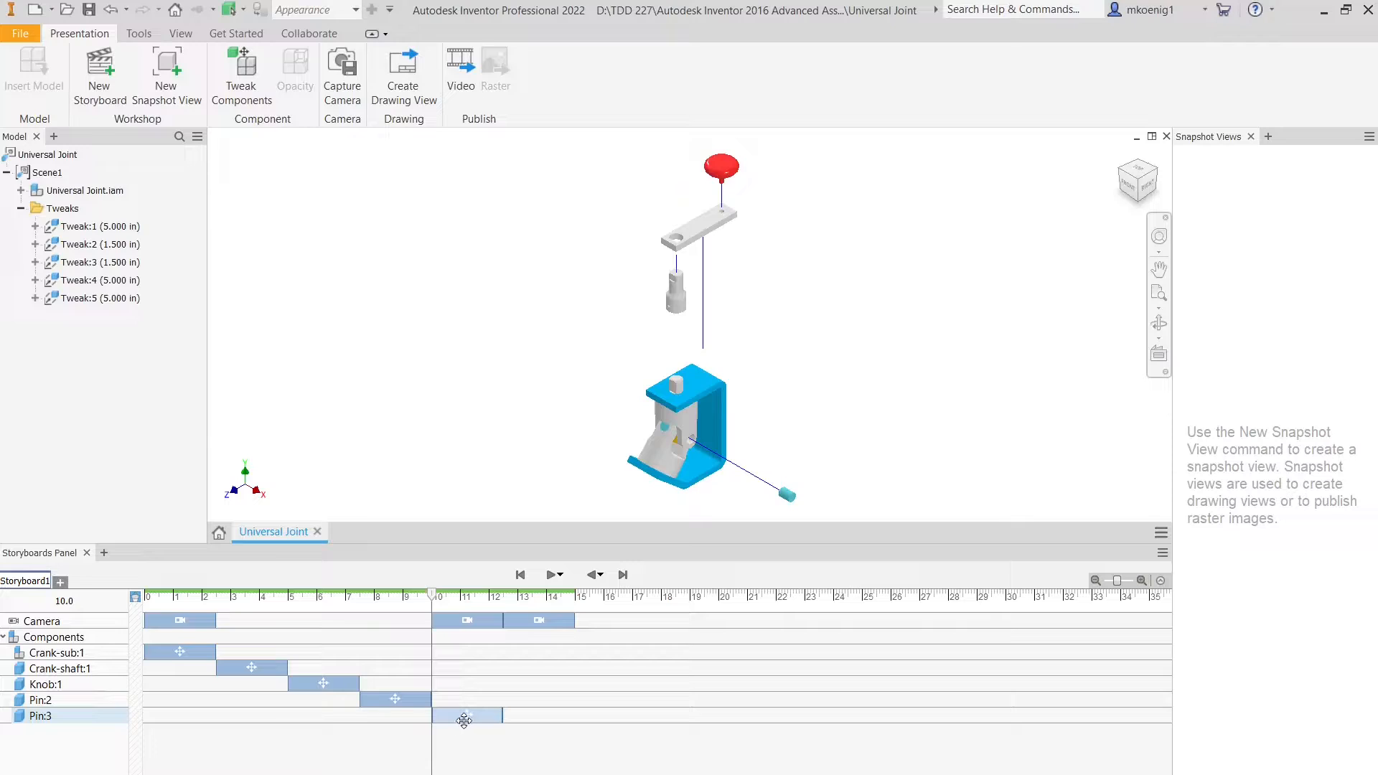
pyautogui.moveTo(432, 596)
pyautogui.mouseDown()
pyautogui.moveTo(470, 599)
pyautogui.moveTo(433, 604)
pyautogui.mouseUp()
pyautogui.moveTo(468, 717); pyautogui.dragTo(496, 720)
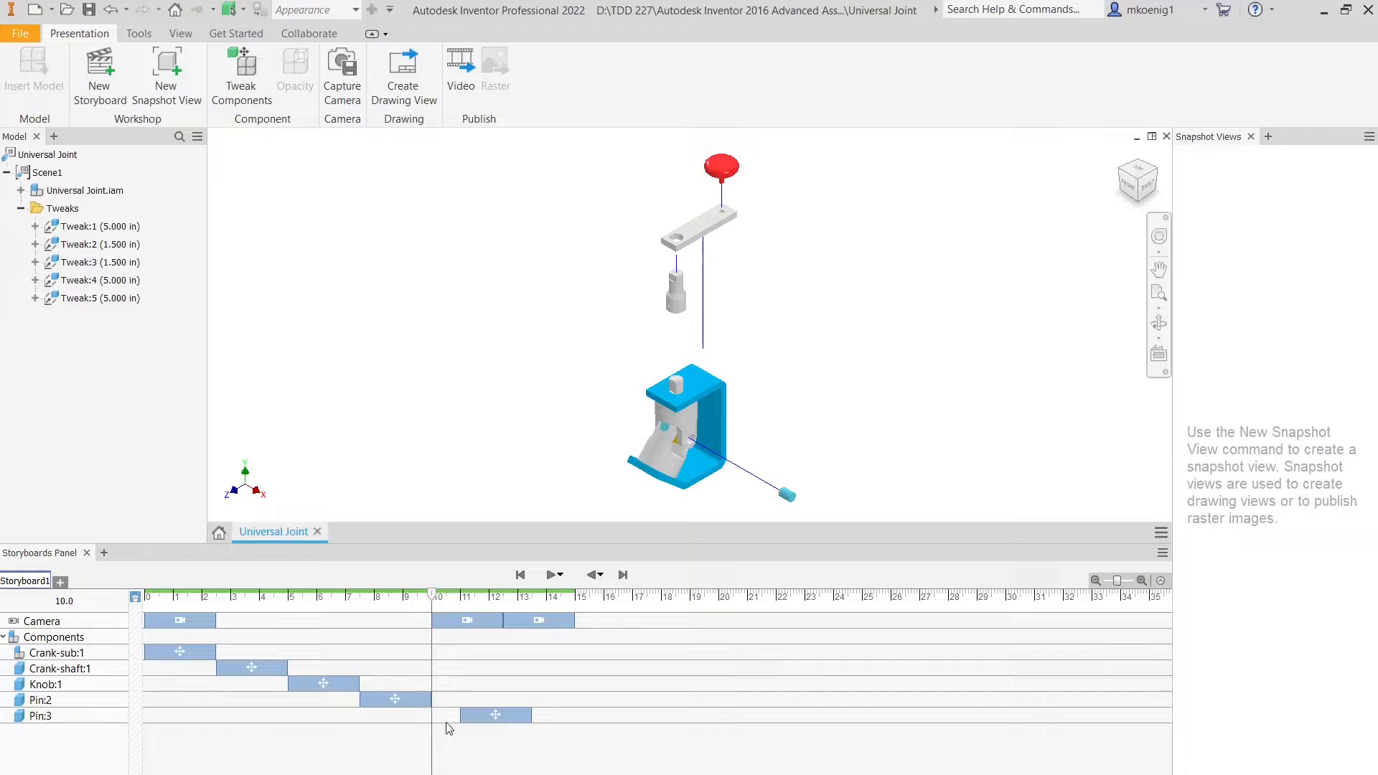
# Step: Scrub through the camera rotation to 11.3 s and move the Pin:3 tweak to start at about 12.2 s
pyautogui.moveTo(433, 596); pyautogui.dragTo(465, 595)
pyautogui.moveTo(451, 600); pyautogui.dragTo(445, 600)
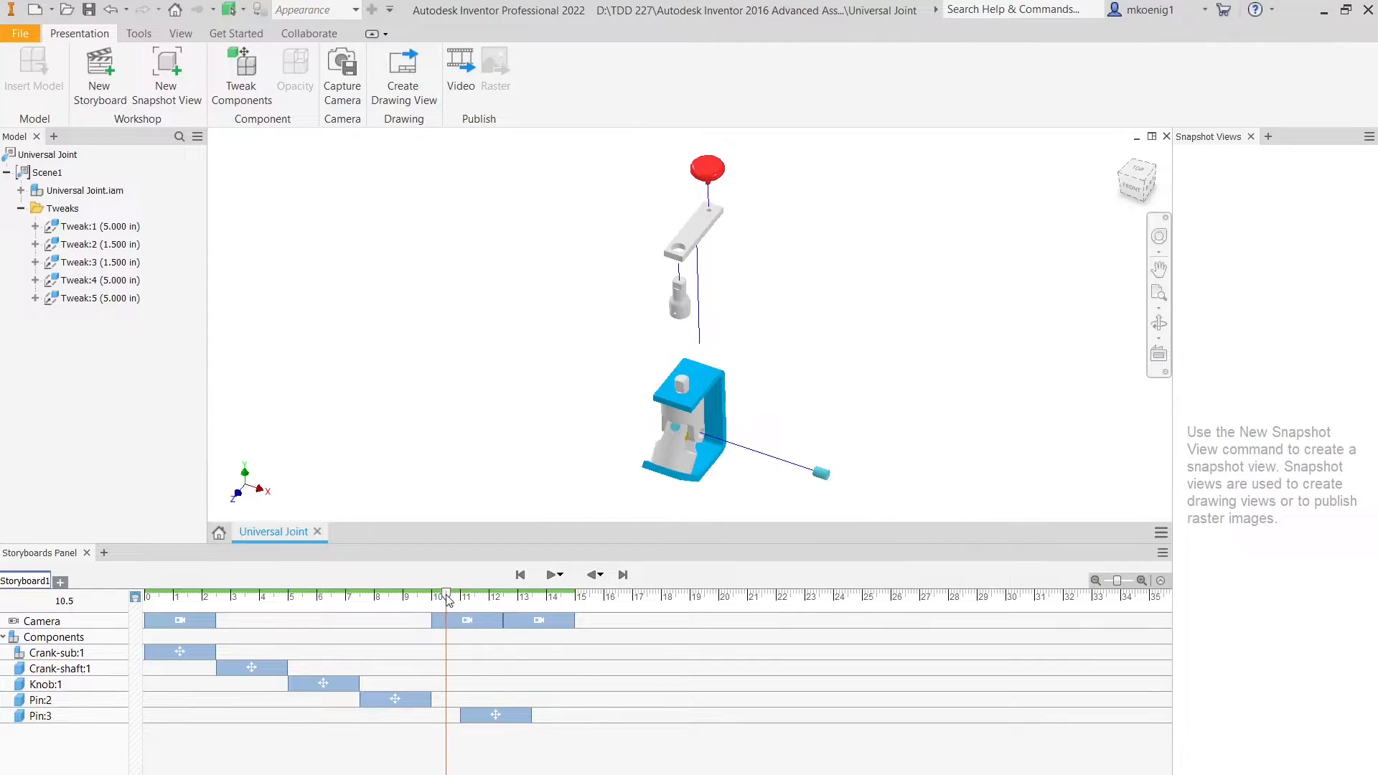
pyautogui.moveTo(490, 714); pyautogui.dragTo(514, 714)
pyautogui.moveTo(450, 601)
pyautogui.mouseDown()
pyautogui.moveTo(492, 603)
pyautogui.moveTo(495, 621)
pyautogui.moveTo(469, 620)
pyautogui.mouseUp()
pyautogui.moveTo(519, 715); pyautogui.dragTo(540, 713)
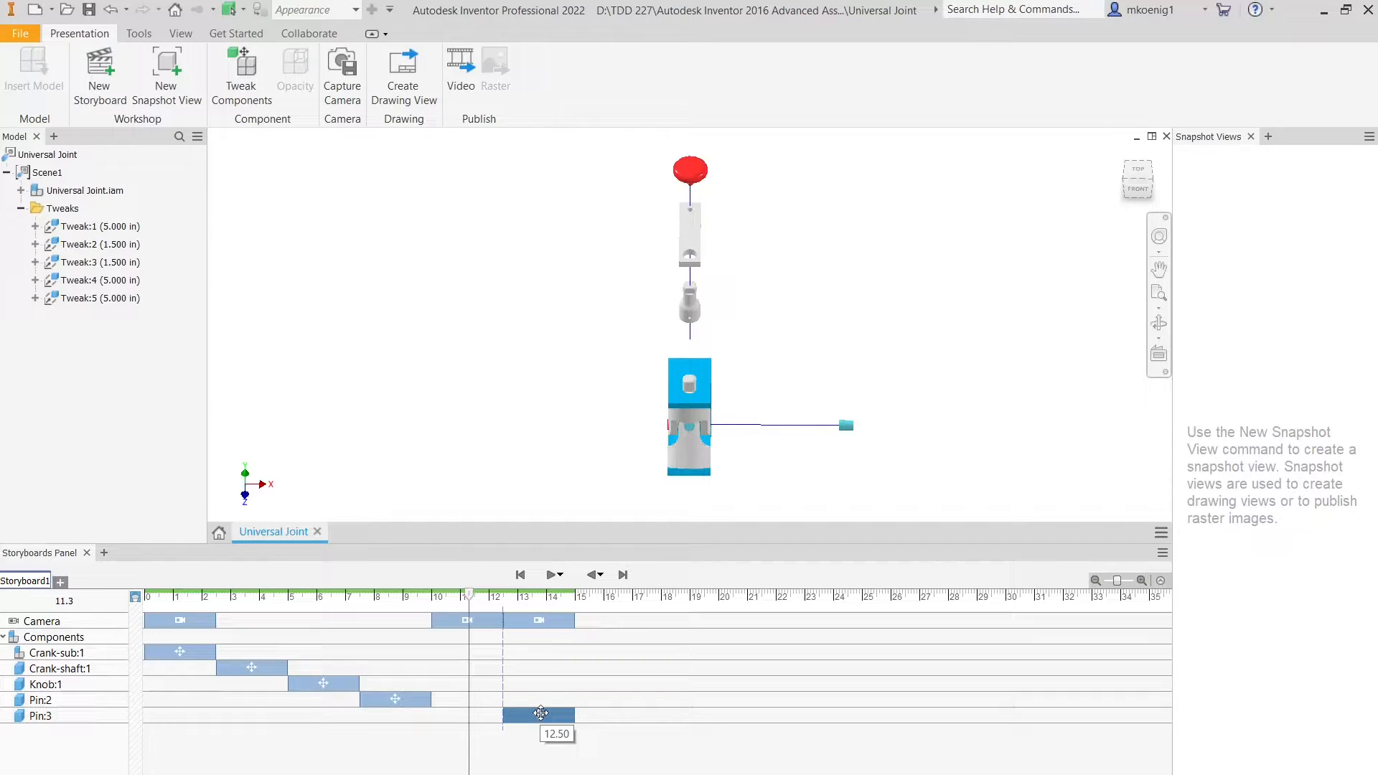
pyautogui.moveTo(541, 712); pyautogui.dragTo(531, 714)
# Step: Scrub to 11.9 s and move the last camera action to start where the Pin:3 tweak ends, at about 14.7 s
pyautogui.click(483, 596)
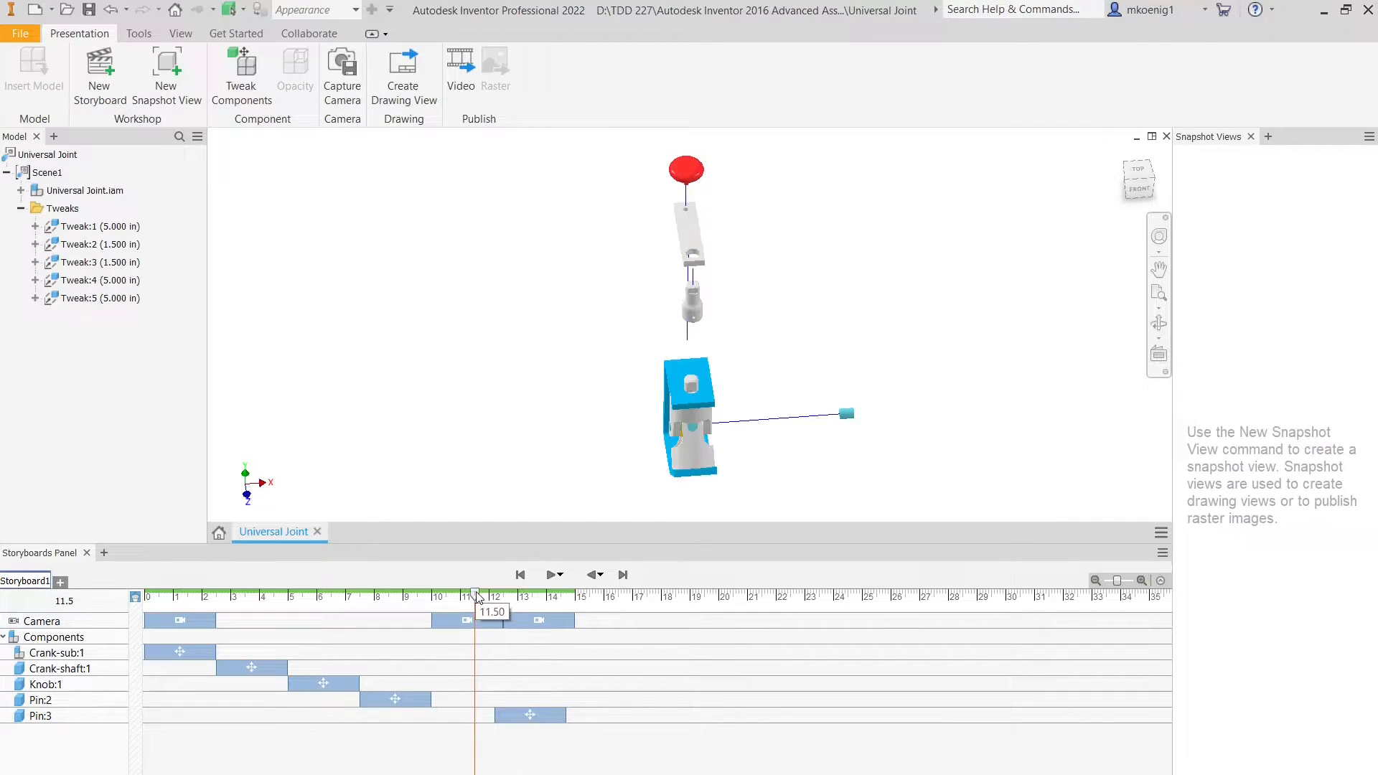
pyautogui.moveTo(484, 600); pyautogui.dragTo(604, 622)
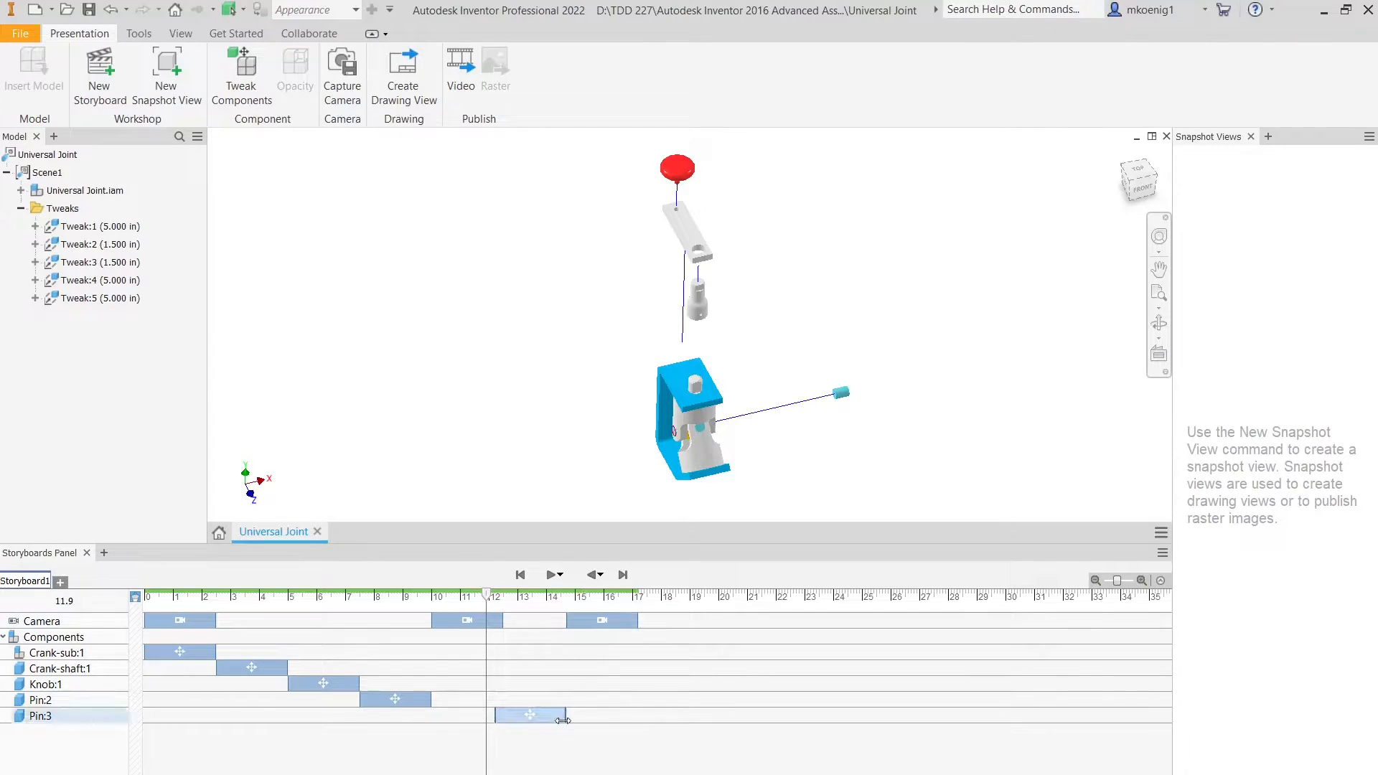
# Step: Scrub the storyboard to 17.2 s, jump between its start and end, and examine the fully exploded assembly up close
pyautogui.moveTo(484, 598); pyautogui.dragTo(641, 628)
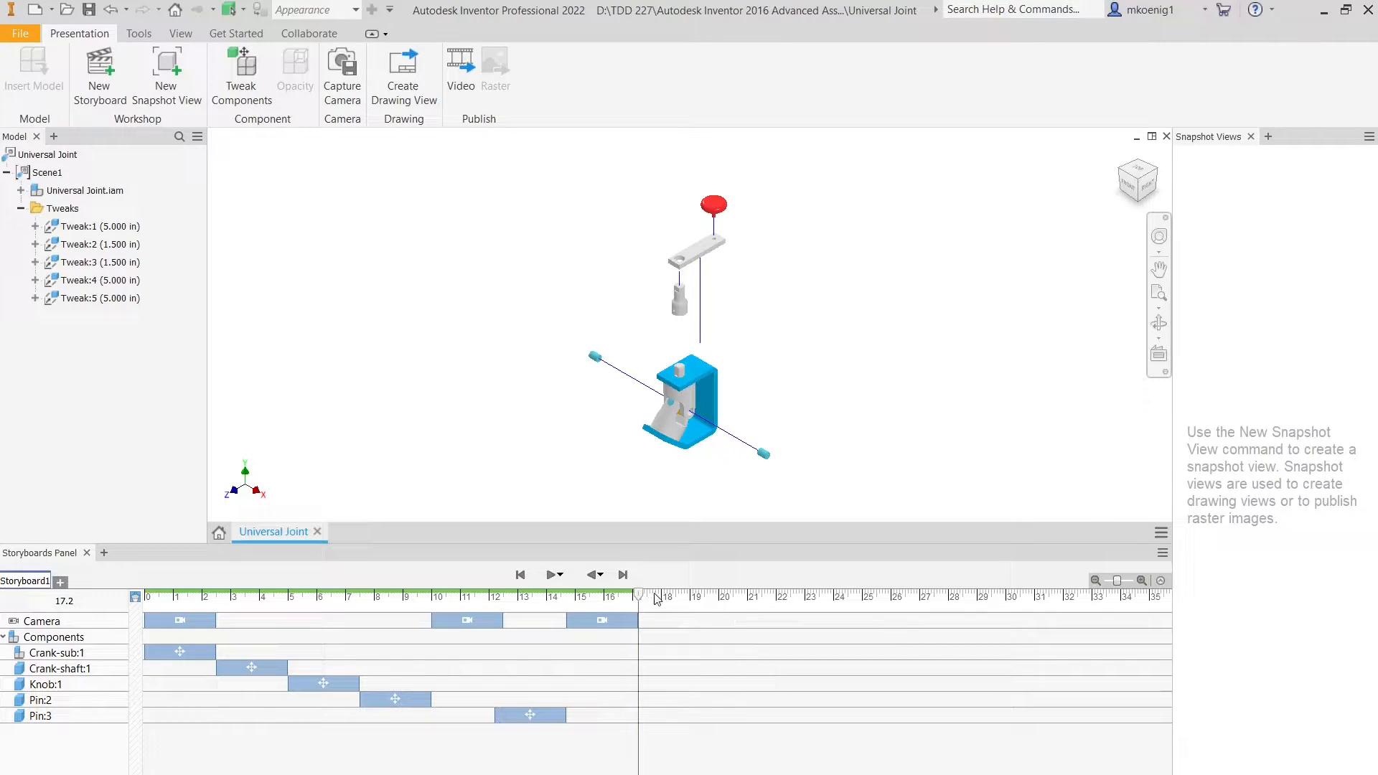
pyautogui.click(520, 574)
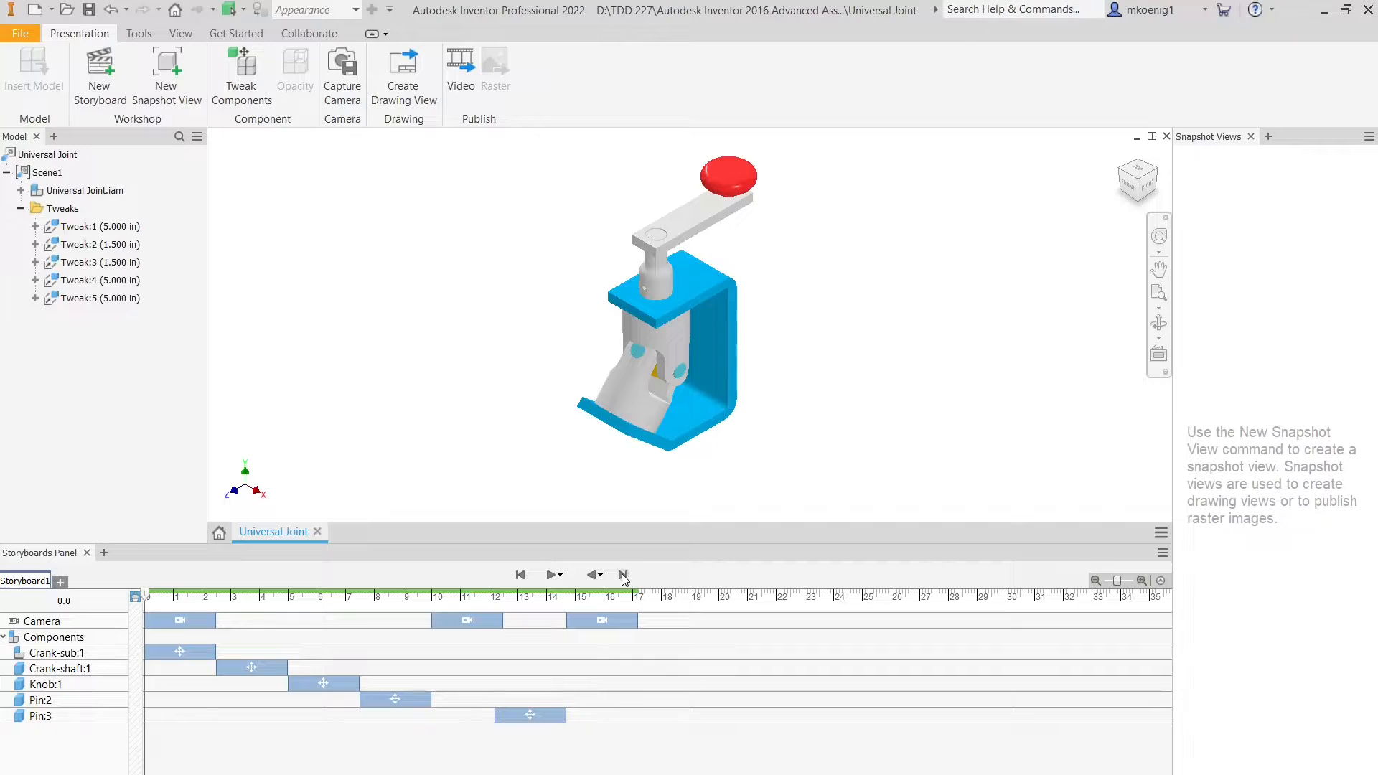
pyautogui.click(623, 576)
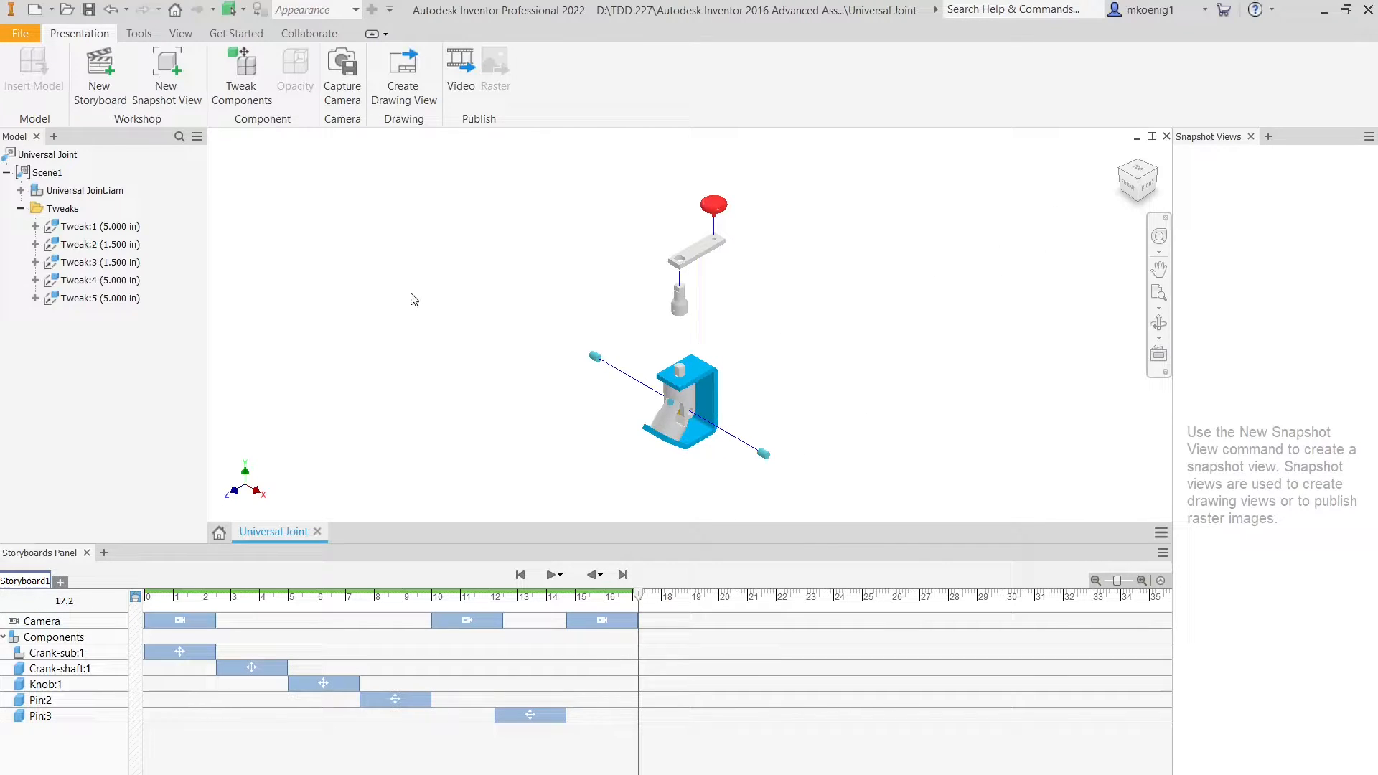
pyautogui.scroll(1, 686, 292)
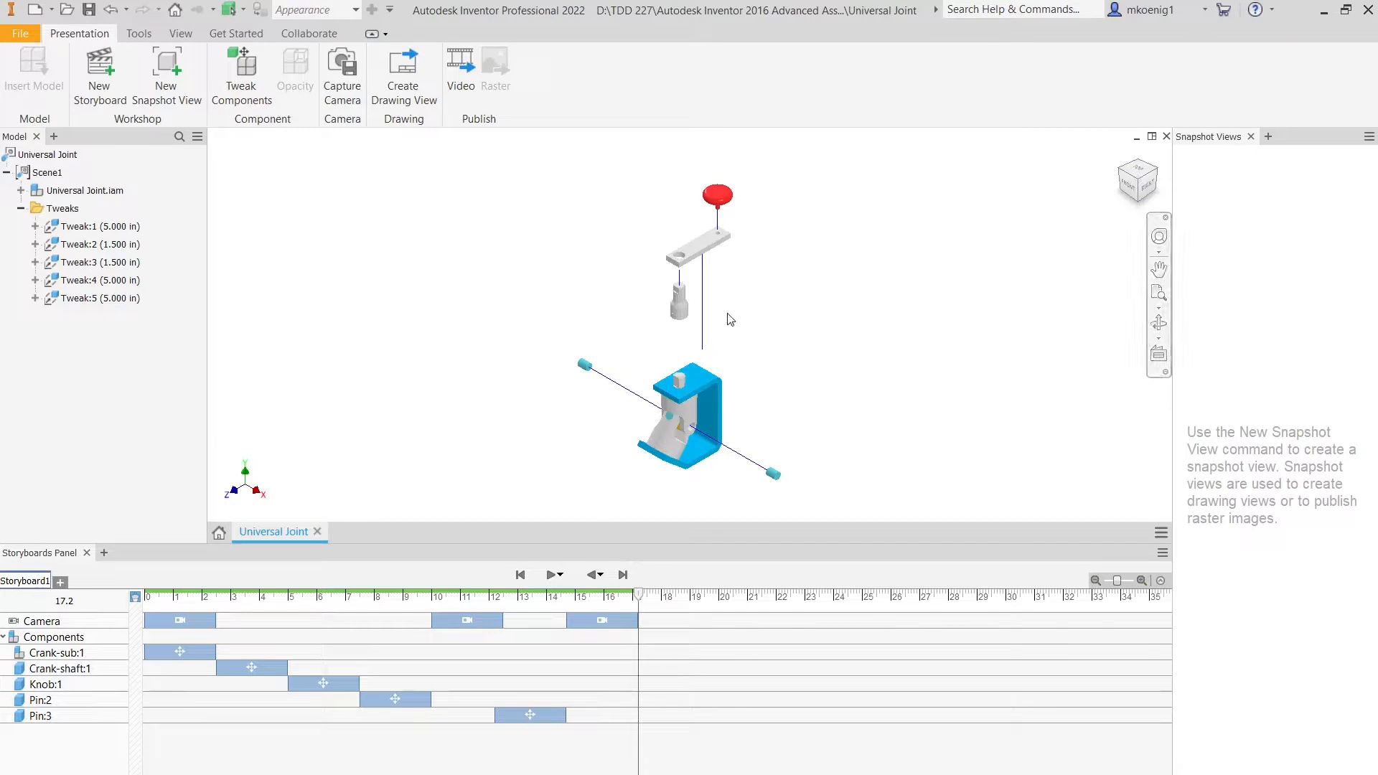
pyautogui.scroll(2, 729, 313)
pyautogui.moveTo(699, 342); pyautogui.dragTo(744, 198, button='middle')
pyautogui.scroll(-3, 744, 198)
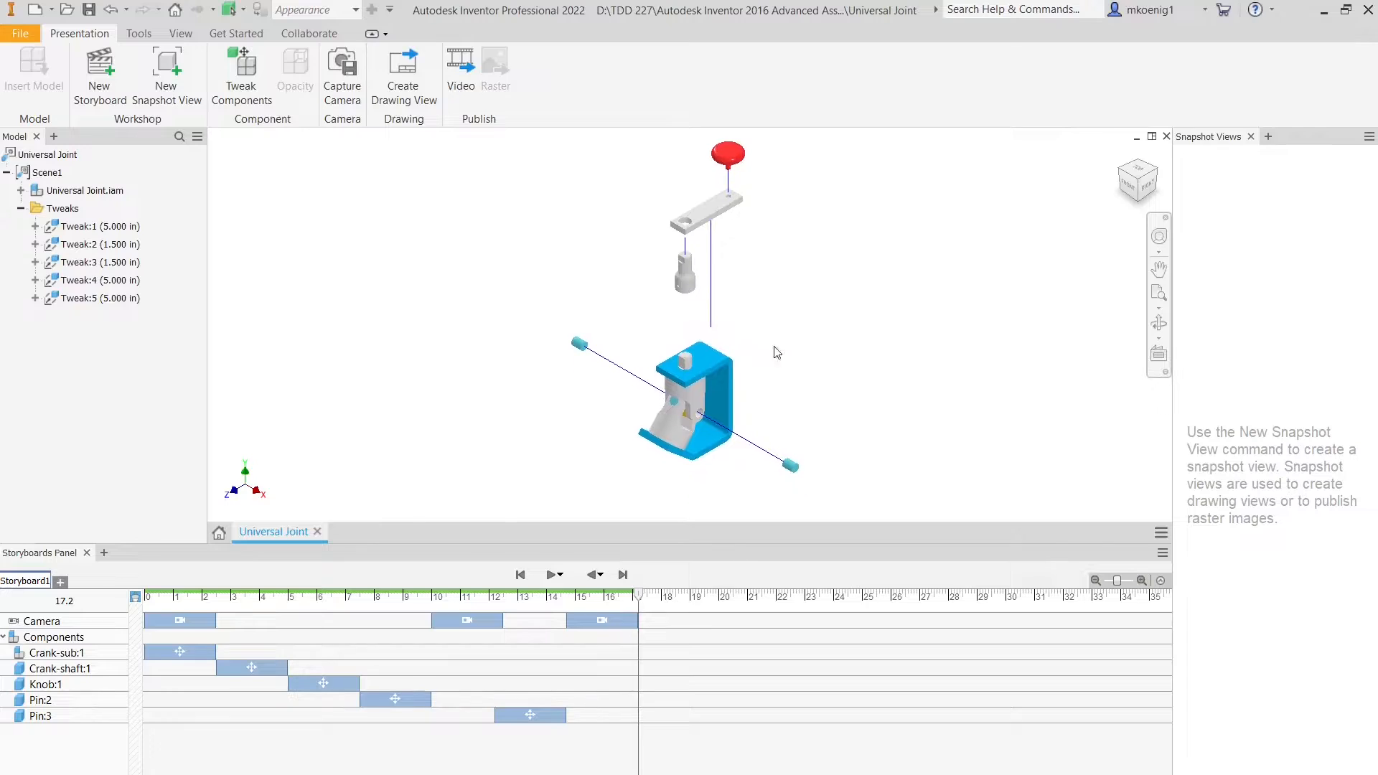
pyautogui.moveTo(768, 359); pyautogui.dragTo(773, 330, button='middle')
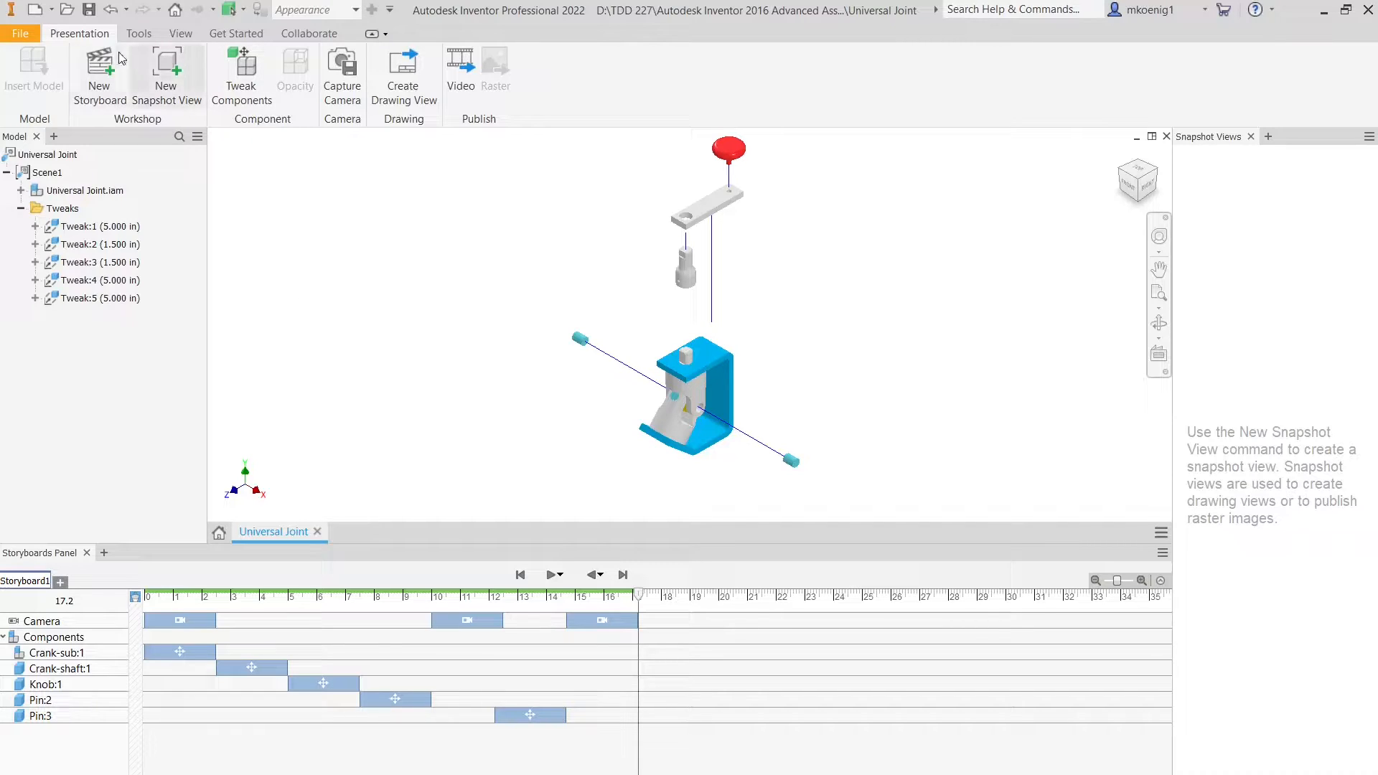
# Step: Start saving the presentation and browse on drive D: through TDD 227 and Autodesk Inventor 2016 Advanced Assembly to the Final Project MJK folder
pyautogui.click(89, 10)
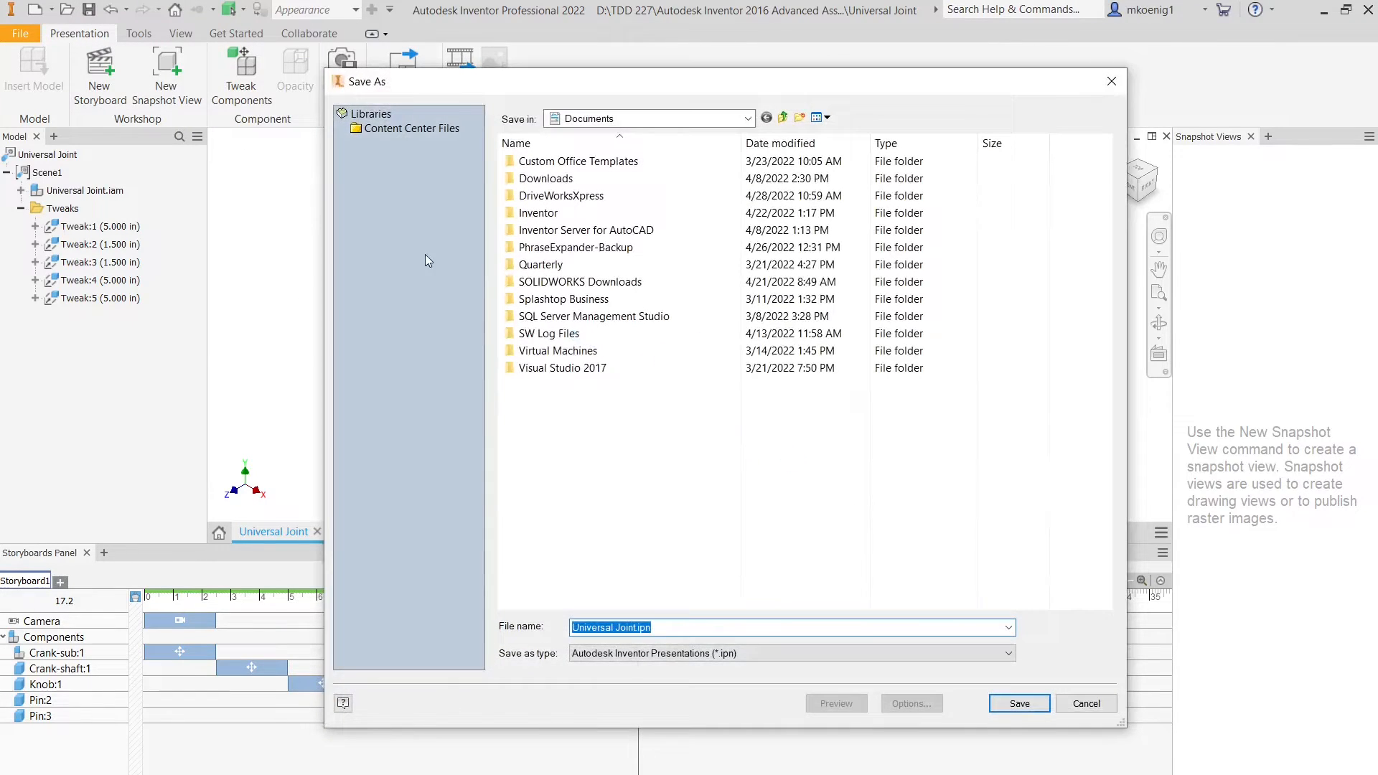
pyautogui.click(610, 120)
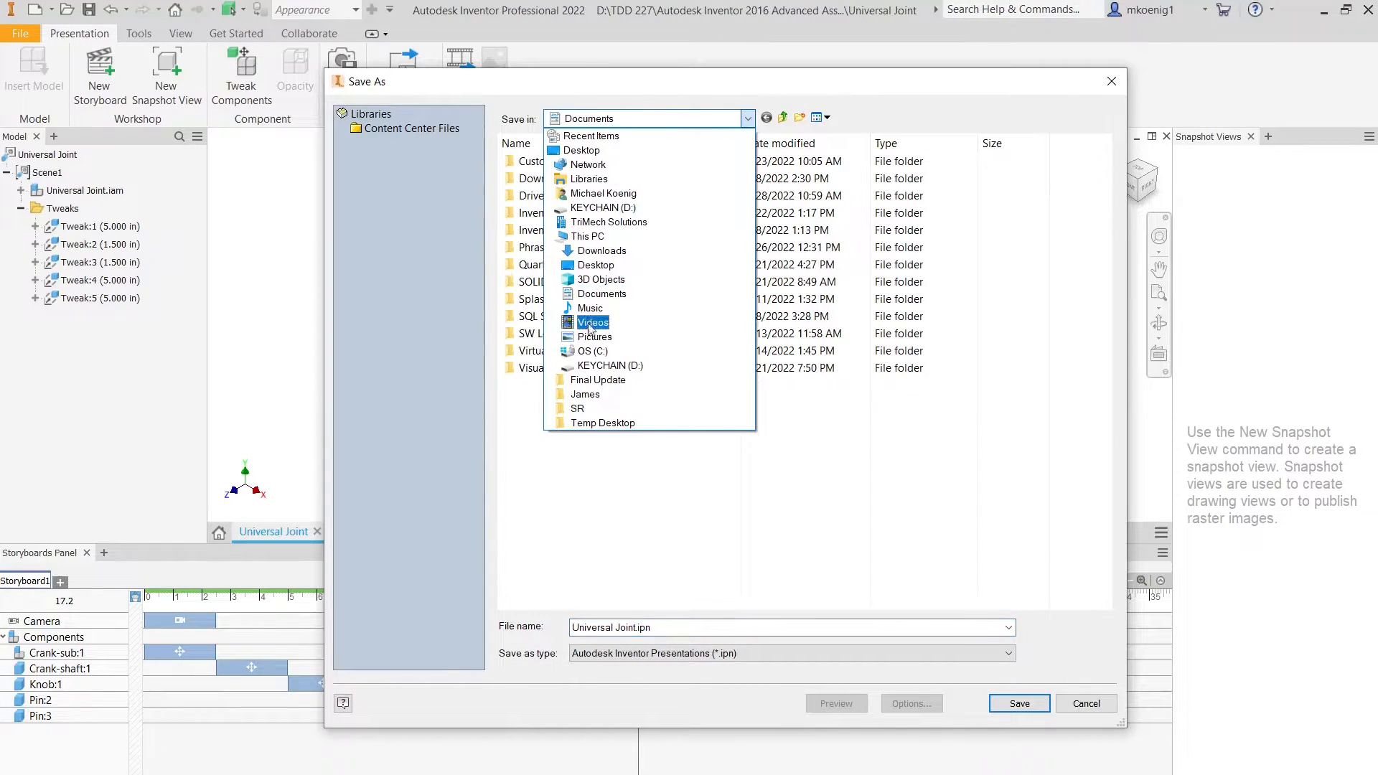
pyautogui.click(595, 366)
pyautogui.doubleClick(545, 213)
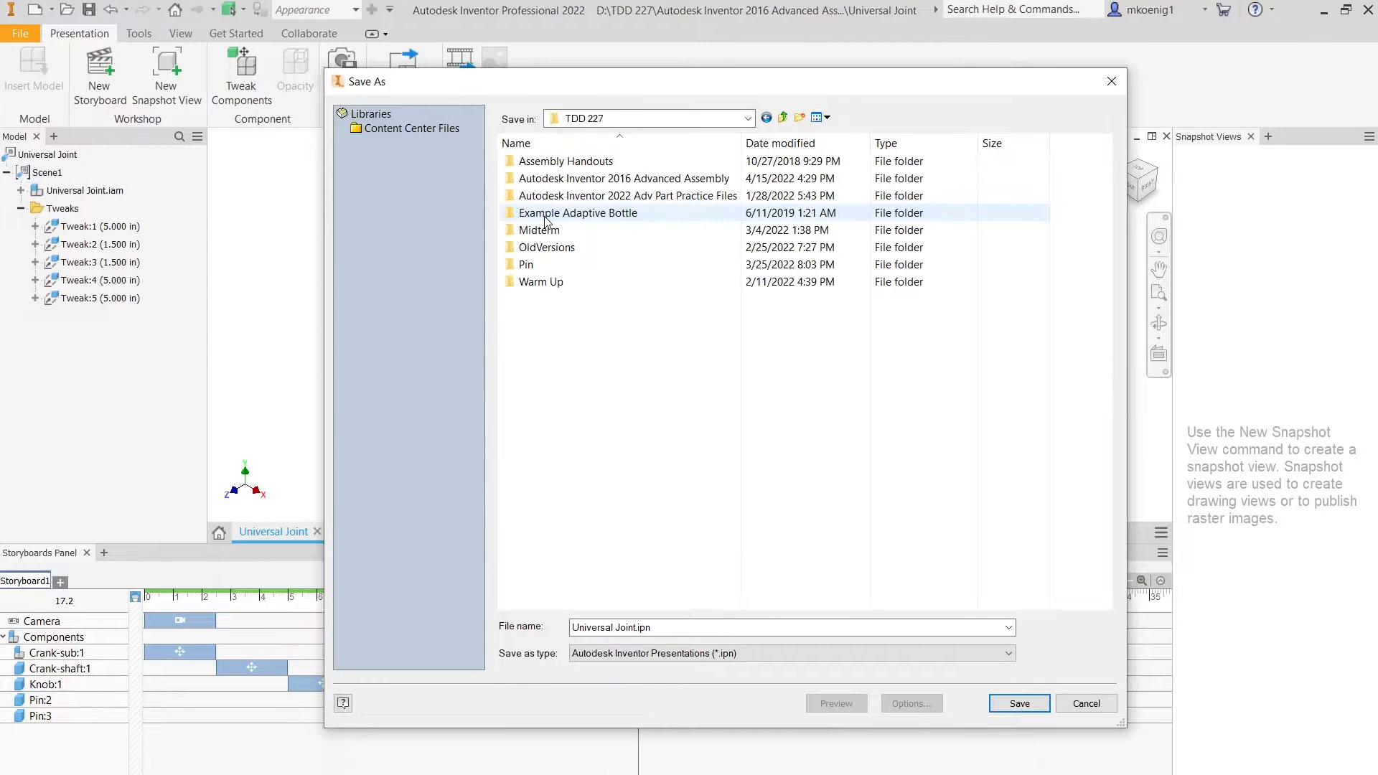
pyautogui.doubleClick(561, 184)
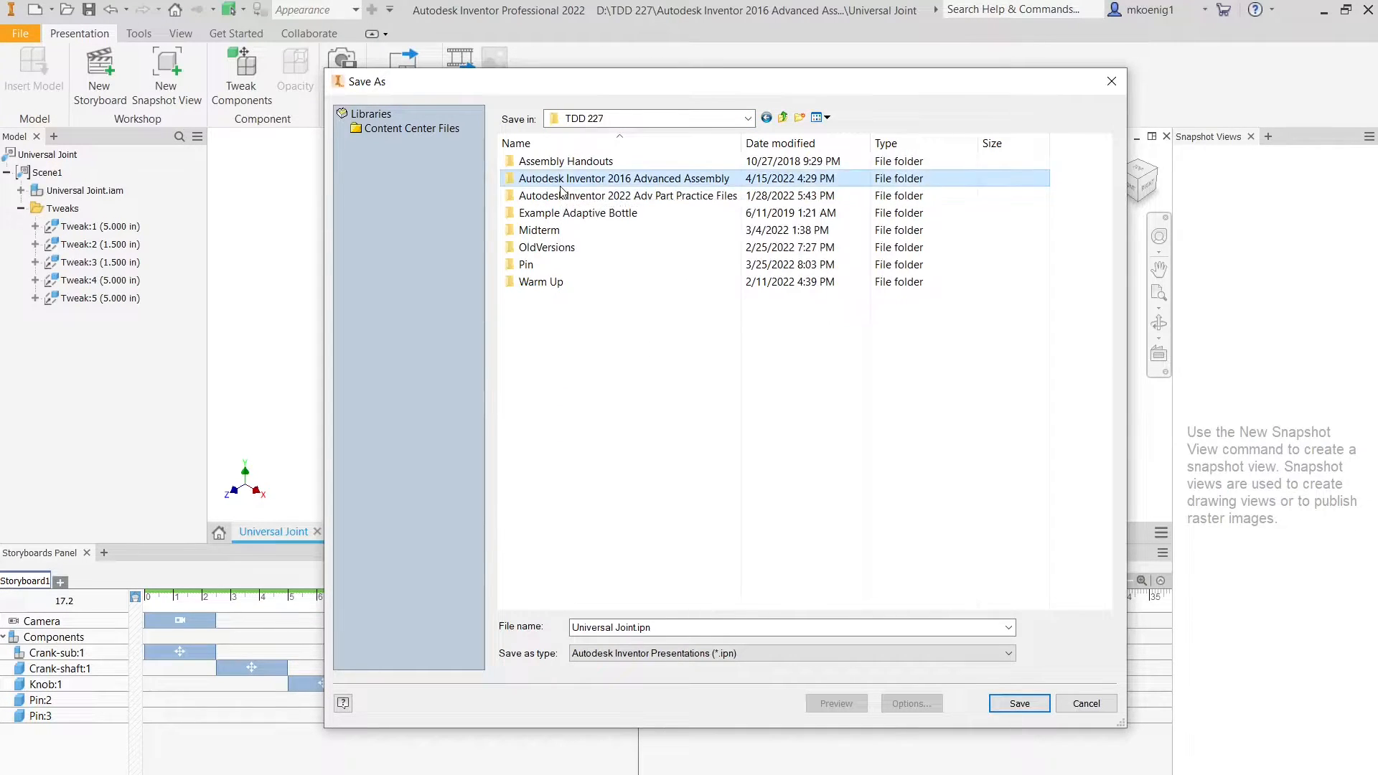
pyautogui.doubleClick(566, 165)
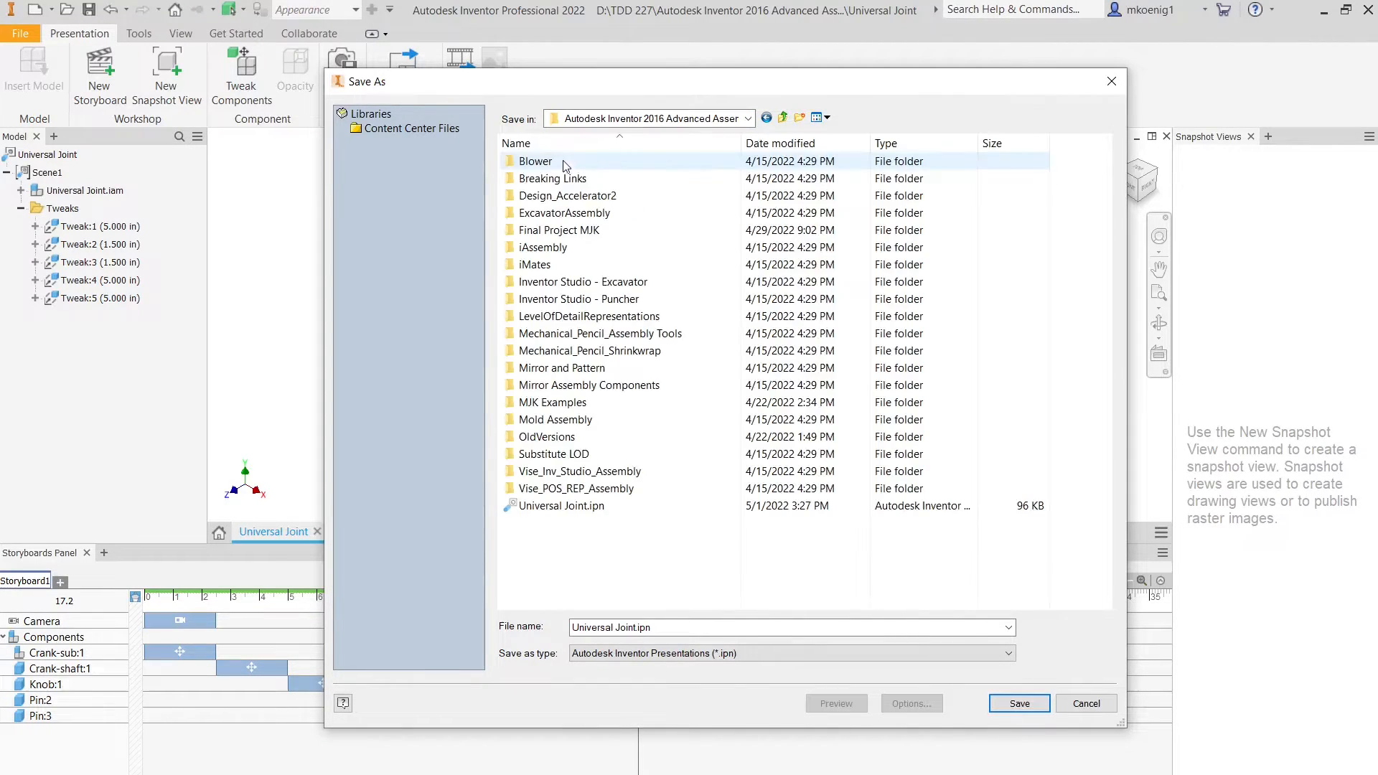
pyautogui.doubleClick(554, 229)
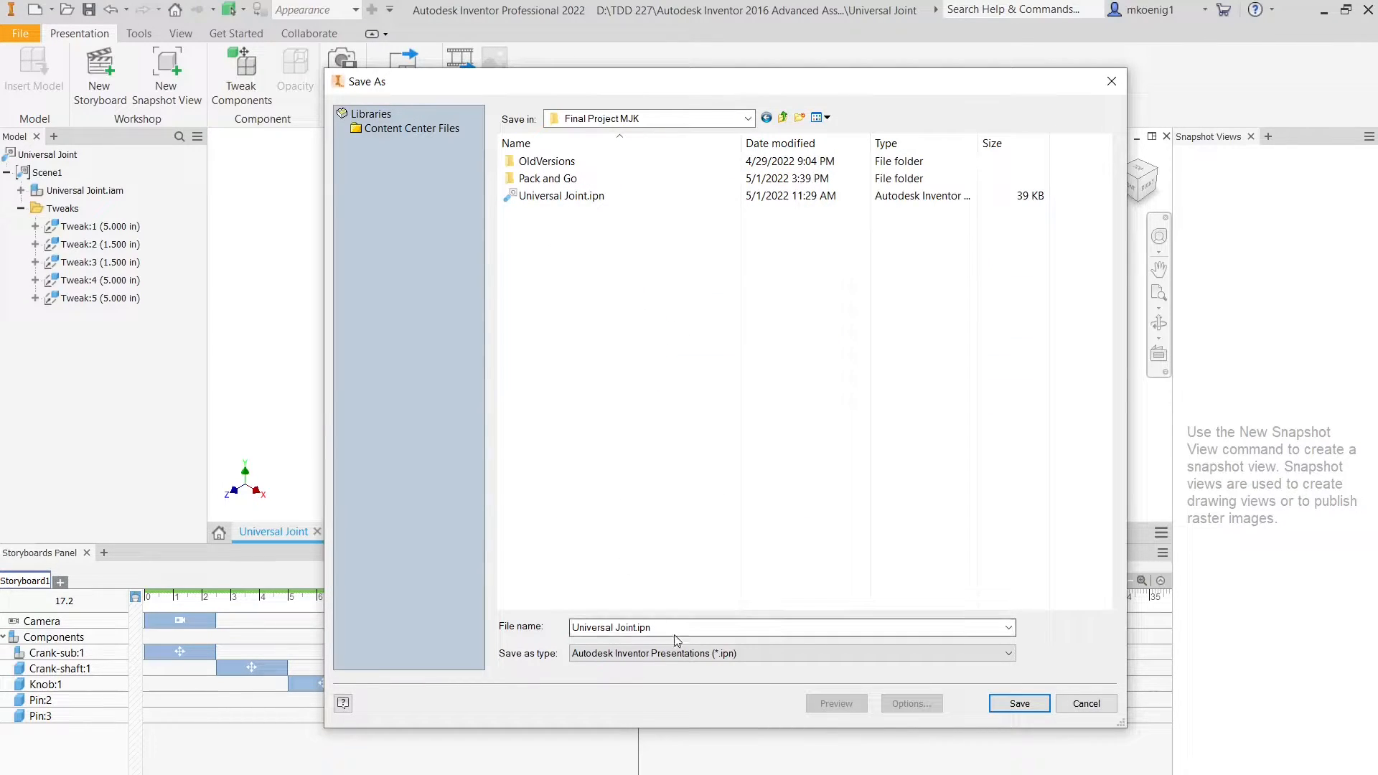
# Step: Name the presentation file Universal Joint test.ipn and save it in the current folder
pyautogui.click(639, 628)
pyautogui.click(636, 628)
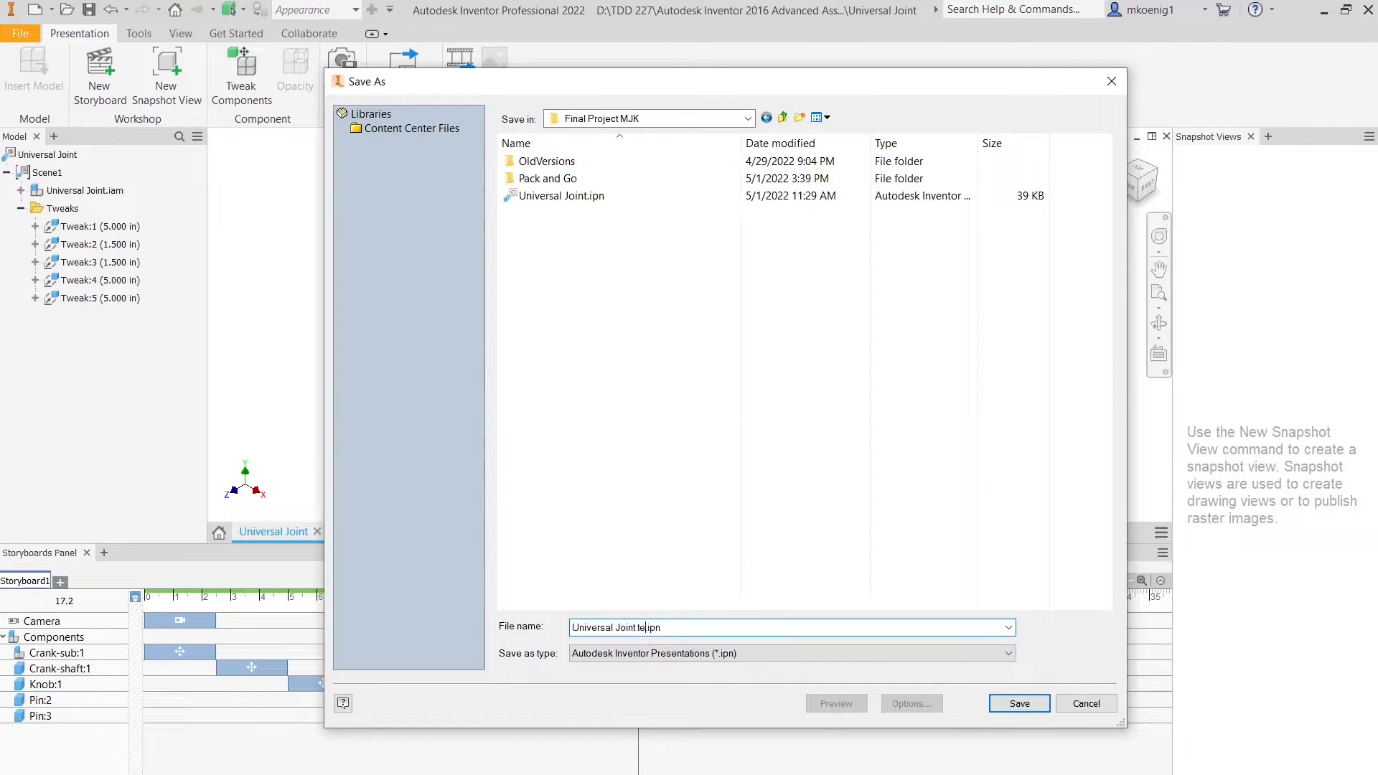
pyautogui.click(1019, 705)
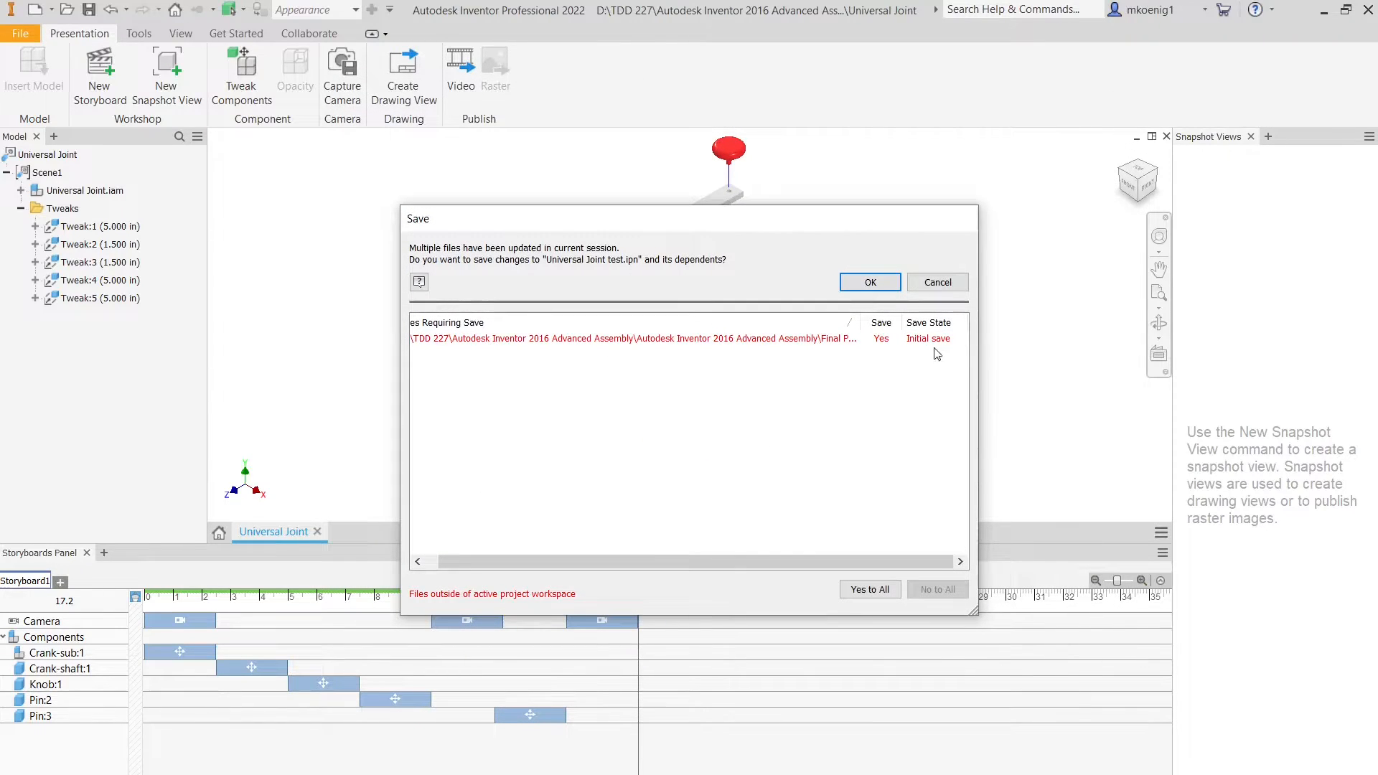
pyautogui.click(883, 284)
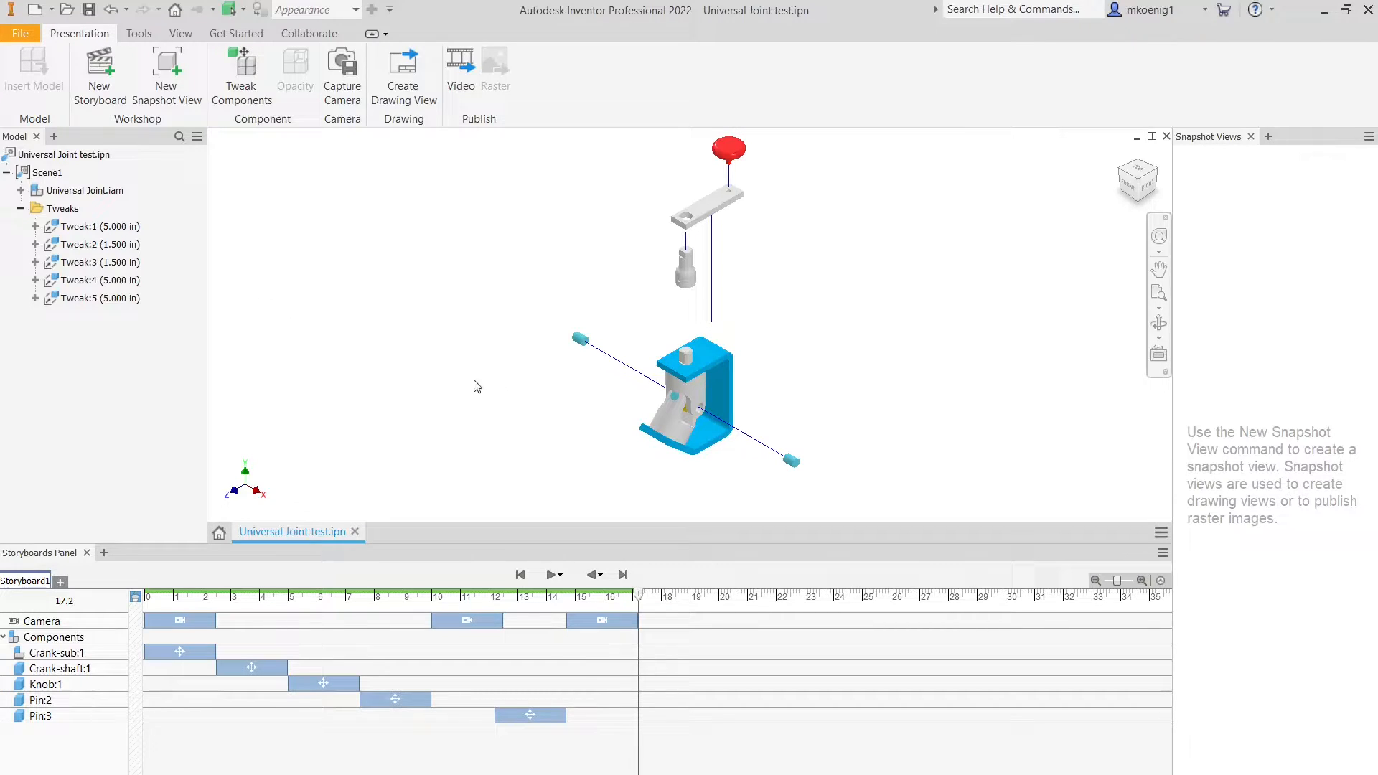
# Step: Start a component tweak at 17.2 s on the storyboard and select Yoke_female:1, Spider:1 and Pin:1
pyautogui.click(711, 431)
pyautogui.click(241, 77)
pyautogui.scroll(3, 678, 409)
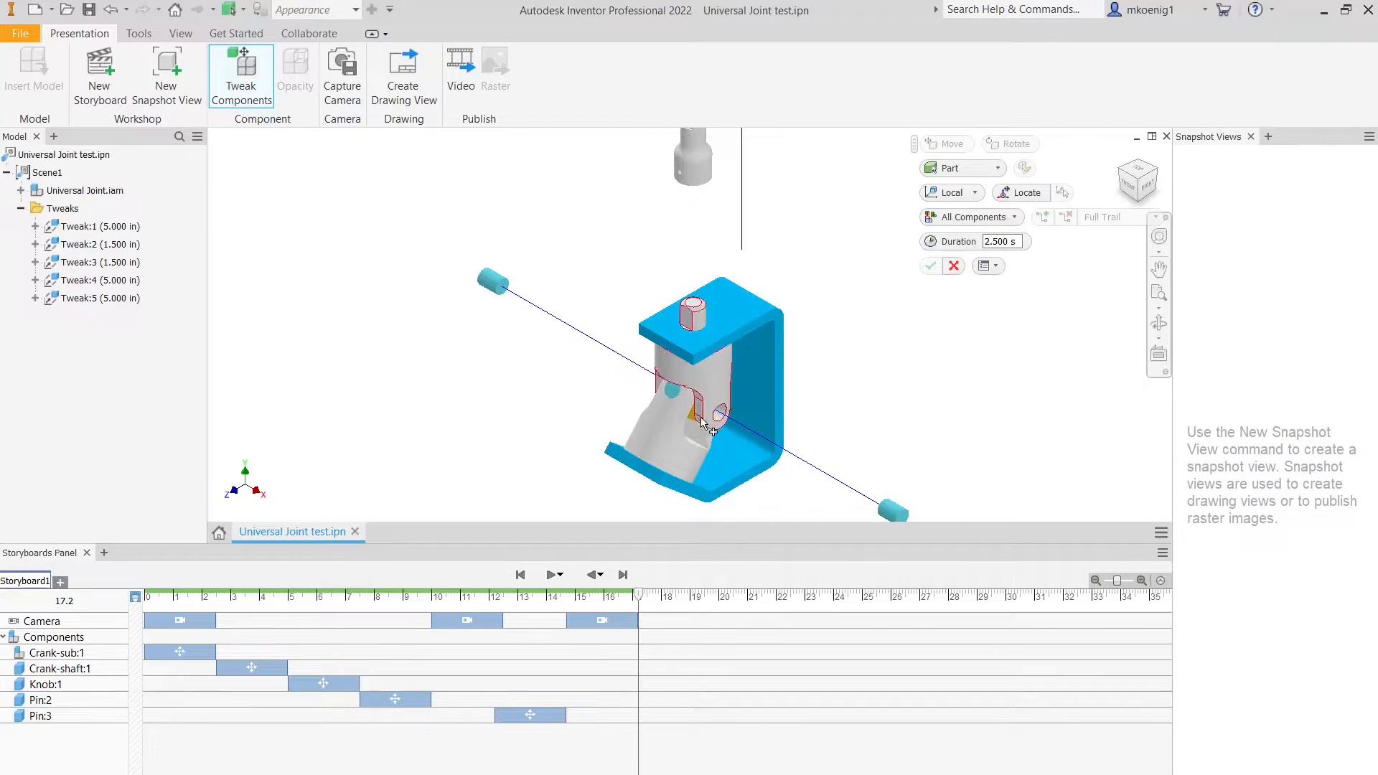
pyautogui.moveTo(700, 401); pyautogui.dragTo(664, 297, button='middle')
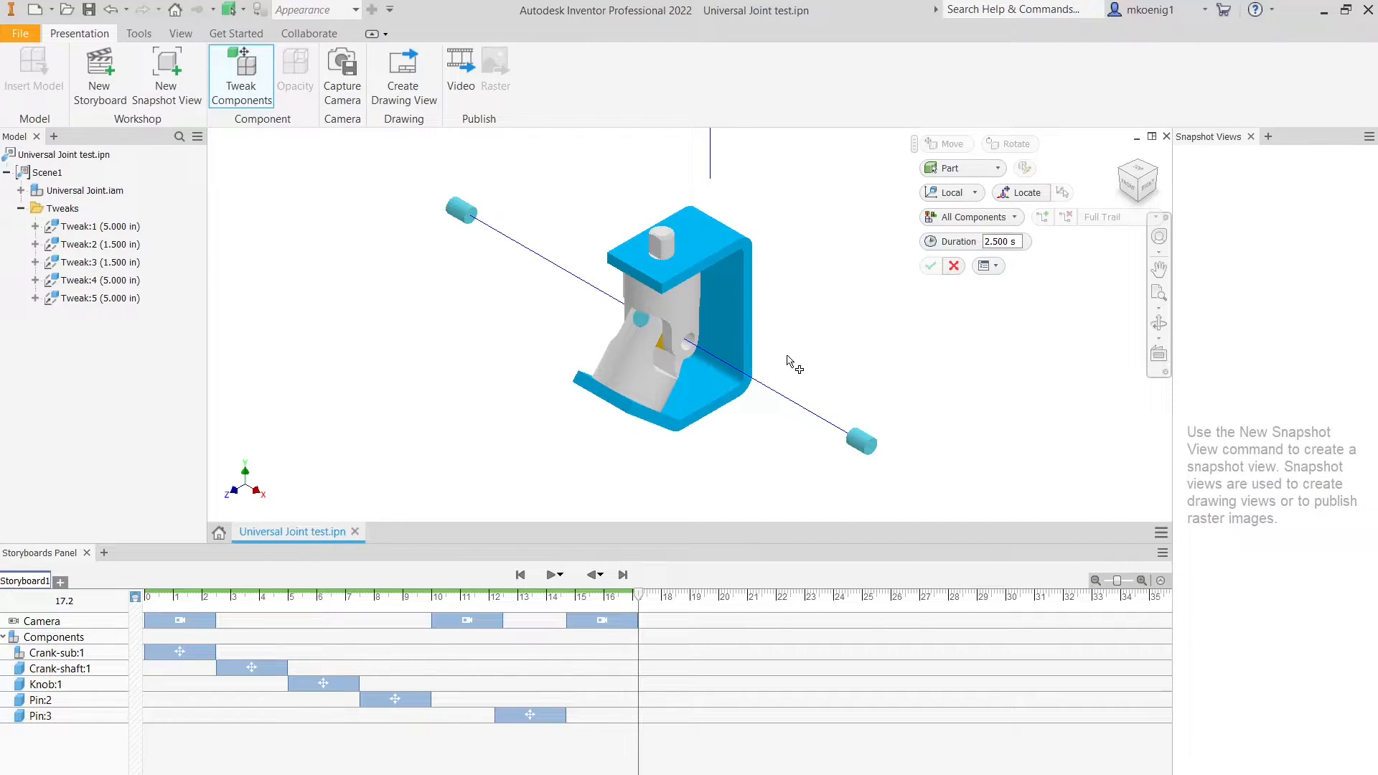
pyautogui.scroll(5, 644, 314)
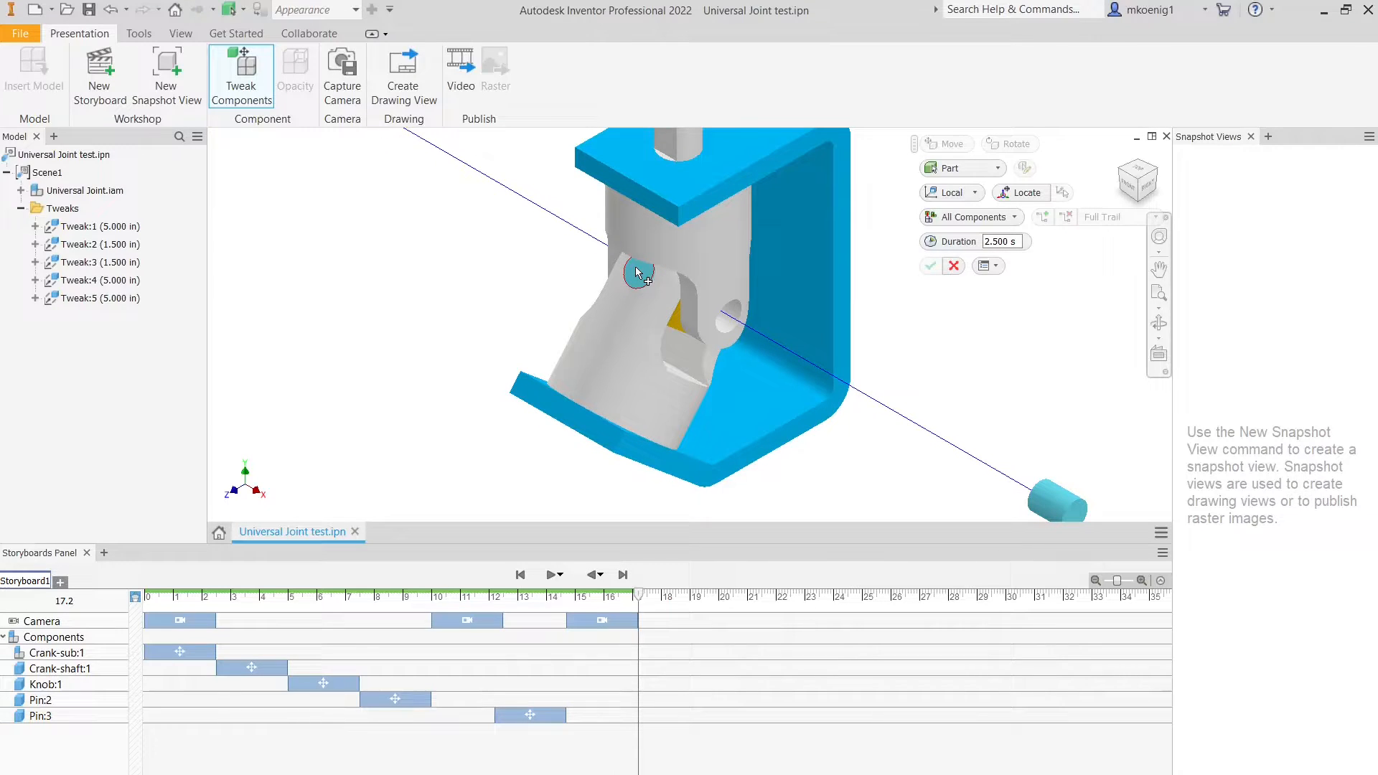
pyautogui.scroll(-3, 678, 325)
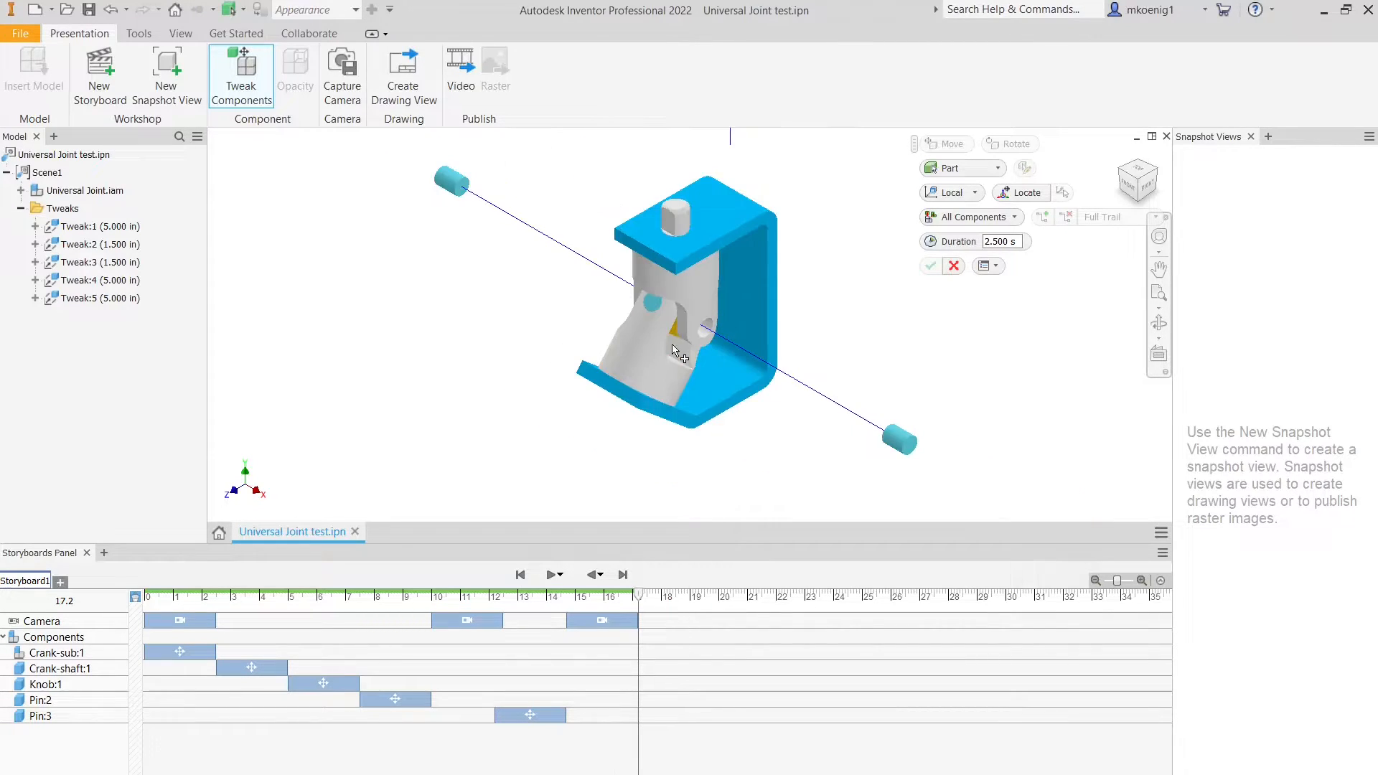
pyautogui.moveTo(663, 320); pyautogui.dragTo(655, 338, button='middle')
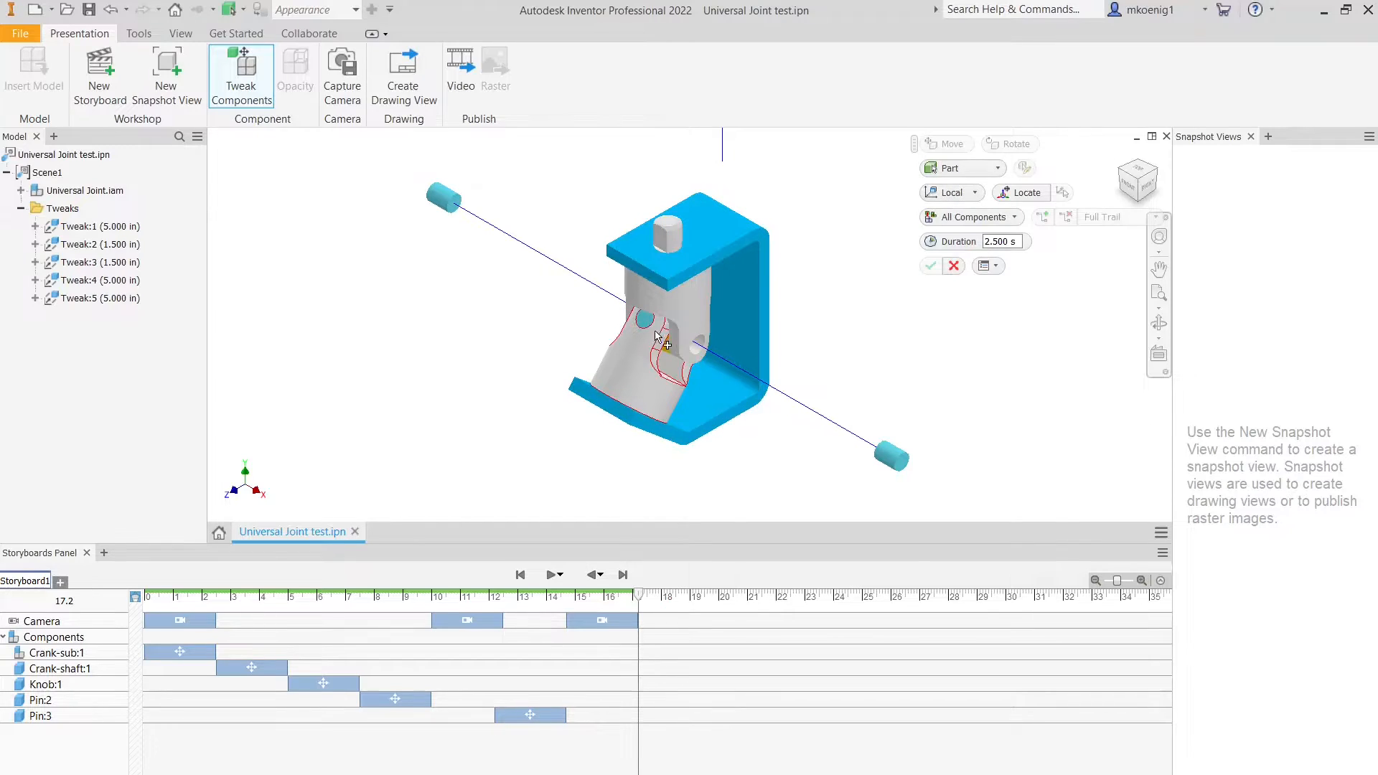
pyautogui.click(626, 358)
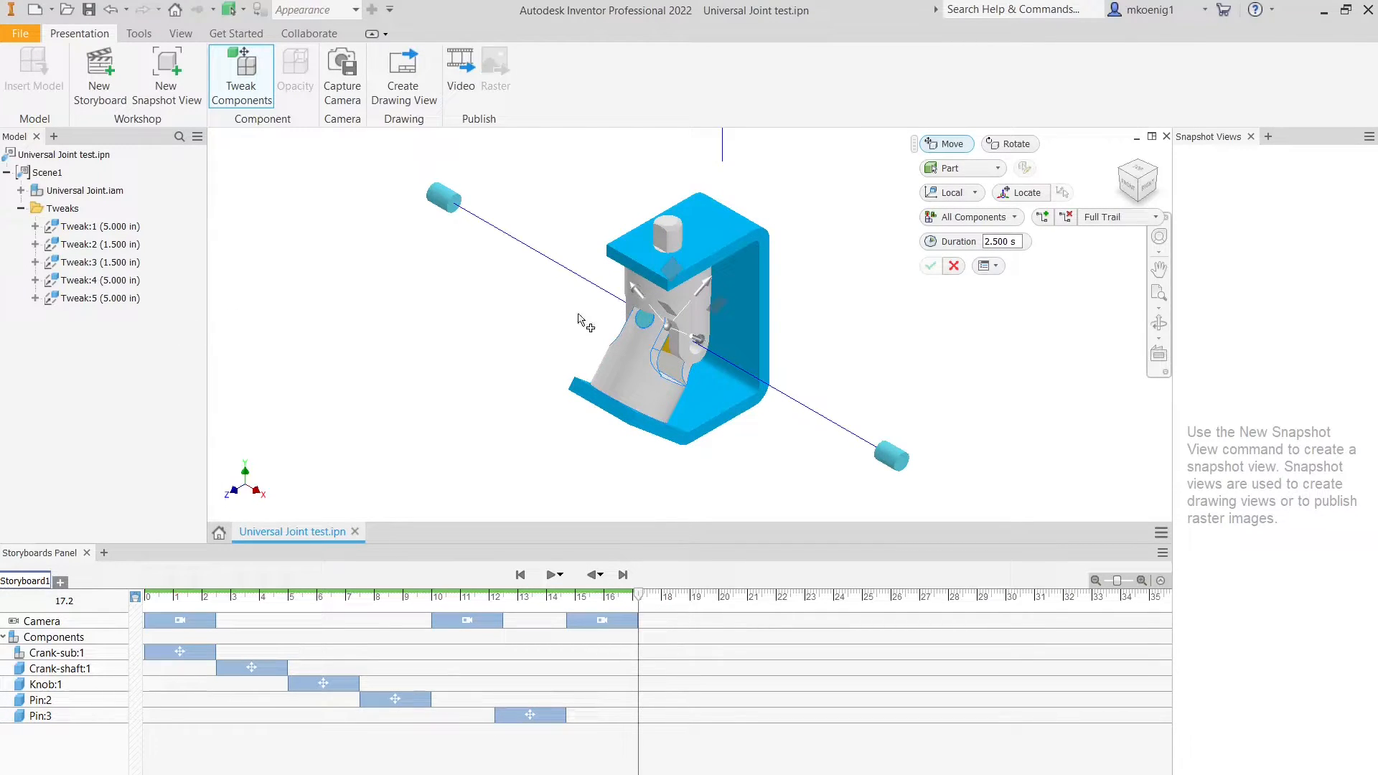
pyautogui.scroll(-5, 664, 343)
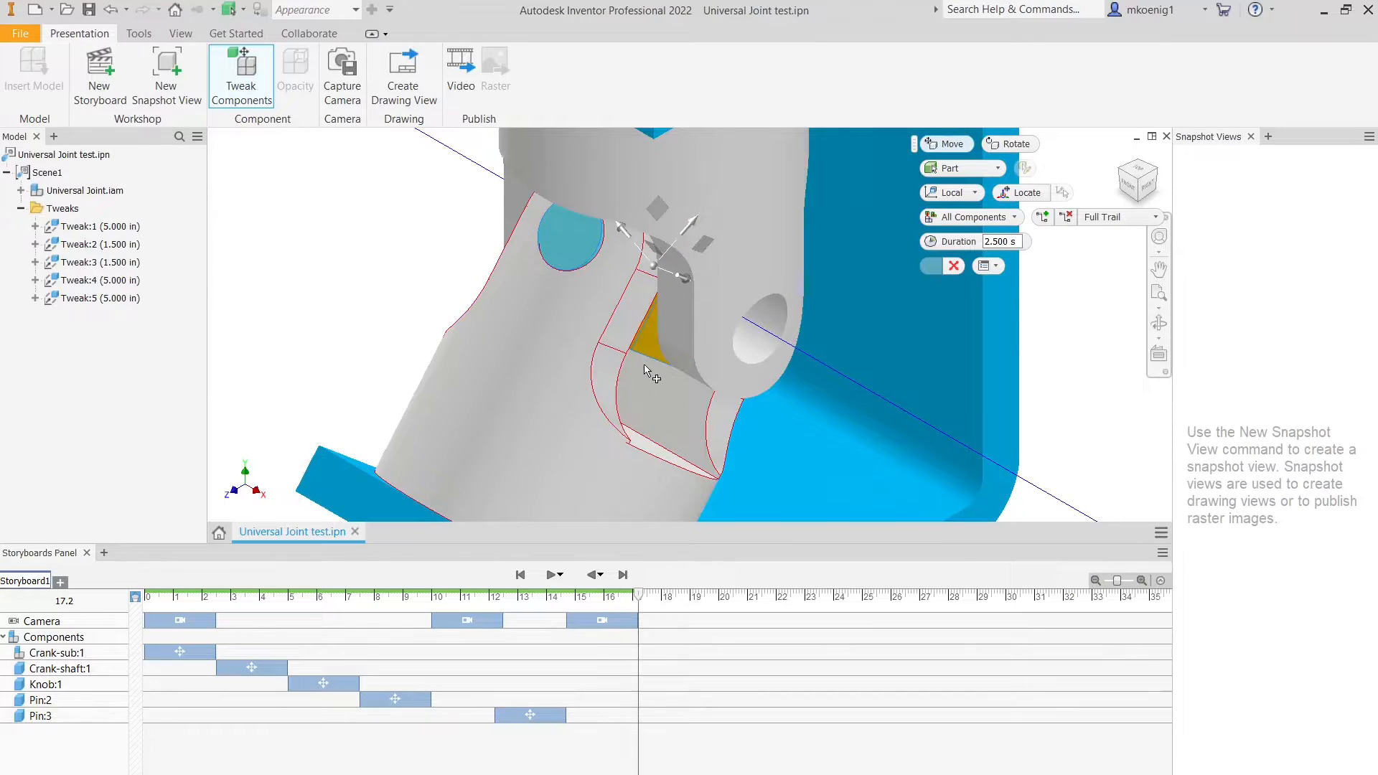
pyautogui.scroll(3, 645, 351)
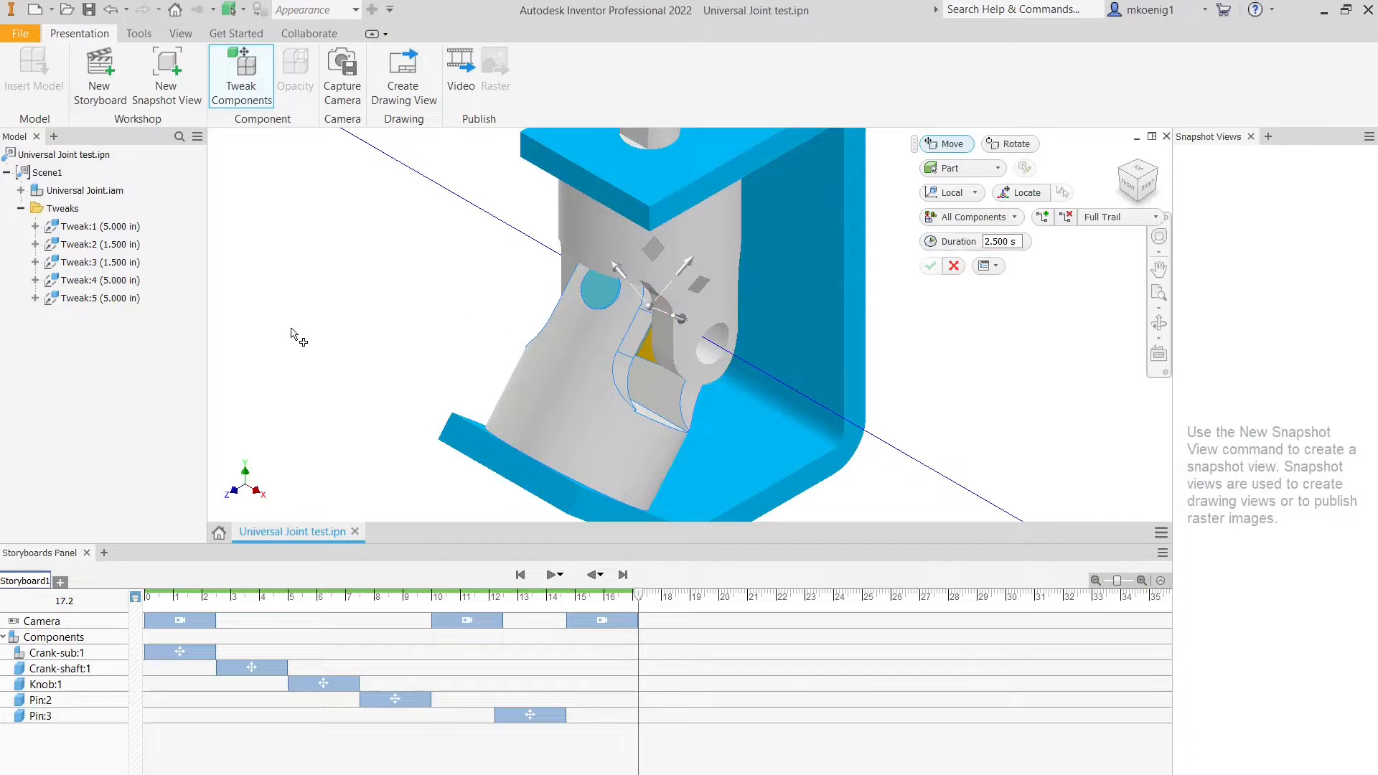
pyautogui.click(21, 190)
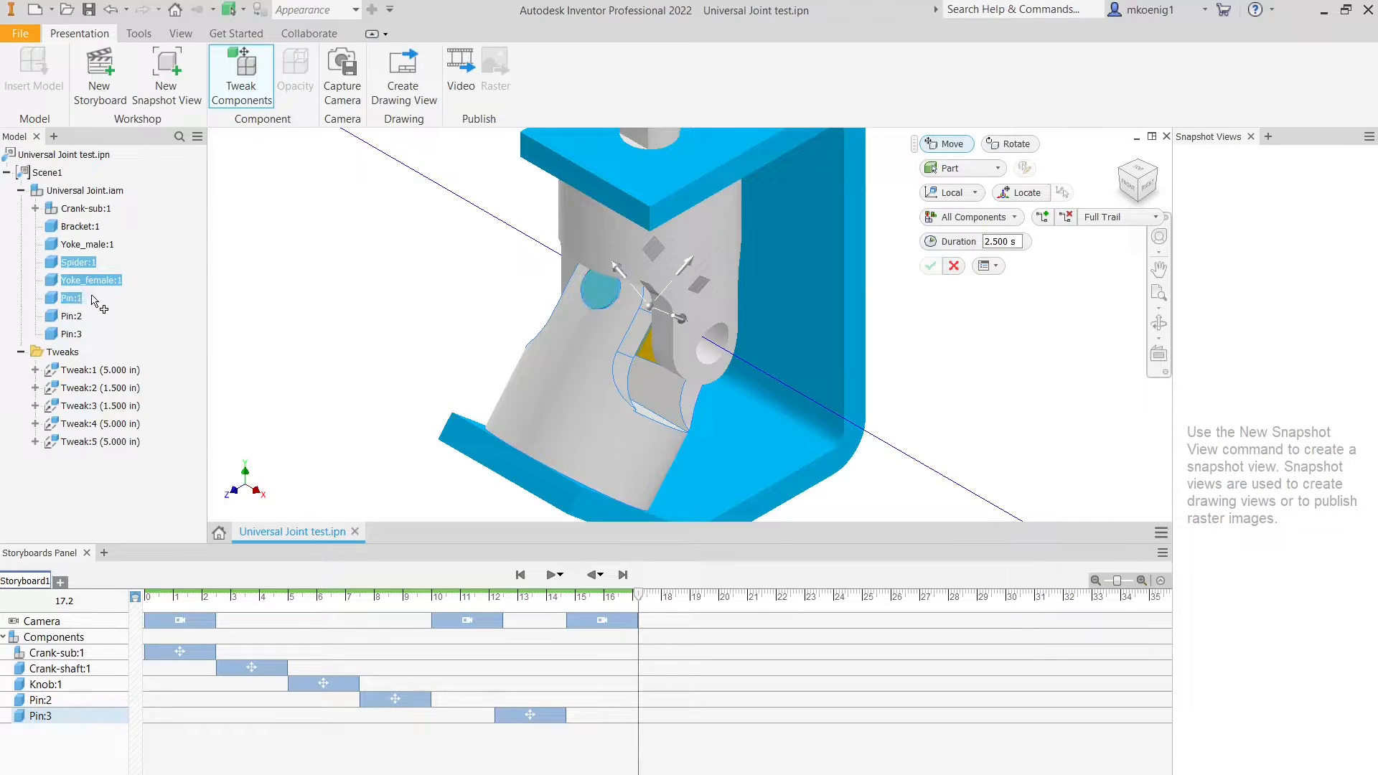
# Step: Try to move the selected female yoke, spider and pin together along the triad using local orientation
pyautogui.scroll(-3, 534, 316)
pyautogui.moveTo(462, 291); pyautogui.dragTo(542, 295, button='middle')
pyautogui.scroll(2, 558, 328)
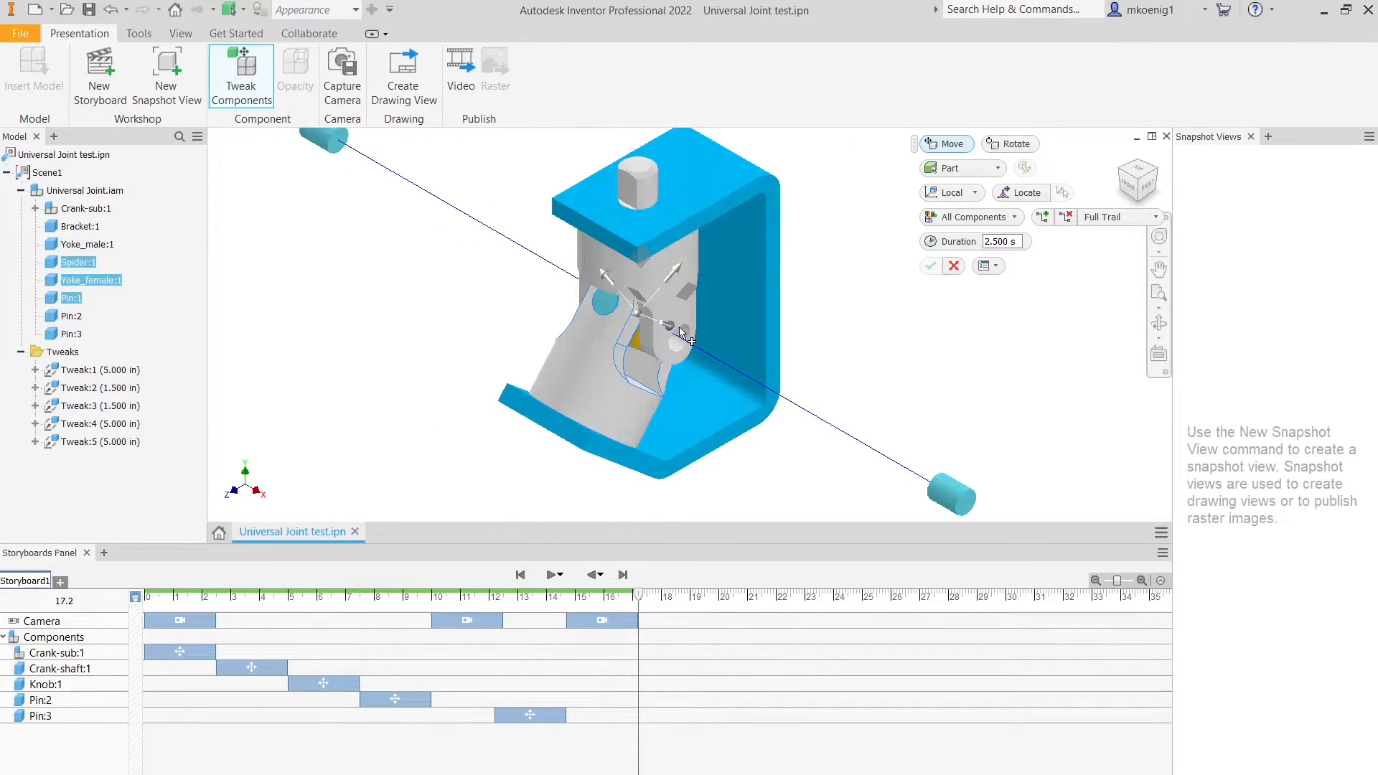
pyautogui.scroll(2, 566, 347)
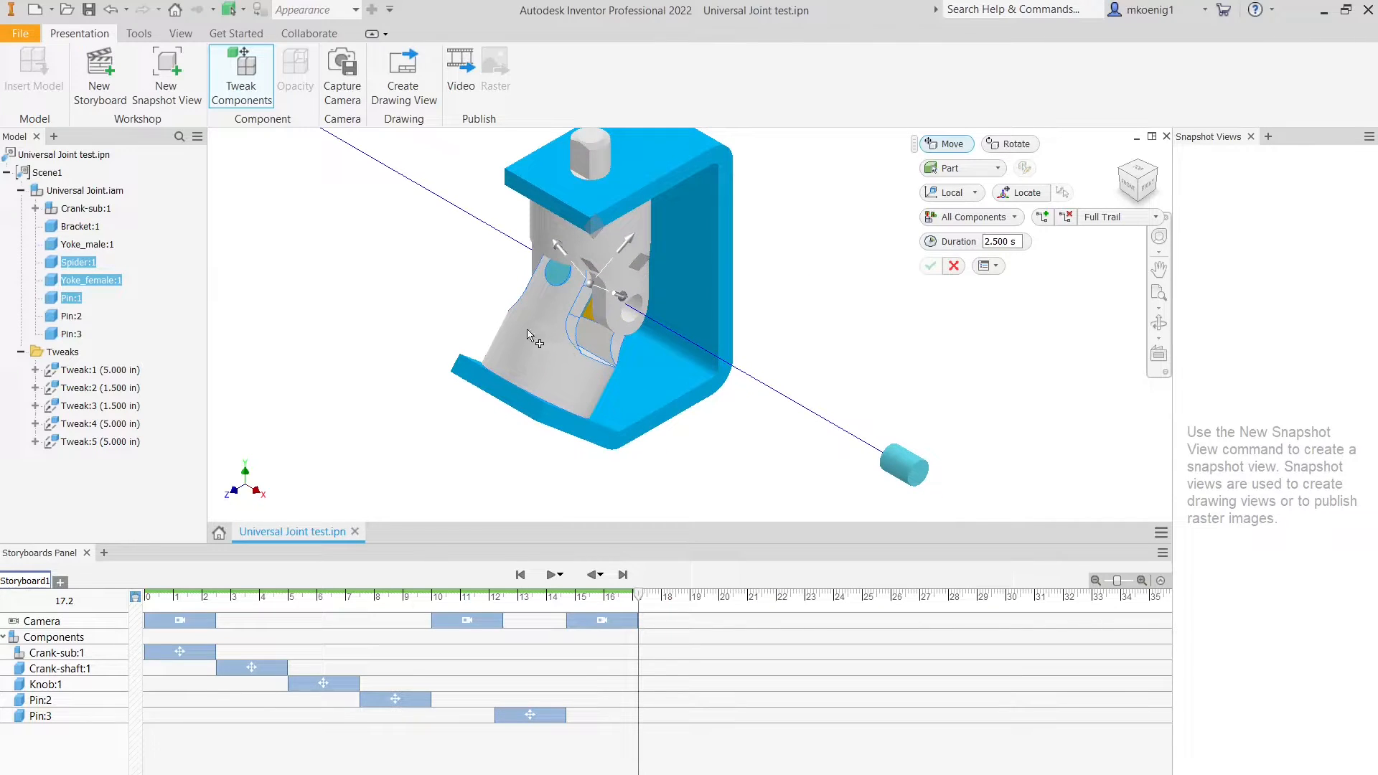
pyautogui.keyDown('shift'); pyautogui.moveTo(532, 310); pyautogui.dragTo(439, 295, button='middle'); pyautogui.keyUp('shift')
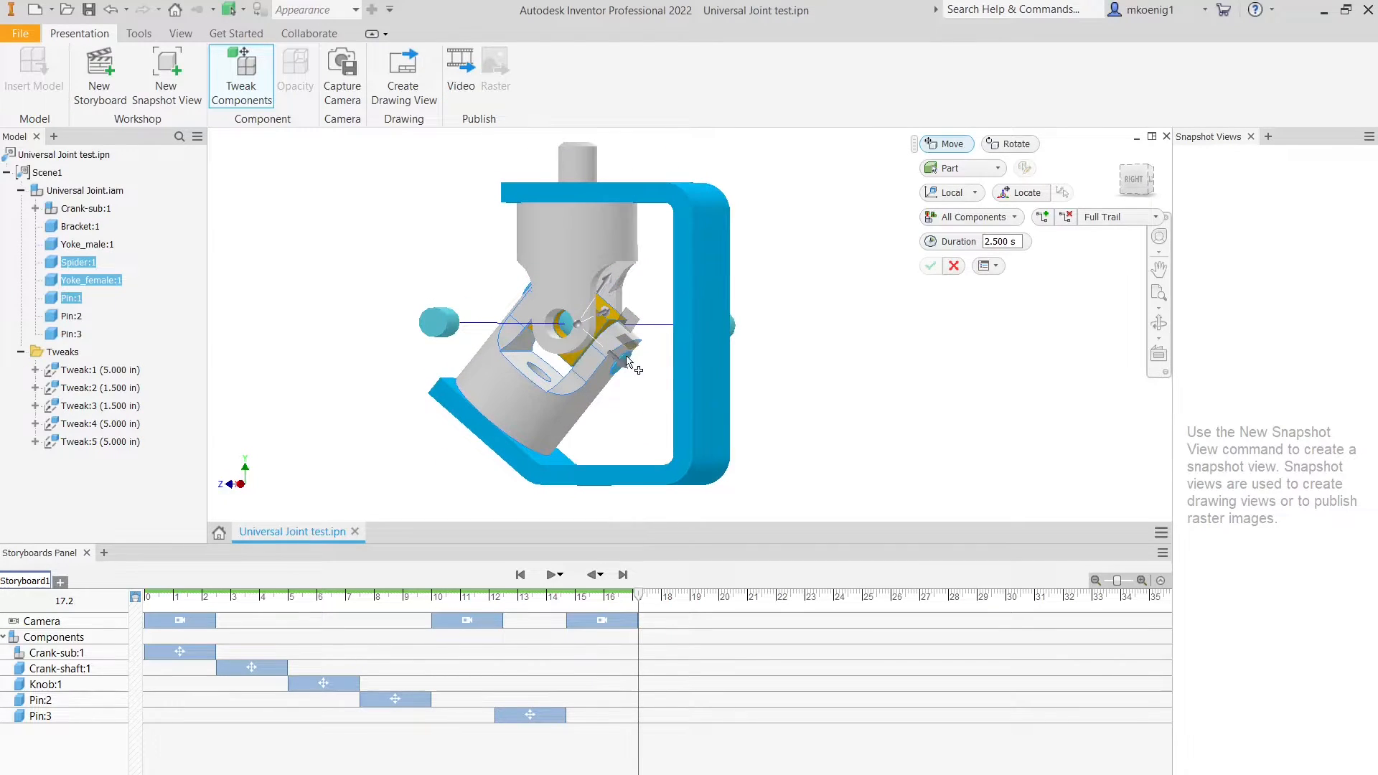
pyautogui.keyDown('shift'); pyautogui.moveTo(628, 362); pyautogui.dragTo(440, 345, button='middle'); pyautogui.keyUp('shift')
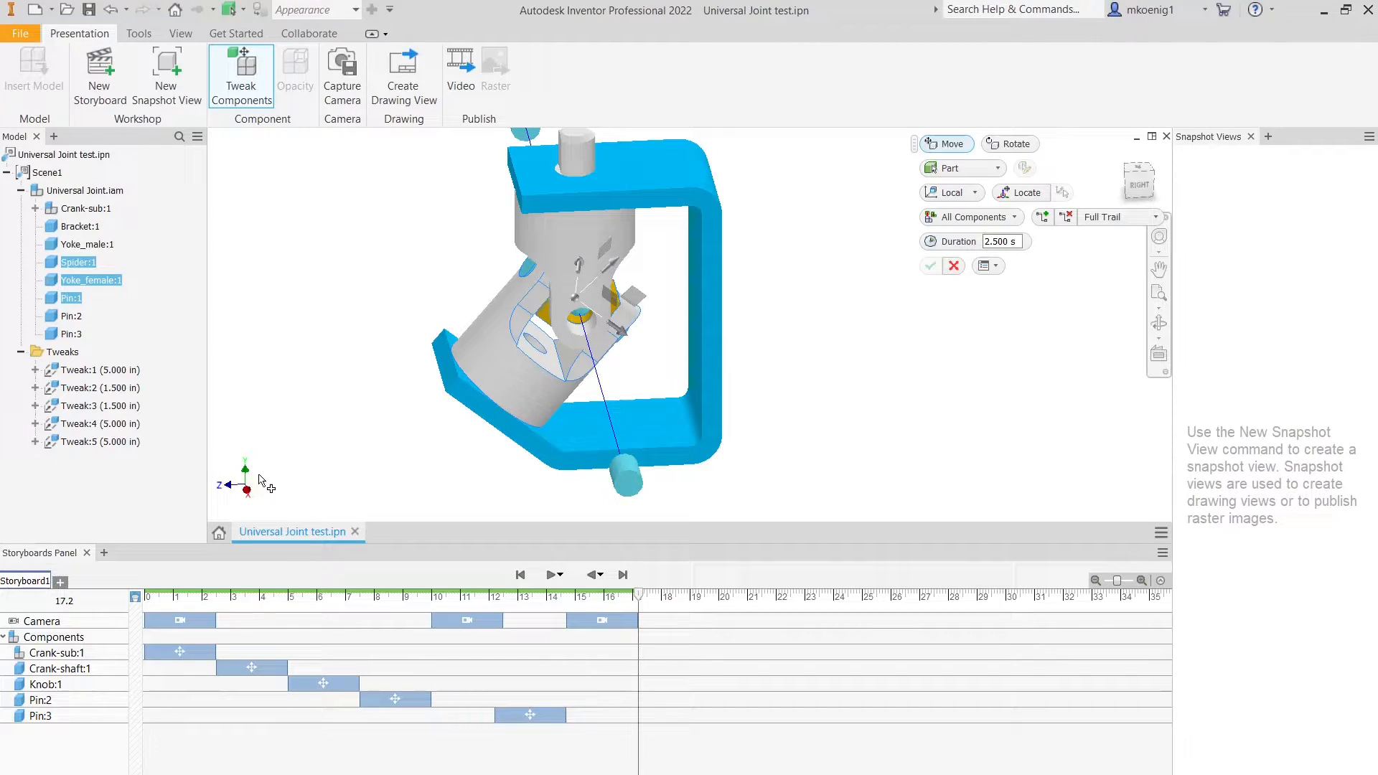
pyautogui.click(973, 193)
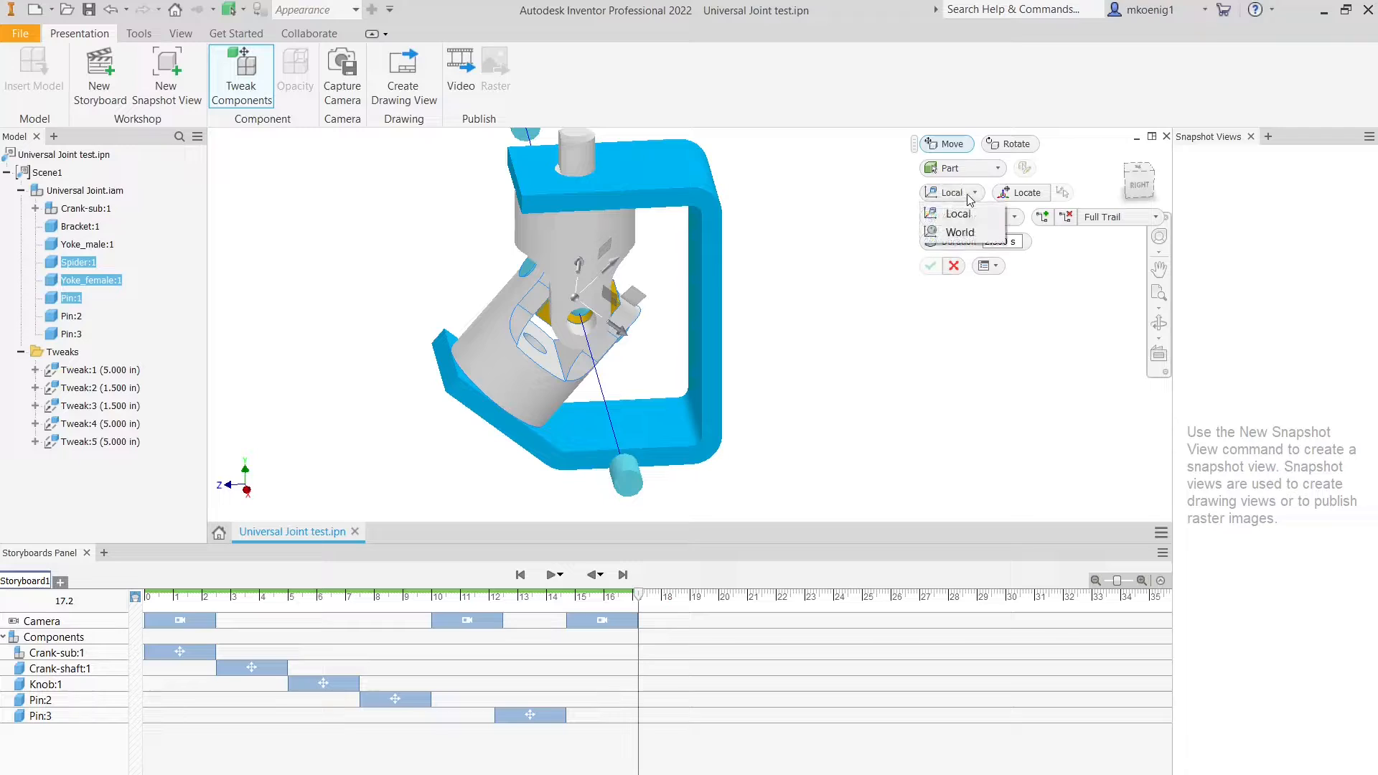
pyautogui.click(954, 208)
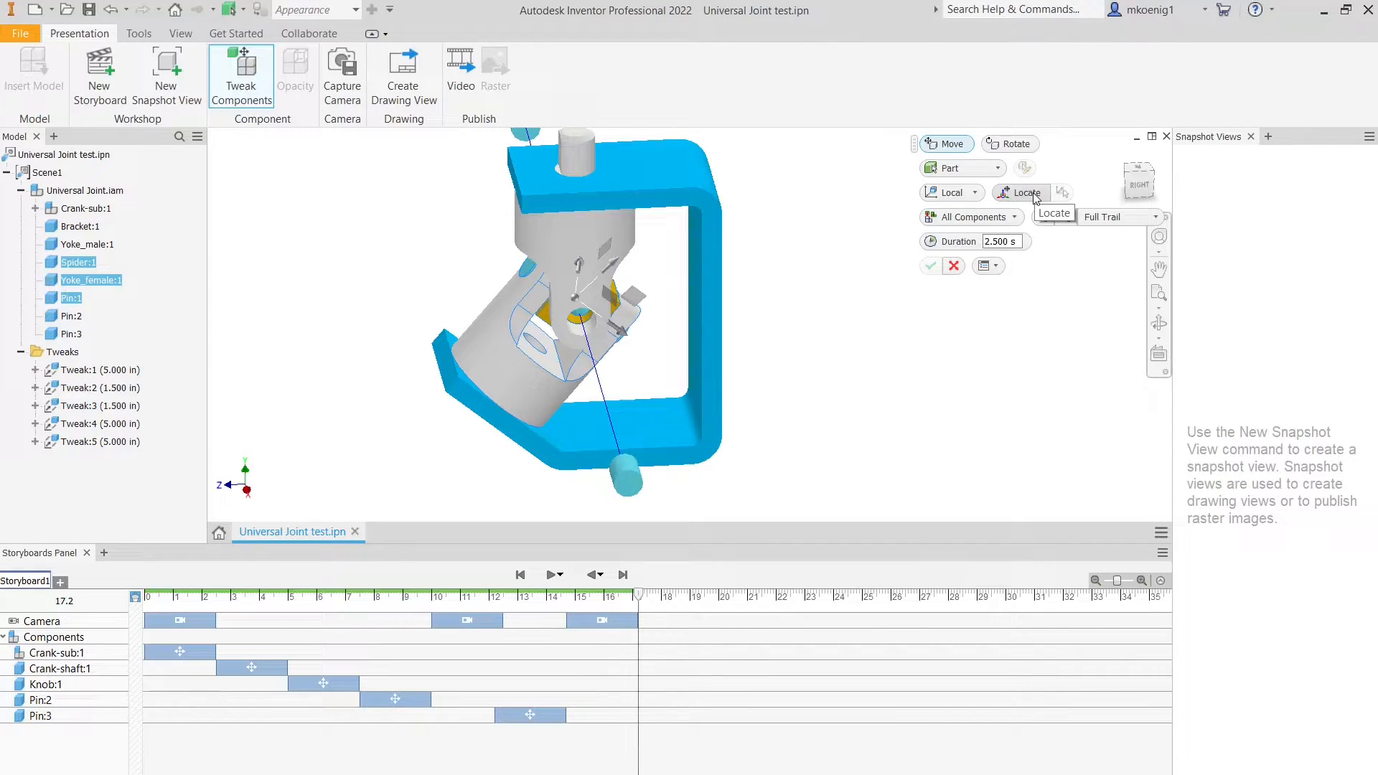
pyautogui.moveTo(628, 337); pyautogui.dragTo(739, 383, button='middle')
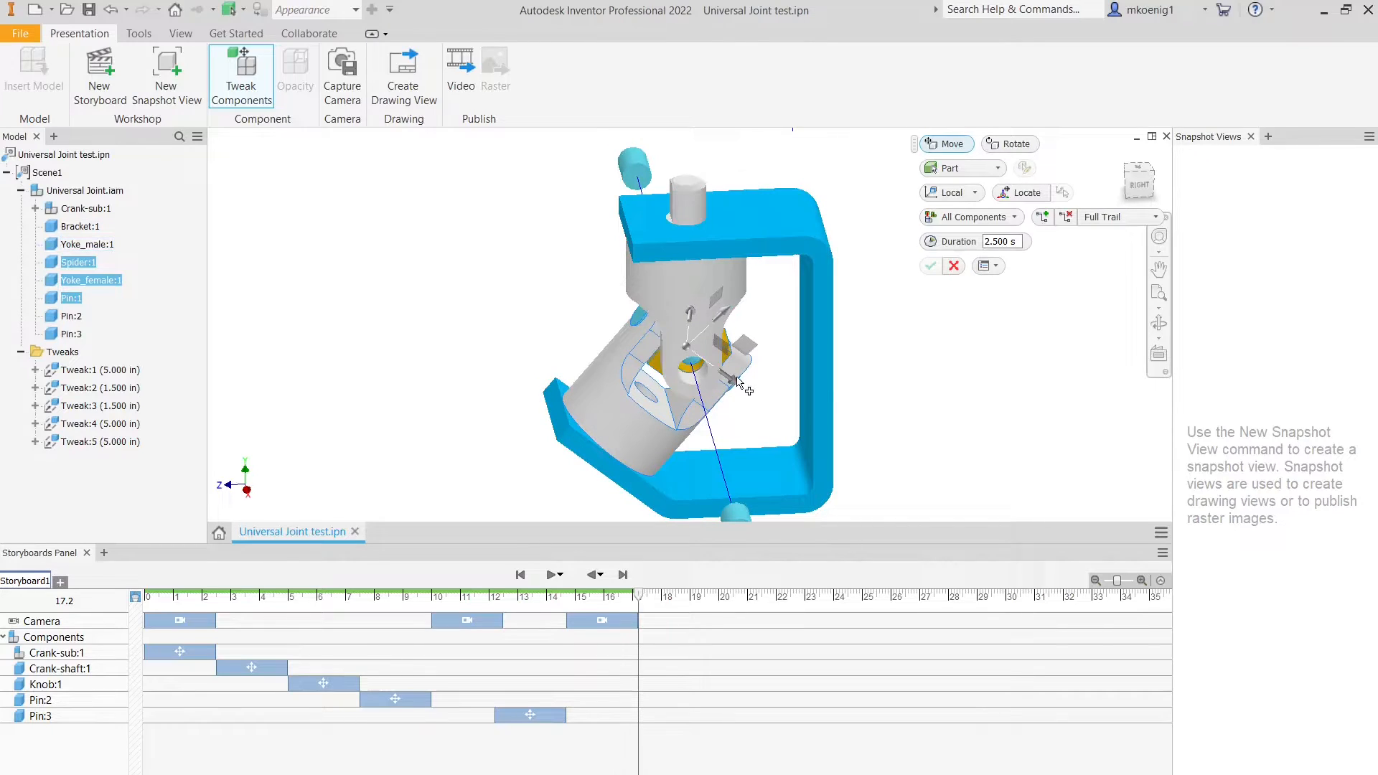
pyautogui.moveTo(737, 387)
pyautogui.mouseDown()
pyautogui.moveTo(640, 321)
pyautogui.moveTo(730, 385)
pyautogui.mouseUp()
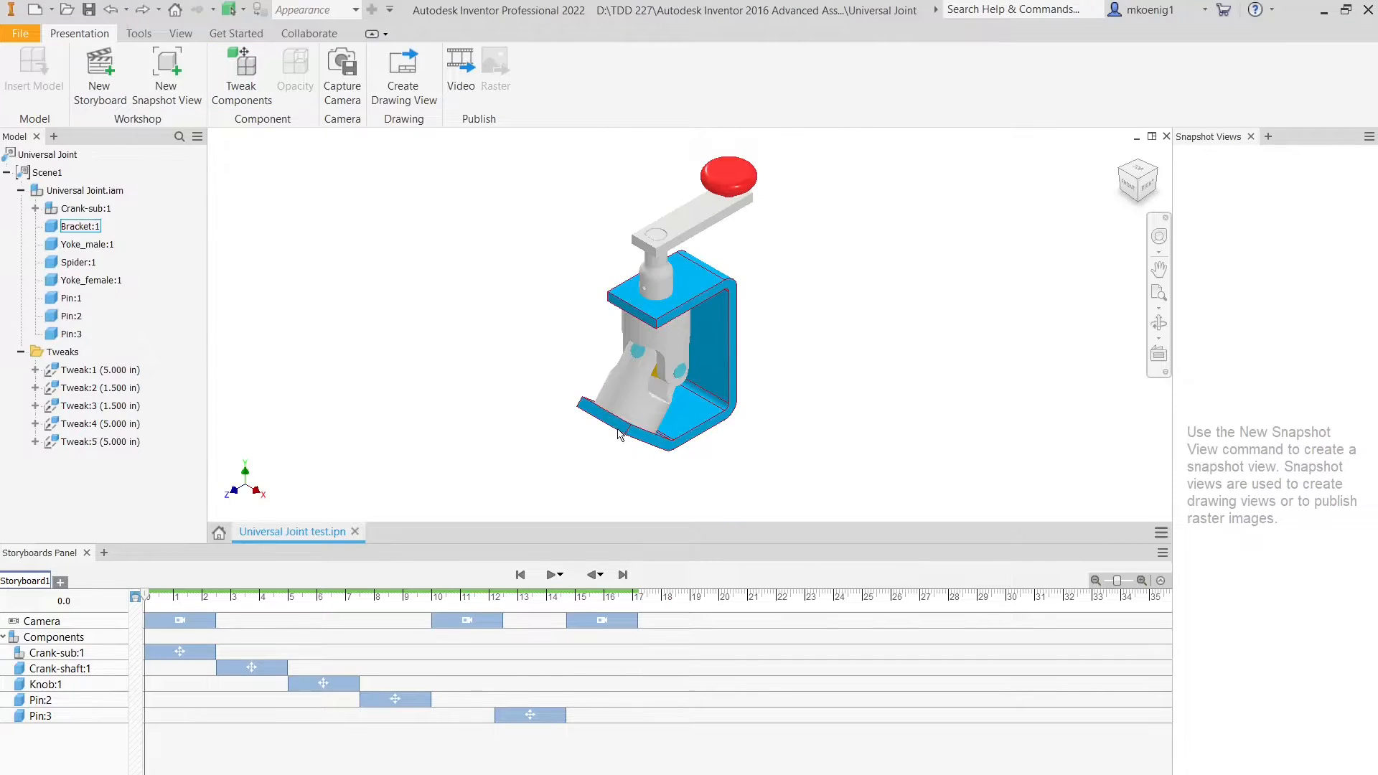
# Step: Start a component tweak at the storyboard's beginning and select Pin:1, Spider:1 and Yoke_female:1 together
pyautogui.click(241, 75)
pyautogui.scroll(-3, 663, 399)
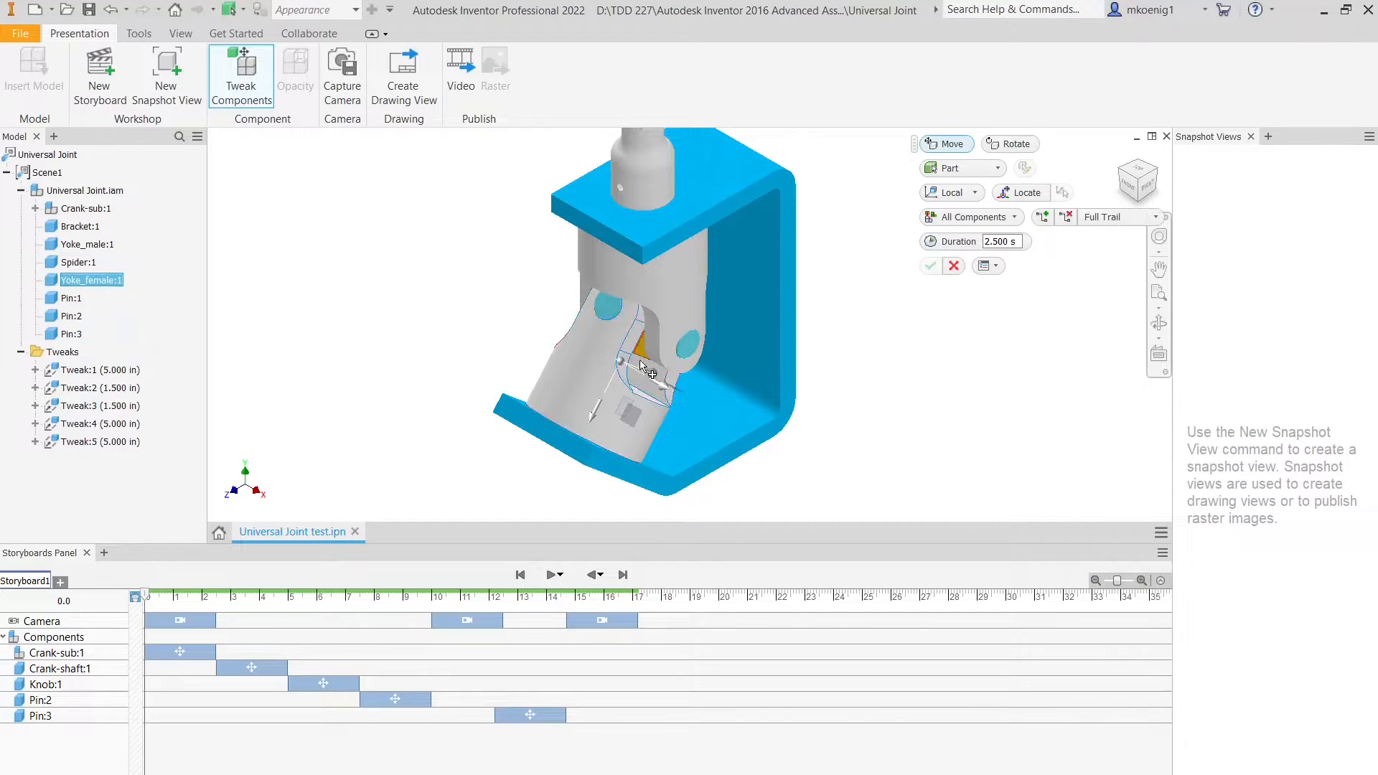
pyautogui.click(610, 304)
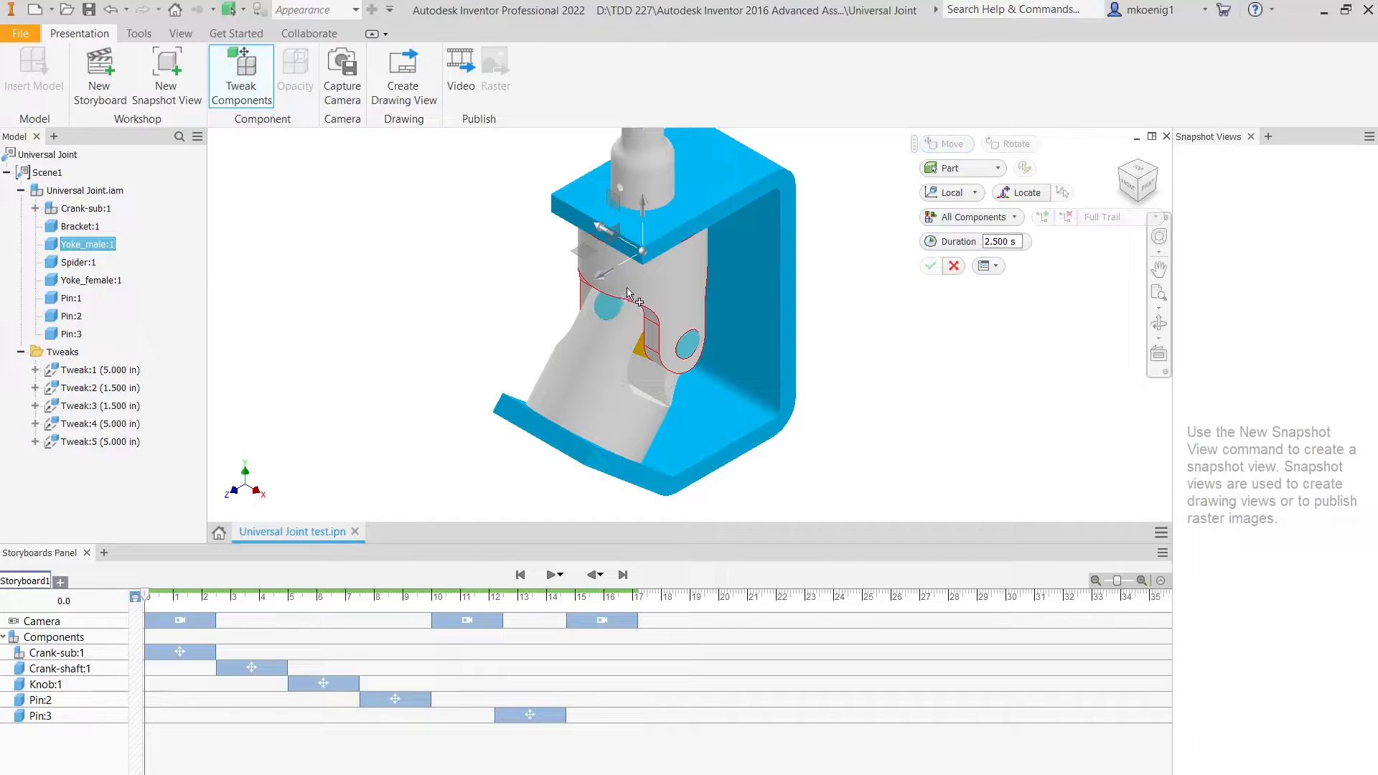
pyautogui.click(470, 338)
pyautogui.click(605, 314)
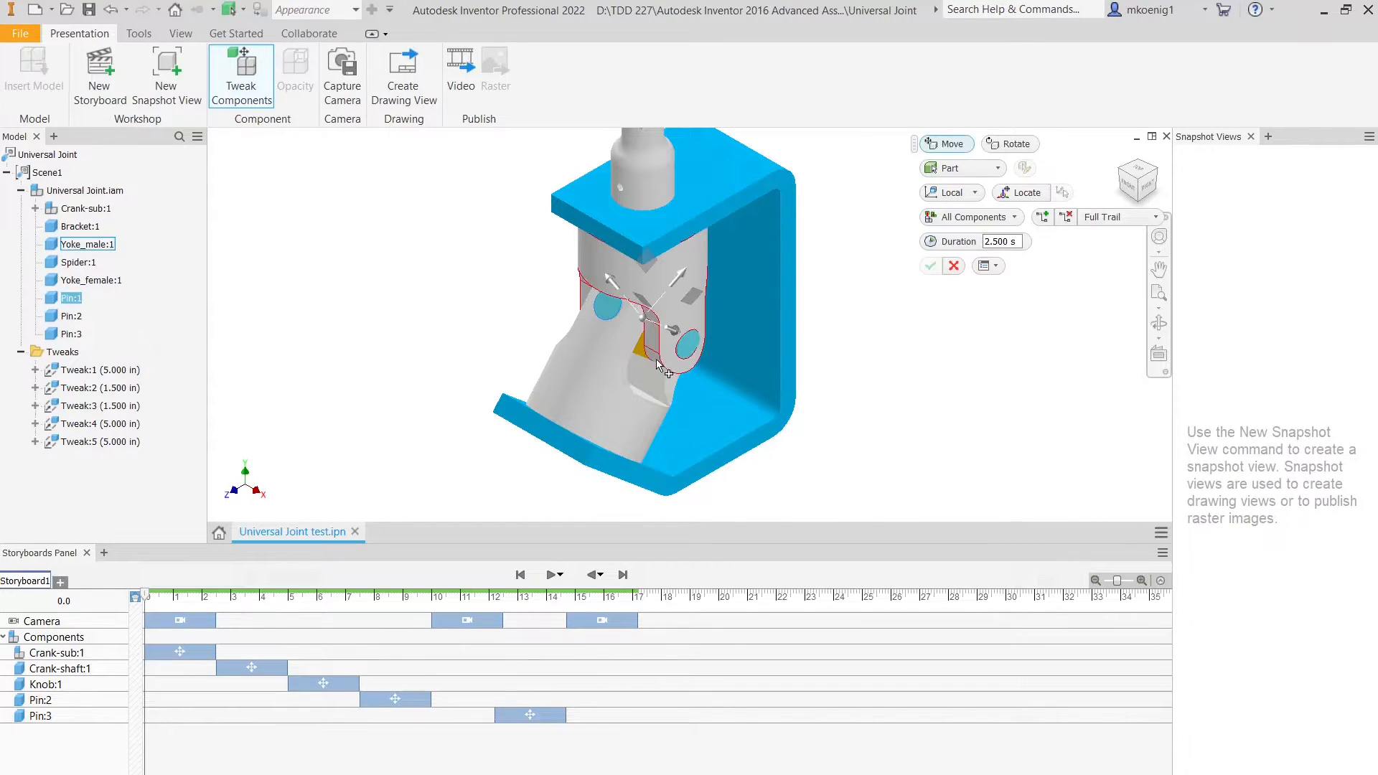
pyautogui.keyDown('ctrl'); pyautogui.click(621, 388); pyautogui.keyUp('ctrl')
pyautogui.keyDown('ctrl'); pyautogui.click(585, 384); pyautogui.keyUp('ctrl')
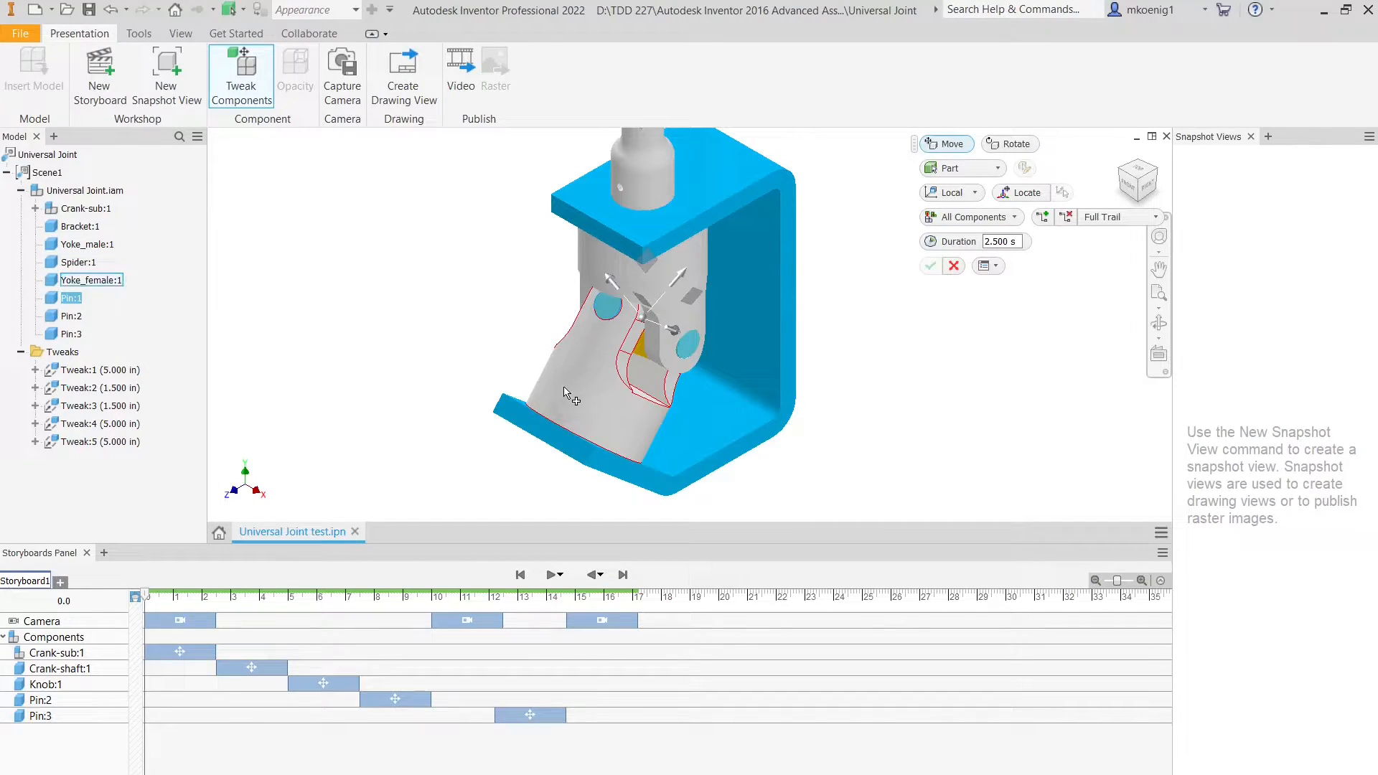
pyautogui.keyDown('ctrl'); pyautogui.click(79, 262); pyautogui.keyUp('ctrl')
pyautogui.keyDown('ctrl'); pyautogui.click(86, 284); pyautogui.keyUp('ctrl')
# Step: Relocate the tweak triad onto the bracket's angled lower flange so its axes align with that slanted face
pyautogui.keyDown('shift'); pyautogui.moveTo(334, 341); pyautogui.dragTo(689, 287, button='middle'); pyautogui.keyUp('shift')
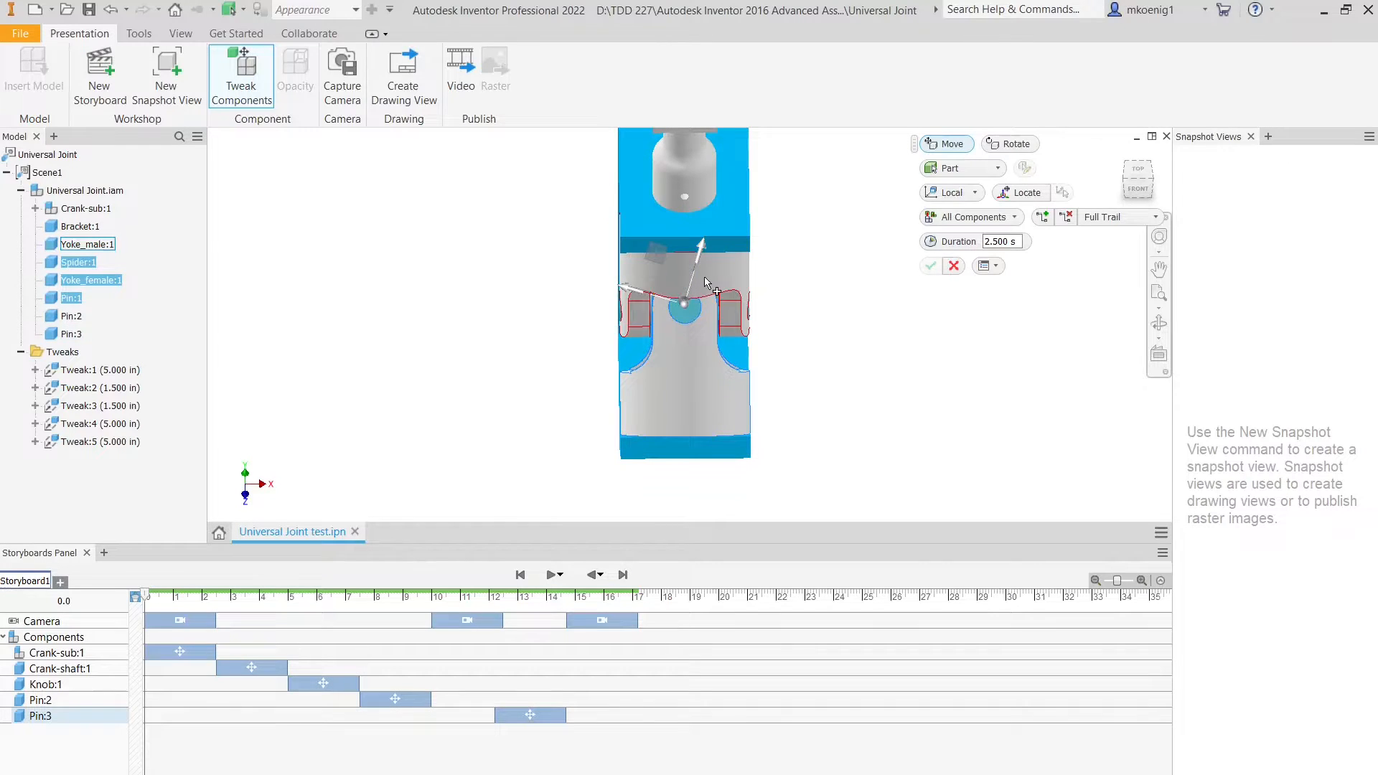
pyautogui.keyDown('shift'); pyautogui.moveTo(656, 329); pyautogui.dragTo(545, 339, button='middle'); pyautogui.keyUp('shift')
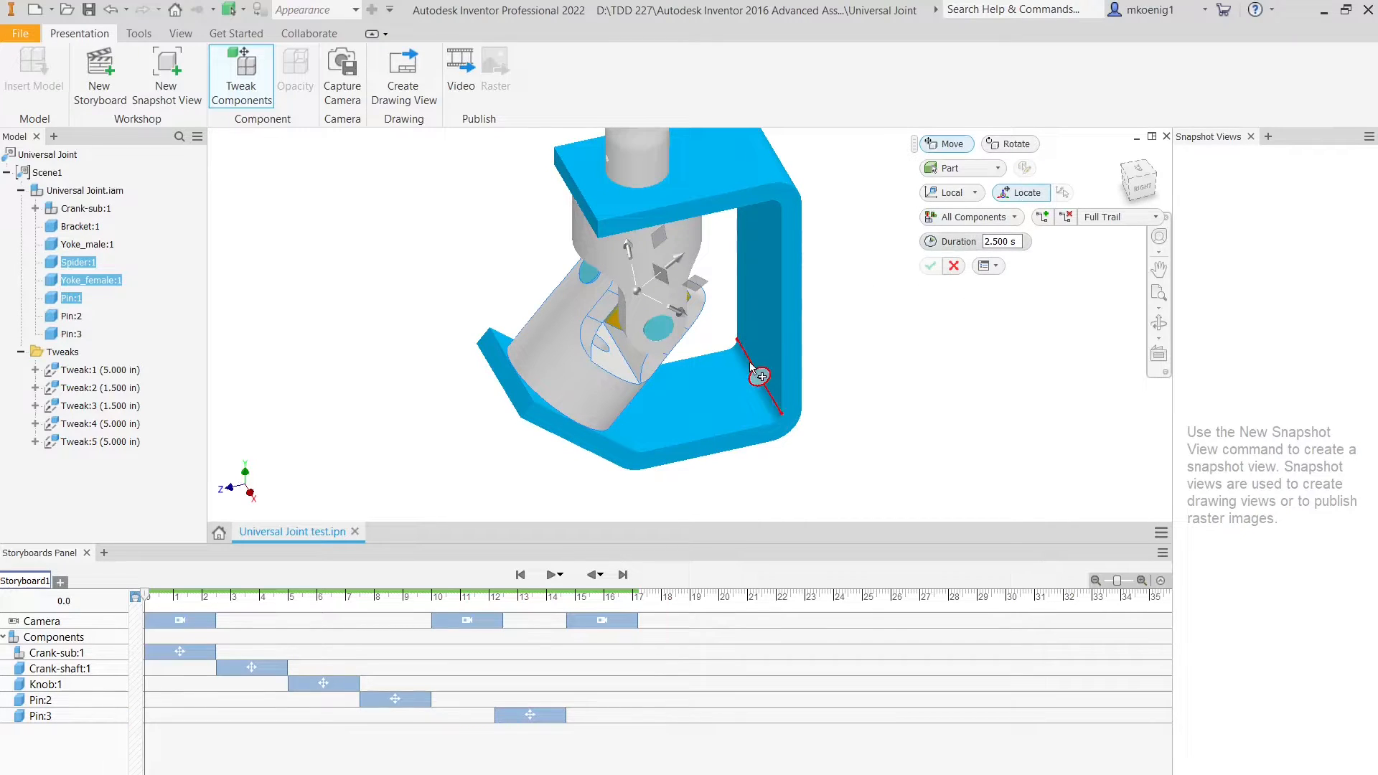
pyautogui.scroll(-3, 542, 404)
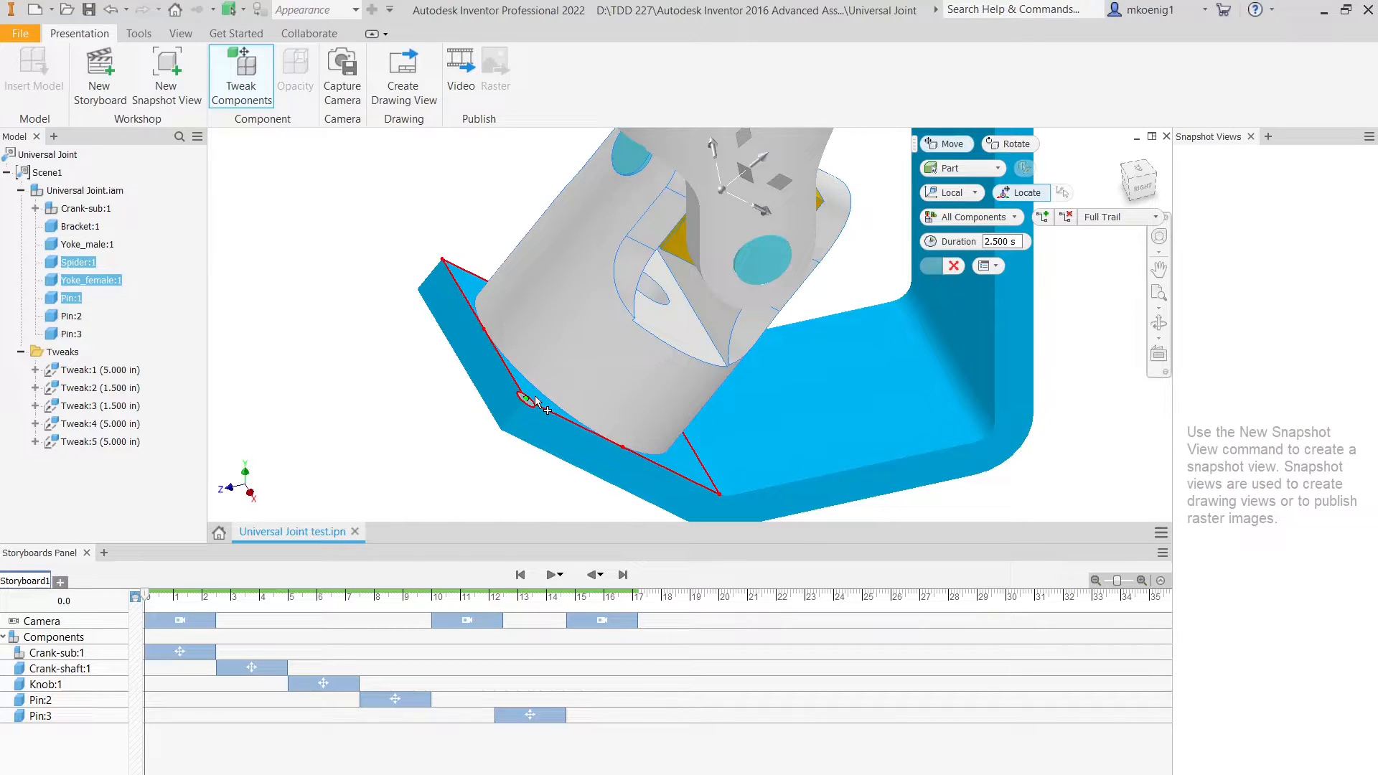
pyautogui.moveTo(535, 399)
pyautogui.keyDown('shift'); pyautogui.moveTo(423, 413); pyautogui.dragTo(407, 417, button='middle'); pyautogui.keyUp('shift')
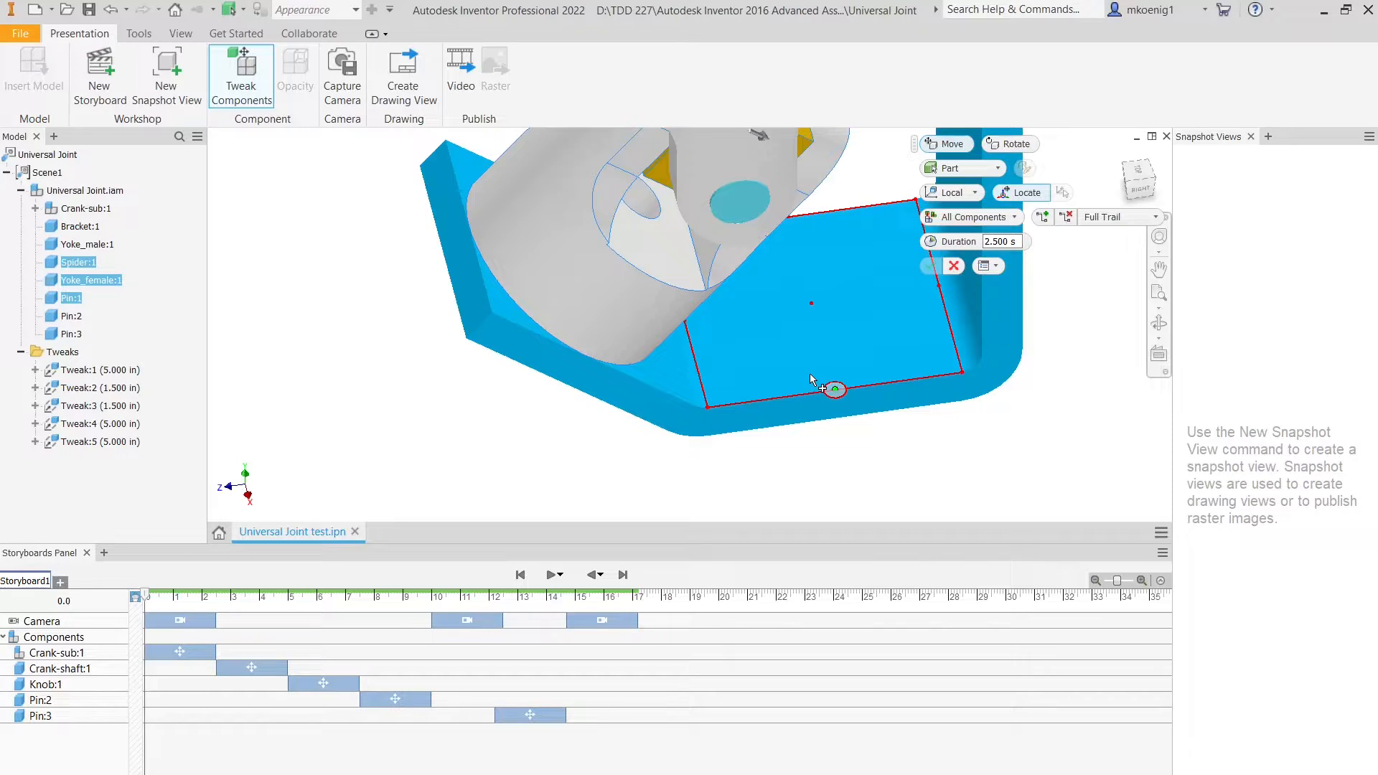
pyautogui.click(506, 313)
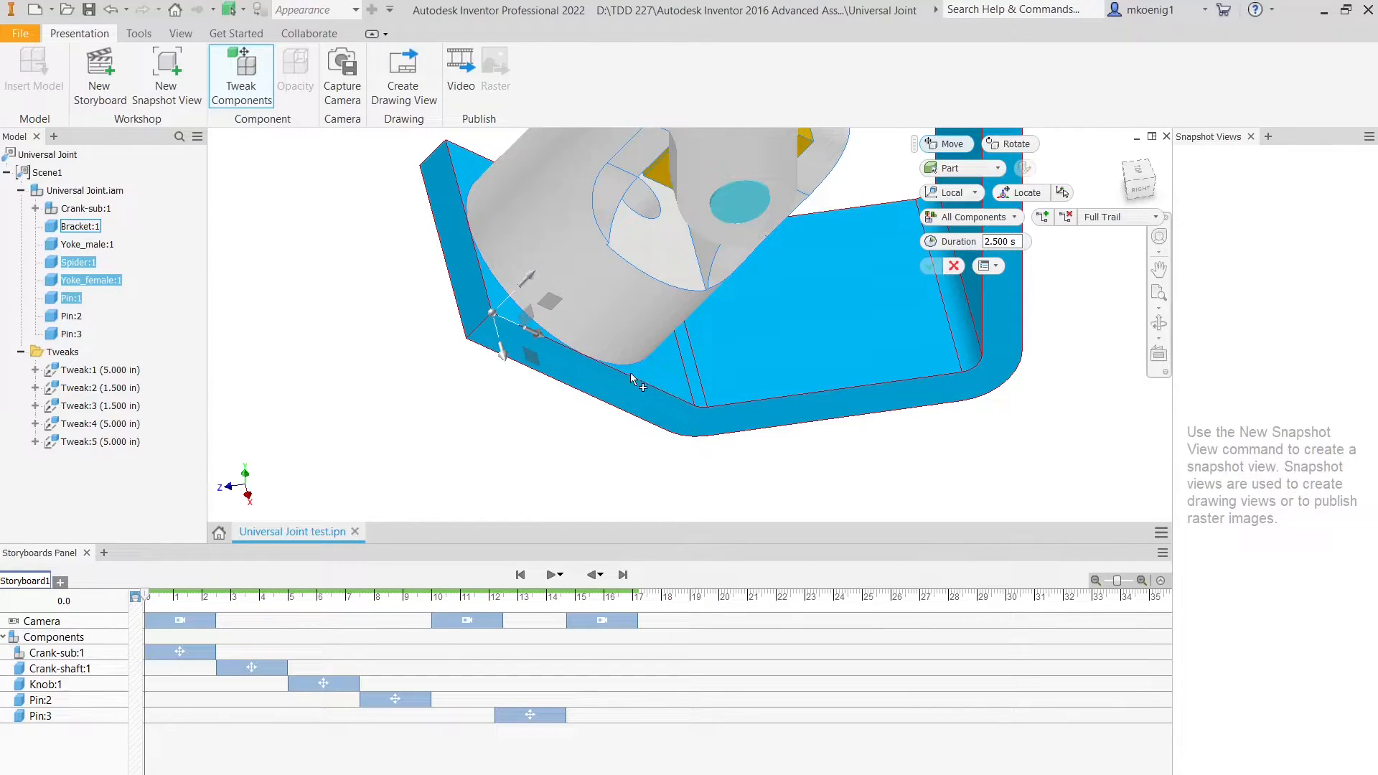
# Step: Try to move the selected female yoke, spider and pin about -4.37 in along the triad's Y axis from the storyboard's beginning
pyautogui.scroll(-3, 631, 378)
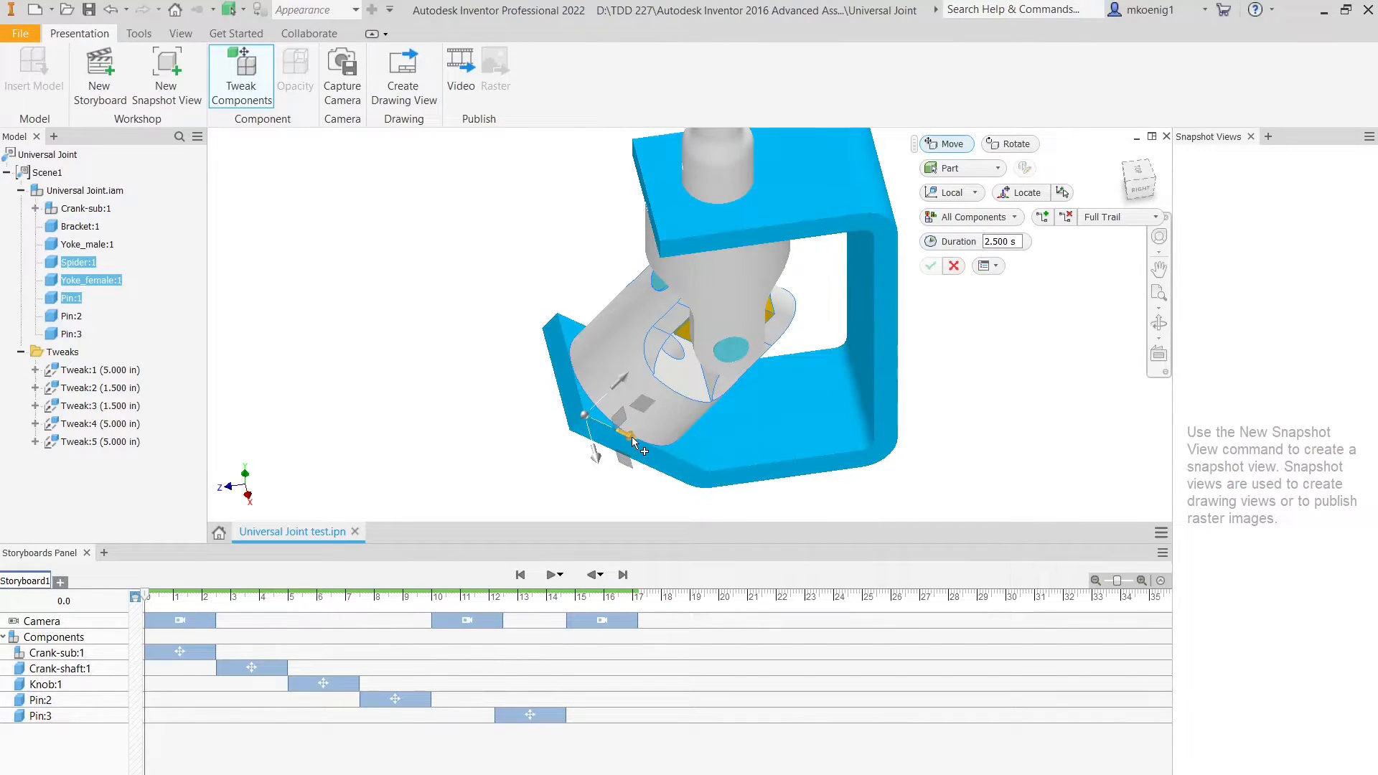
pyautogui.moveTo(631, 448); pyautogui.dragTo(355, 304)
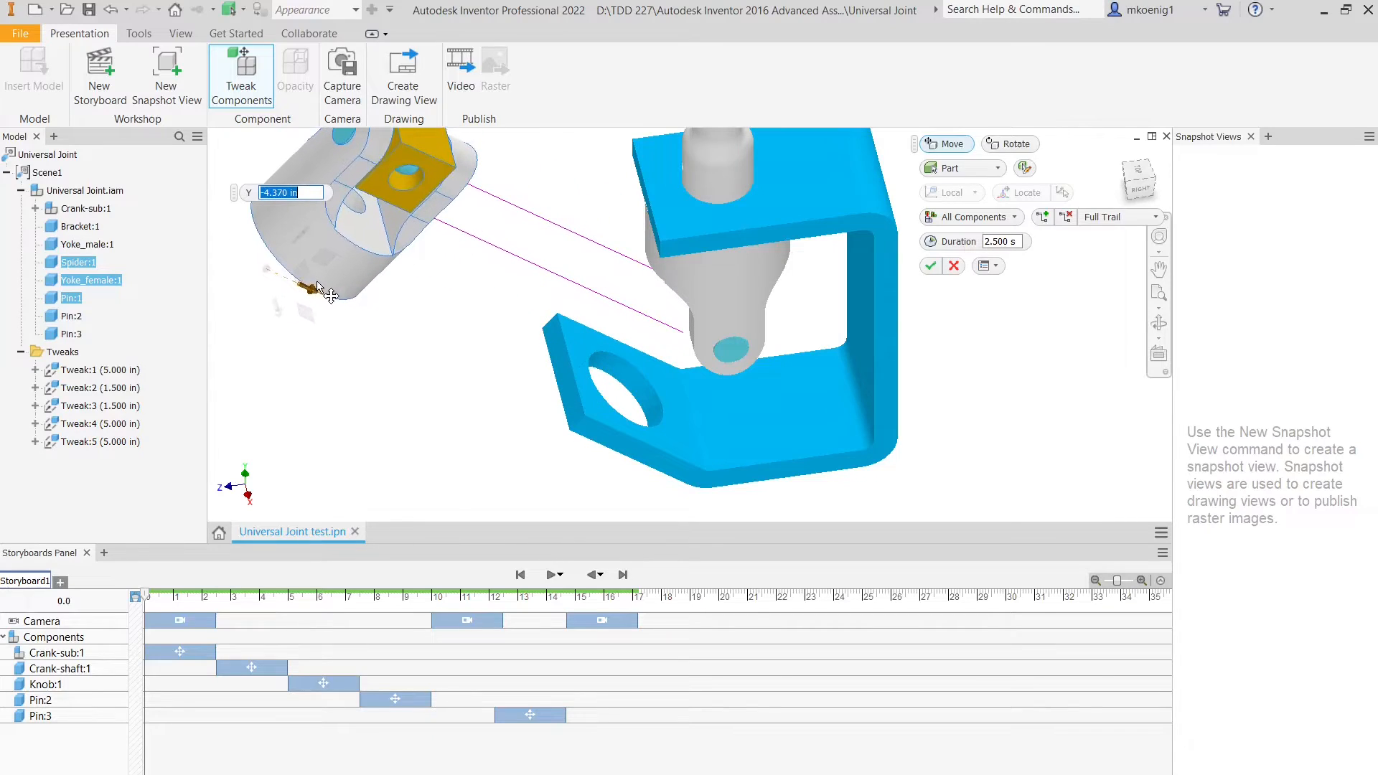
pyautogui.scroll(-5, 608, 406)
pyautogui.moveTo(609, 405)
pyautogui.keyDown('shift'); pyautogui.mouseDown(button='middle')
pyautogui.moveTo(626, 379)
pyautogui.moveTo(619, 394)
pyautogui.mouseUp(button='middle'); pyautogui.keyUp('shift')
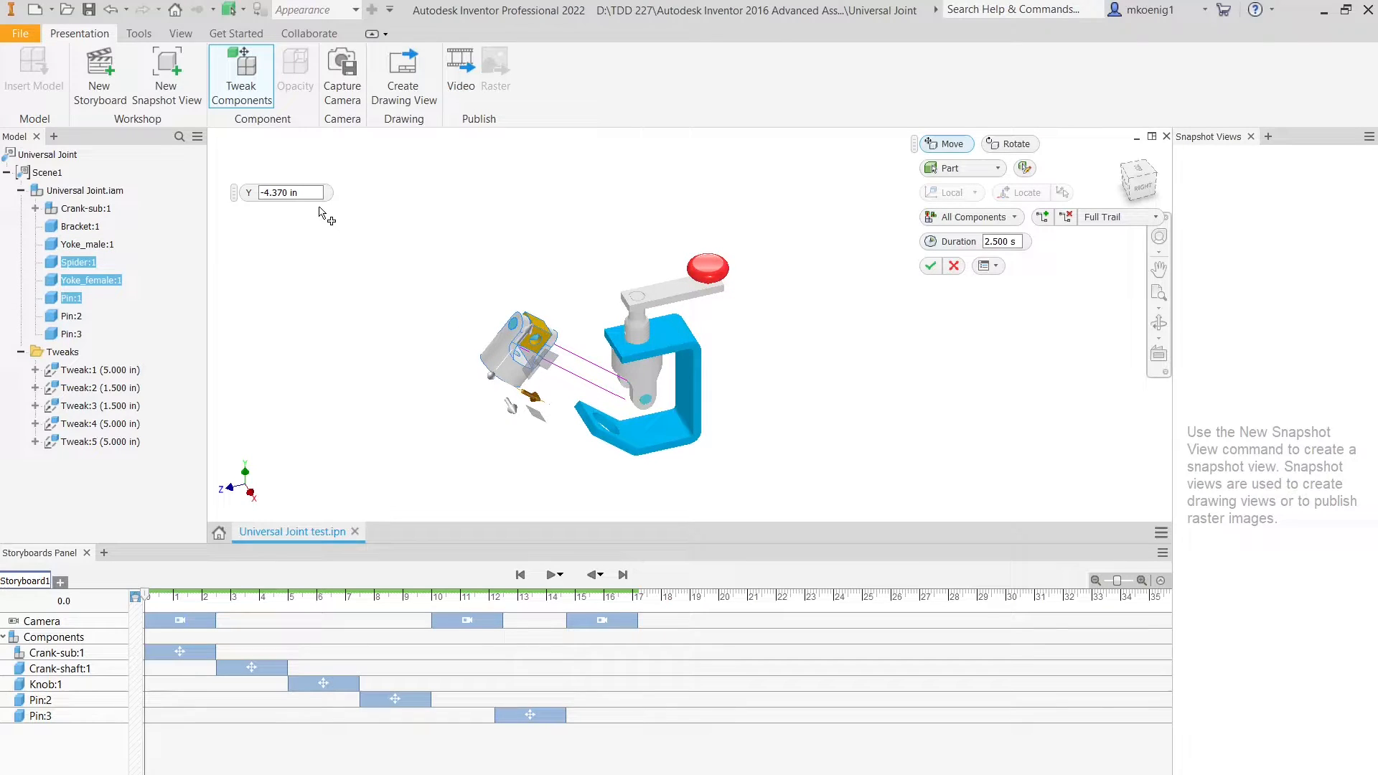
pyautogui.click(1126, 170)
pyautogui.scroll(3, 749, 384)
pyautogui.moveTo(750, 384); pyautogui.dragTo(724, 403, button='middle')
pyautogui.scroll(-3, 730, 375)
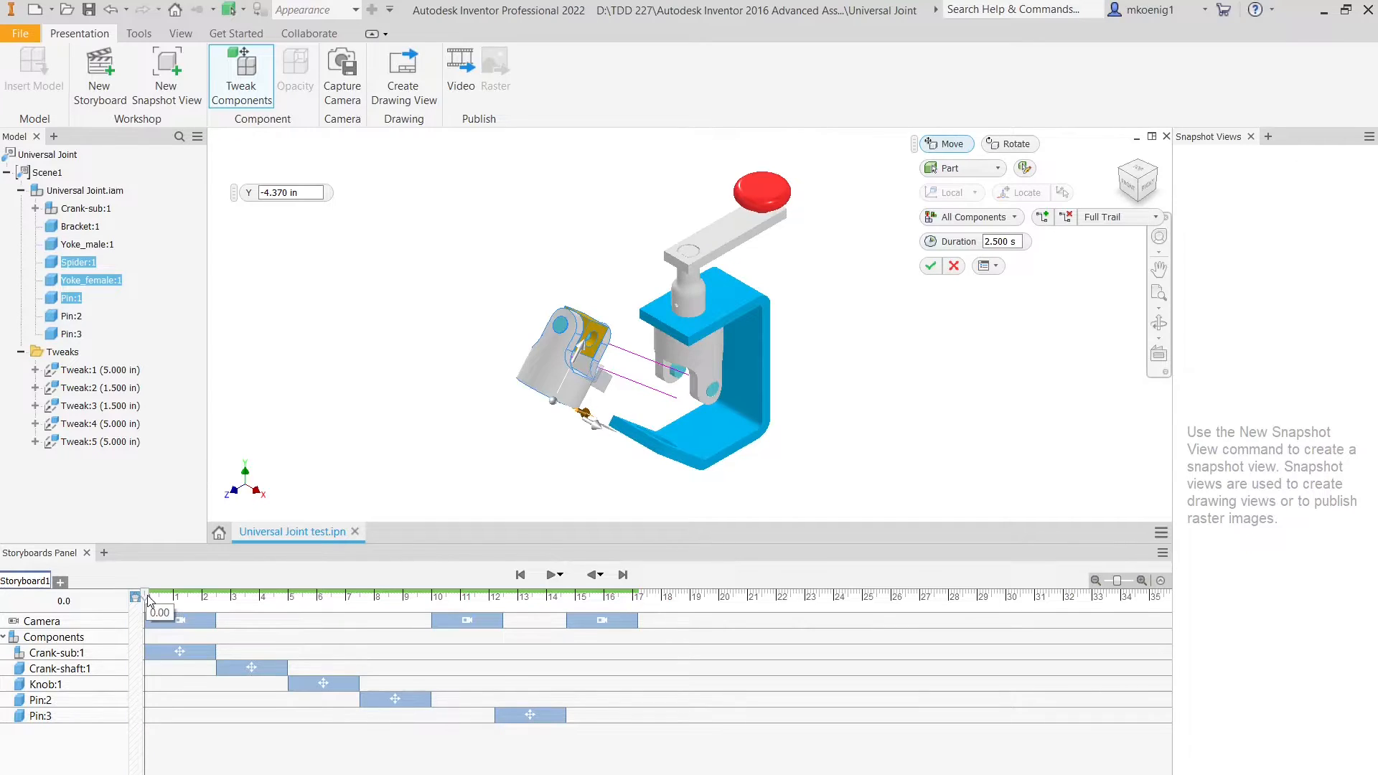
pyautogui.click(112, 12)
# Step: Start a component tweak at 17.2 s on the storyboard with Spider:1, Yoke_female:1 and Pin:1 selected
pyautogui.scroll(-2, 723, 416)
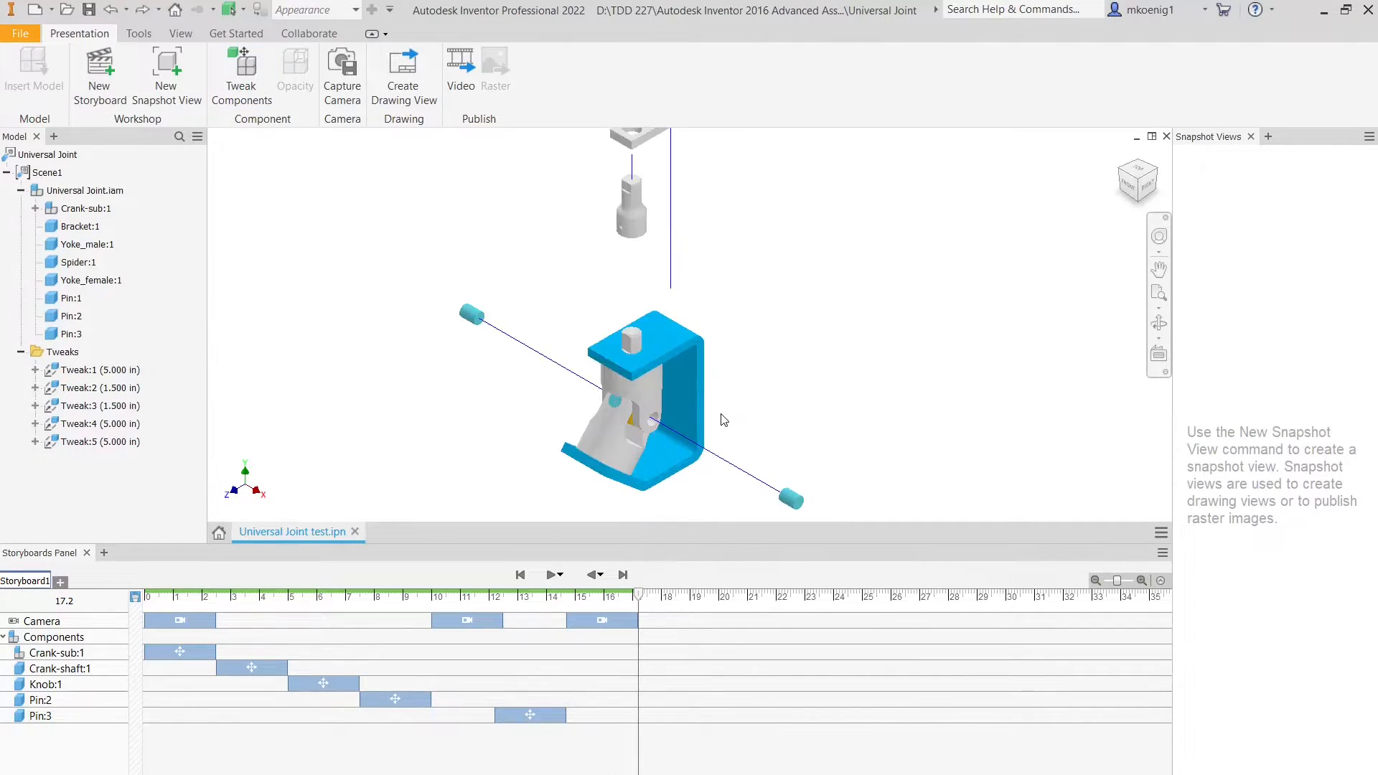
pyautogui.scroll(-2, 701, 350)
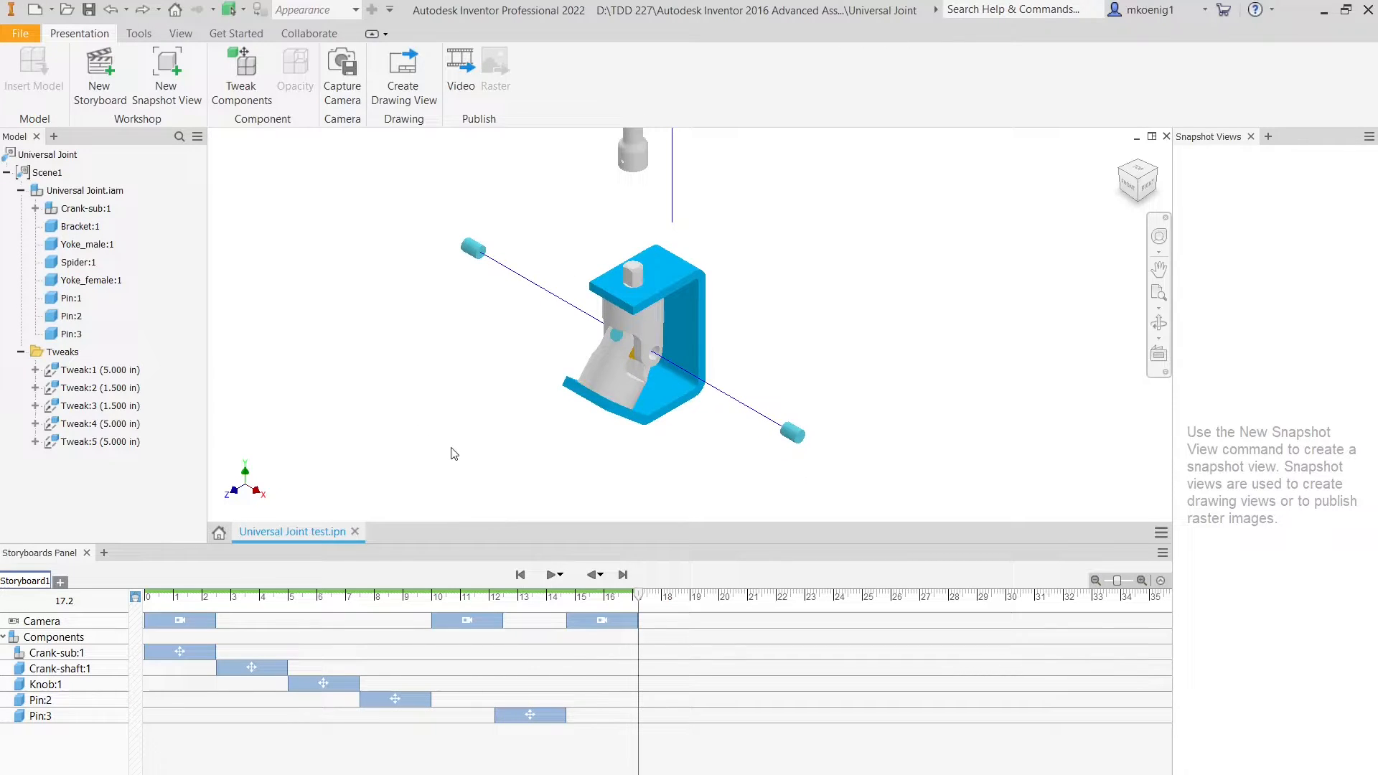
pyautogui.click(242, 76)
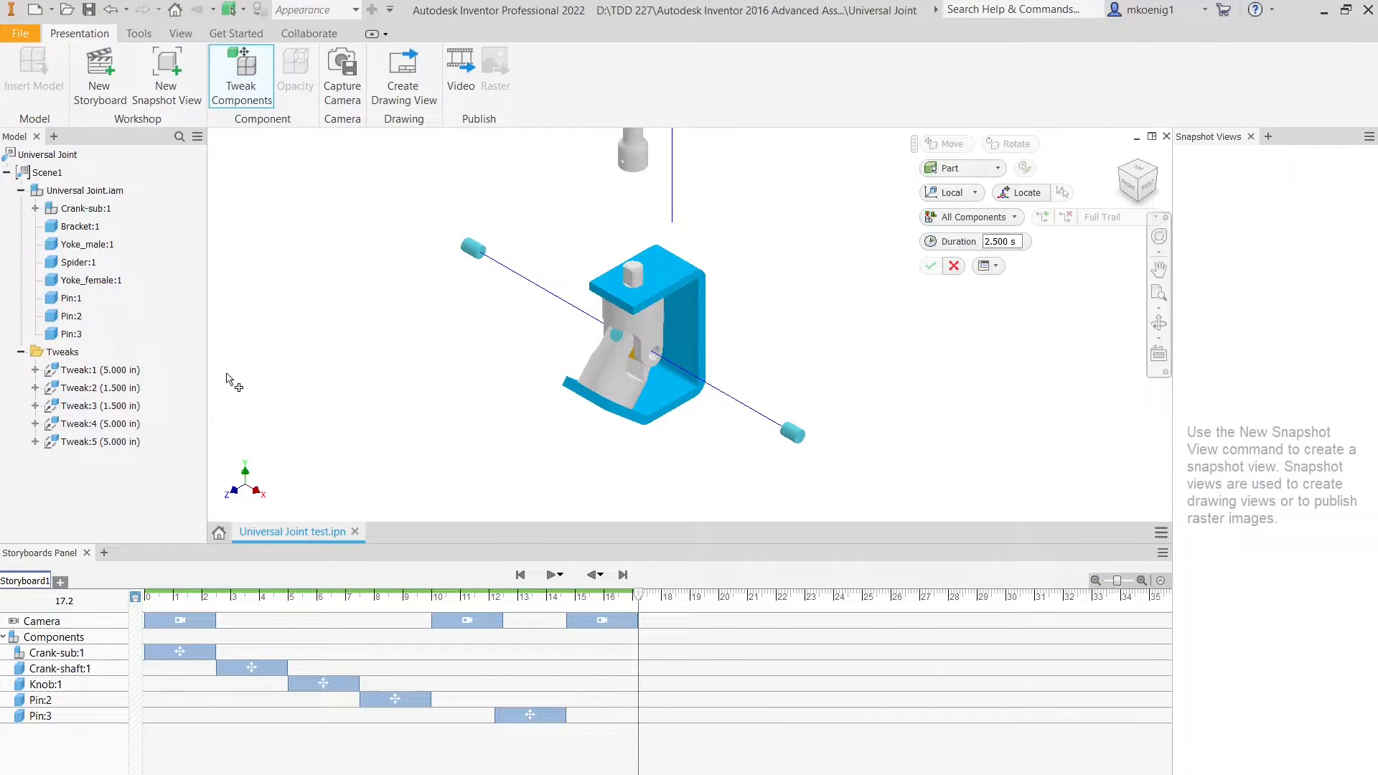
pyautogui.click(81, 263)
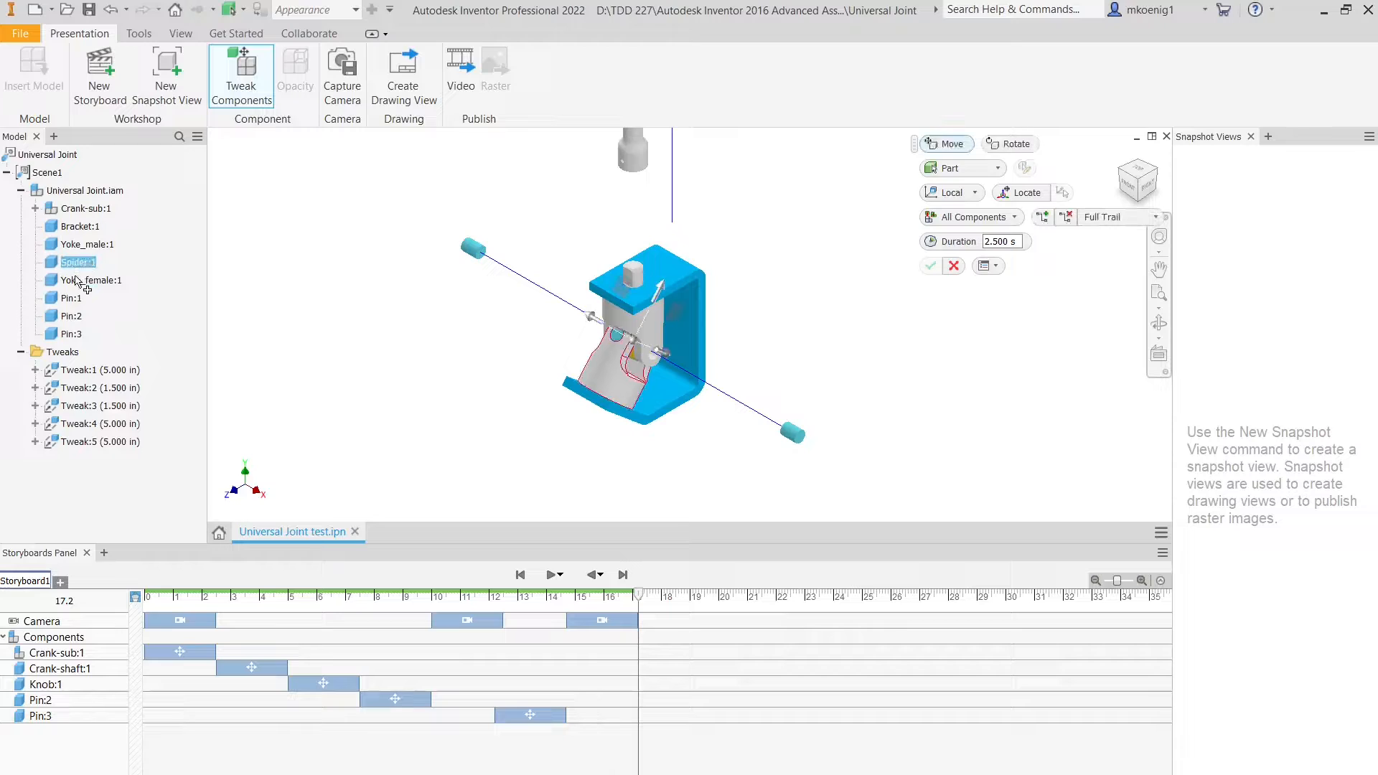
pyautogui.keyDown('ctrl'); pyautogui.click(79, 281); pyautogui.keyUp('ctrl')
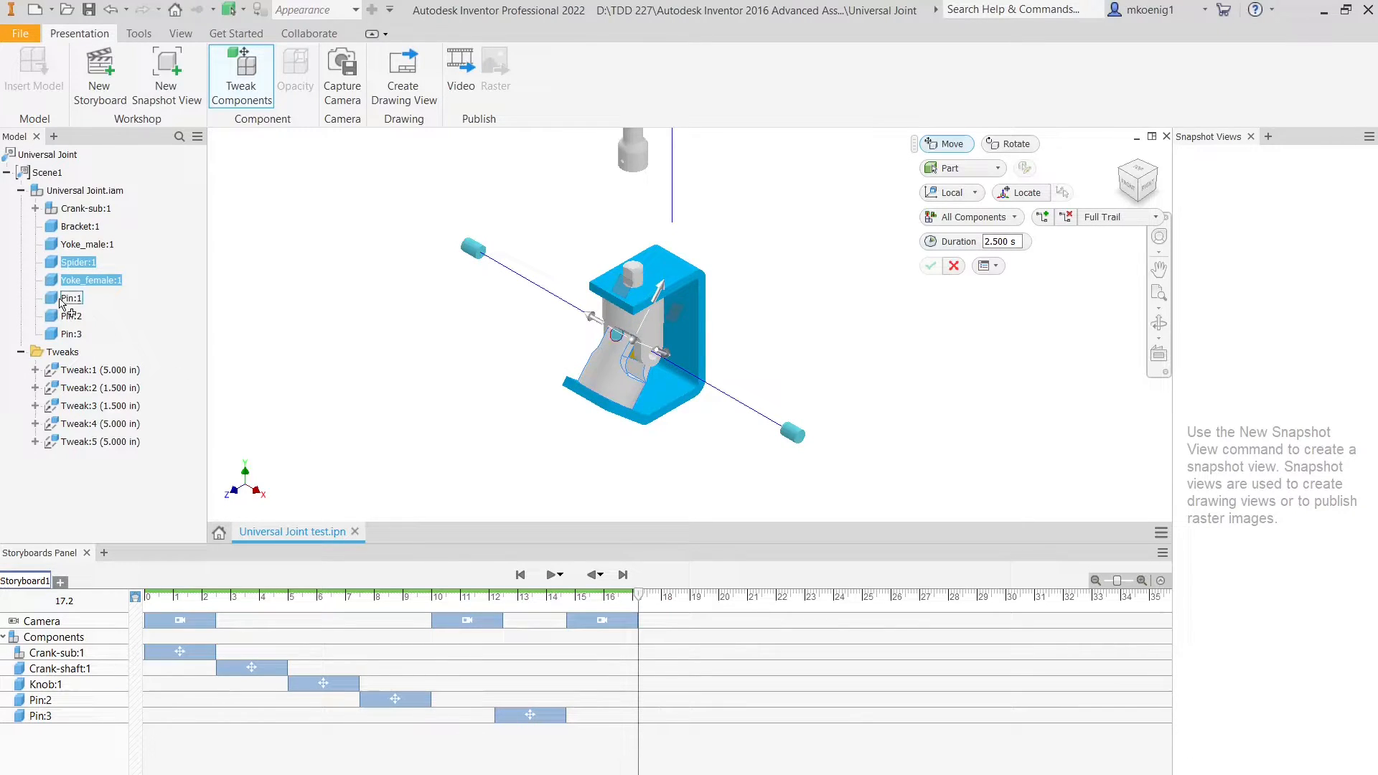
# Step: Relocate the tweak triad onto the bracket's angled lower flange for the selected spider, female yoke and pin
pyautogui.click(1020, 193)
pyautogui.keyDown('shift'); pyautogui.moveTo(601, 432); pyautogui.dragTo(626, 372, button='middle'); pyautogui.keyUp('shift')
pyautogui.scroll(-5, 590, 396)
pyautogui.click(584, 364)
pyautogui.scroll(5, 600, 371)
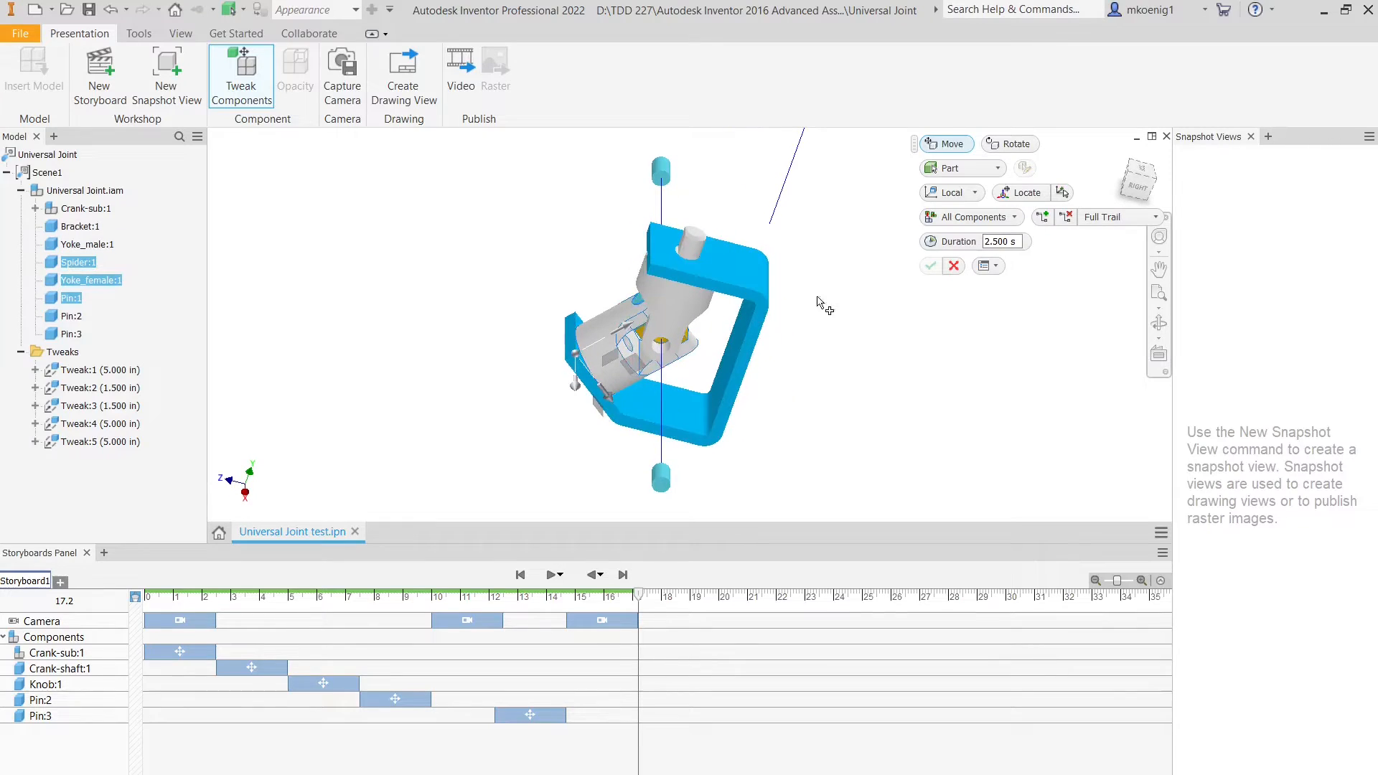
# Step: Move the selected spider, female yoke and pin -5 in along the triad's Y axis and accept the tweak
pyautogui.click(1120, 156)
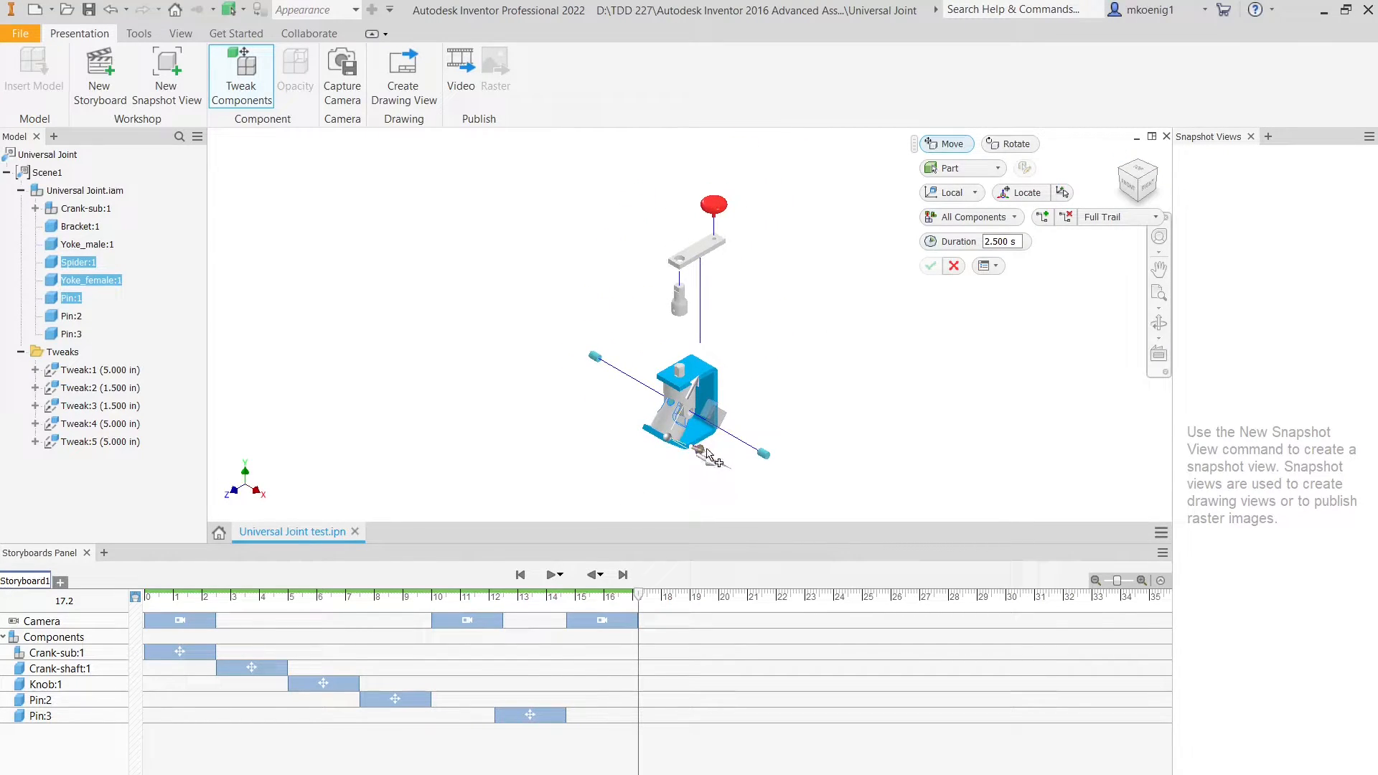
pyautogui.moveTo(701, 454); pyautogui.dragTo(581, 416)
pyautogui.moveTo(582, 416); pyautogui.dragTo(580, 345, button='middle')
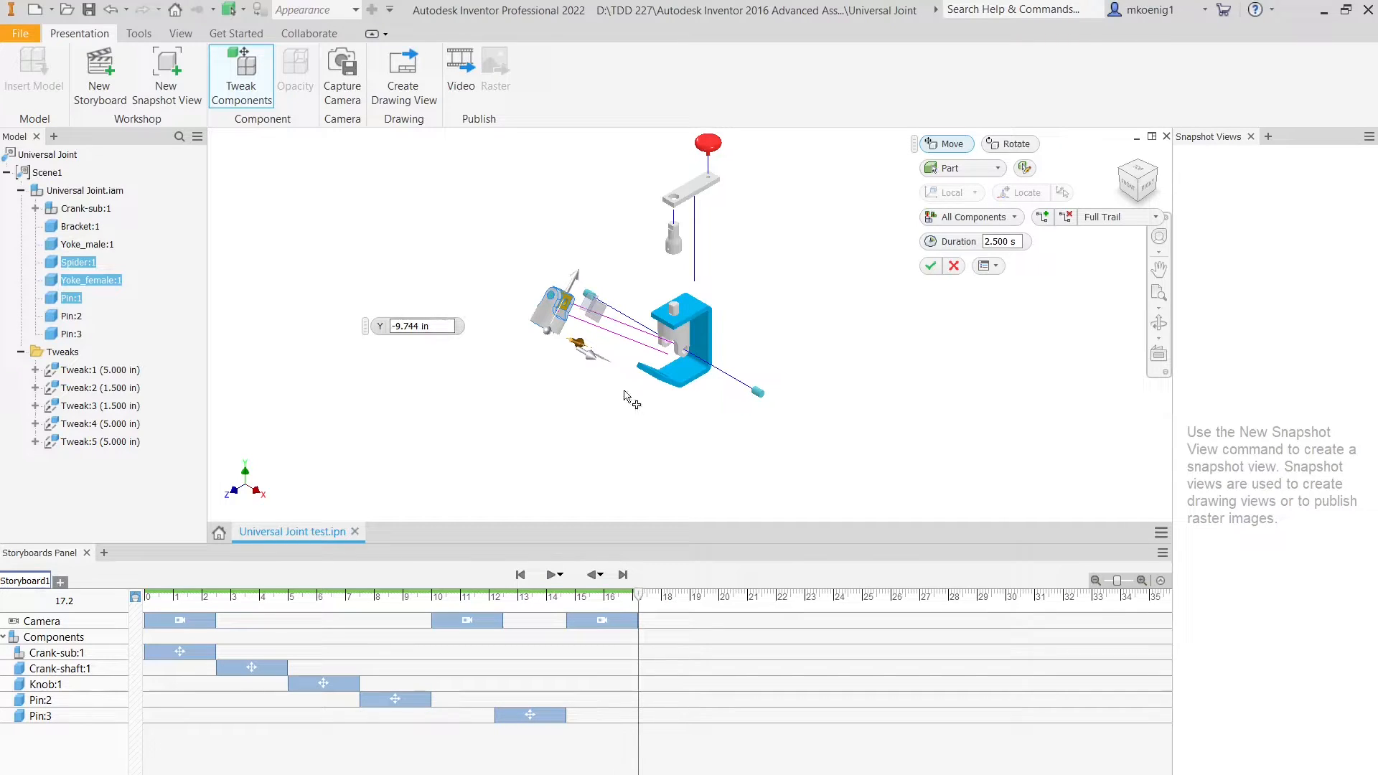
pyautogui.keyDown('shift'); pyautogui.moveTo(630, 403); pyautogui.dragTo(654, 431, button='middle'); pyautogui.keyUp('shift')
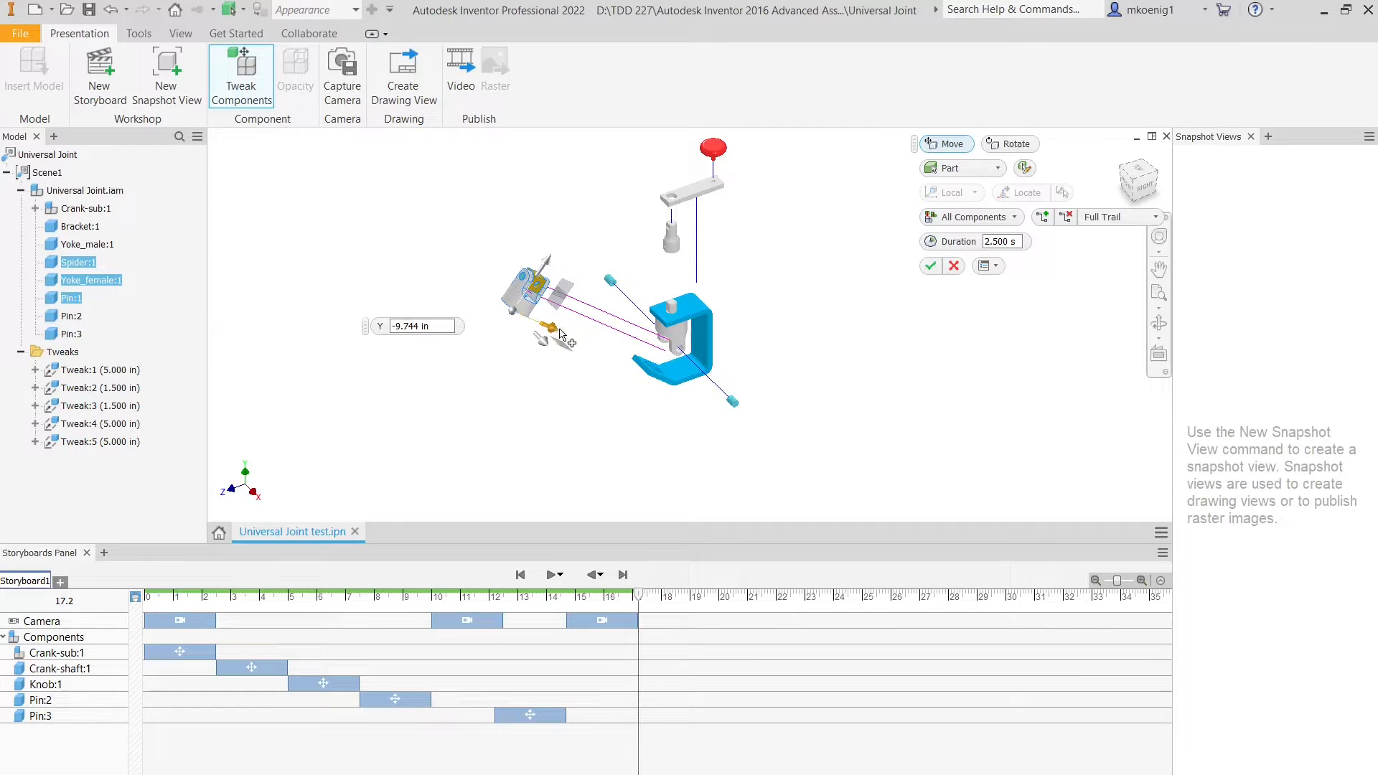
pyautogui.moveTo(562, 334); pyautogui.dragTo(635, 362)
pyautogui.moveTo(639, 391)
pyautogui.keyDown('shift'); pyautogui.mouseDown(button='middle')
pyautogui.moveTo(614, 381)
pyautogui.moveTo(633, 396)
pyautogui.mouseUp(button='middle'); pyautogui.keyUp('shift')
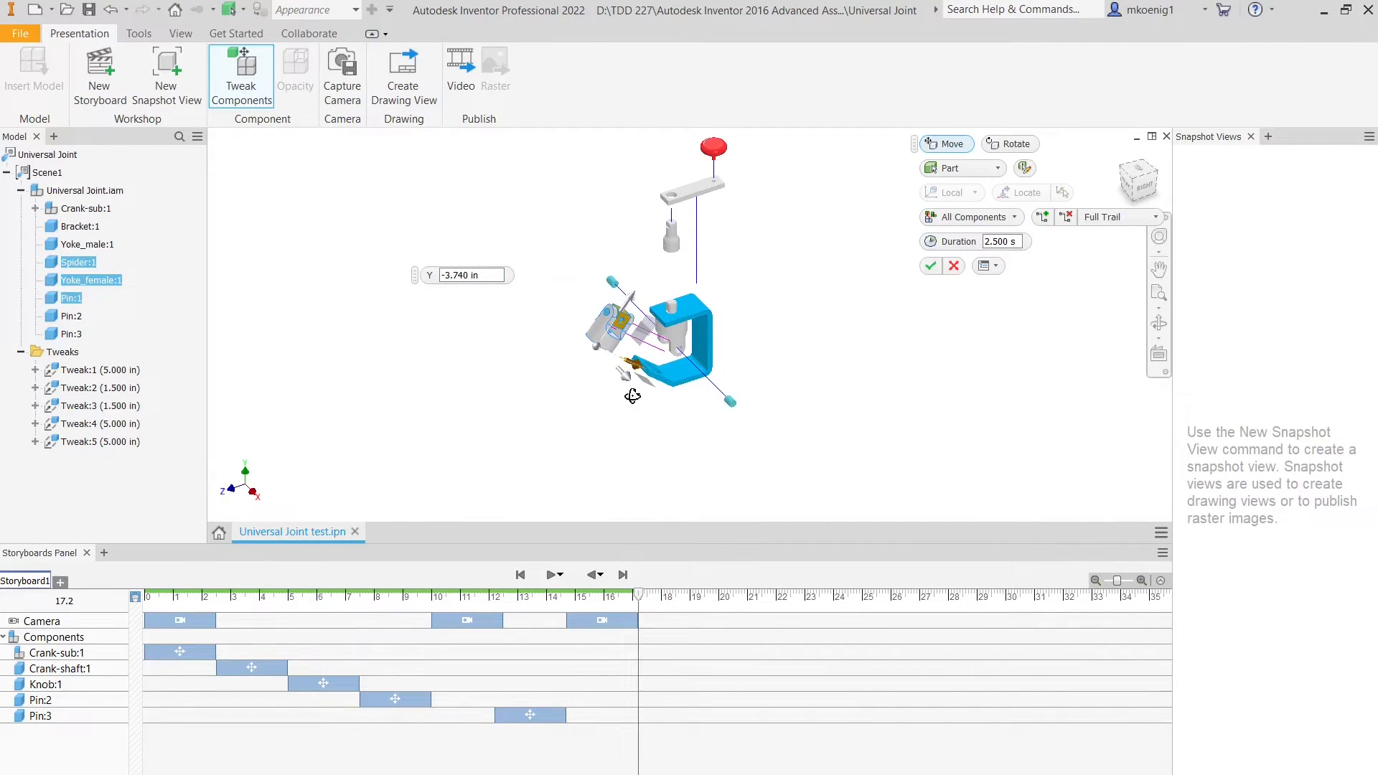
pyautogui.click(1125, 168)
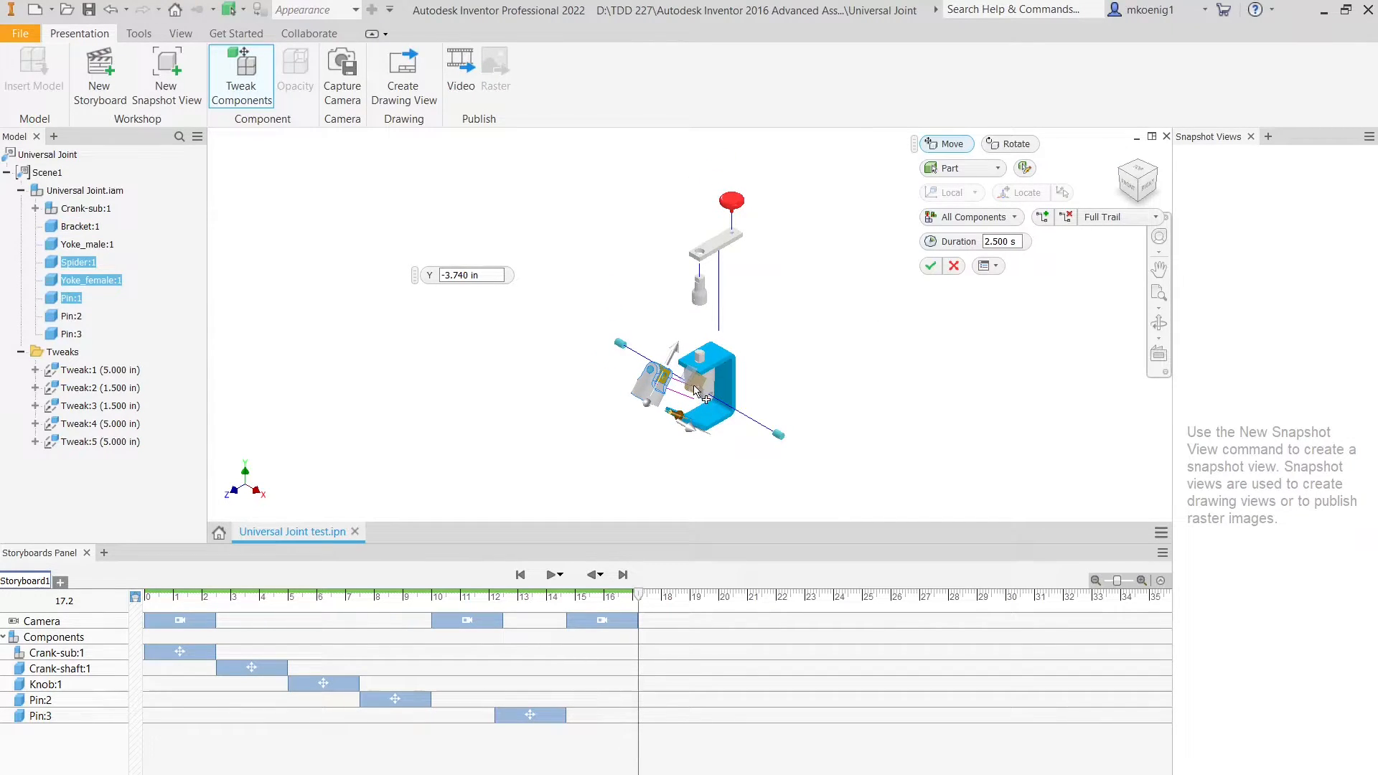
pyautogui.moveTo(496, 276); pyautogui.dragTo(433, 263)
pyautogui.write('-4')
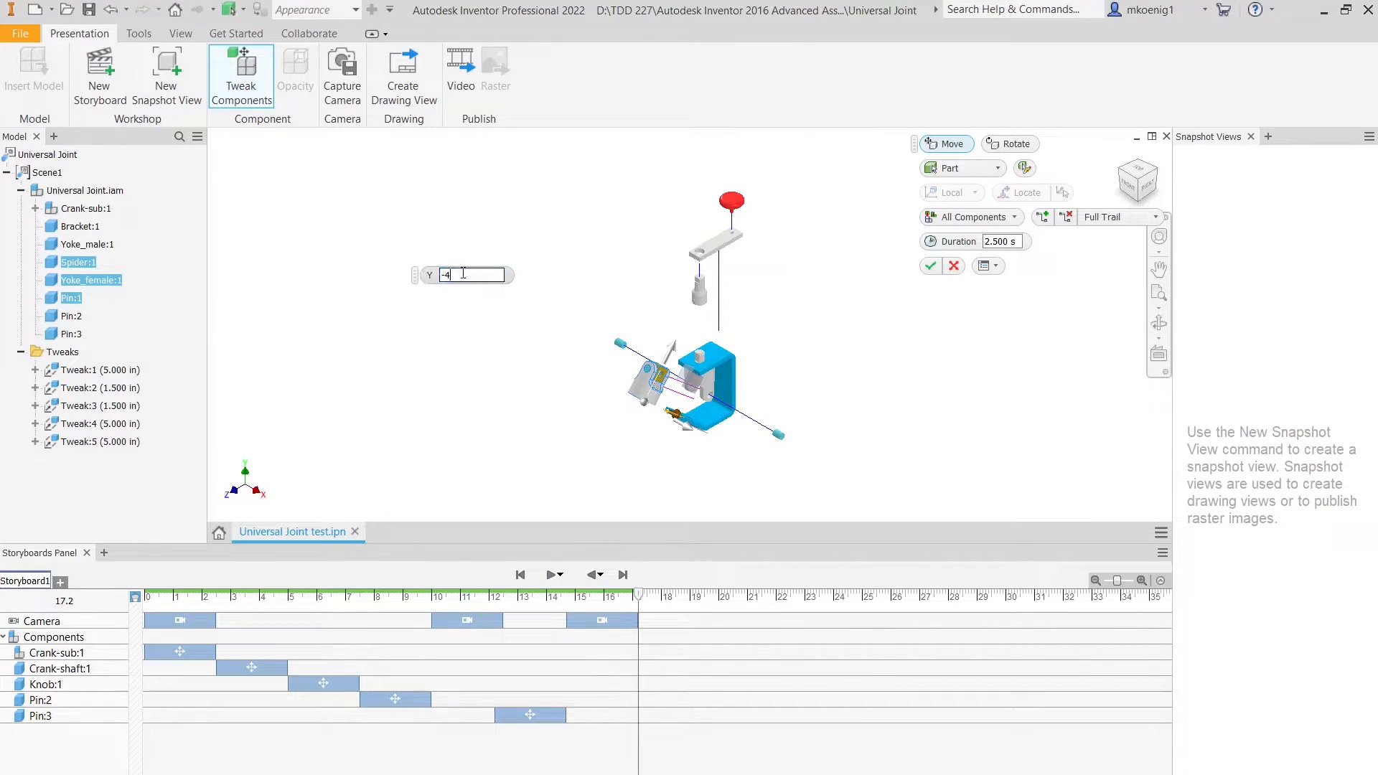
pyautogui.write('-5')
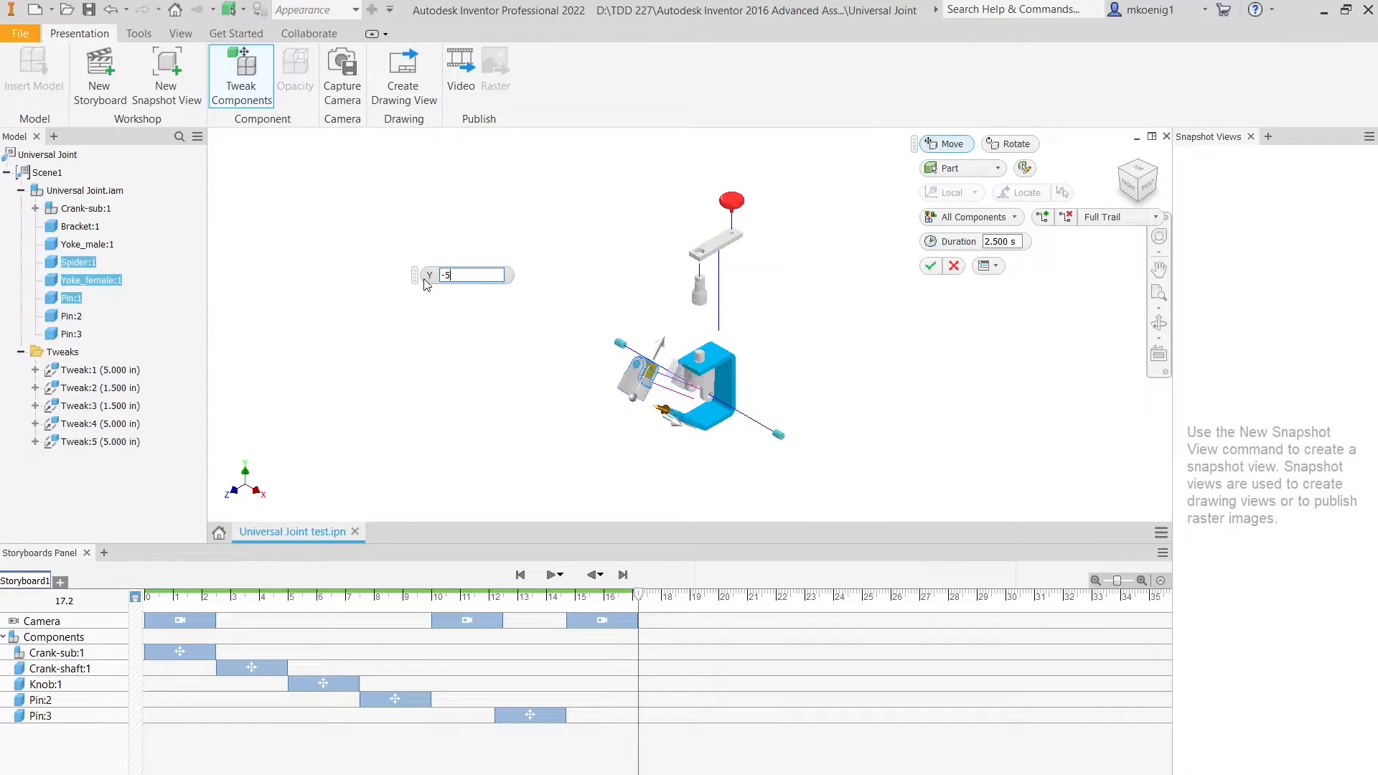
pyautogui.click(930, 270)
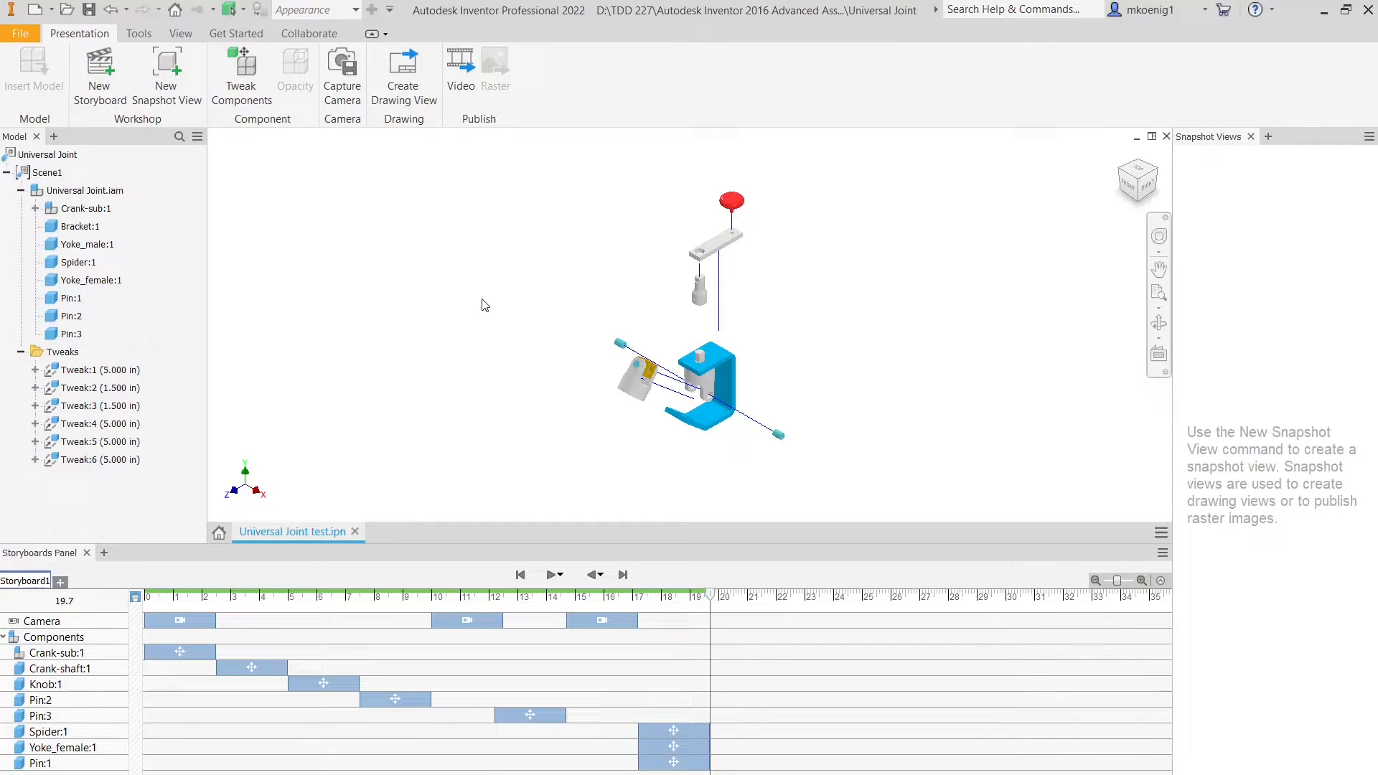
# Step: Add a second tweak moving Spider:1, Yoke_female:1 and Pin:1 together about -4.06 in along local Y
pyautogui.click(241, 75)
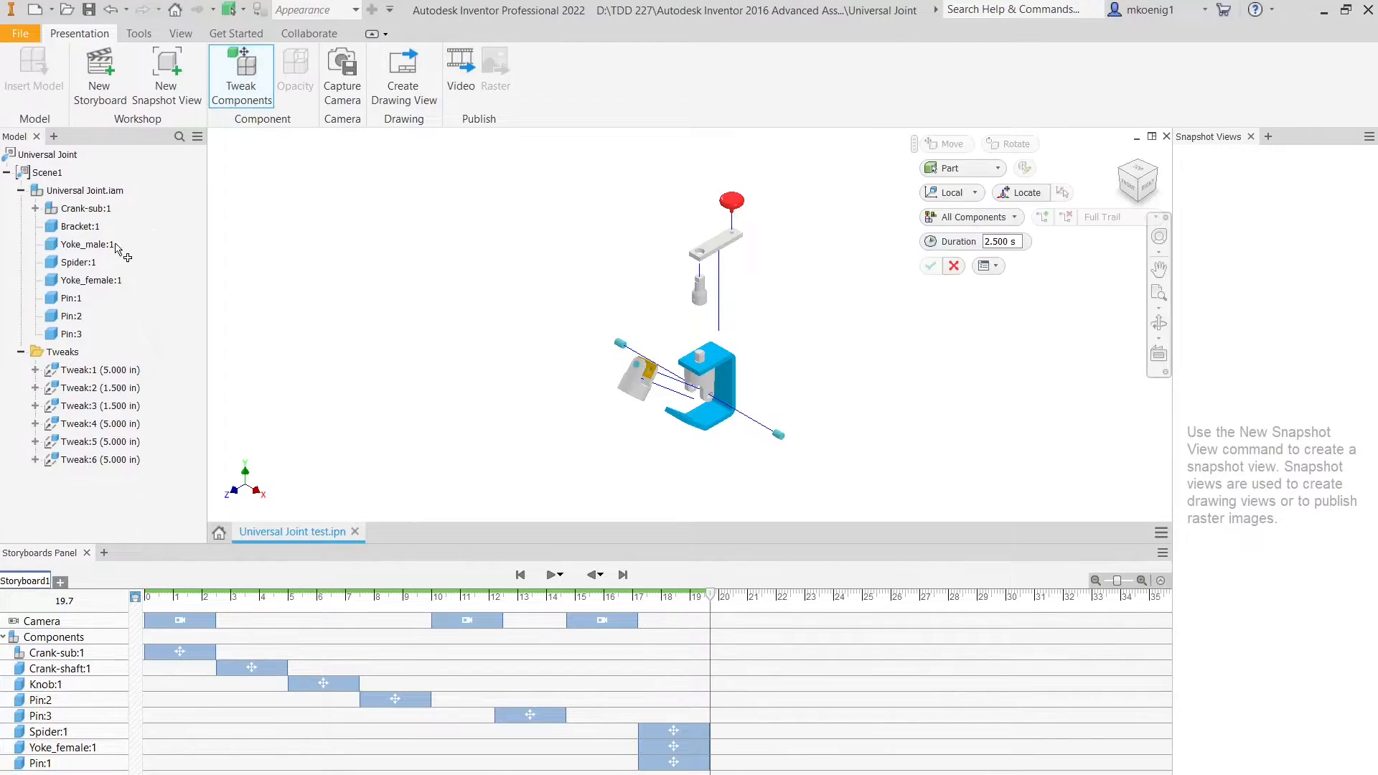
pyautogui.click(79, 263)
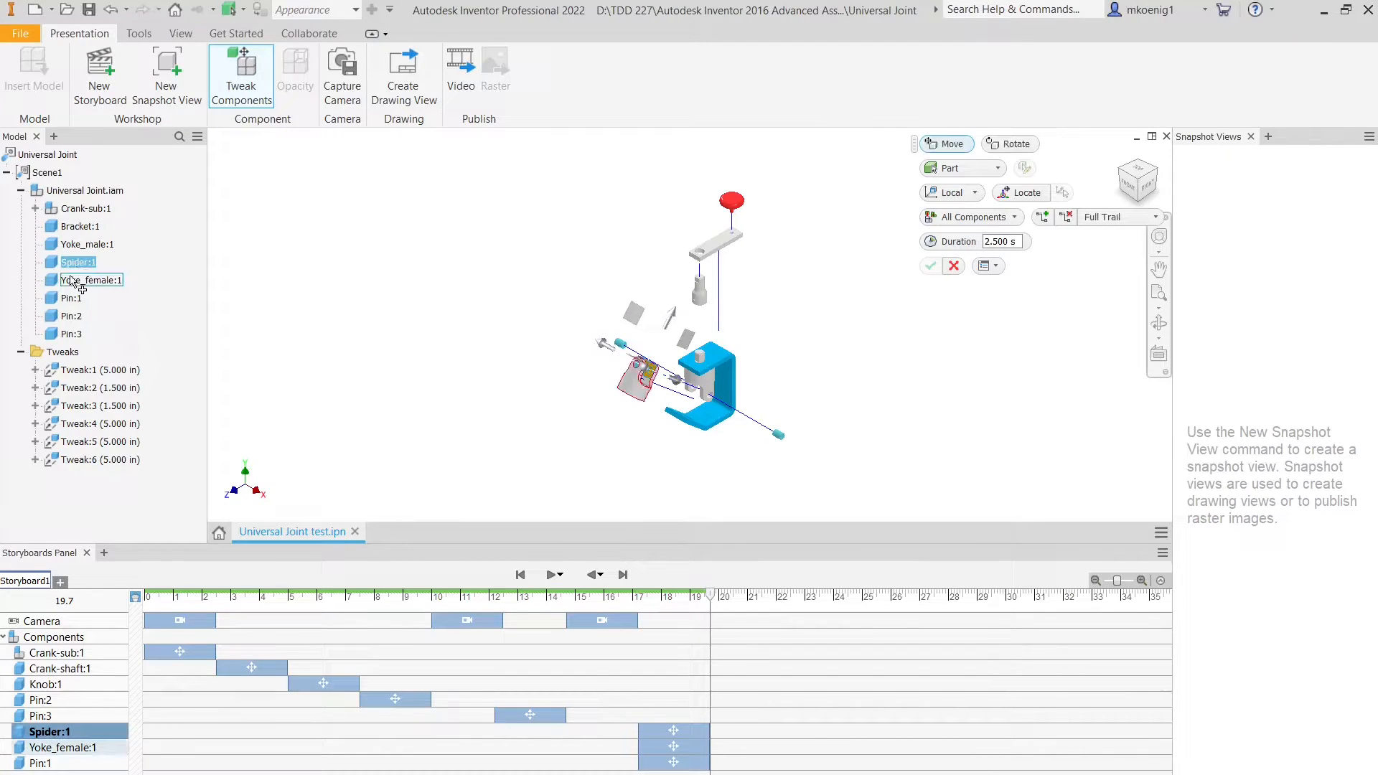
pyautogui.keyDown('ctrl'); pyautogui.click(89, 280); pyautogui.keyUp('ctrl')
pyautogui.keyDown('ctrl'); pyautogui.click(70, 297); pyautogui.keyUp('ctrl')
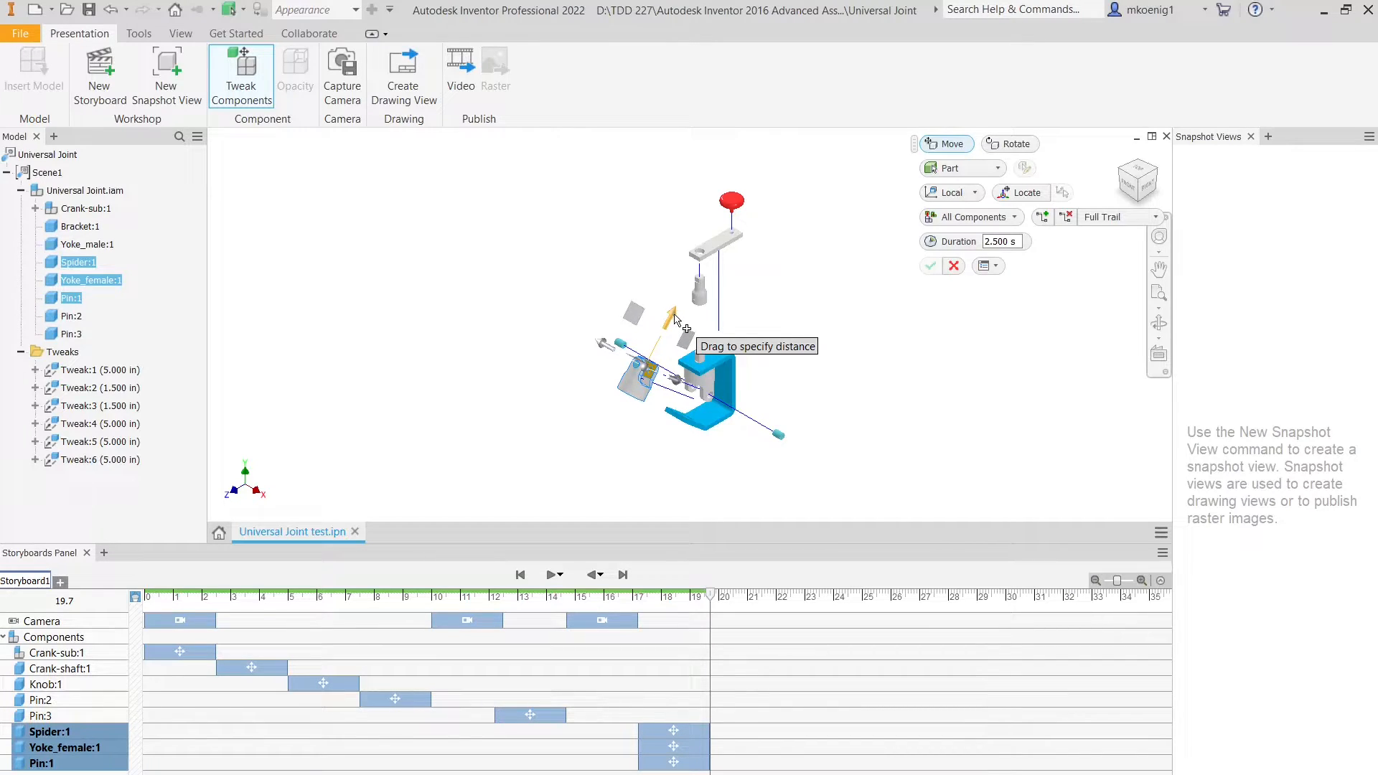
pyautogui.moveTo(674, 316); pyautogui.dragTo(642, 393)
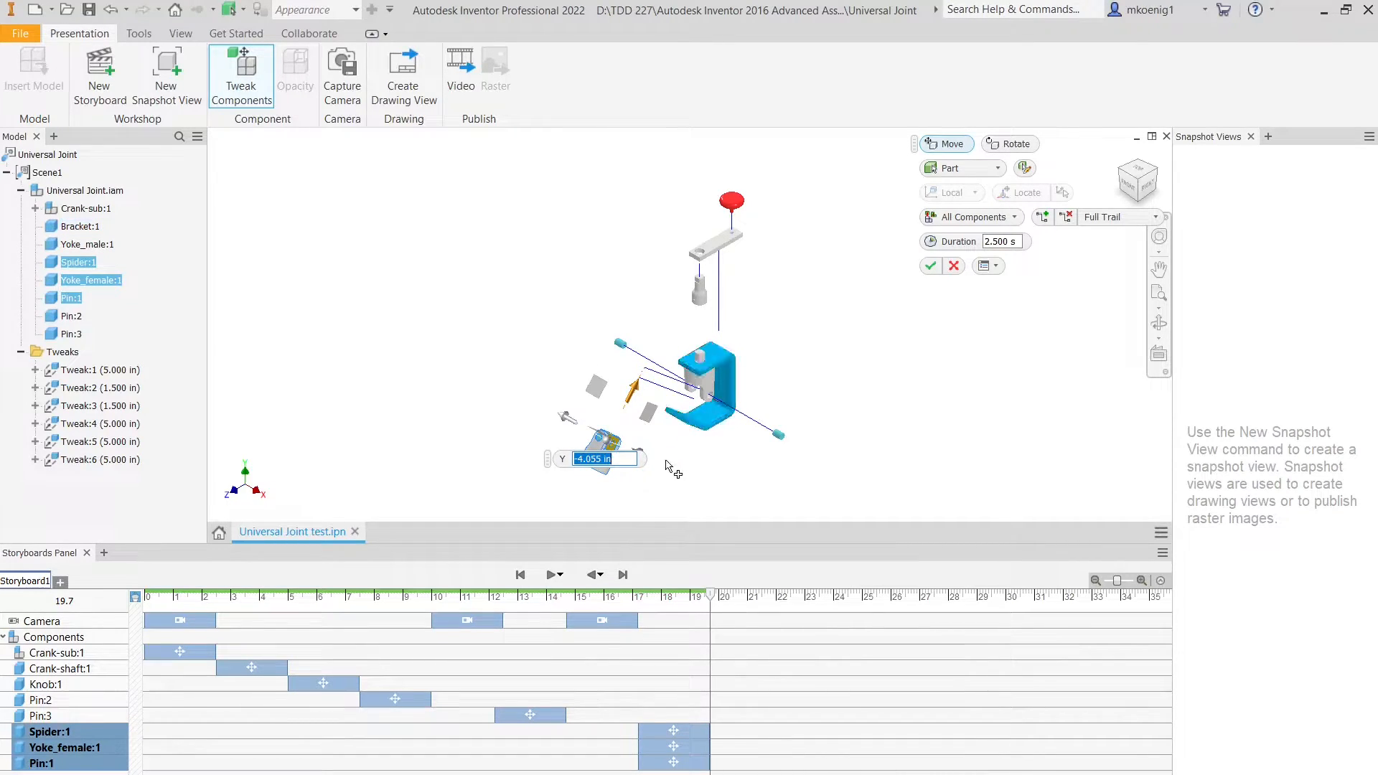
pyautogui.click(929, 266)
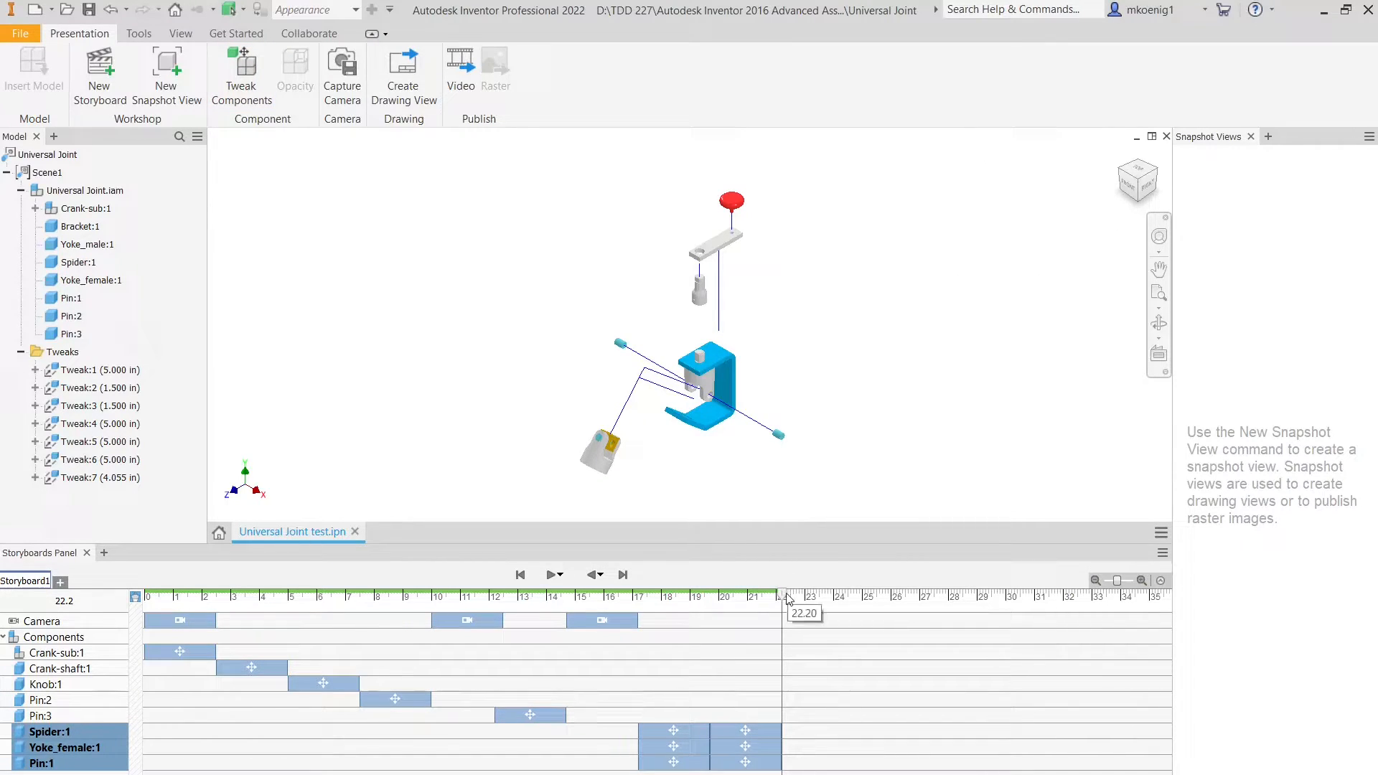
# Step: Review the storyboard animation from about 9.9 s and return to its end
pyautogui.moveTo(781, 599); pyautogui.dragTo(429, 618)
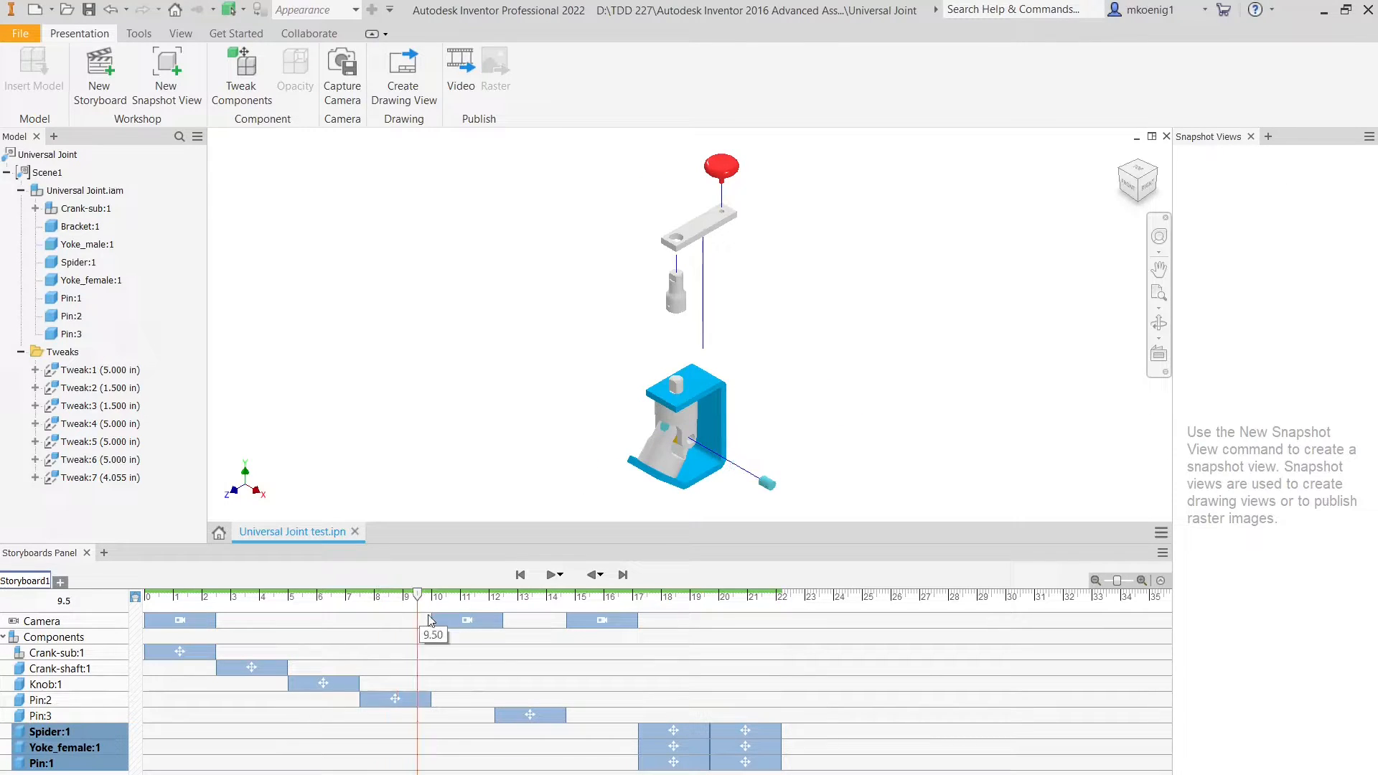
pyautogui.click(551, 577)
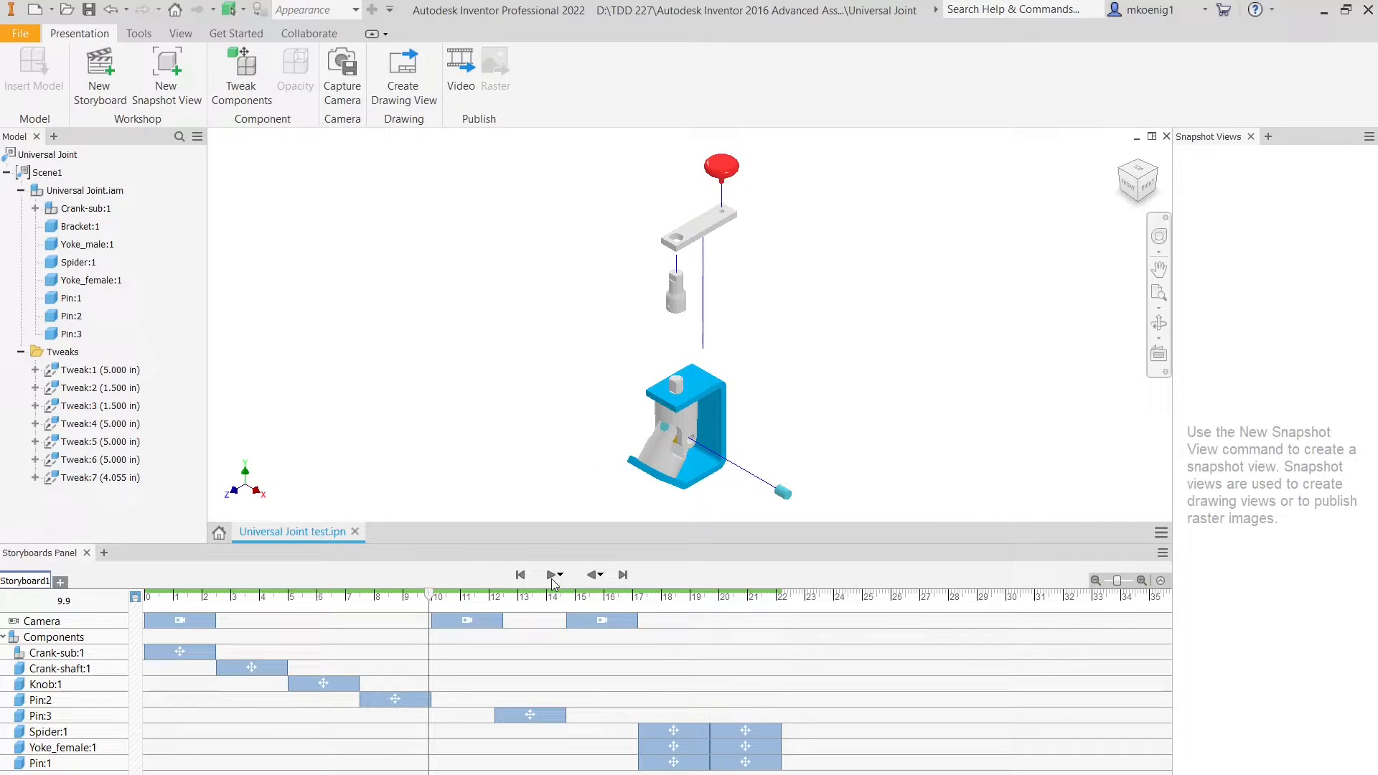
pyautogui.click(623, 574)
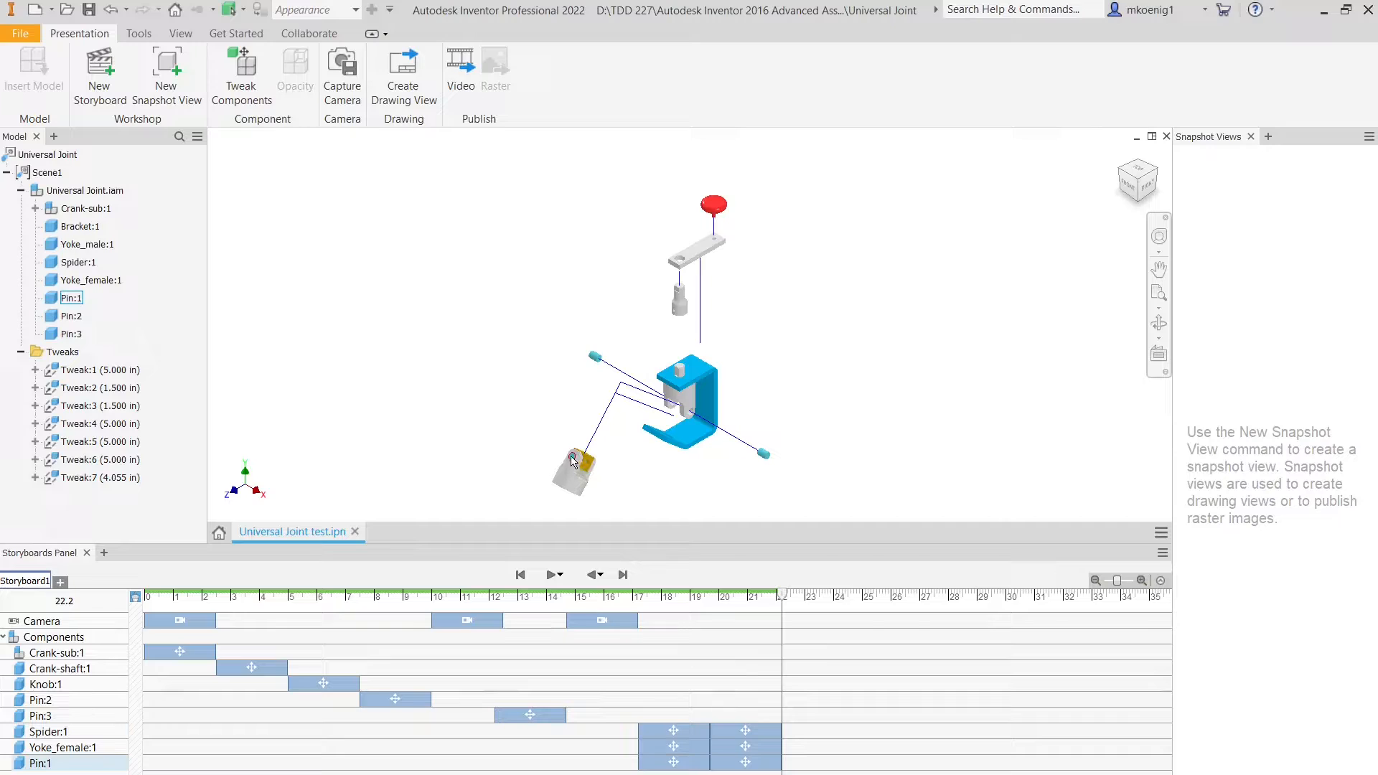
# Step: Add a tweak that pulls Pin:1 out of the female yoke by about -6.97 in along local Z
pyautogui.click(247, 76)
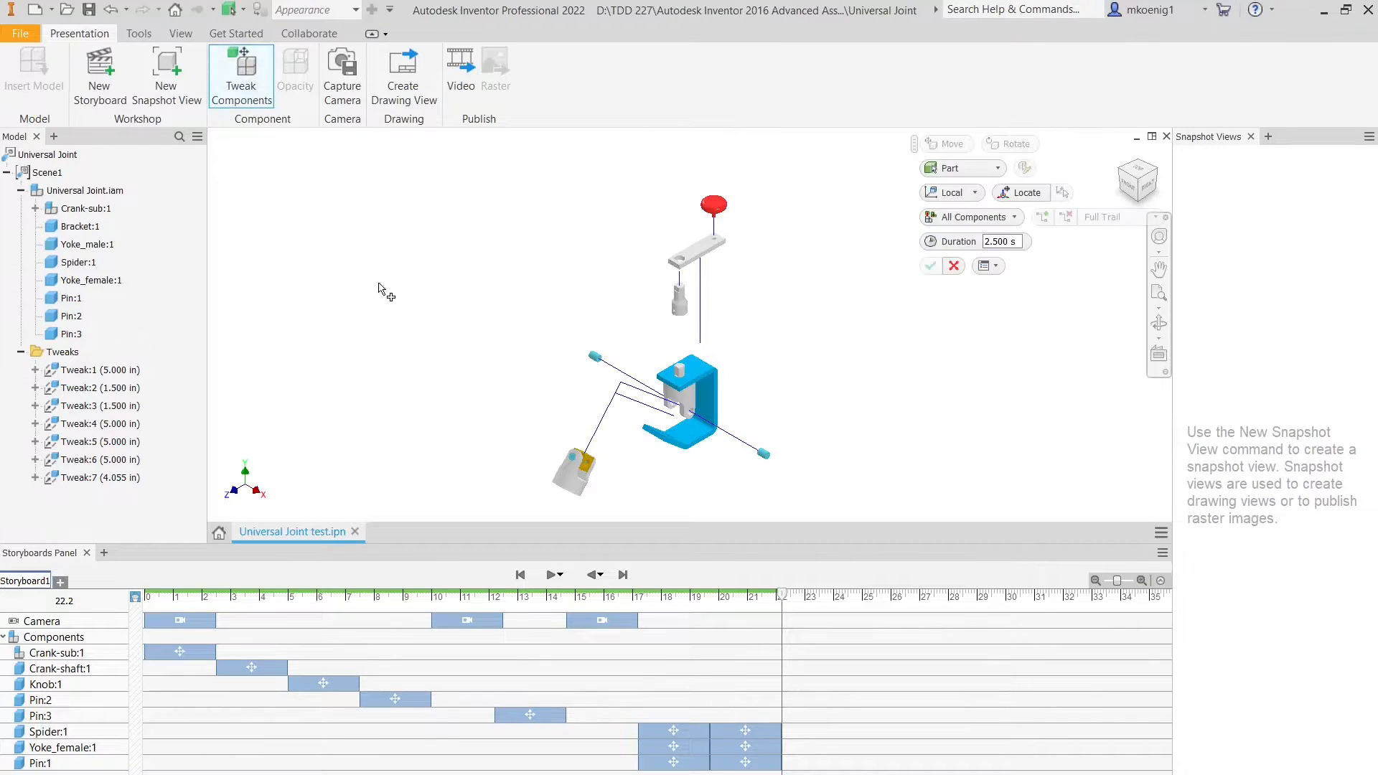
pyautogui.scroll(-5, 579, 441)
pyautogui.click(578, 436)
pyautogui.scroll(5, 578, 441)
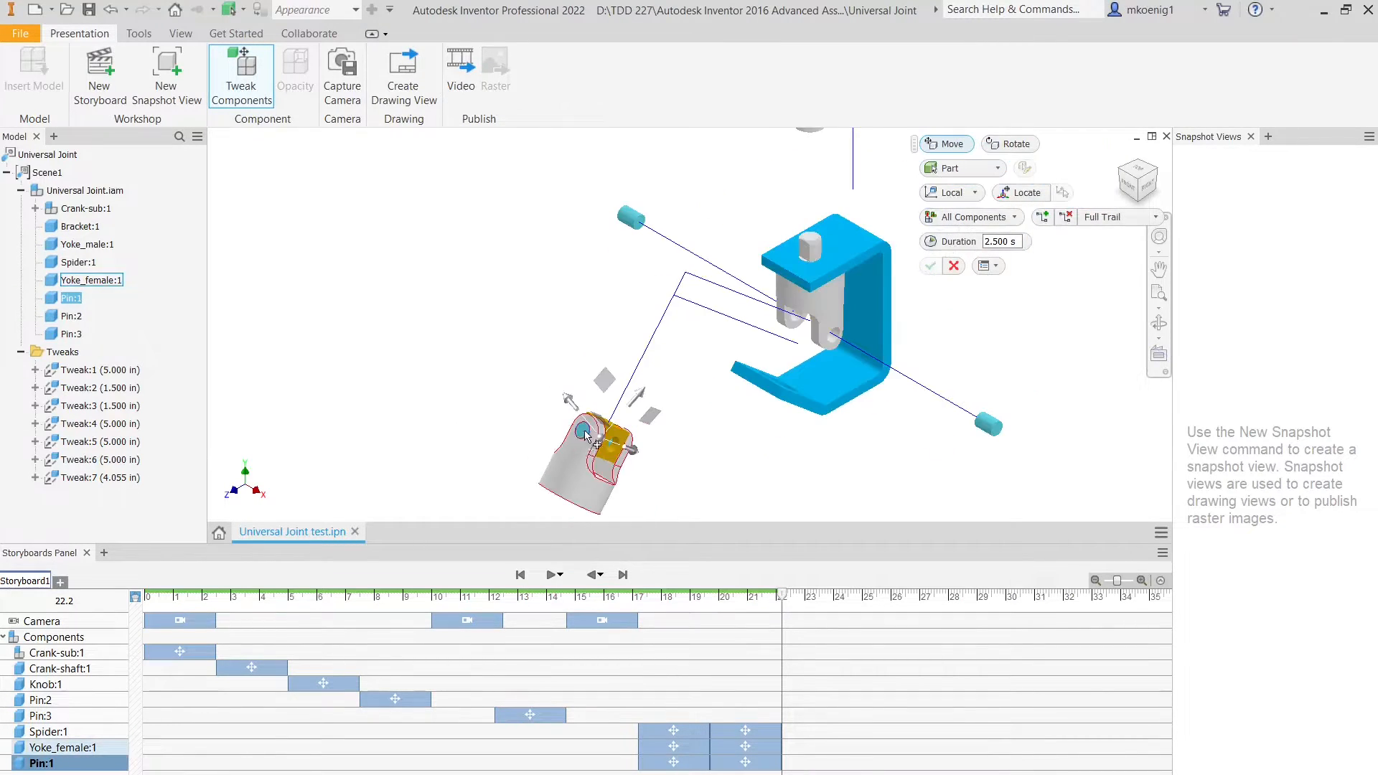
pyautogui.moveTo(579, 458); pyautogui.dragTo(450, 403)
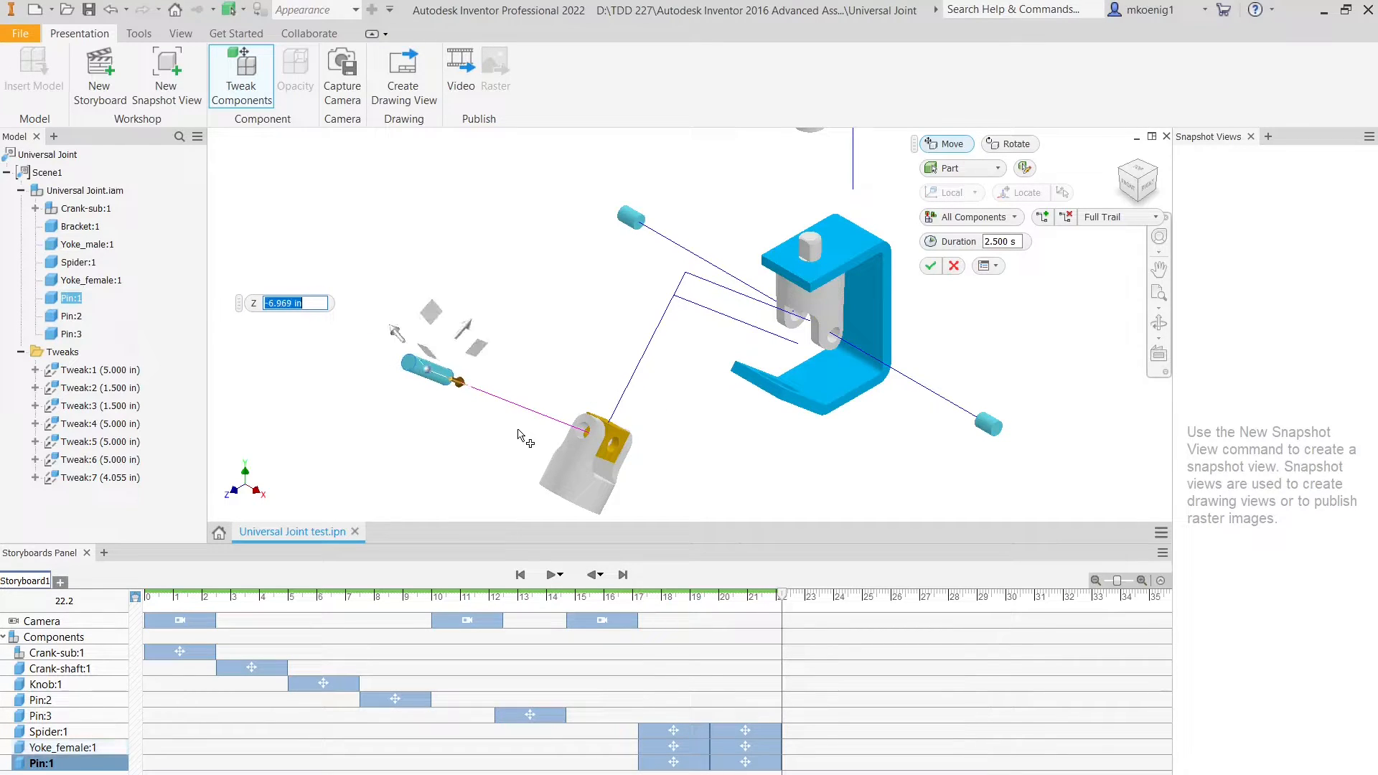
pyautogui.click(930, 265)
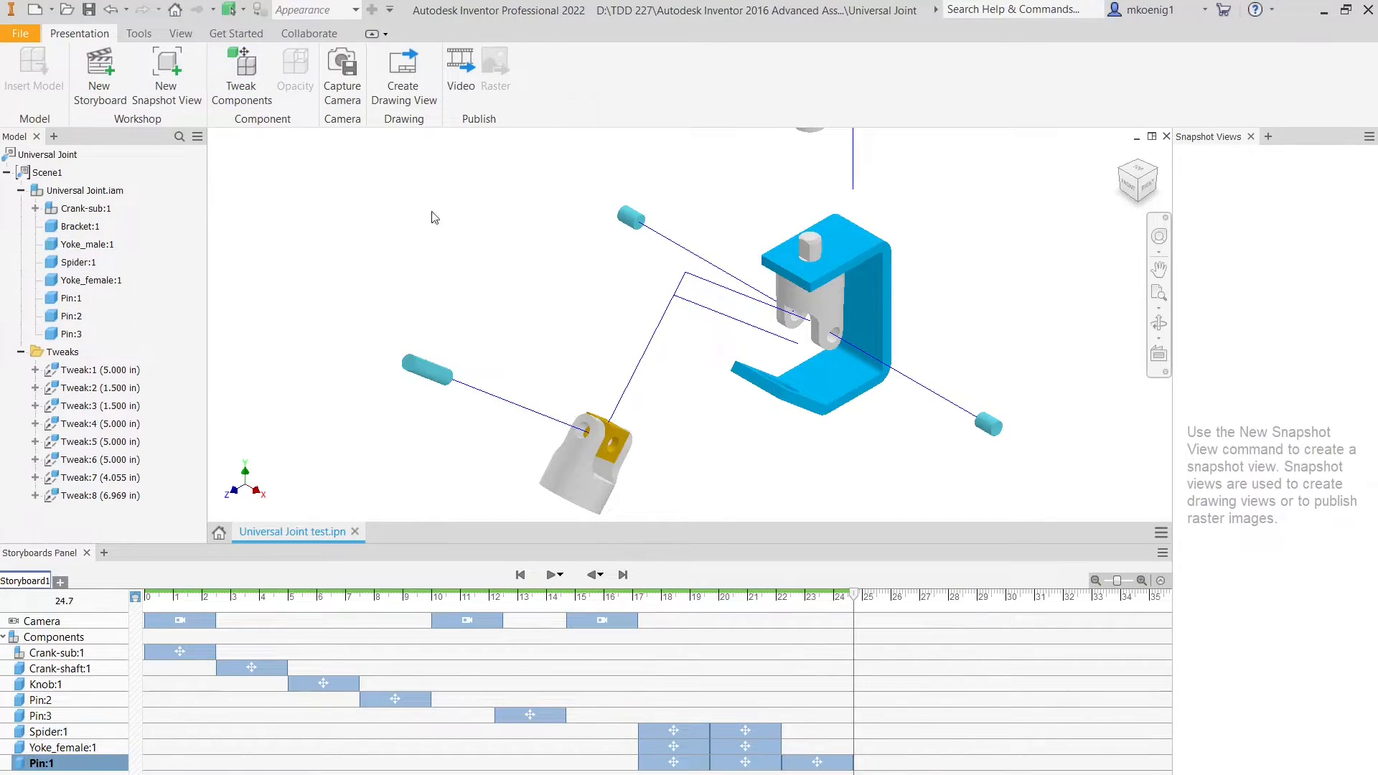
# Step: Add a tweak that moves Spider:1 out of the female yoke by about 1.81 in along local Y
pyautogui.click(241, 75)
pyautogui.click(619, 444)
pyautogui.click(619, 444)
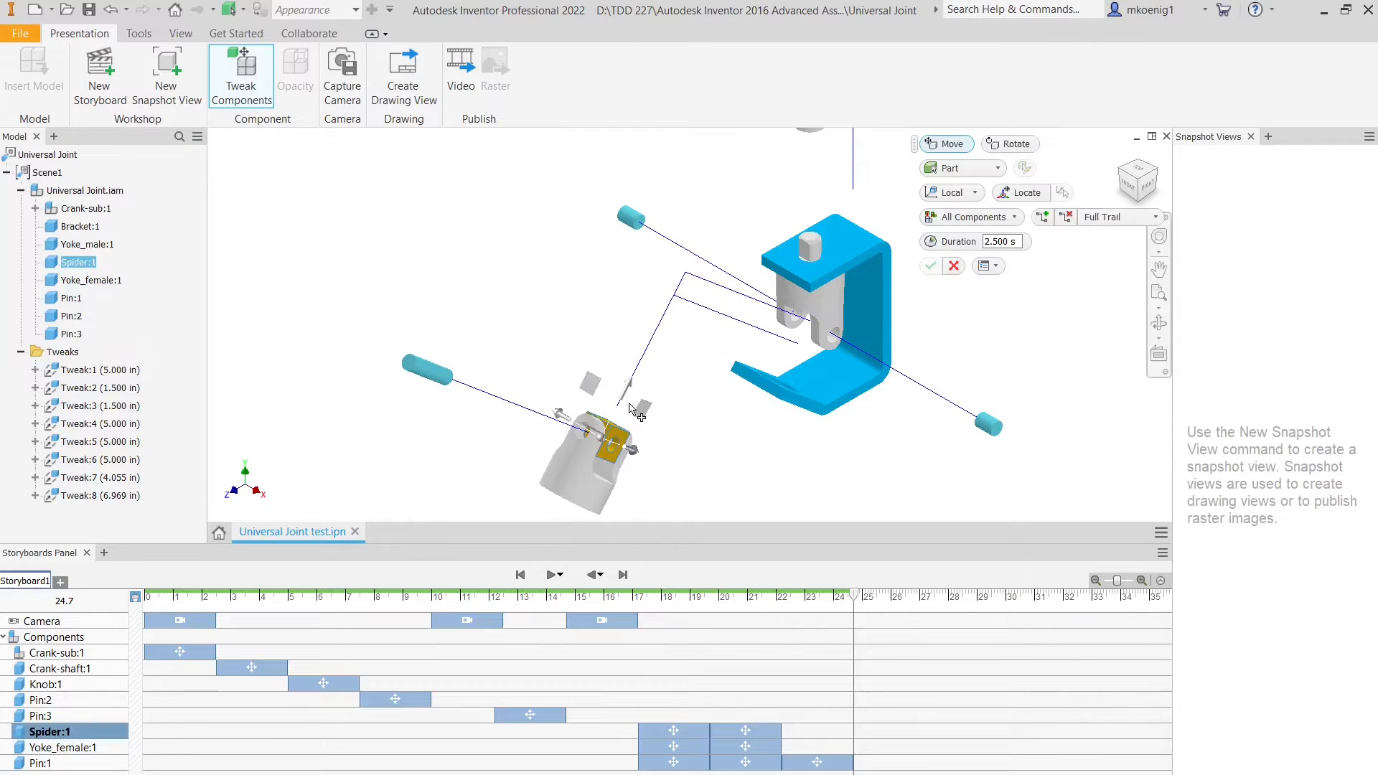
pyautogui.moveTo(628, 393); pyautogui.dragTo(672, 325)
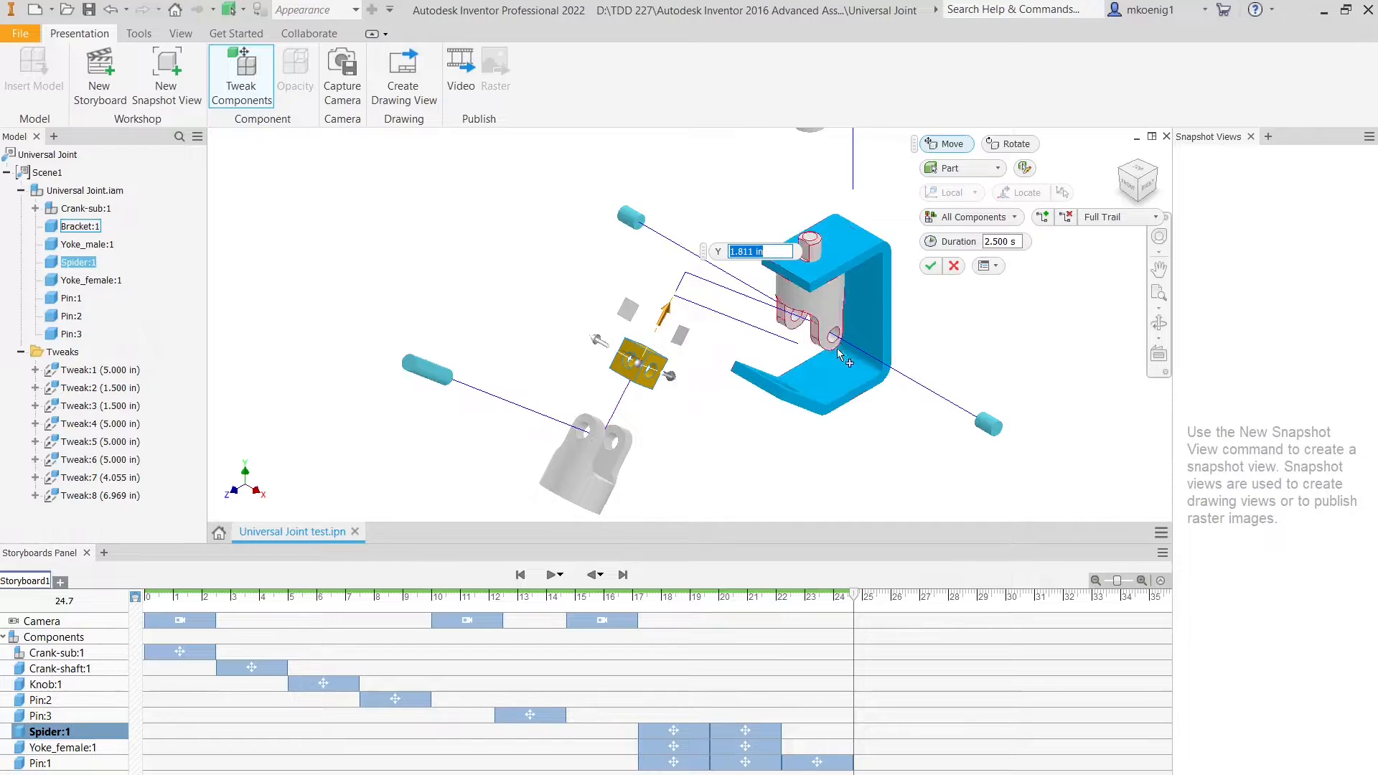
pyautogui.click(930, 265)
# Step: Add a tweak that lowers Yoke_male:1 out of the bracket's upper hole by about -1.12 in along local Y
pyautogui.scroll(-3, 780, 405)
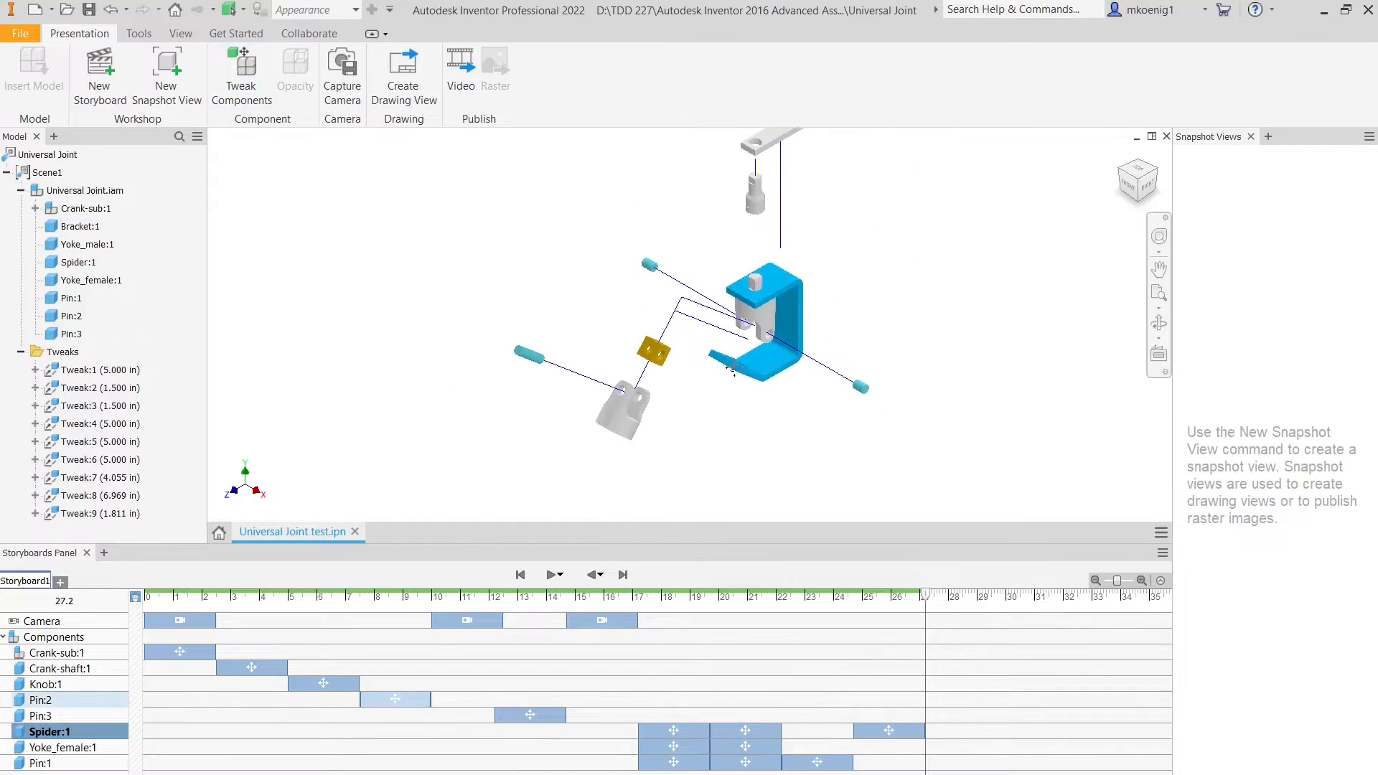
pyautogui.moveTo(868, 316); pyautogui.dragTo(794, 295, button='middle')
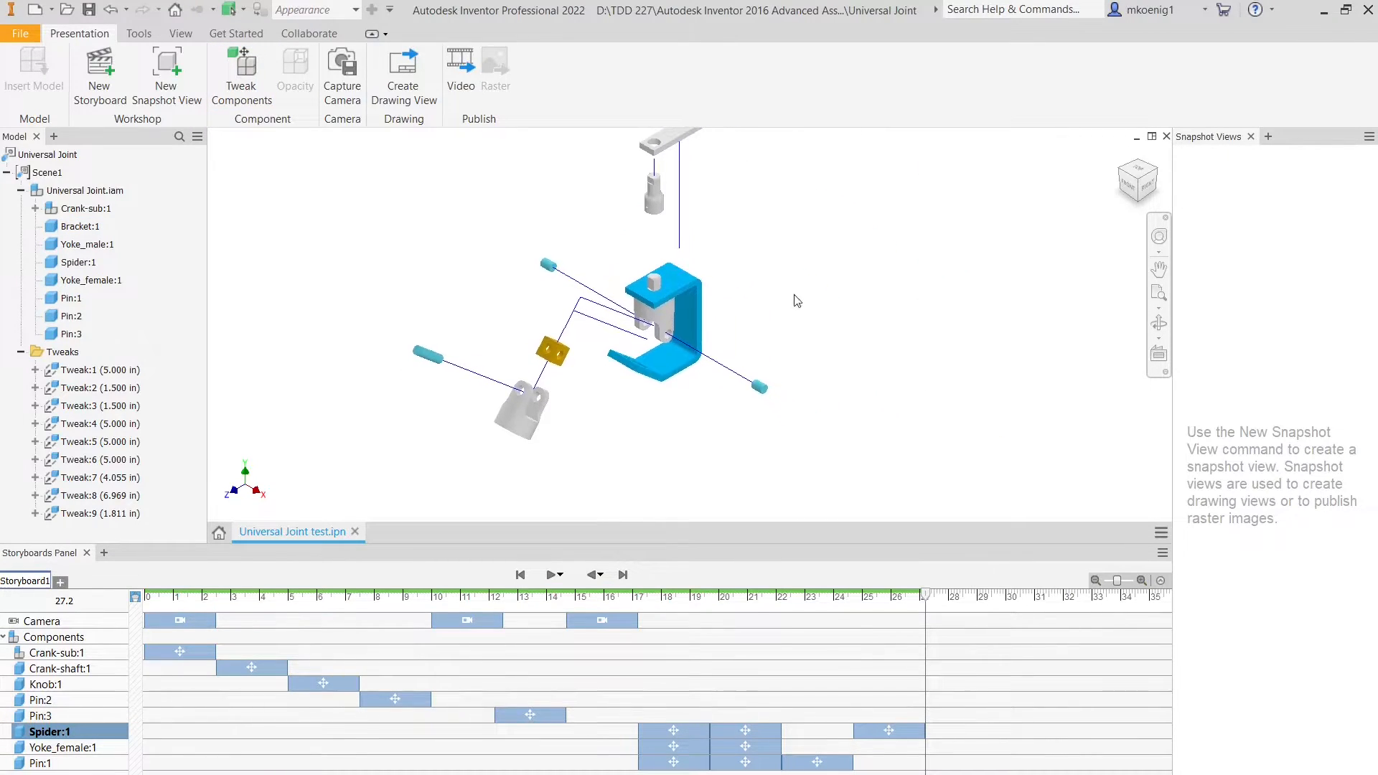
pyautogui.click(664, 316)
pyautogui.scroll(2, 652, 286)
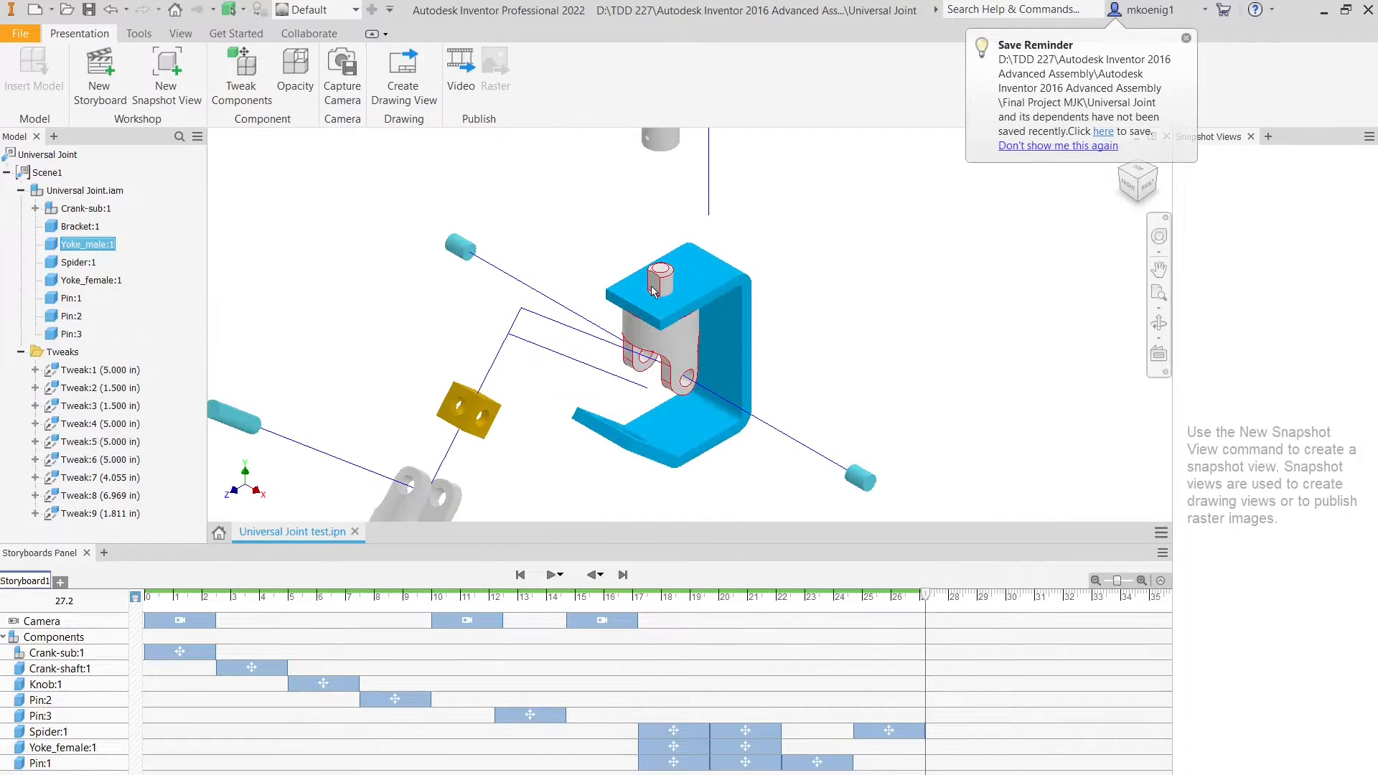
pyautogui.scroll(-3, 651, 286)
pyautogui.scroll(2, 545, 237)
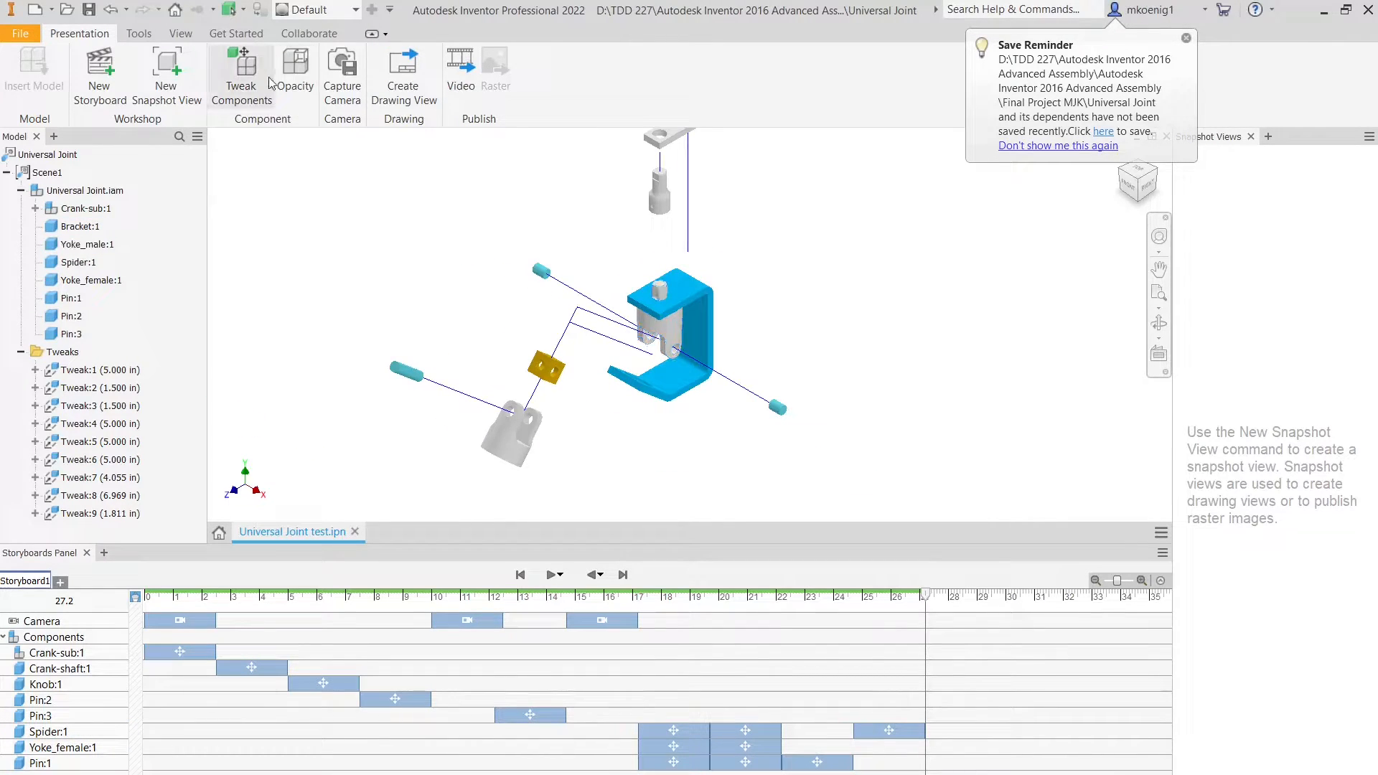
pyautogui.click(241, 77)
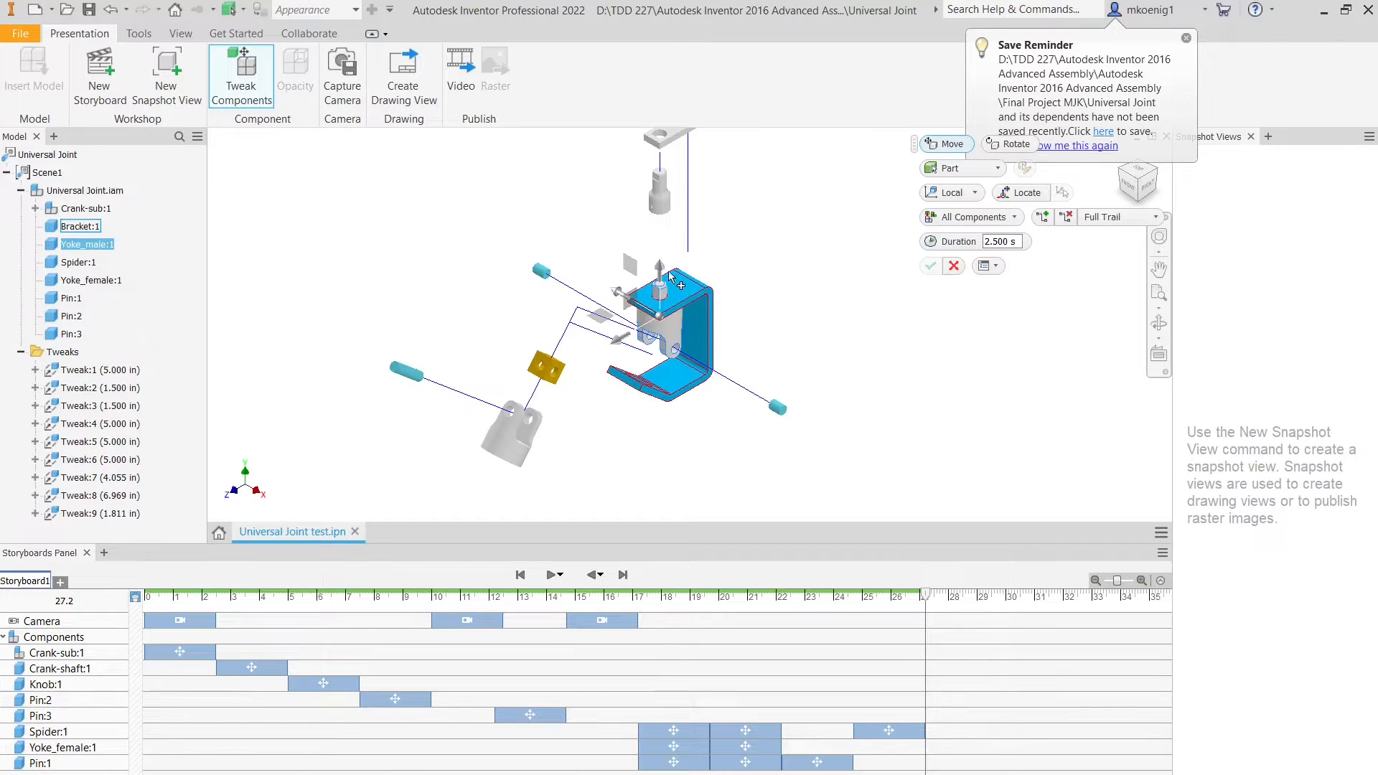
pyautogui.moveTo(660, 270); pyautogui.dragTo(673, 304)
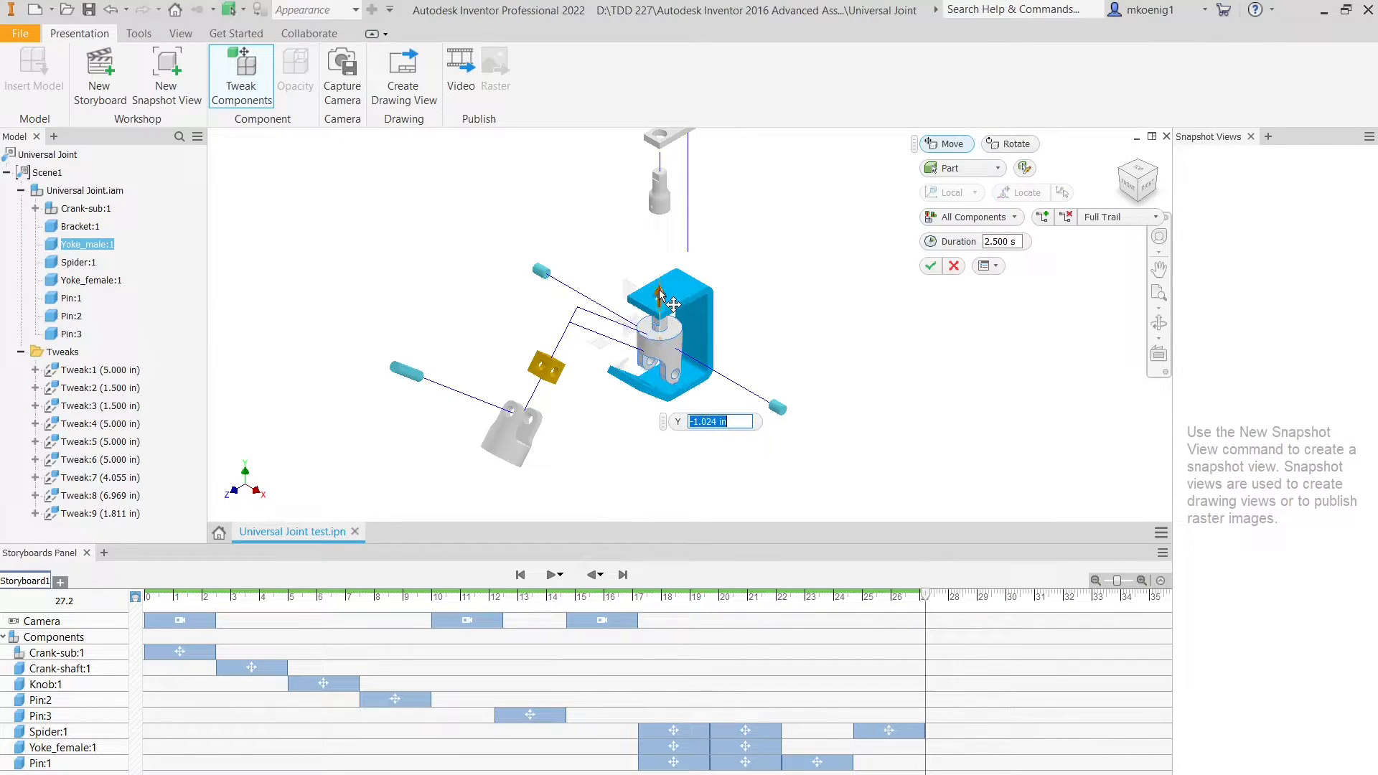
pyautogui.click(1145, 186)
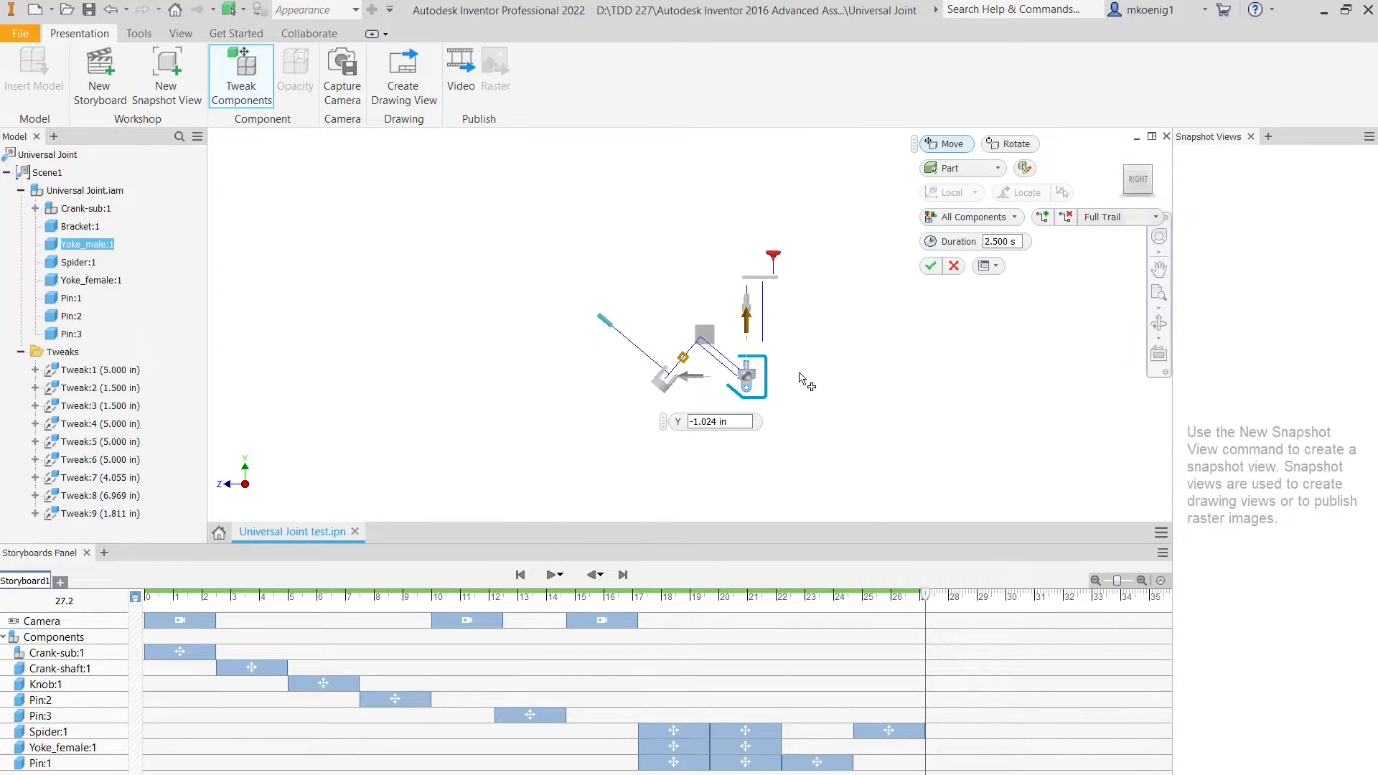
pyautogui.scroll(-3, 752, 380)
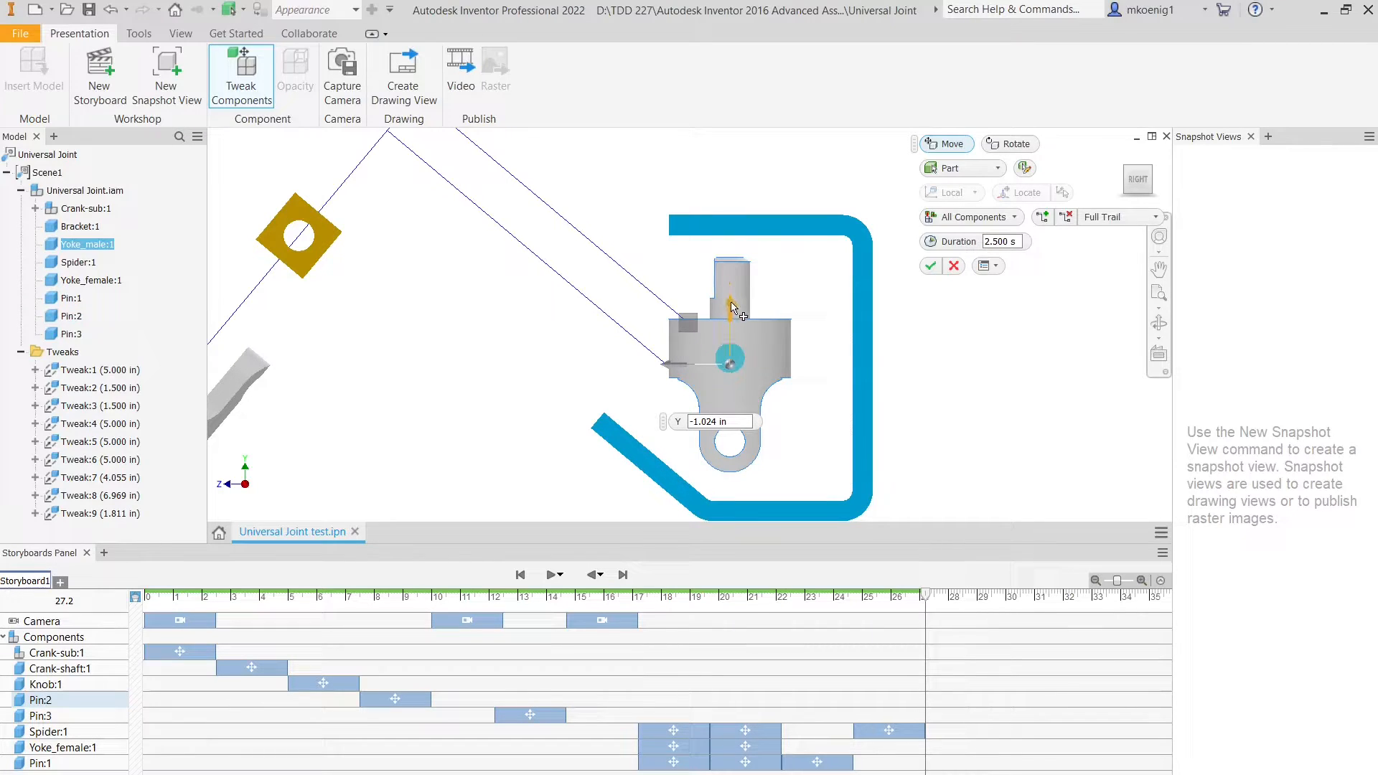
pyautogui.moveTo(732, 304); pyautogui.dragTo(733, 314)
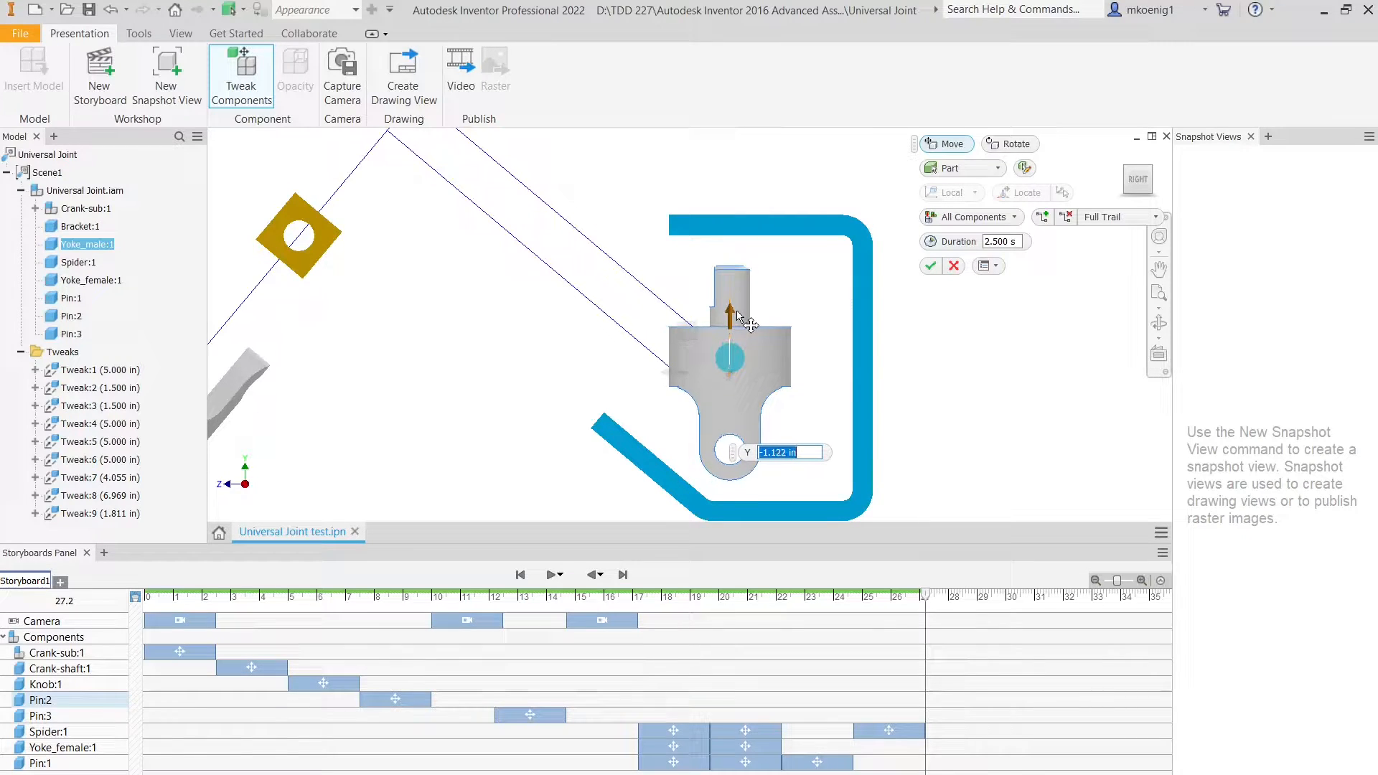
pyautogui.click(929, 267)
# Step: Add a tweak rotating Yoke_male:1 by 90° inside the bracket so its fork points toward the bracket's back wall
pyautogui.scroll(-5, 672, 378)
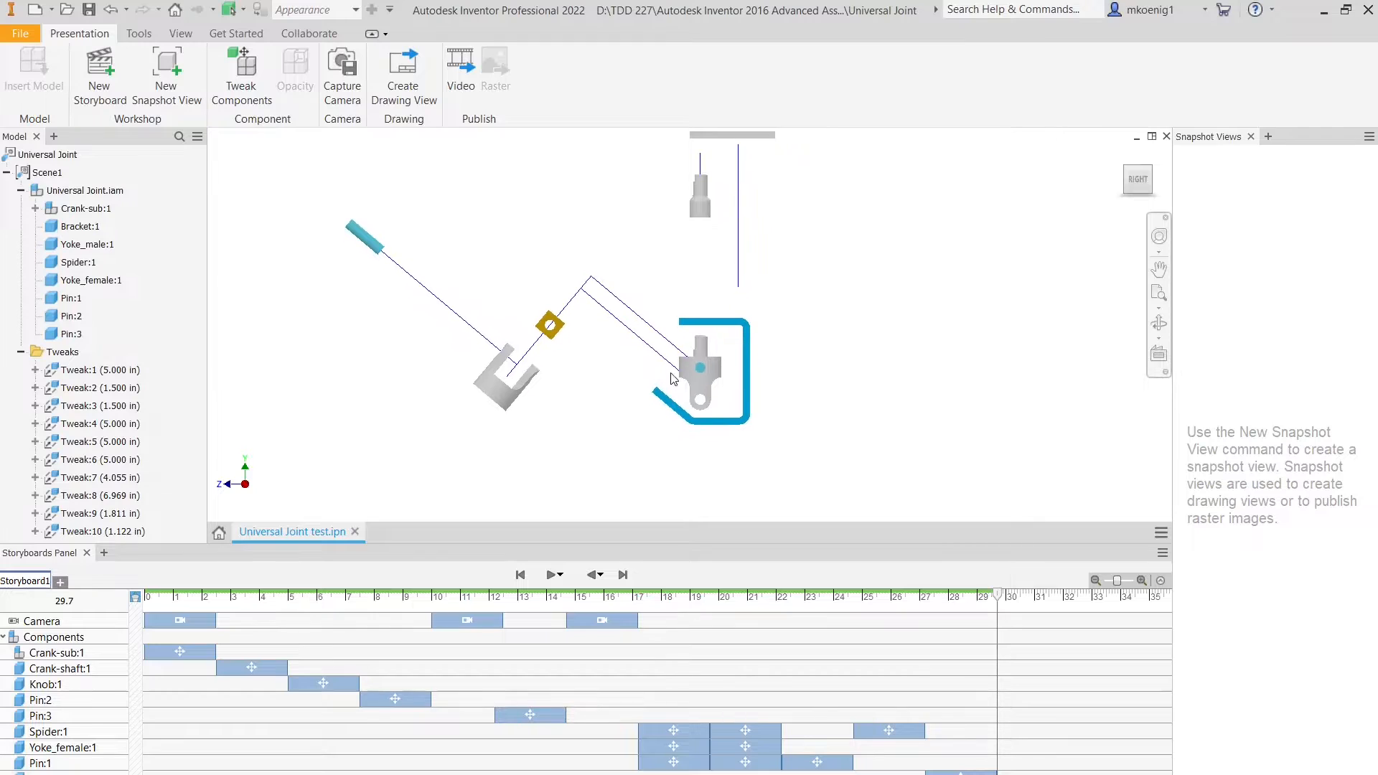
pyautogui.moveTo(672, 379)
pyautogui.keyDown('shift'); pyautogui.mouseDown(button='middle')
pyautogui.moveTo(744, 384)
pyautogui.moveTo(688, 366)
pyautogui.mouseUp(button='middle'); pyautogui.keyUp('shift')
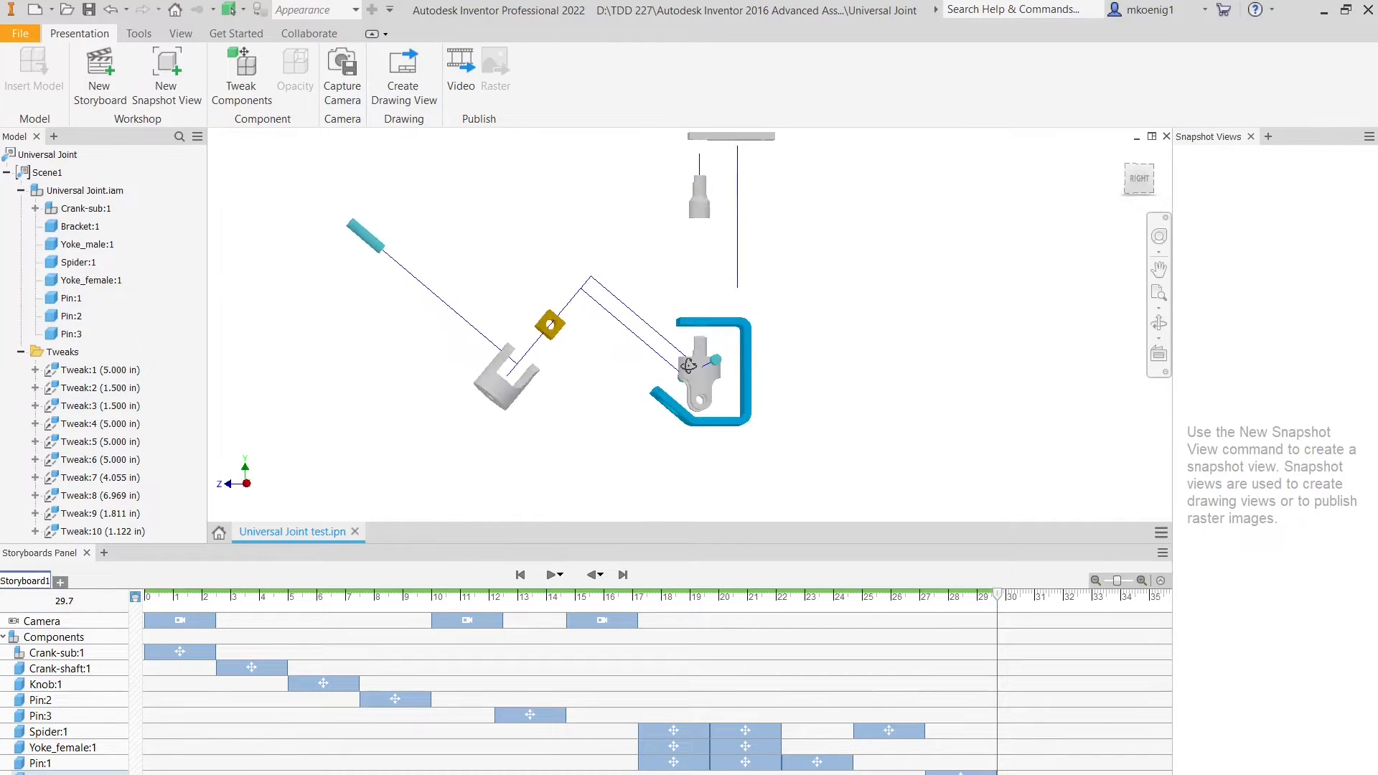
pyautogui.scroll(4, 688, 366)
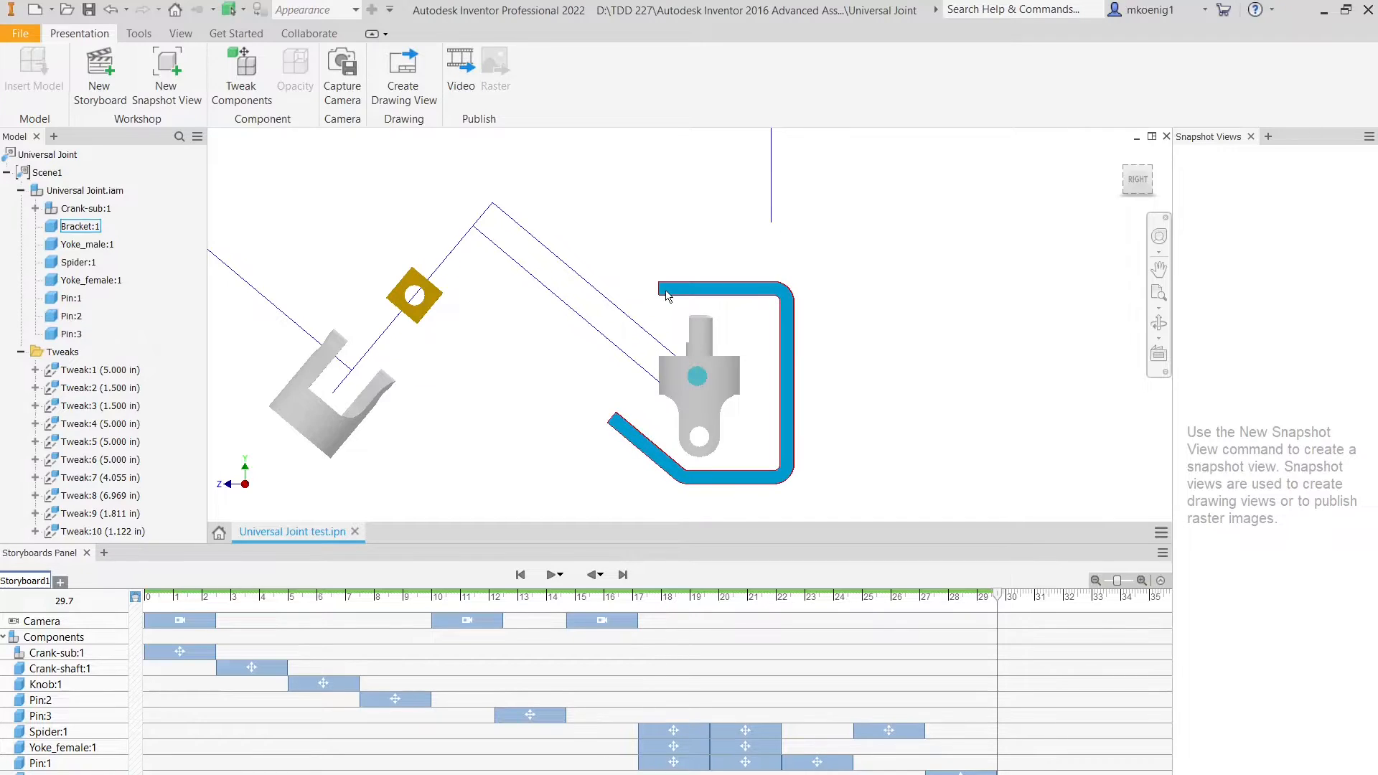
pyautogui.keyDown('shift'); pyautogui.moveTo(644, 391); pyautogui.dragTo(778, 445, button='middle'); pyautogui.keyUp('shift')
pyautogui.click(241, 71)
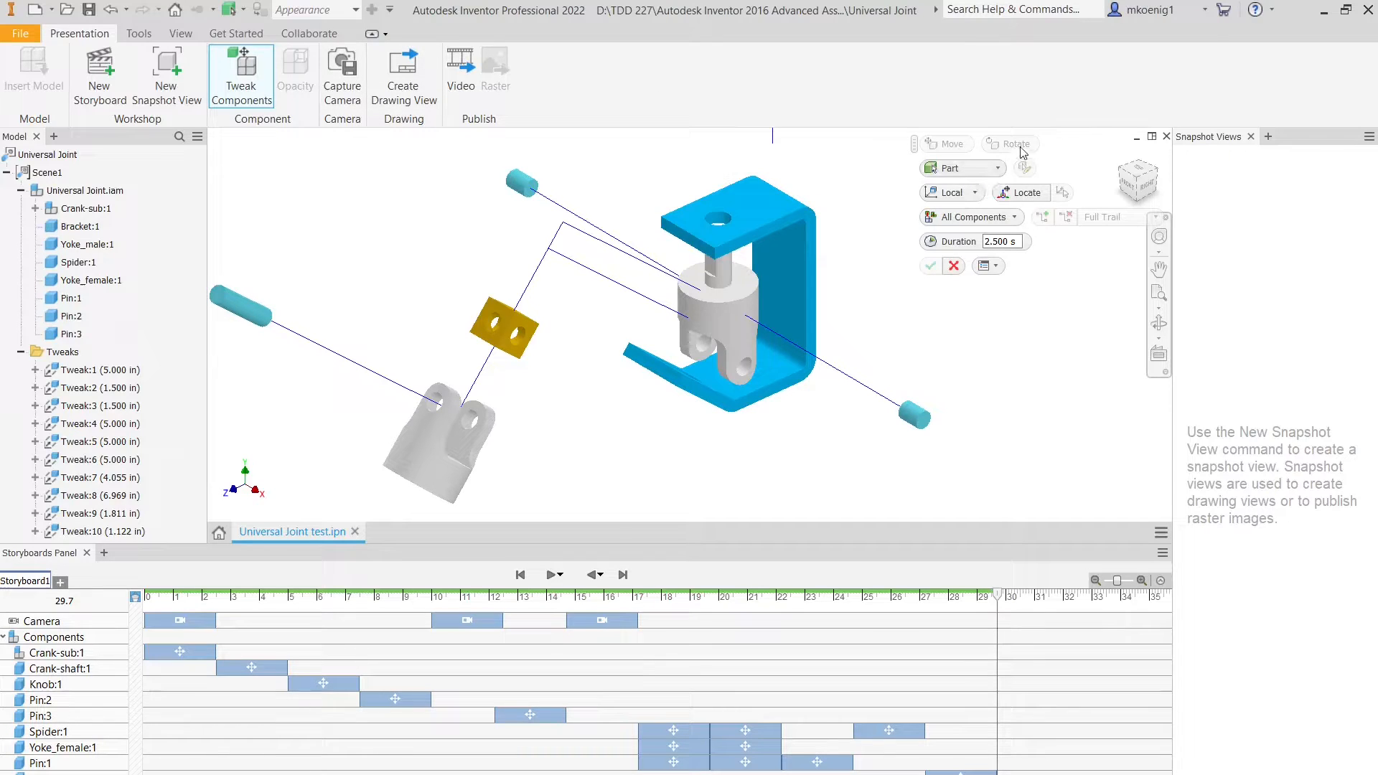
pyautogui.click(714, 334)
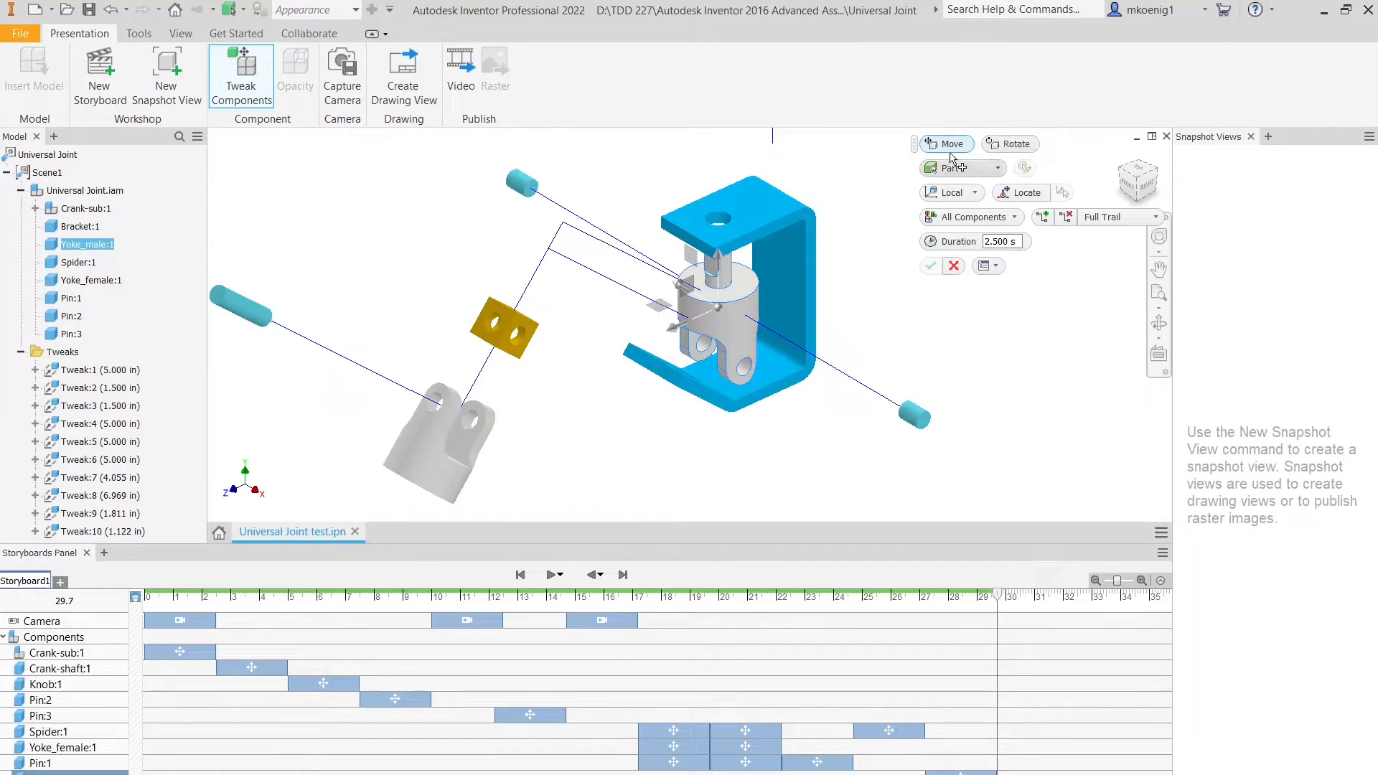
pyautogui.click(1012, 147)
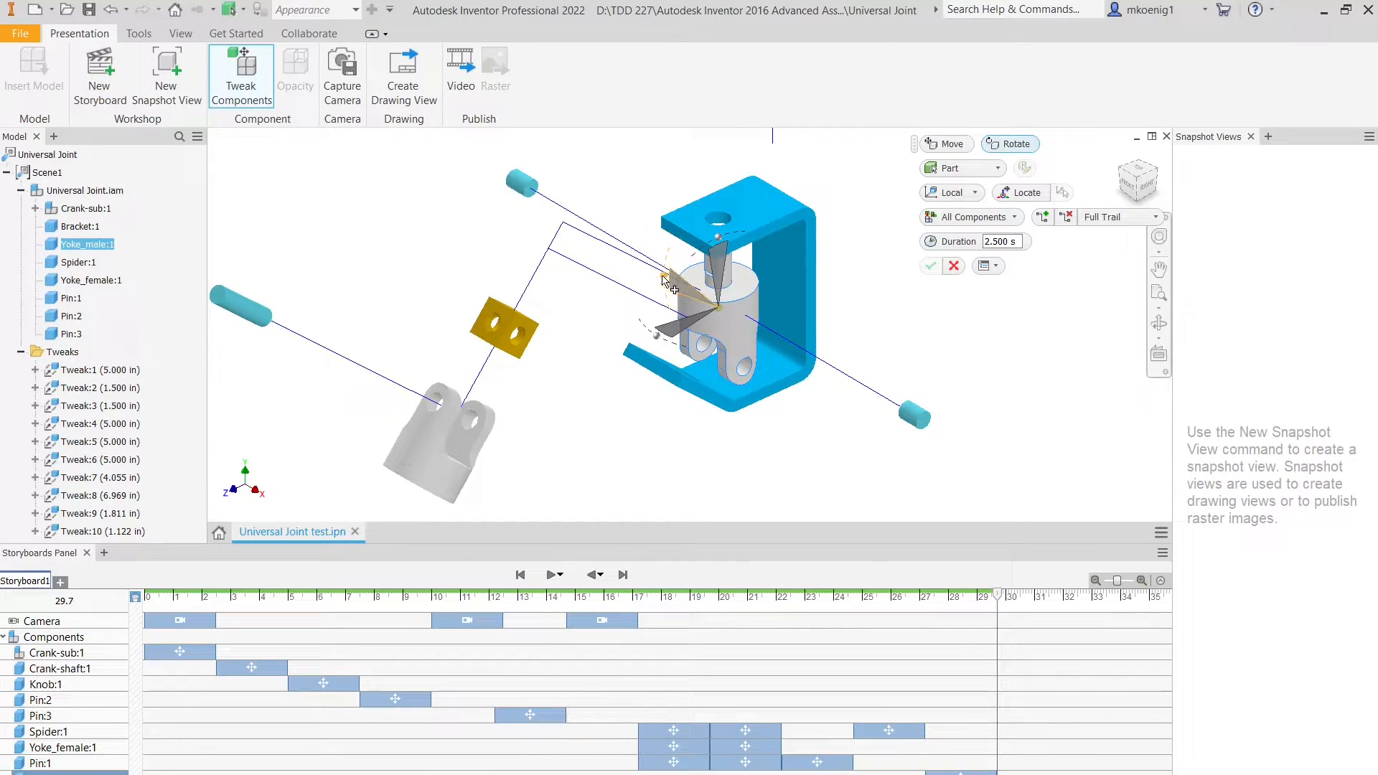
pyautogui.moveTo(663, 280); pyautogui.dragTo(661, 369)
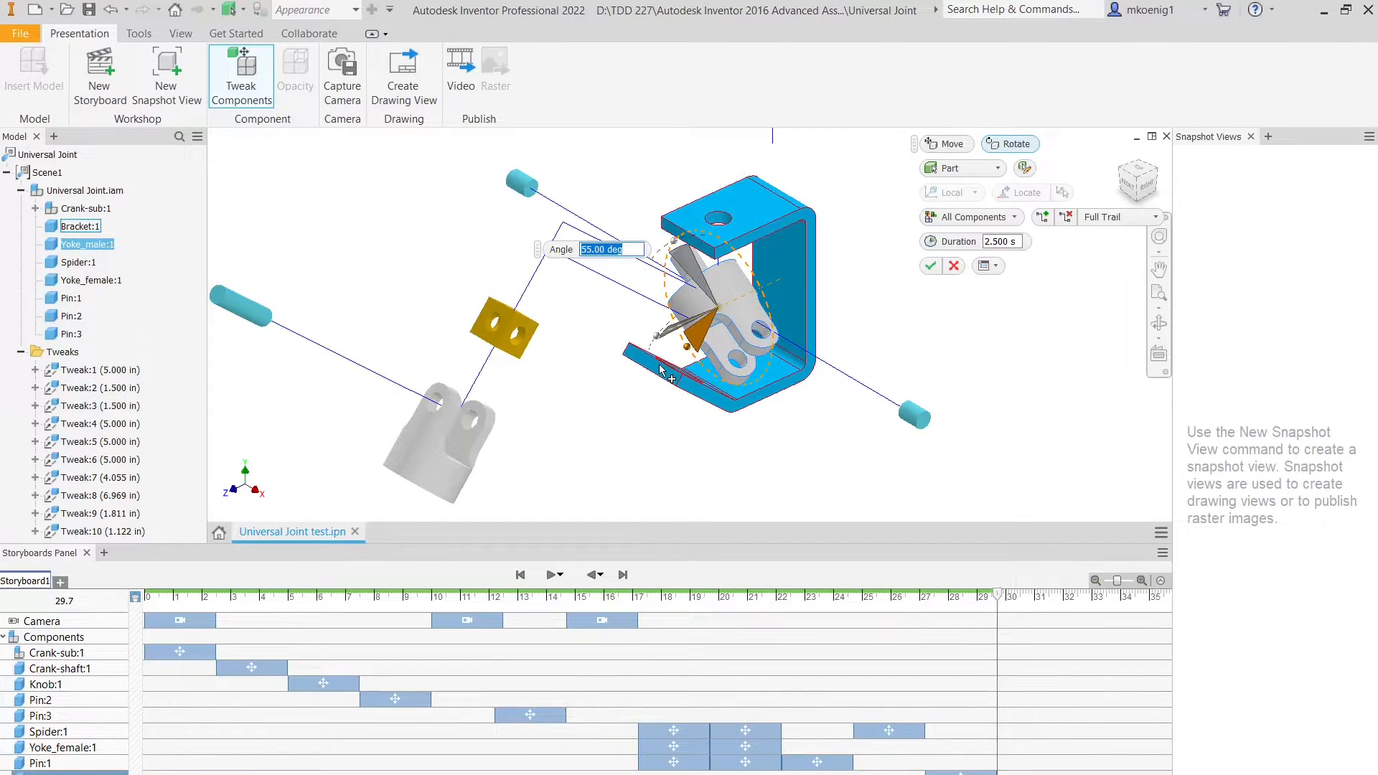
pyautogui.write('90')
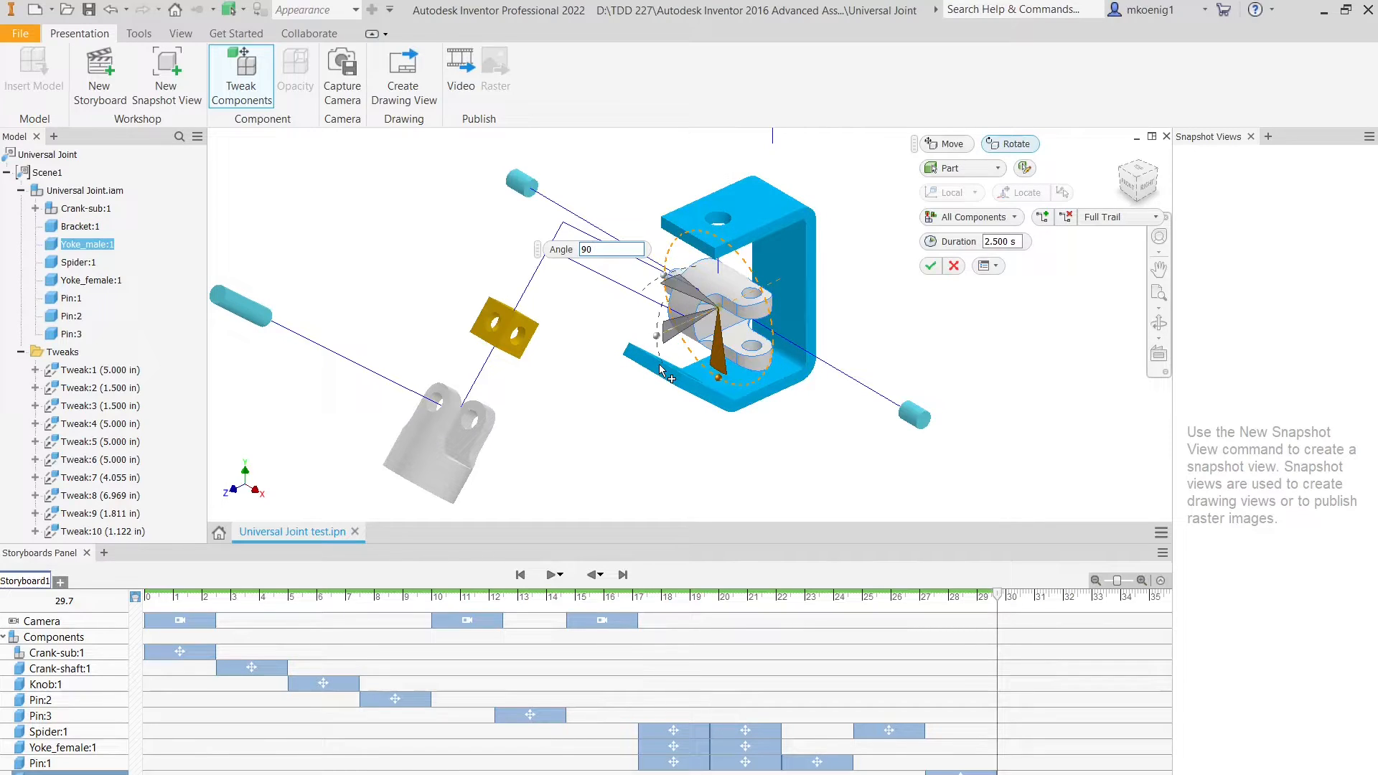
pyautogui.press('Return')
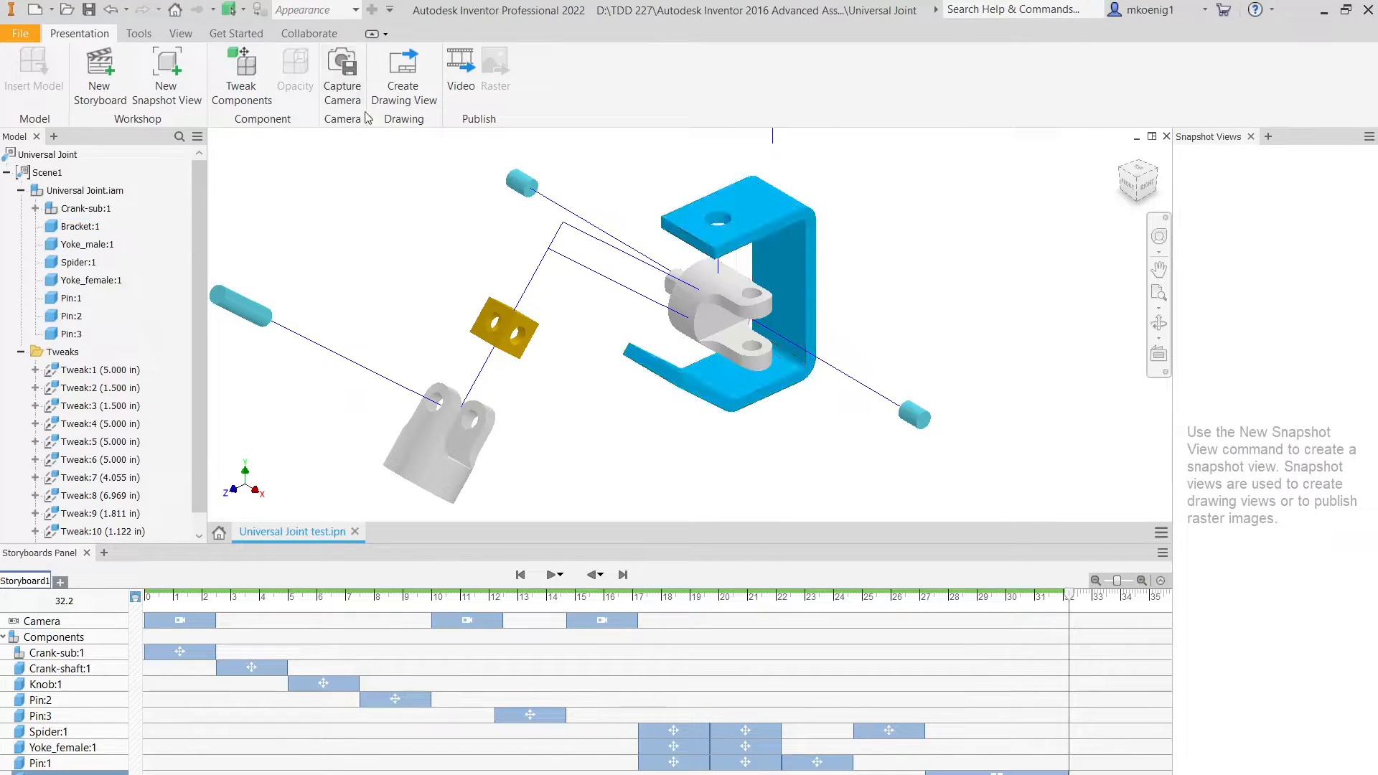
# Step: Start a move tweak for Yoke_male:1 and relocate its manipulator onto the bracket's angled lower flange
pyautogui.click(244, 77)
pyautogui.click(714, 305)
pyautogui.scroll(-3, 768, 417)
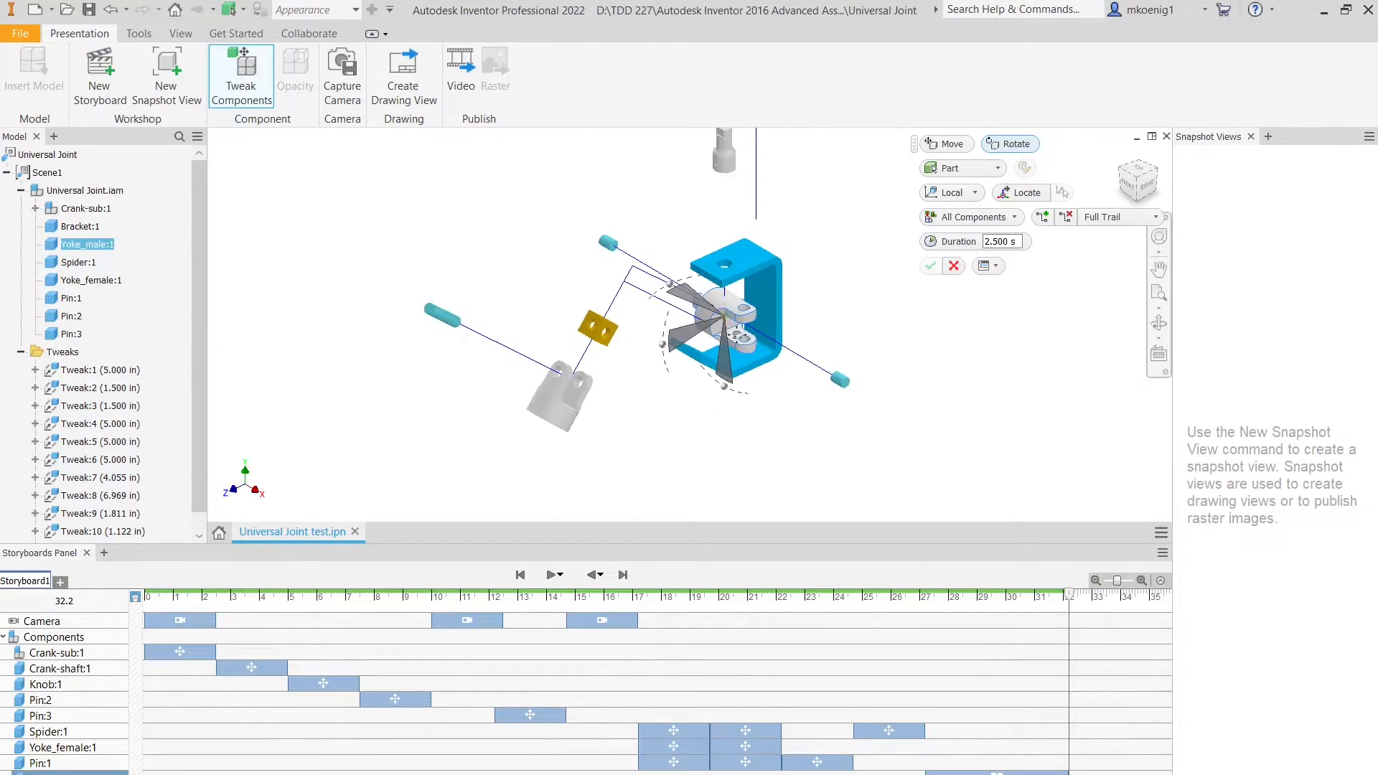
pyautogui.click(952, 147)
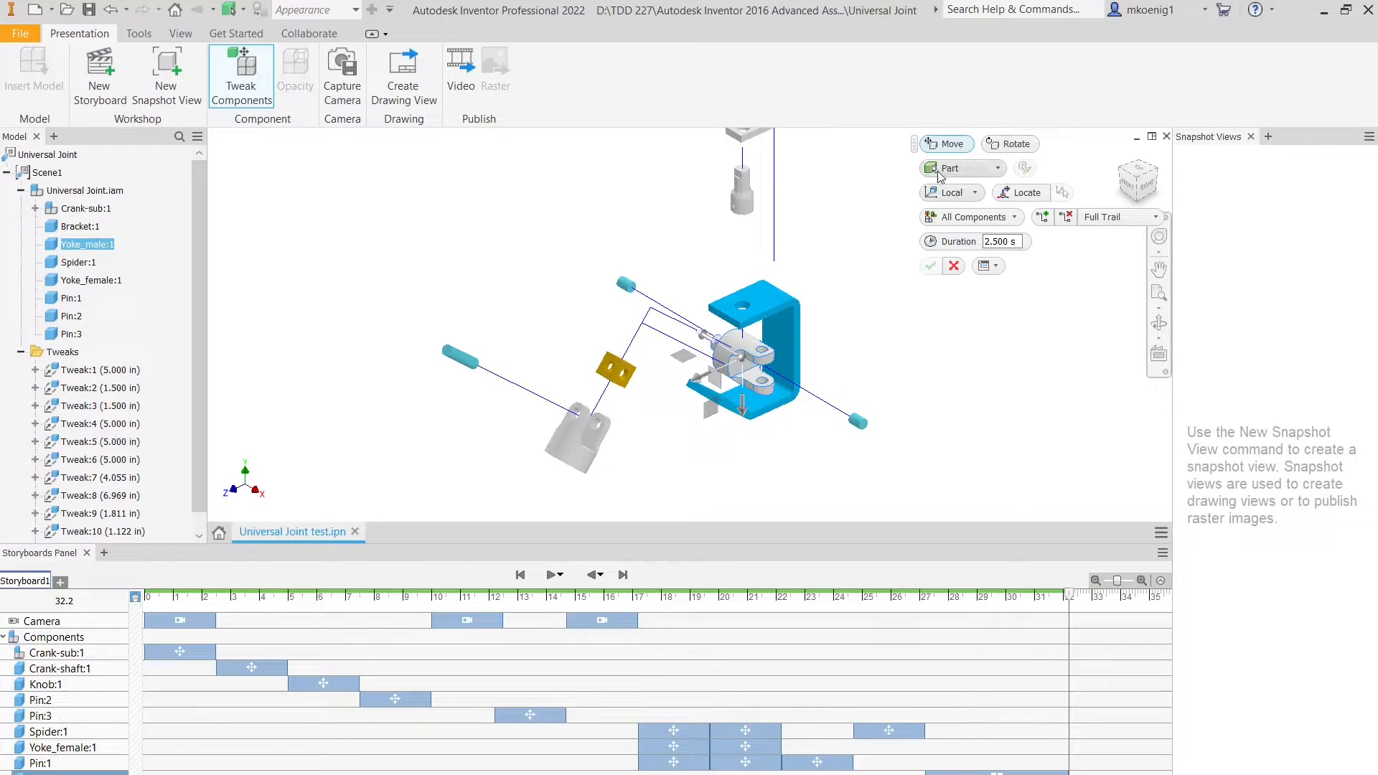
pyautogui.scroll(2, 743, 397)
pyautogui.keyDown('shift'); pyautogui.moveTo(742, 378); pyautogui.dragTo(707, 384, button='middle'); pyautogui.keyUp('shift')
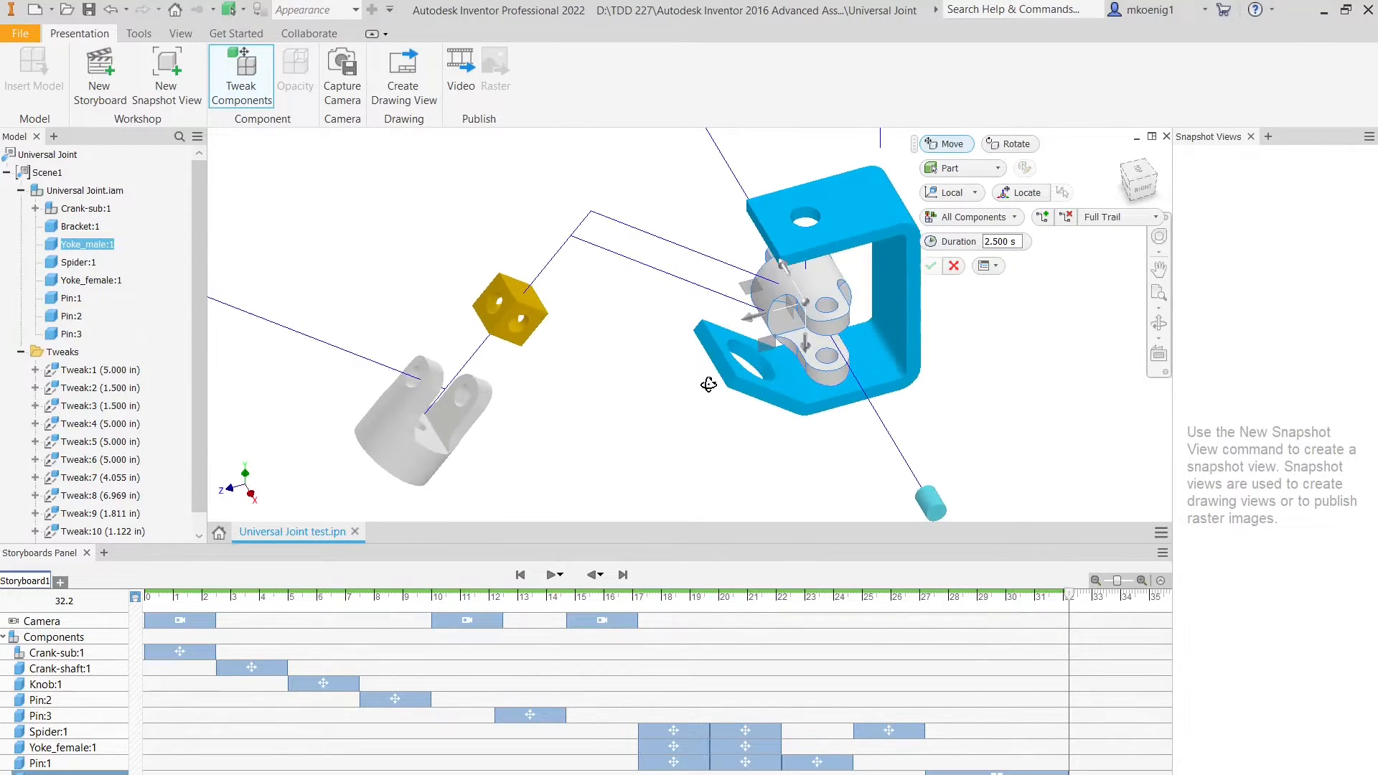
pyautogui.moveTo(872, 337); pyautogui.dragTo(814, 323, button='middle')
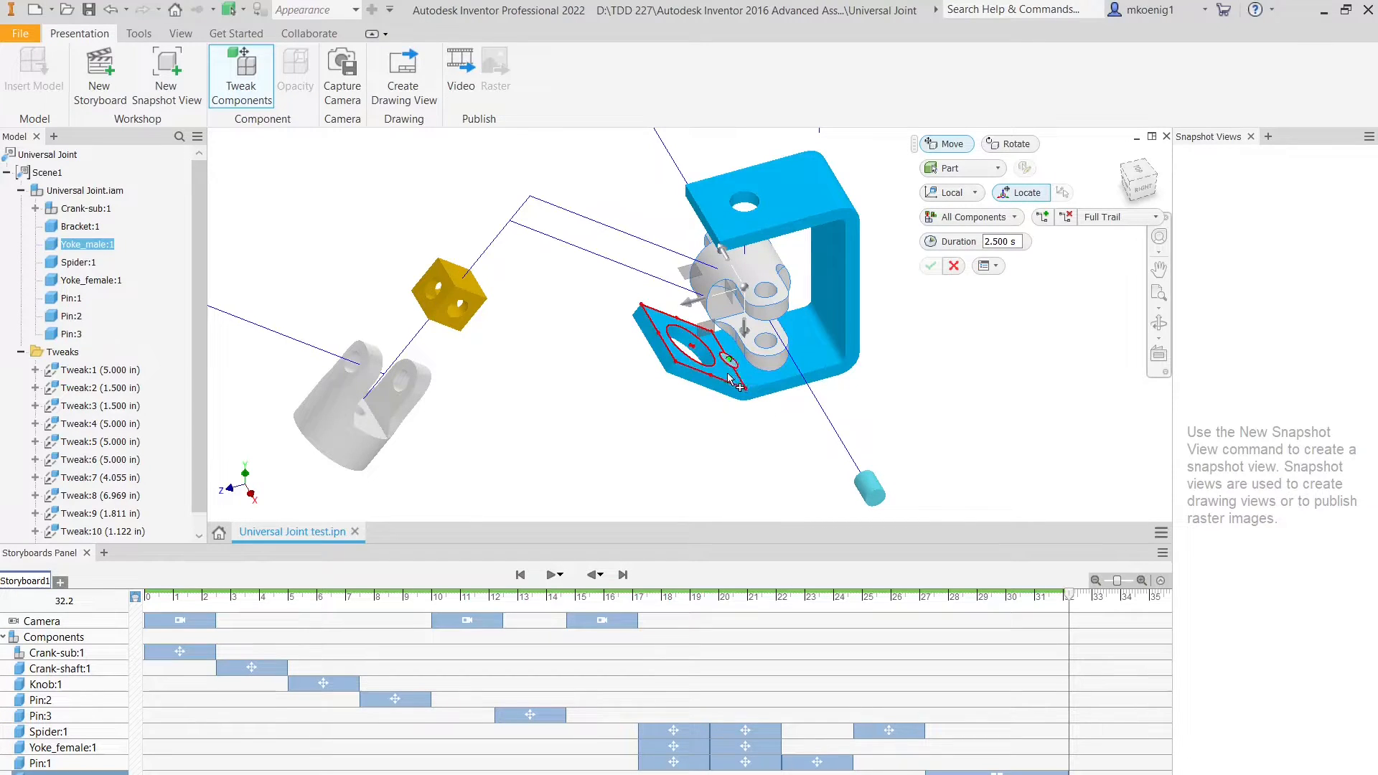
pyautogui.scroll(3, 677, 360)
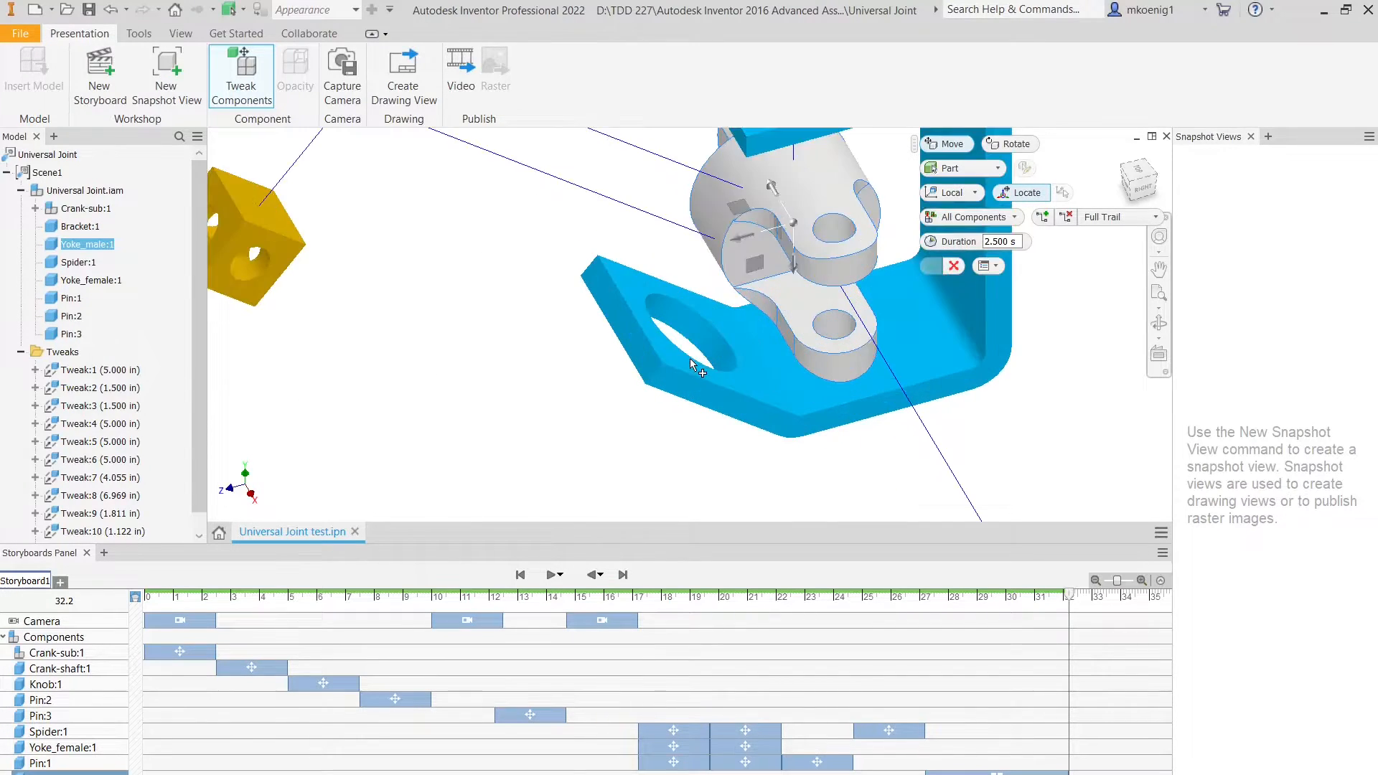
pyautogui.click(670, 359)
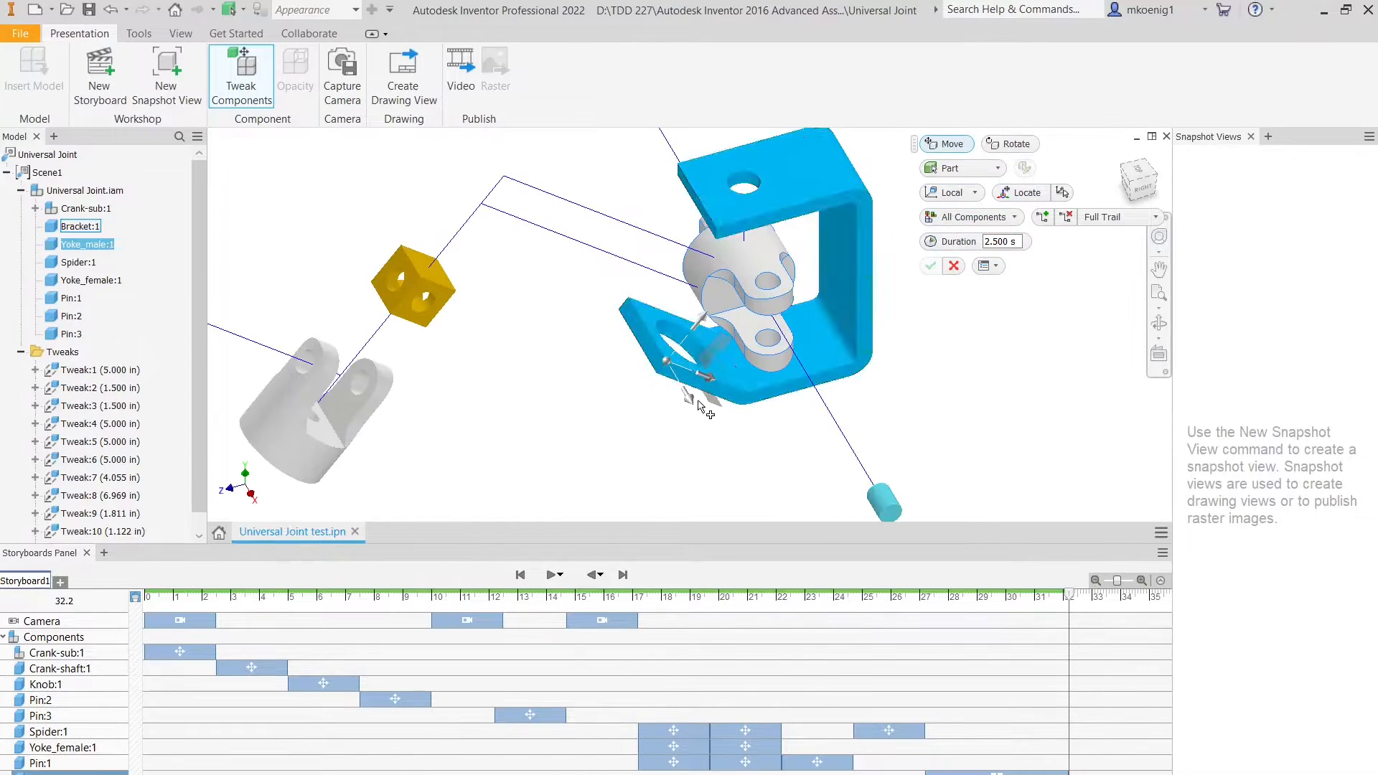
# Step: Move Yoke_male:1 out of the bracket's open side by about -9.04 in along the relocated Y axis and apply the tweak
pyautogui.click(652, 358)
pyautogui.moveTo(652, 362); pyautogui.dragTo(255, 259)
pyautogui.scroll(-3, 588, 329)
pyautogui.moveTo(588, 334); pyautogui.dragTo(674, 381, button='middle')
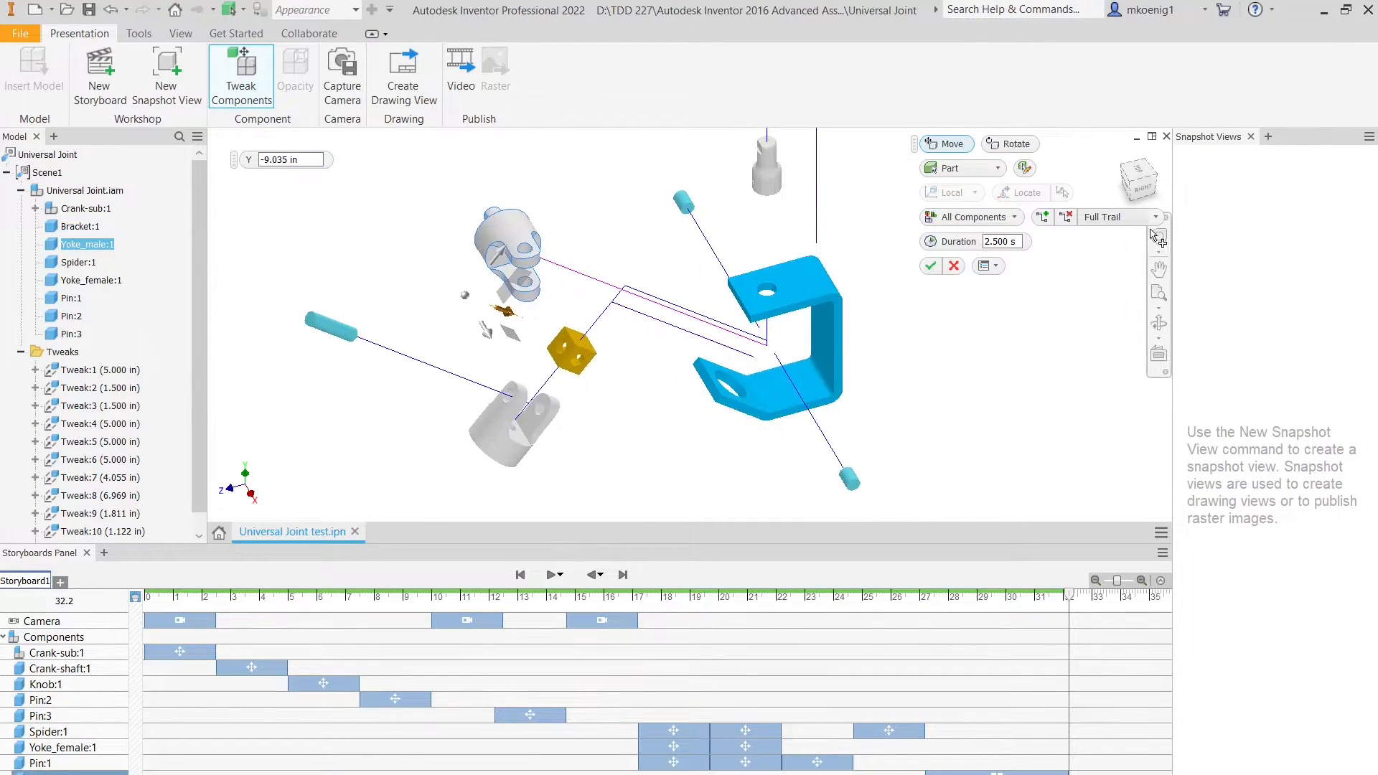
pyautogui.click(1120, 155)
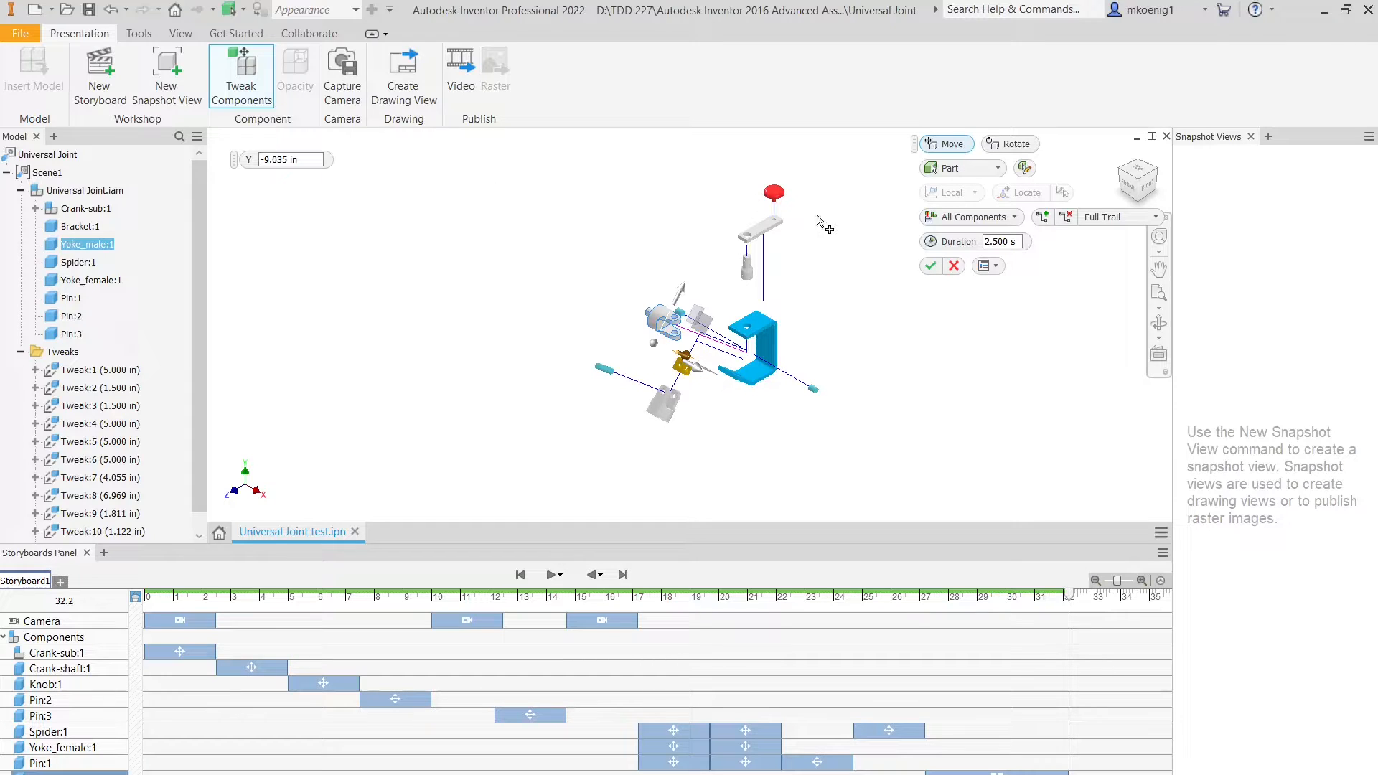
pyautogui.click(929, 266)
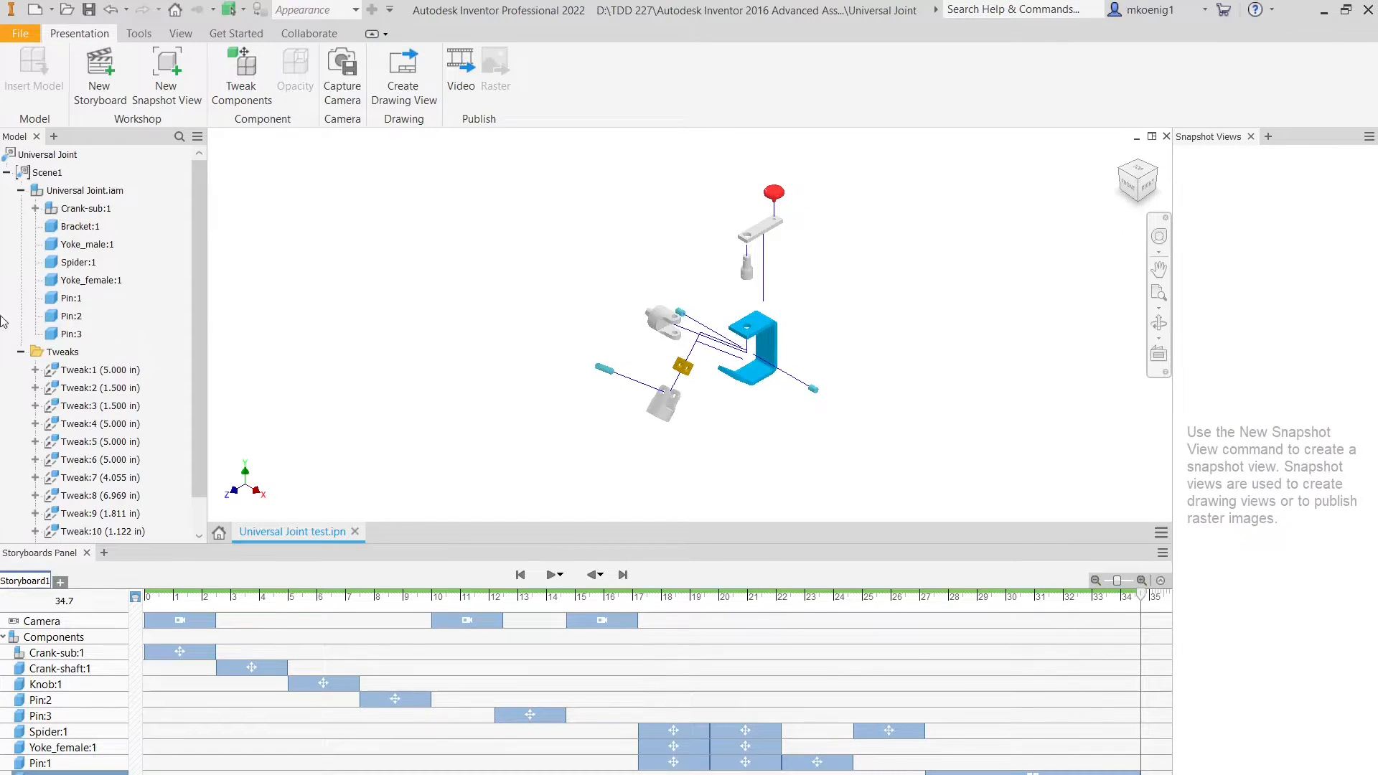
pyautogui.click(101, 405)
pyautogui.scroll(-2, 707, 324)
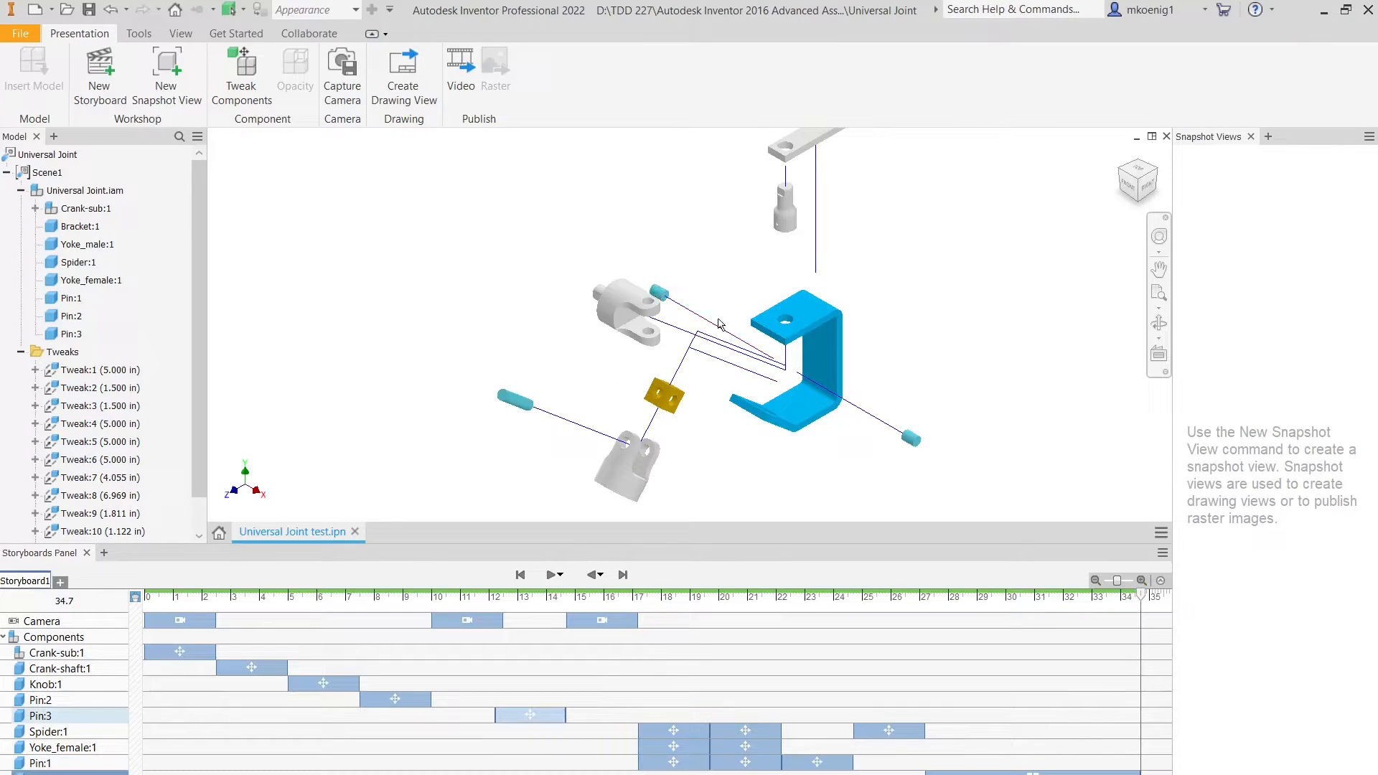
pyautogui.scroll(-2, 657, 328)
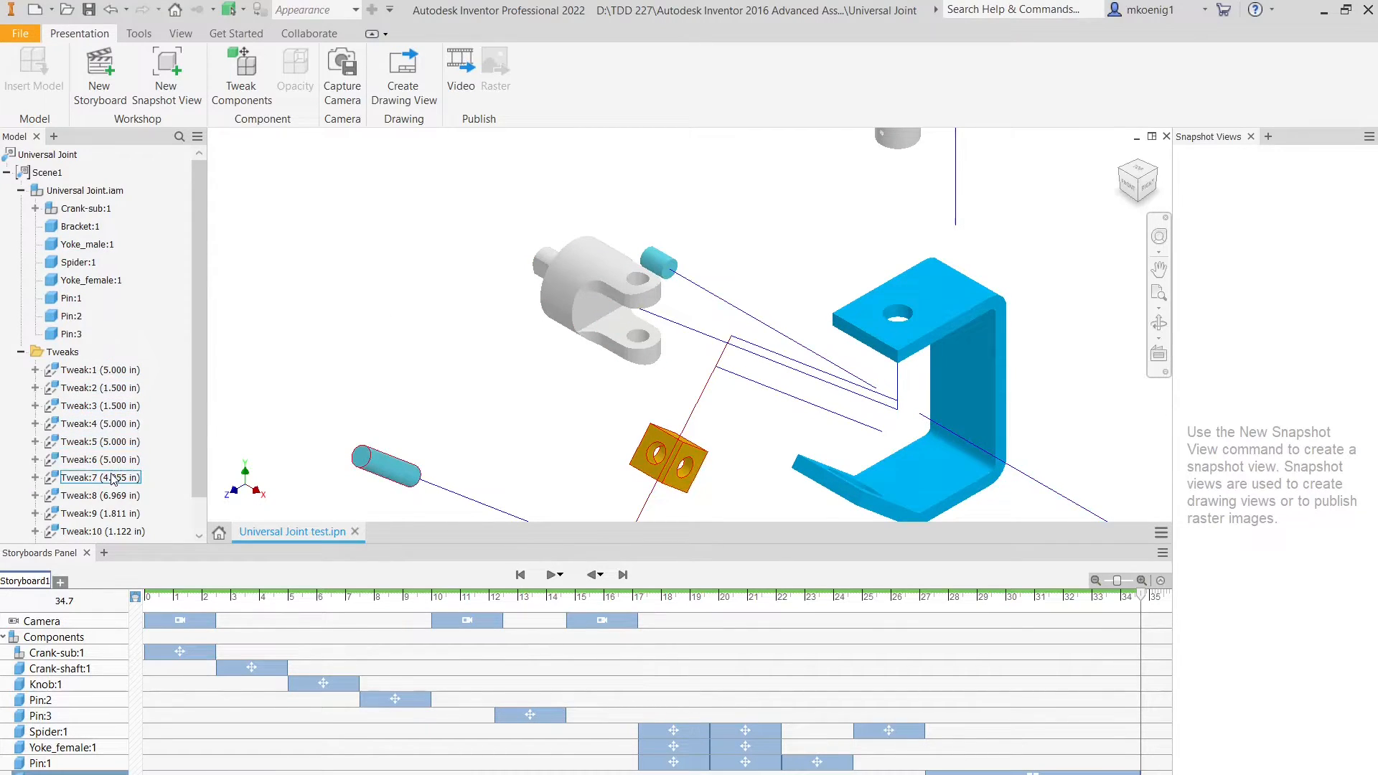
pyautogui.scroll(-2, 400, 341)
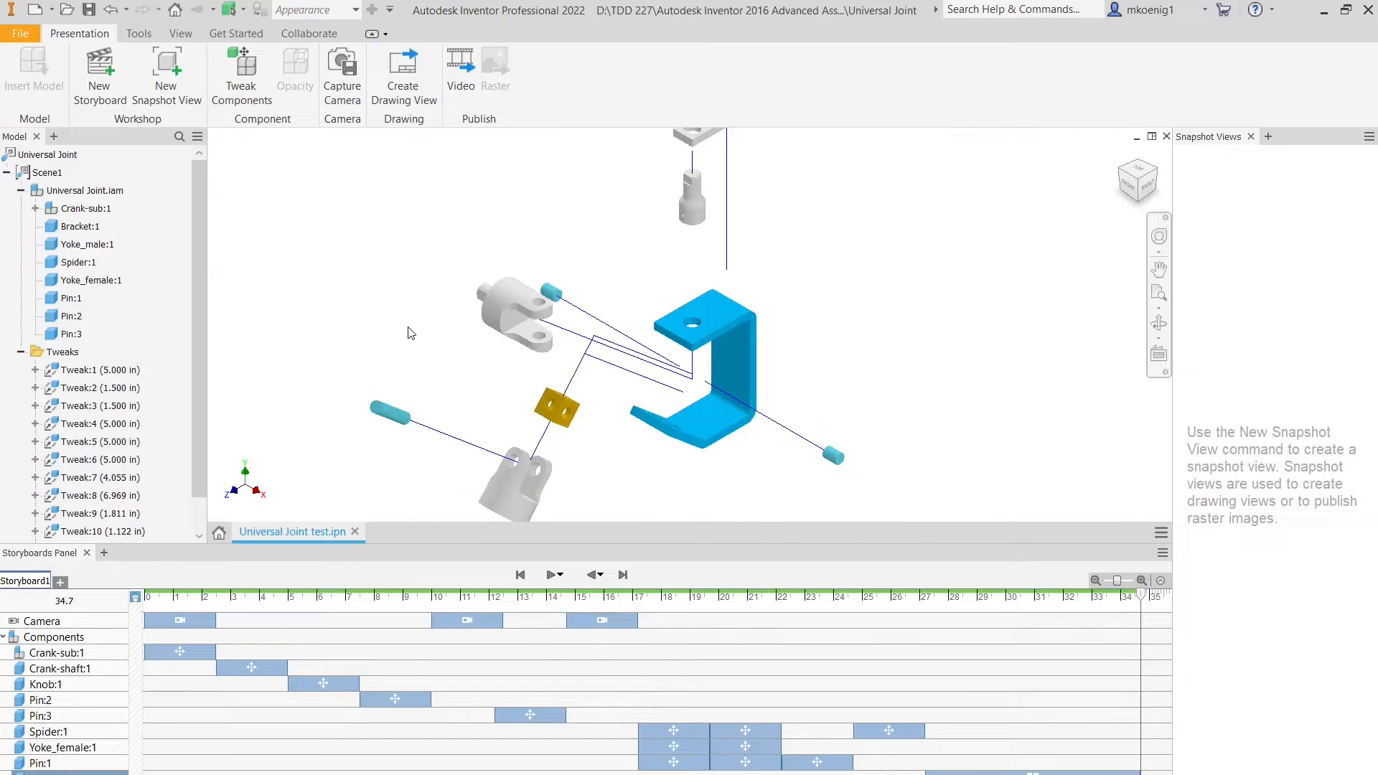
# Step: Add a tweak rotating Yoke_male:1 by -90° so it stands upright outside the bracket with its fork down
pyautogui.moveTo(412, 332); pyautogui.dragTo(445, 297, button='middle')
pyautogui.press('t')
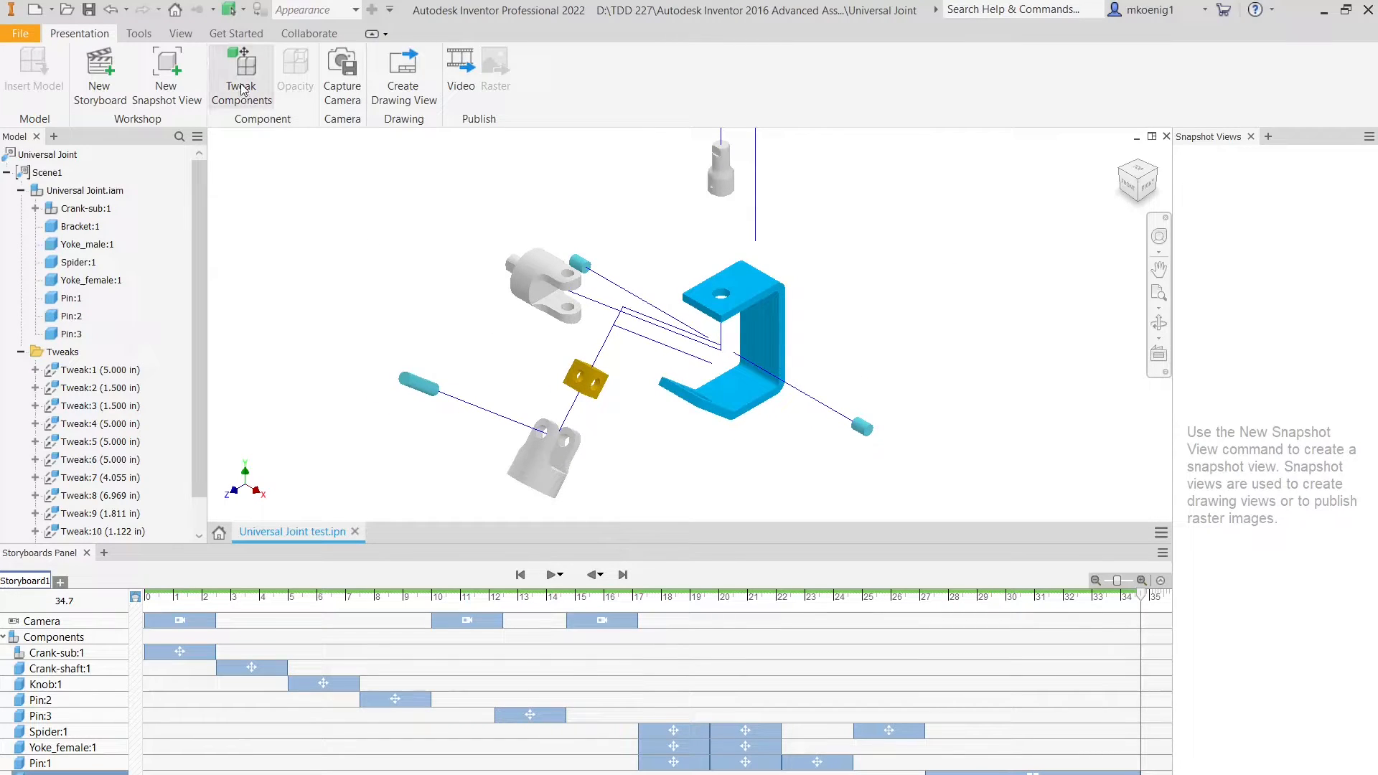
pyautogui.click(511, 273)
pyautogui.click(1010, 143)
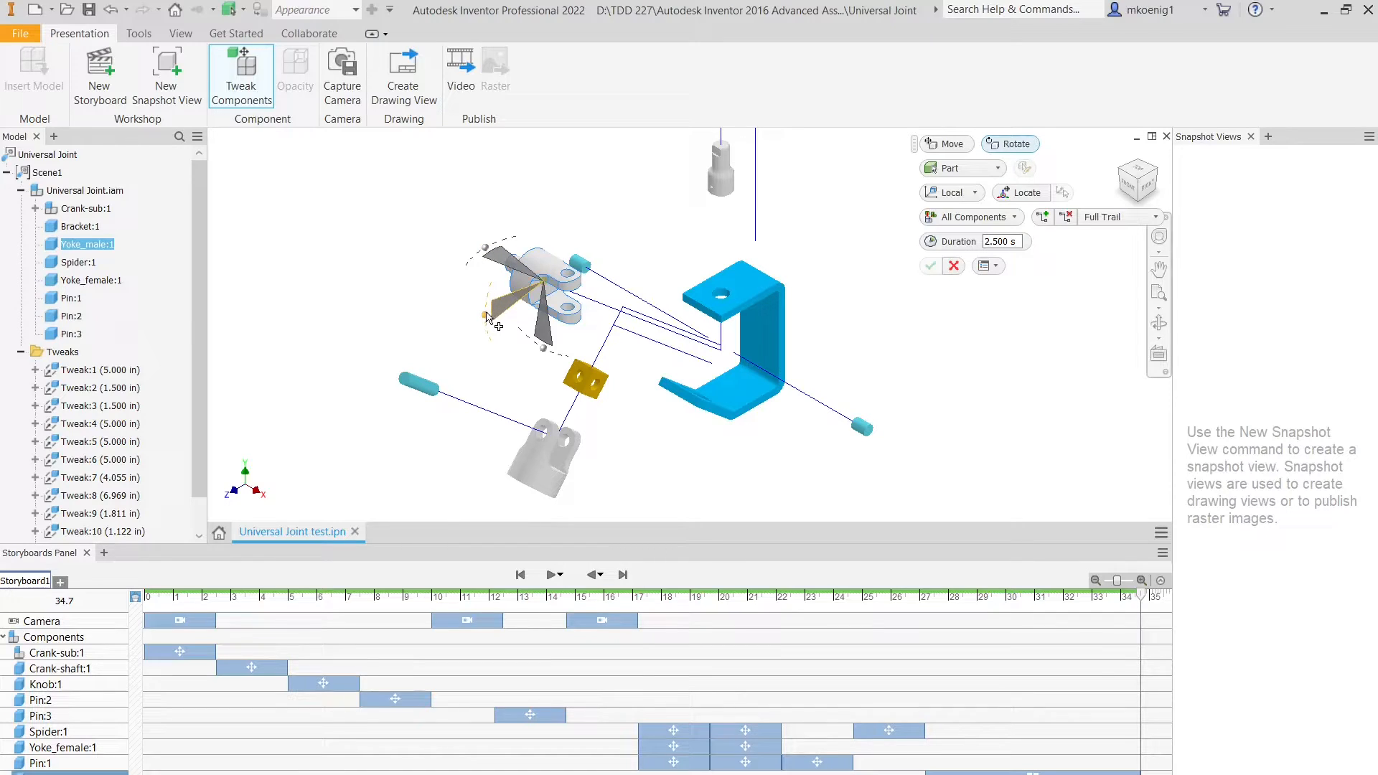
pyautogui.moveTo(547, 352); pyautogui.dragTo(515, 338)
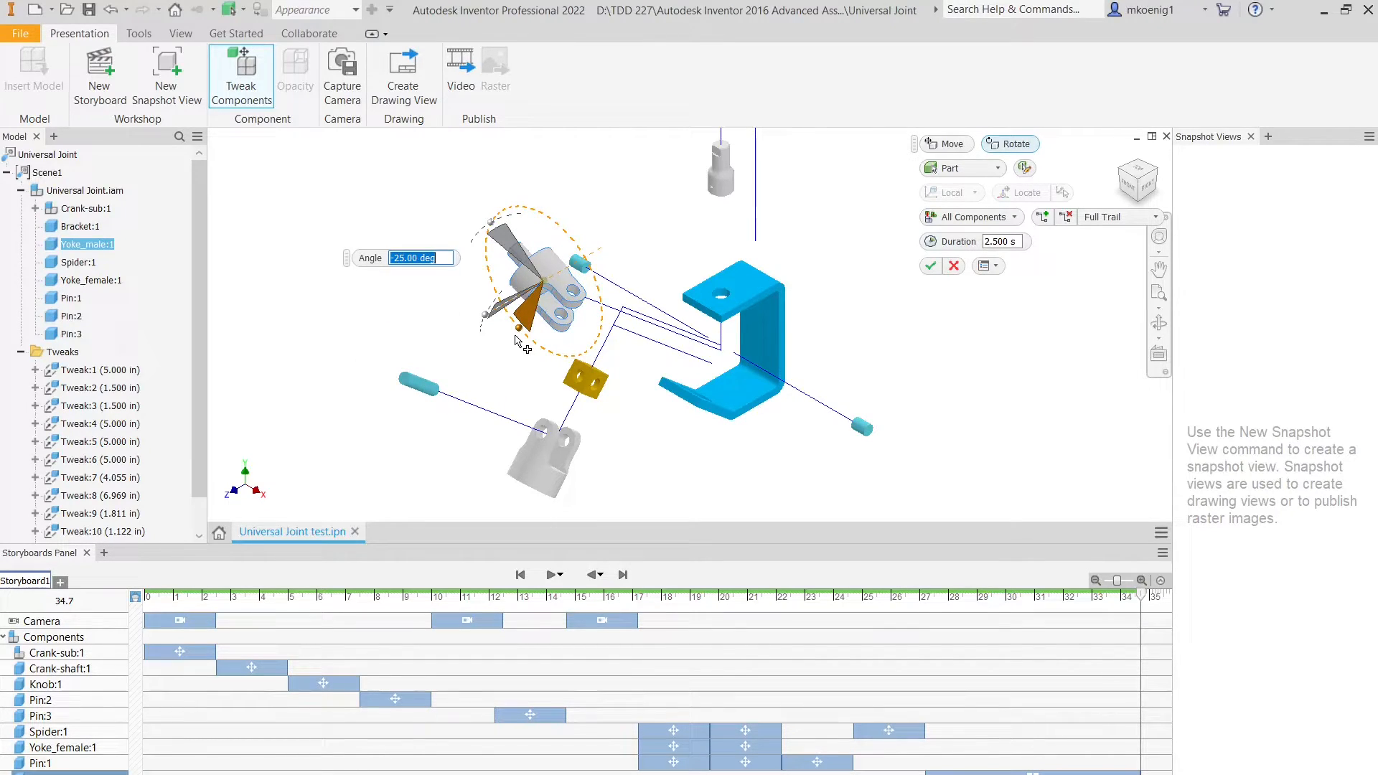
pyautogui.write('-90')
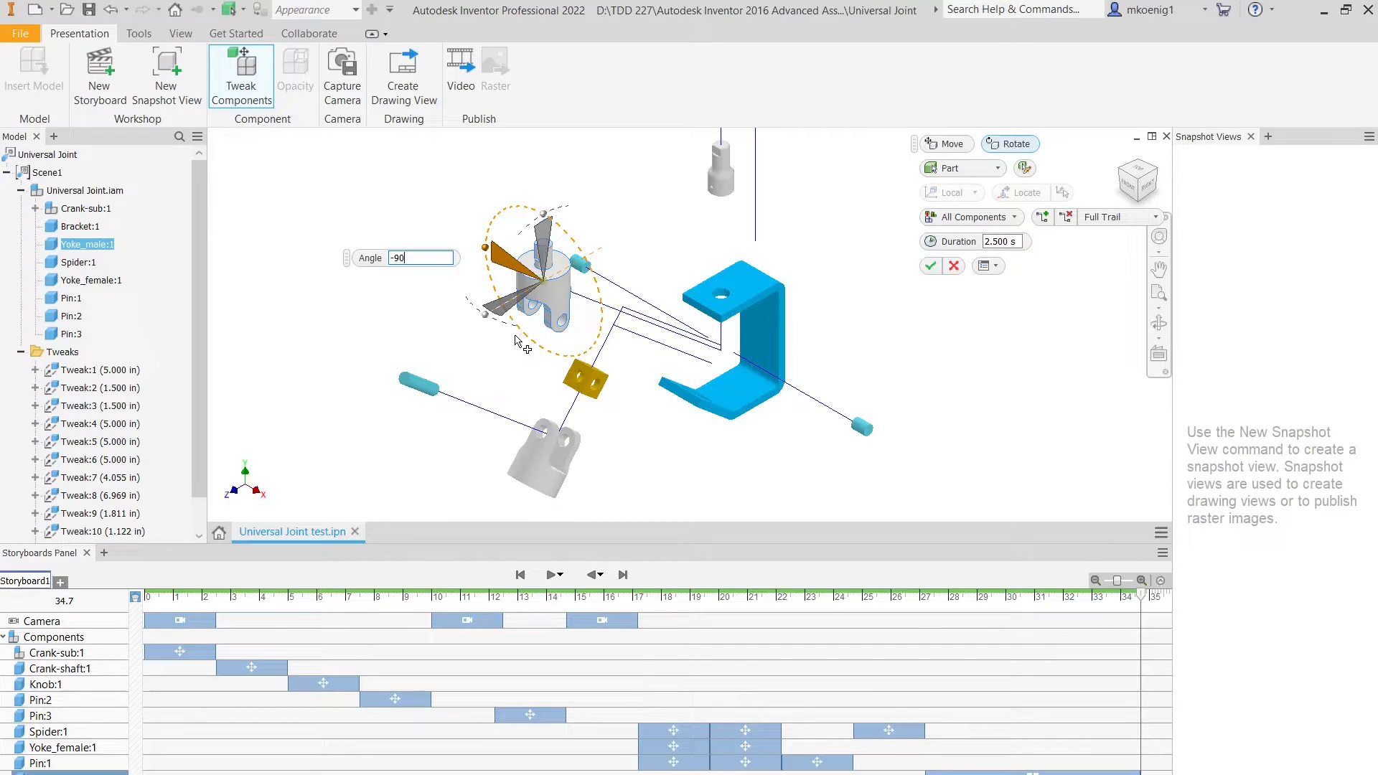
pyautogui.press('Return')
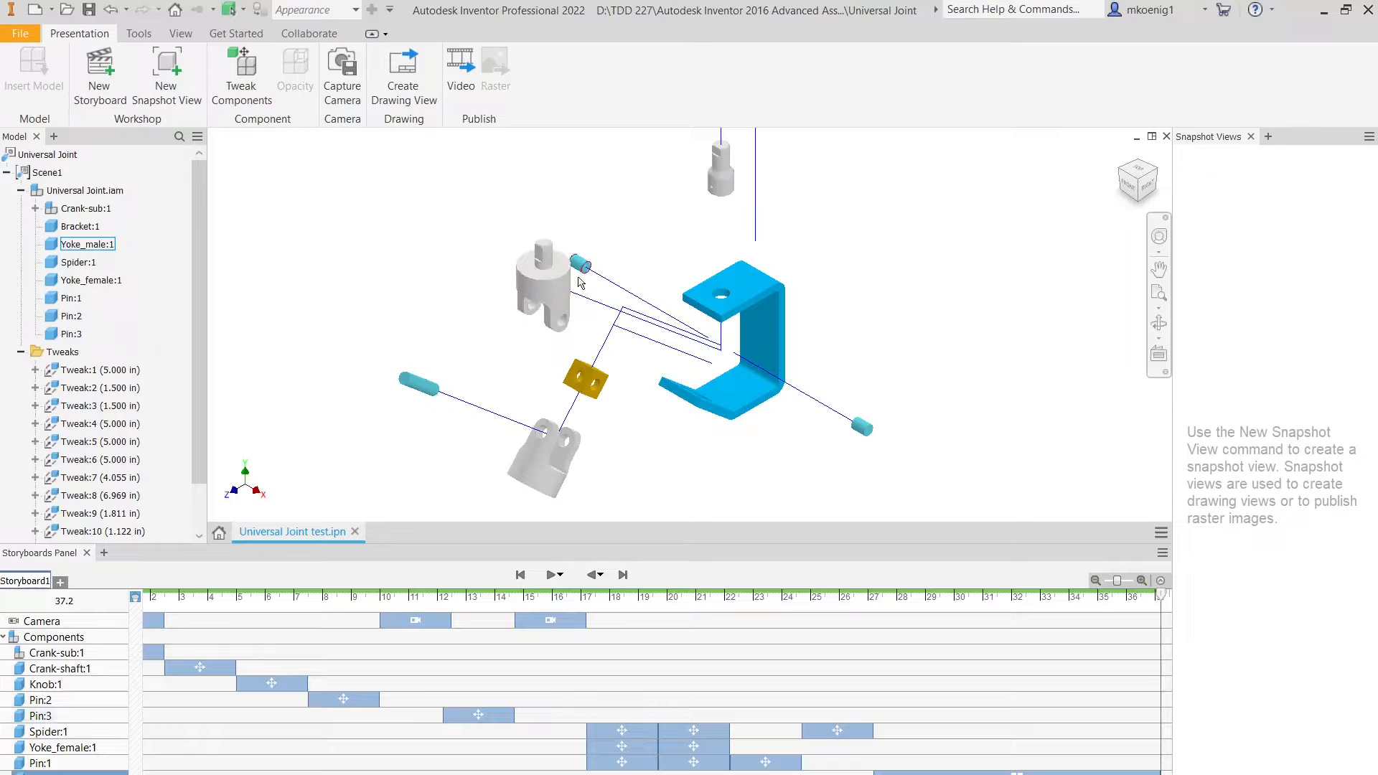
# Step: Examine the exploded layout of the whole assembly, including the trails of the yokes, spider and pins
pyautogui.scroll(3, 648, 295)
pyautogui.moveTo(648, 296); pyautogui.dragTo(644, 368, button='middle')
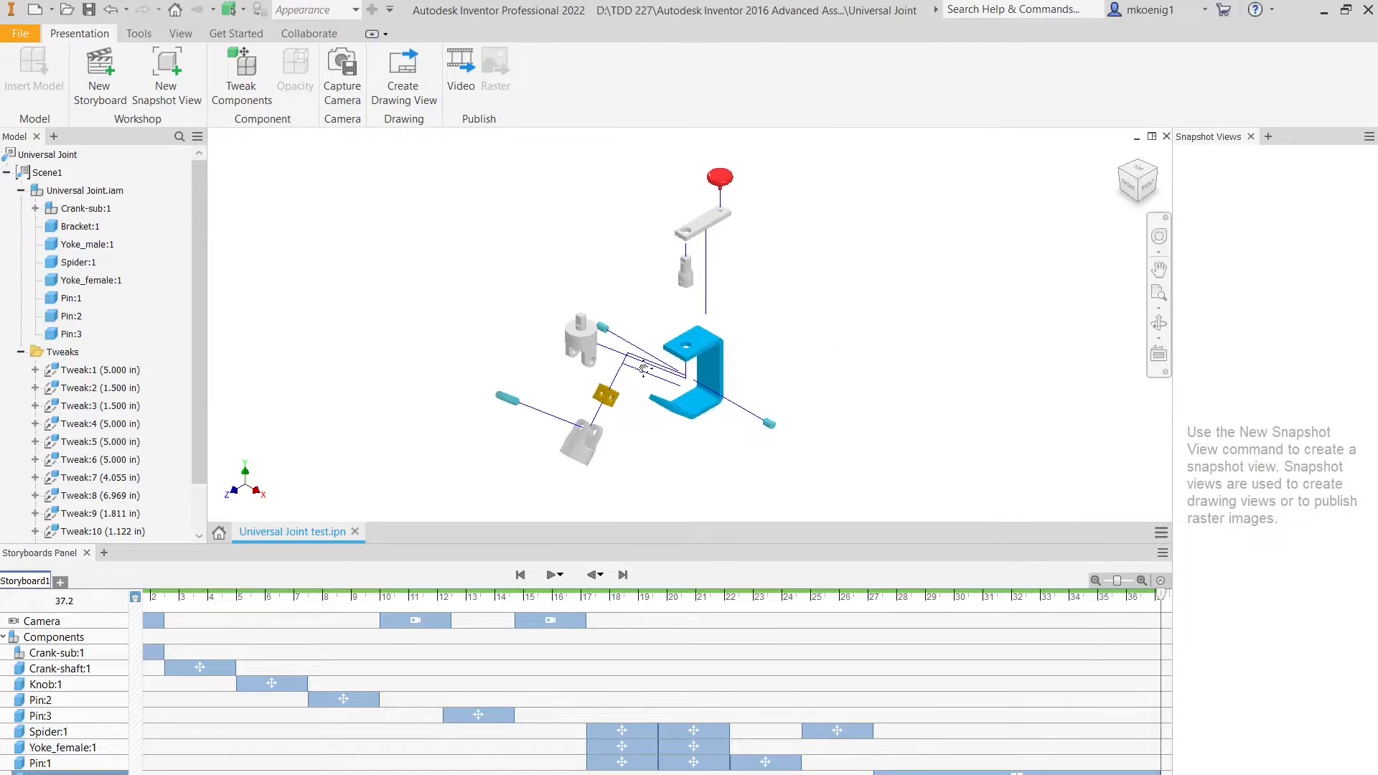
pyautogui.click(1122, 155)
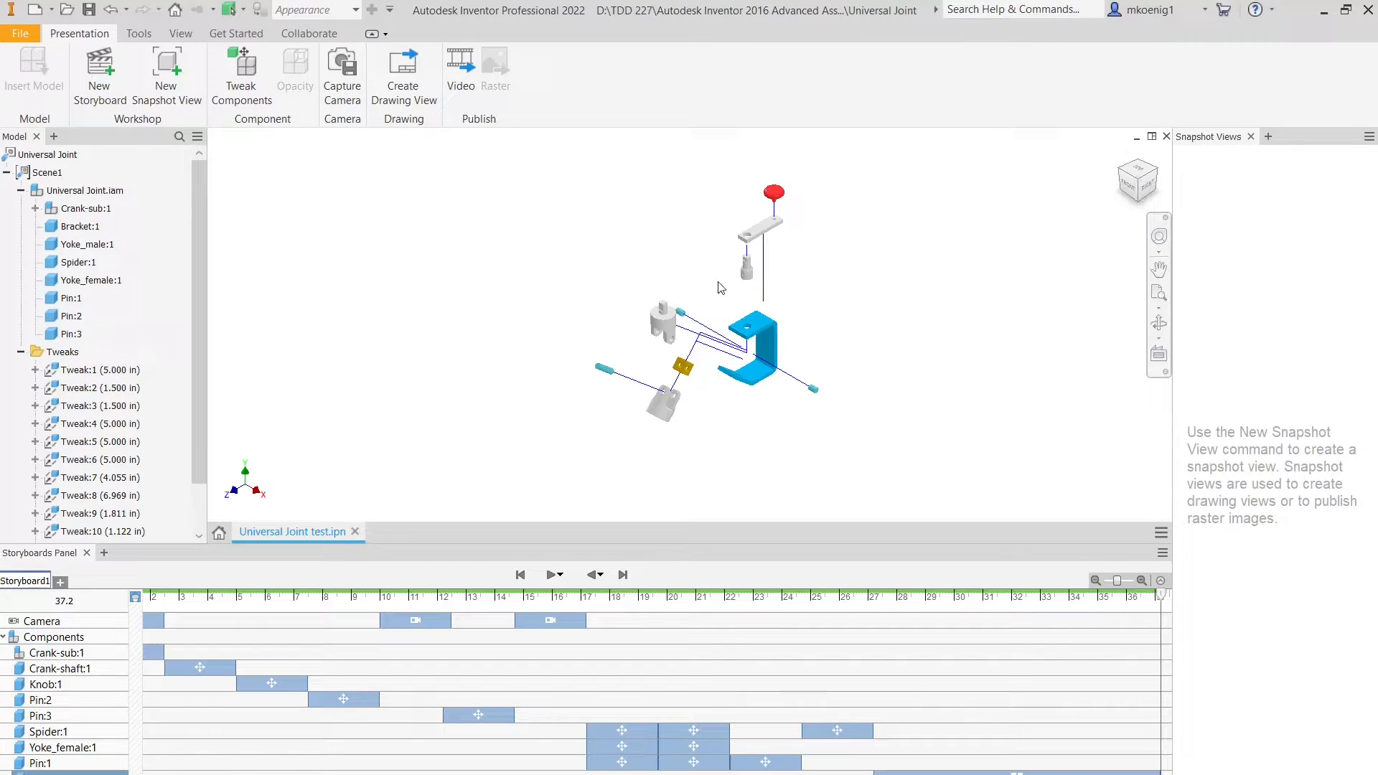
pyautogui.scroll(1, 721, 288)
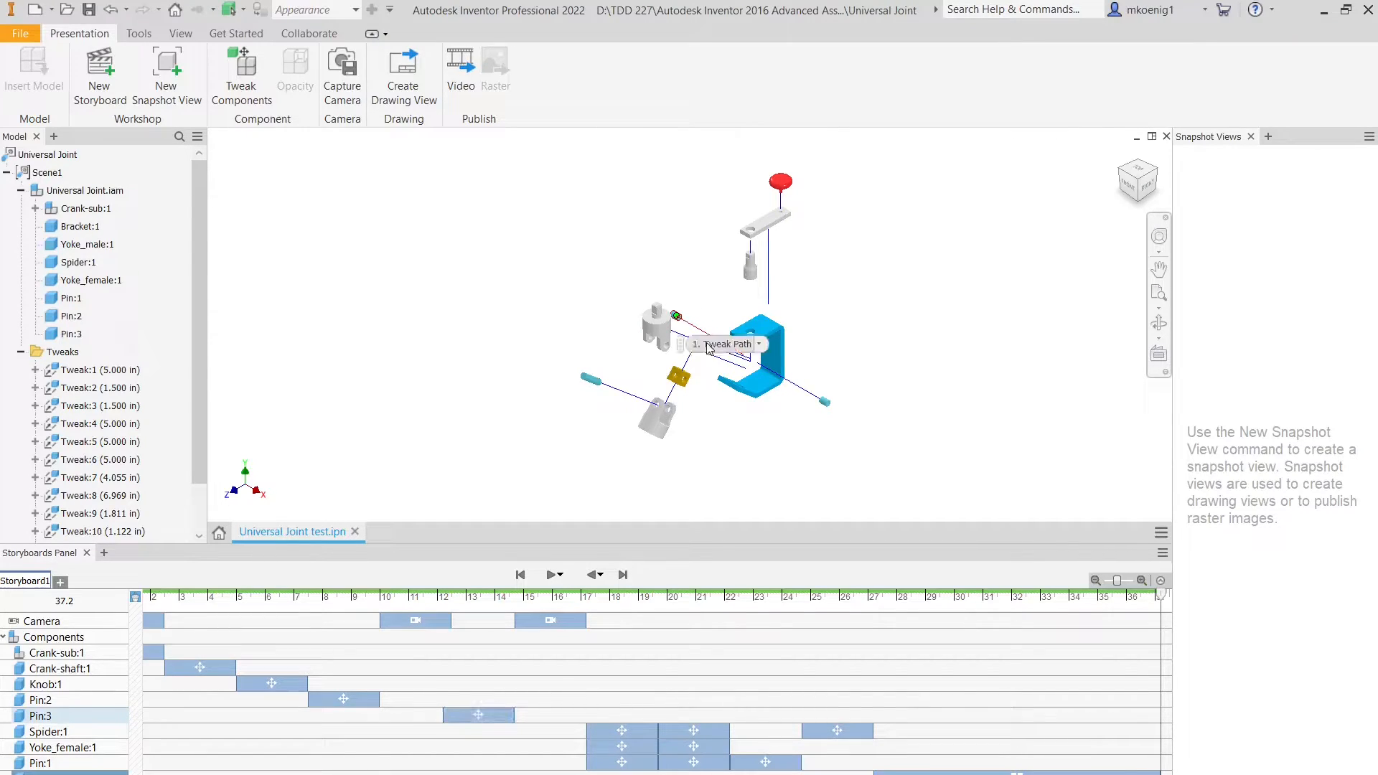
pyautogui.scroll(3, 708, 372)
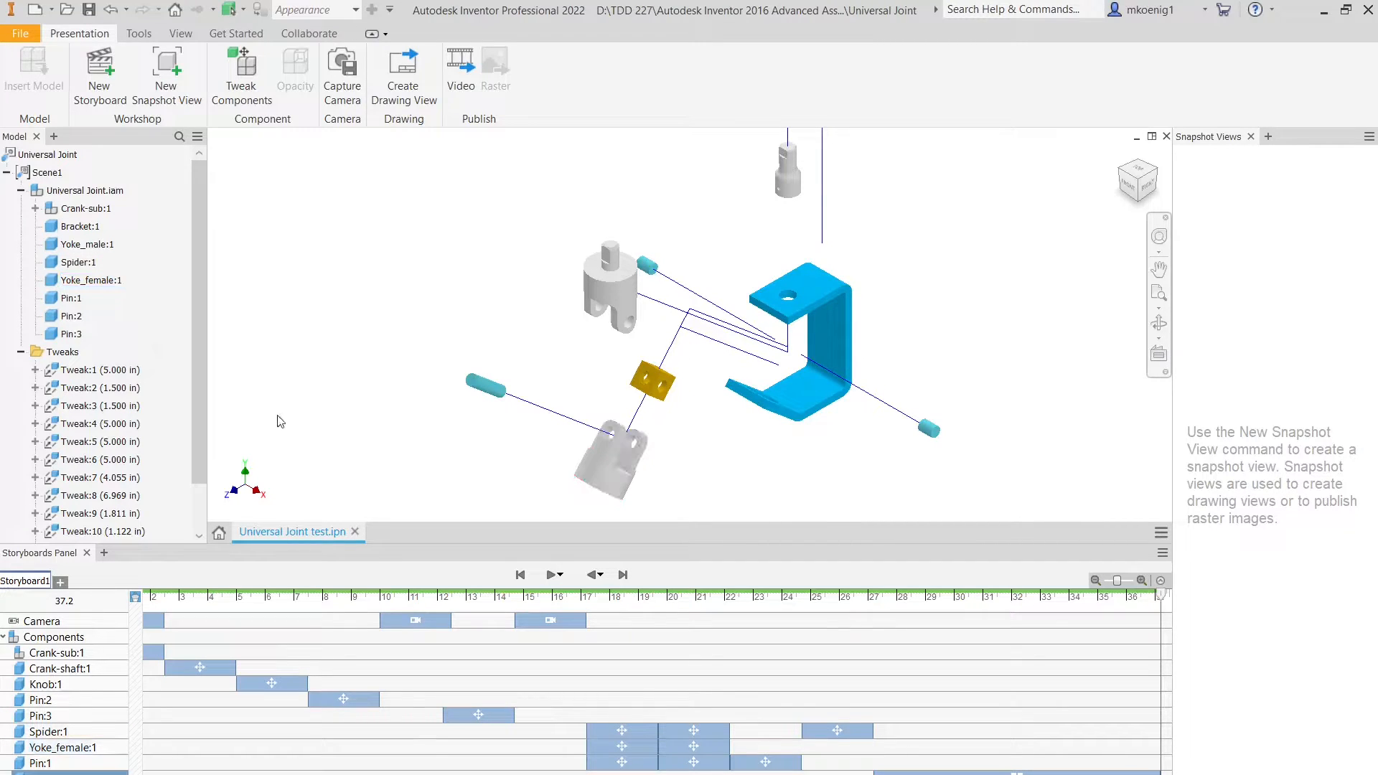
pyautogui.scroll(-1, 190, 452)
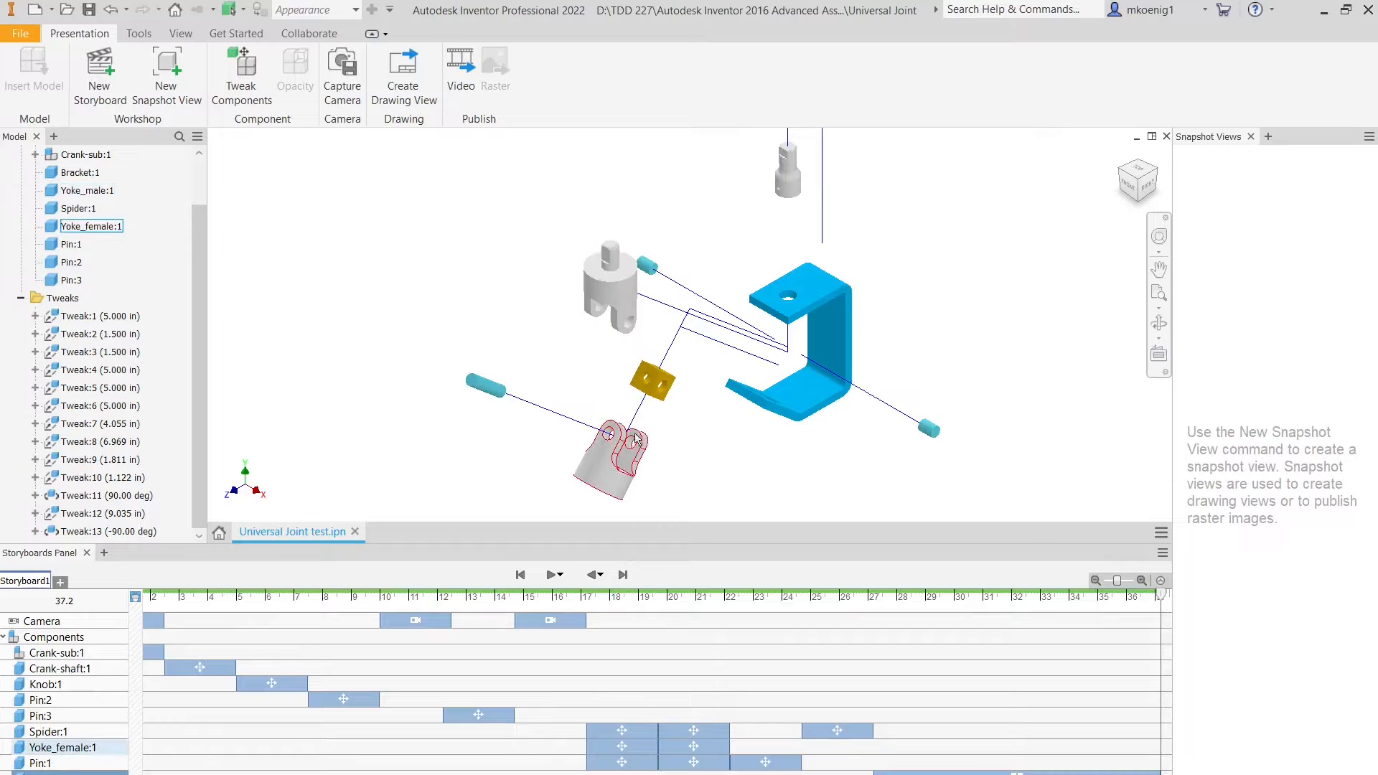
pyautogui.moveTo(641, 442); pyautogui.dragTo(511, 274, button='middle')
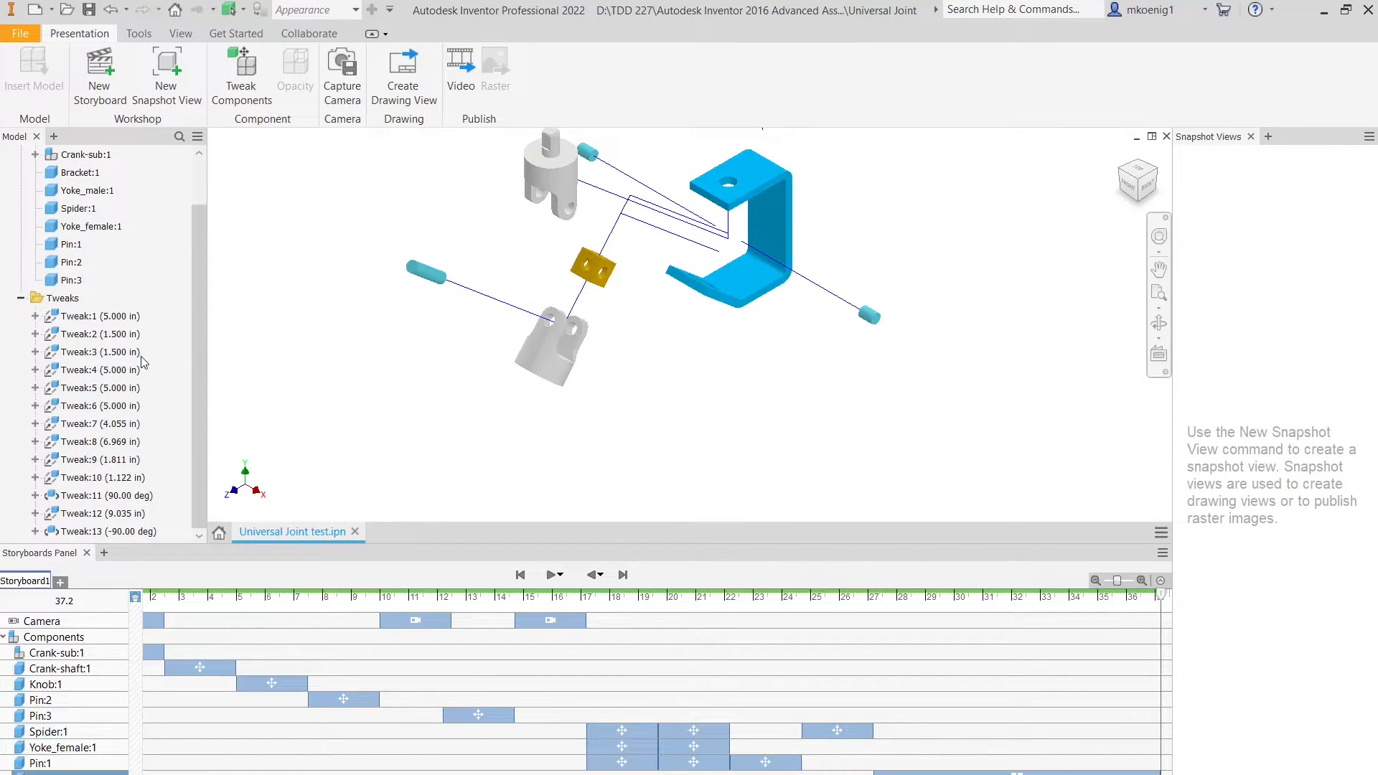
pyautogui.click(89, 408)
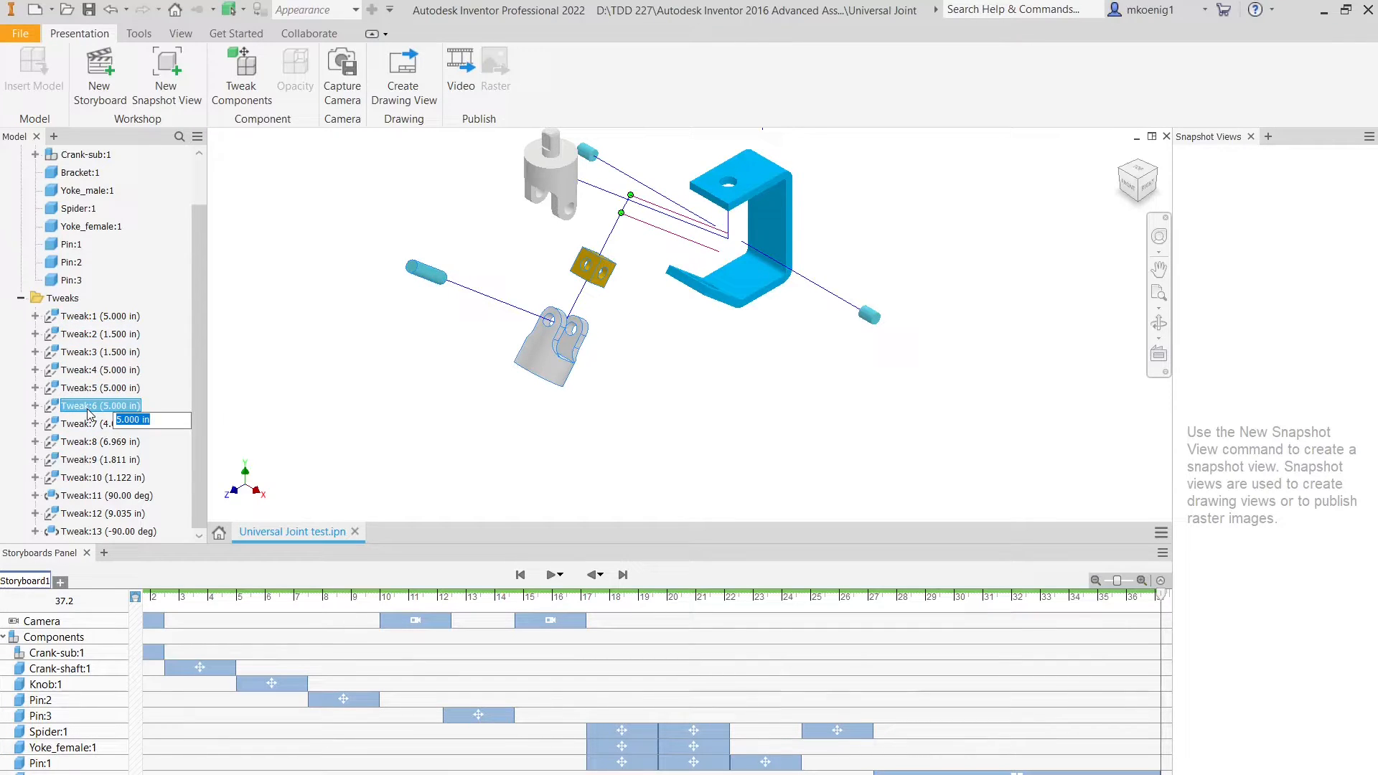
pyautogui.click(87, 426)
pyautogui.click(87, 407)
pyautogui.rightClick(89, 413)
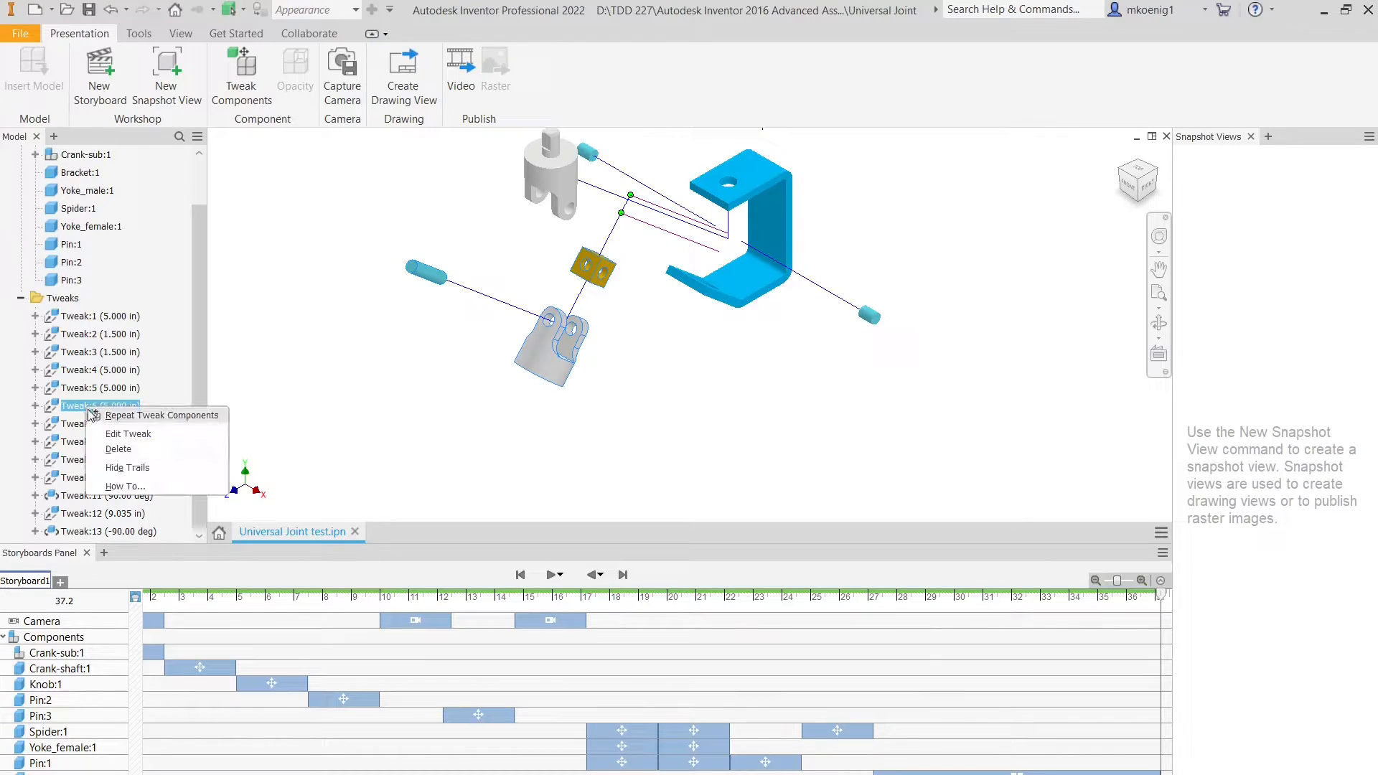
pyautogui.click(114, 434)
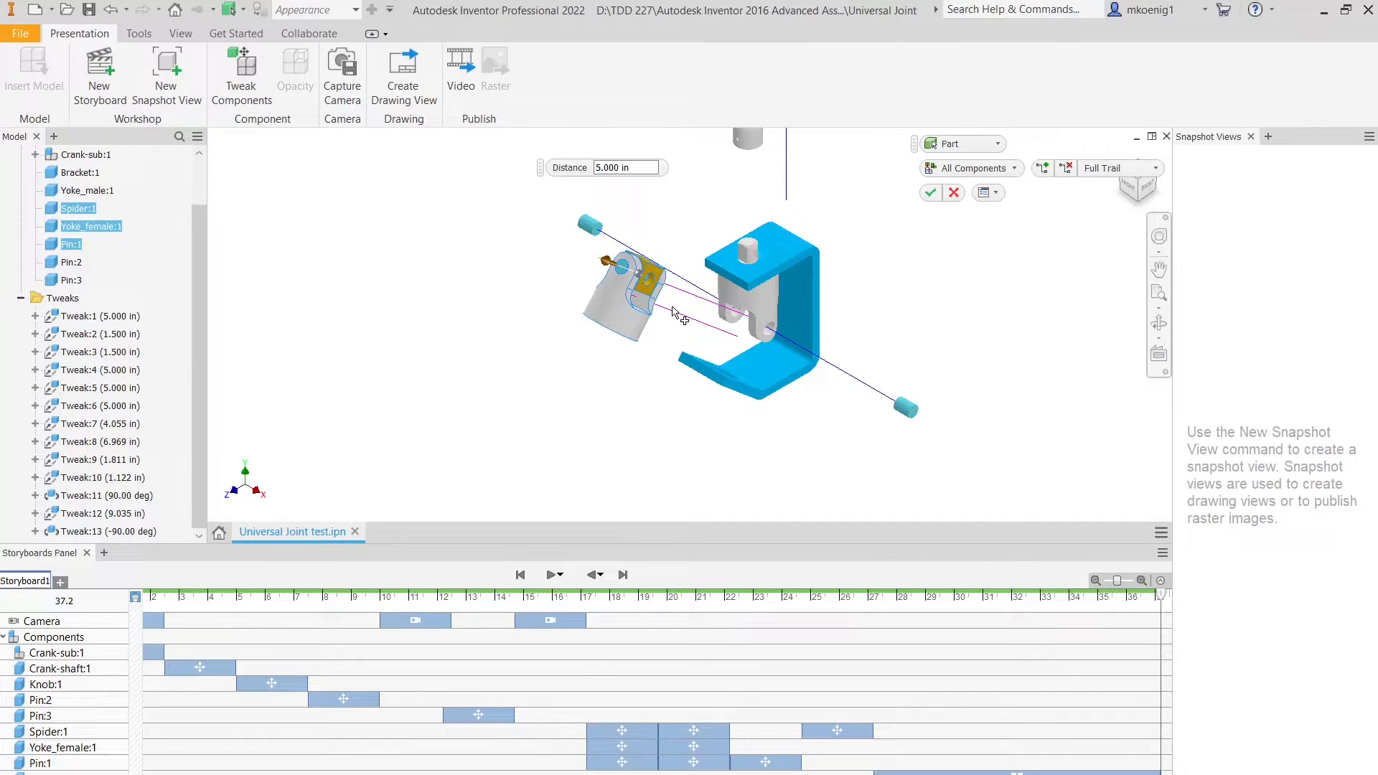
pyautogui.press('Escape')
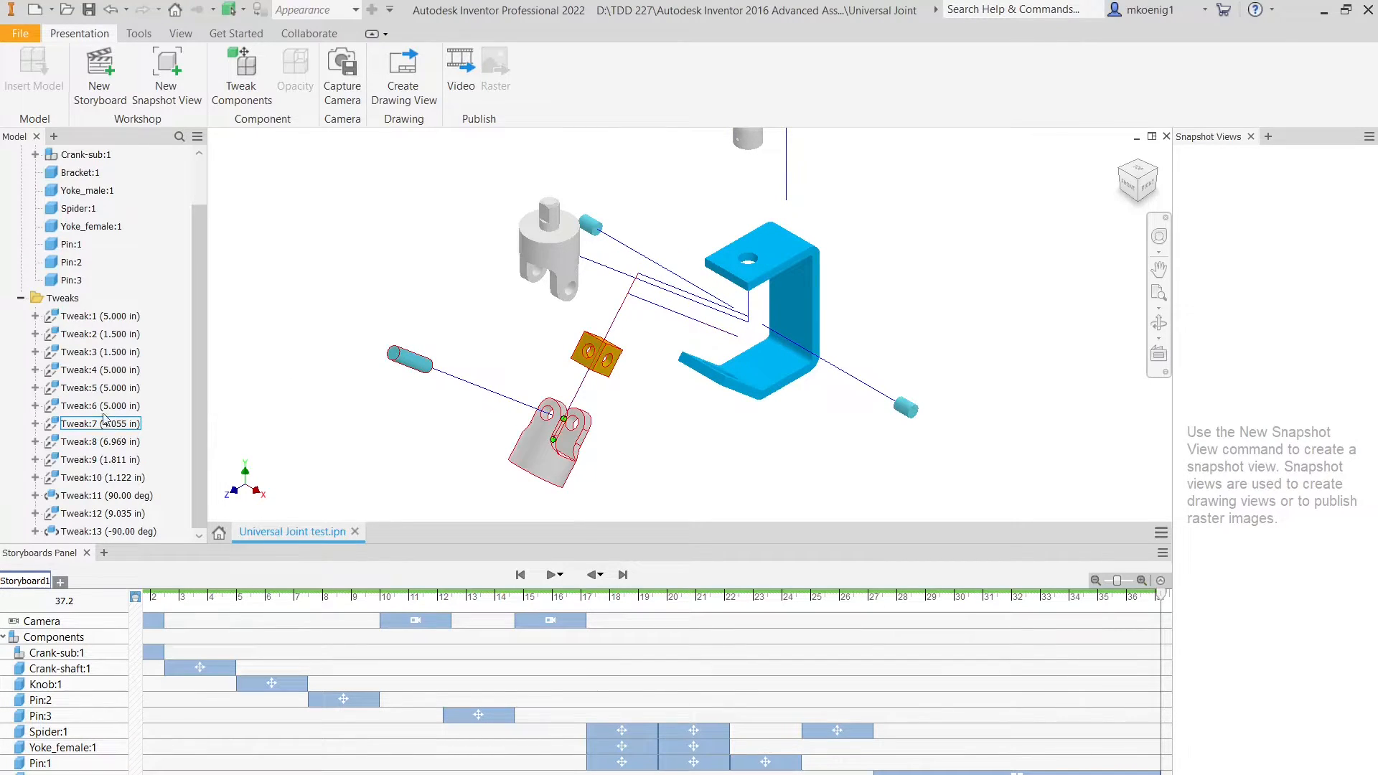
# Step: Edit Tweak:7 to extend the shared move of Spider:1, Yoke_female:1 and Pin:1 to about 5.748 in and apply it
pyautogui.click(98, 389)
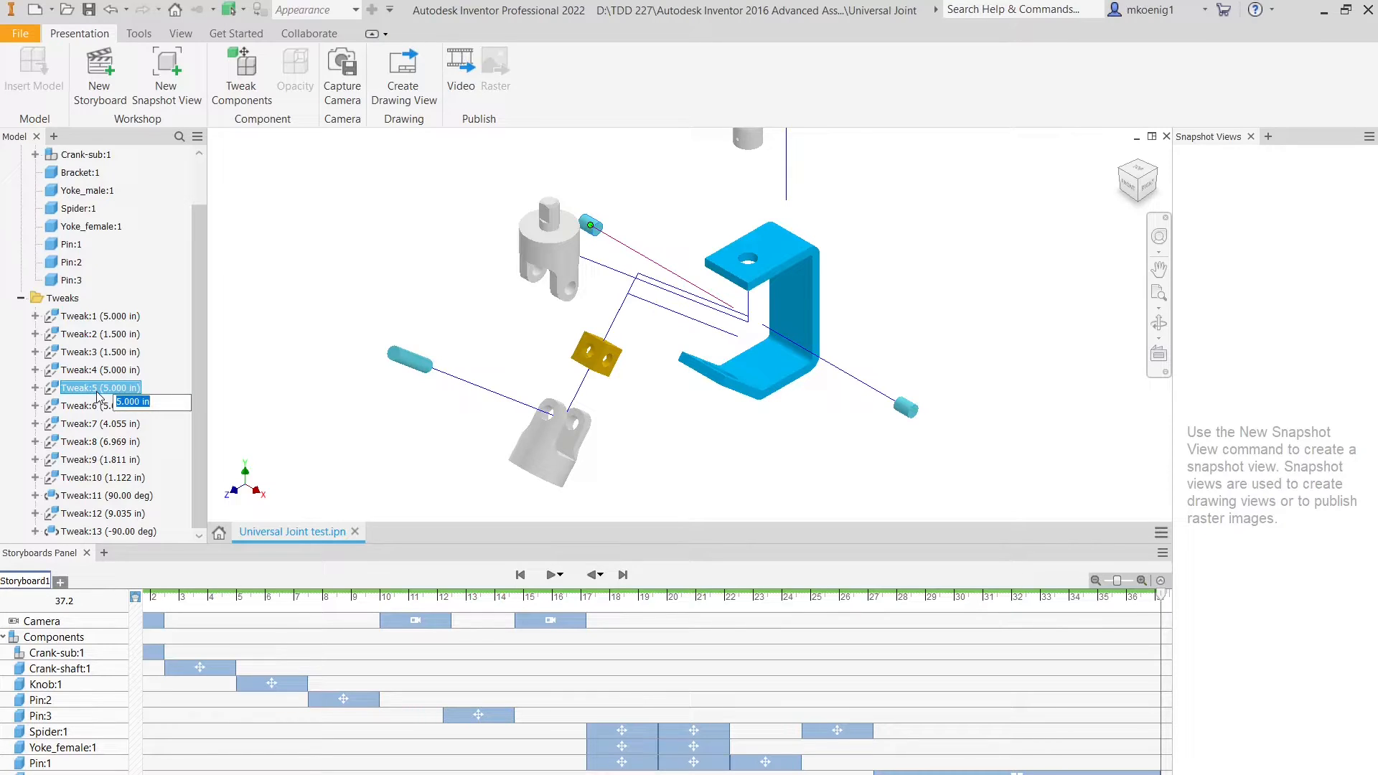
pyautogui.click(96, 407)
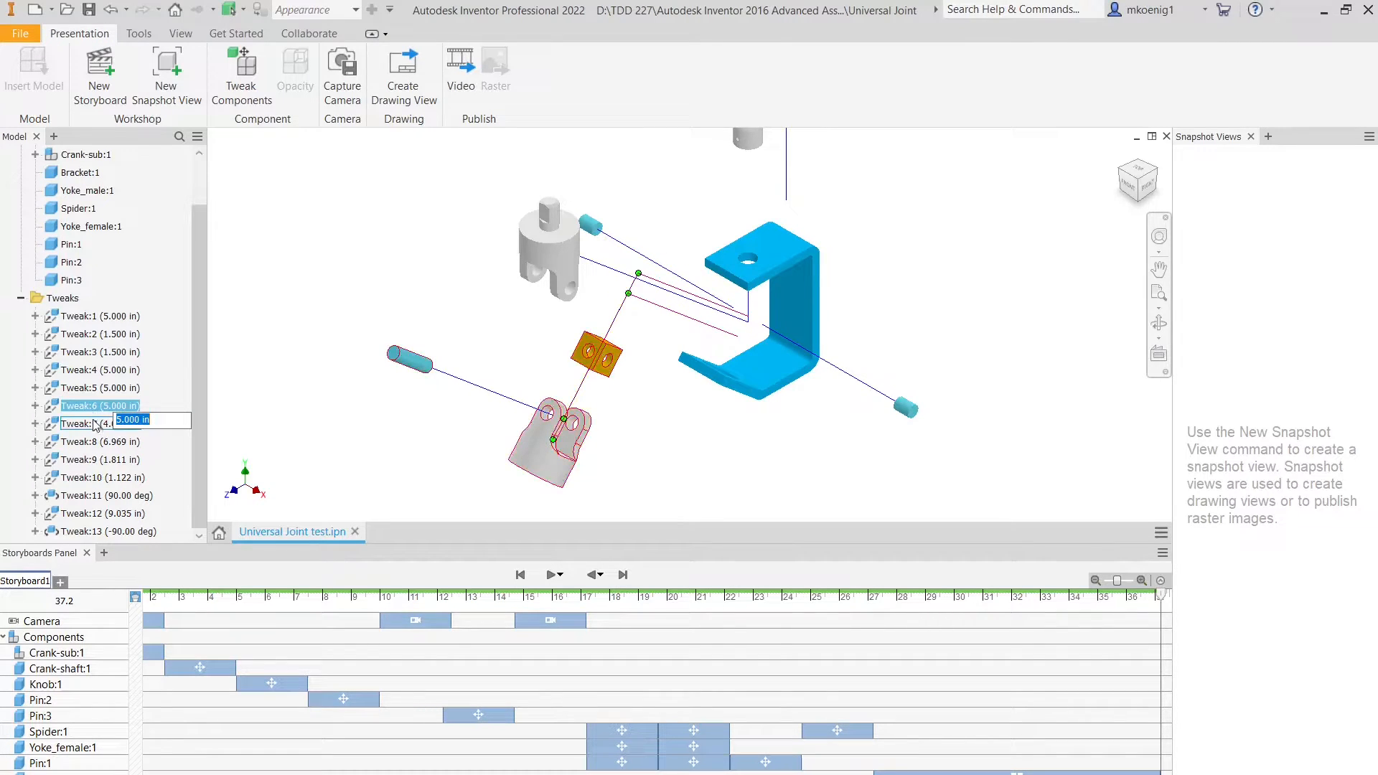
pyautogui.click(94, 426)
pyautogui.rightClick(93, 430)
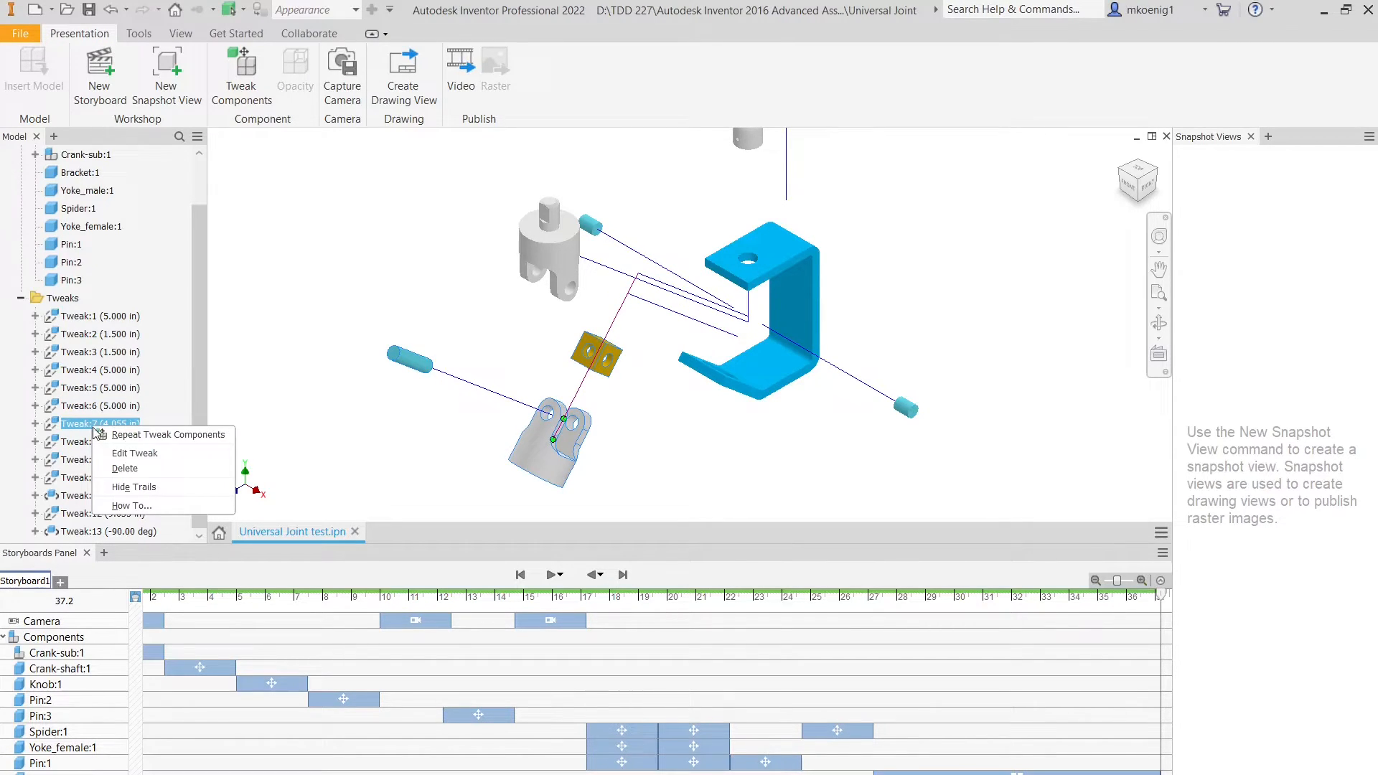
pyautogui.click(127, 453)
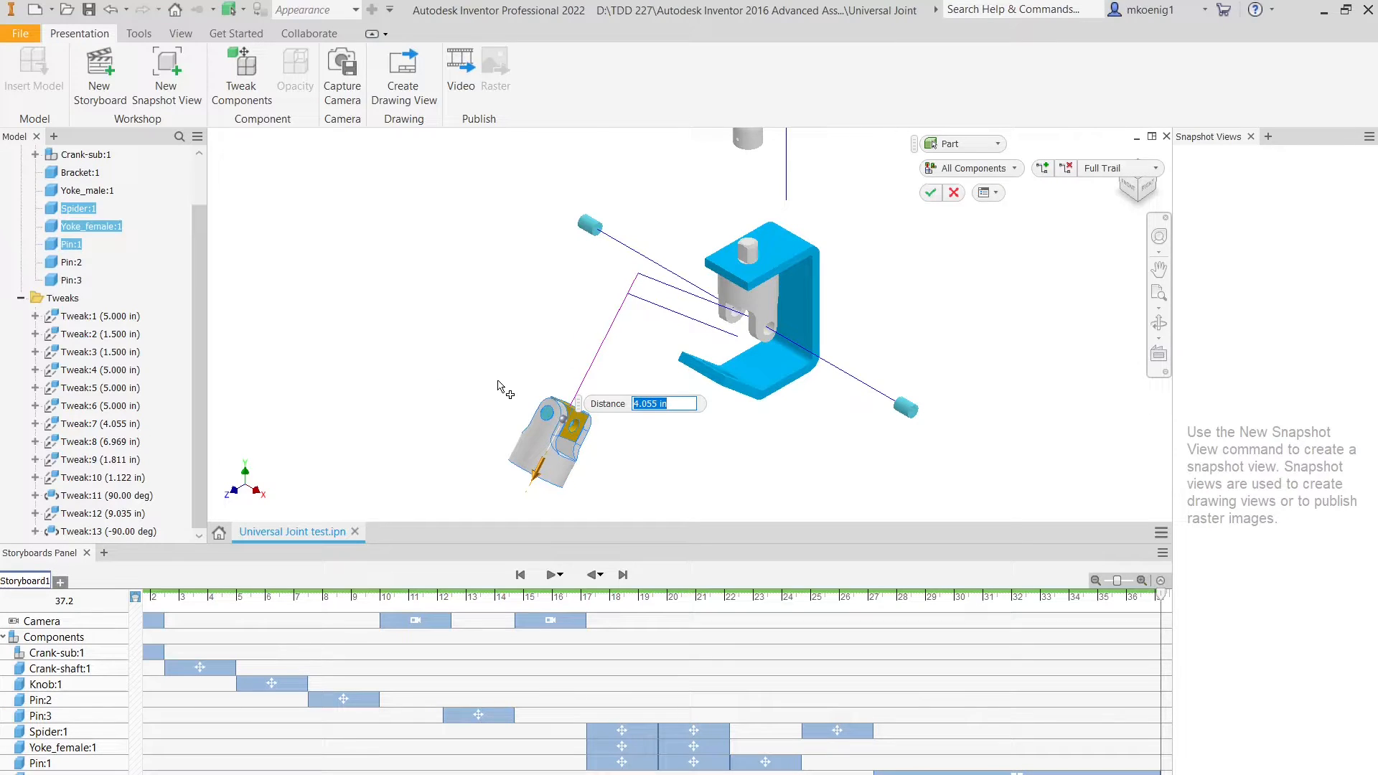
pyautogui.moveTo(500, 386); pyautogui.dragTo(478, 240, button='middle')
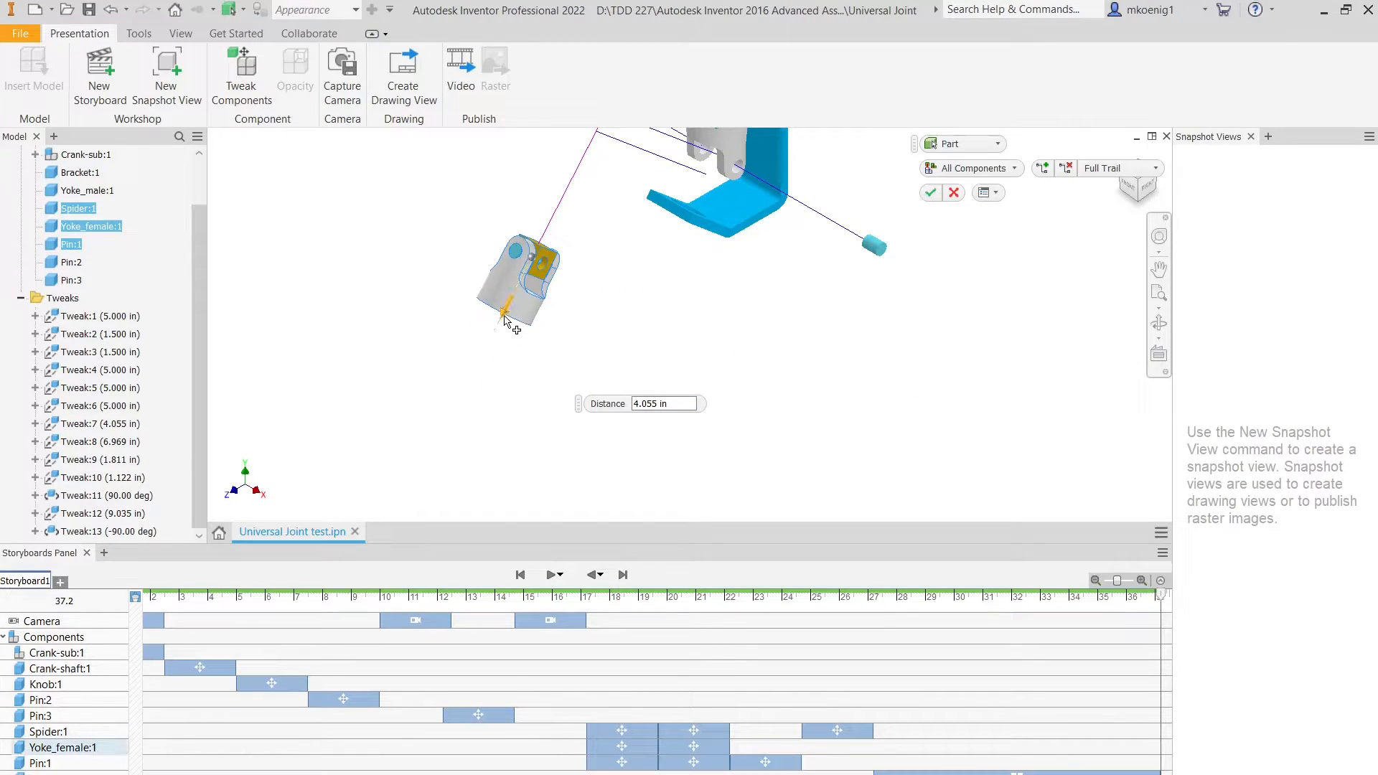
pyautogui.moveTo(500, 330); pyautogui.dragTo(487, 374)
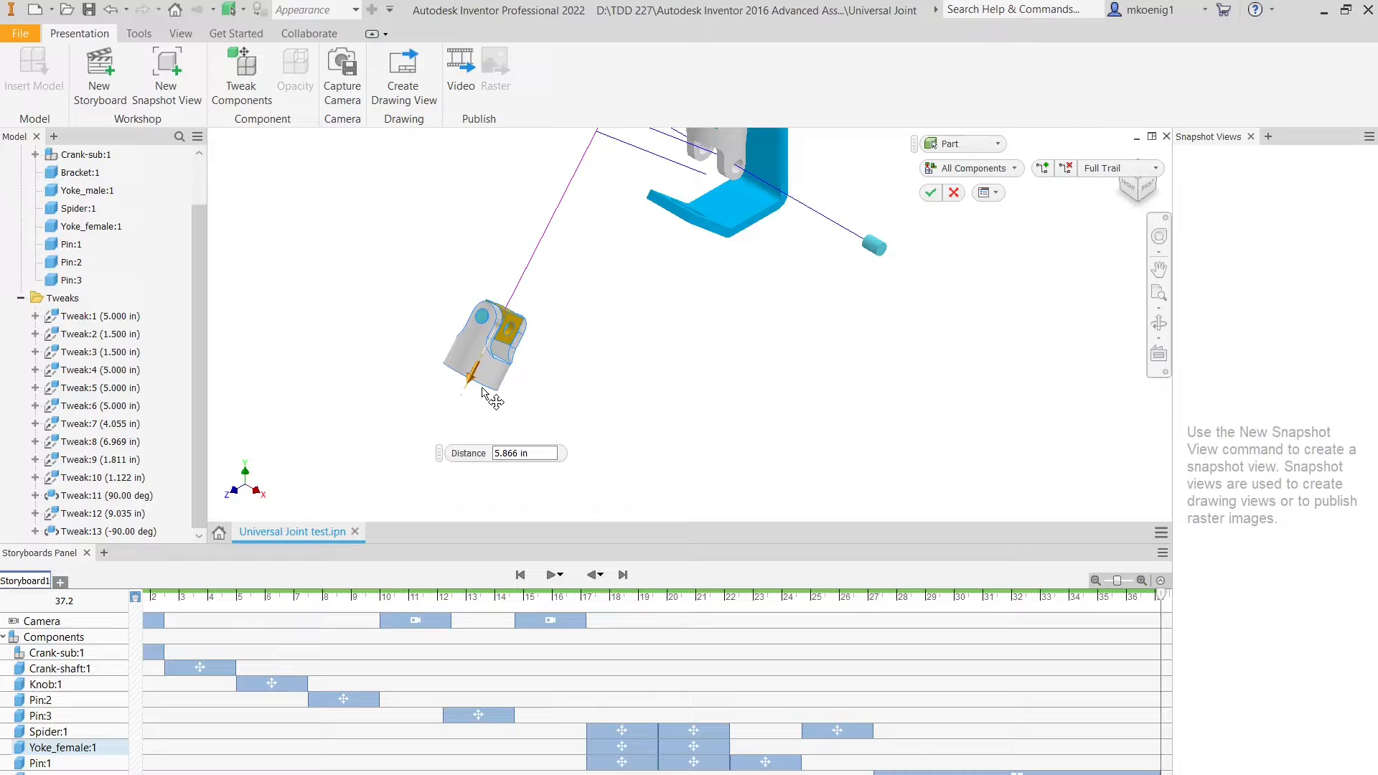
pyautogui.moveTo(492, 399); pyautogui.dragTo(468, 404)
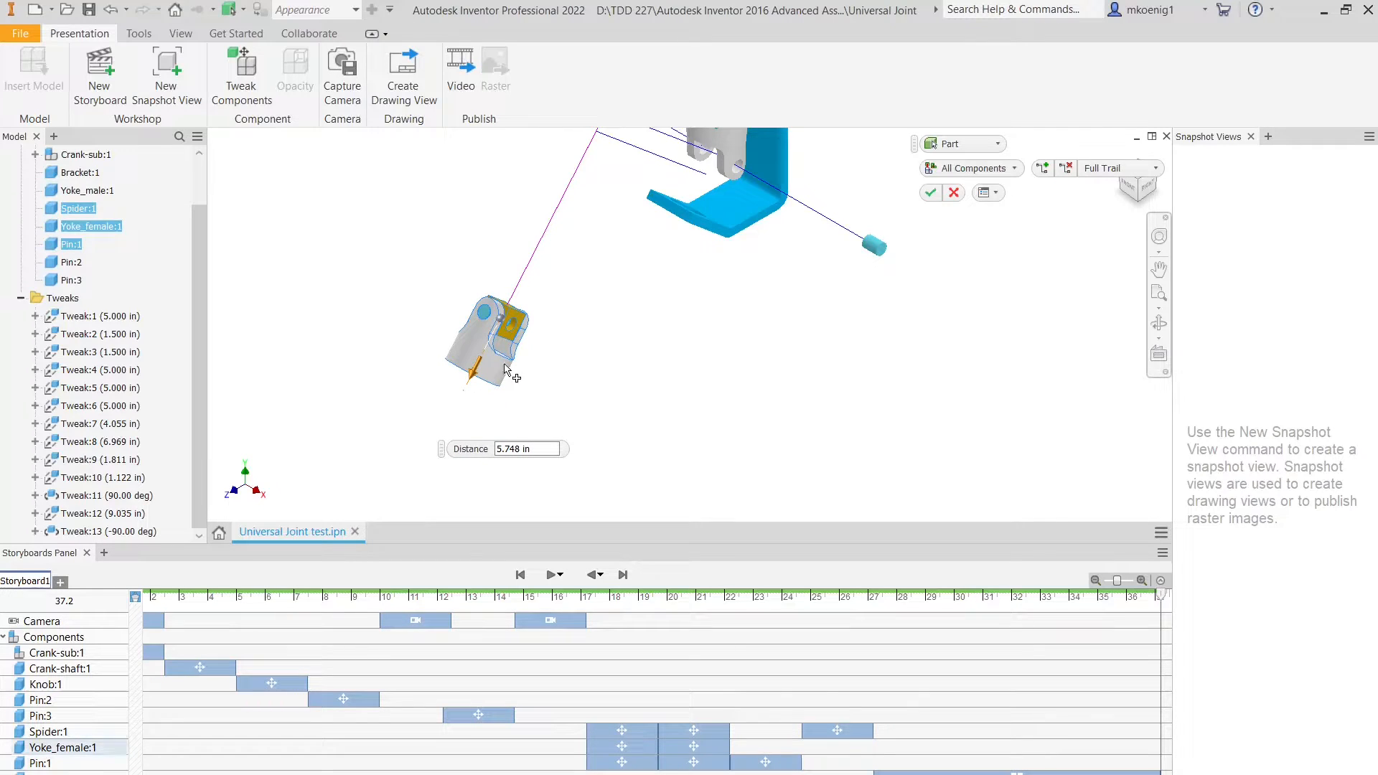
pyautogui.click(930, 193)
pyautogui.scroll(-4, 763, 372)
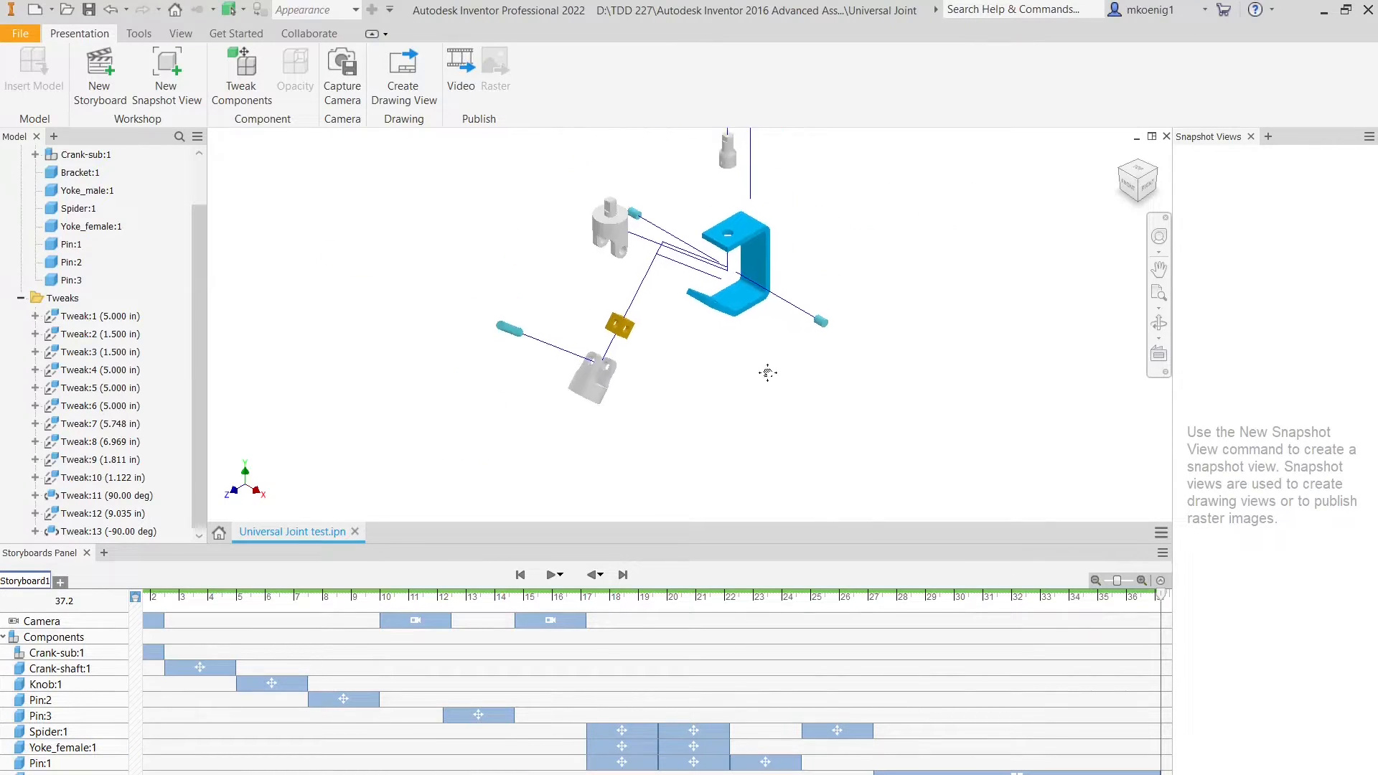
# Step: Examine which movement of the male yoke each of Tweak:10 through Tweak:13 controls
pyautogui.scroll(3, 603, 273)
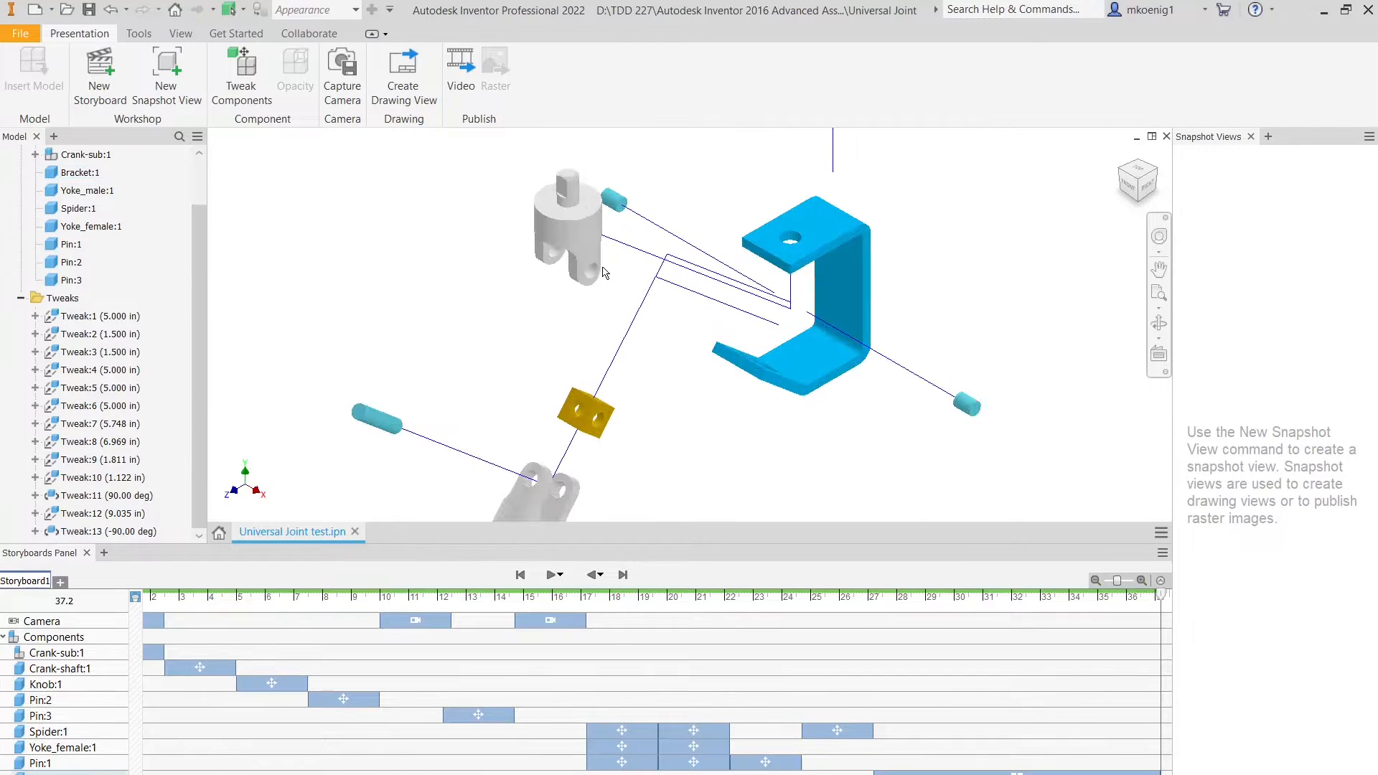
pyautogui.scroll(-3, 584, 248)
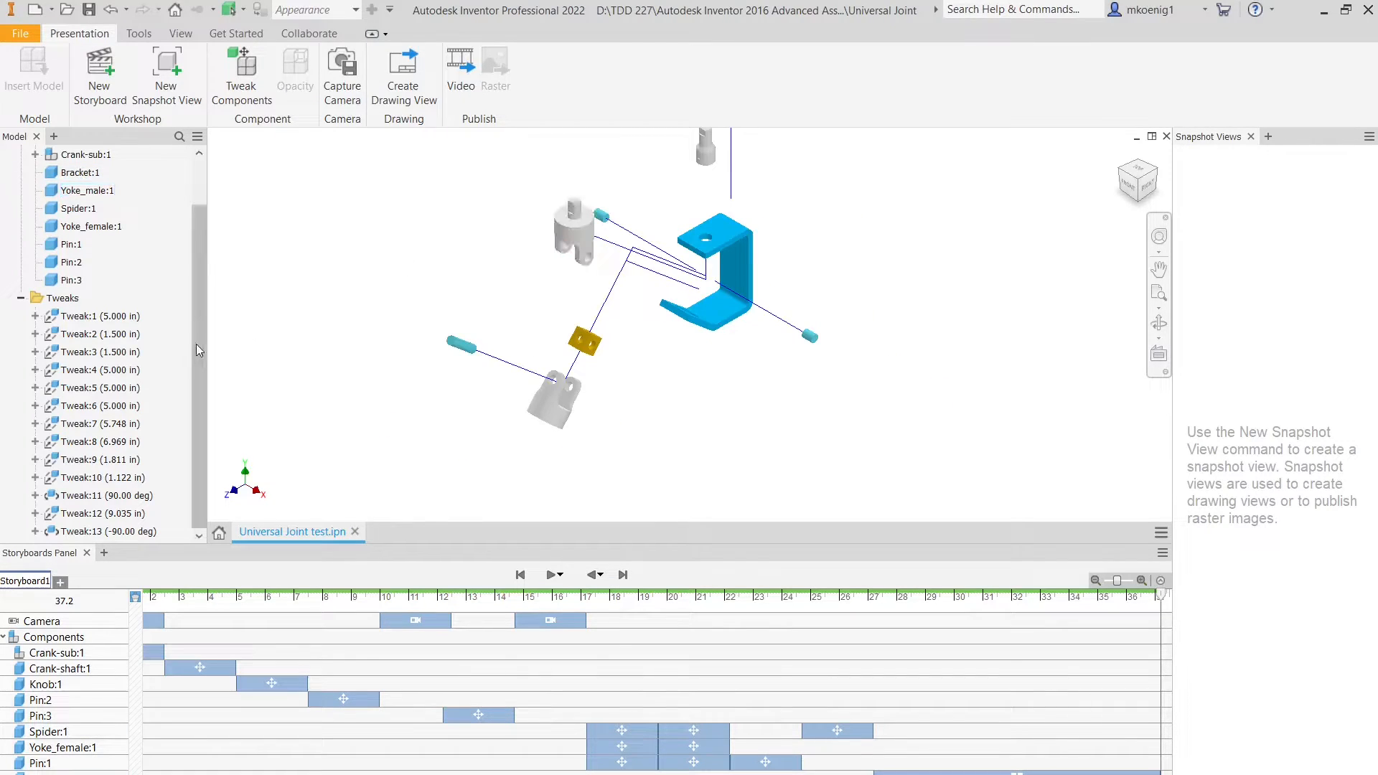
pyautogui.click(84, 478)
pyautogui.click(86, 497)
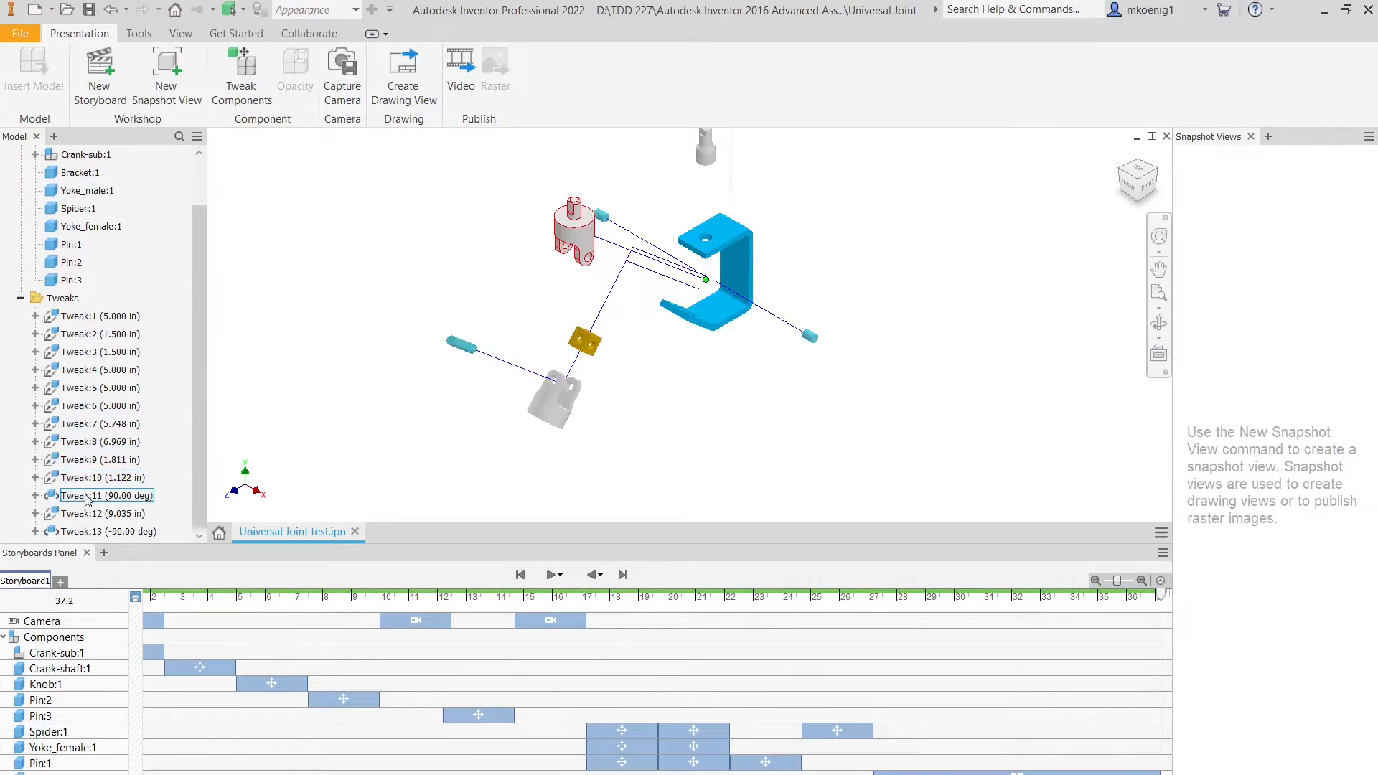
pyautogui.click(88, 513)
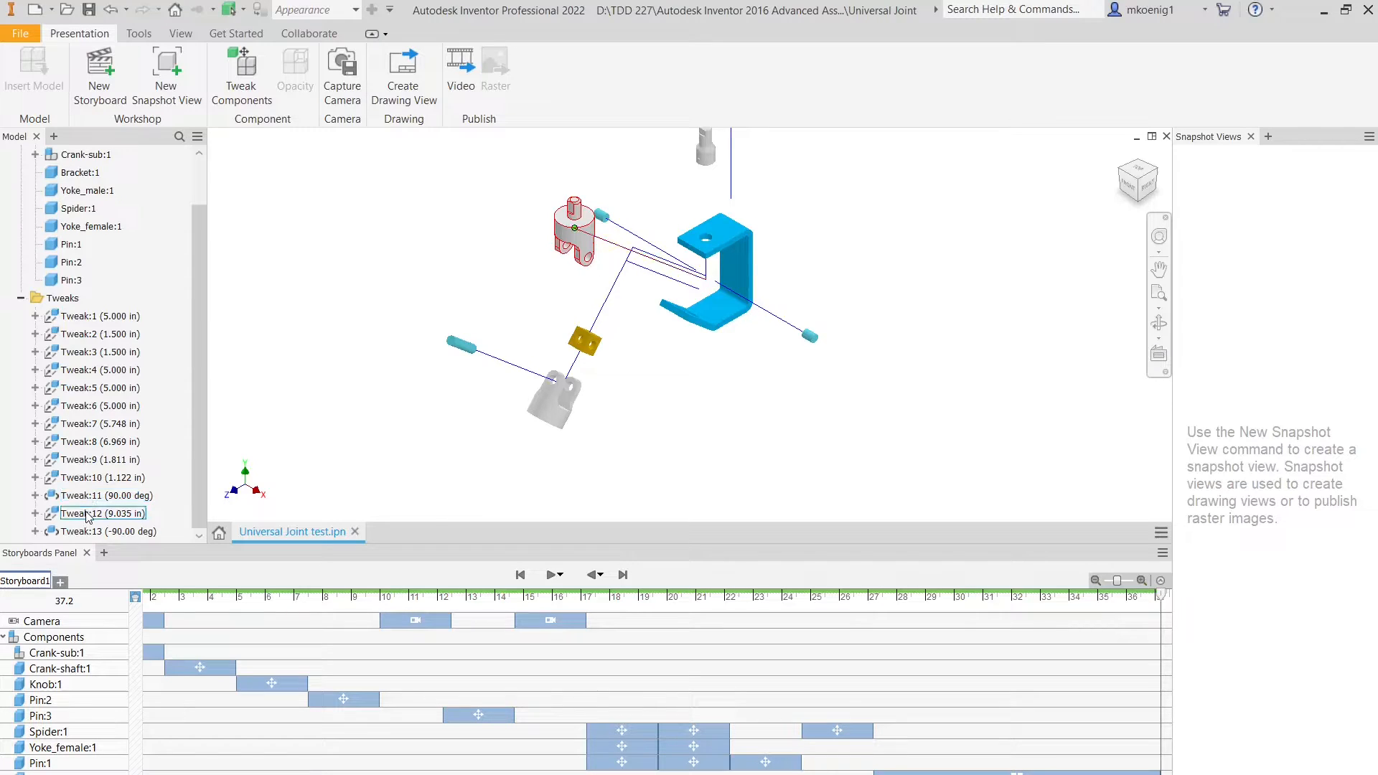
pyautogui.click(89, 531)
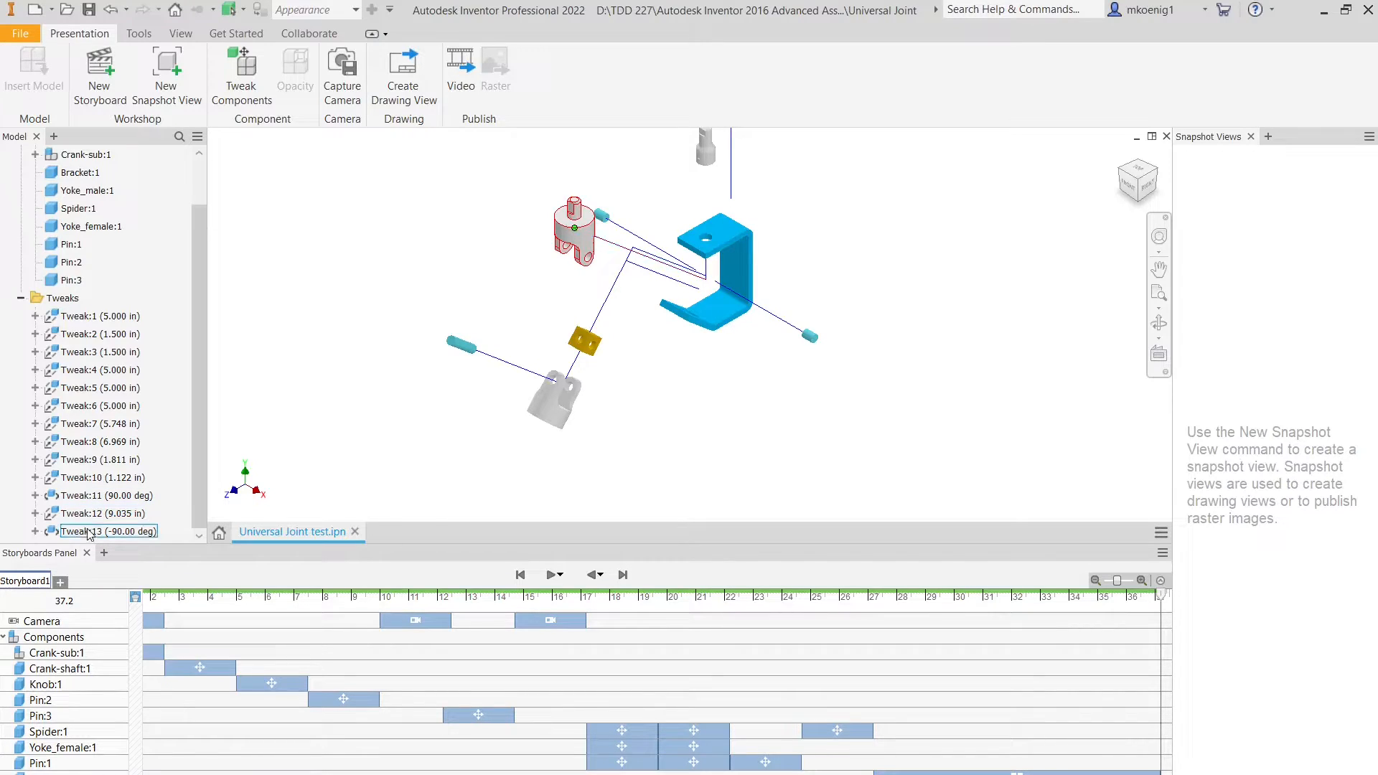
pyautogui.click(90, 513)
pyautogui.click(91, 498)
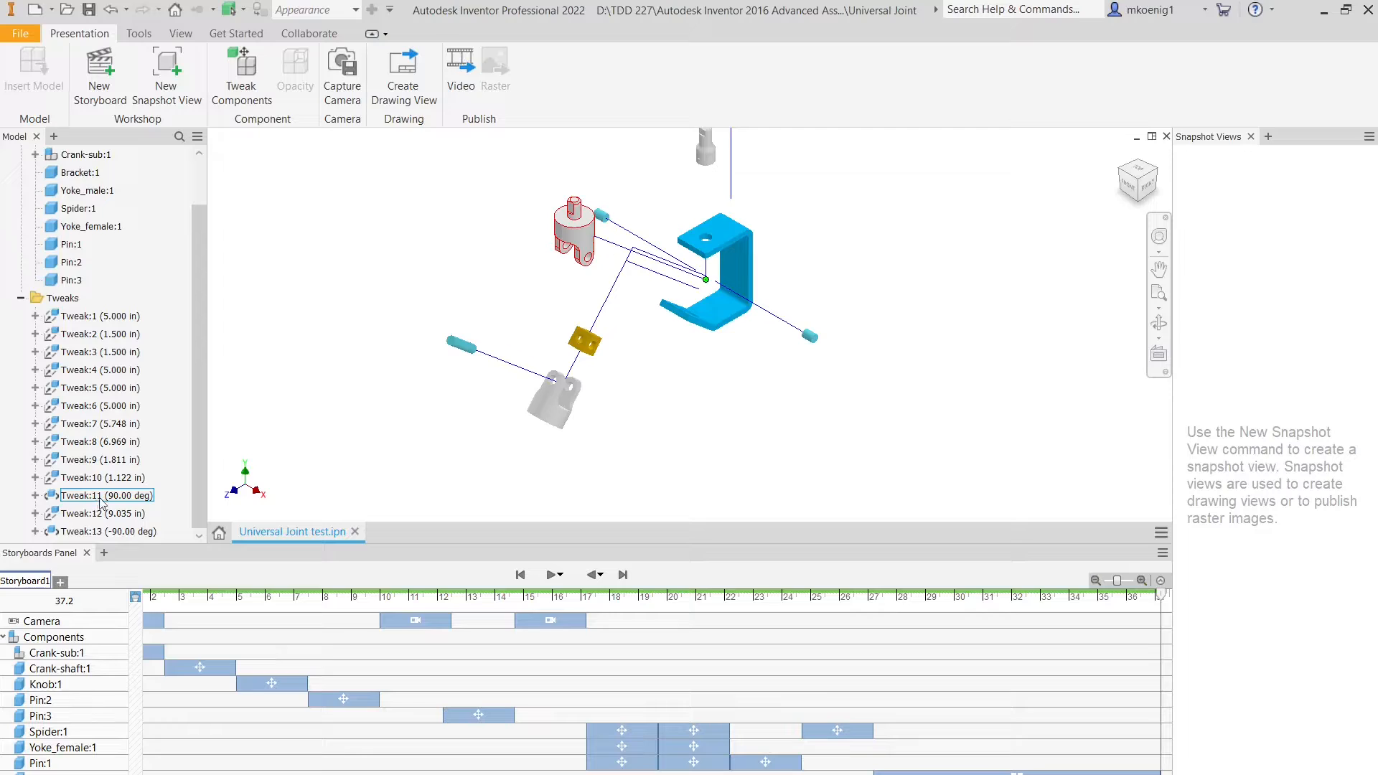
pyautogui.click(108, 479)
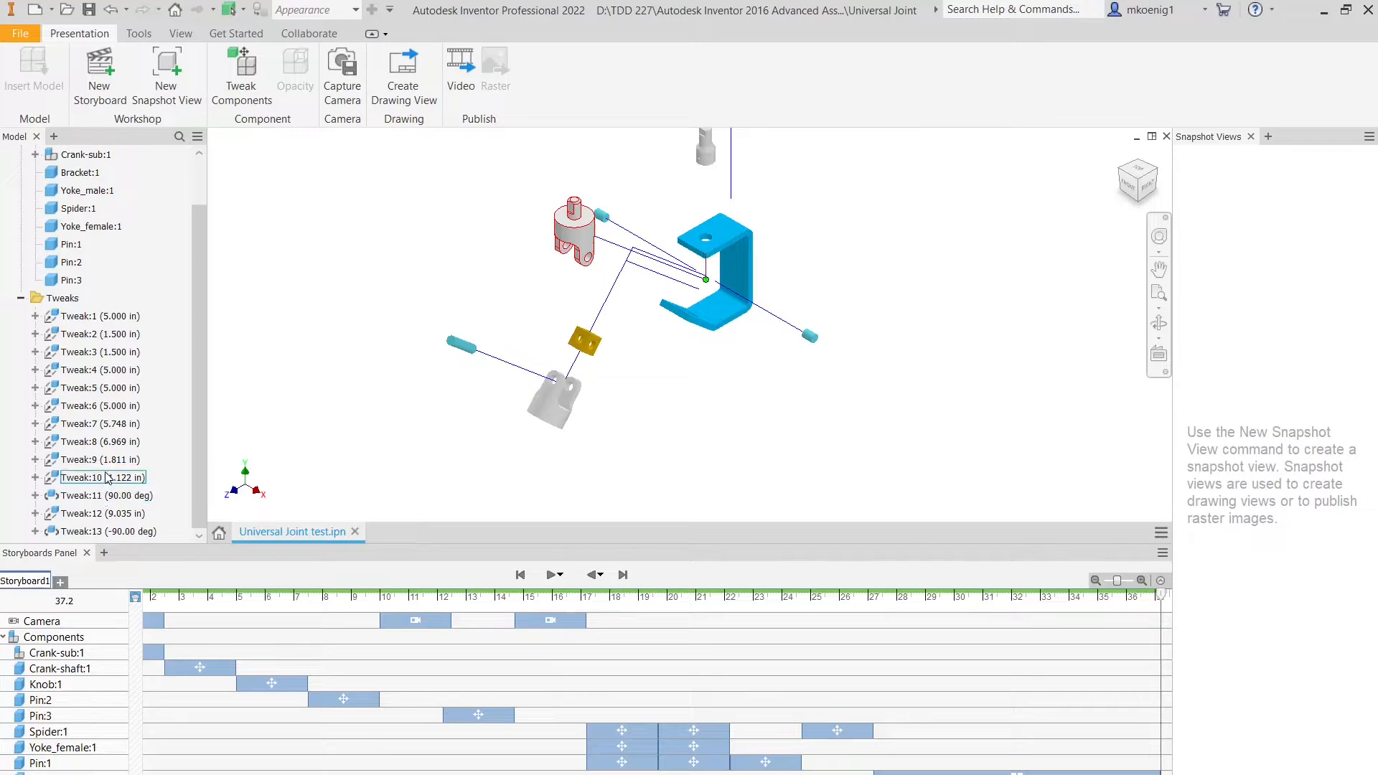
pyautogui.doubleClick(106, 479)
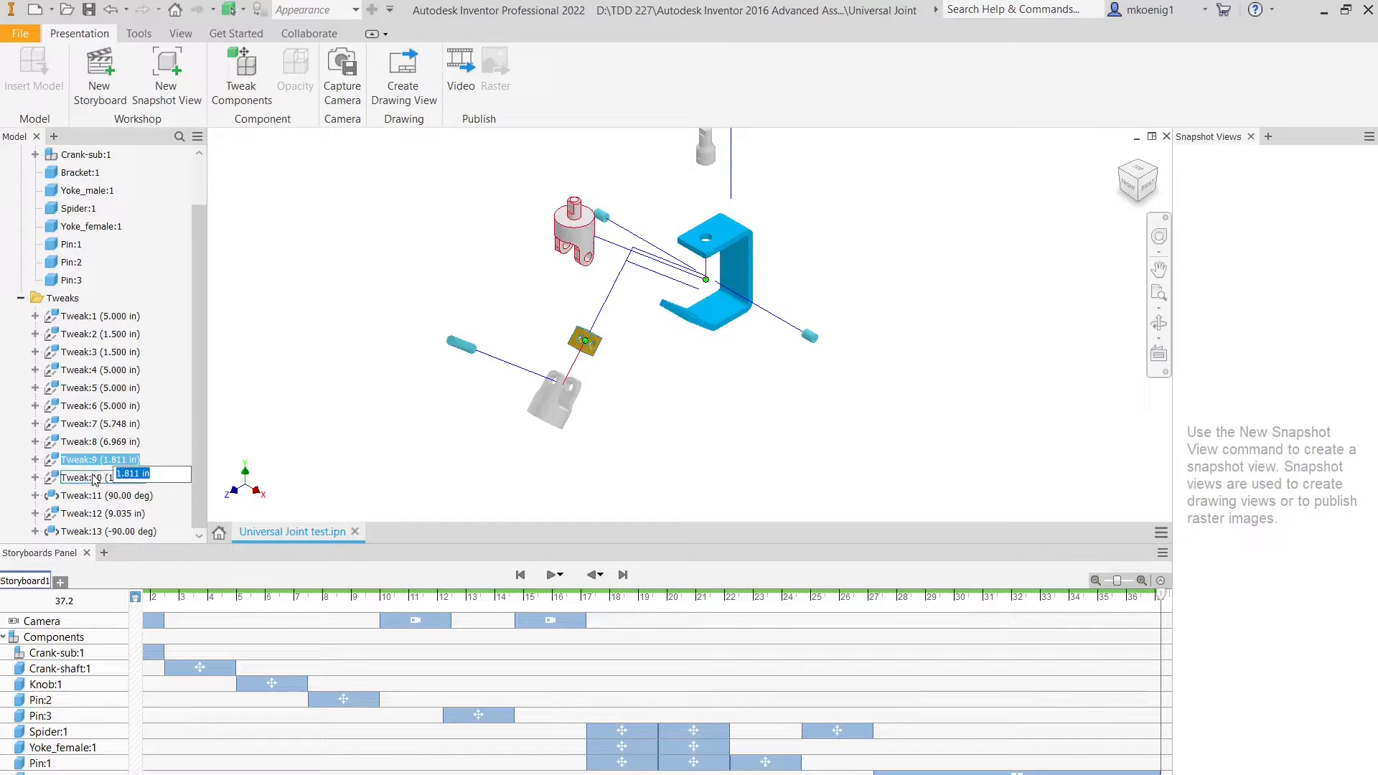
pyautogui.rightClick(96, 480)
pyautogui.click(115, 500)
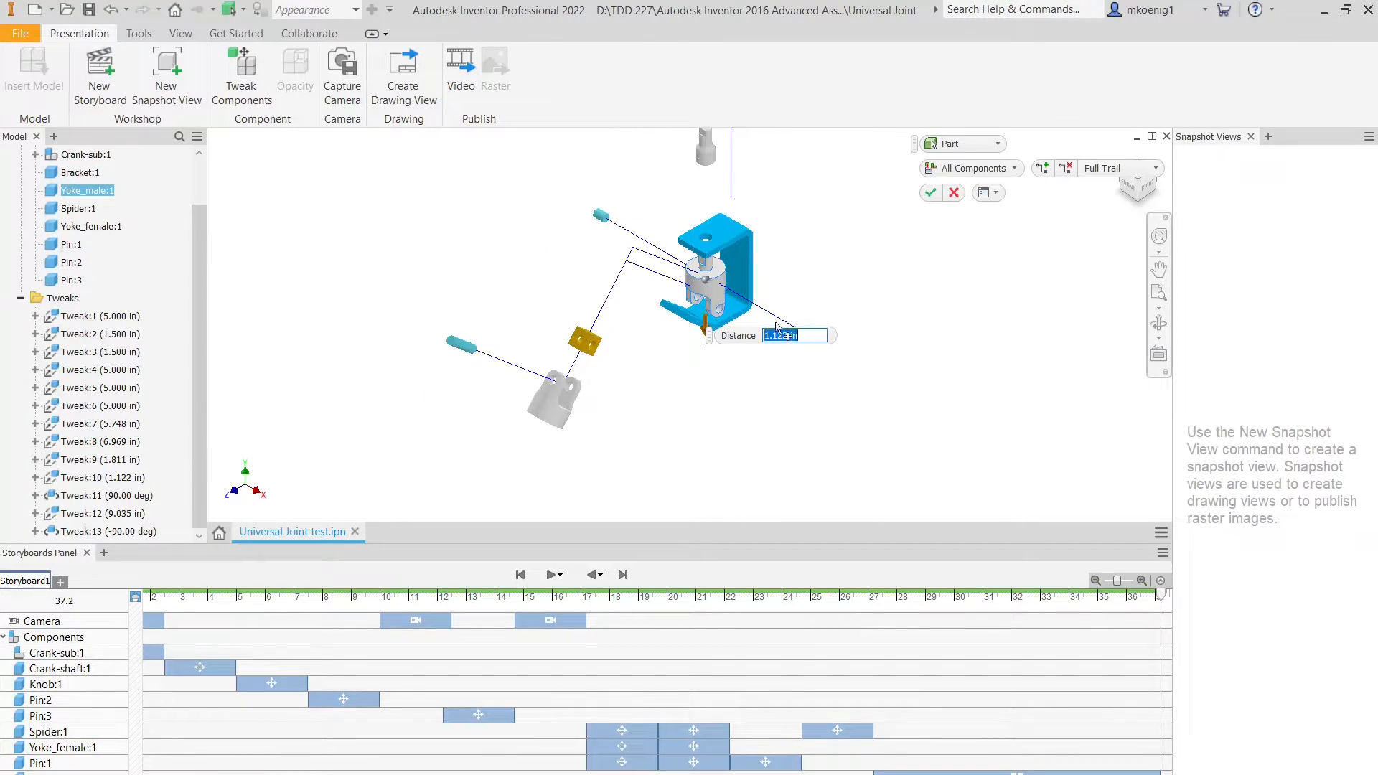
pyautogui.press('Escape')
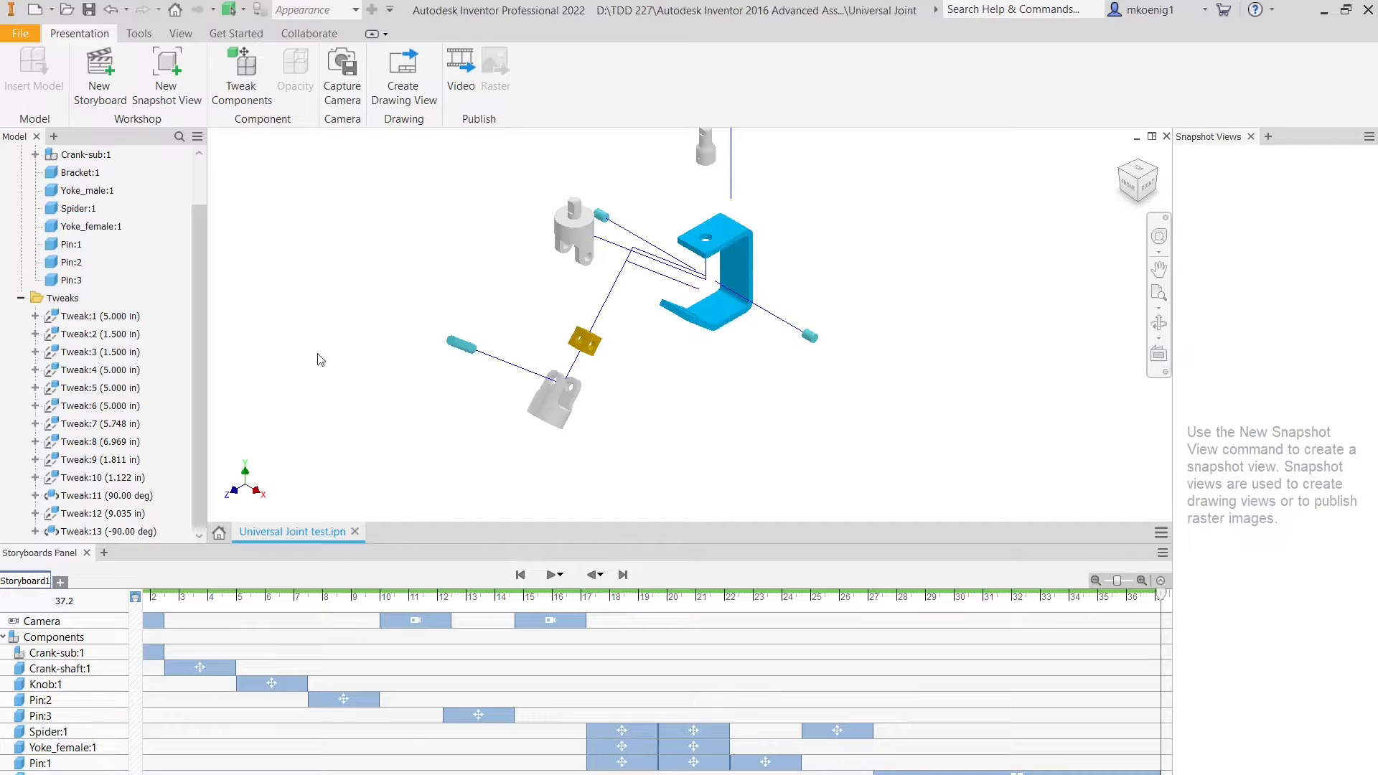
# Step: Open the distance of Tweak:12, the male yoke's move out of the bracket, for editing
pyautogui.rightClick(84, 500)
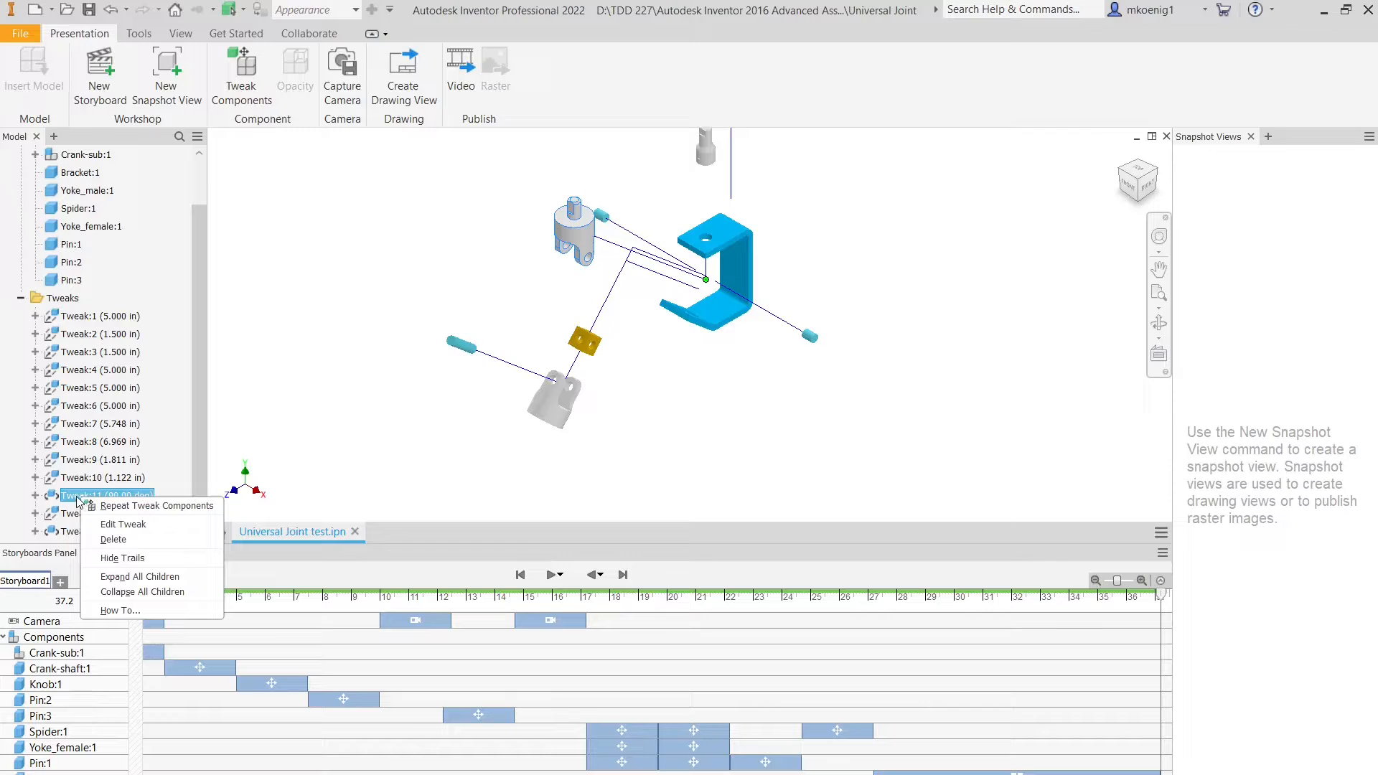
pyautogui.press('Escape')
pyautogui.doubleClick(77, 513)
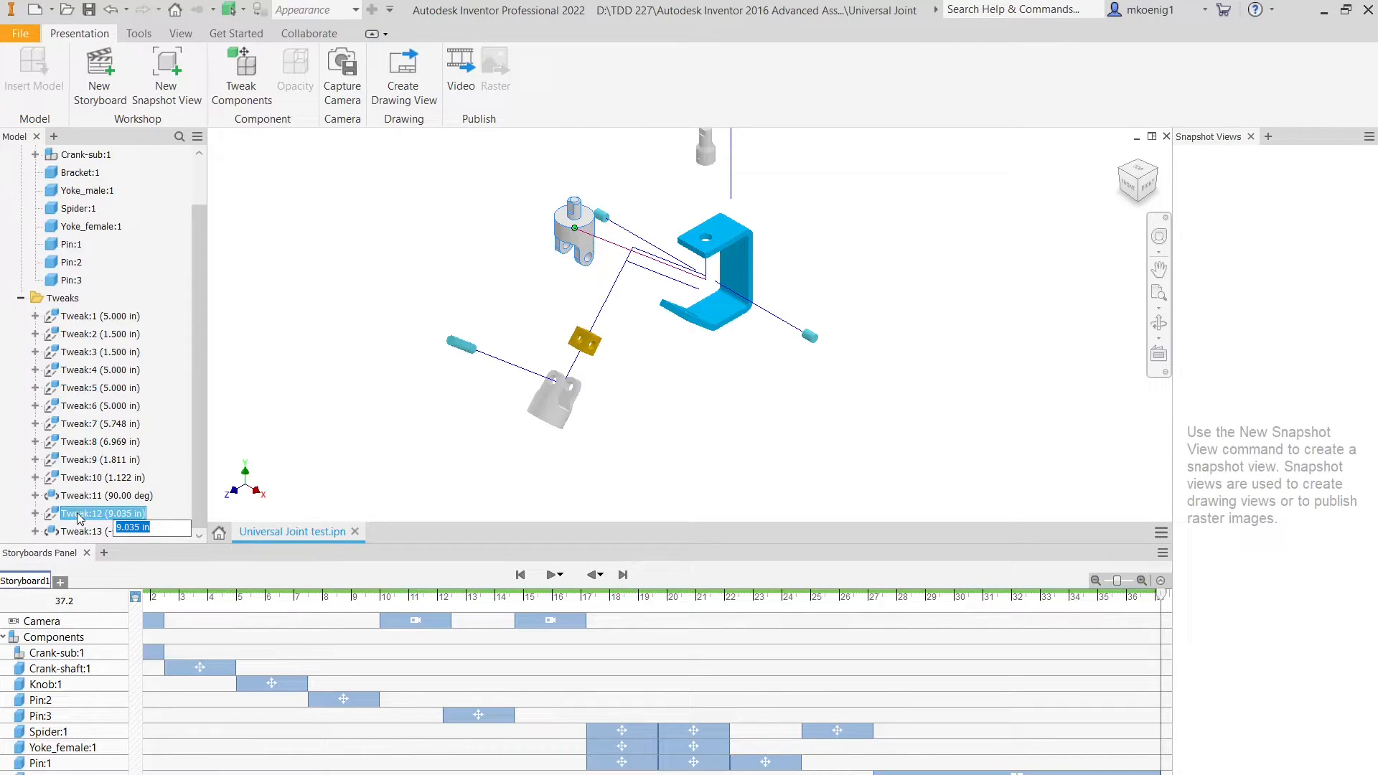
# Step: Try 12 in as the distance of Tweak:12 on the male yoke, and settle on 10 in
pyautogui.write('12')
pyautogui.press('Return')
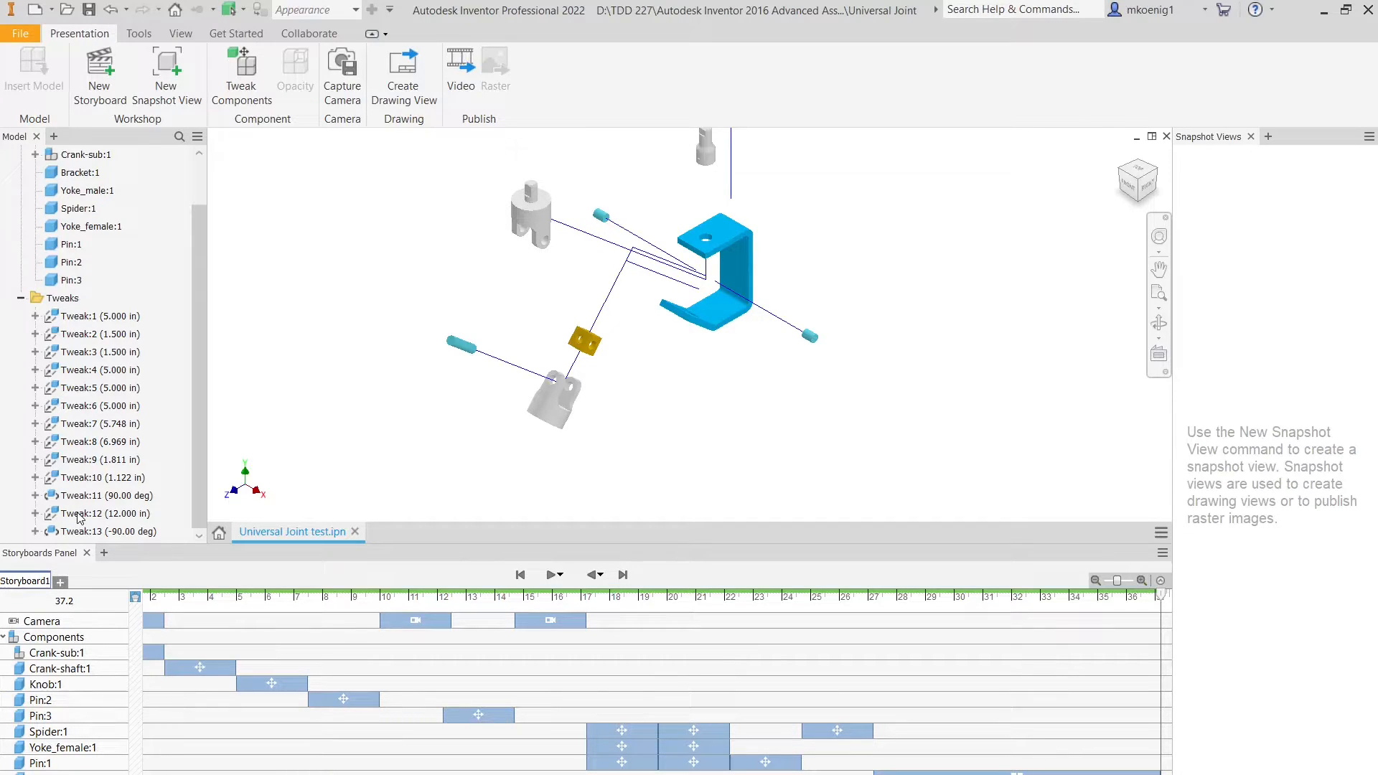
pyautogui.click(90, 515)
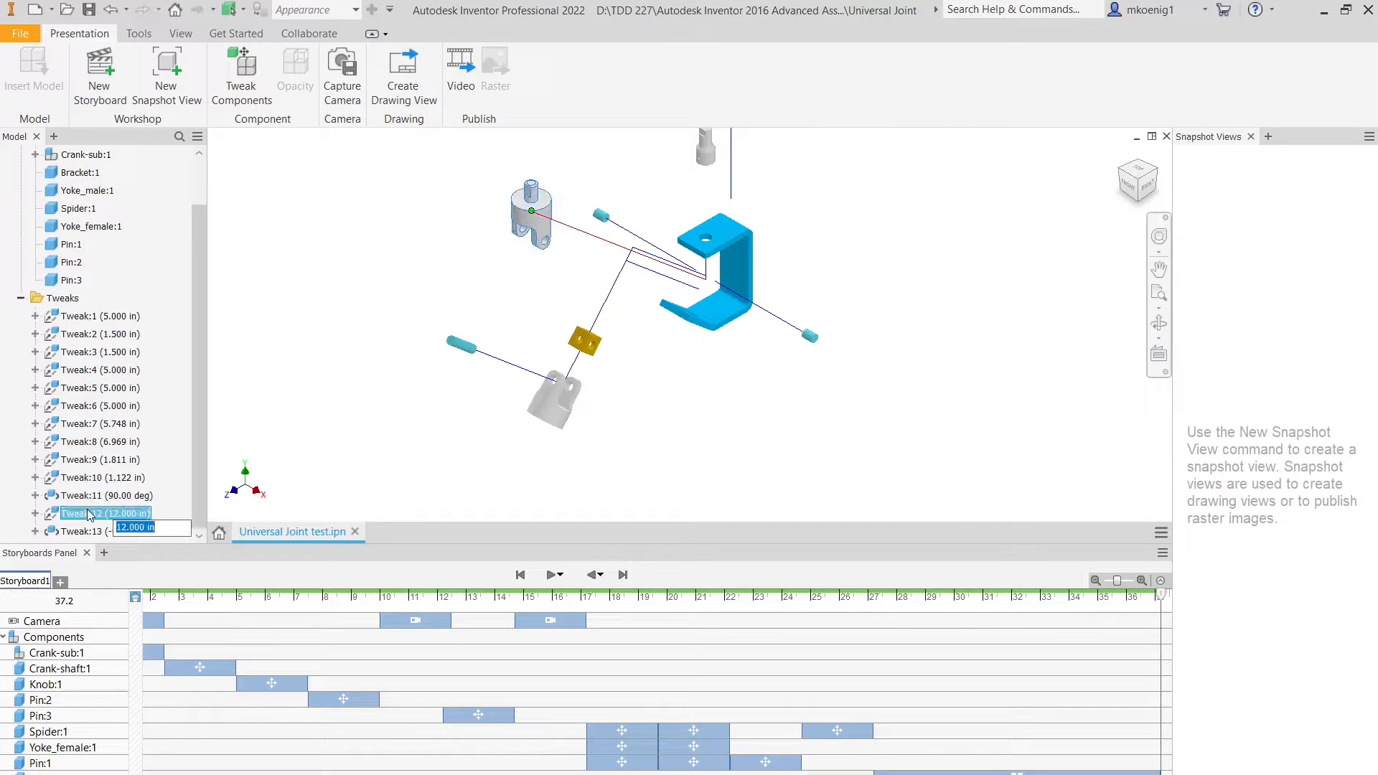
pyautogui.write('10')
pyautogui.press('Return')
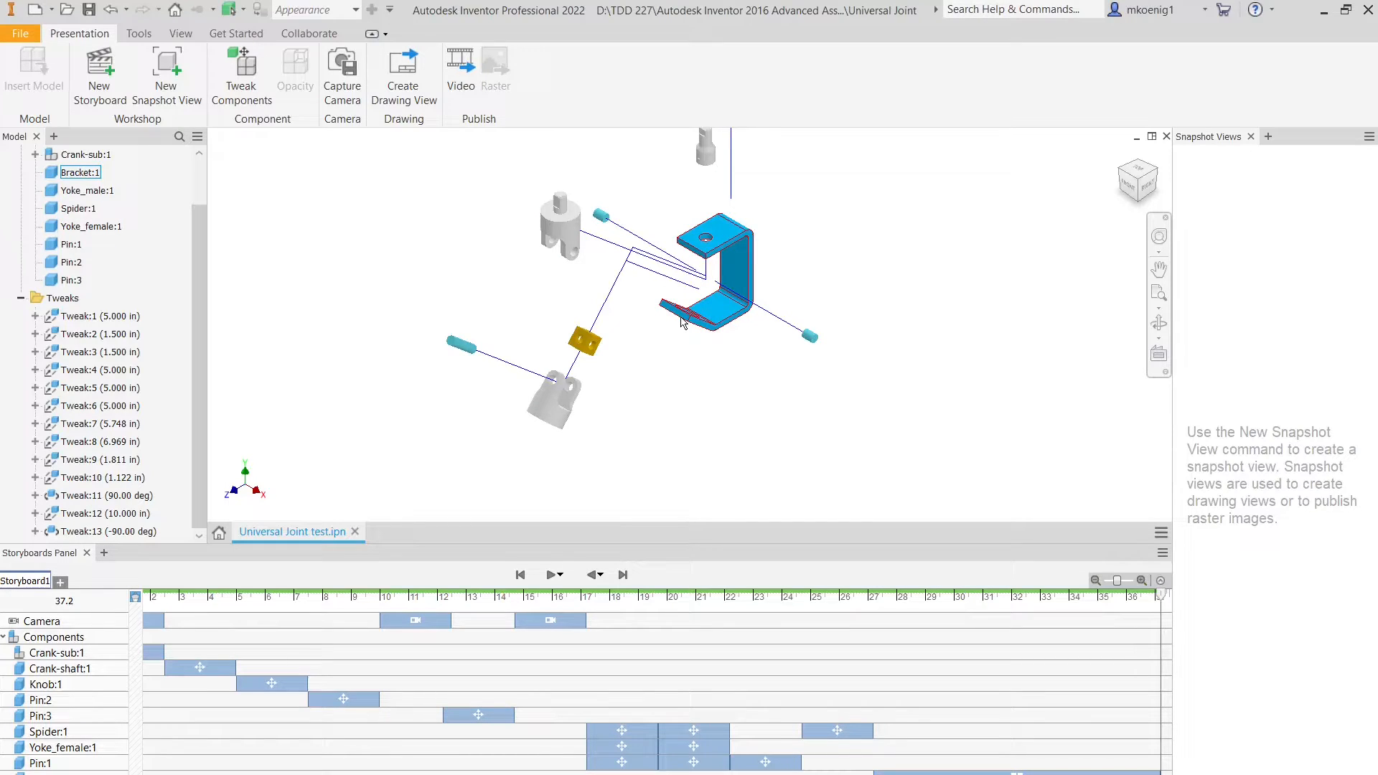
# Step: Inspect the exploded parts in the home view and play the storyboard from its start
pyautogui.scroll(2, 680, 318)
pyautogui.moveTo(680, 318); pyautogui.dragTo(653, 301, button='middle')
pyautogui.scroll(-2, 602, 373)
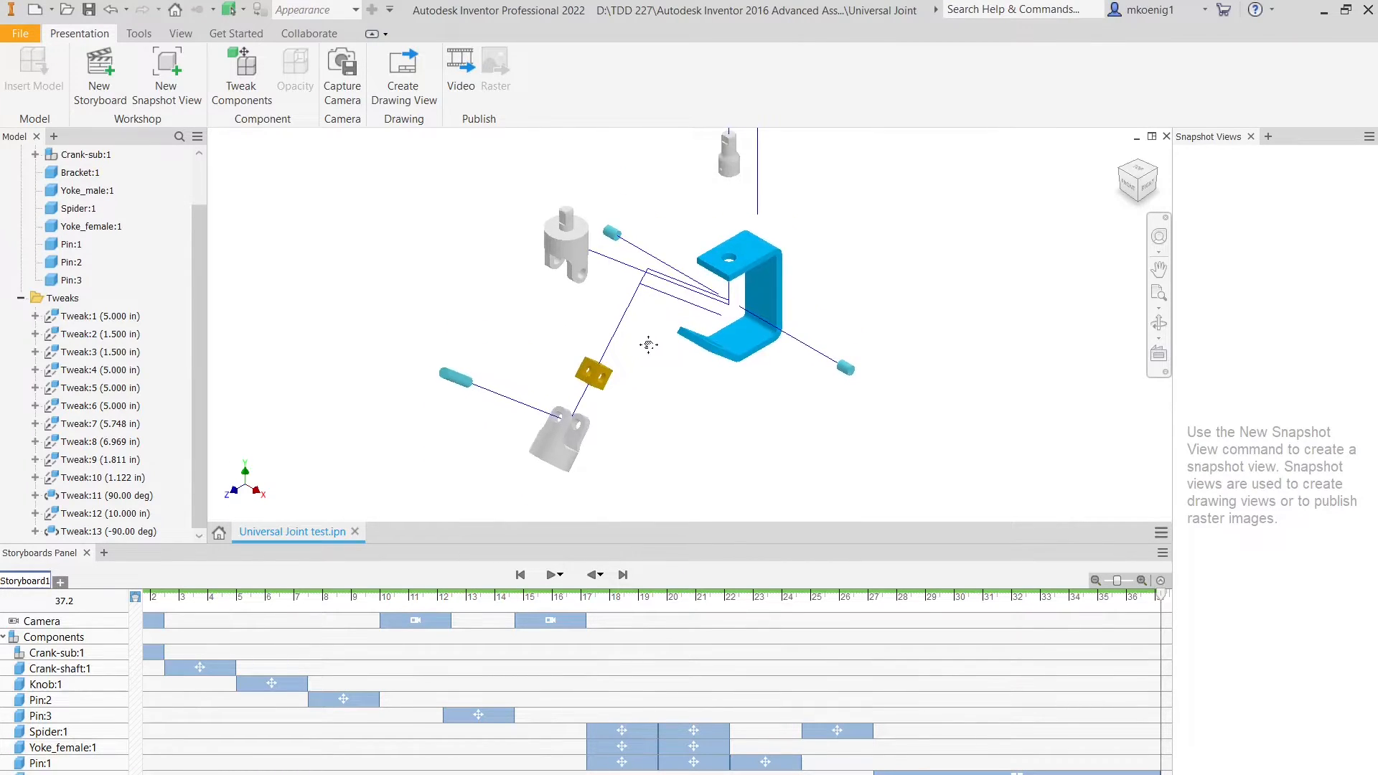
pyautogui.click(1121, 155)
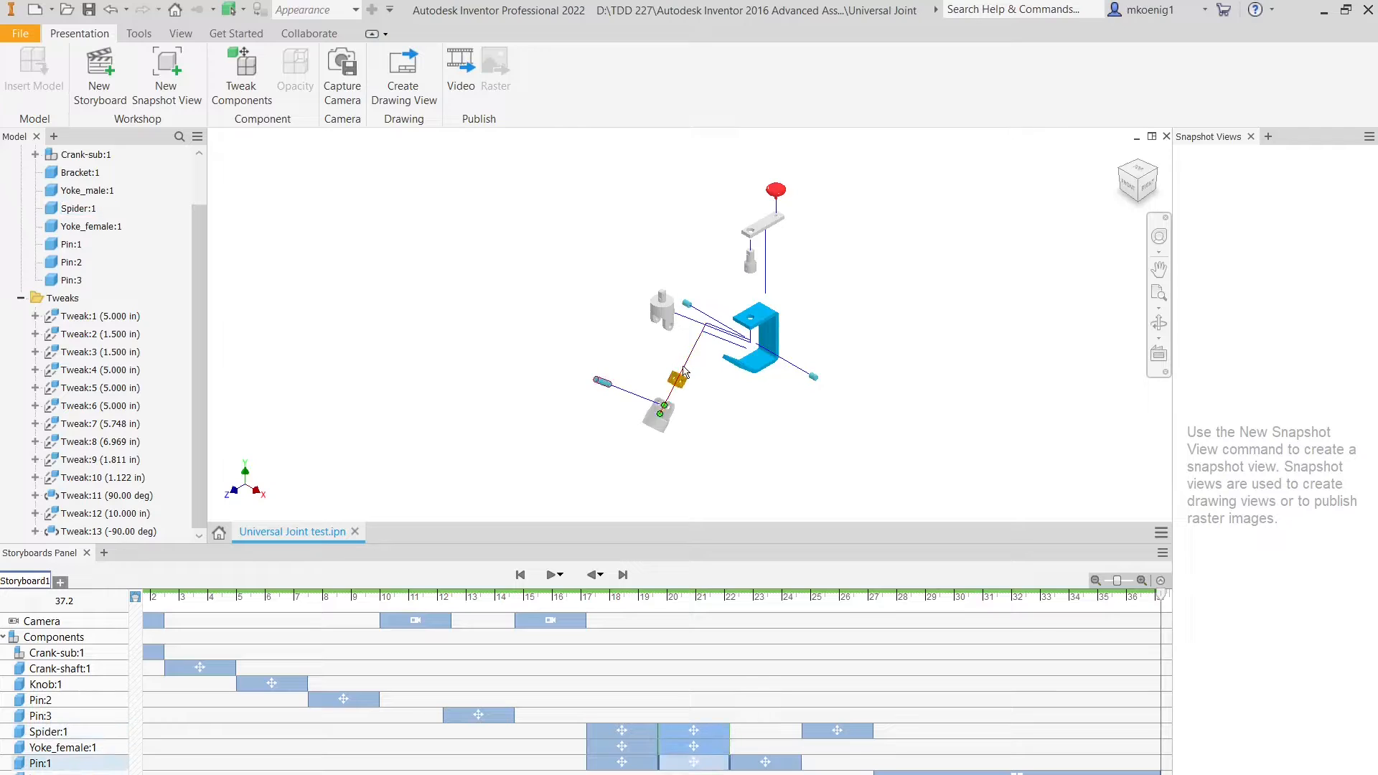
pyautogui.scroll(3, 703, 366)
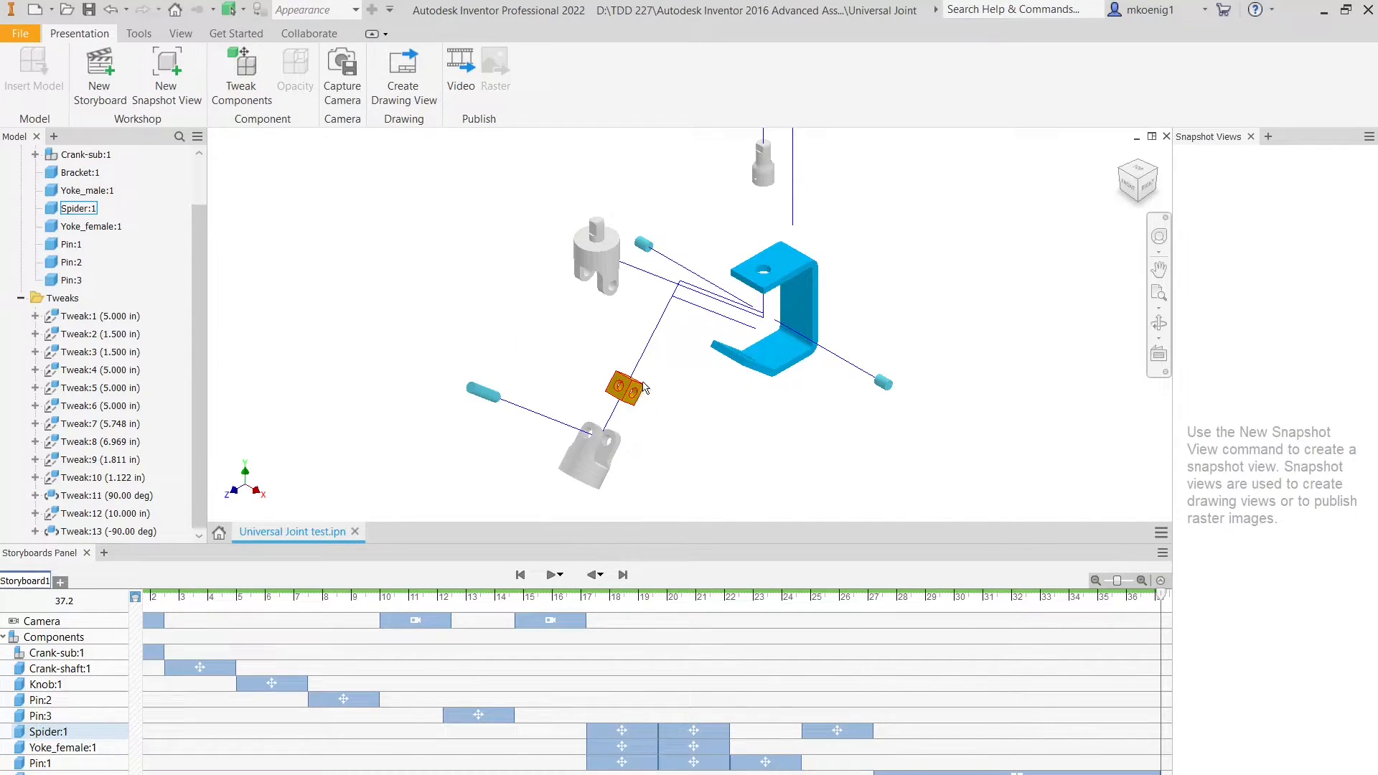
pyautogui.click(1121, 156)
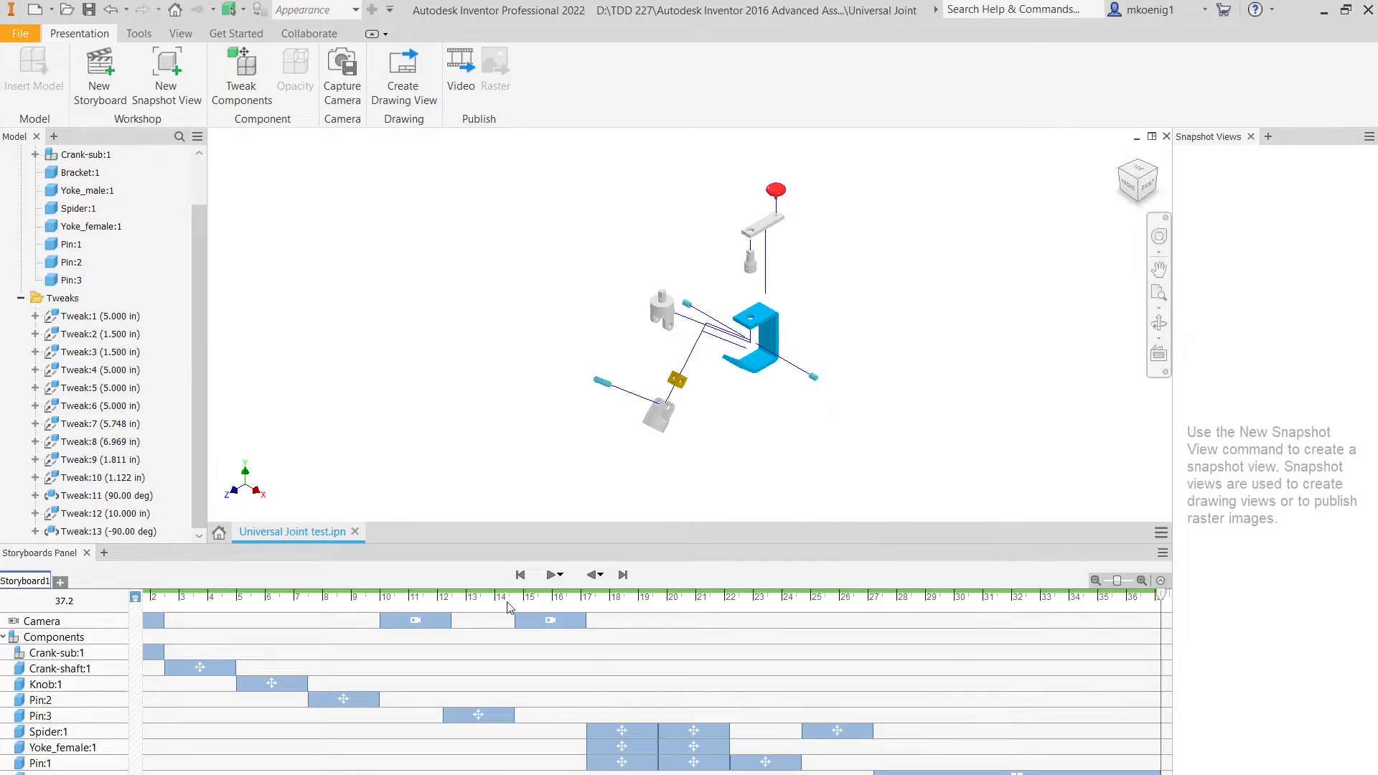
pyautogui.click(520, 575)
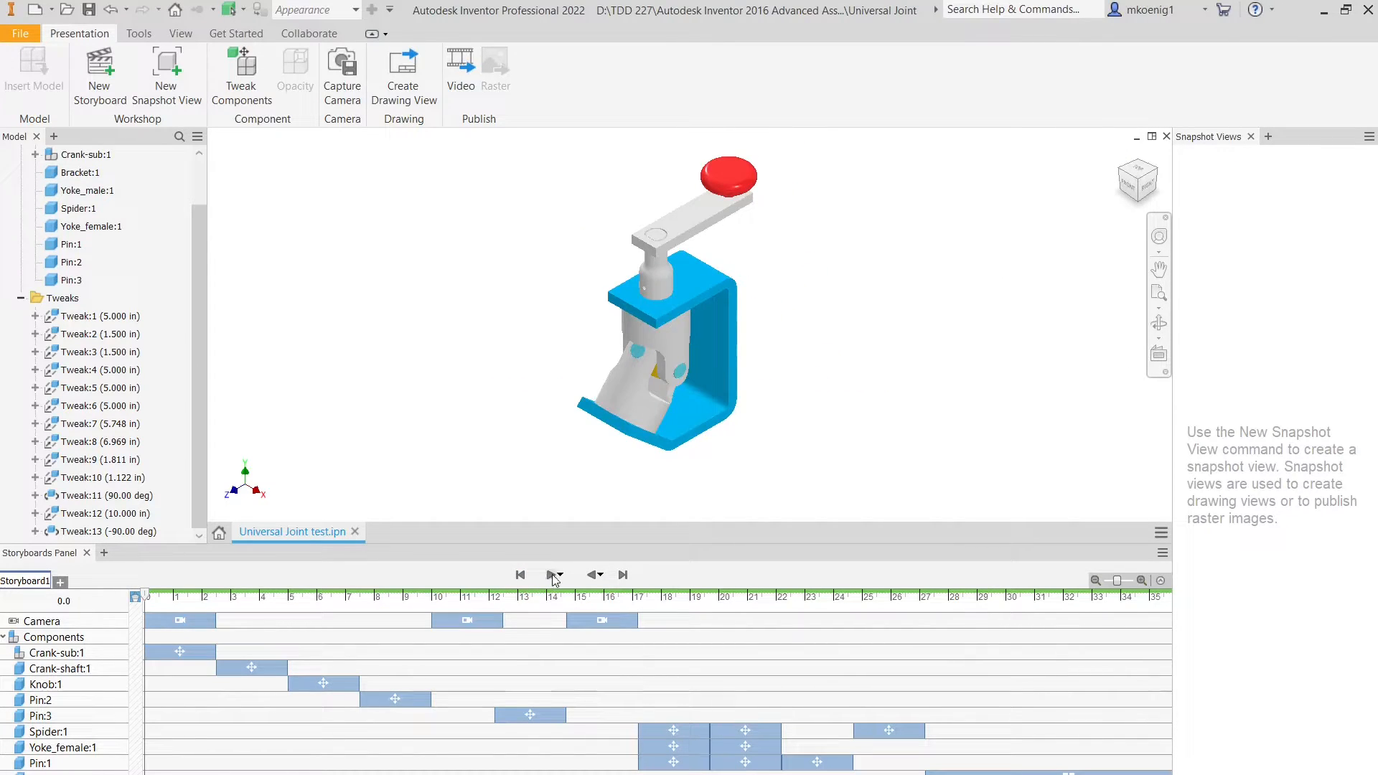
pyautogui.click(553, 575)
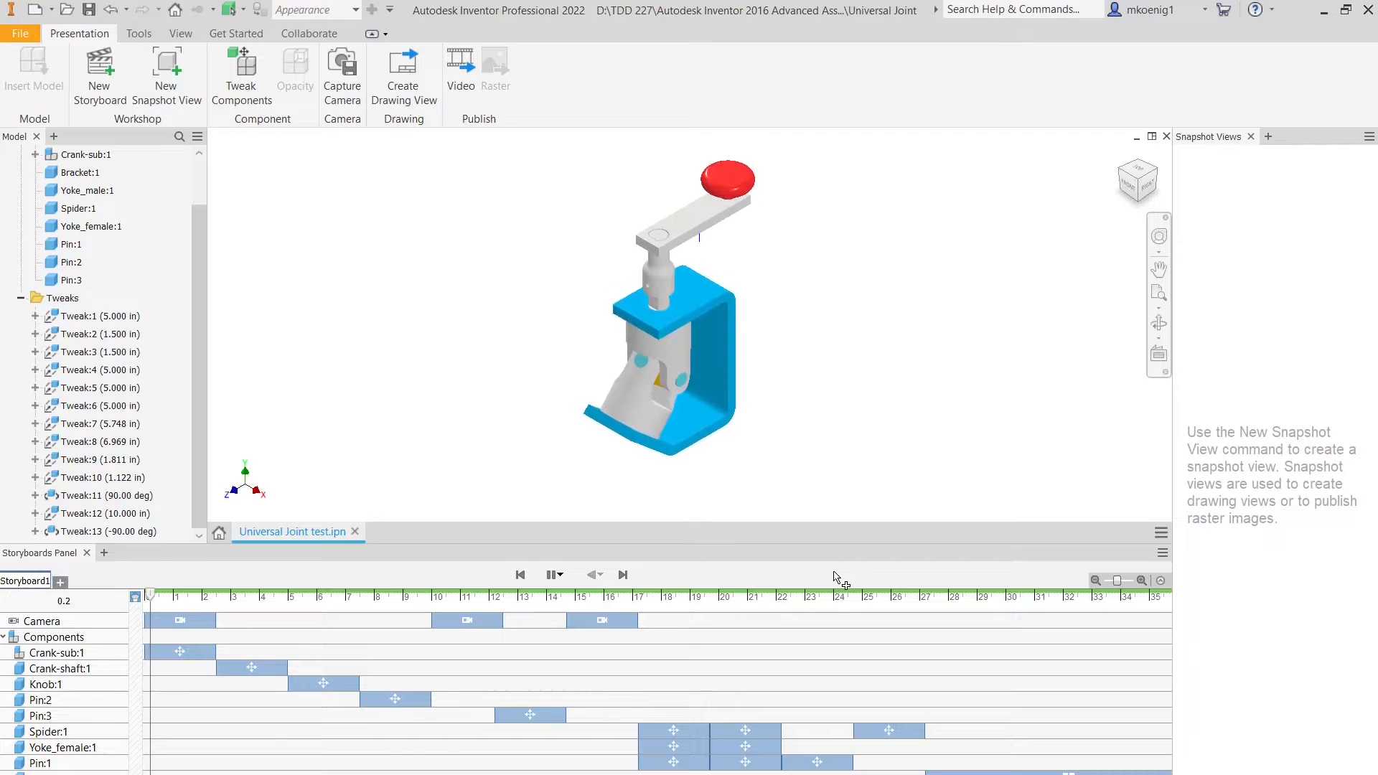
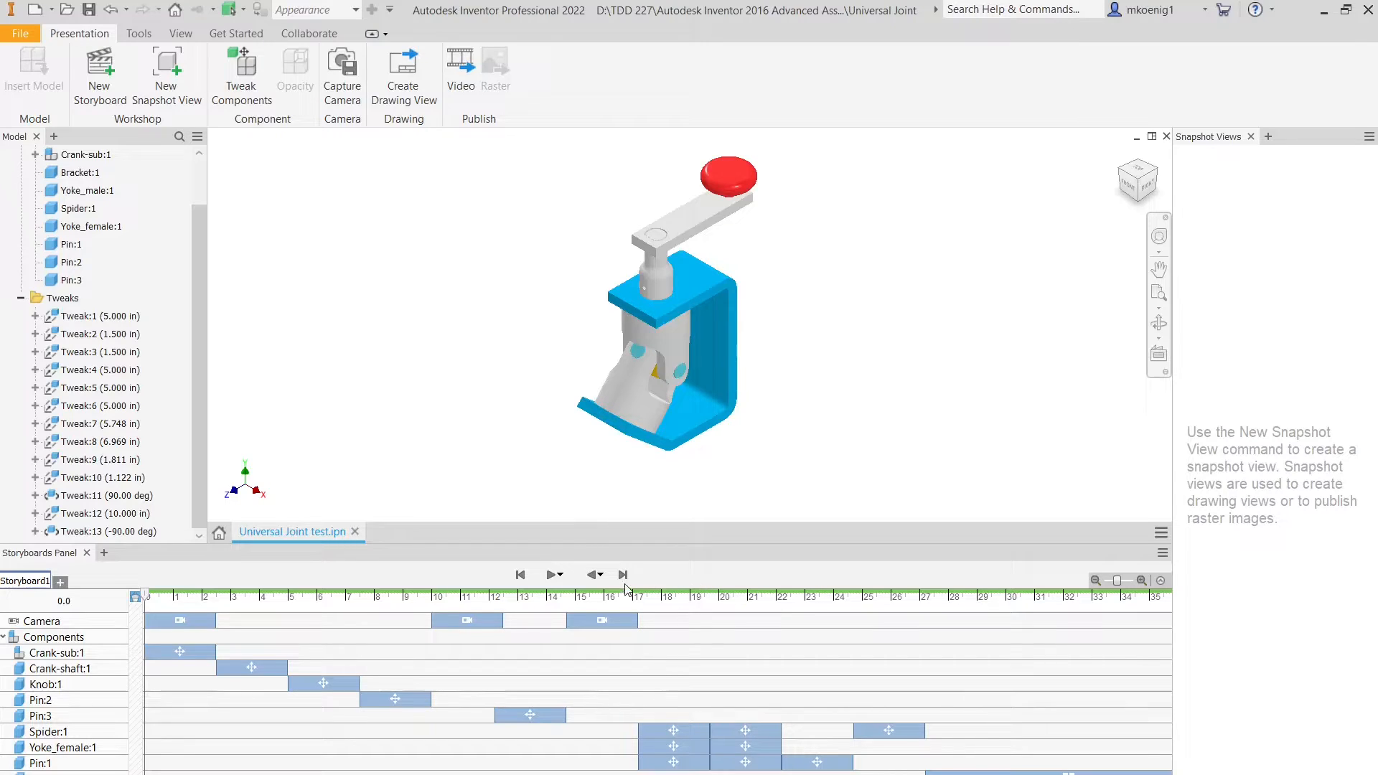
# Step: Delete the third camera action from the storyboard, just before the 17.2 s mark
pyautogui.click(623, 575)
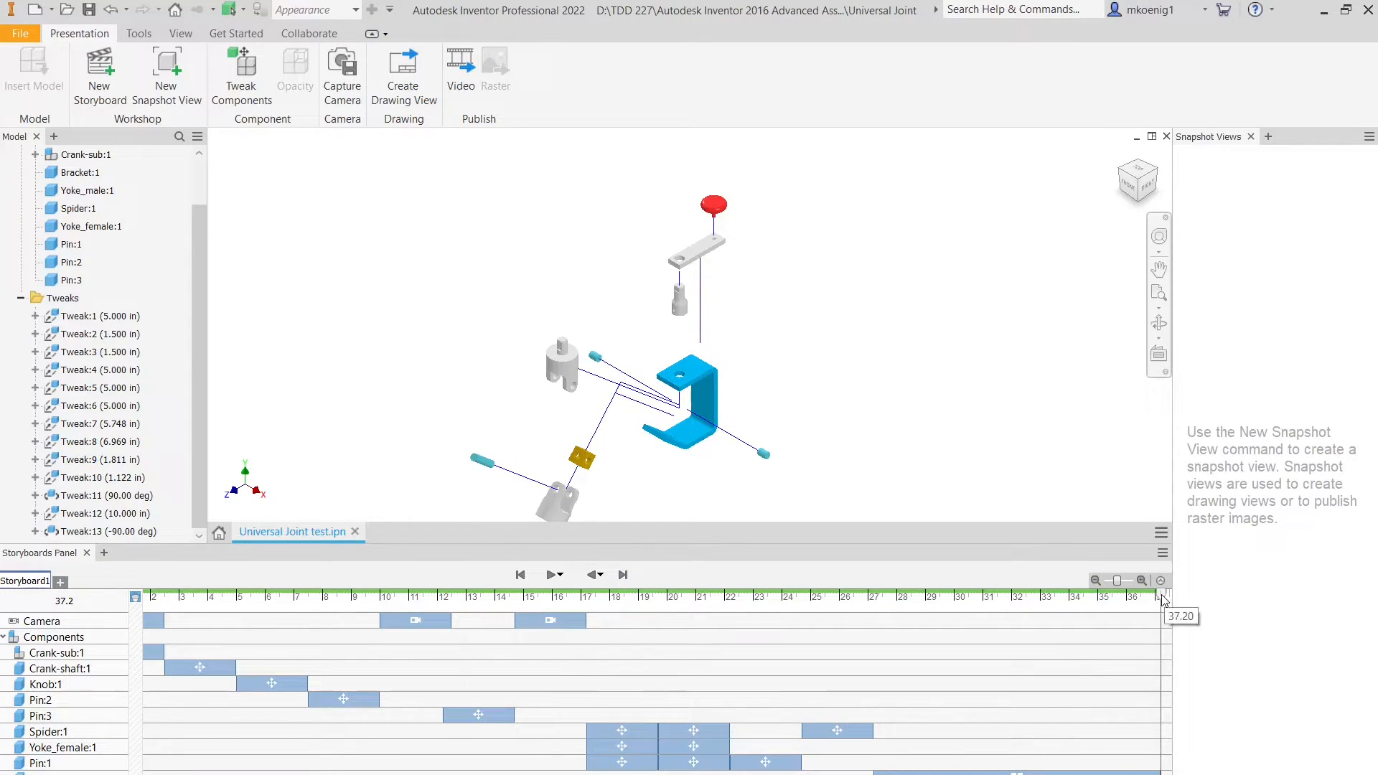
pyautogui.moveTo(1162, 598); pyautogui.dragTo(586, 608)
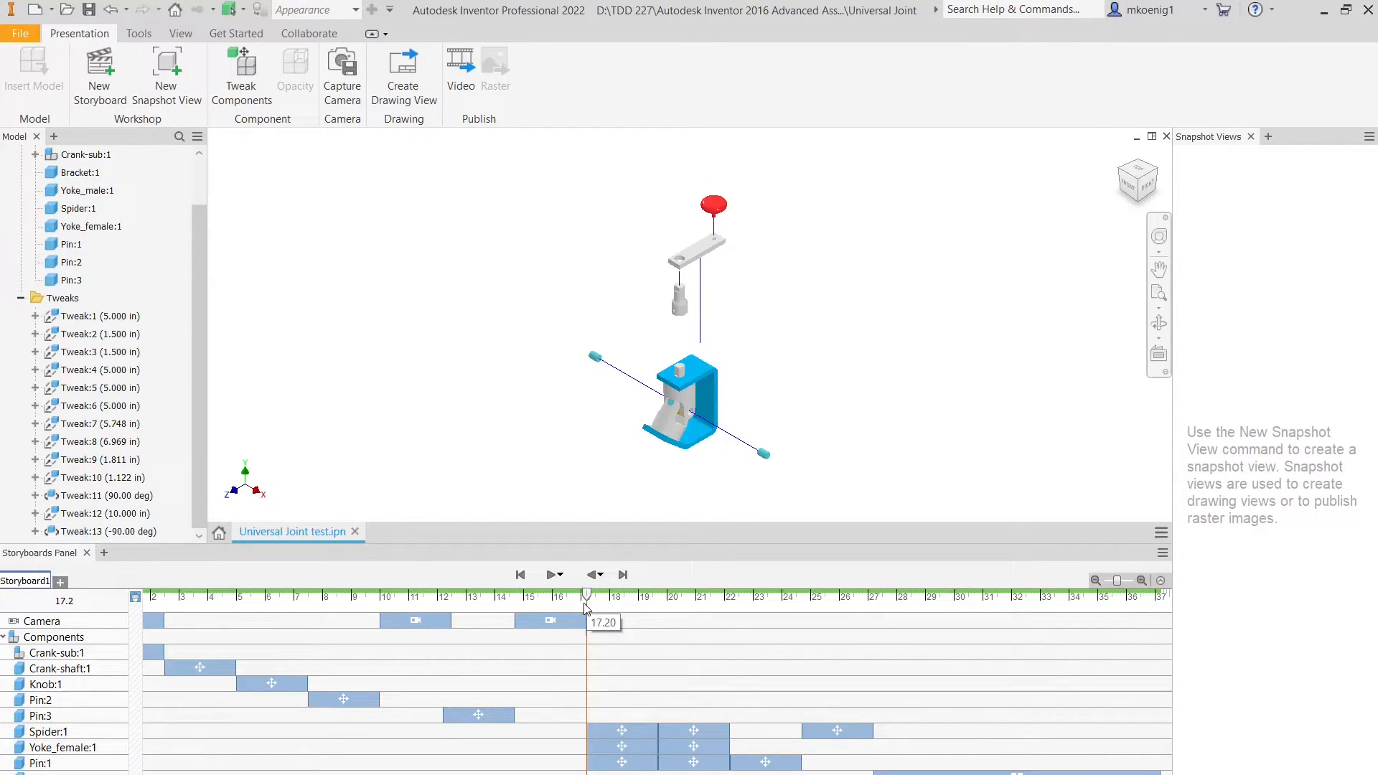
pyautogui.moveTo(586, 608); pyautogui.dragTo(584, 608)
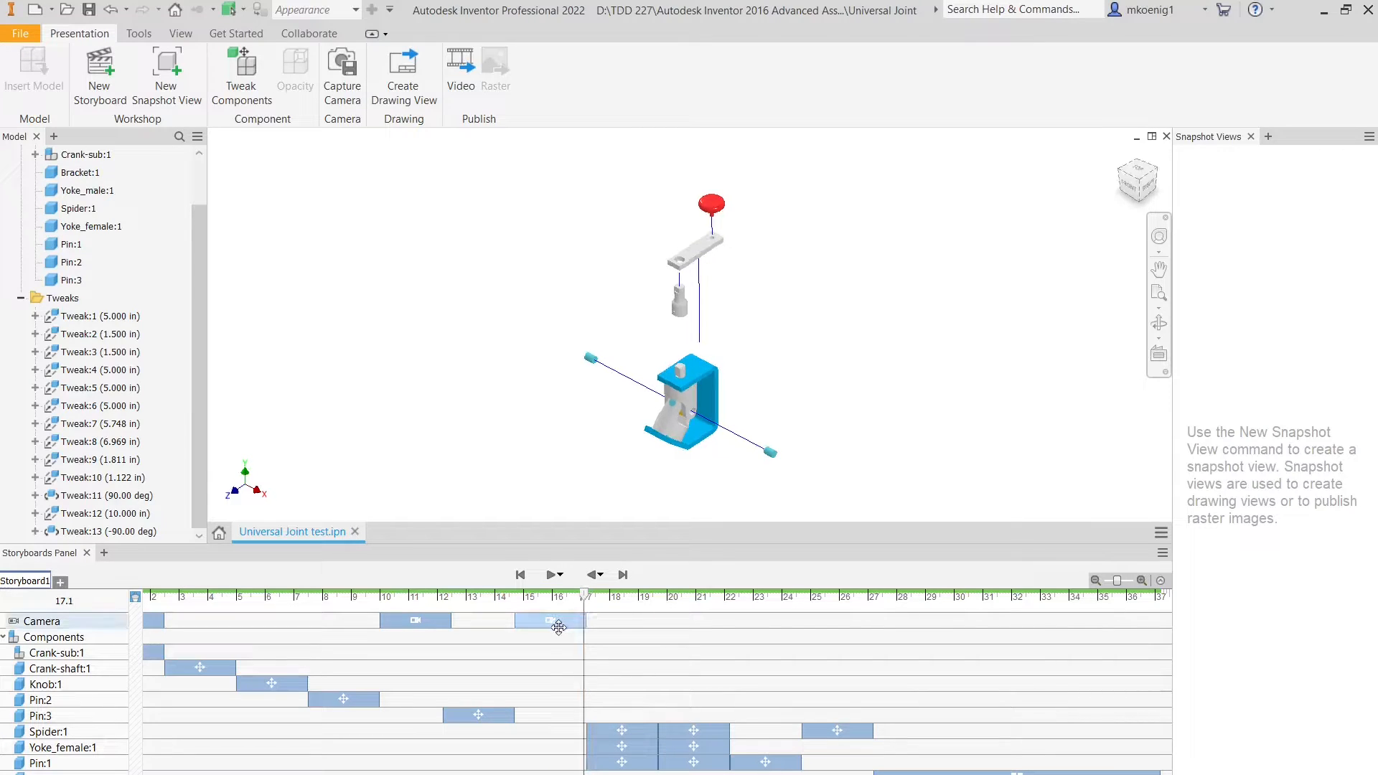
pyautogui.click(560, 619)
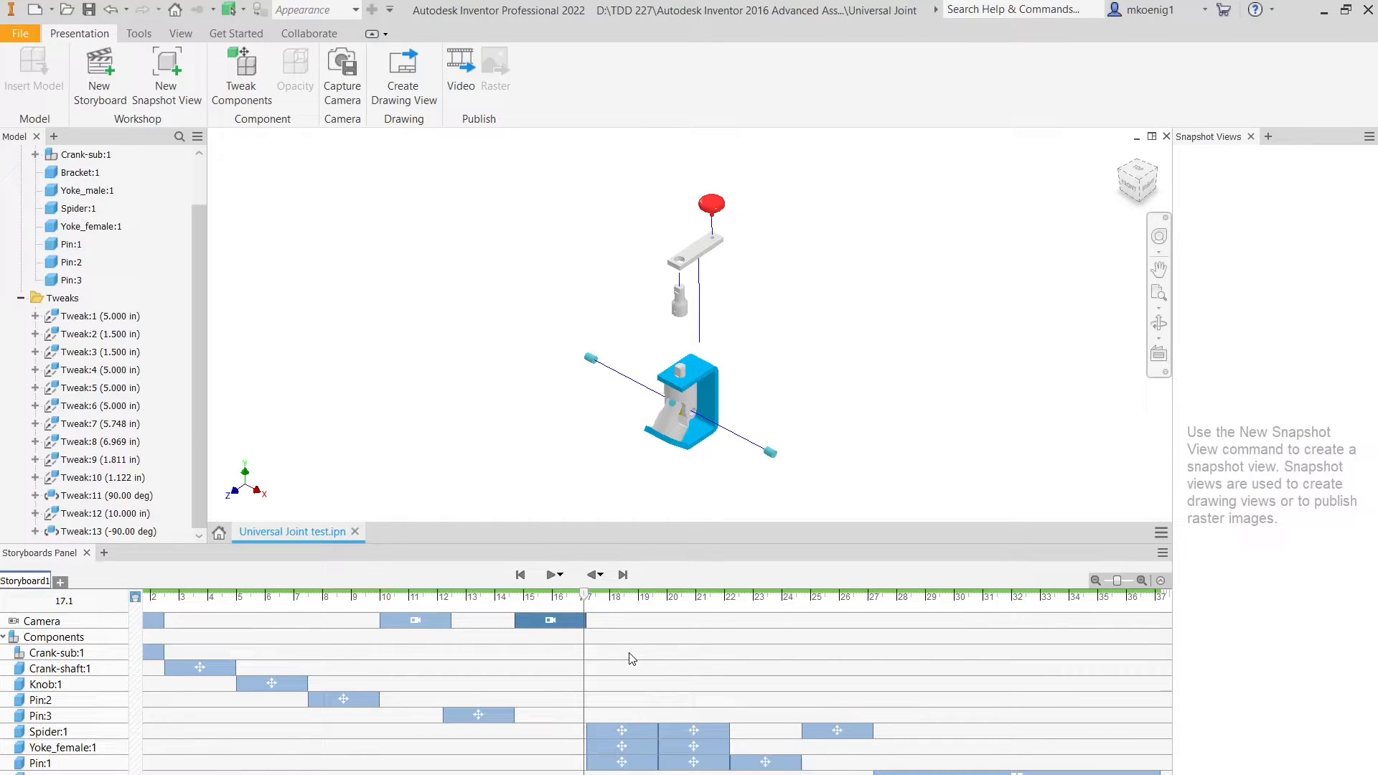
pyautogui.press('Delete')
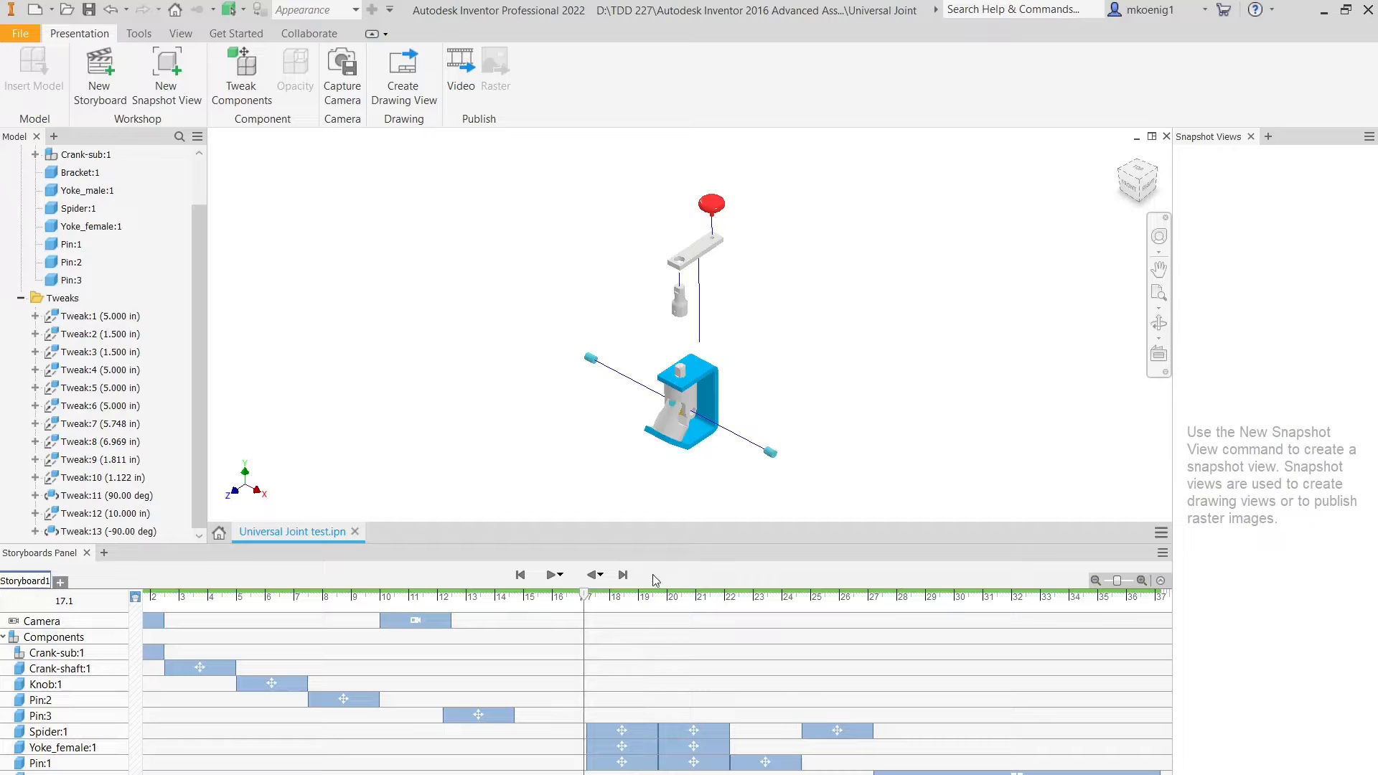
# Step: Capture a new camera position at 17.2 s, using the home view with the assembly shifted slightly upward
pyautogui.moveTo(585, 600); pyautogui.dragTo(586, 601)
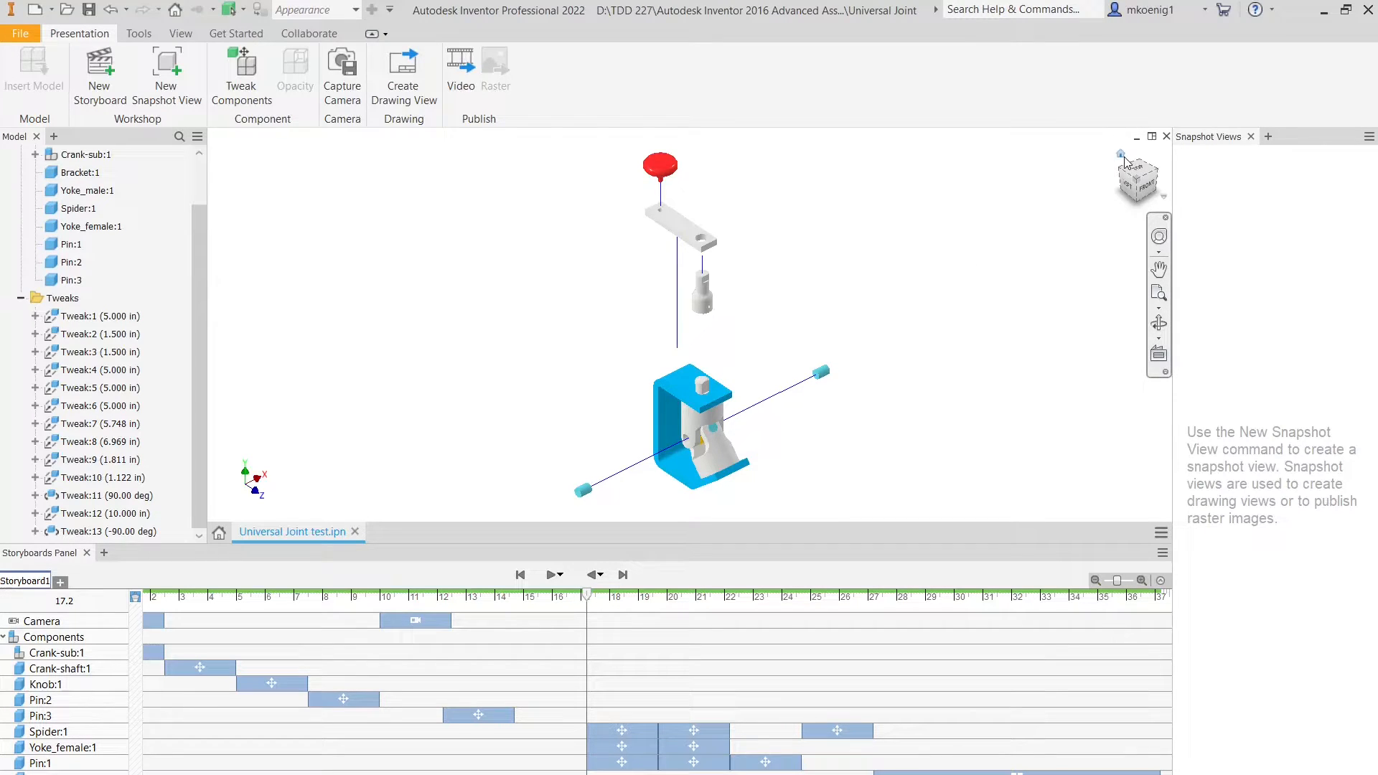
pyautogui.click(1122, 157)
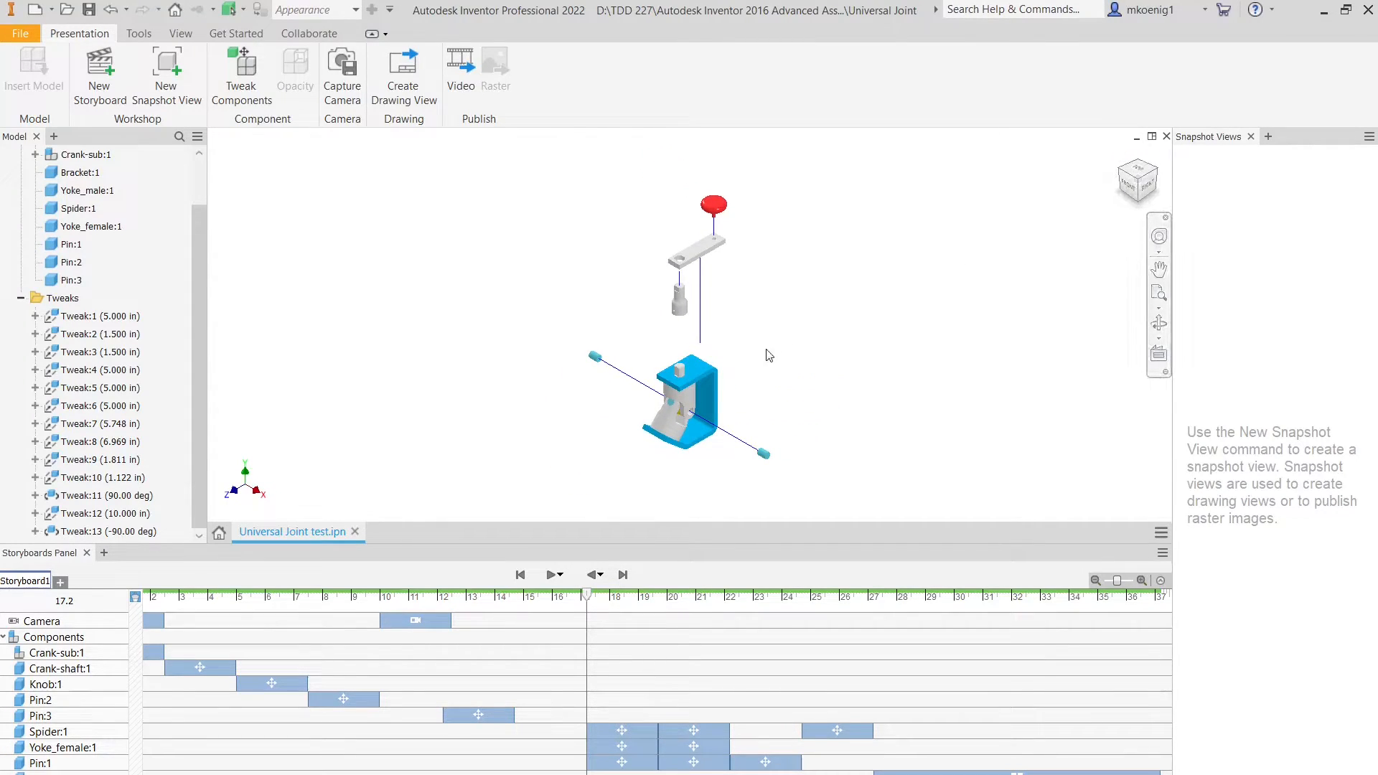
pyautogui.moveTo(766, 354); pyautogui.dragTo(762, 306, button='middle')
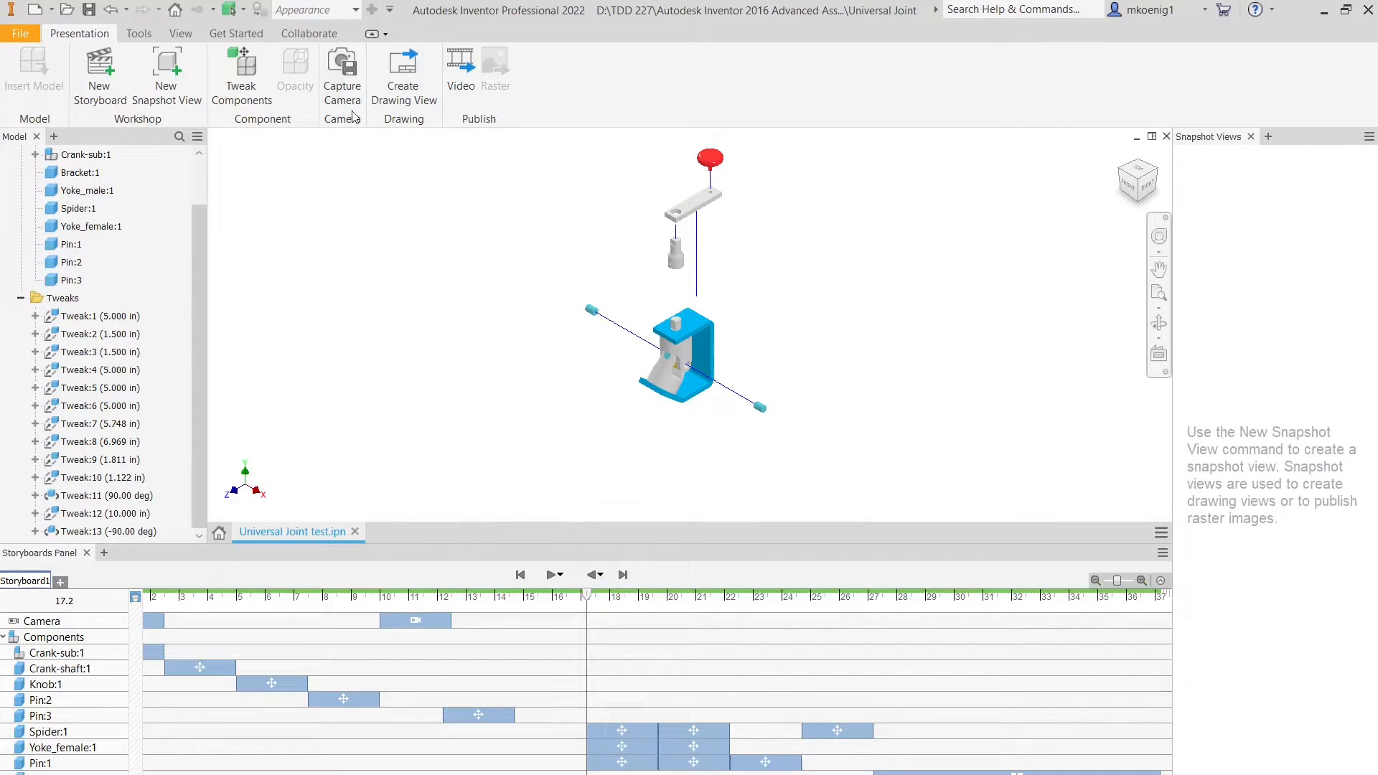
pyautogui.click(349, 77)
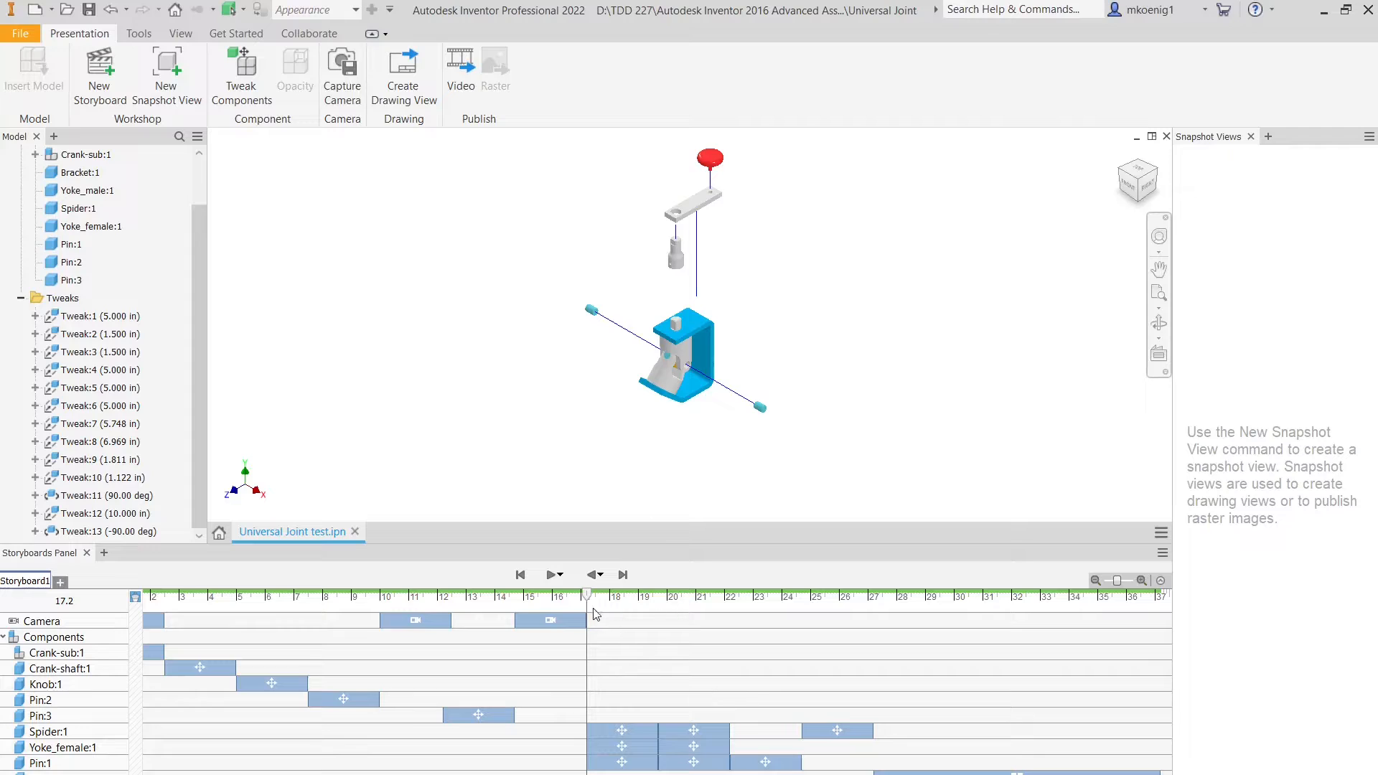
# Step: Scrub the storyboard from 17.2 s onward to check the yoke and spider movements, ending at its last frame
pyautogui.moveTo(592, 614); pyautogui.dragTo(1166, 639)
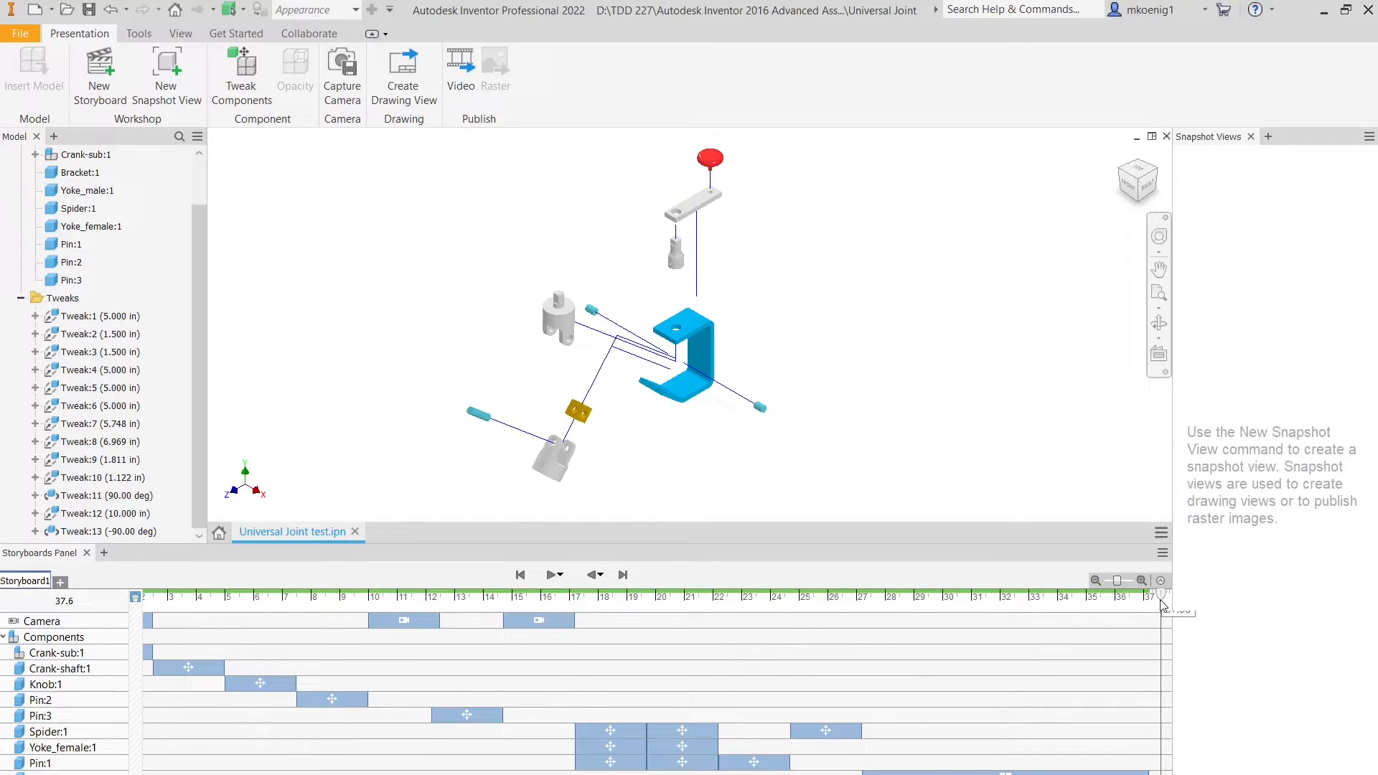
pyautogui.moveTo(1162, 605); pyautogui.dragTo(1051, 659)
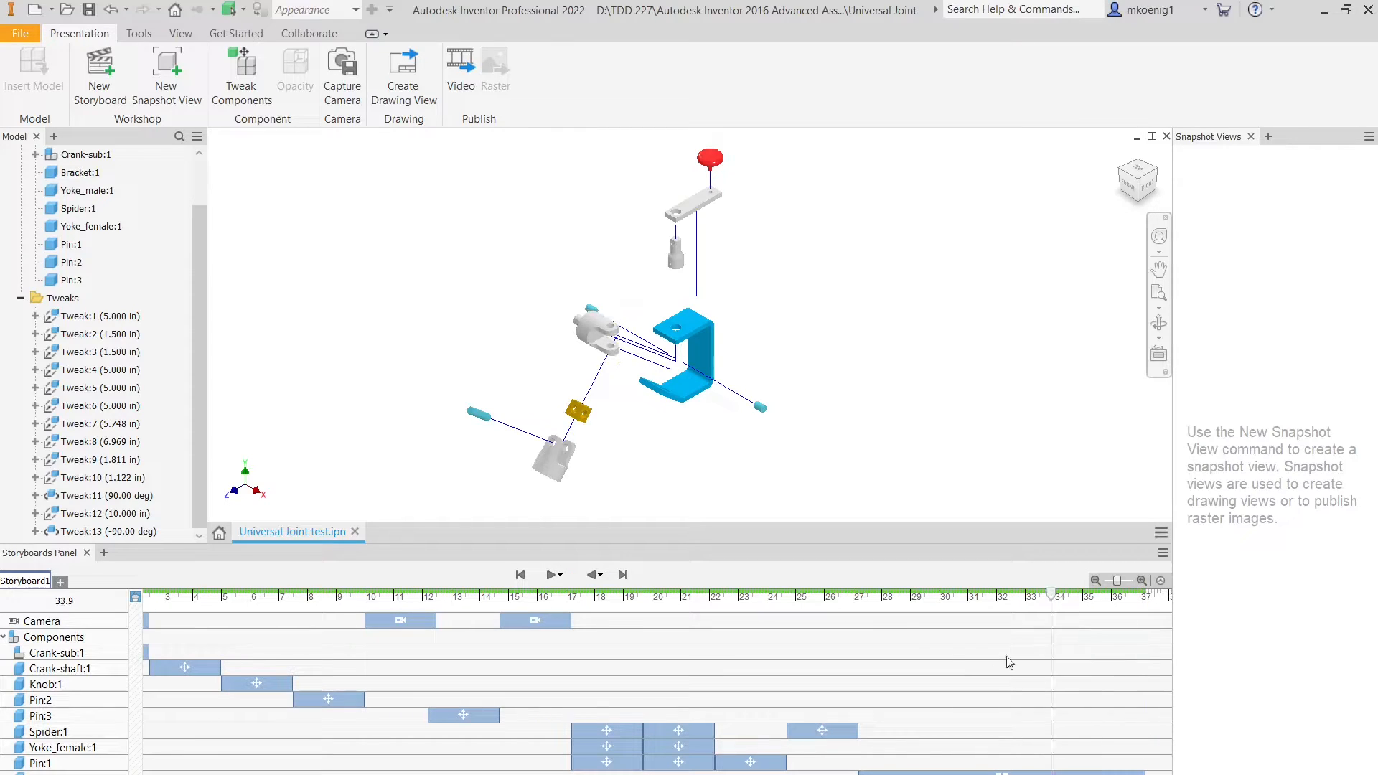
pyautogui.click(623, 576)
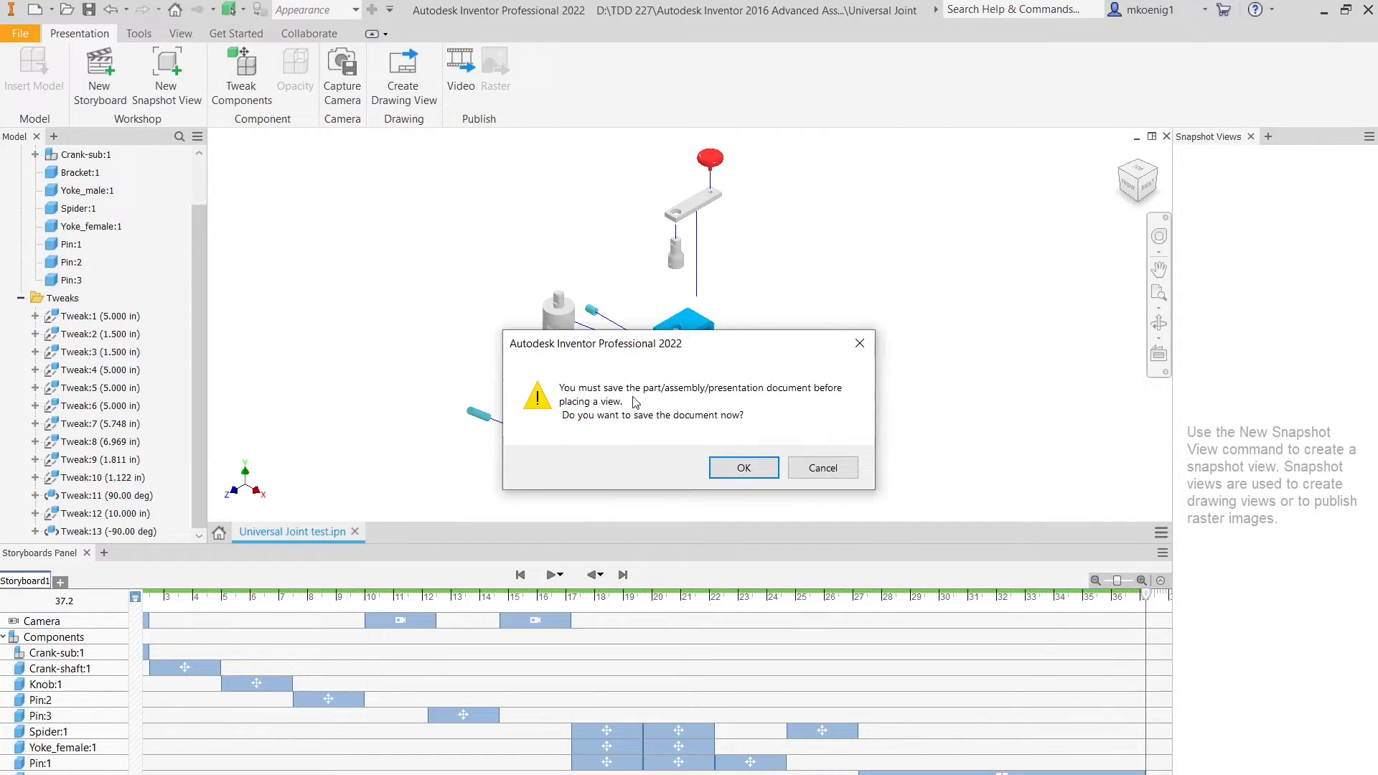
# Step: Save the presentation as Universal Joint test.ipn, replacing the existing file and leaving Universal Joint.ipn untouched
pyautogui.click(831, 469)
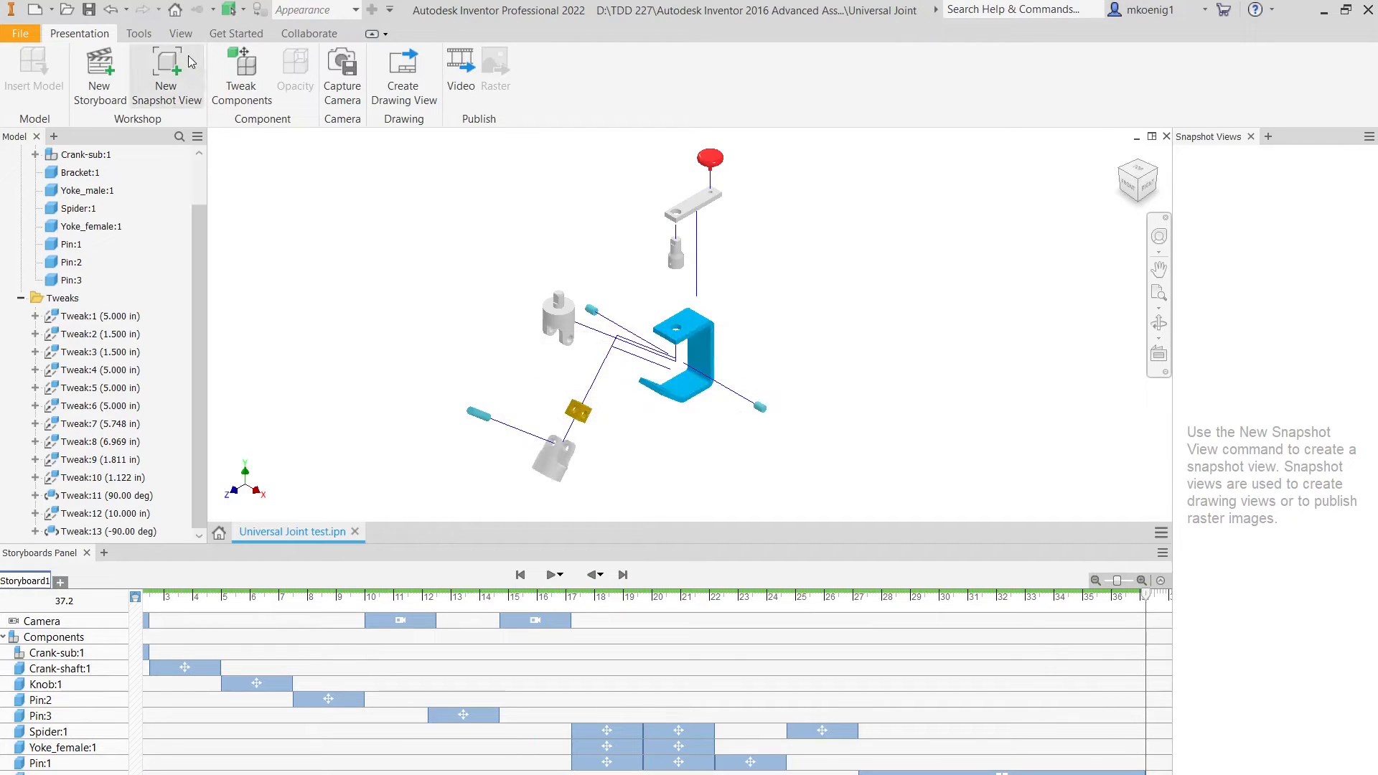
pyautogui.click(89, 9)
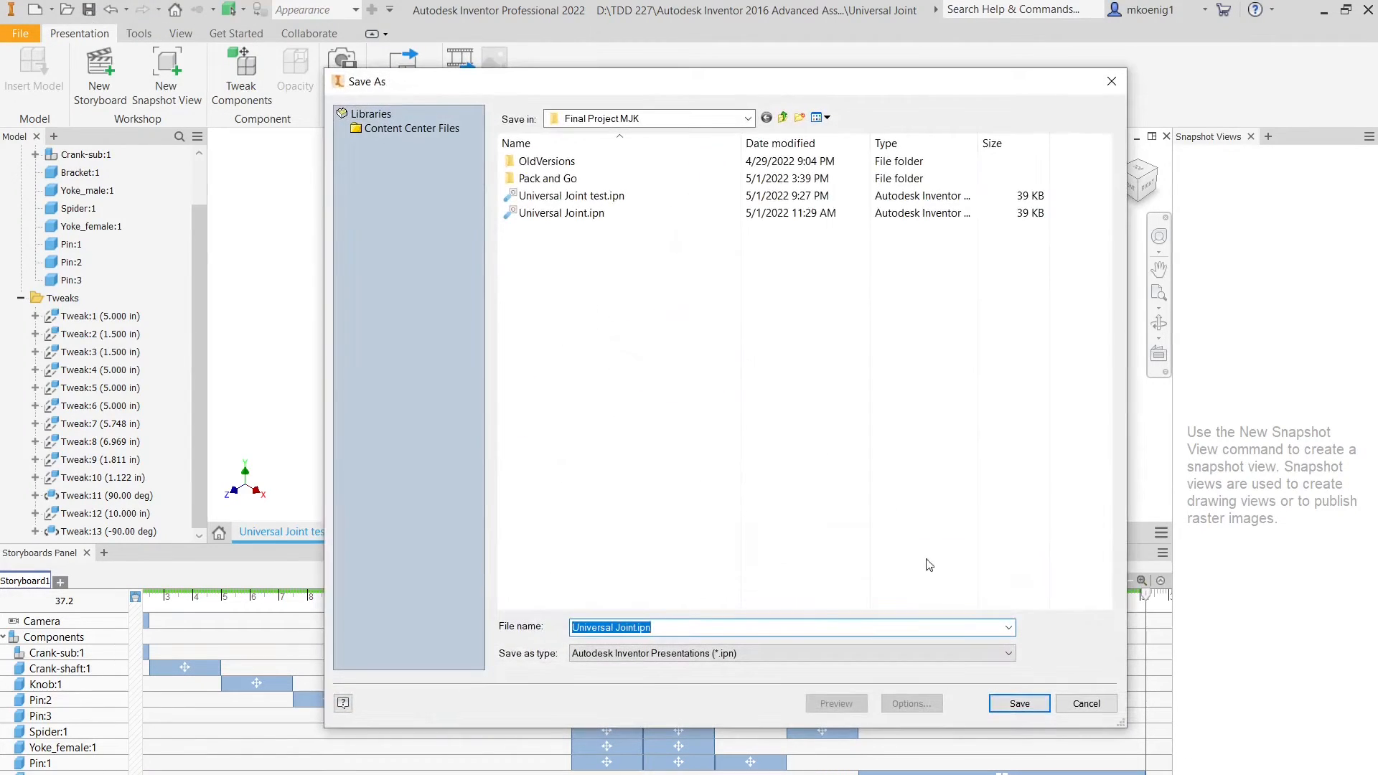
pyautogui.click(1019, 699)
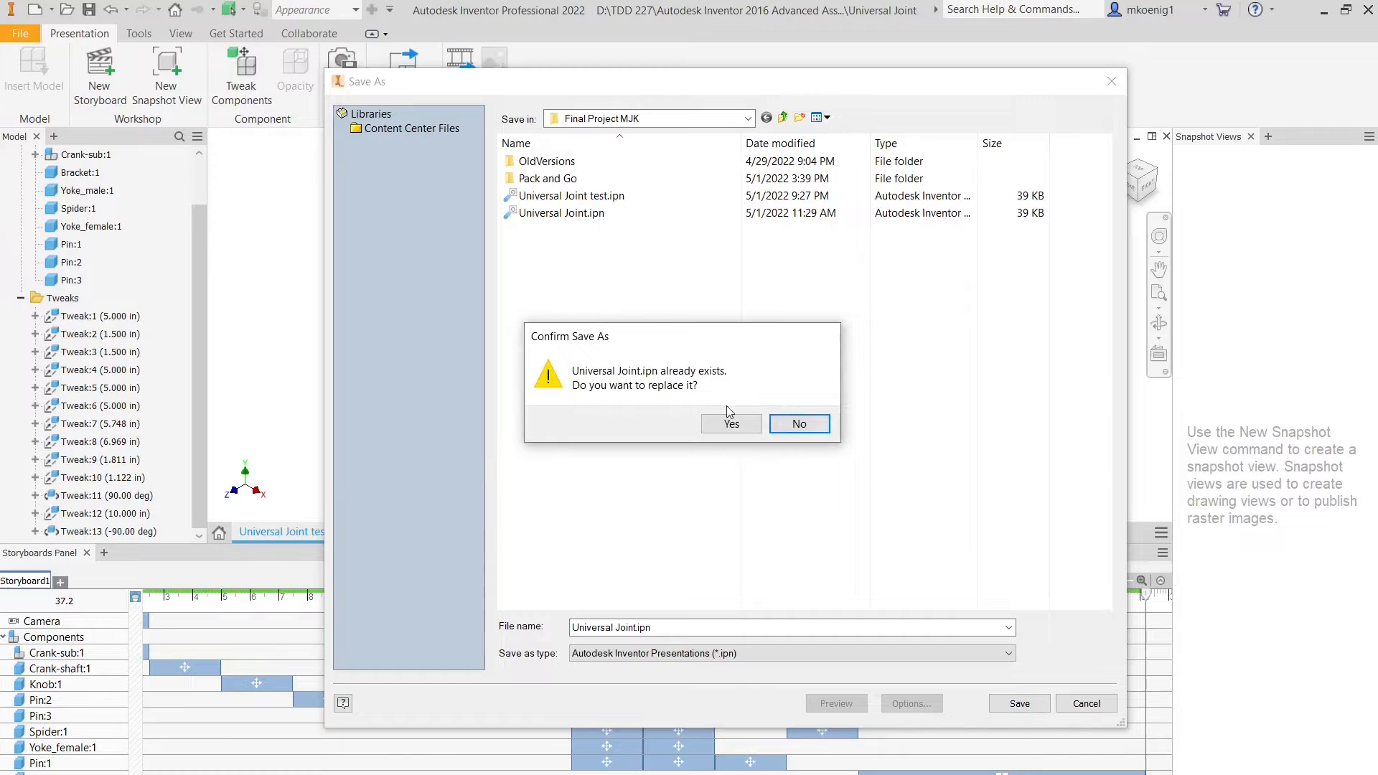
pyautogui.click(798, 424)
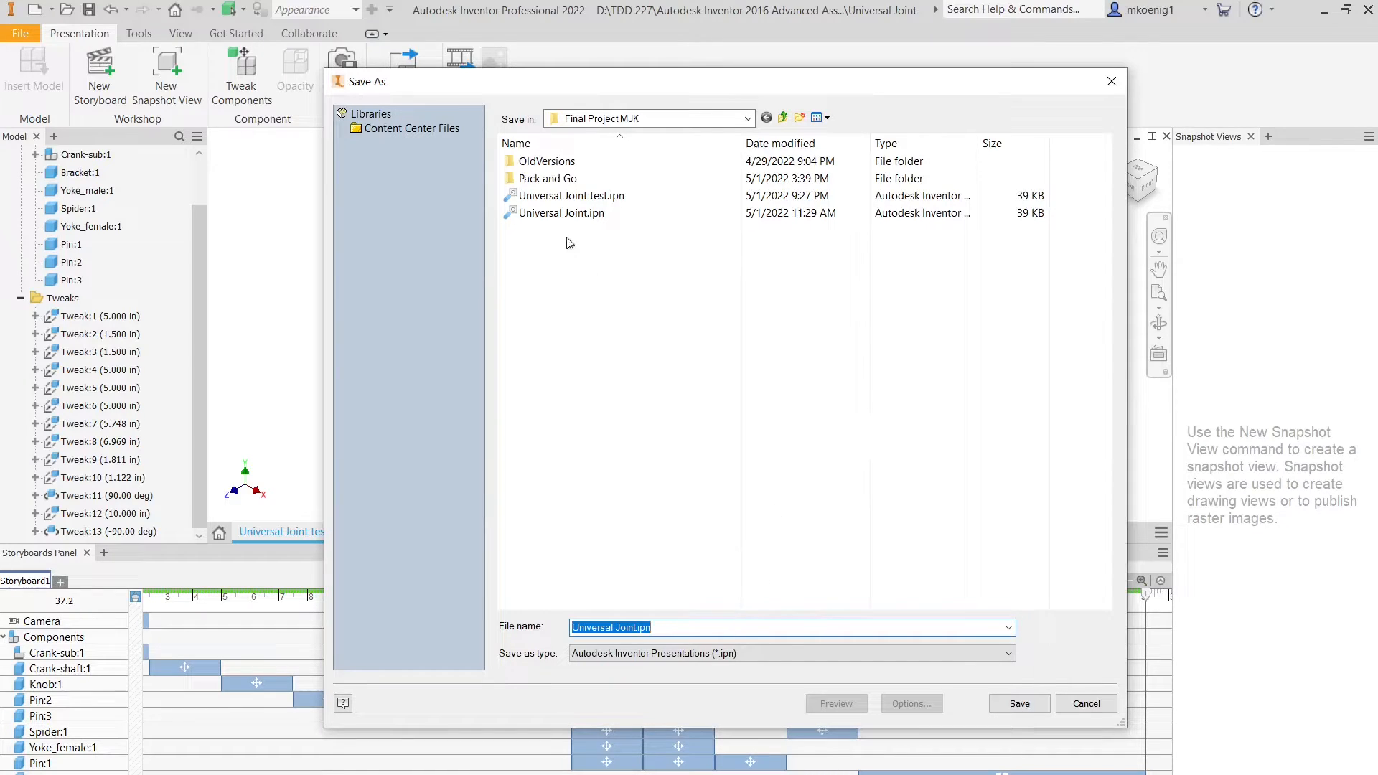
pyautogui.click(564, 196)
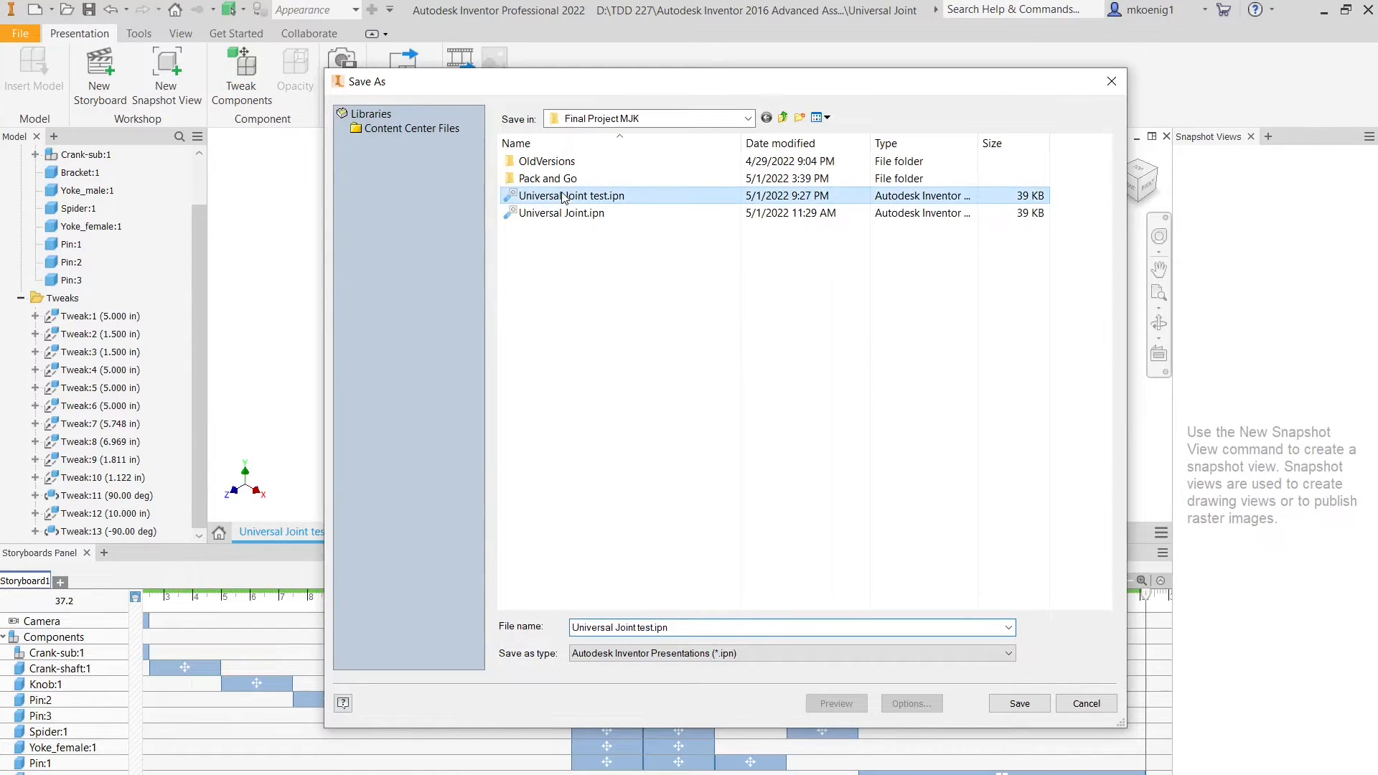
pyautogui.click(1019, 703)
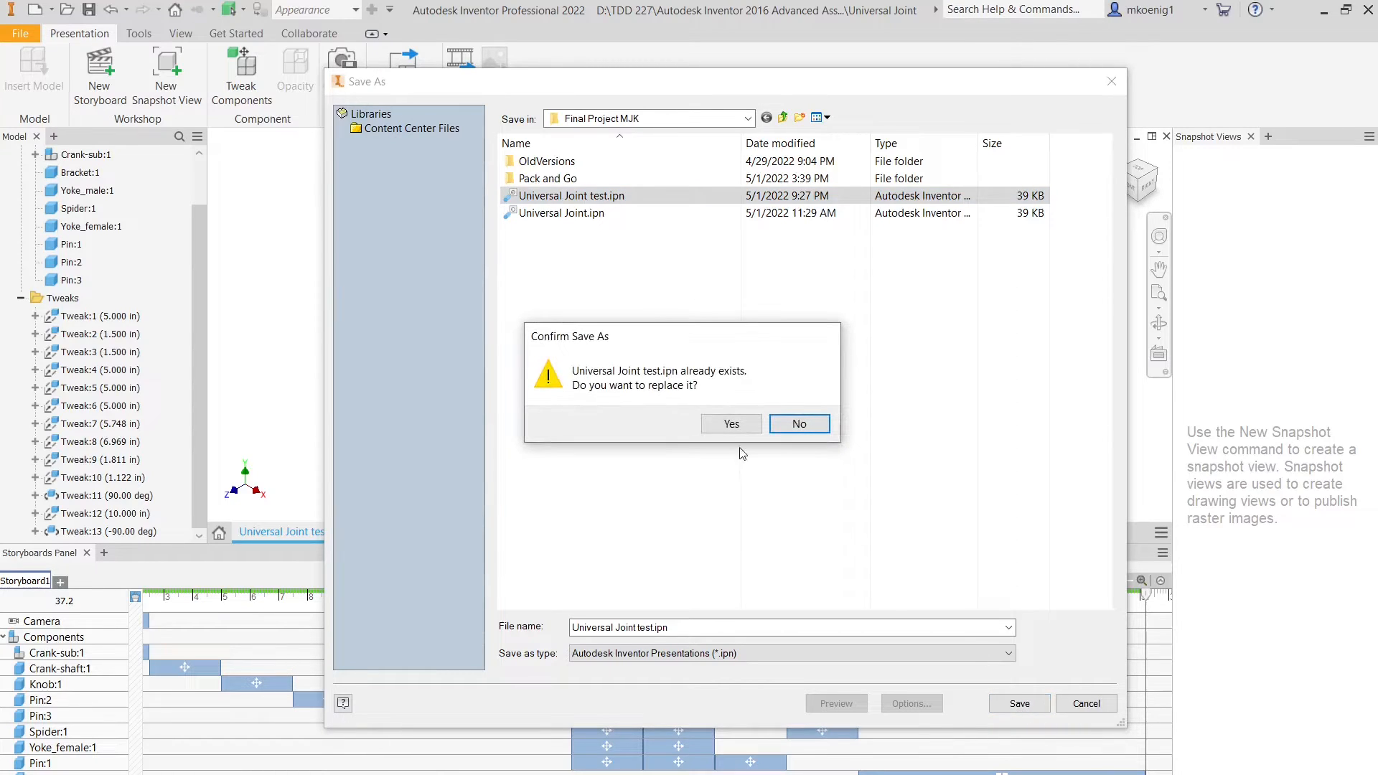
pyautogui.click(729, 424)
pyautogui.click(874, 282)
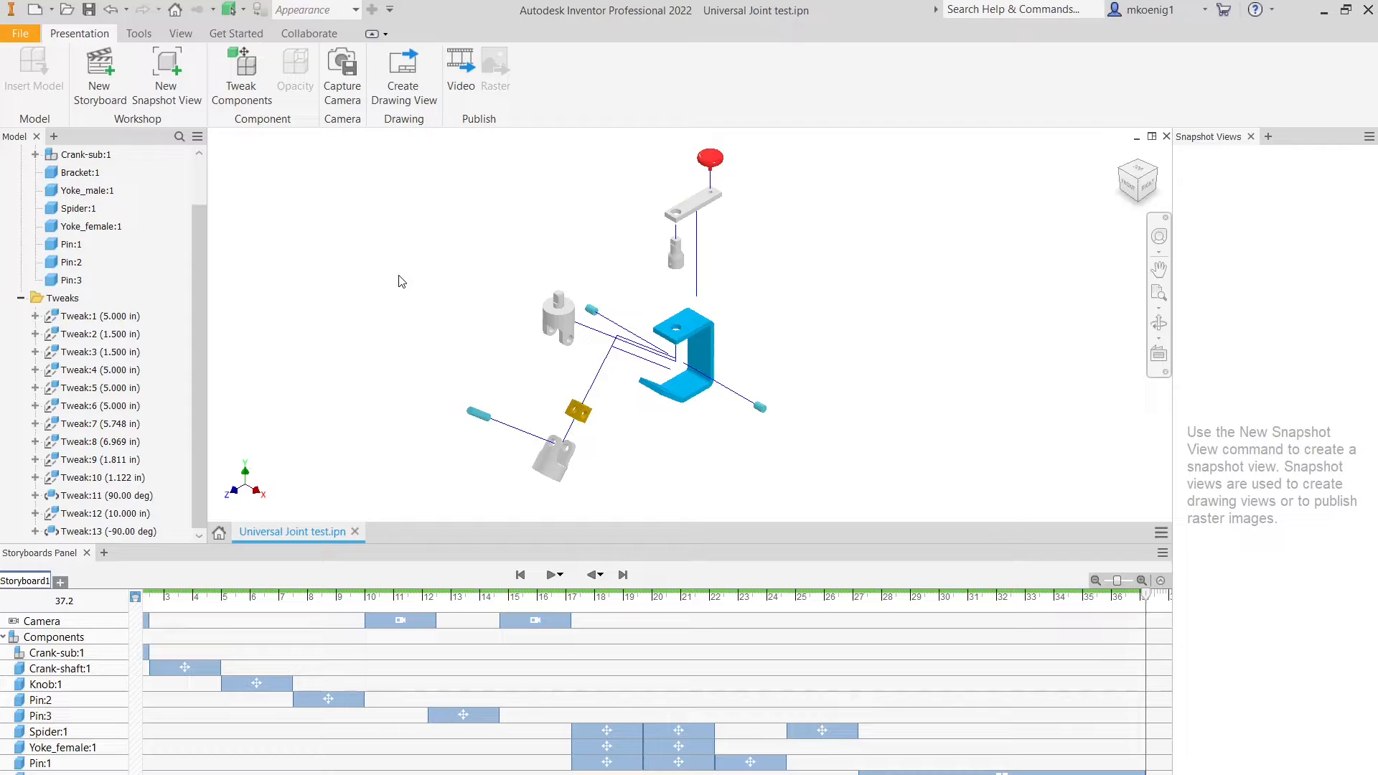
pyautogui.click(414, 84)
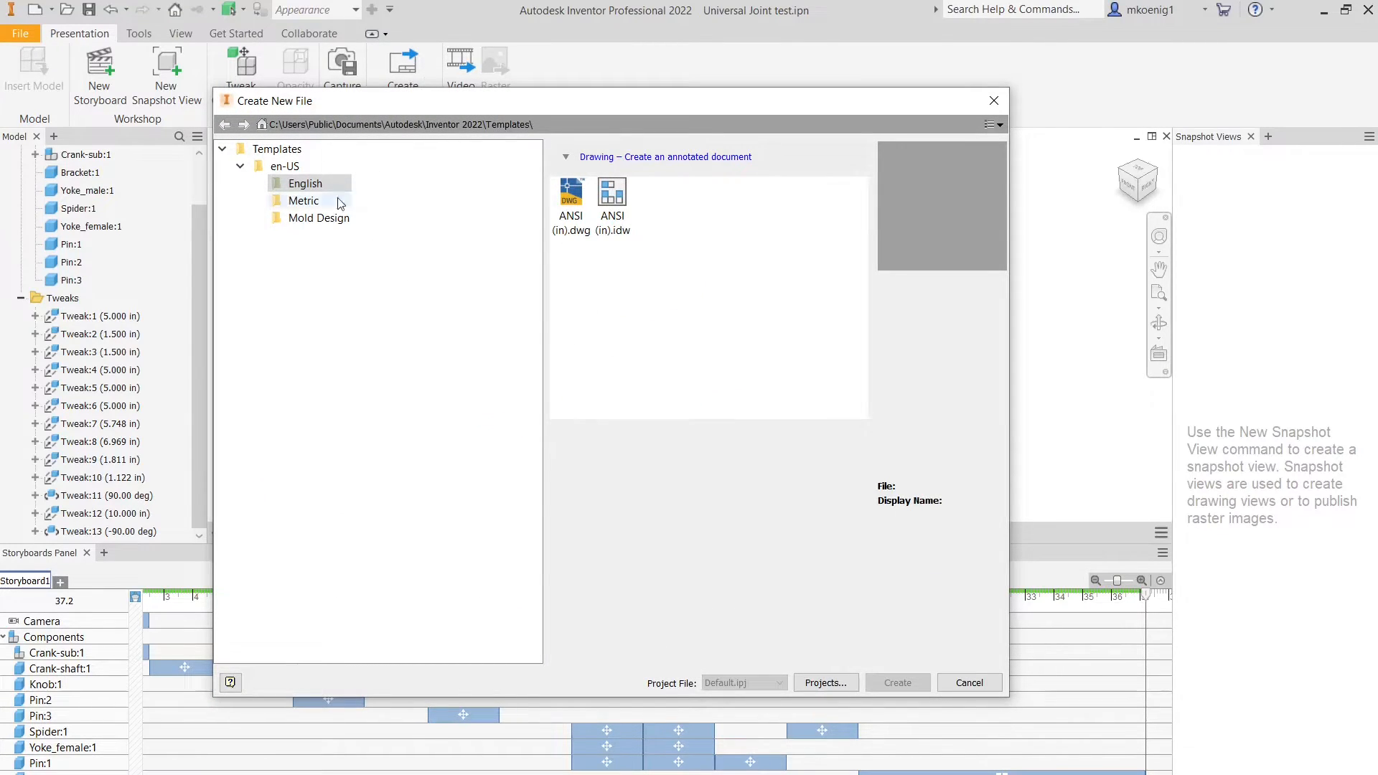
pyautogui.click(306, 205)
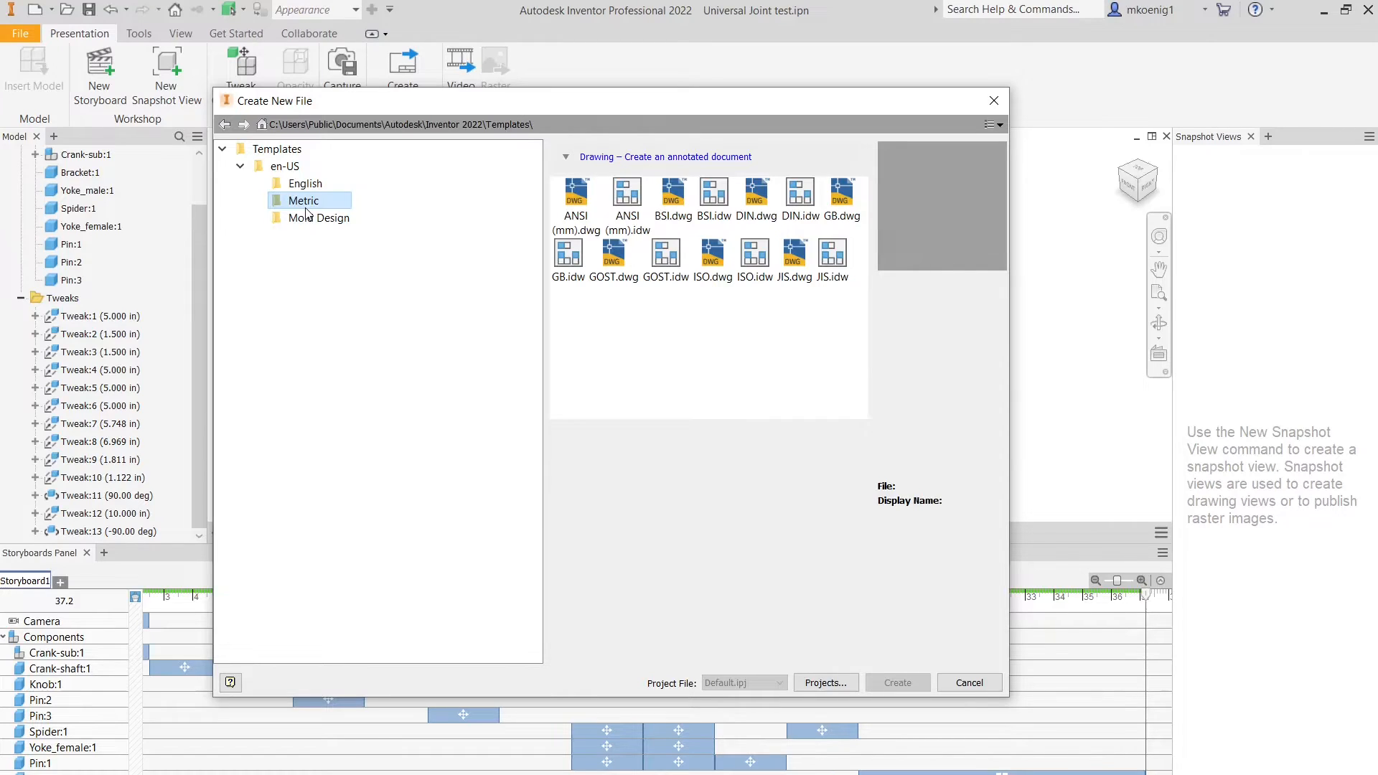
pyautogui.click(305, 187)
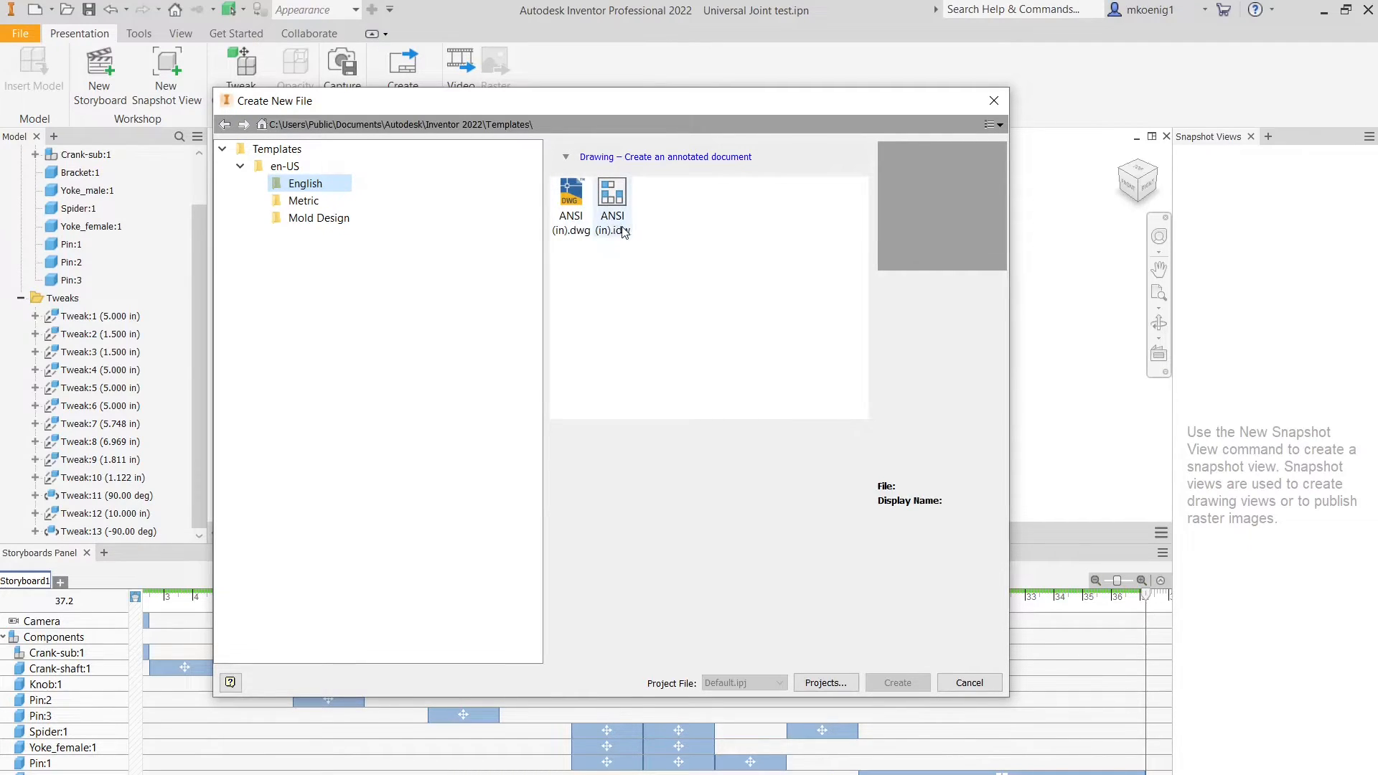
pyautogui.click(571, 224)
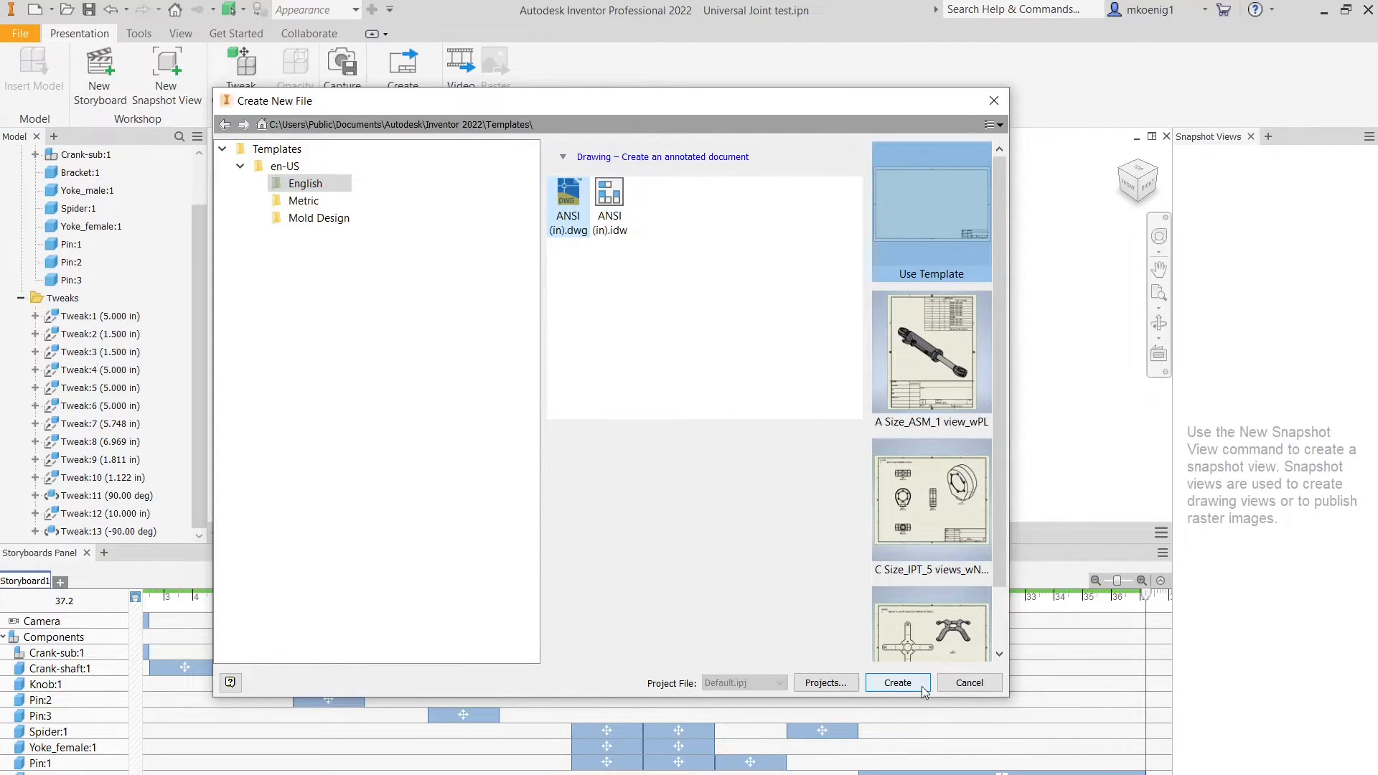
pyautogui.click(897, 682)
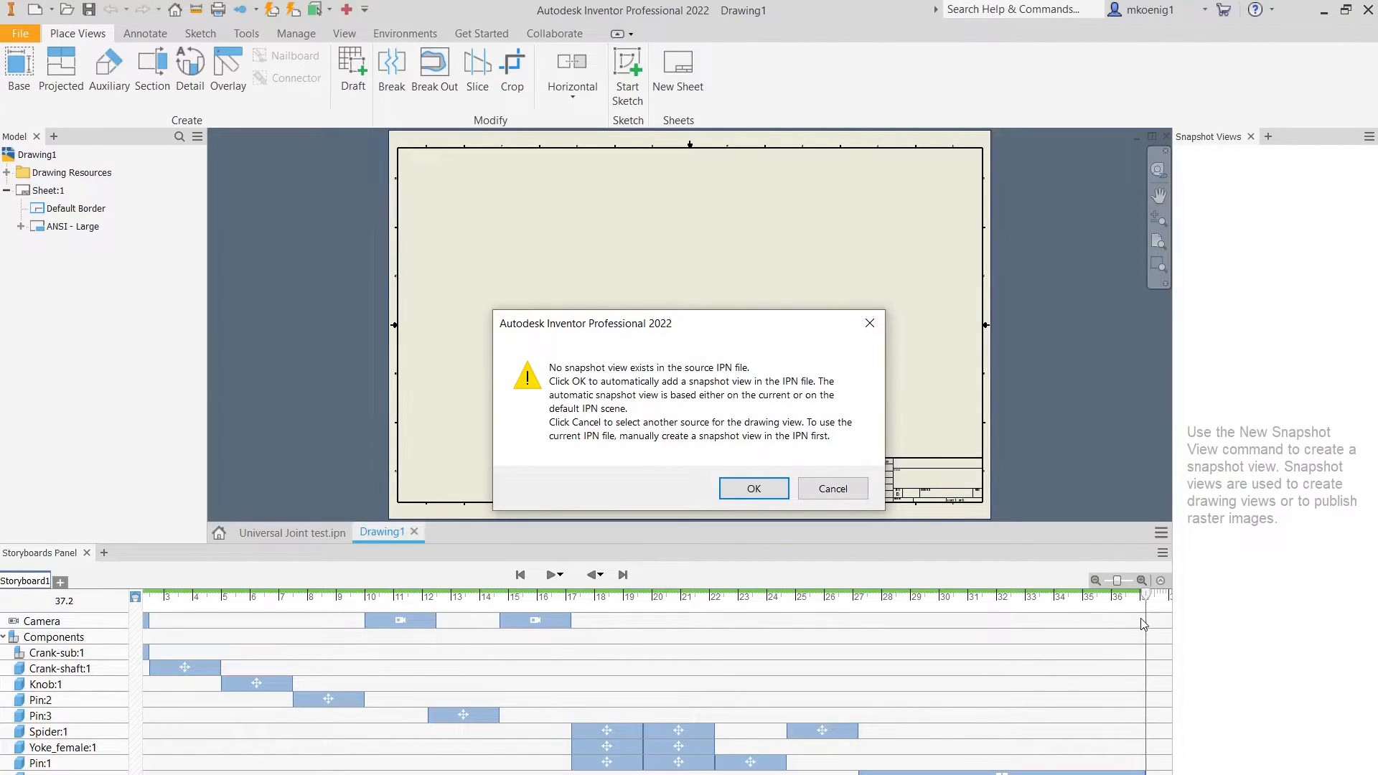
pyautogui.click(833, 488)
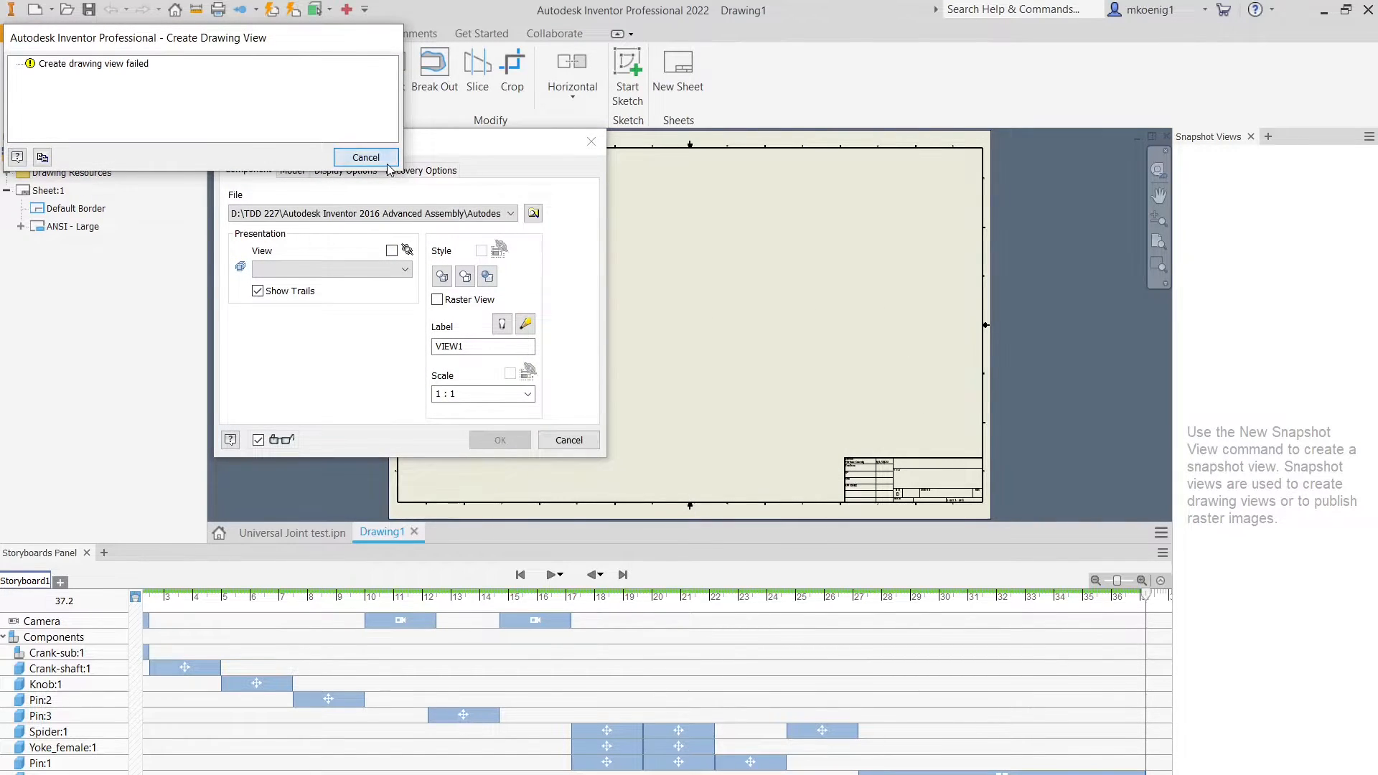
pyautogui.click(366, 157)
pyautogui.click(569, 441)
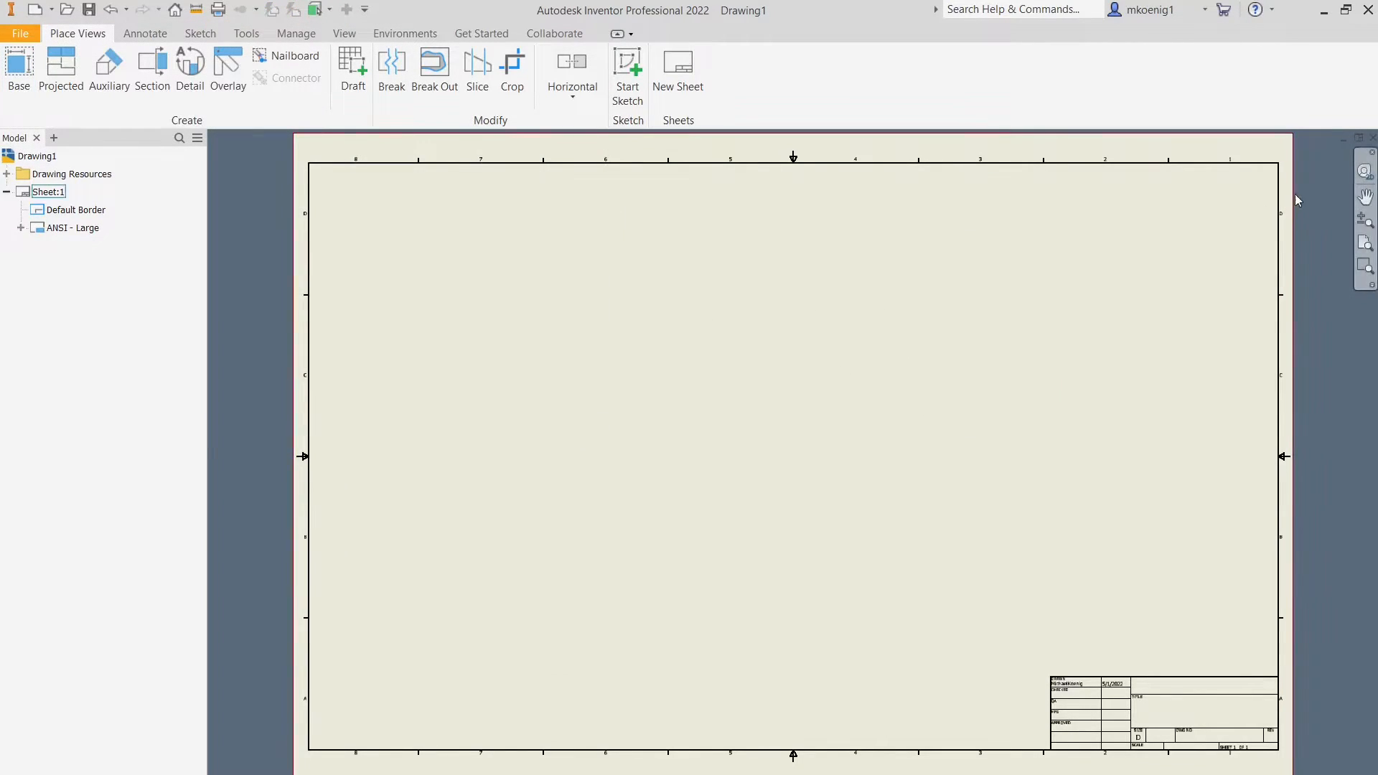
pyautogui.click(1373, 137)
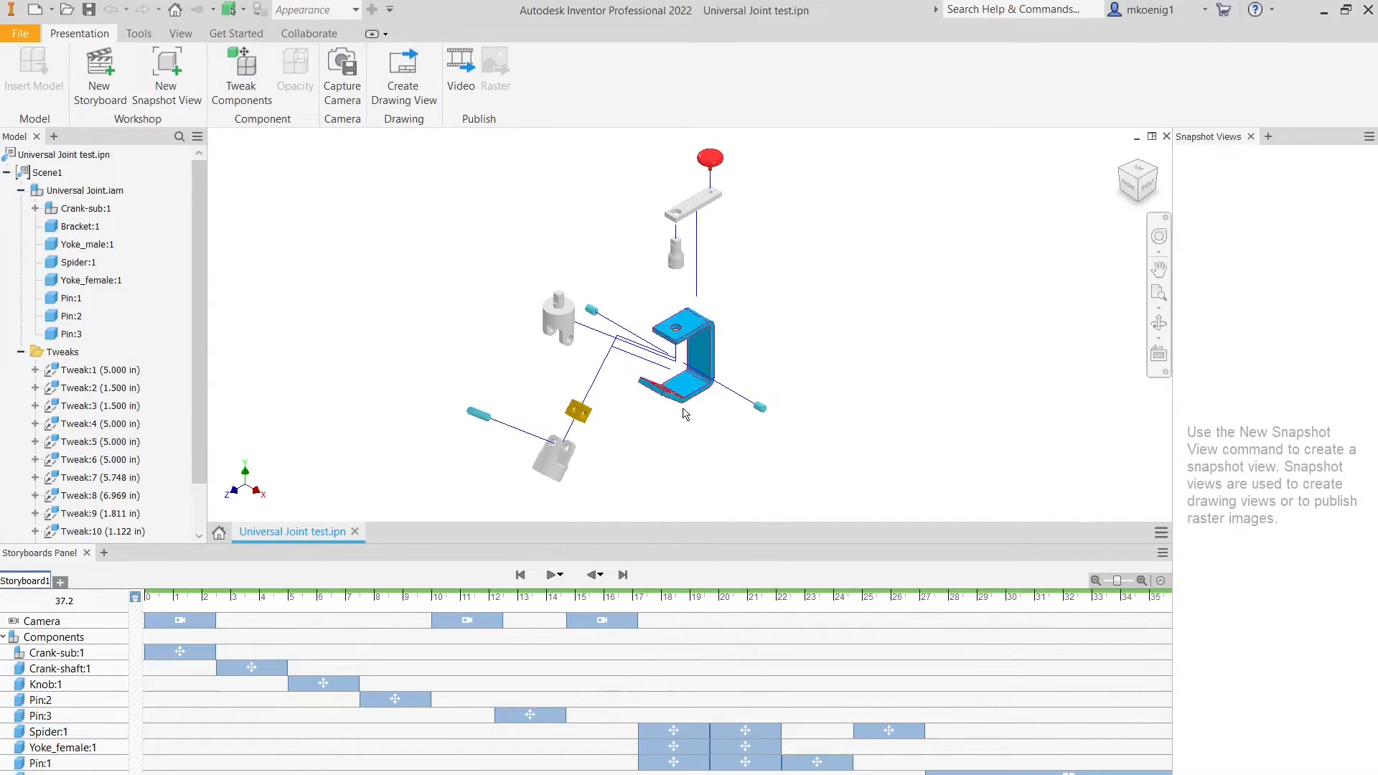
# Step: Create one snapshot view of the exploded end state and another of the assembled start state, shown shaded with visible edges
pyautogui.click(173, 87)
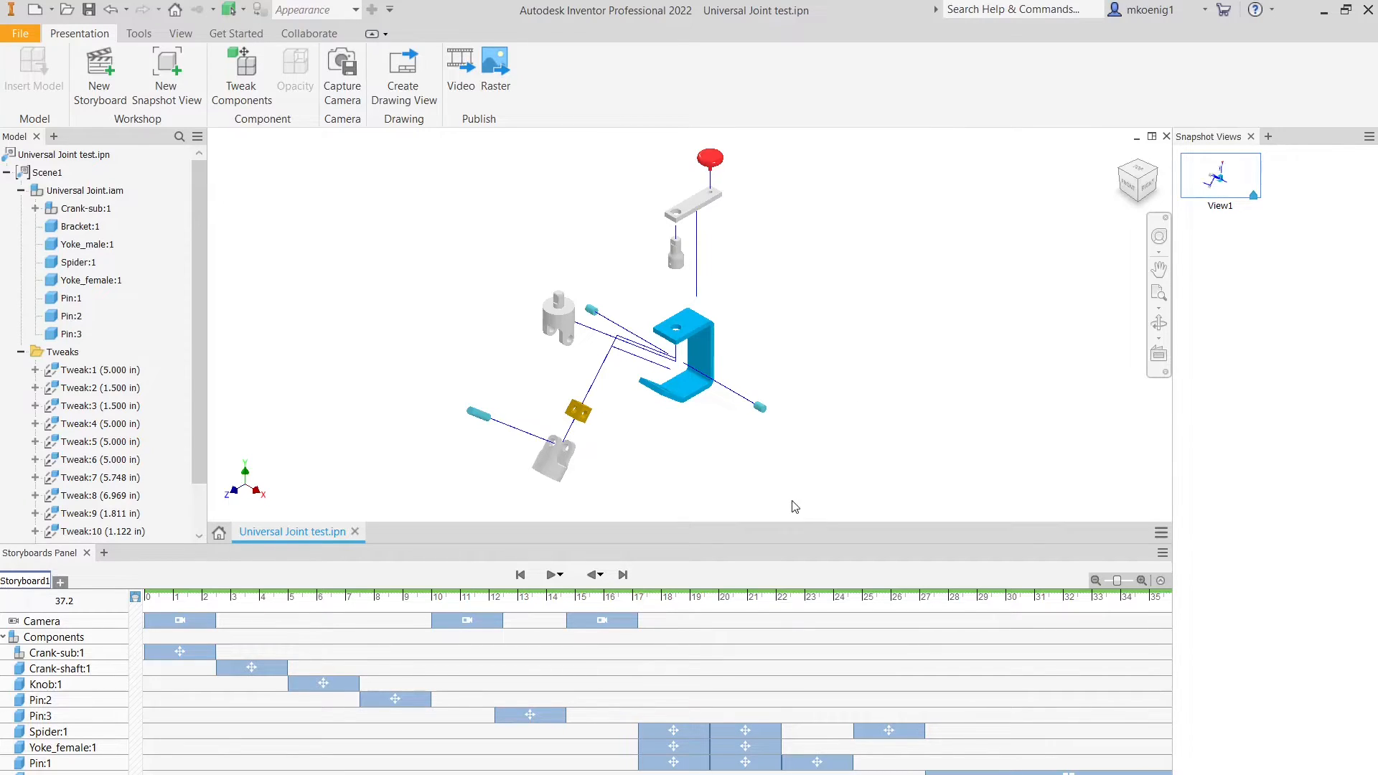
pyautogui.click(521, 576)
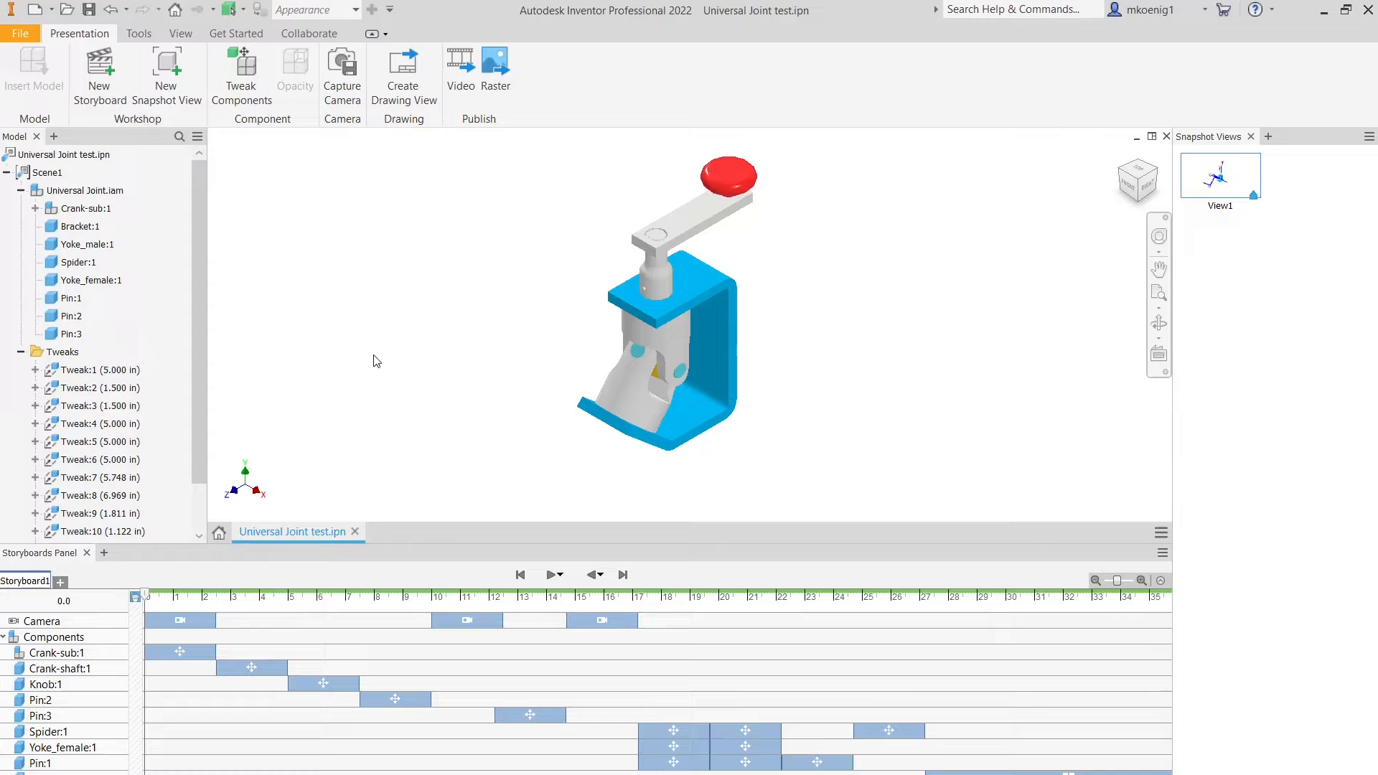
pyautogui.click(186, 32)
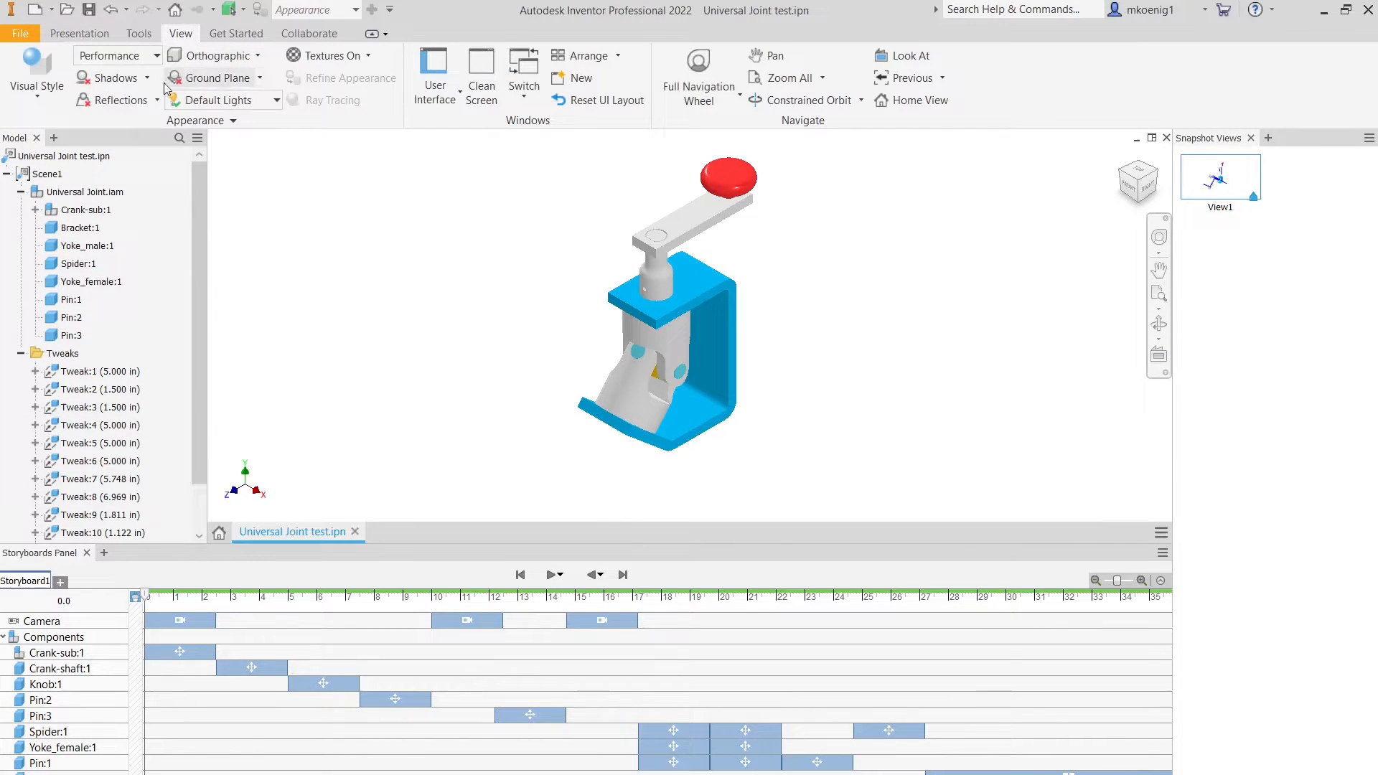
pyautogui.click(33, 112)
pyautogui.click(87, 195)
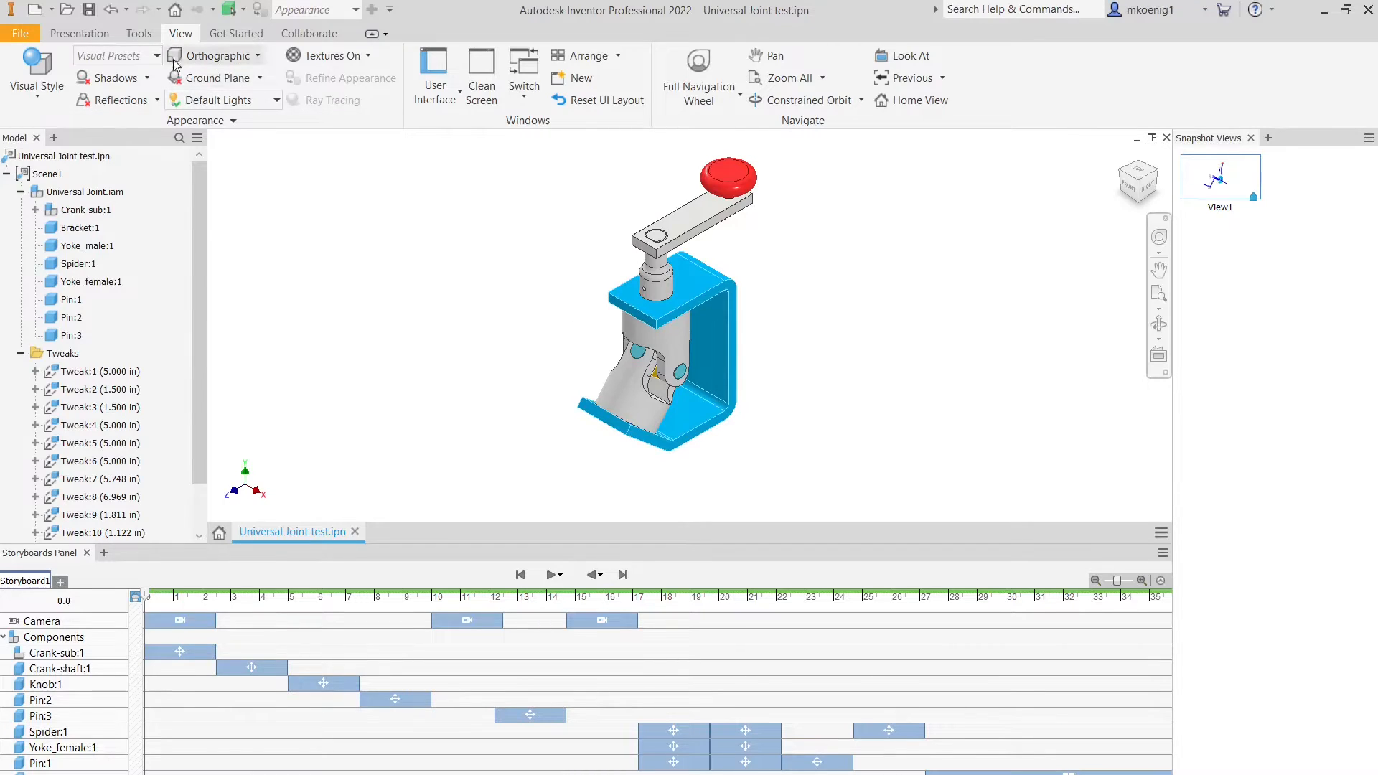
pyautogui.click(80, 34)
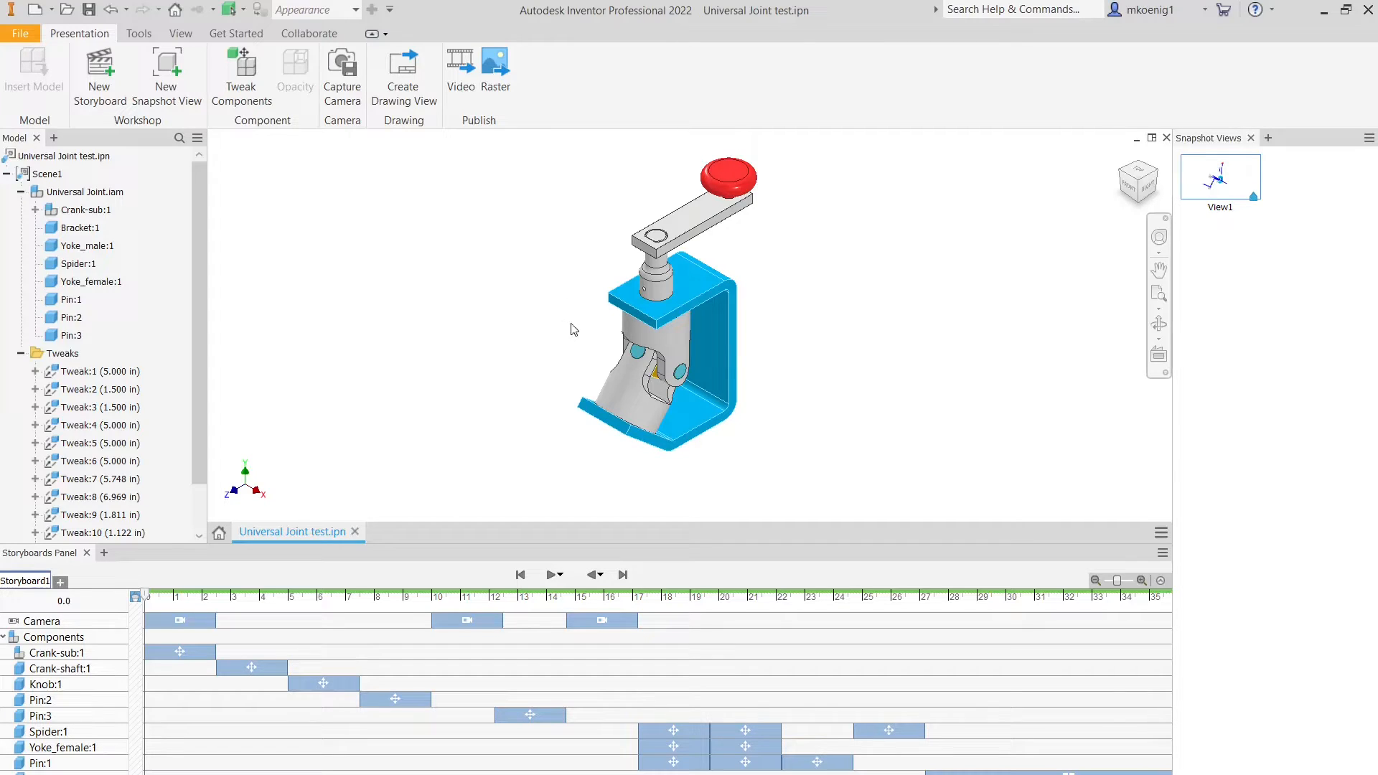
pyautogui.click(174, 81)
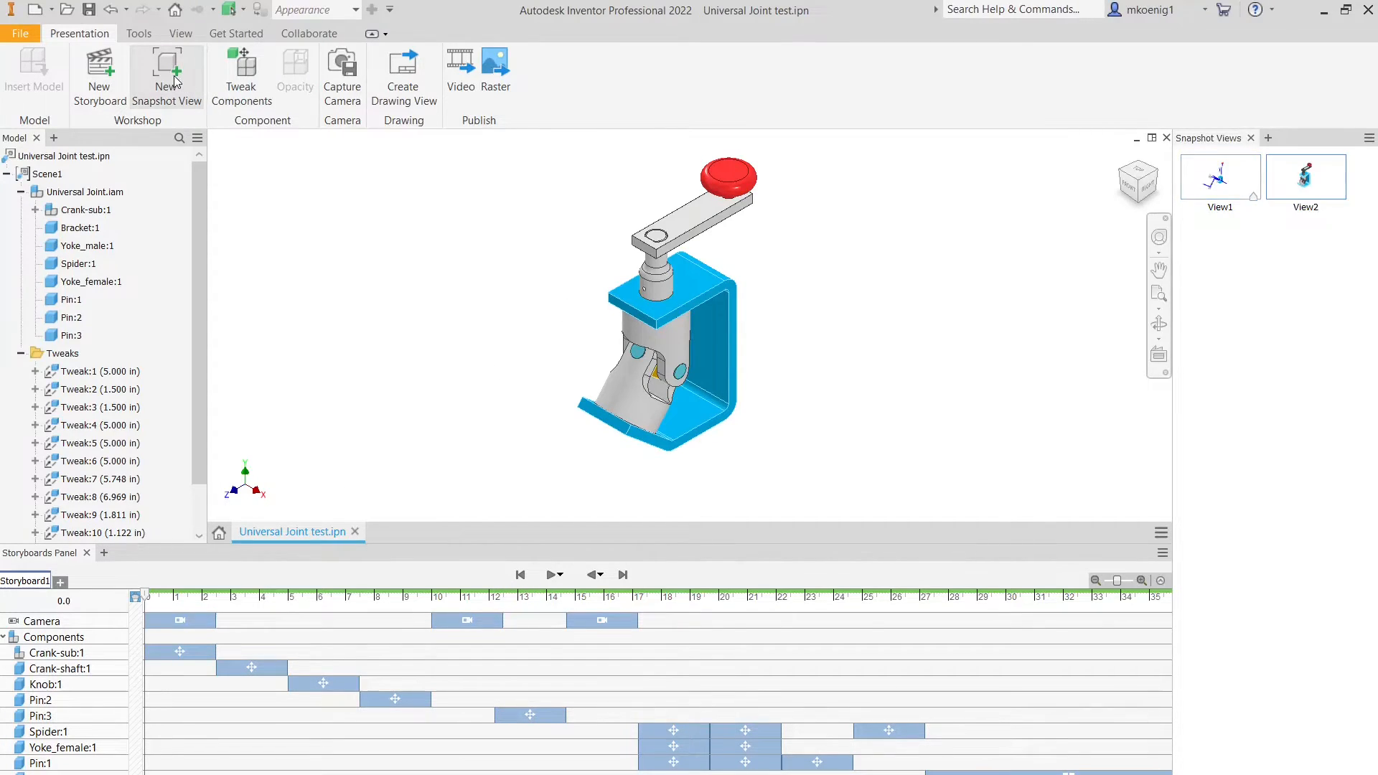
pyautogui.doubleClick(1310, 208)
pyautogui.rightClick(1310, 204)
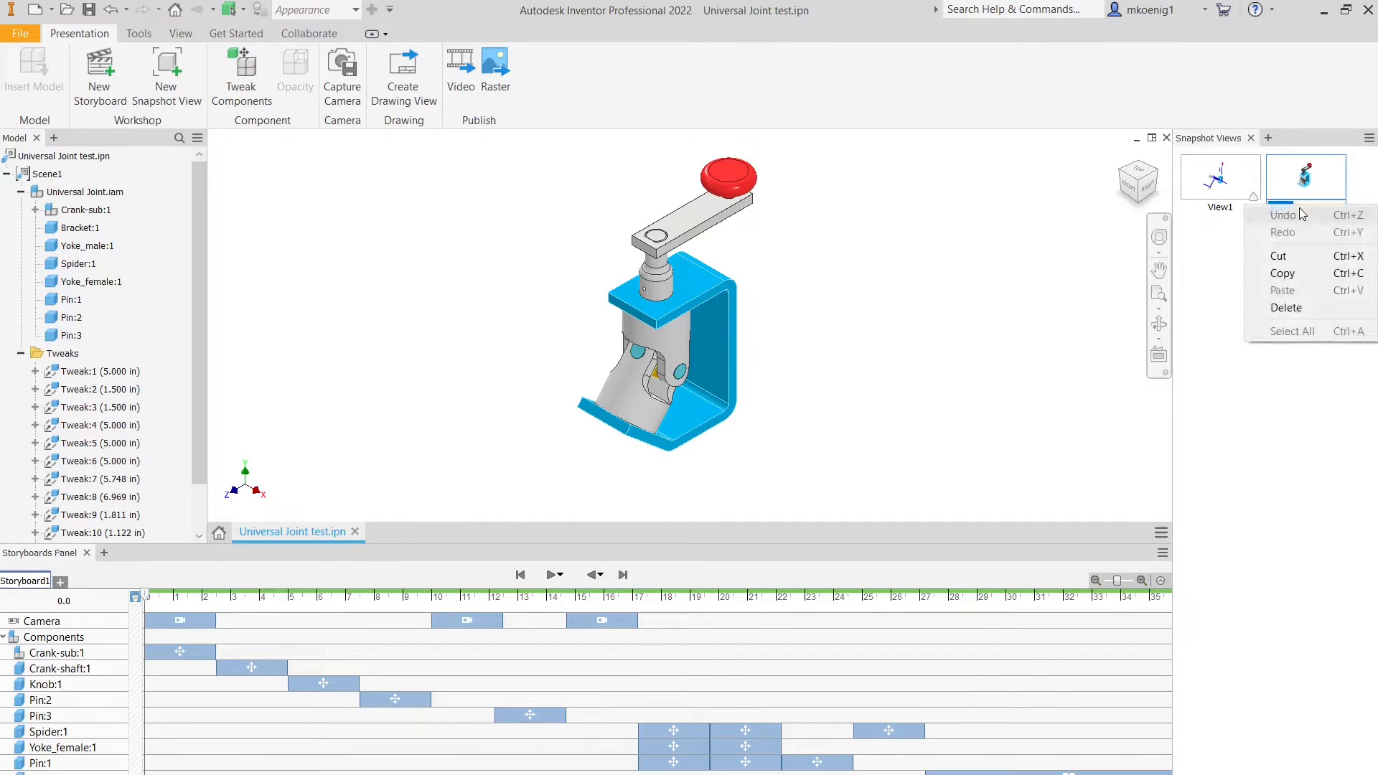
pyautogui.click(1206, 270)
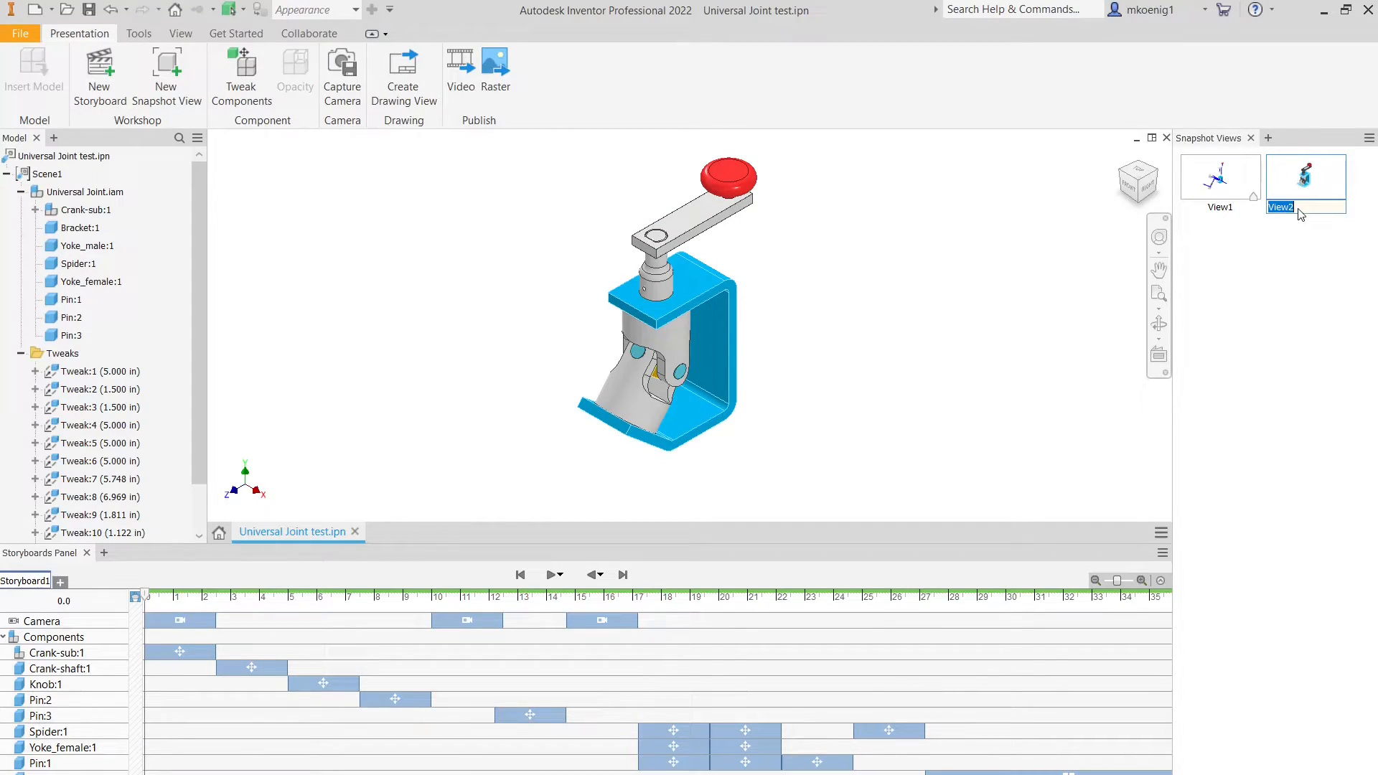
pyautogui.click(1302, 248)
# Step: Save the presentation and start a drawing view from it using the English ANSI (in).dwg template
pyautogui.click(89, 10)
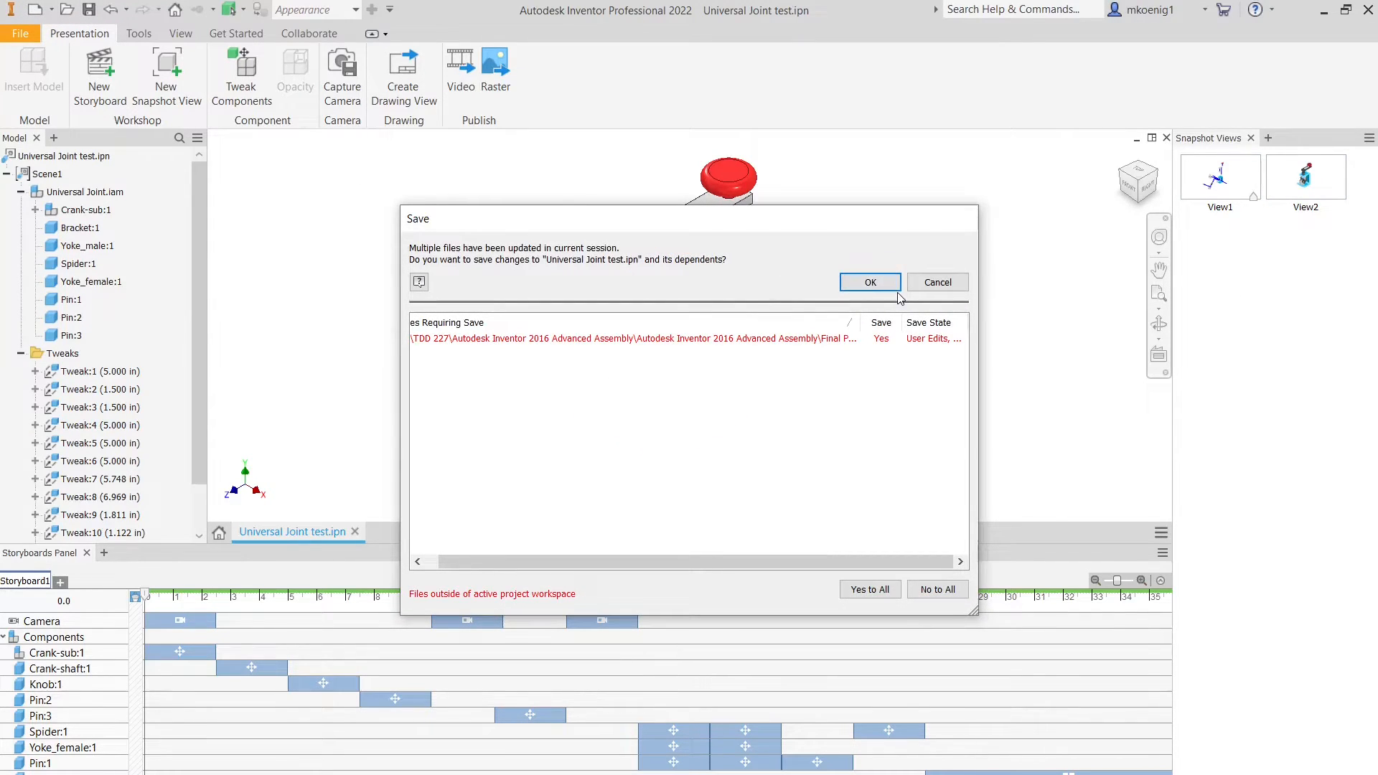
pyautogui.click(870, 282)
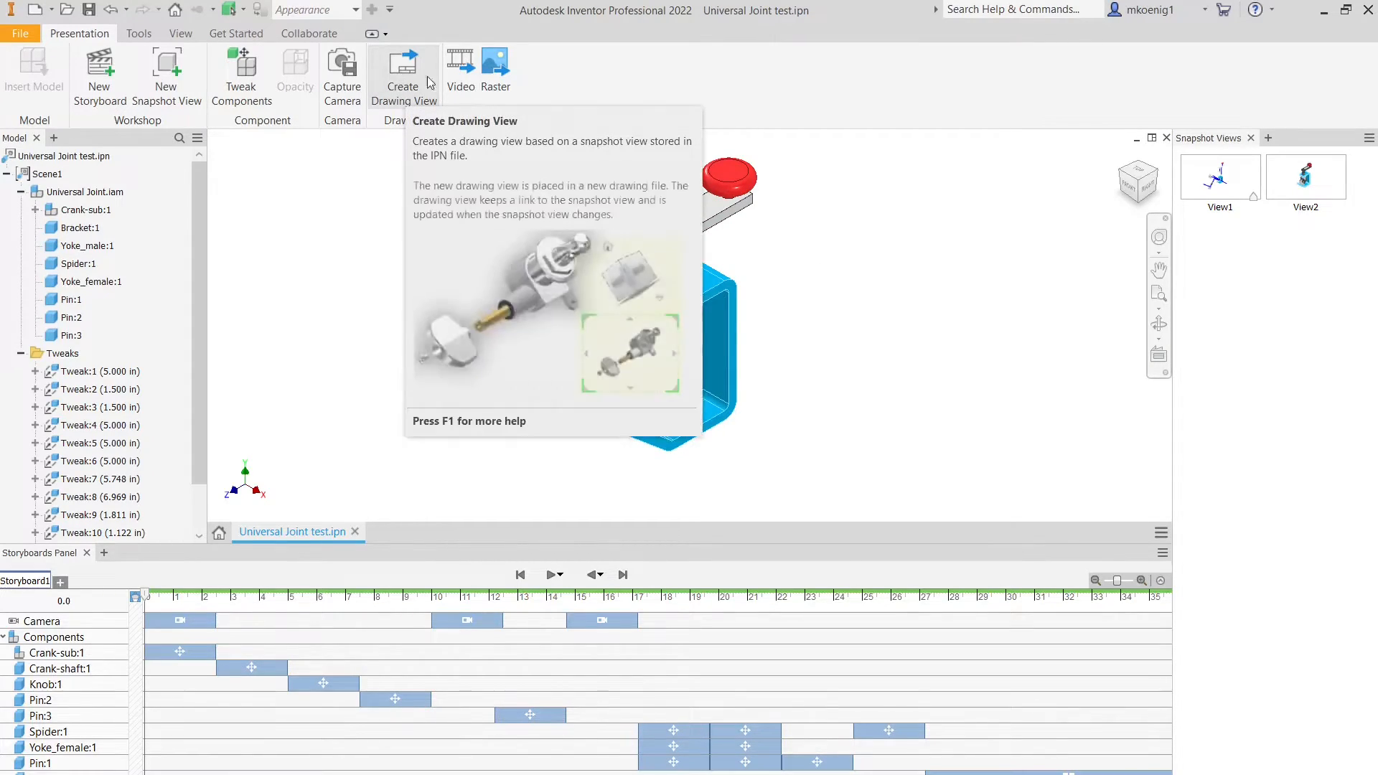
pyautogui.click(403, 92)
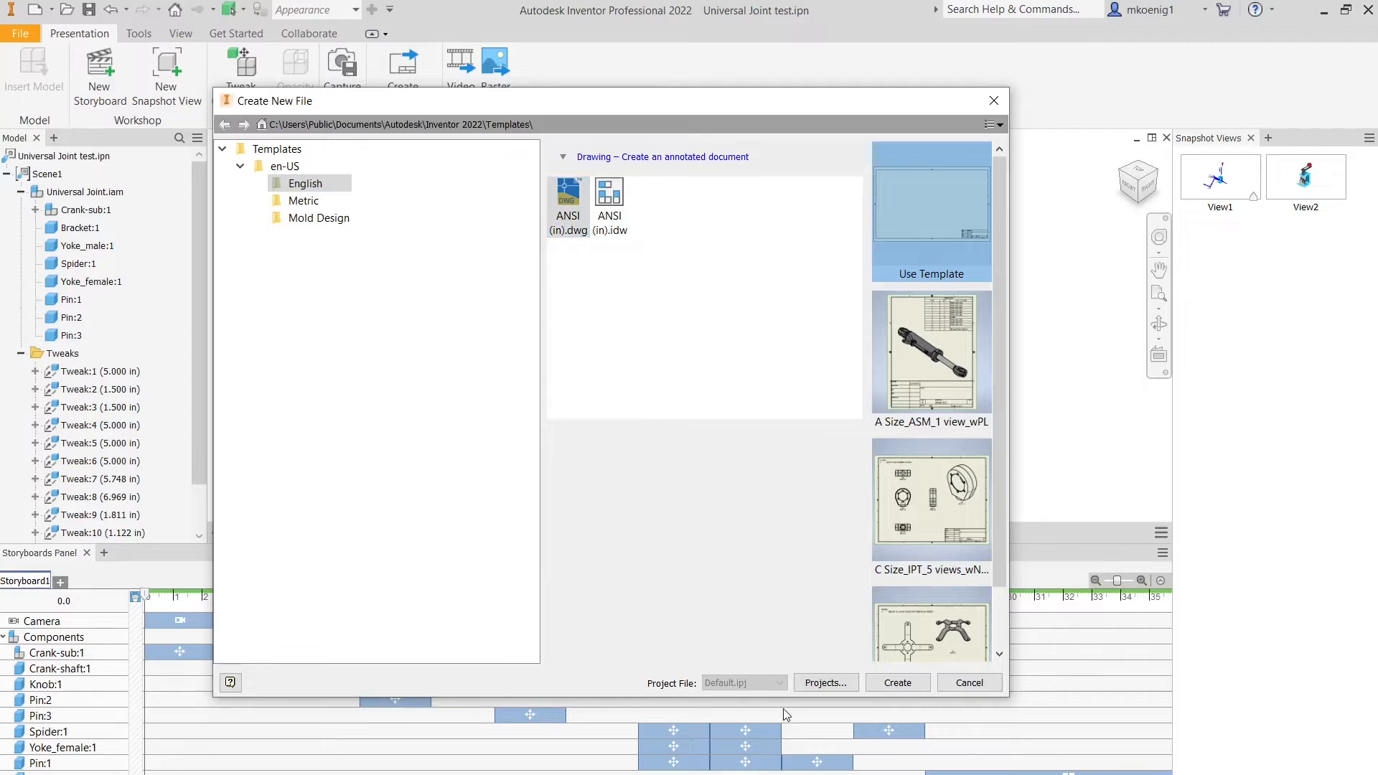
pyautogui.click(898, 682)
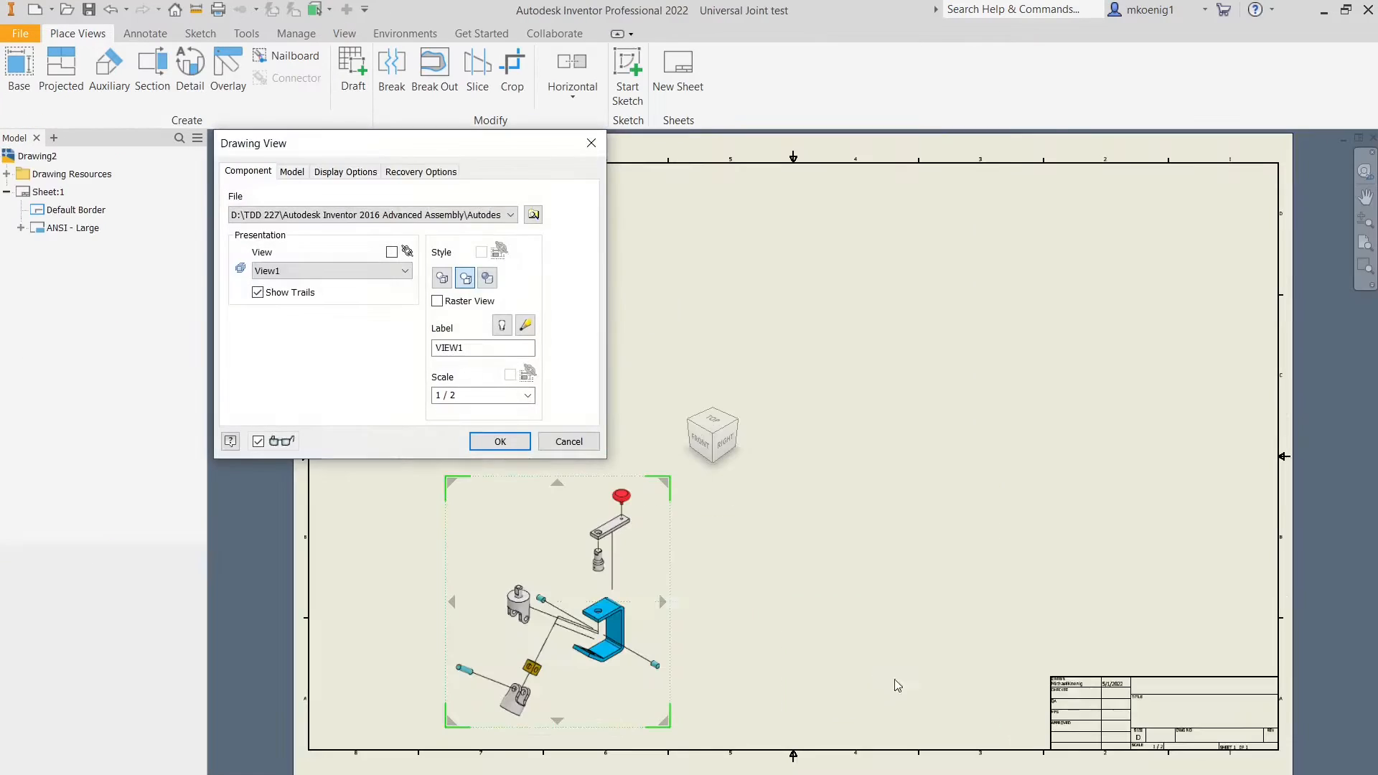
# Step: Preview snapshot View2 as the drawing view's source and reselect View1
pyautogui.click(383, 275)
pyautogui.click(343, 295)
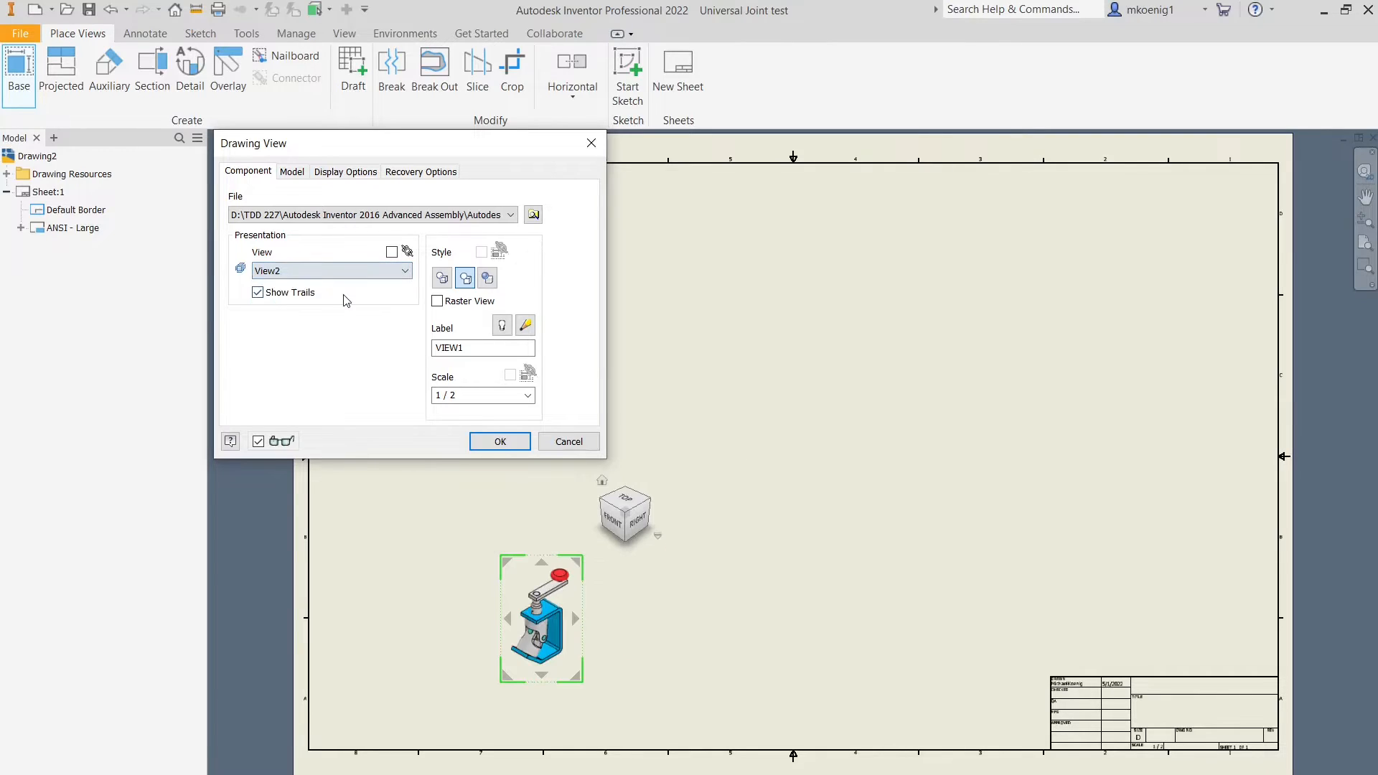
pyautogui.click(312, 272)
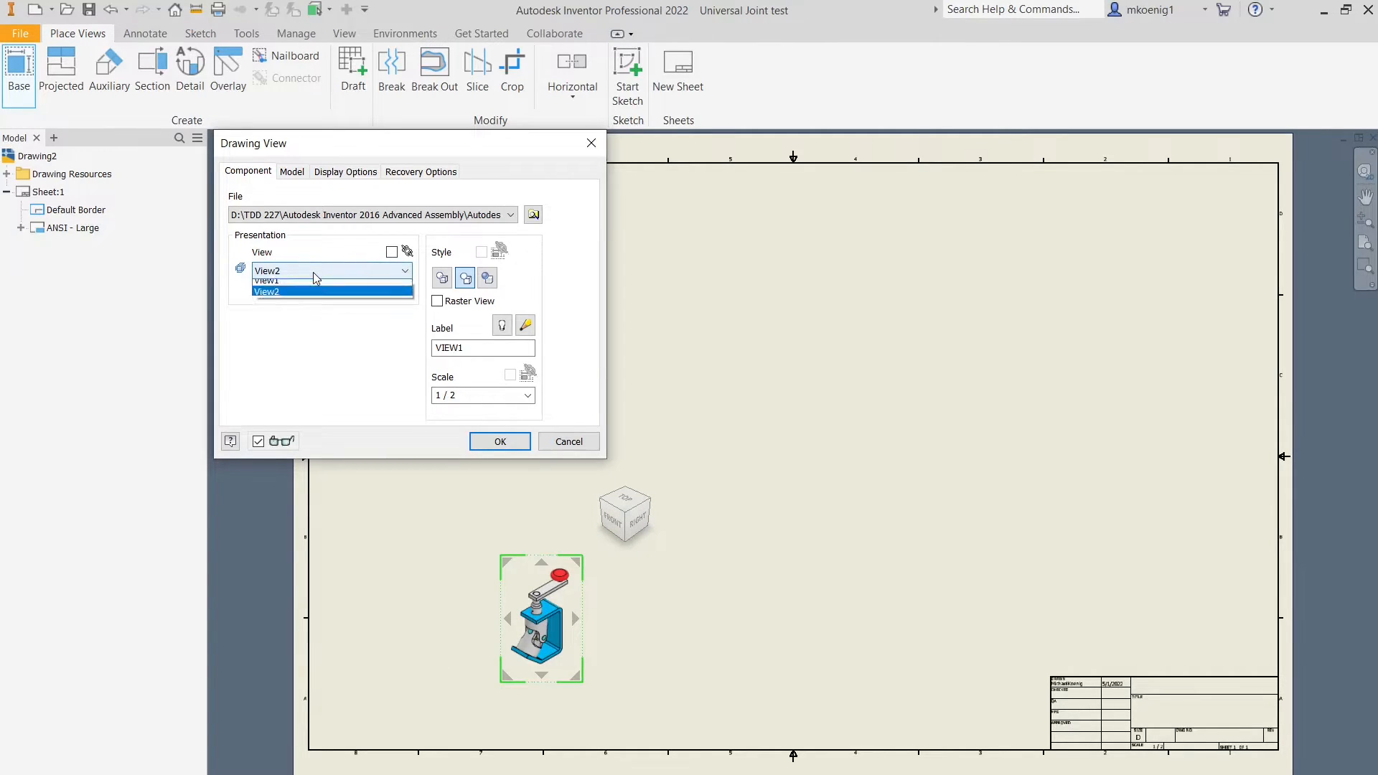
pyautogui.click(310, 288)
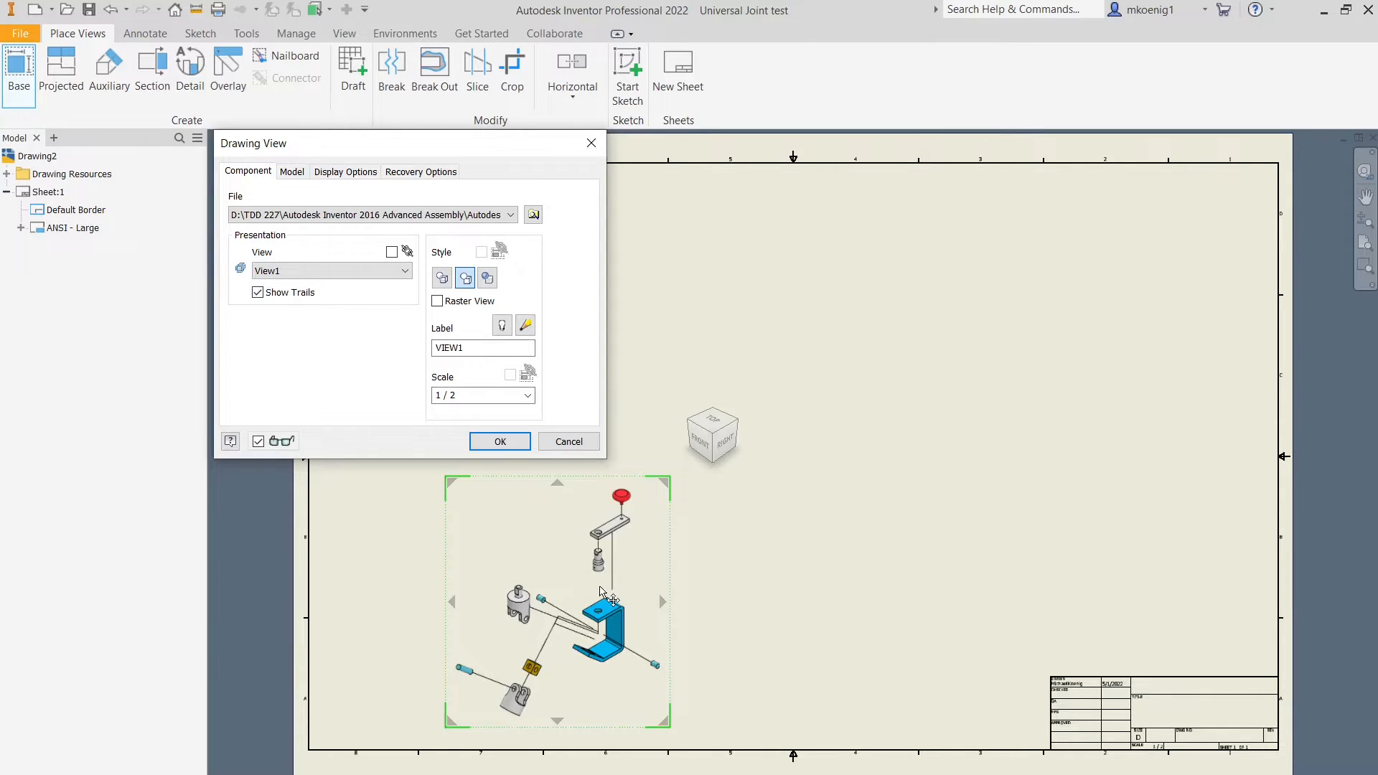
# Step: Set the exploded drawing view's scale to 1 / 1
pyautogui.tripleClick(459, 397)
pyautogui.click(460, 396)
pyautogui.moveTo(764, 417); pyautogui.dragTo(755, 403, button='middle')
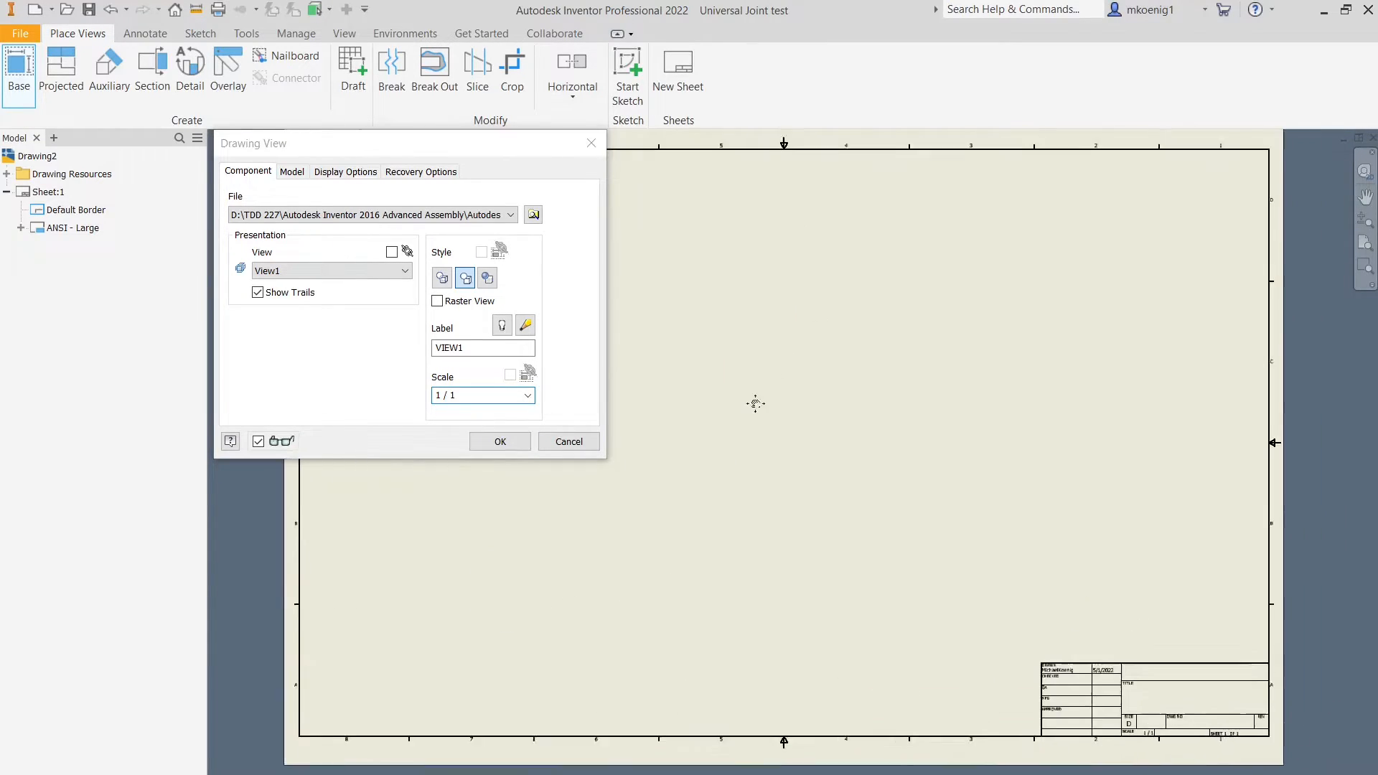
# Step: Examine the sheet size and scale fields in the drawing's title block
pyautogui.scroll(5, 1088, 751)
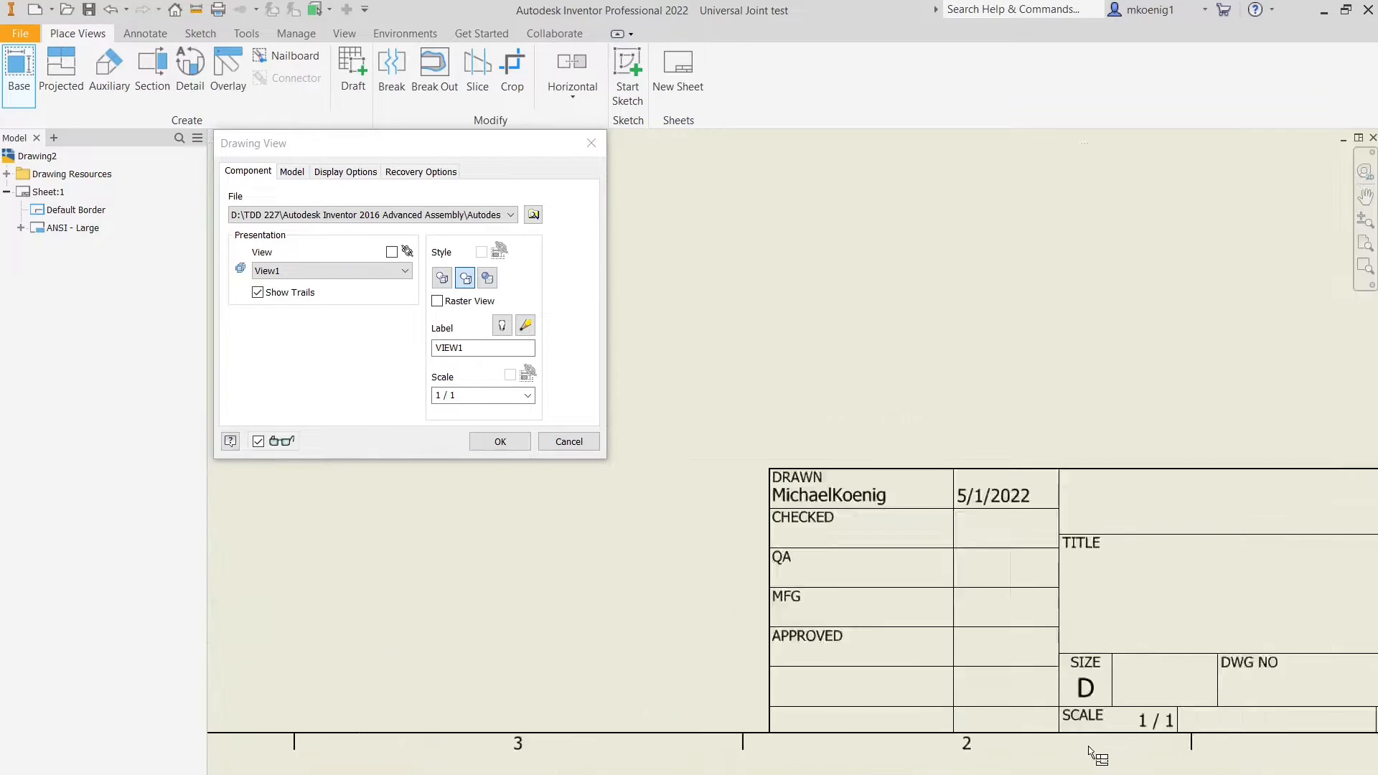
pyautogui.scroll(3, 1088, 751)
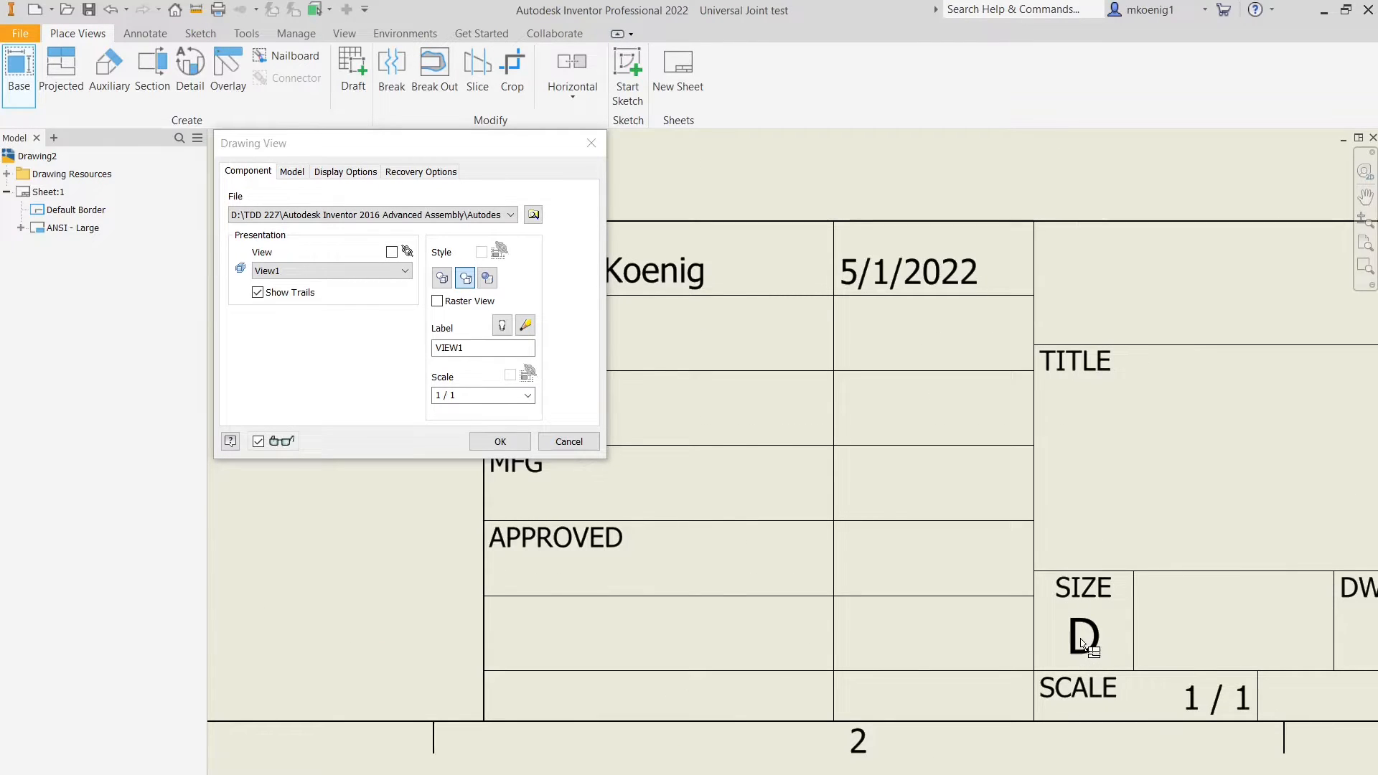
pyautogui.scroll(-8, 1080, 640)
pyautogui.moveTo(1008, 488); pyautogui.dragTo(977, 553, button='middle')
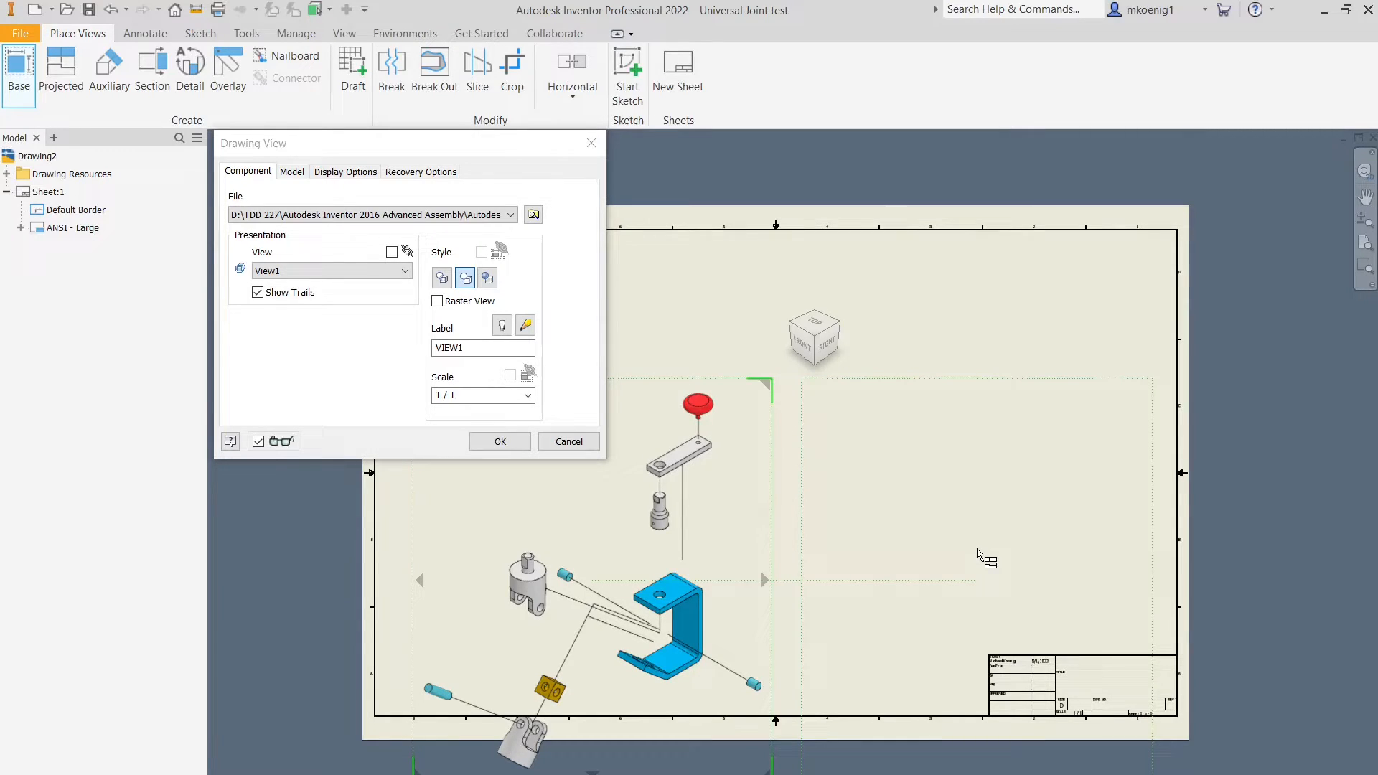
pyautogui.scroll(4, 1085, 725)
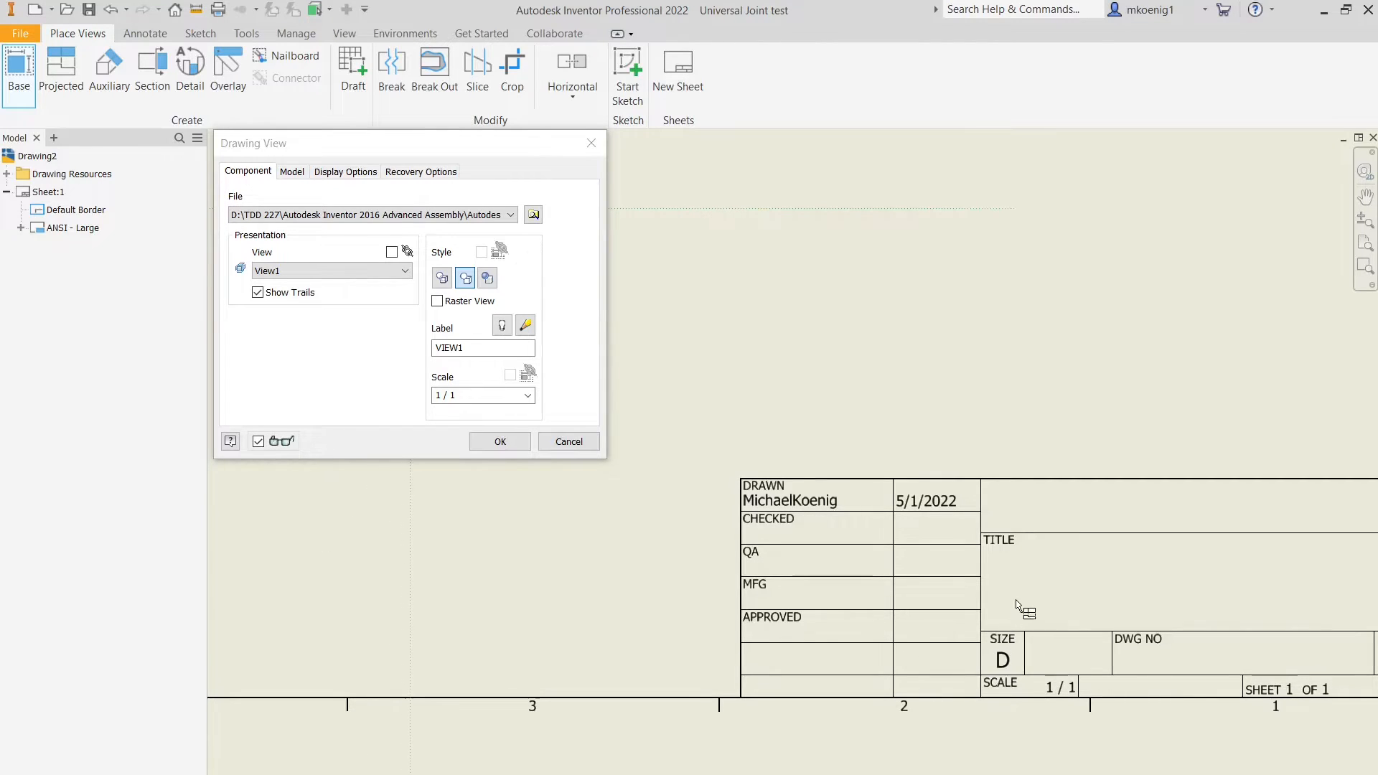
pyautogui.scroll(-4, 1026, 603)
pyautogui.scroll(-3, 947, 474)
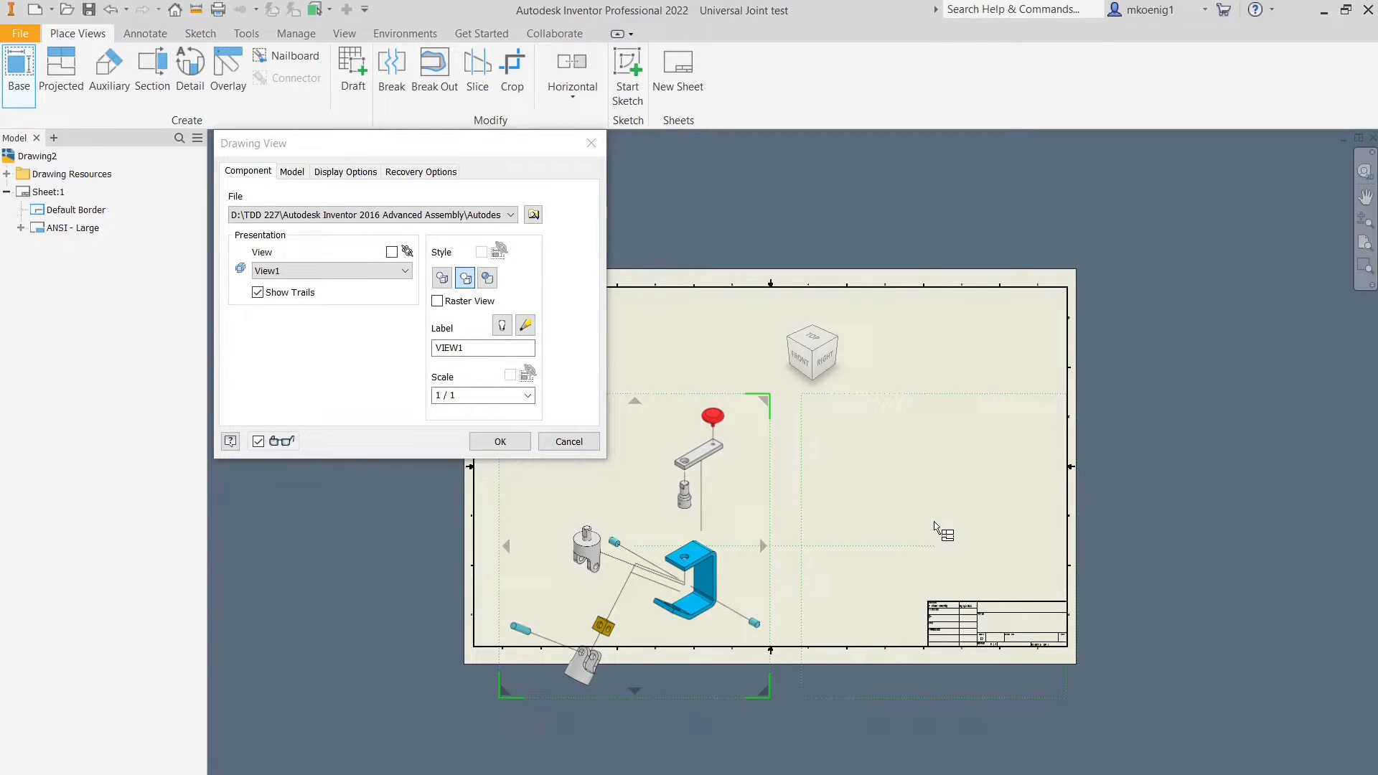
# Step: Reposition the exploded view preview up and to the right so it fits fully inside the sheet border
pyautogui.moveTo(468, 395); pyautogui.dragTo(436, 395)
pyautogui.click(472, 396)
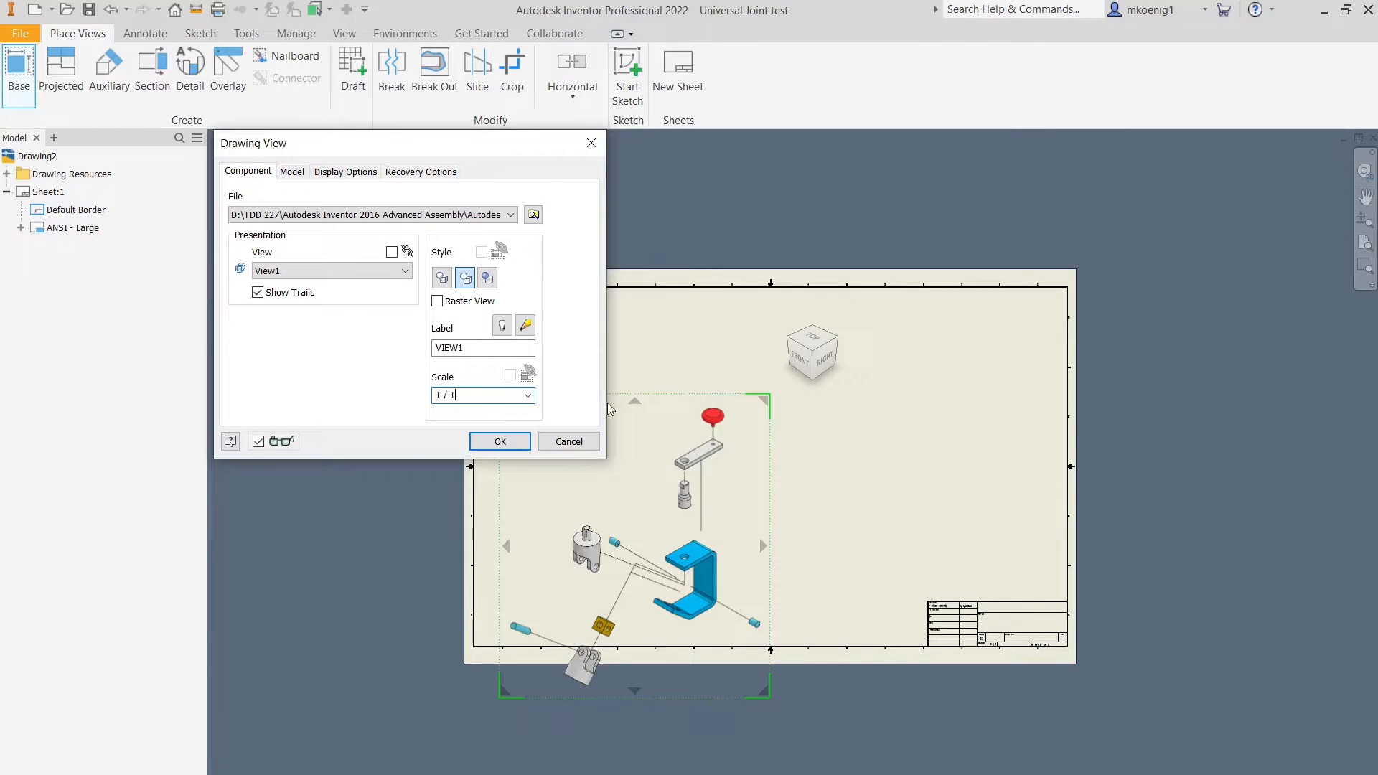
pyautogui.moveTo(757, 340); pyautogui.dragTo(858, 310, button='middle')
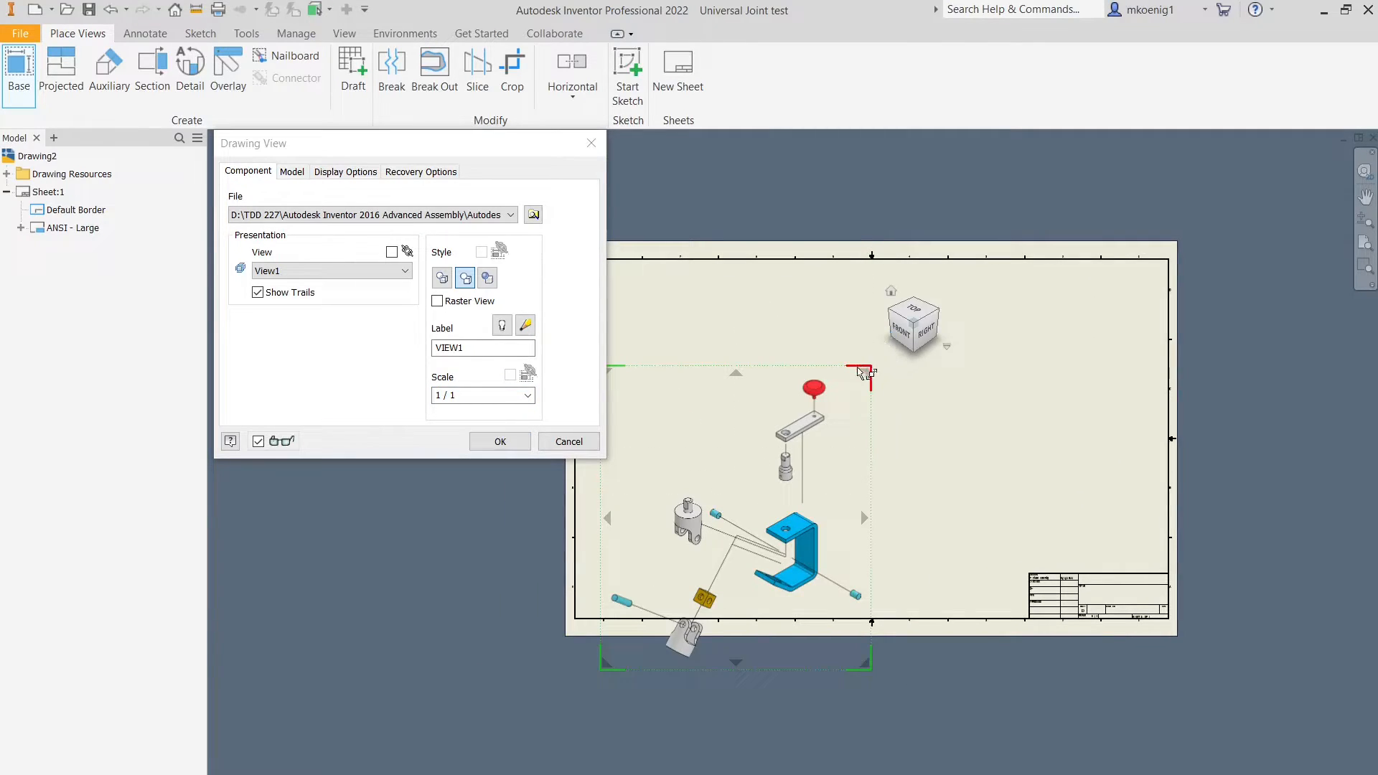
pyautogui.moveTo(859, 386); pyautogui.dragTo(879, 351)
pyautogui.moveTo(919, 294)
pyautogui.mouseDown()
pyautogui.moveTo(941, 297)
pyautogui.moveTo(910, 308)
pyautogui.mouseUp()
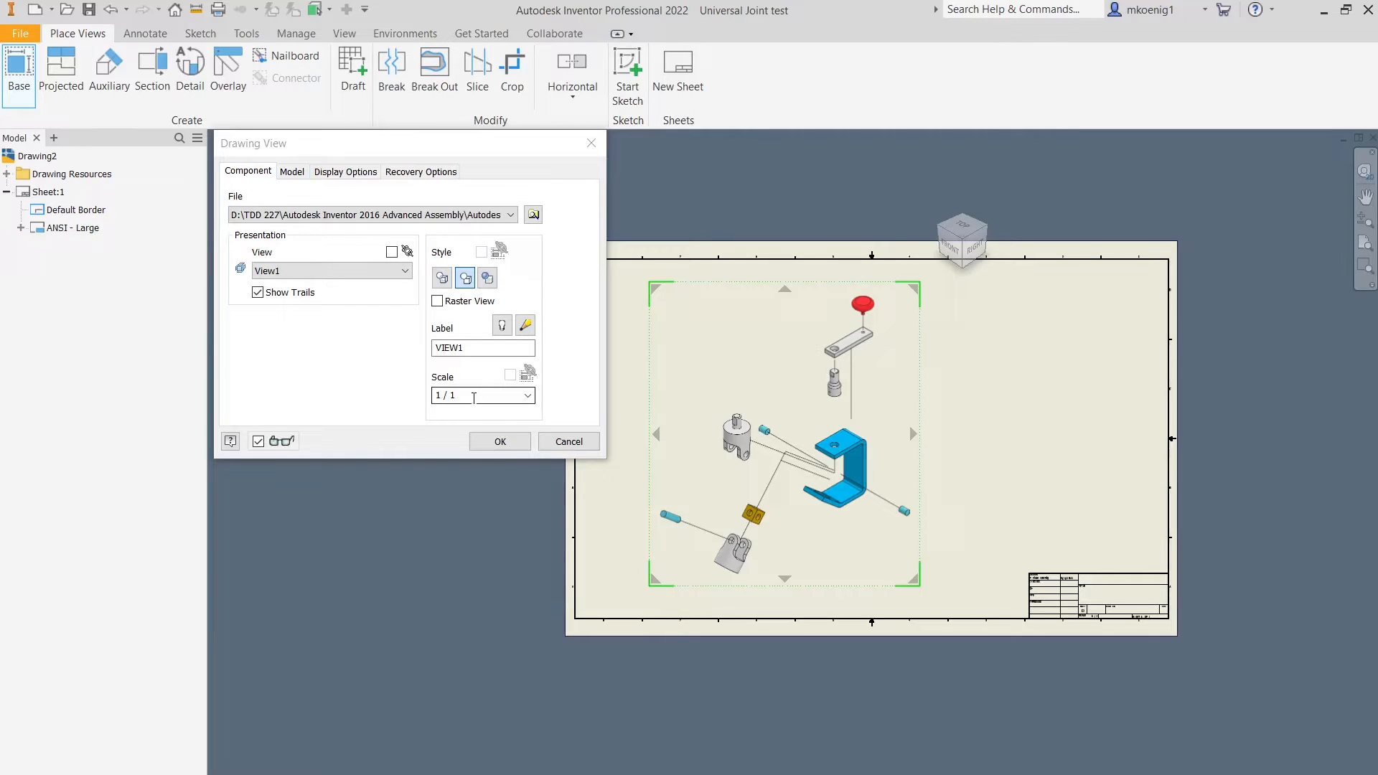
# Step: Turn on the Shaded style together with hidden lines removed and create the exploded drawing view
pyautogui.click(489, 278)
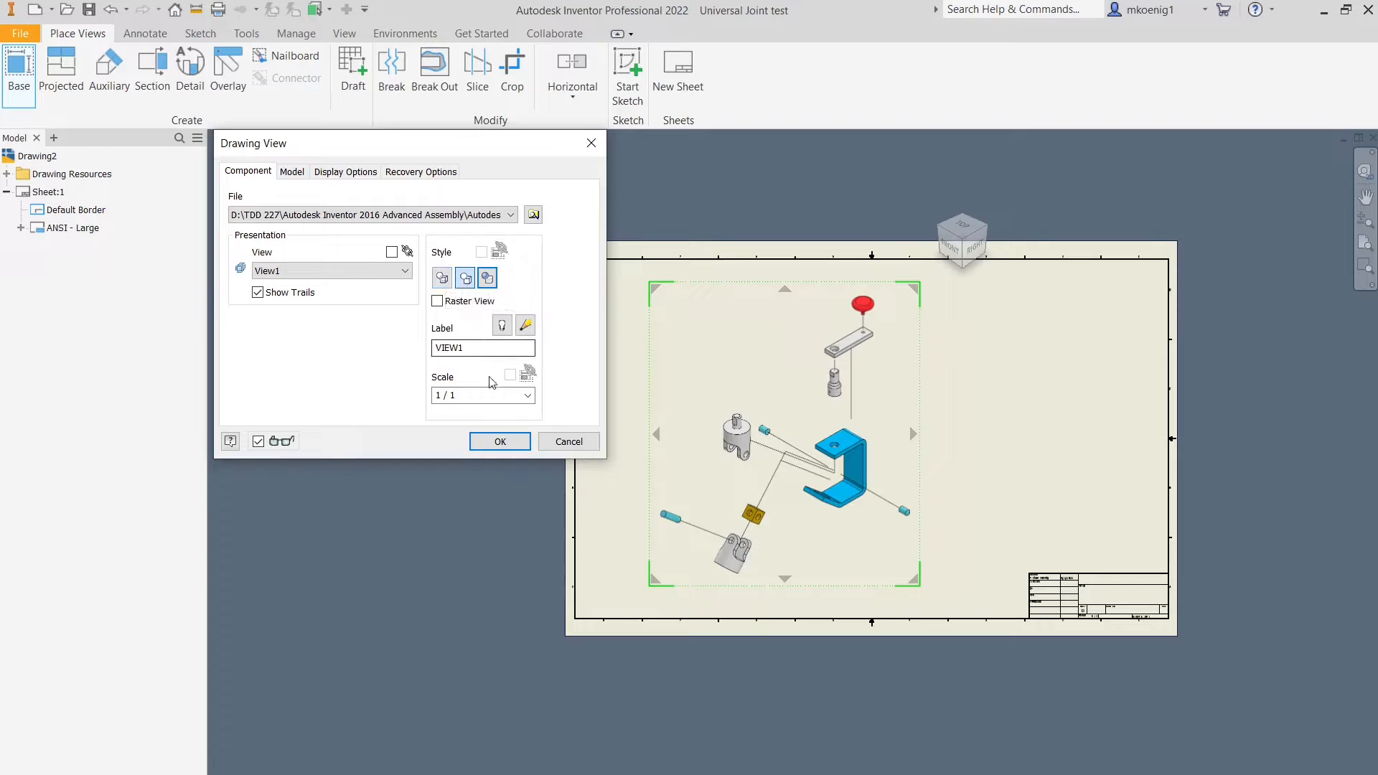
pyautogui.click(465, 279)
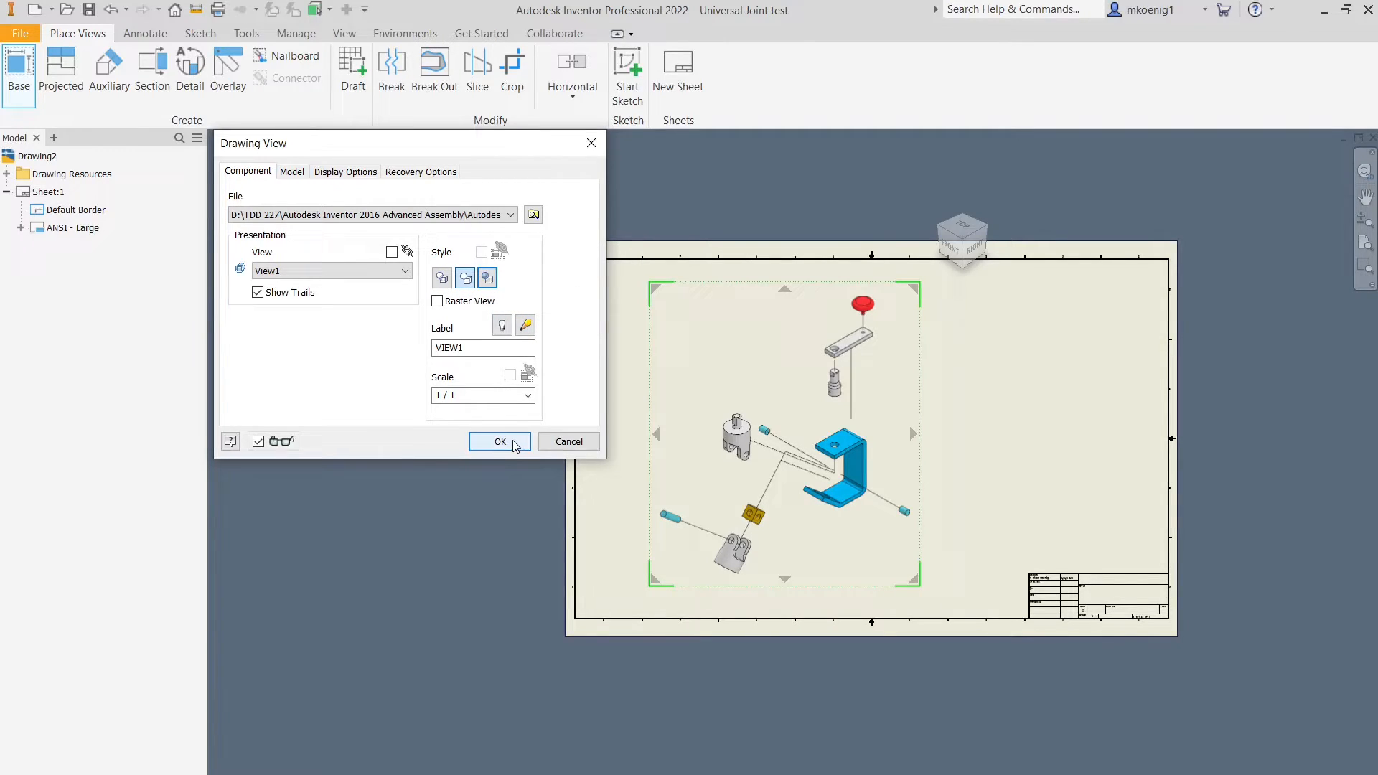
pyautogui.click(500, 441)
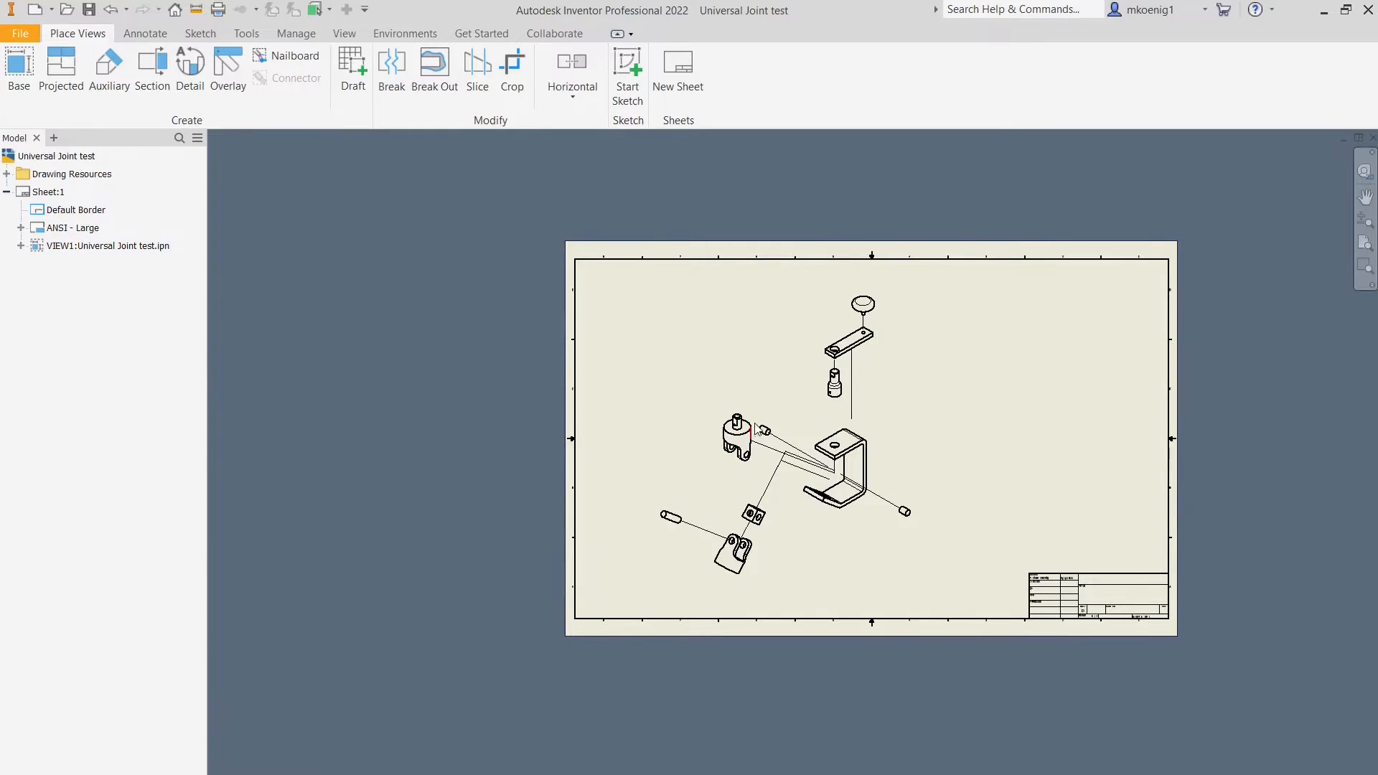
# Step: Shift the exploded view slightly toward the sheet's left edge and add a base view from presentation View2 at scale 1 / 1
pyautogui.moveTo(787, 391); pyautogui.dragTo(732, 391)
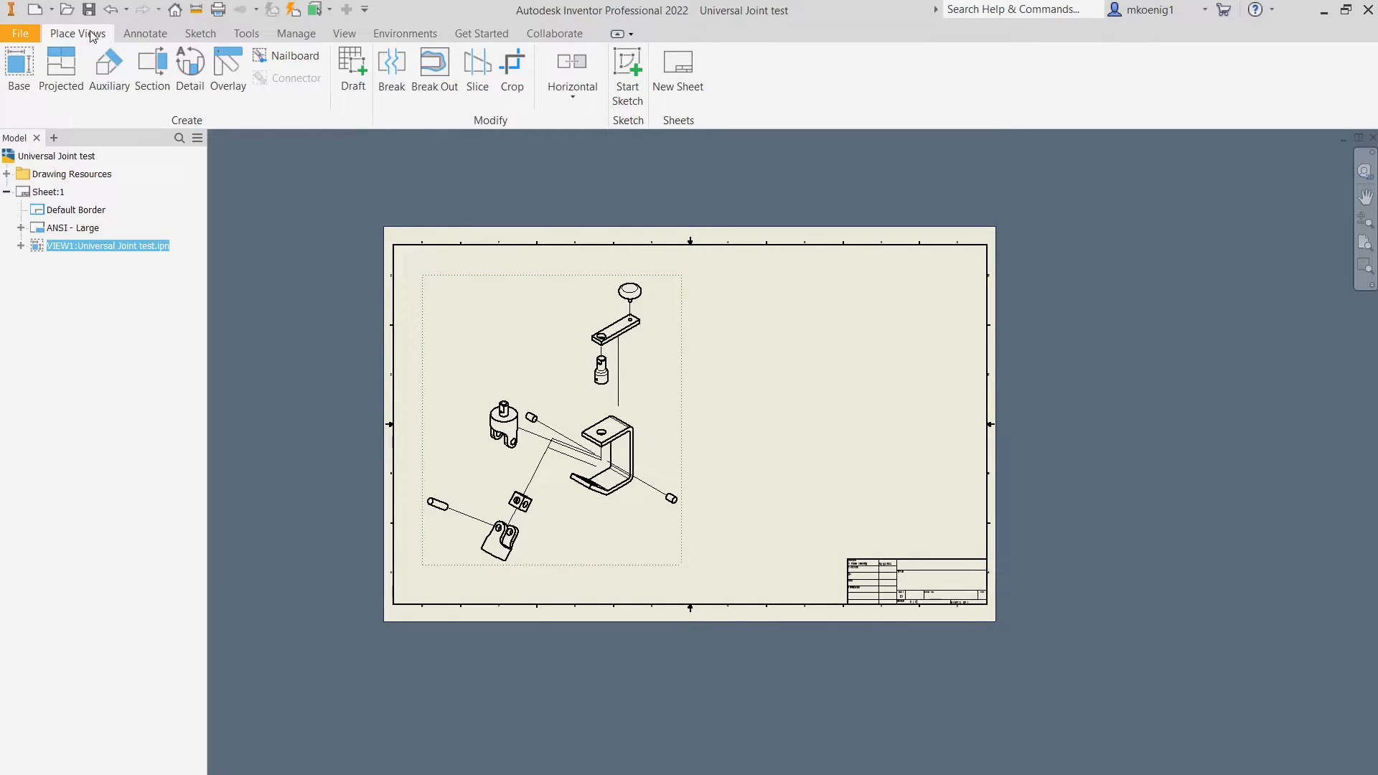
pyautogui.click(20, 66)
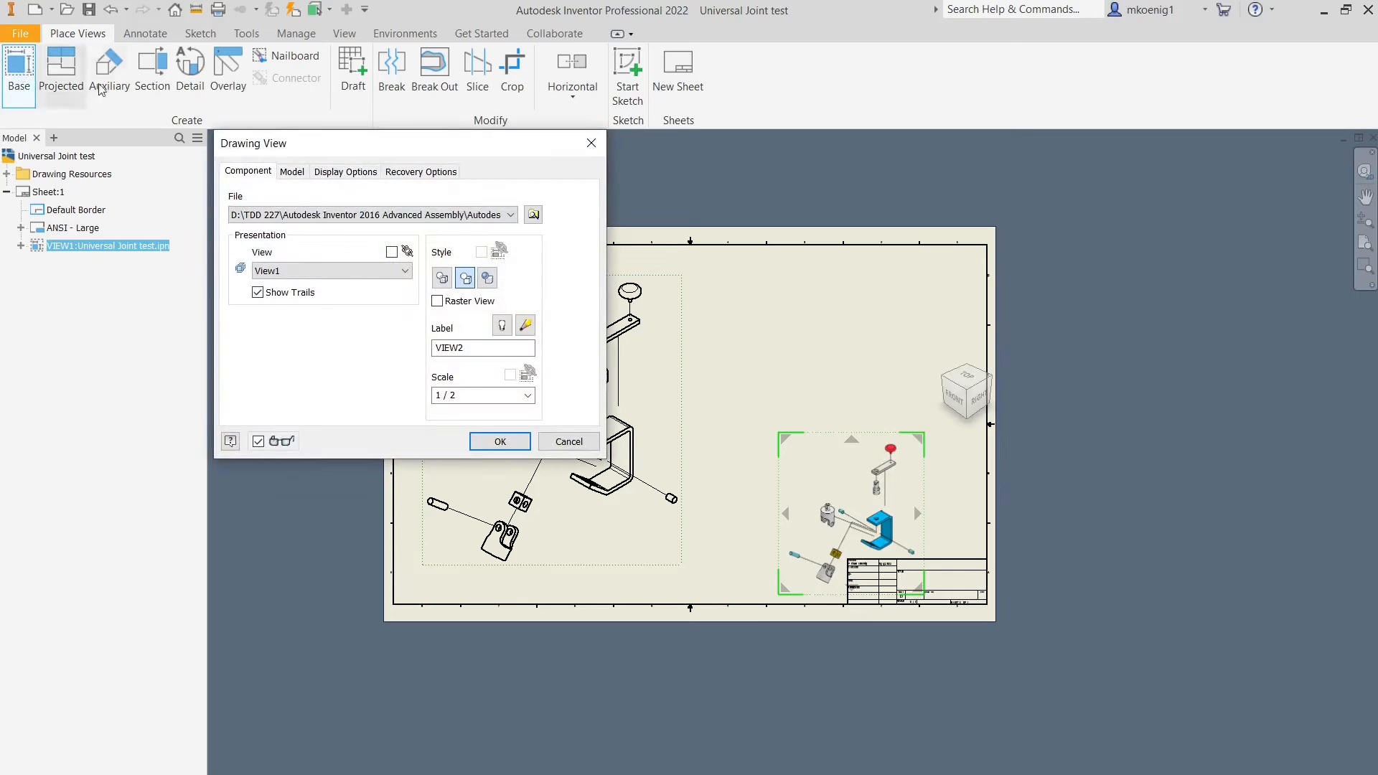
pyautogui.click(393, 271)
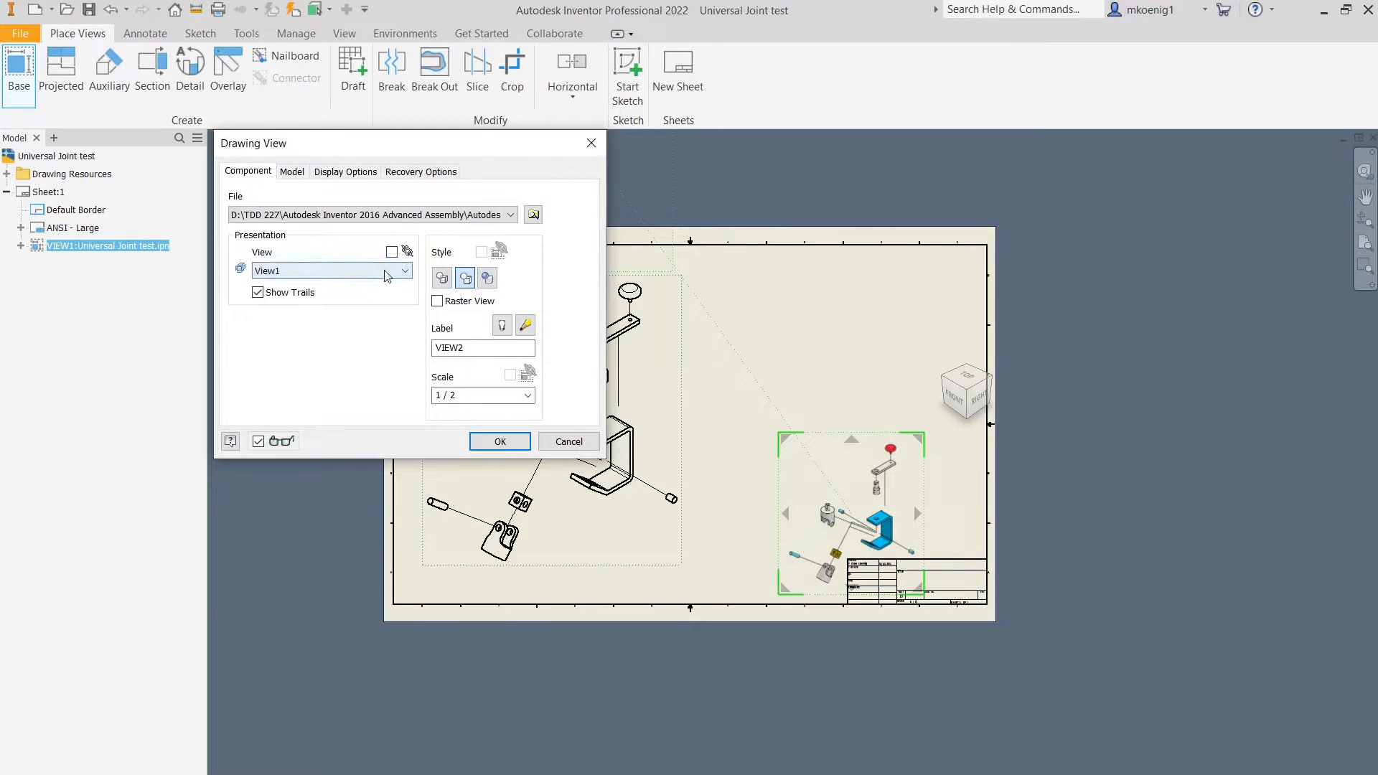
pyautogui.click(344, 294)
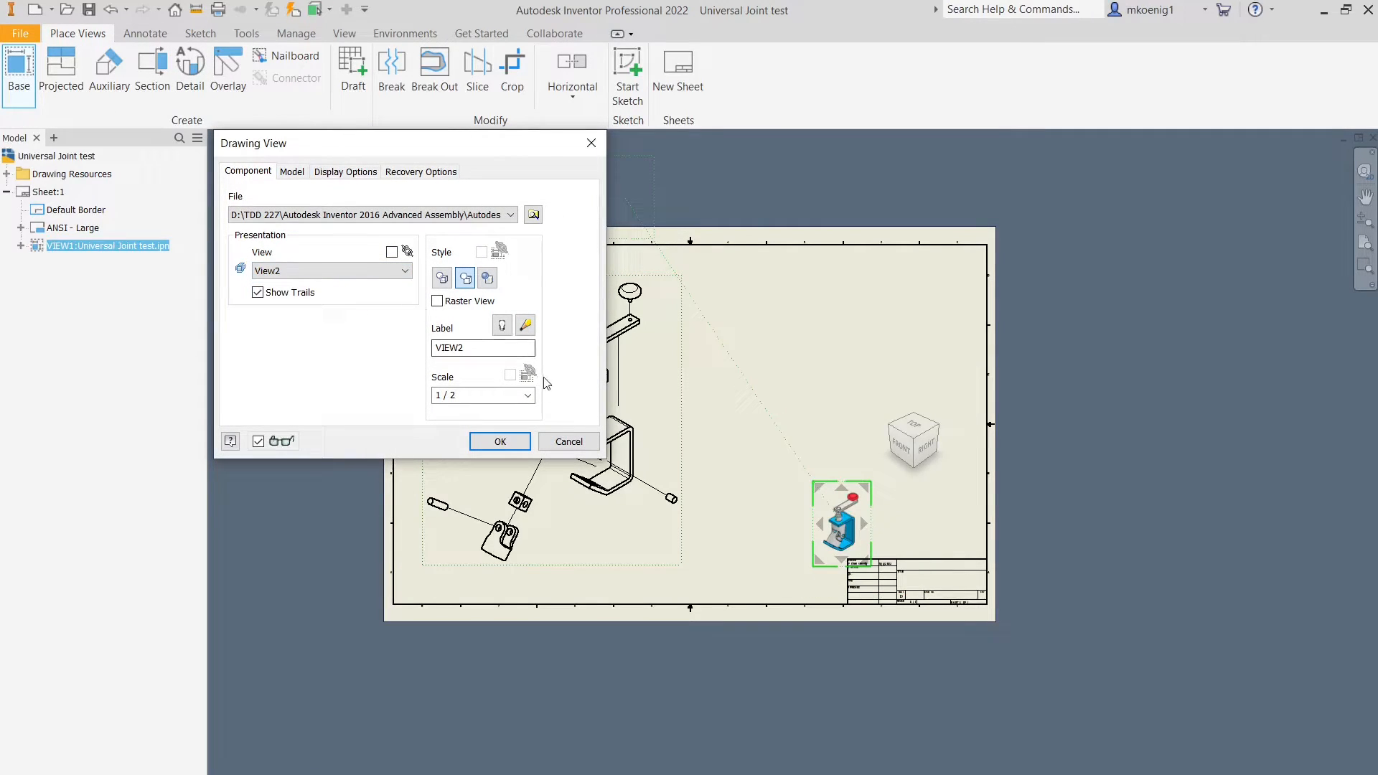
pyautogui.click(482, 395)
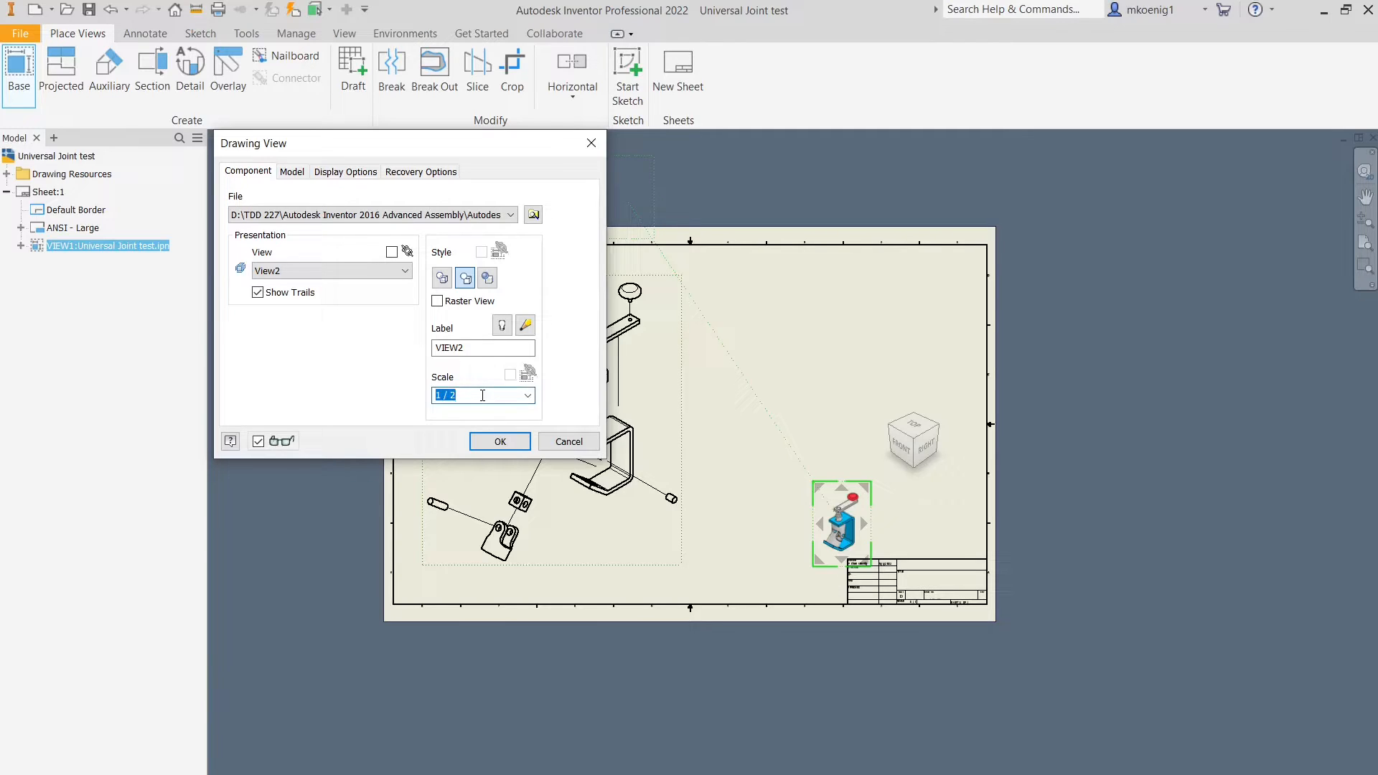
pyautogui.click(482, 396)
pyautogui.click(495, 440)
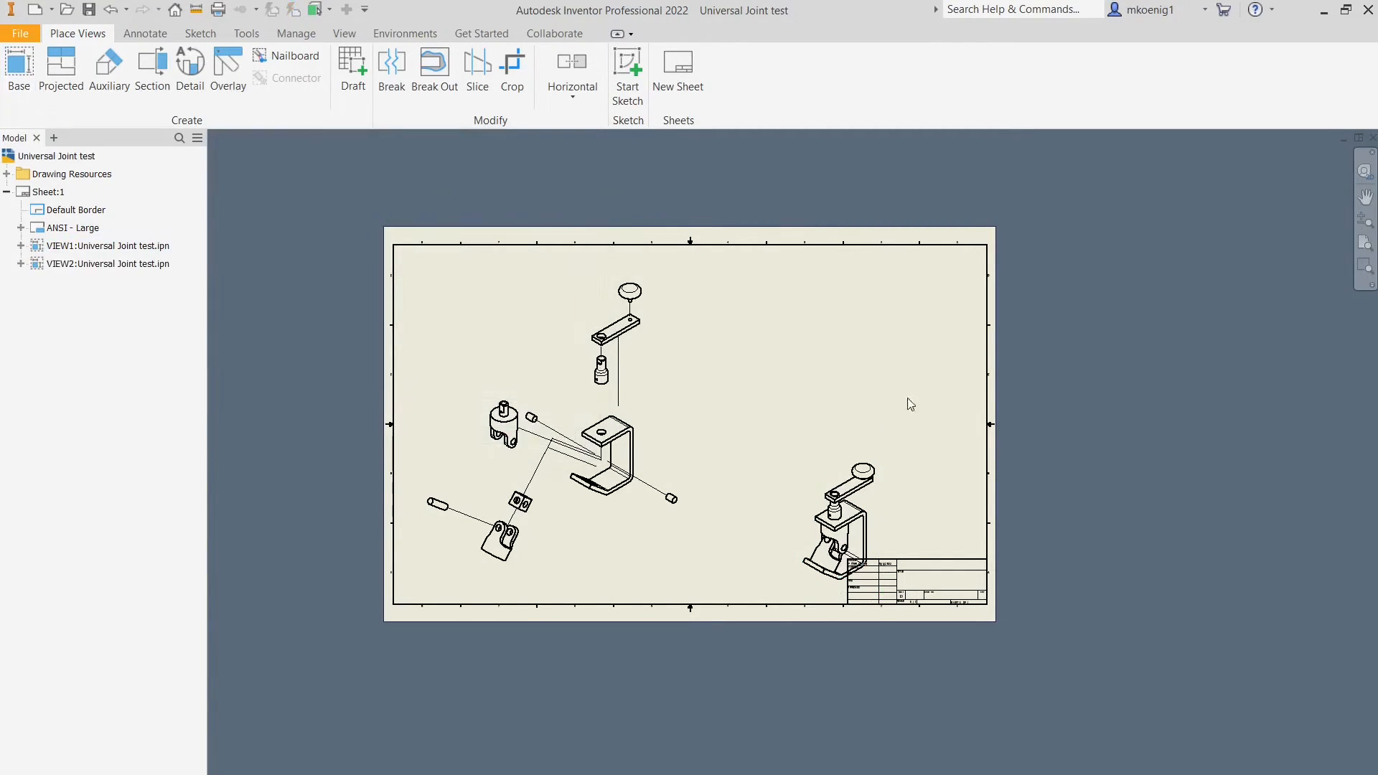
# Step: Move the assembled view up clear of the title block and change it to scale 2 / 1 with the Shaded style on
pyautogui.moveTo(893, 489); pyautogui.dragTo(919, 363)
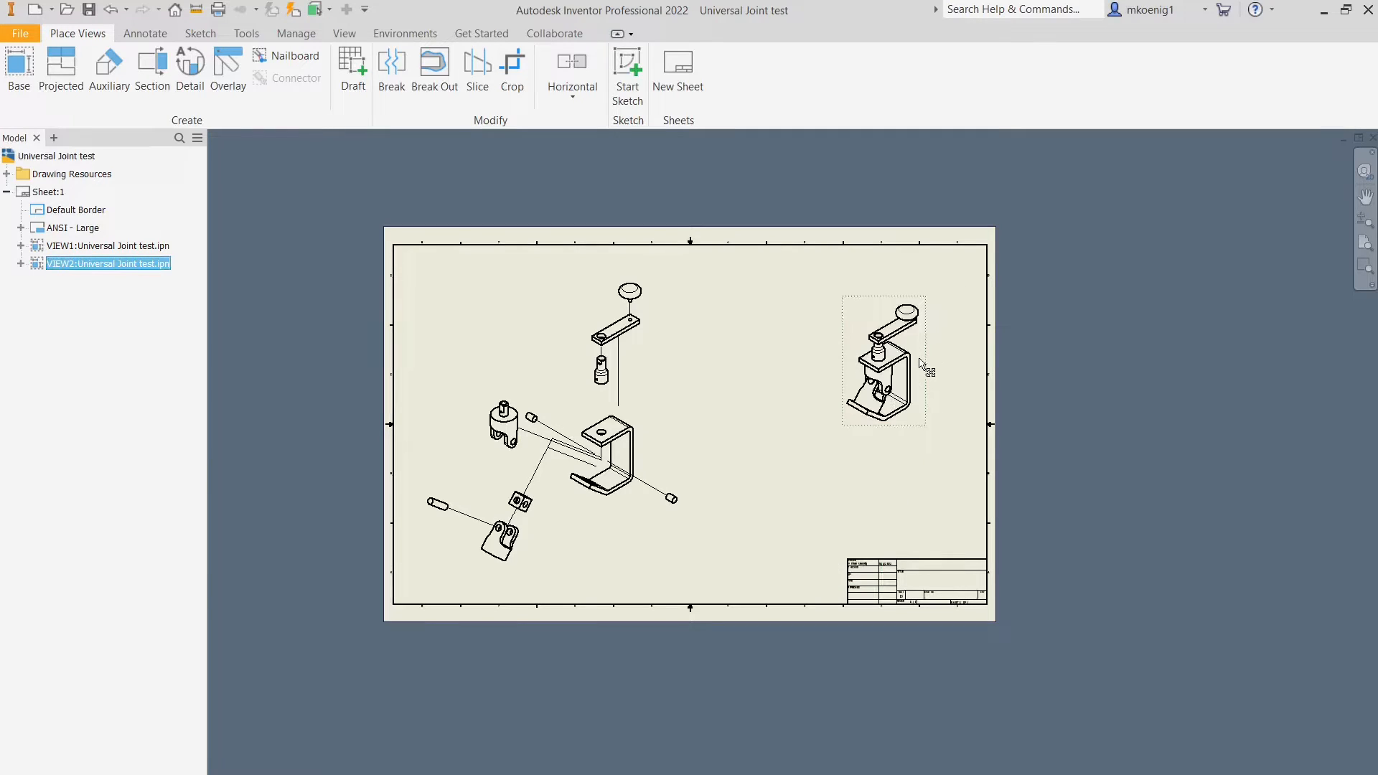
pyautogui.rightClick(921, 362)
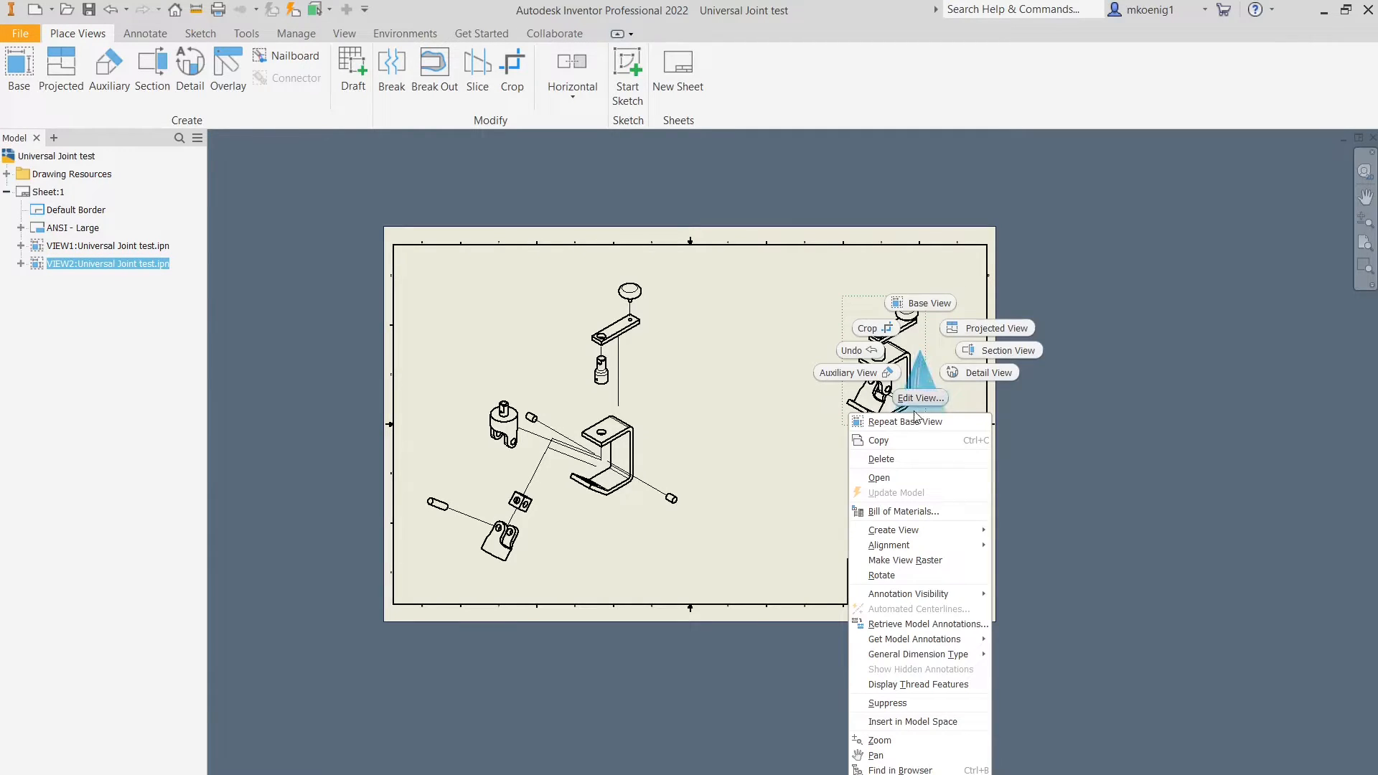
pyautogui.click(918, 399)
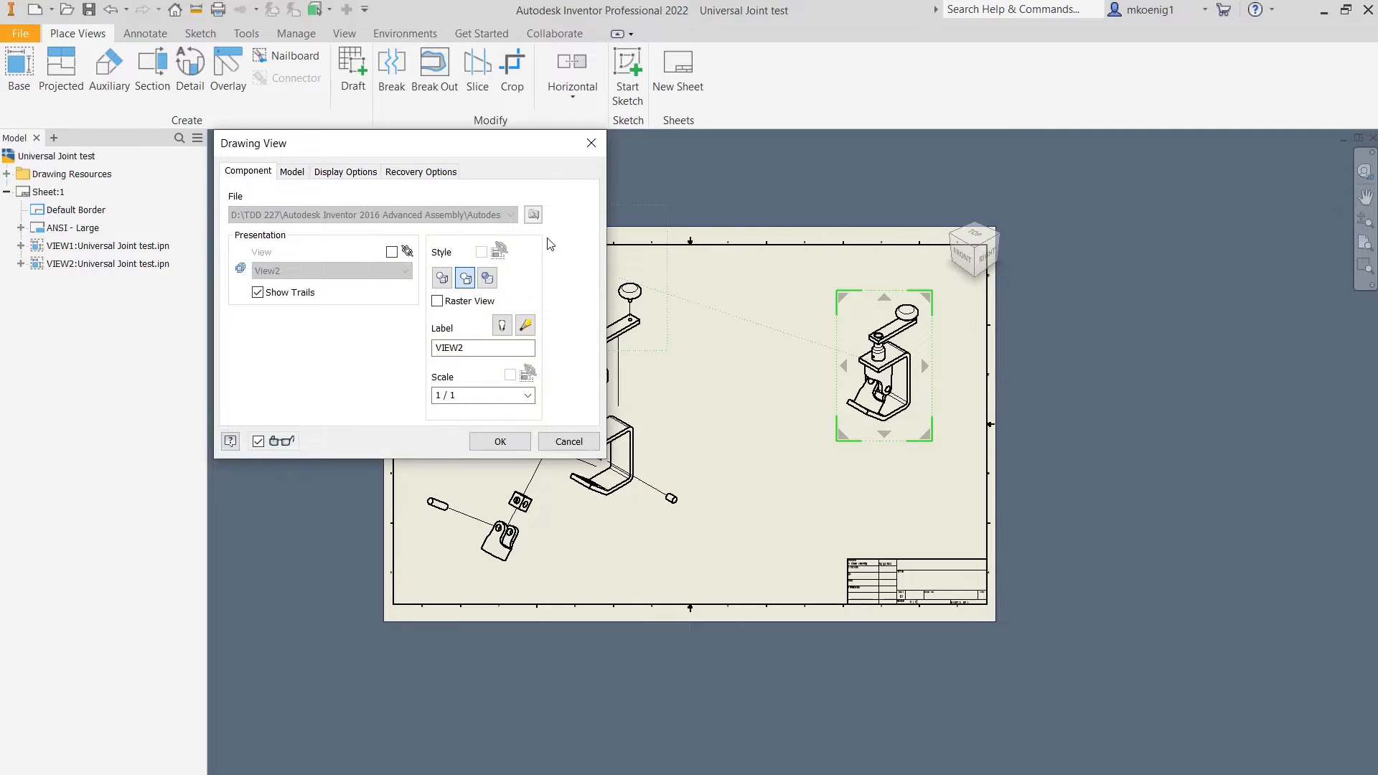
pyautogui.click(442, 396)
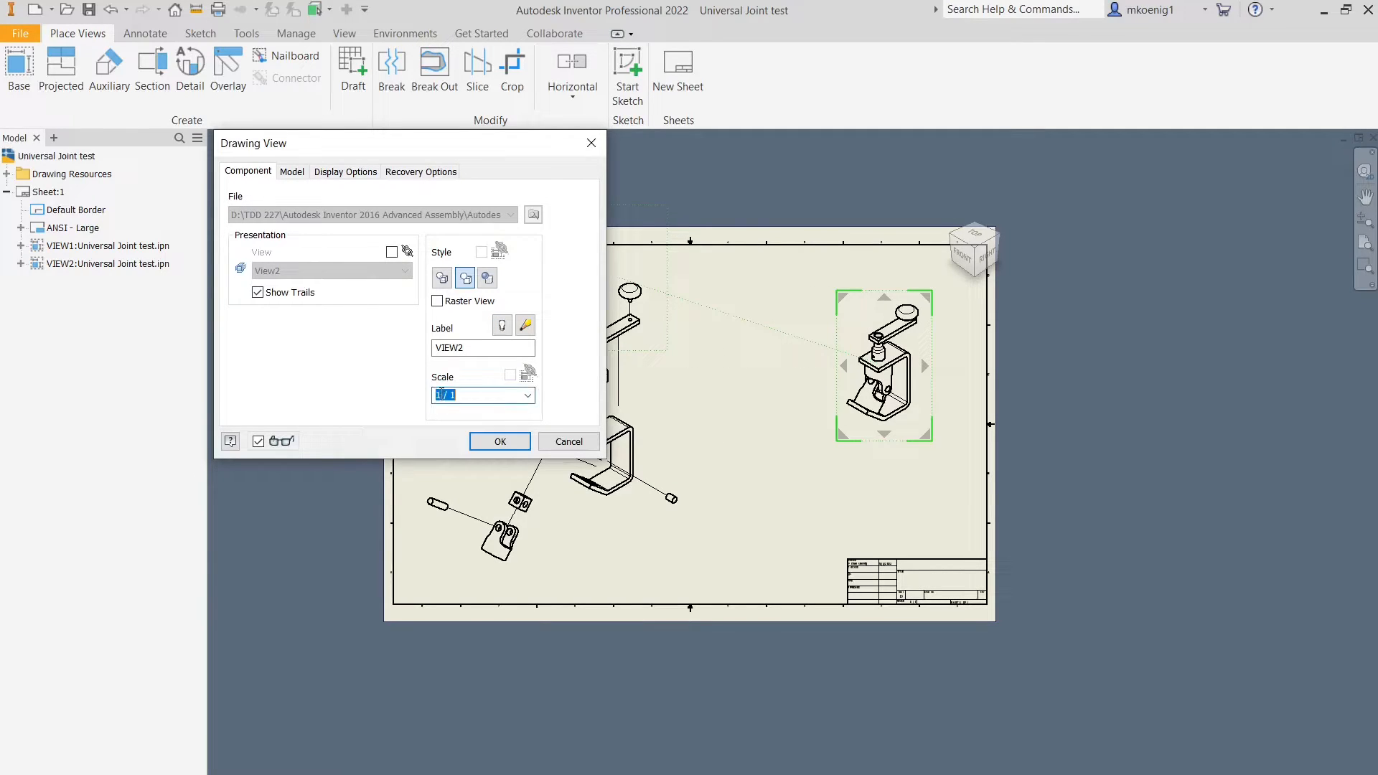
pyautogui.click(441, 395)
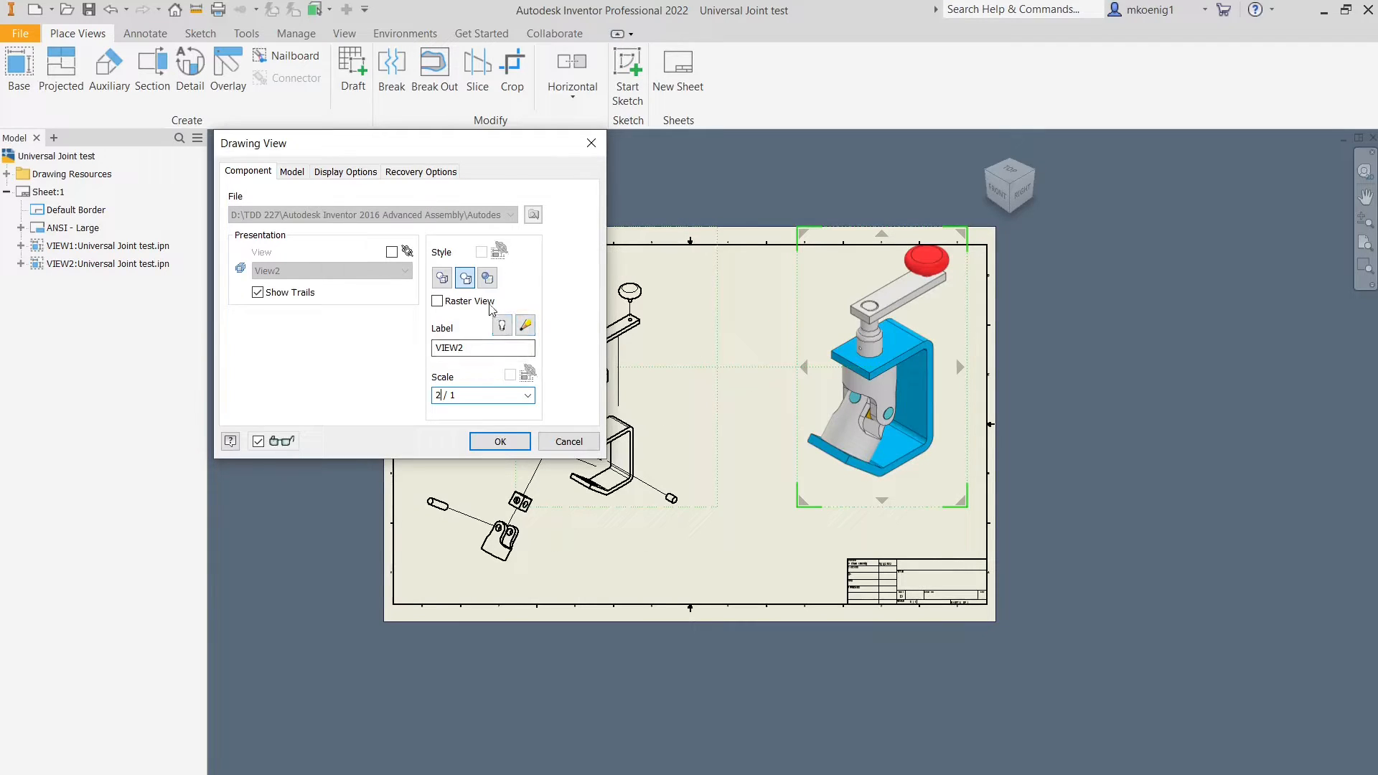
pyautogui.click(487, 280)
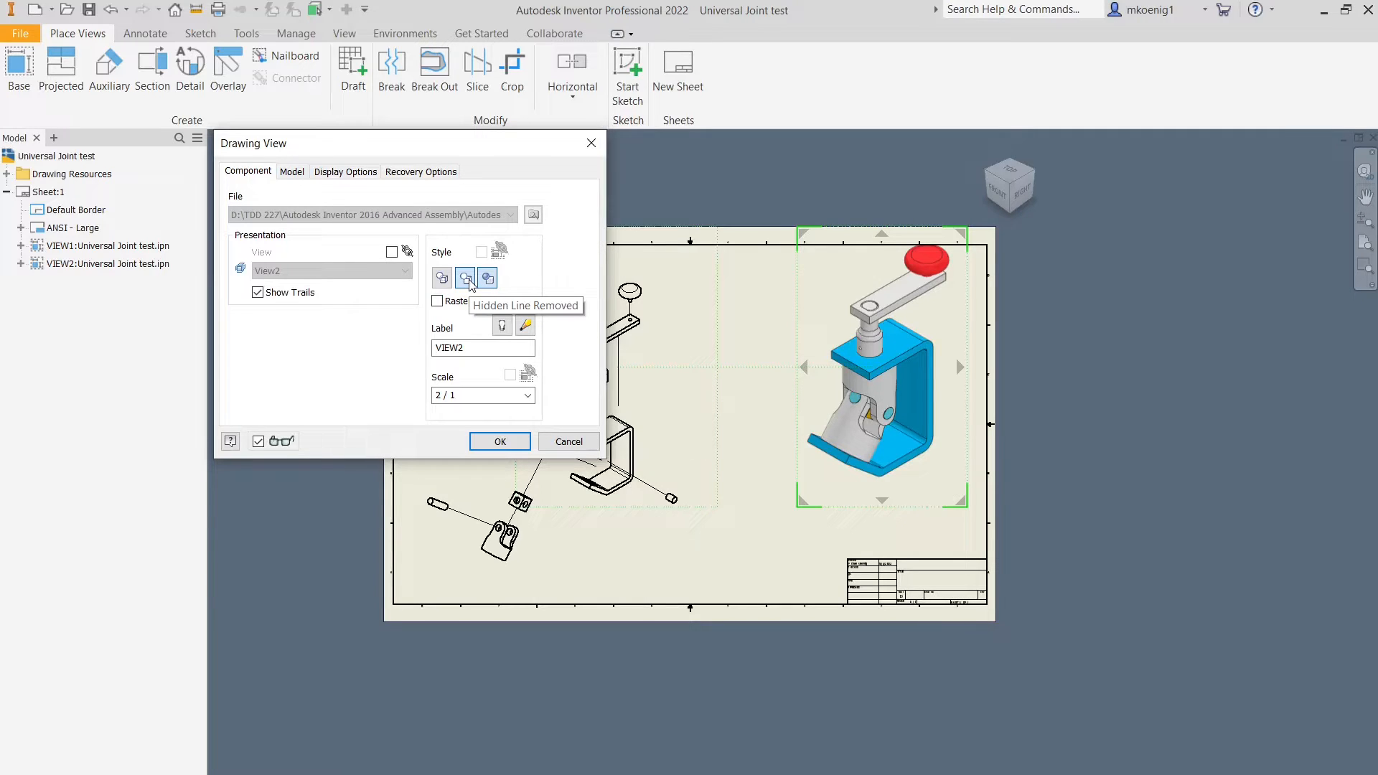
pyautogui.click(503, 442)
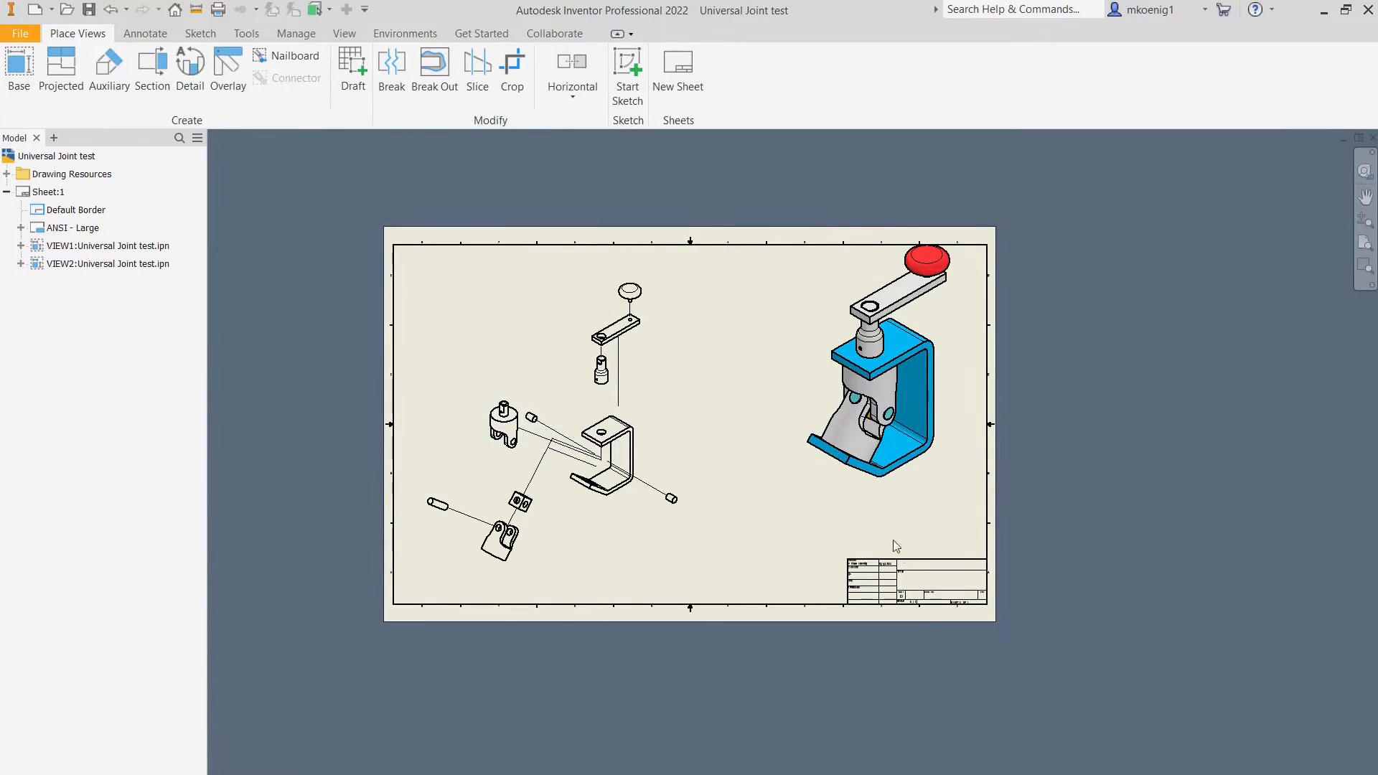
# Step: Reposition the assembled view downward so it fits inside the sheet border above the title block
pyautogui.click(887, 496)
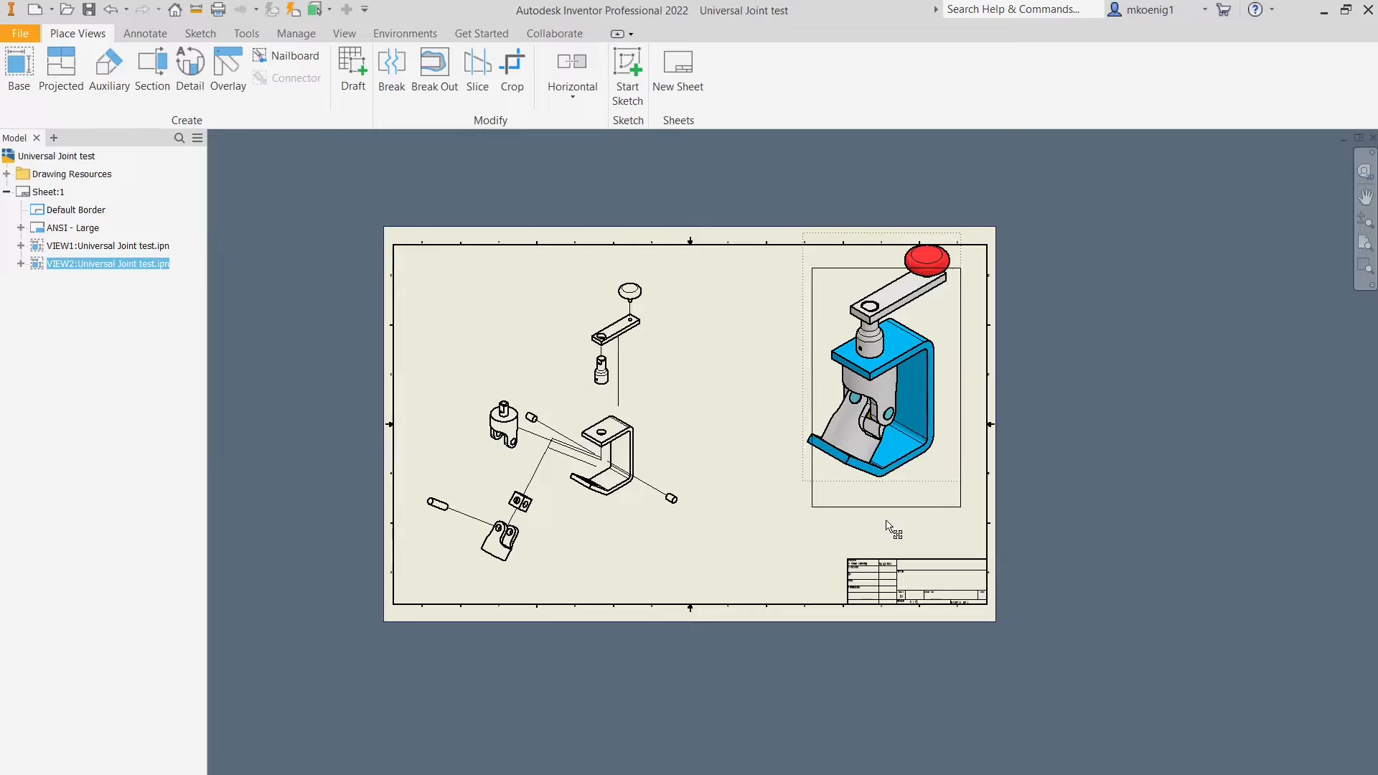
pyautogui.moveTo(887, 526); pyautogui.dragTo(889, 529)
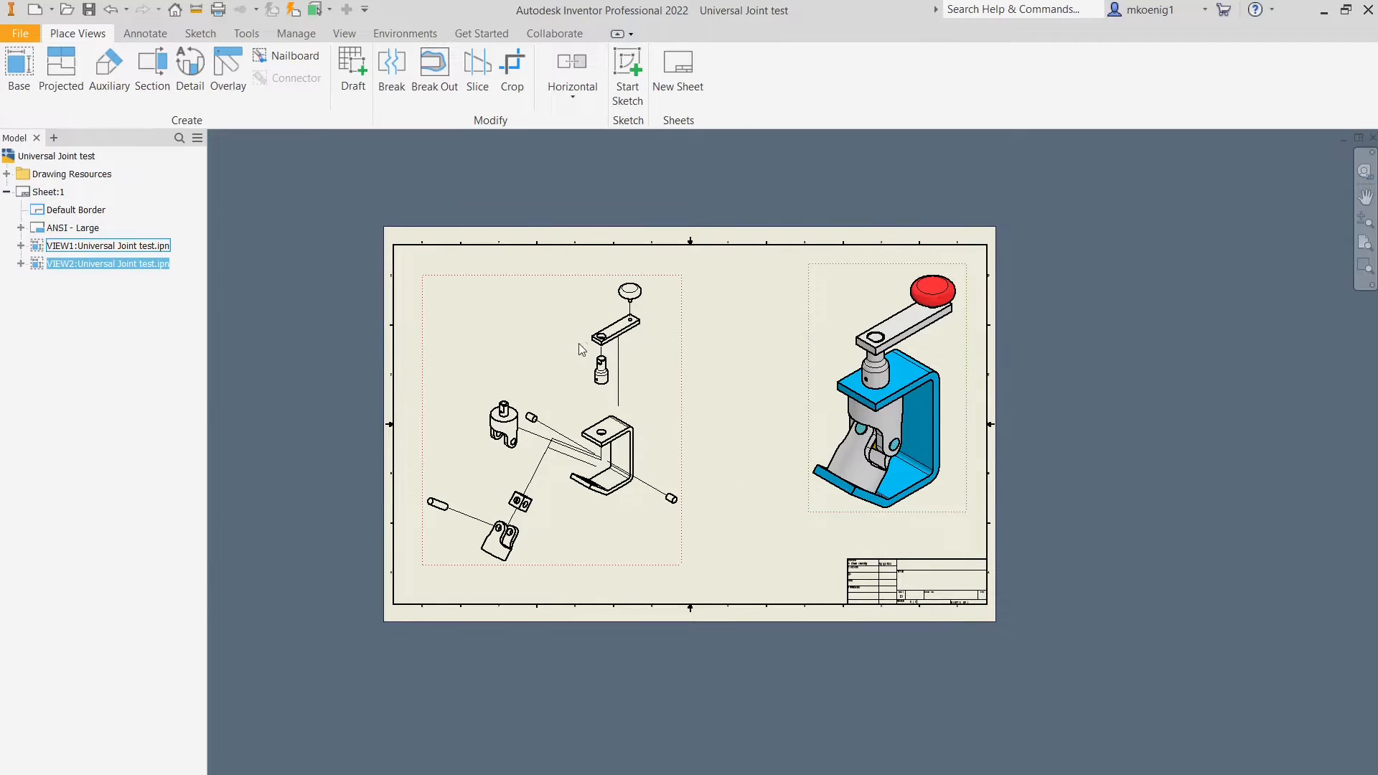
pyautogui.moveTo(742, 392); pyautogui.dragTo(791, 396, button='middle')
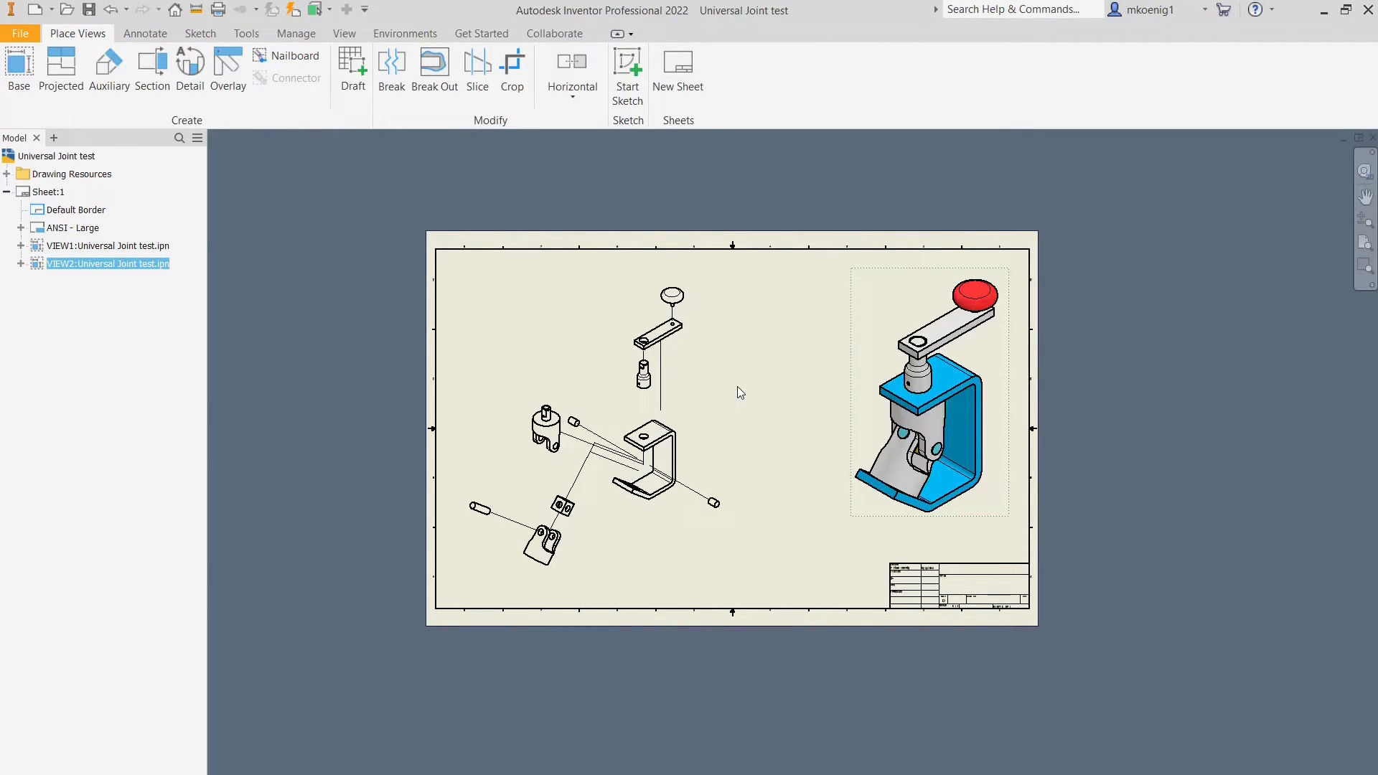
pyautogui.scroll(3, 737, 389)
pyautogui.scroll(-4, 736, 386)
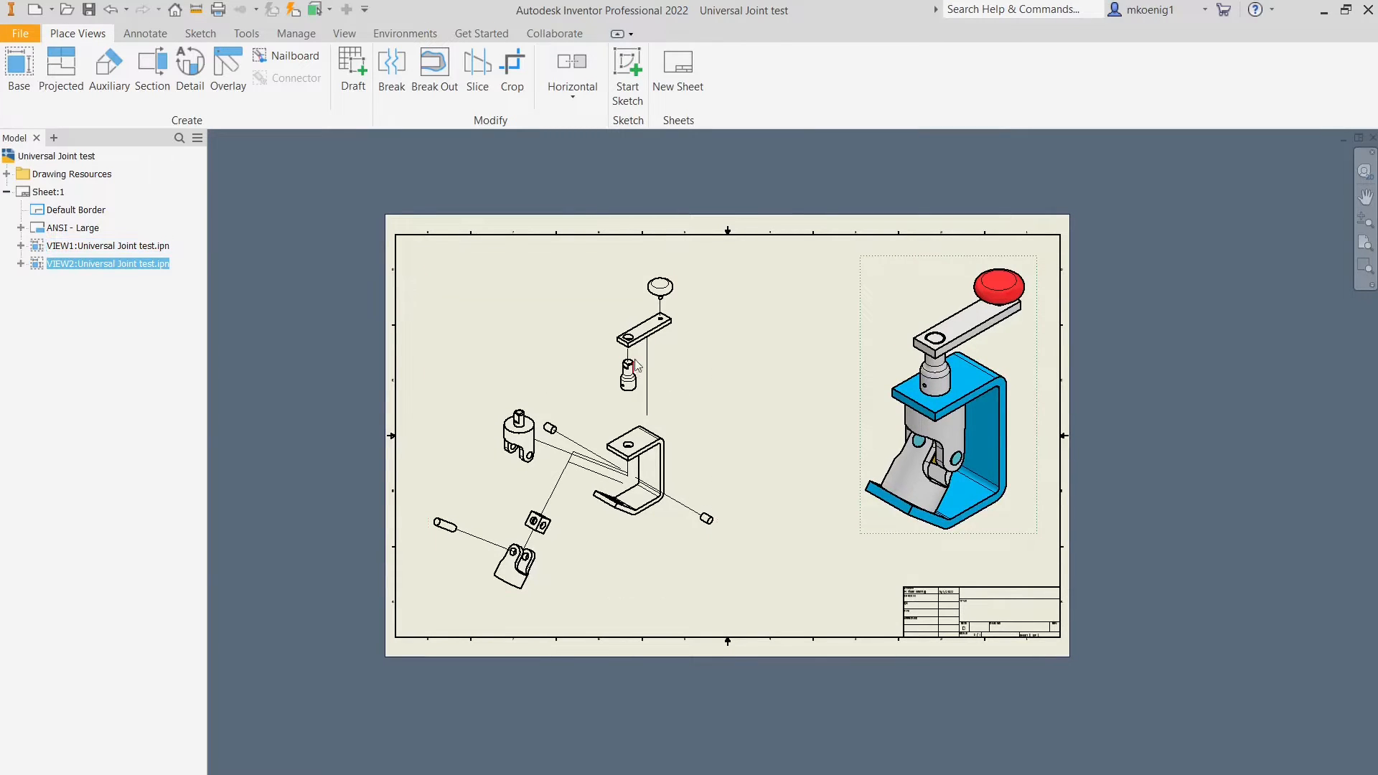
# Step: Save the drawing as Universal Joint test.dwg in the Final Project MJK folder, including its listed changes
pyautogui.click(145, 33)
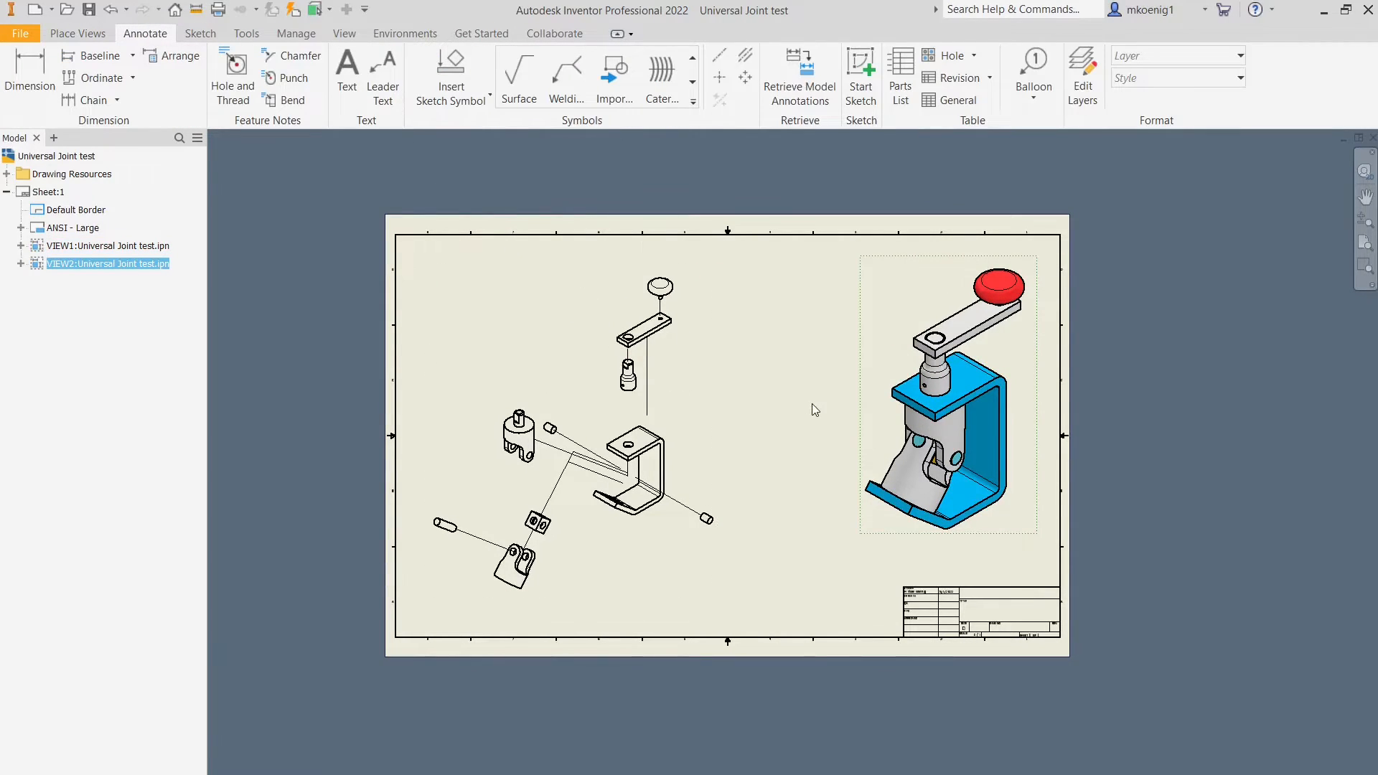
pyautogui.scroll(2, 812, 405)
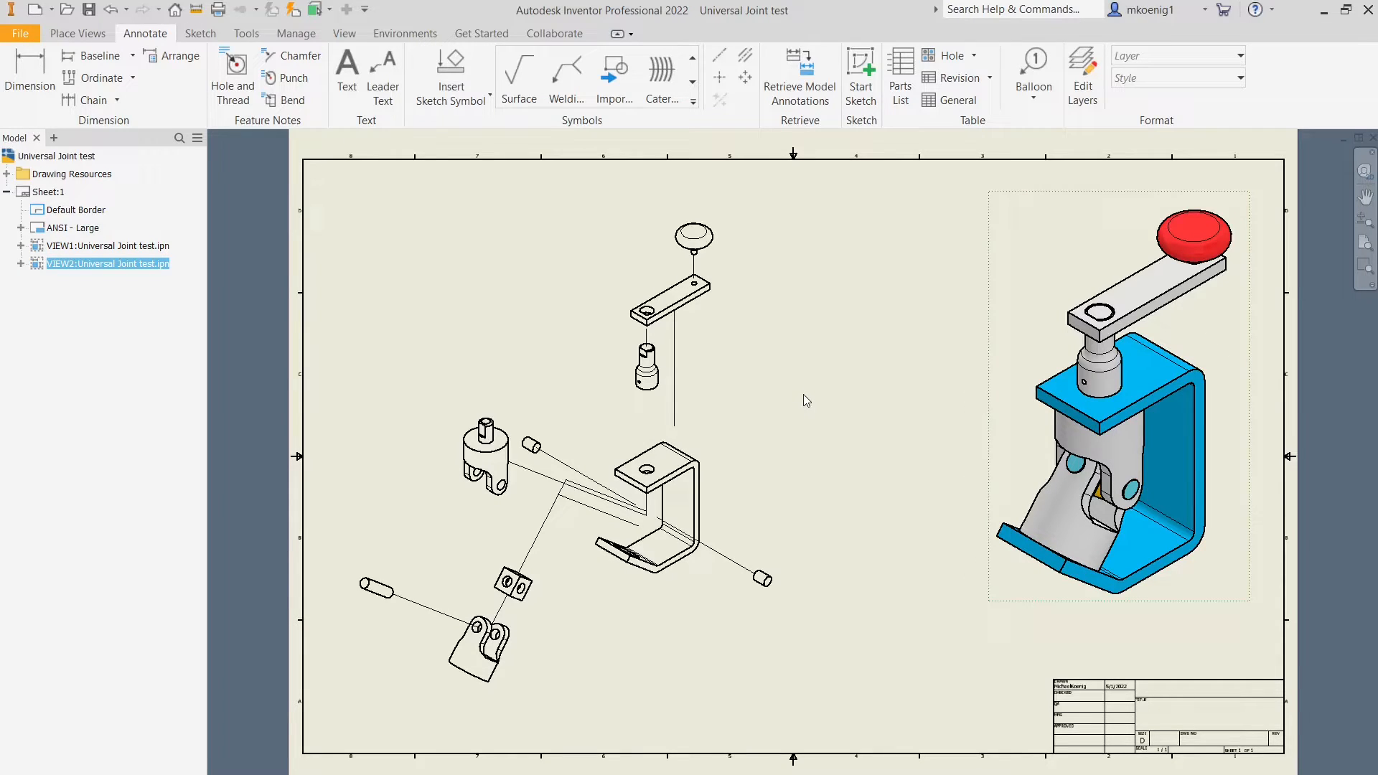
pyautogui.click(89, 10)
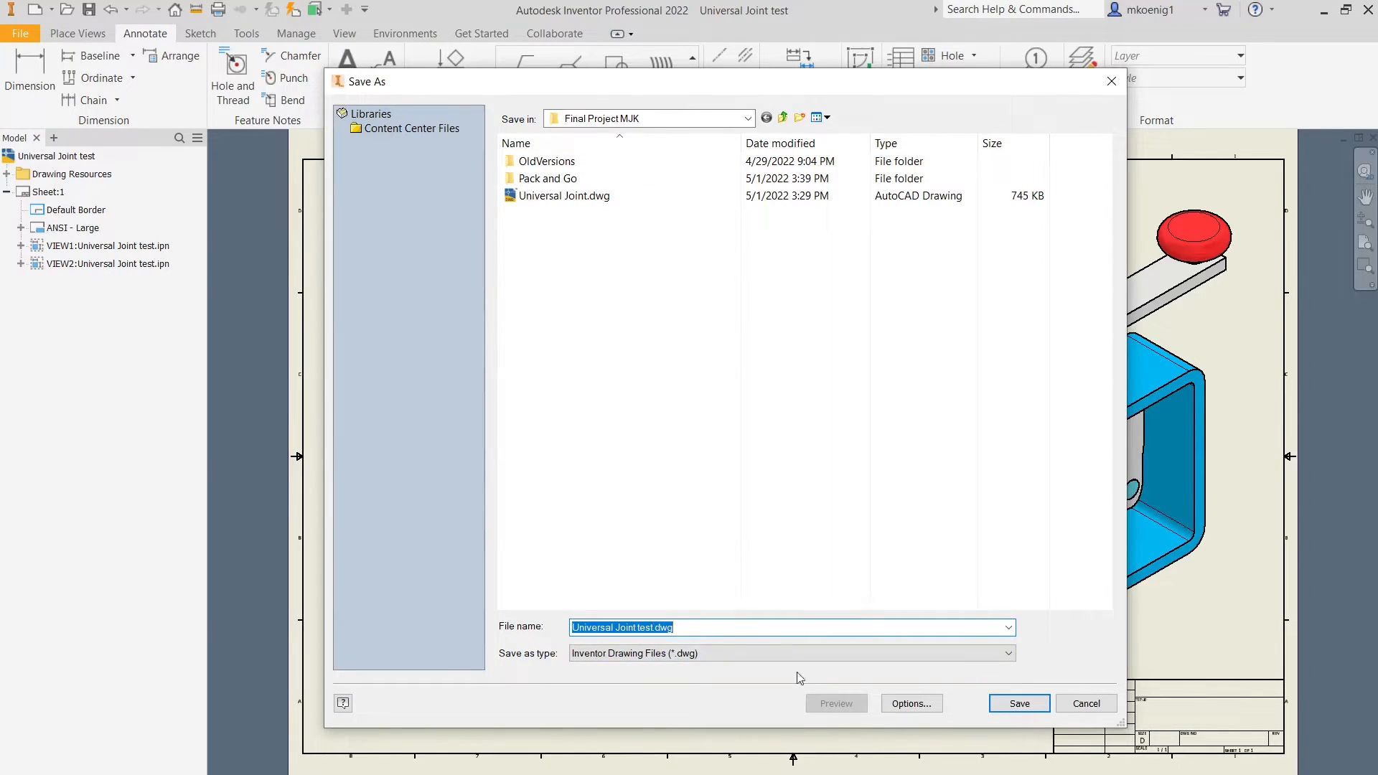
pyautogui.click(1020, 705)
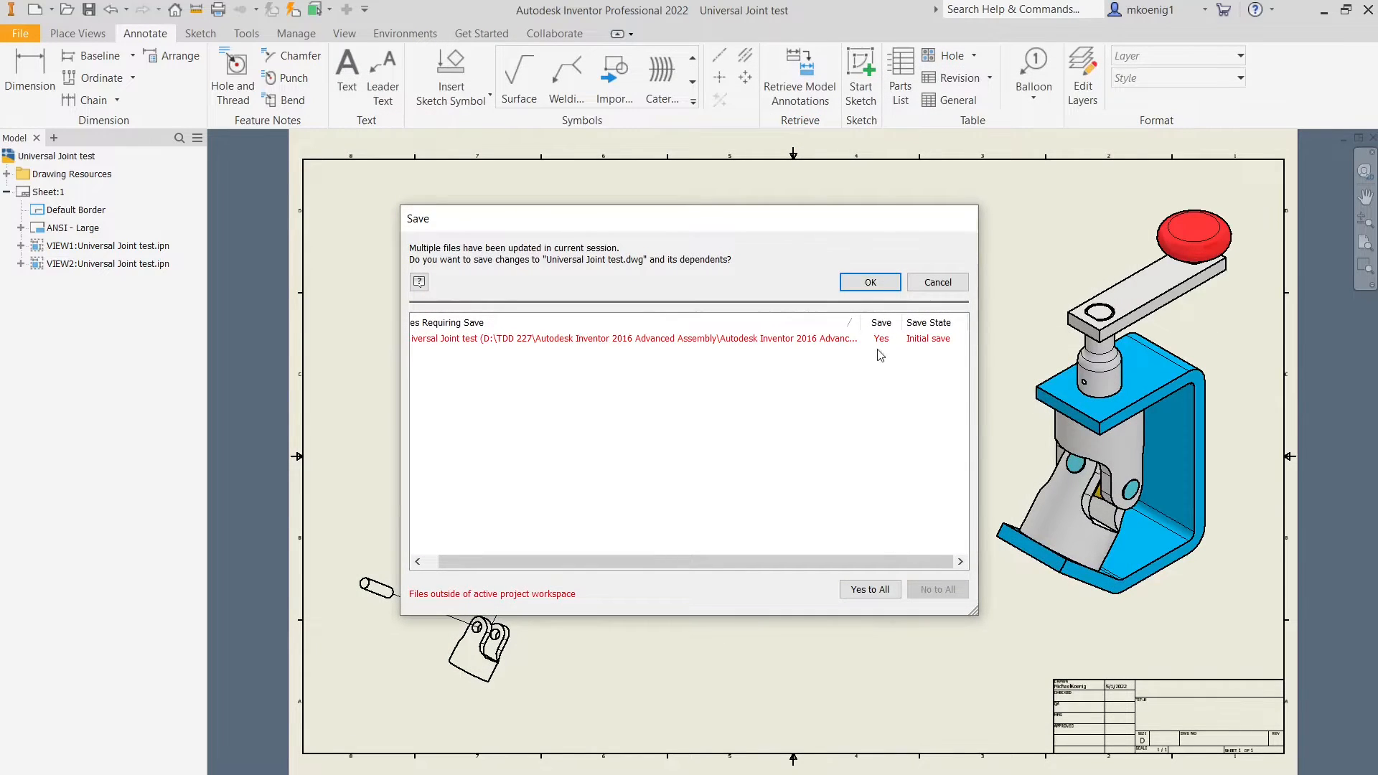
pyautogui.click(870, 280)
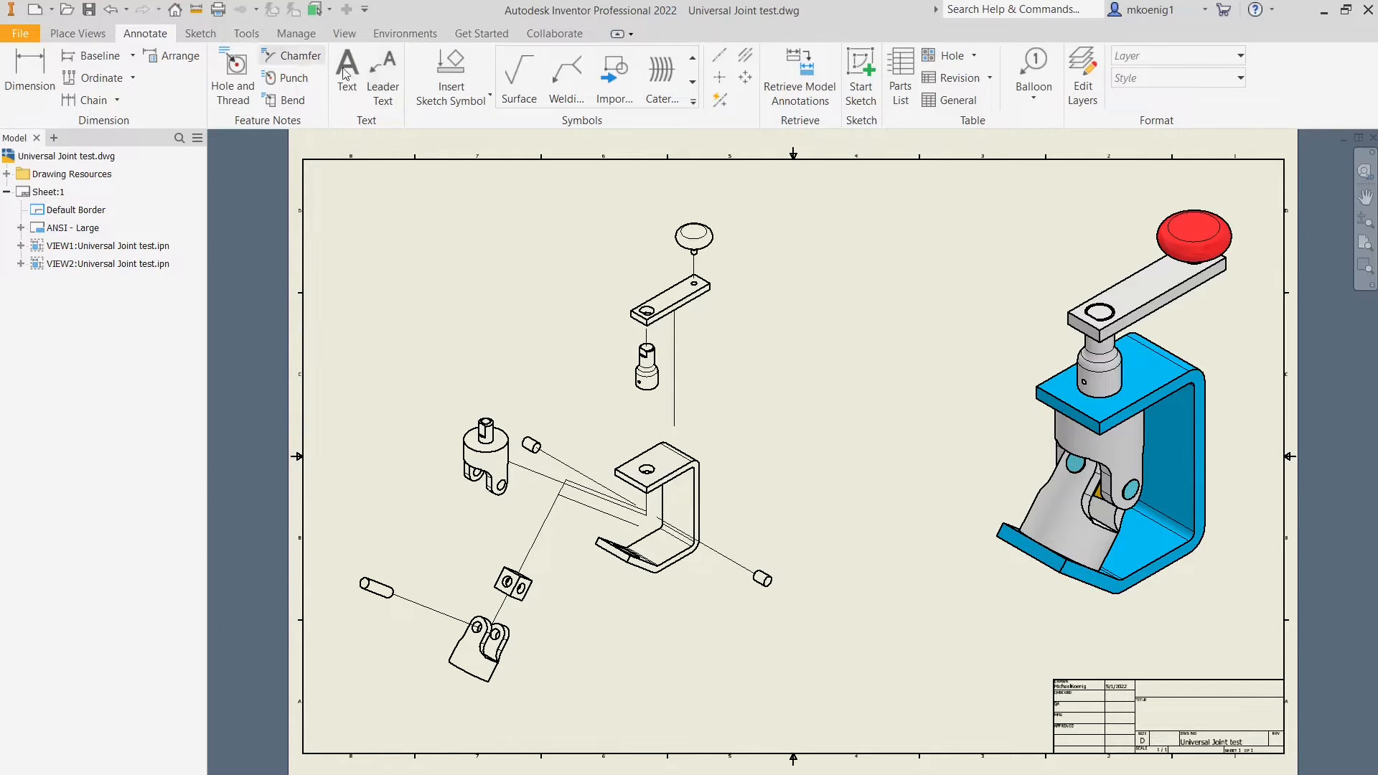
# Step: Start a parts list with the BOM level set to All Levels and move its dialog clear of the exploded view
pyautogui.click(900, 79)
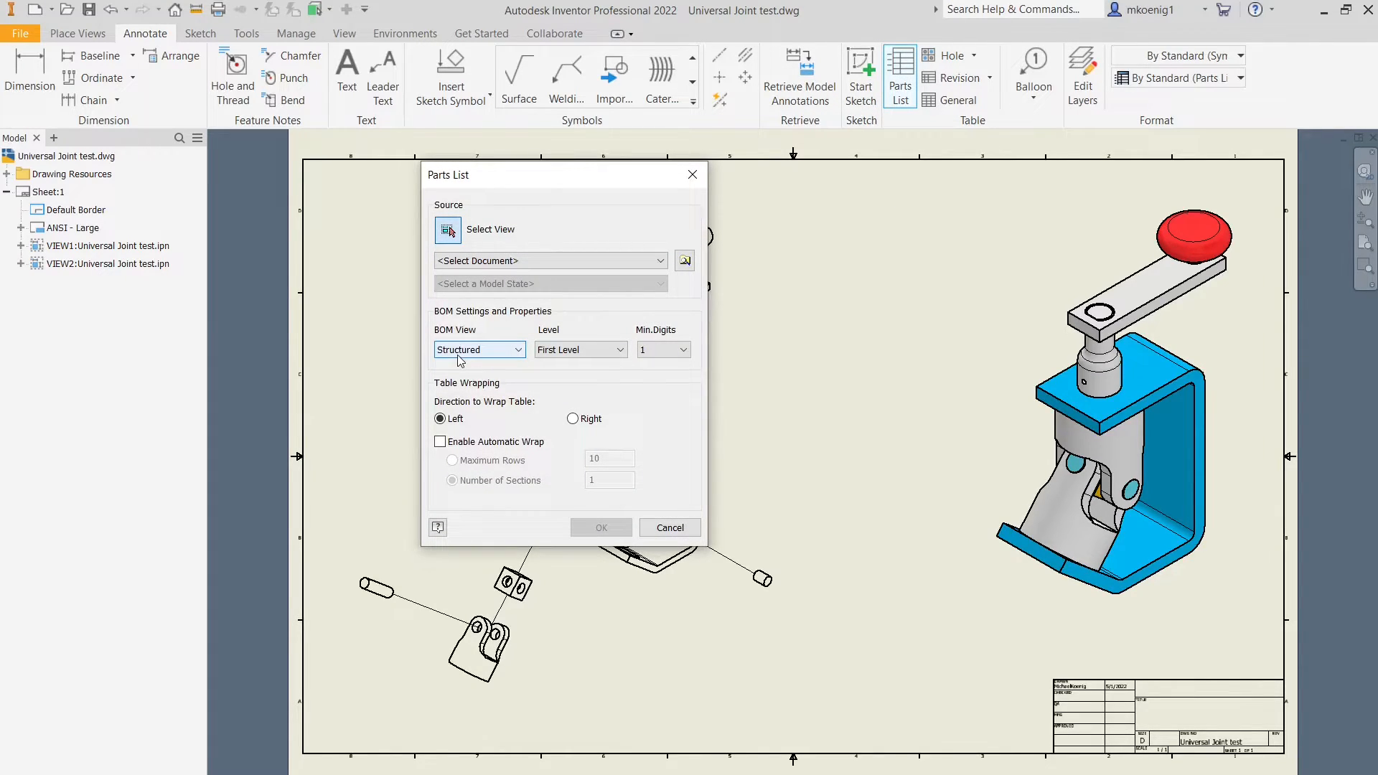
pyautogui.click(607, 350)
pyautogui.click(596, 373)
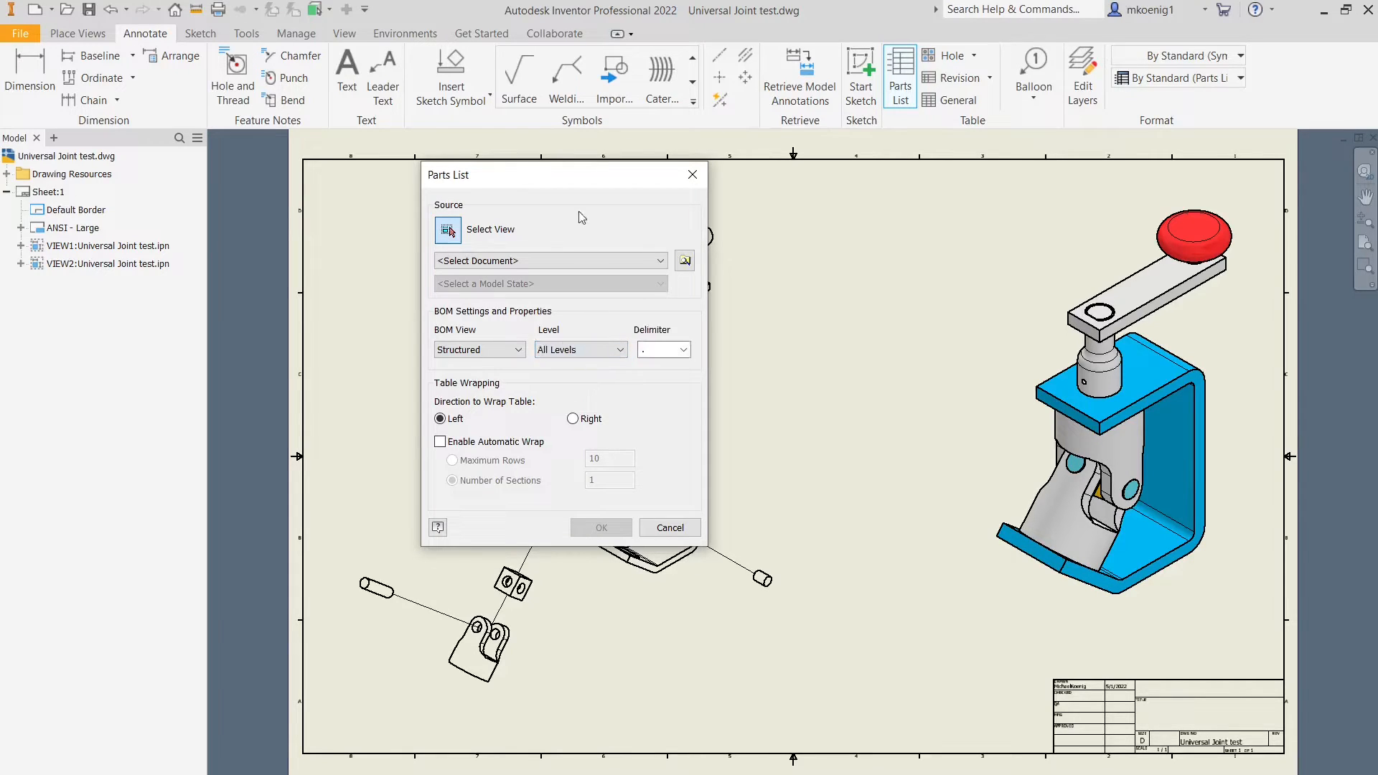
pyautogui.moveTo(574, 181); pyautogui.dragTo(938, 192)
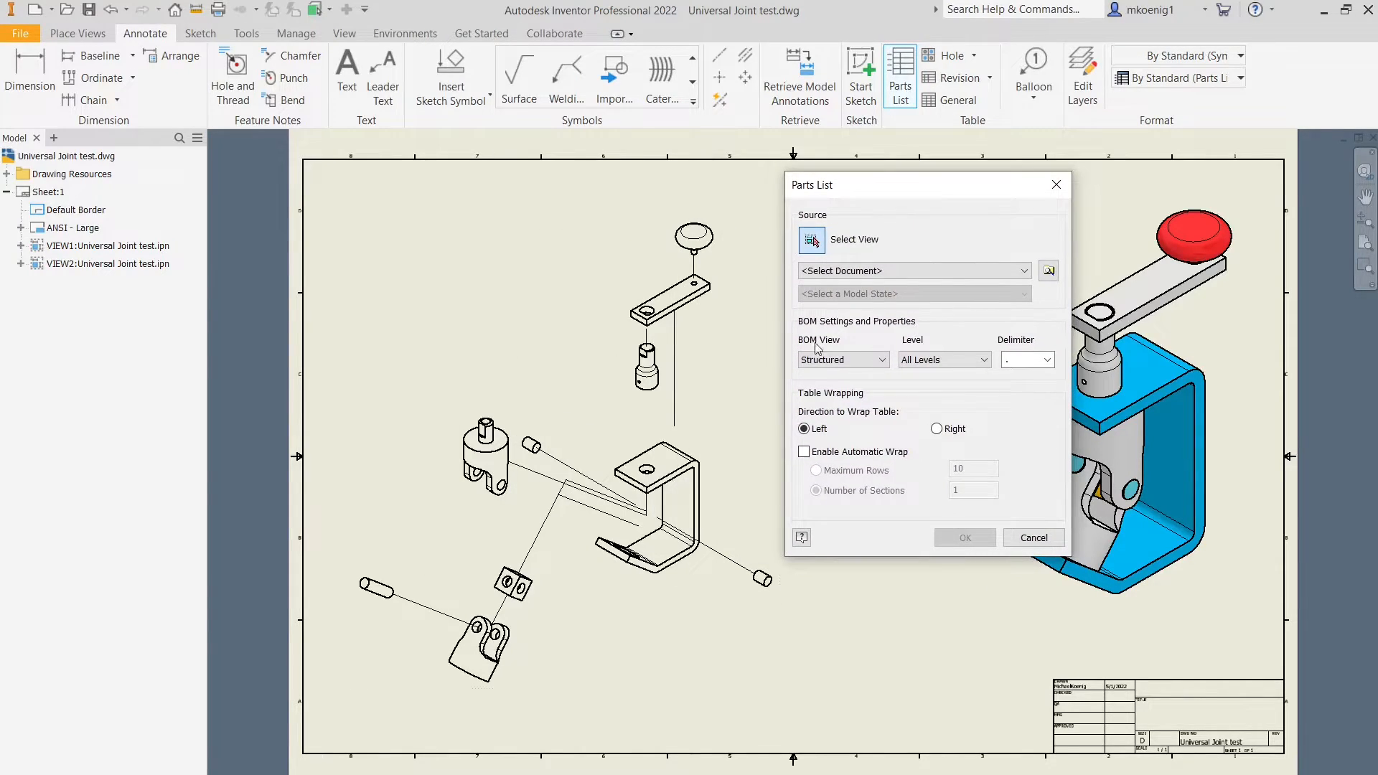
# Step: Examine the components of Universal Joint.iam and its Crank-sub subassembly under the exploded view in the model tree
pyautogui.click(21, 245)
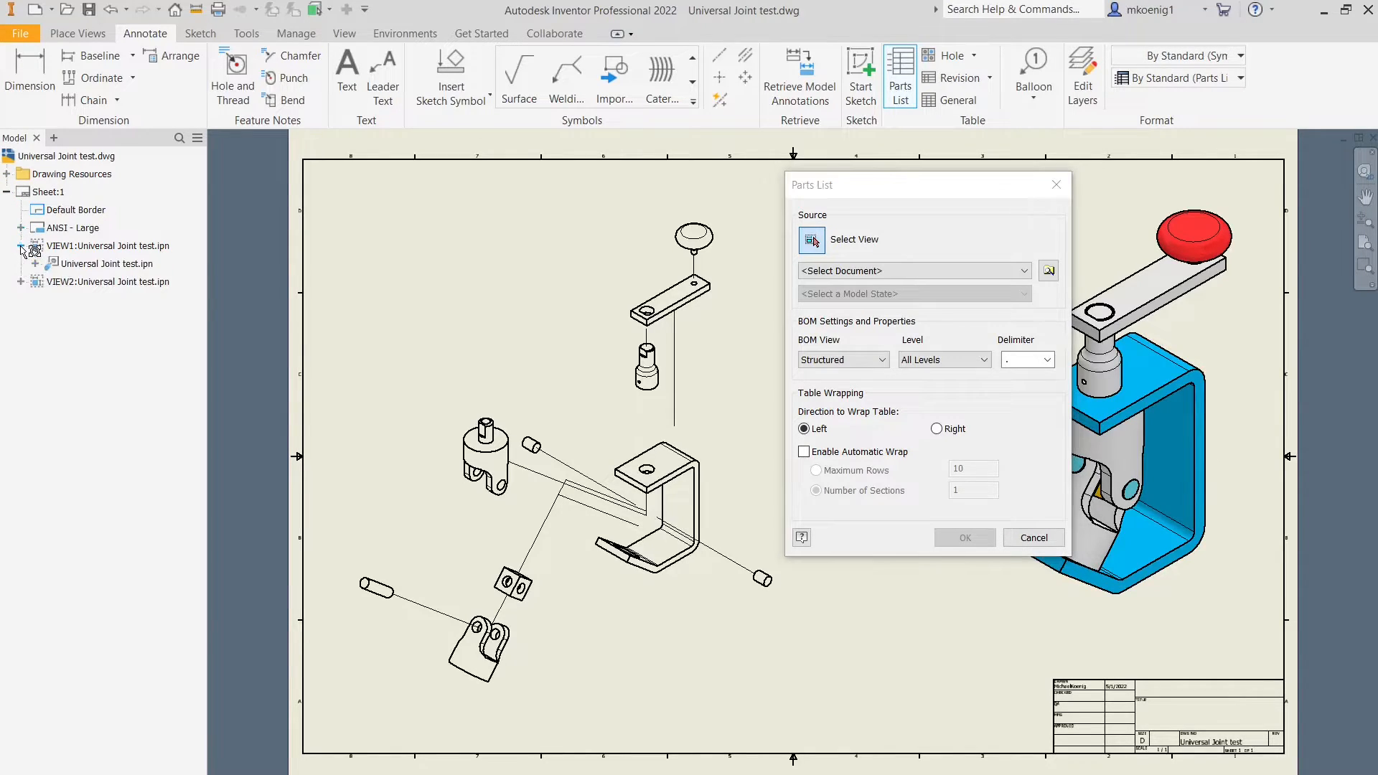
pyautogui.click(21, 245)
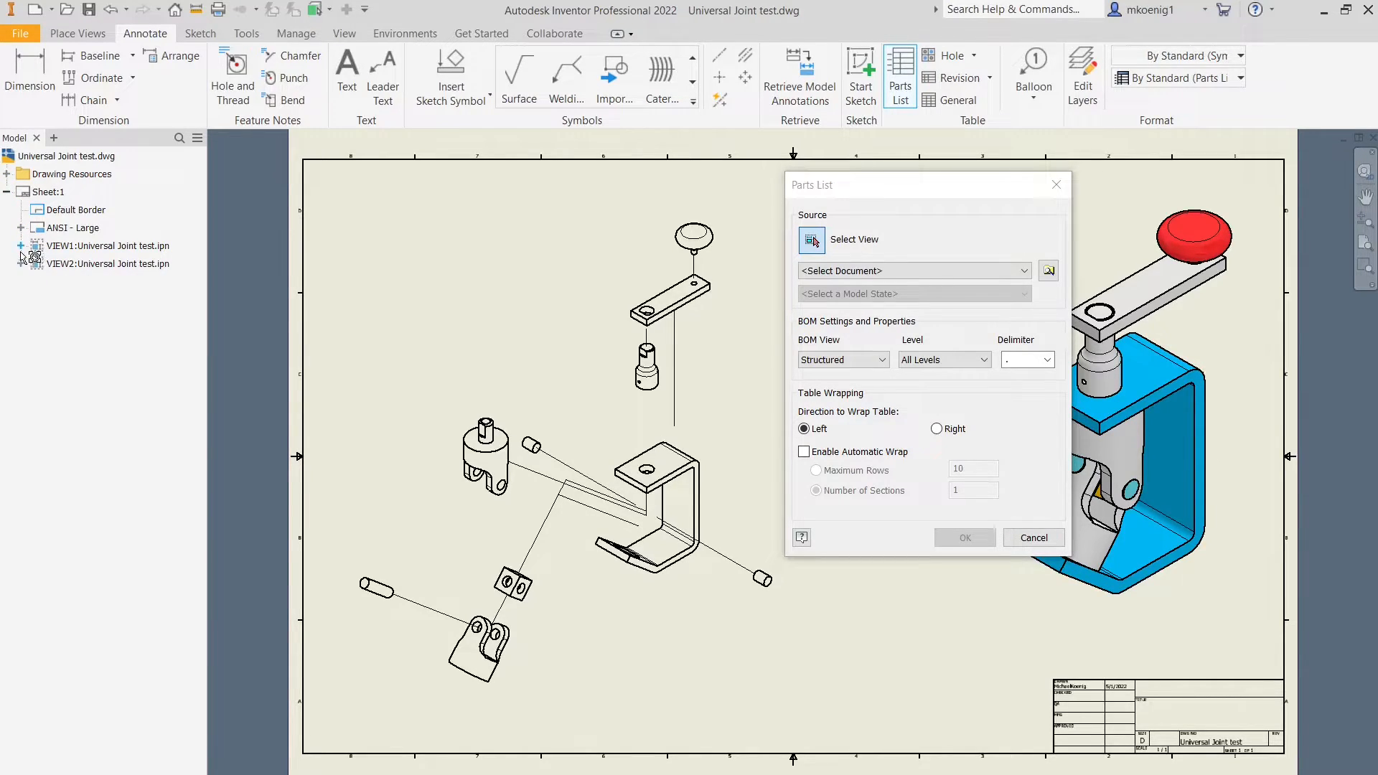
pyautogui.click(20, 245)
pyautogui.click(35, 263)
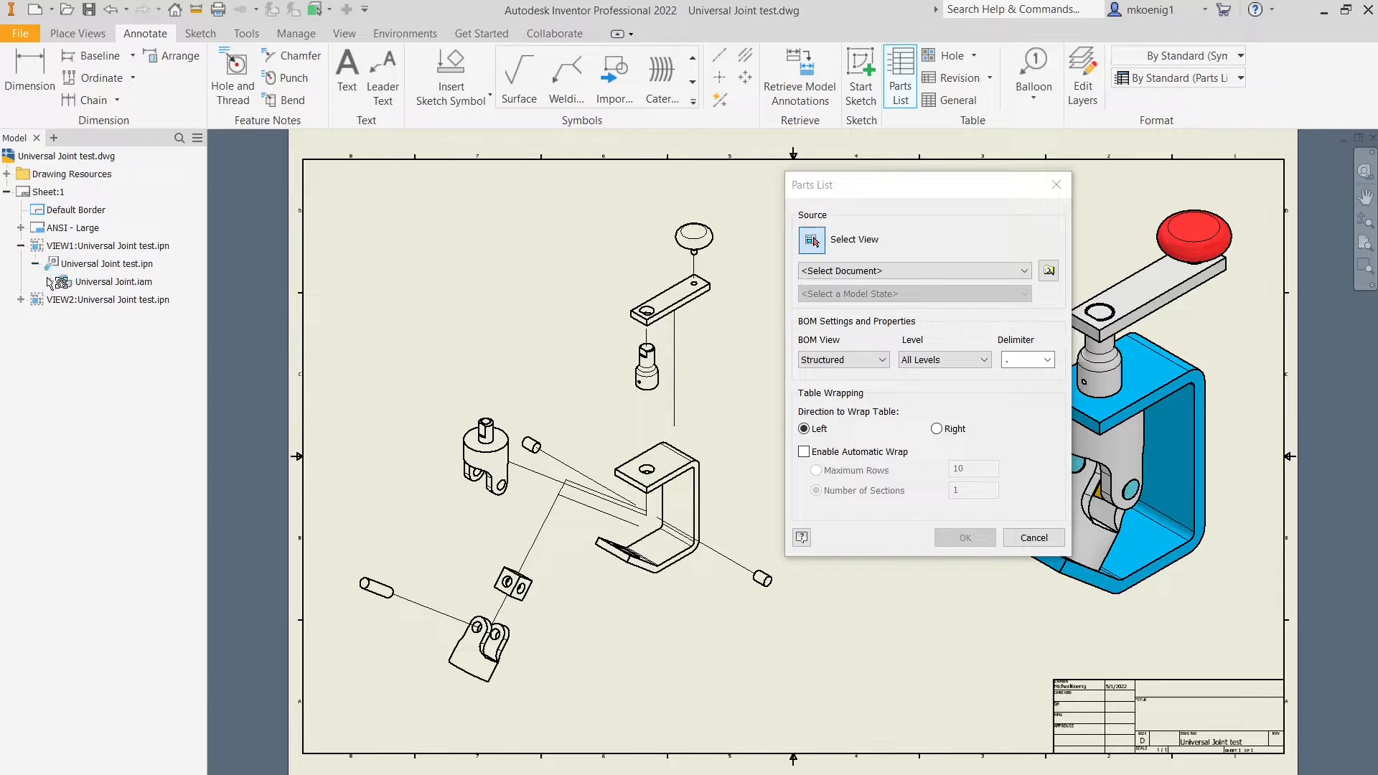
pyautogui.click(50, 281)
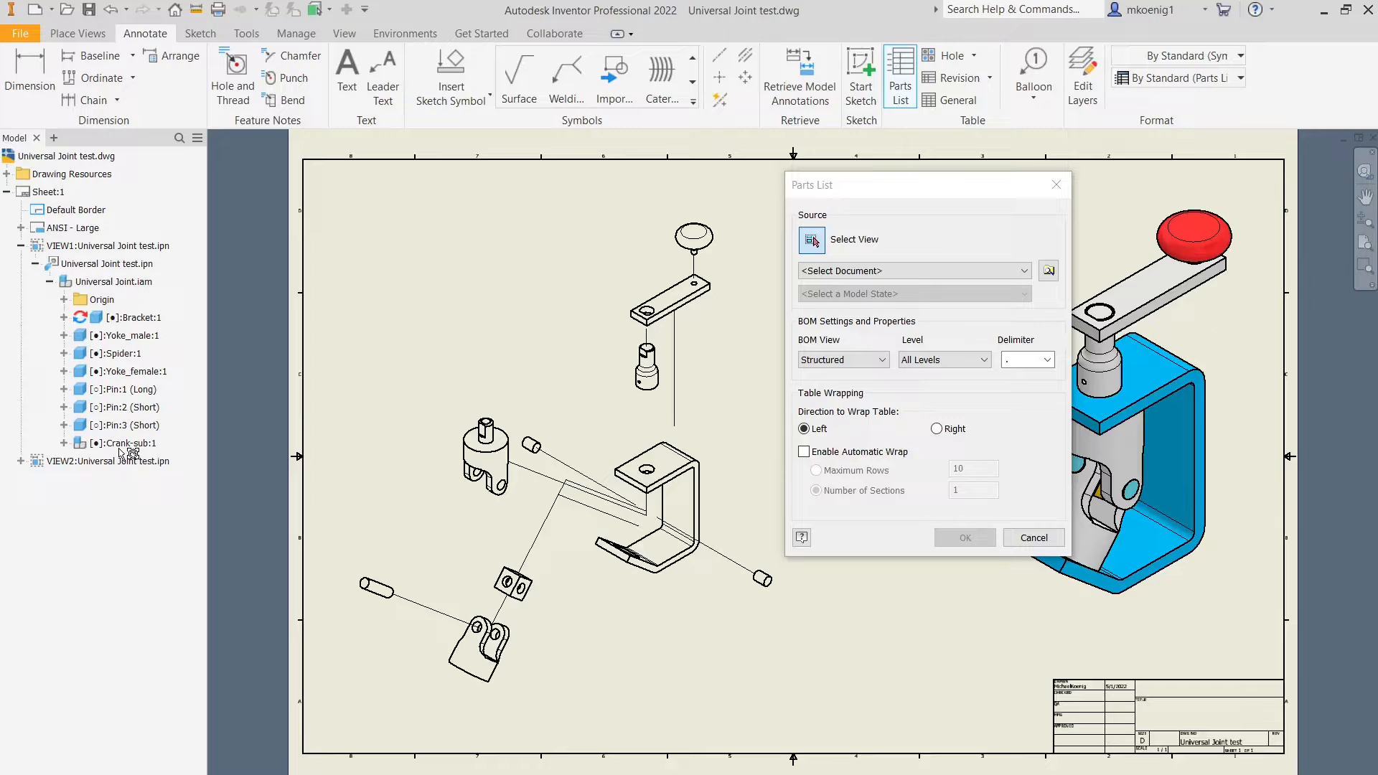
pyautogui.click(64, 443)
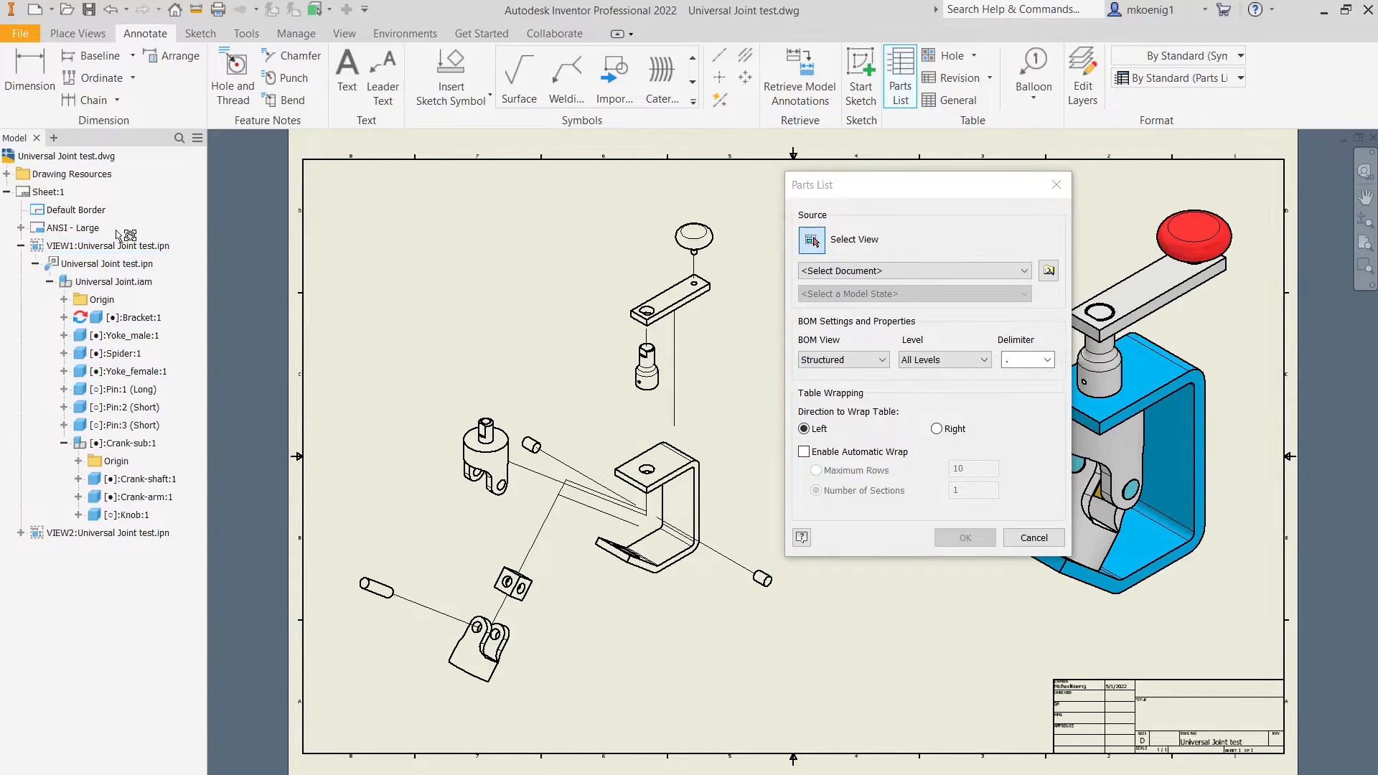
pyautogui.click(21, 246)
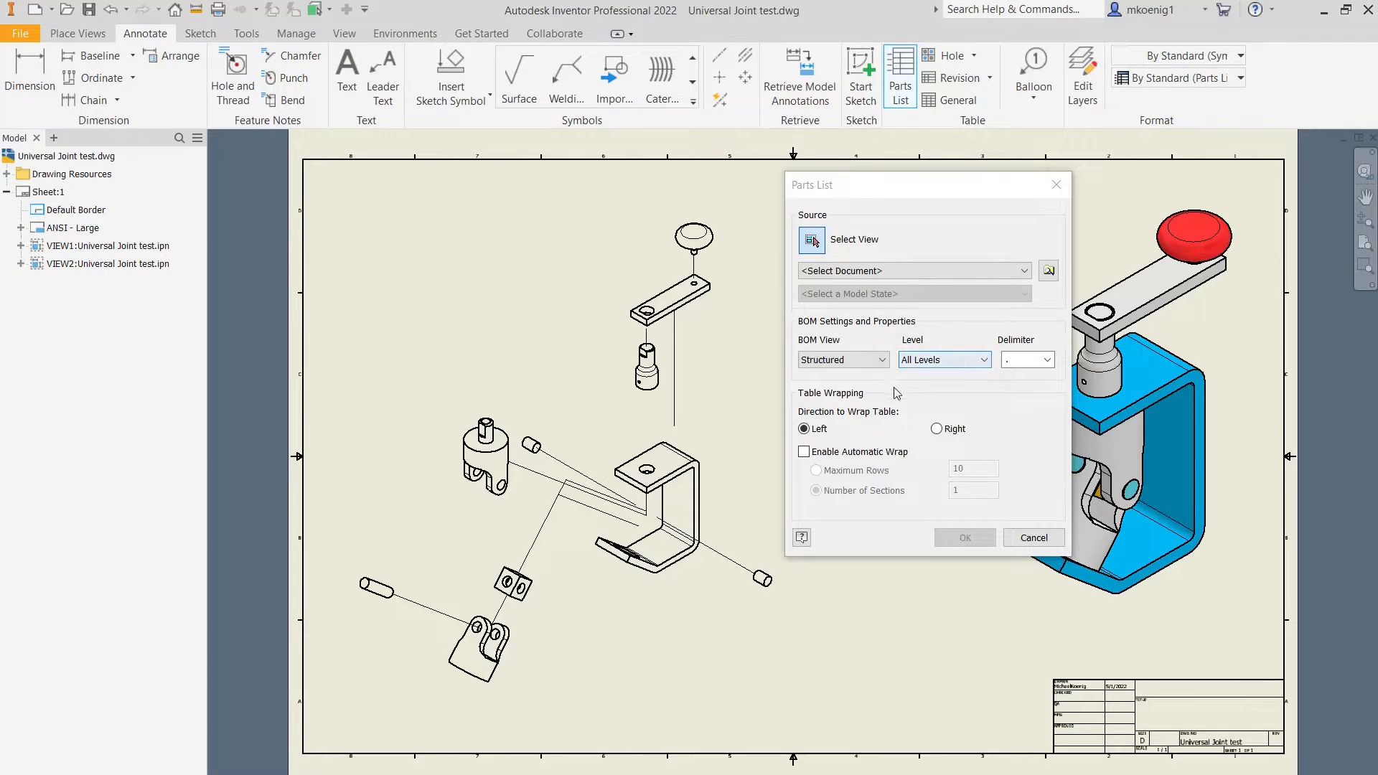
# Step: Use the exploded view as the parts list source and place the table between the exploded and assembled views
pyautogui.click(554, 227)
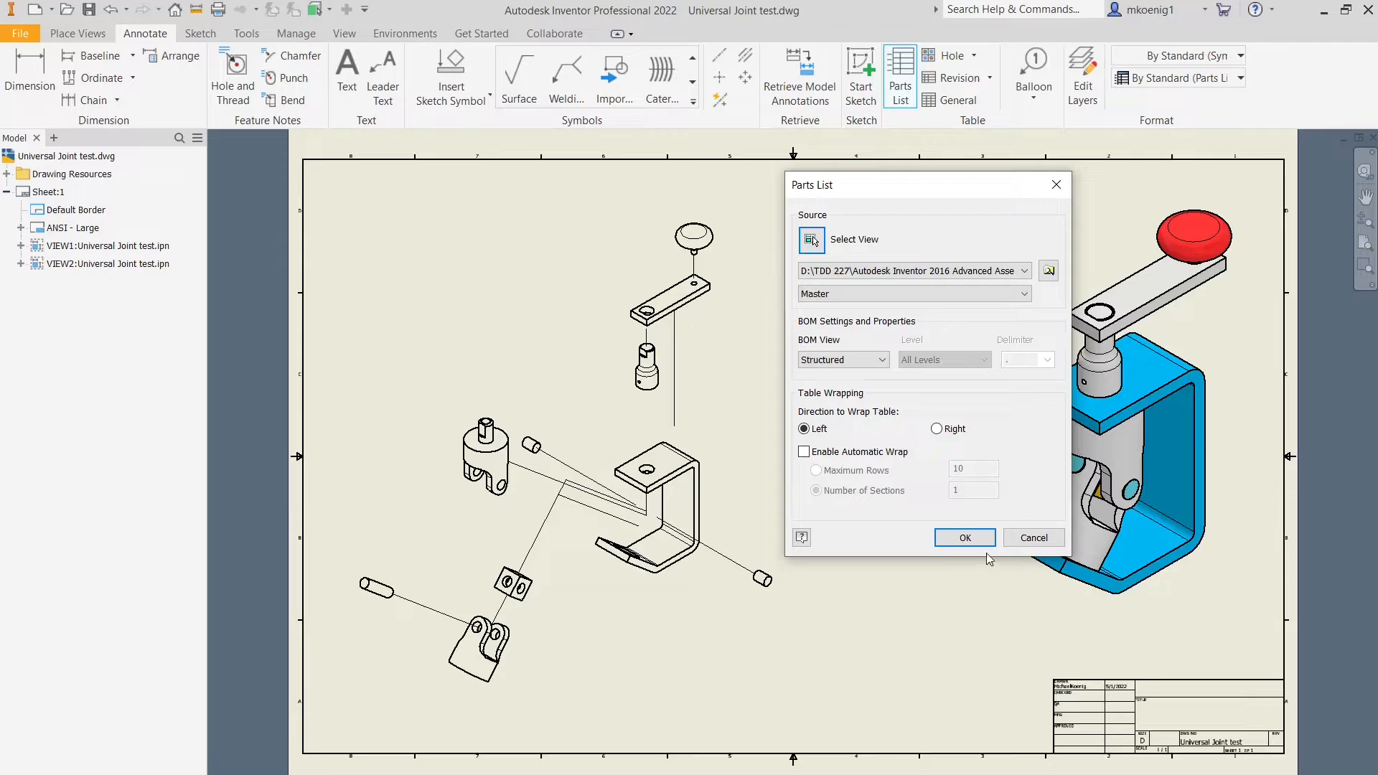
pyautogui.click(964, 538)
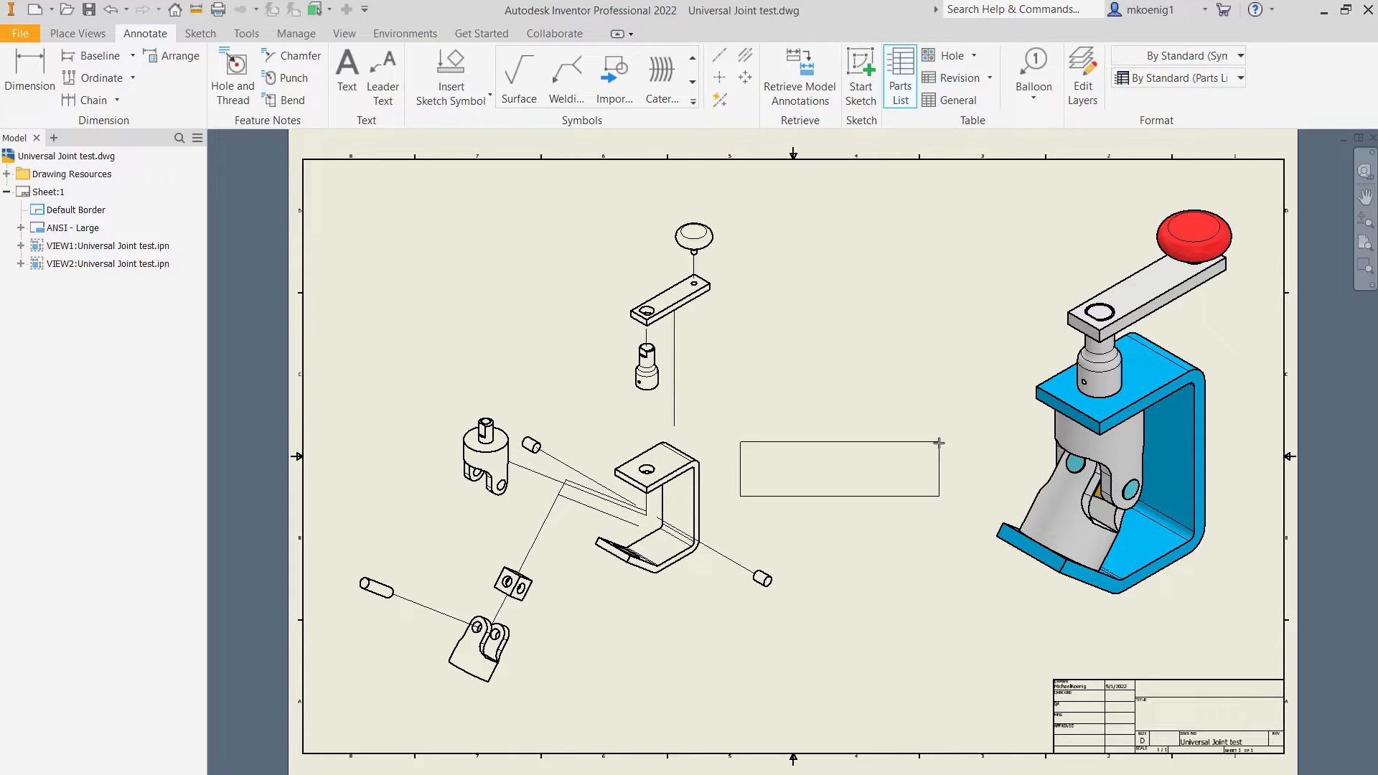
pyautogui.moveTo(954, 446); pyautogui.dragTo(867, 331, button='middle')
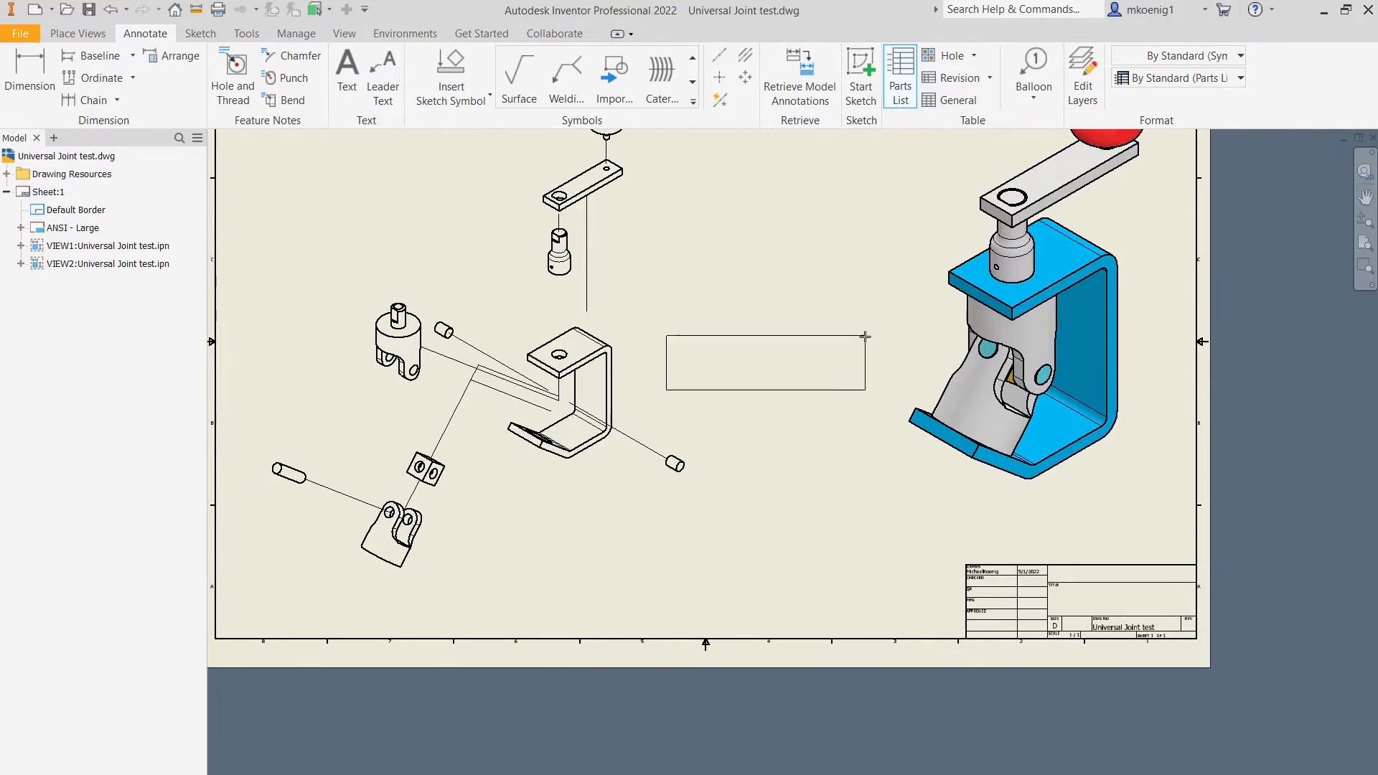
pyautogui.click(887, 326)
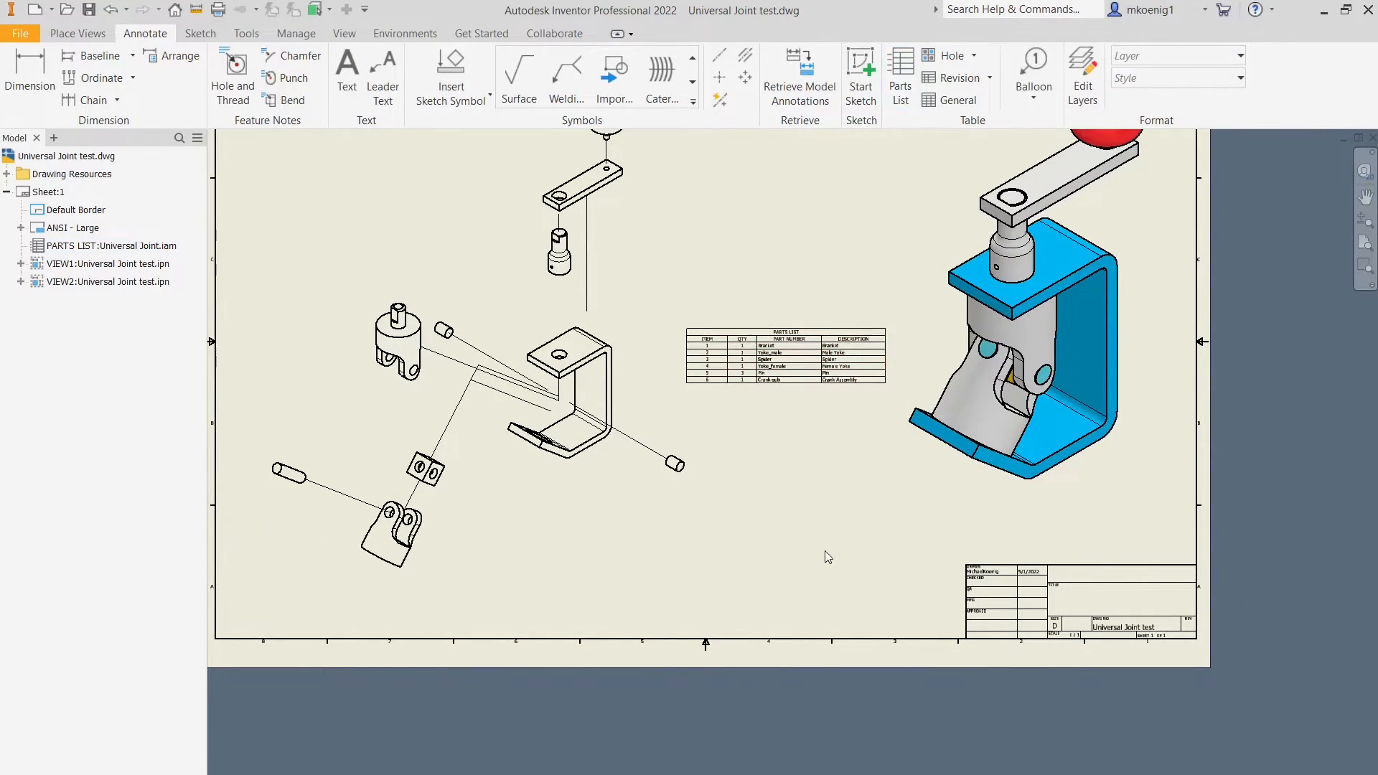
# Step: Compare the parts list rows with the components of Universal Joint.iam and Crank-sub under the exploded view in the model tree
pyautogui.moveTo(823, 452); pyautogui.dragTo(864, 553, button='middle')
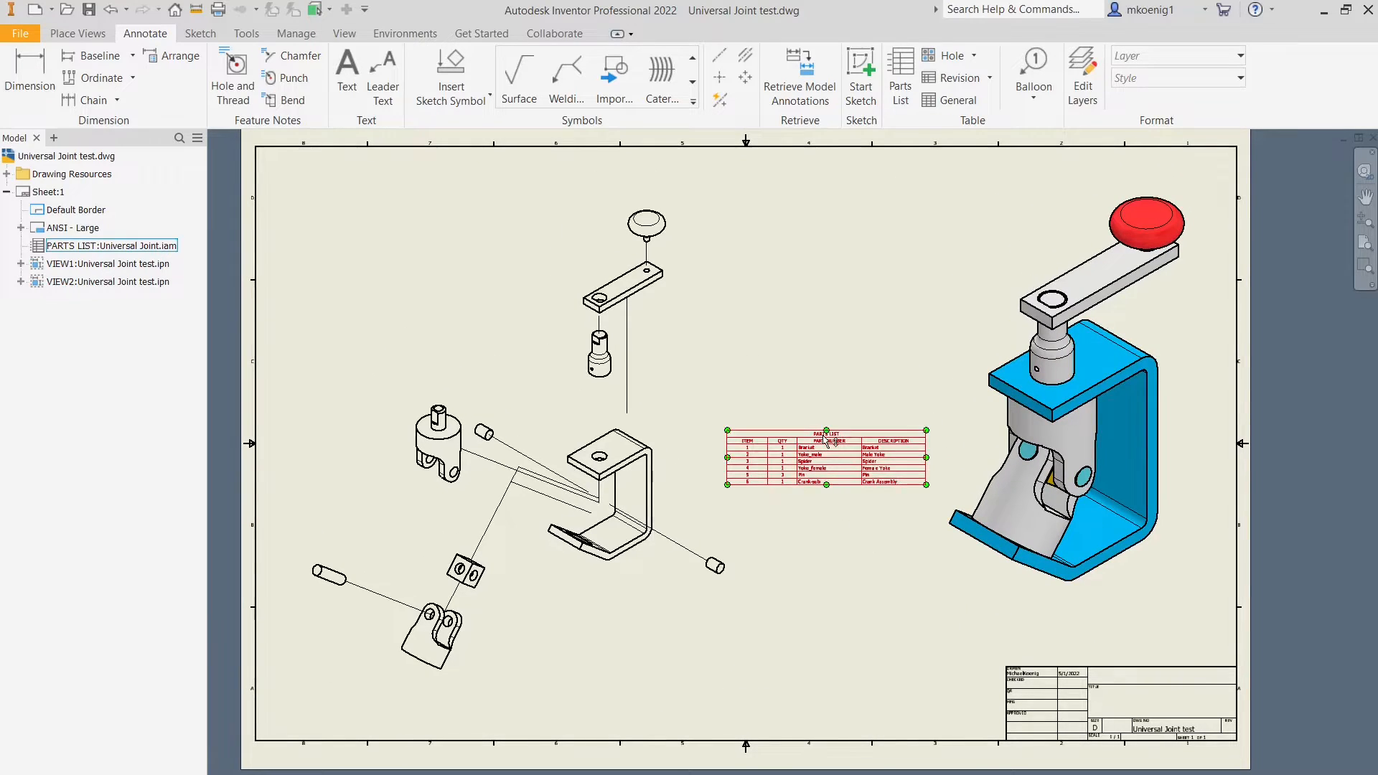
pyautogui.scroll(3, 828, 440)
pyautogui.scroll(3, 823, 436)
pyautogui.moveTo(770, 581); pyautogui.dragTo(759, 419, button='middle')
pyautogui.click(661, 452)
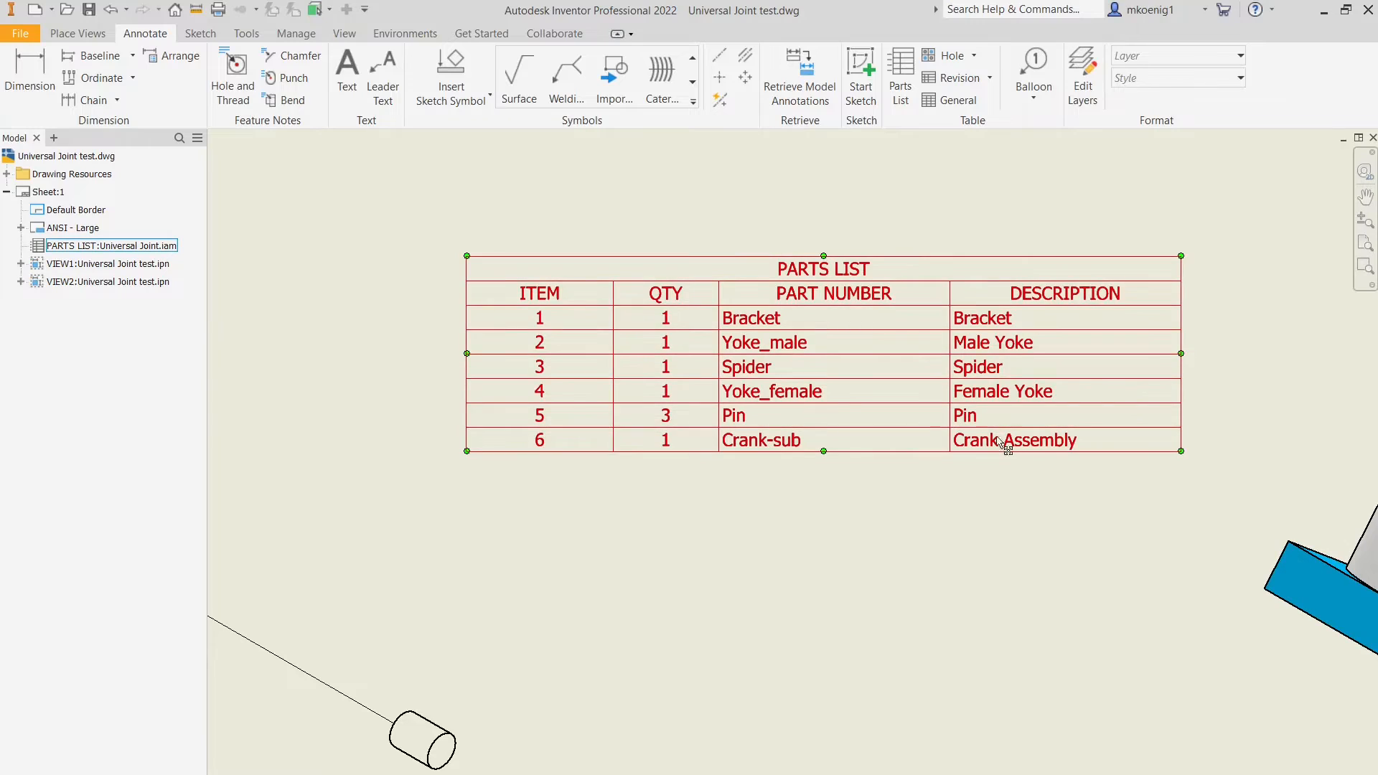
pyautogui.press('Escape')
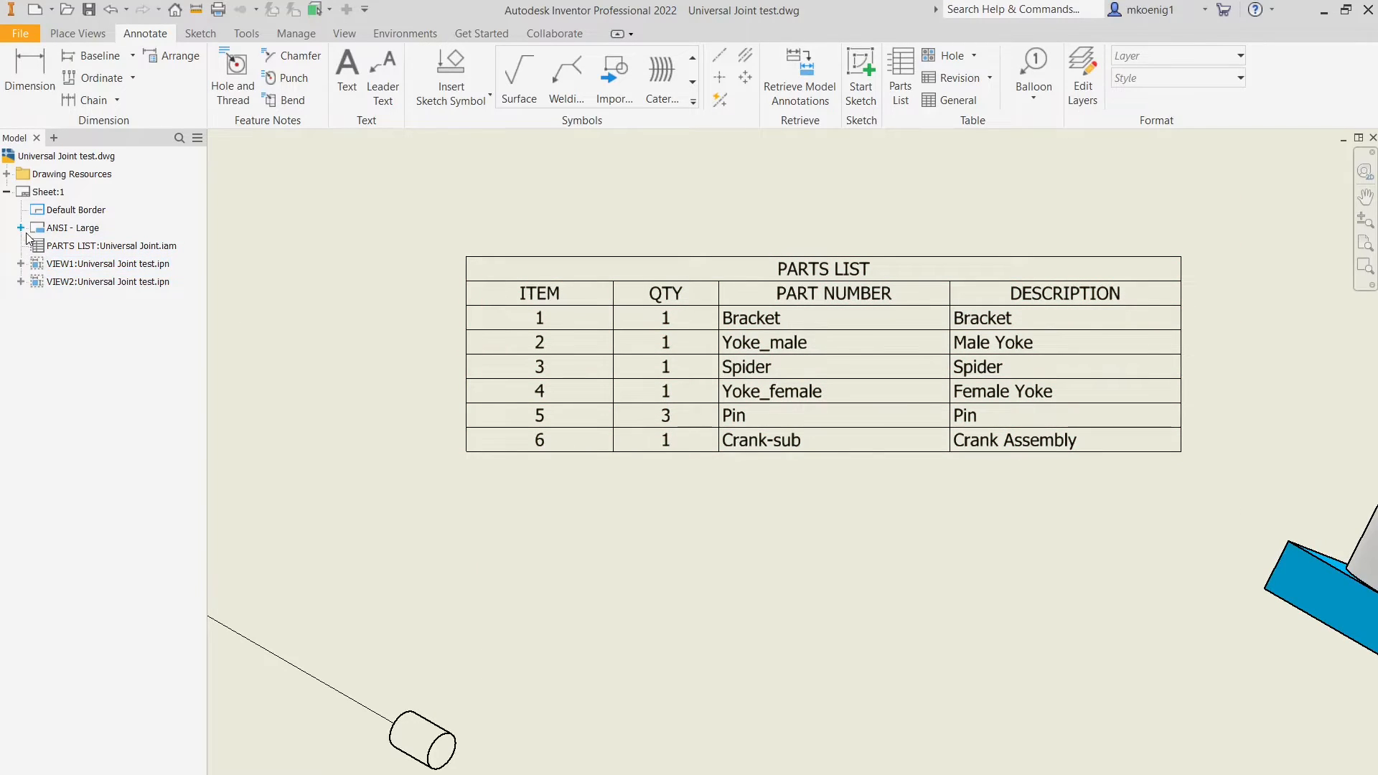
pyautogui.click(21, 263)
pyautogui.click(35, 281)
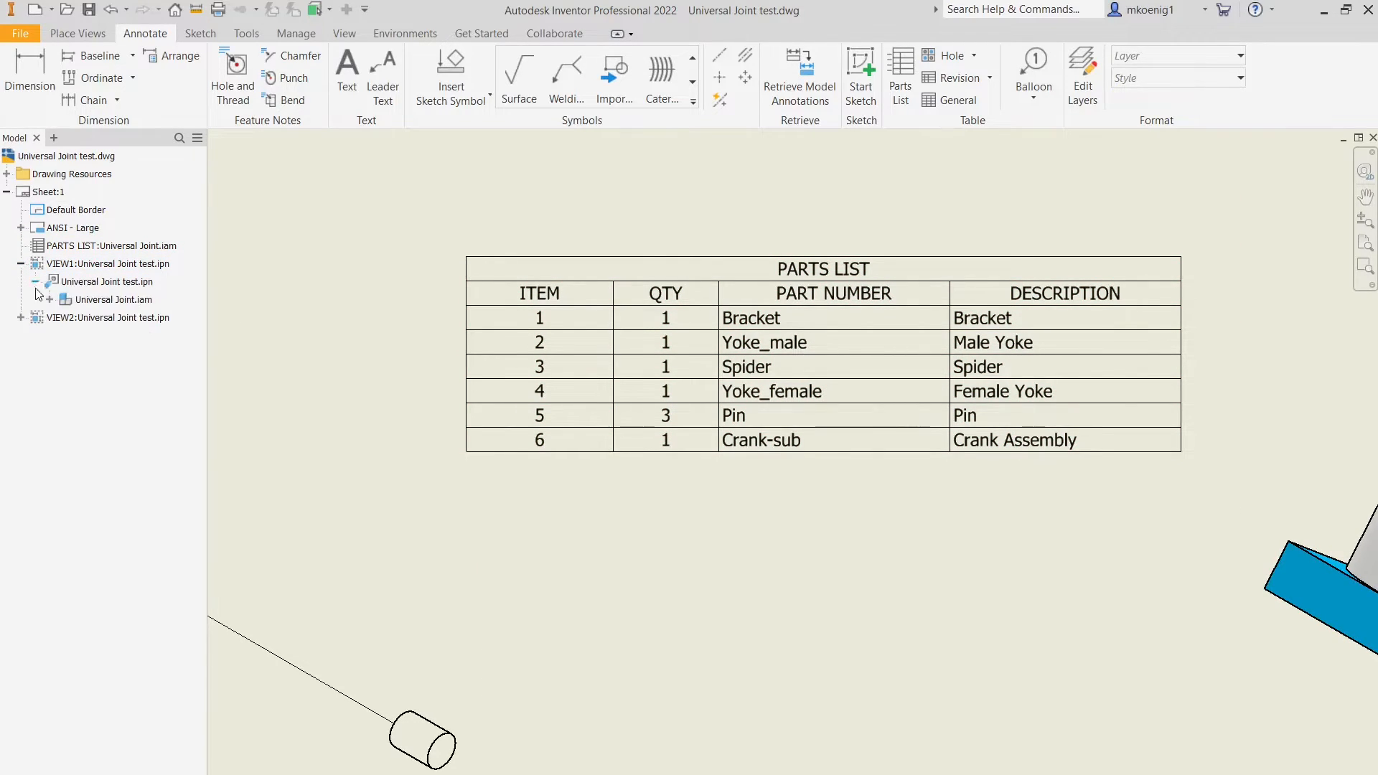
pyautogui.click(50, 299)
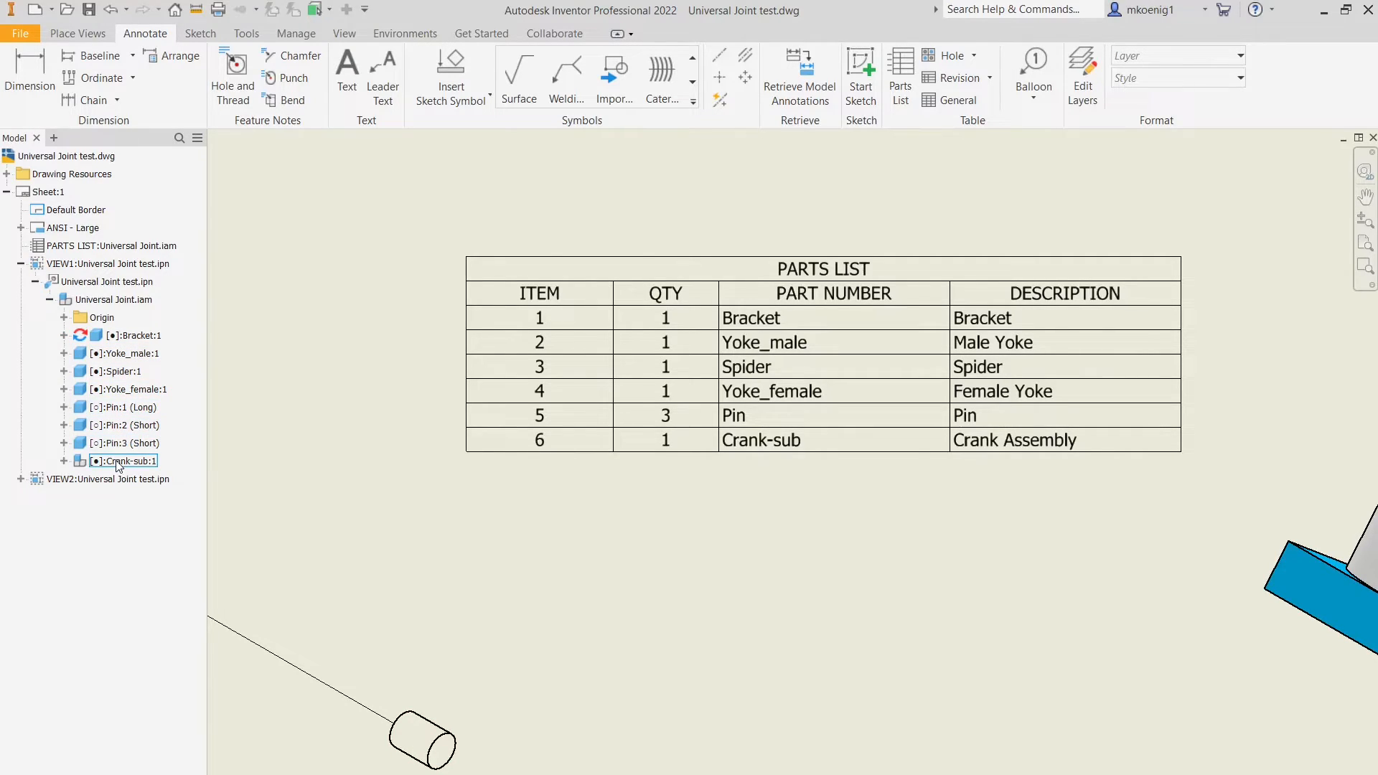
pyautogui.click(65, 461)
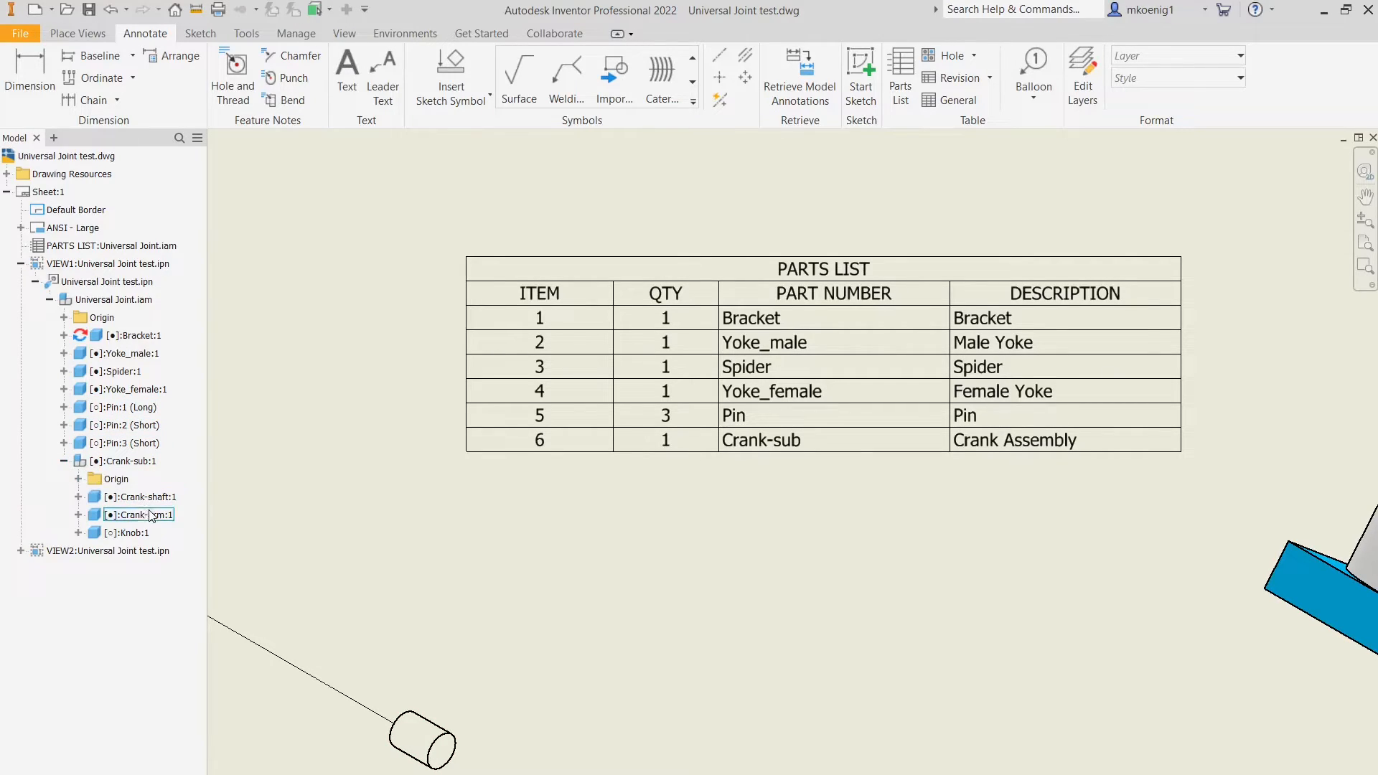
pyautogui.click(64, 461)
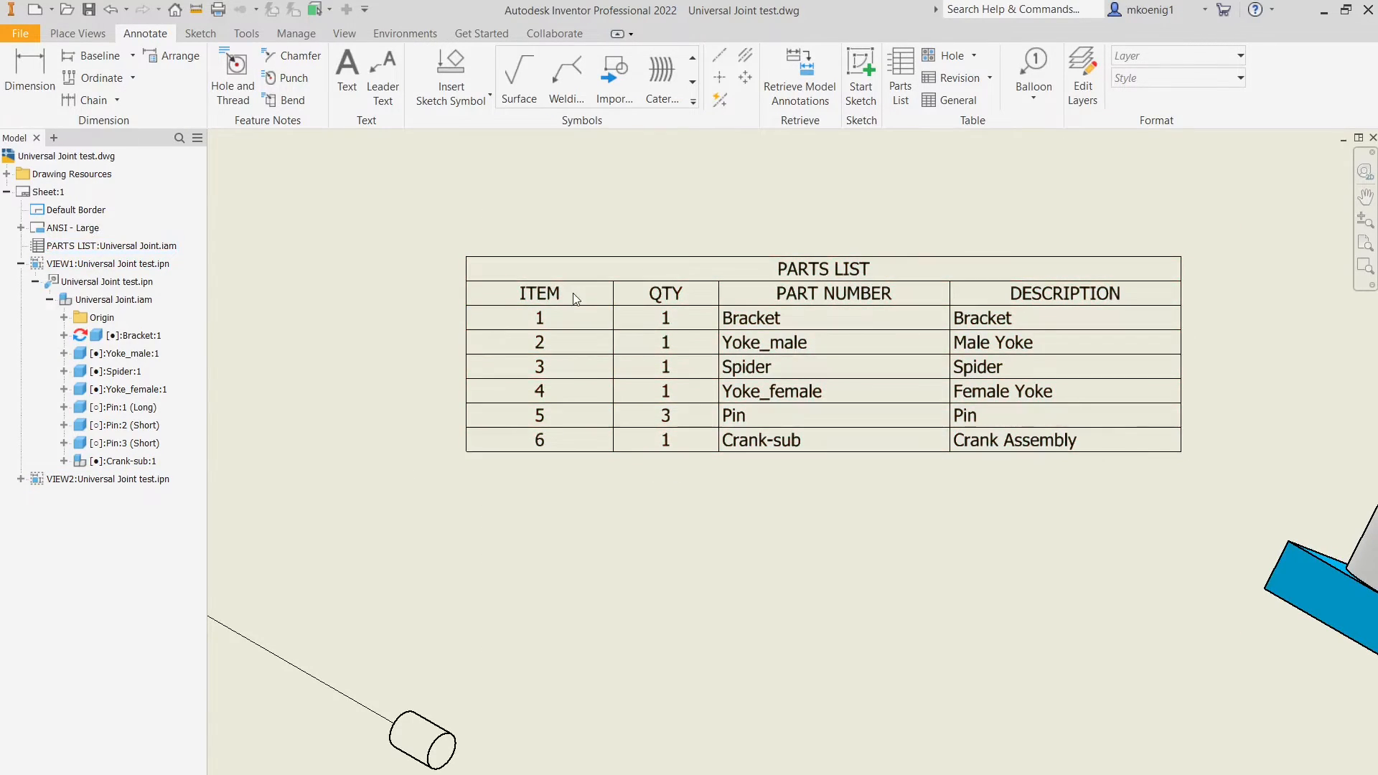
# Step: Edit the parts list to expand the Crank-sub row so that its component parts are listed in the table
pyautogui.click(553, 302)
pyautogui.doubleClick(553, 302)
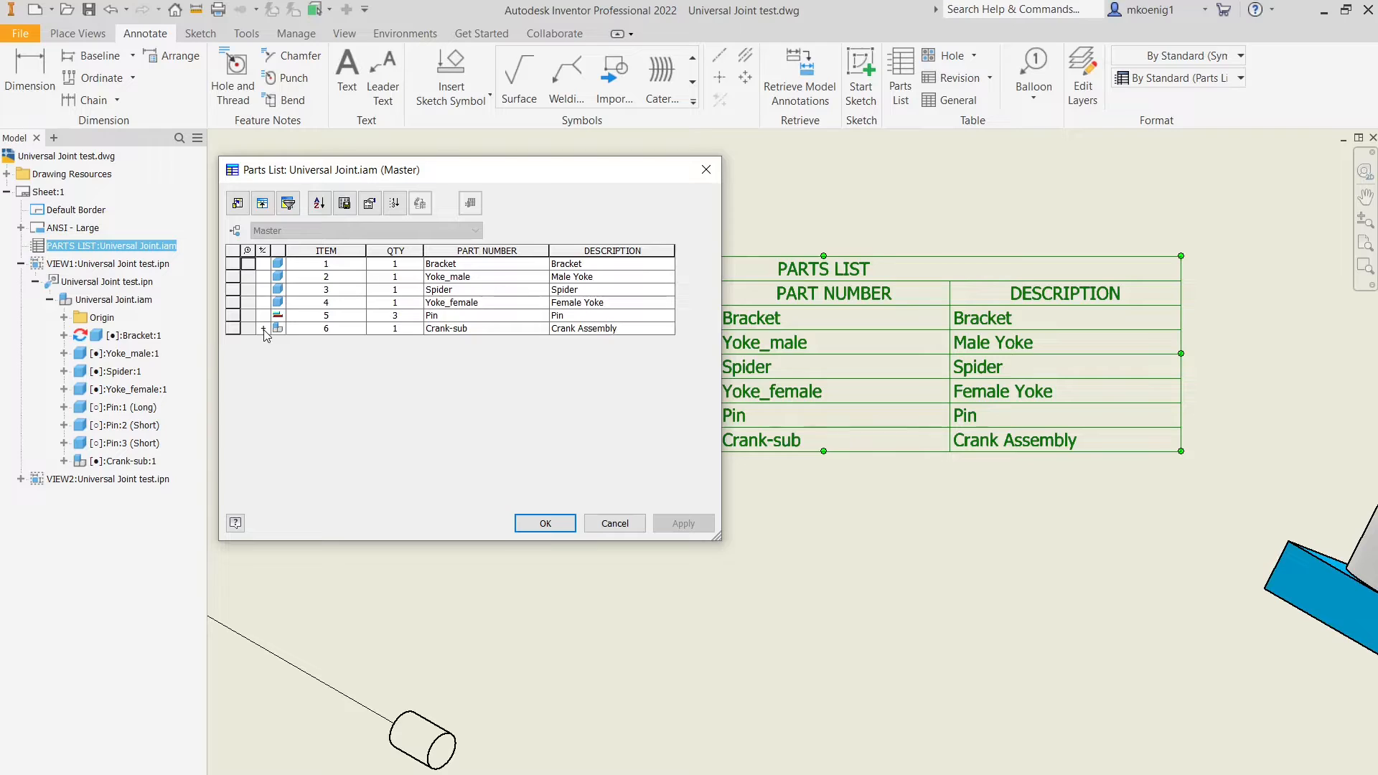
pyautogui.click(264, 328)
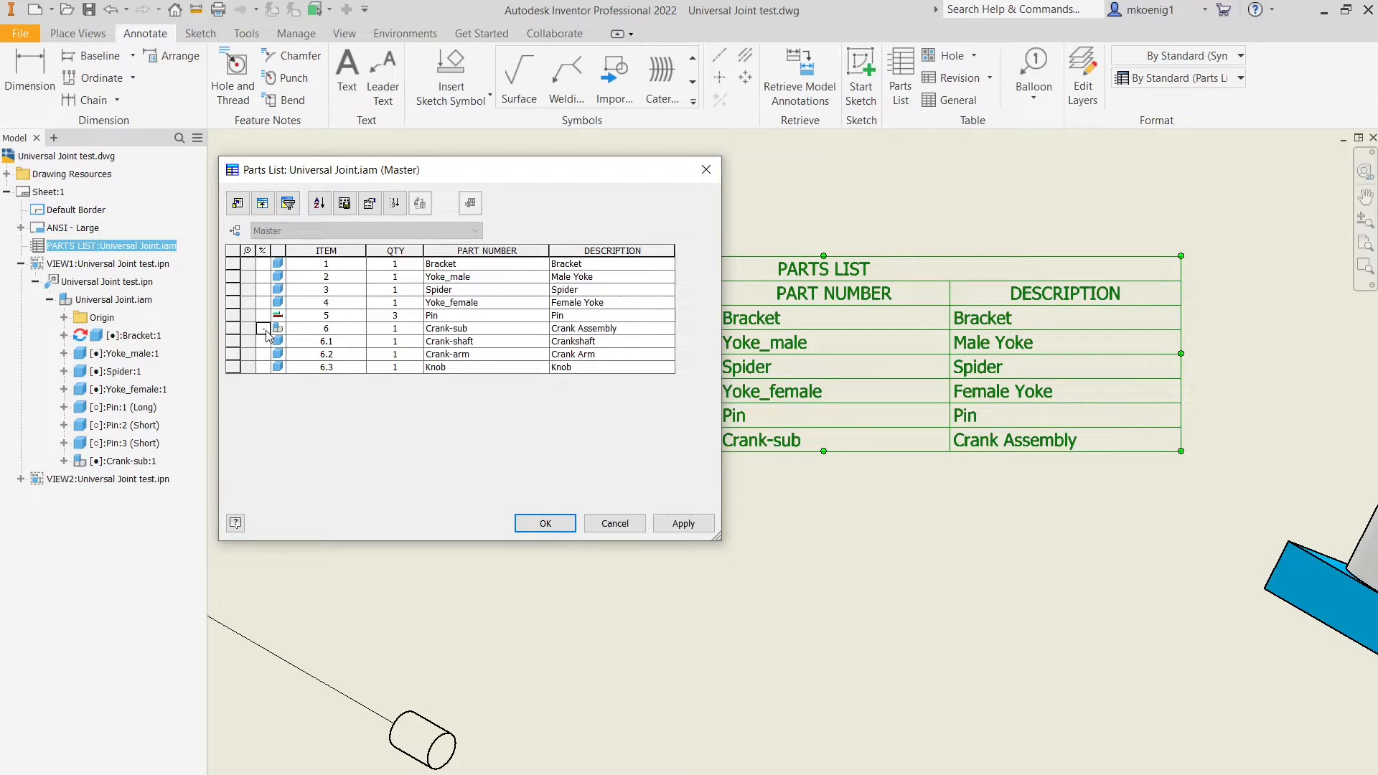
pyautogui.click(545, 523)
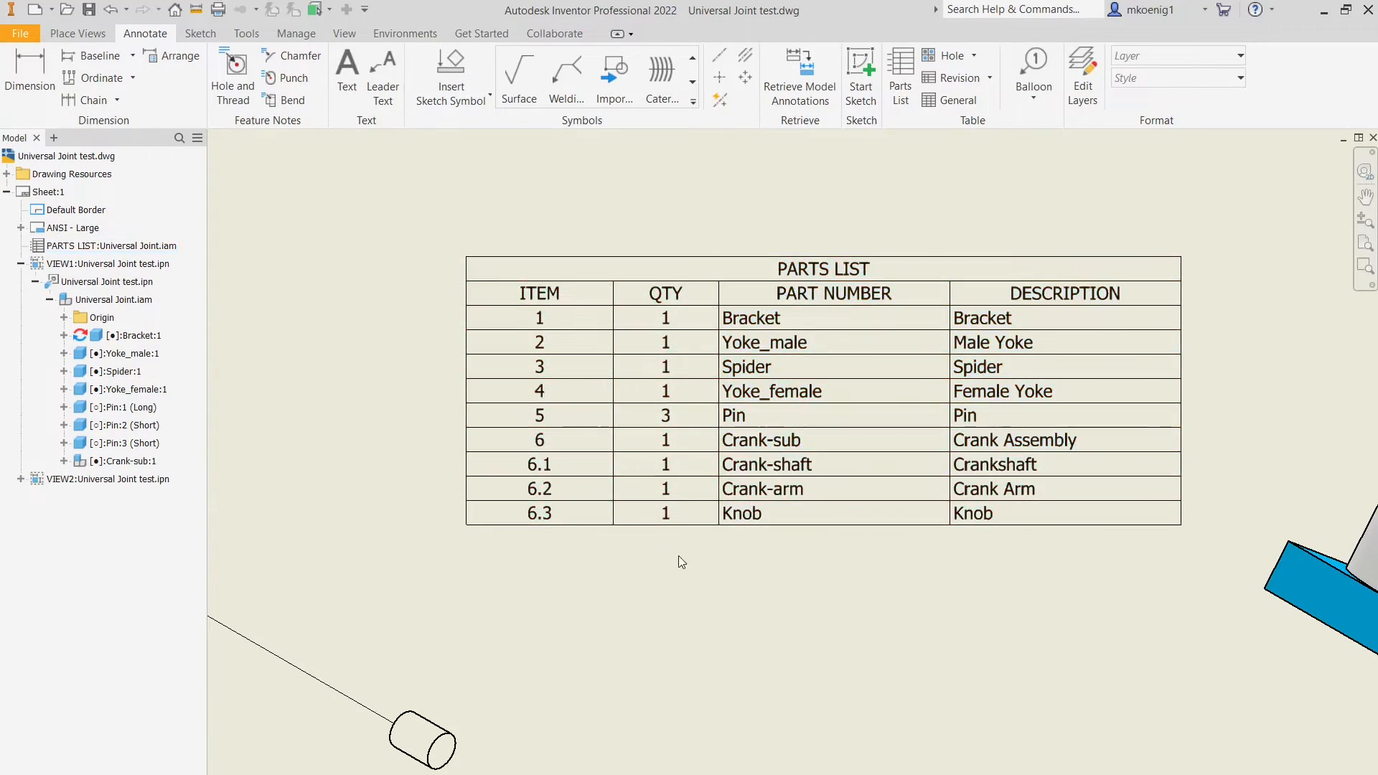
# Step: Examine the item numbering, part numbers and descriptions of the crank subassembly parts in the parts list
pyautogui.click(585, 527)
pyautogui.click(623, 543)
pyautogui.scroll(-3, 623, 542)
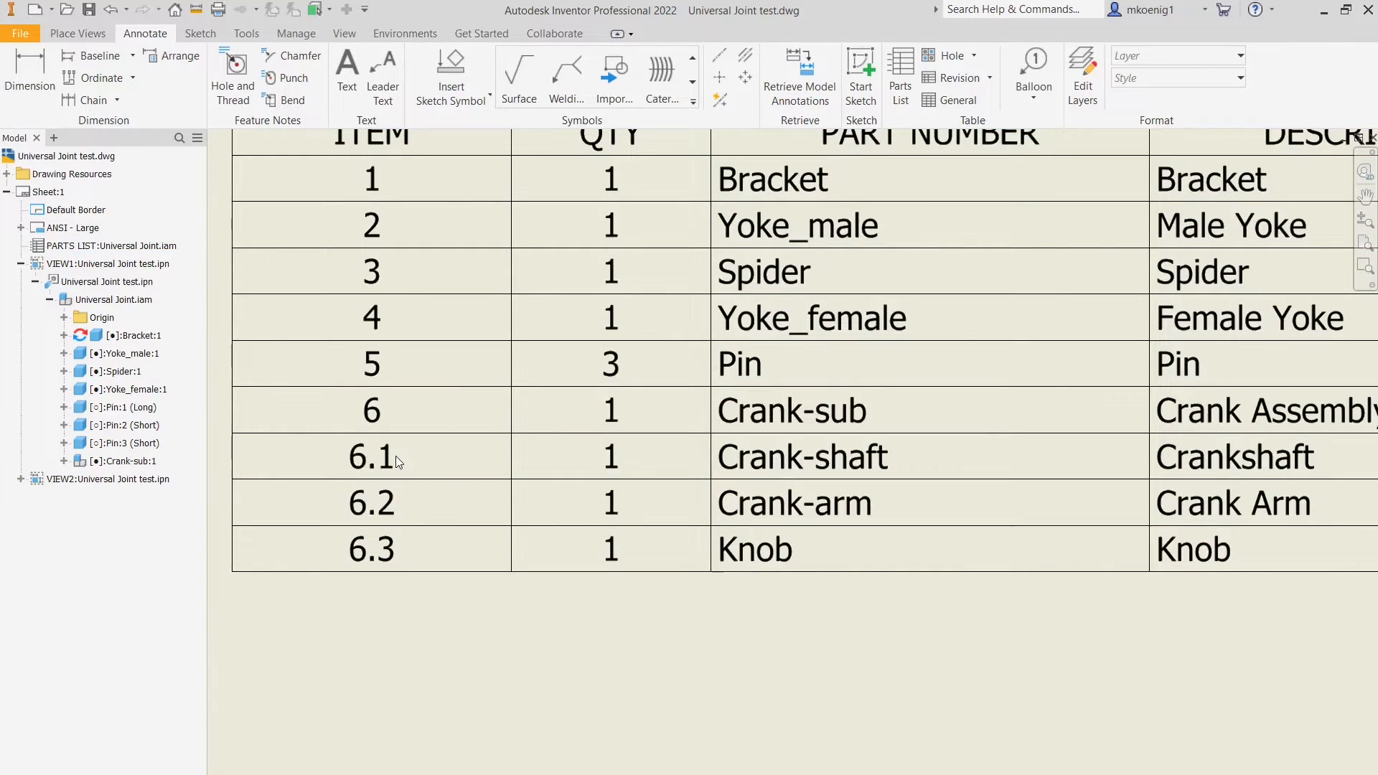
pyautogui.click(387, 502)
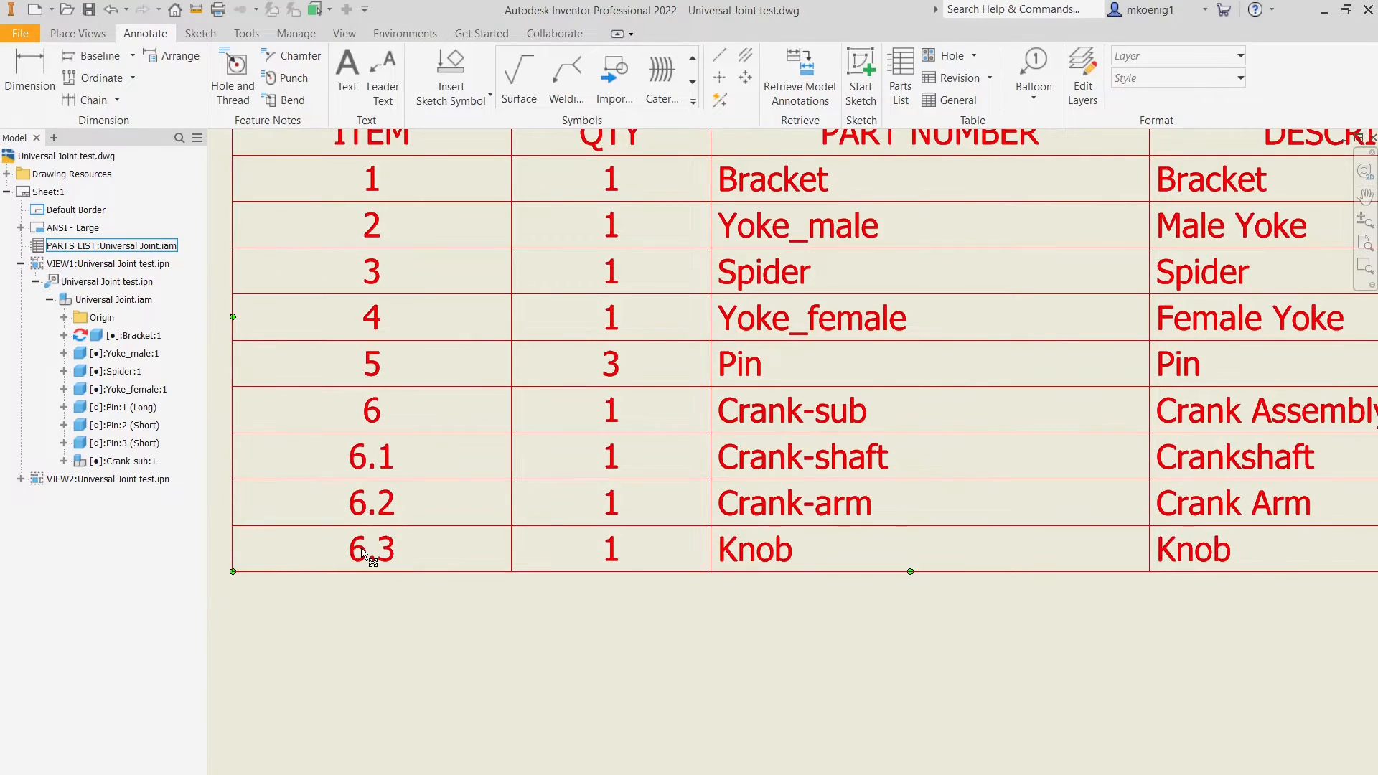
pyautogui.scroll(4, 846, 421)
pyautogui.scroll(7, 761, 500)
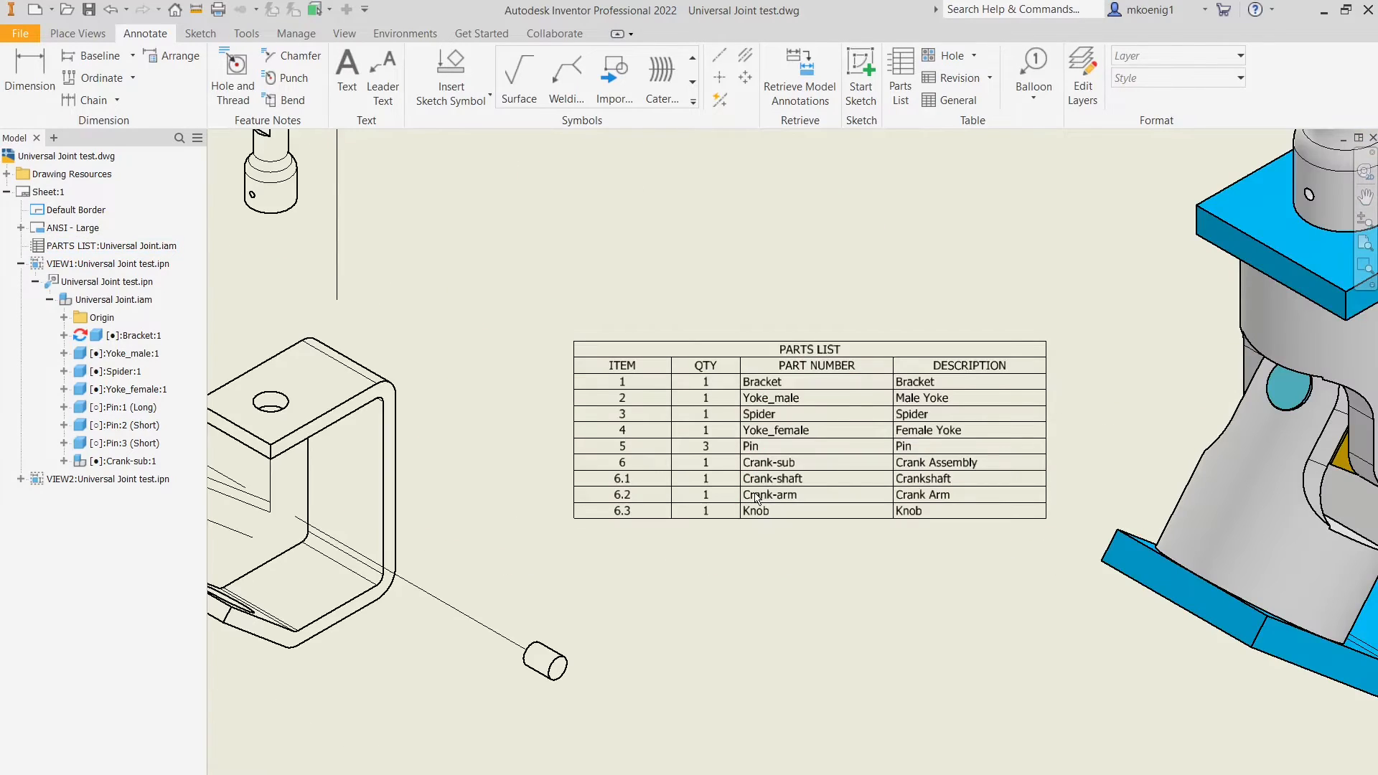
pyautogui.scroll(-1, 741, 466)
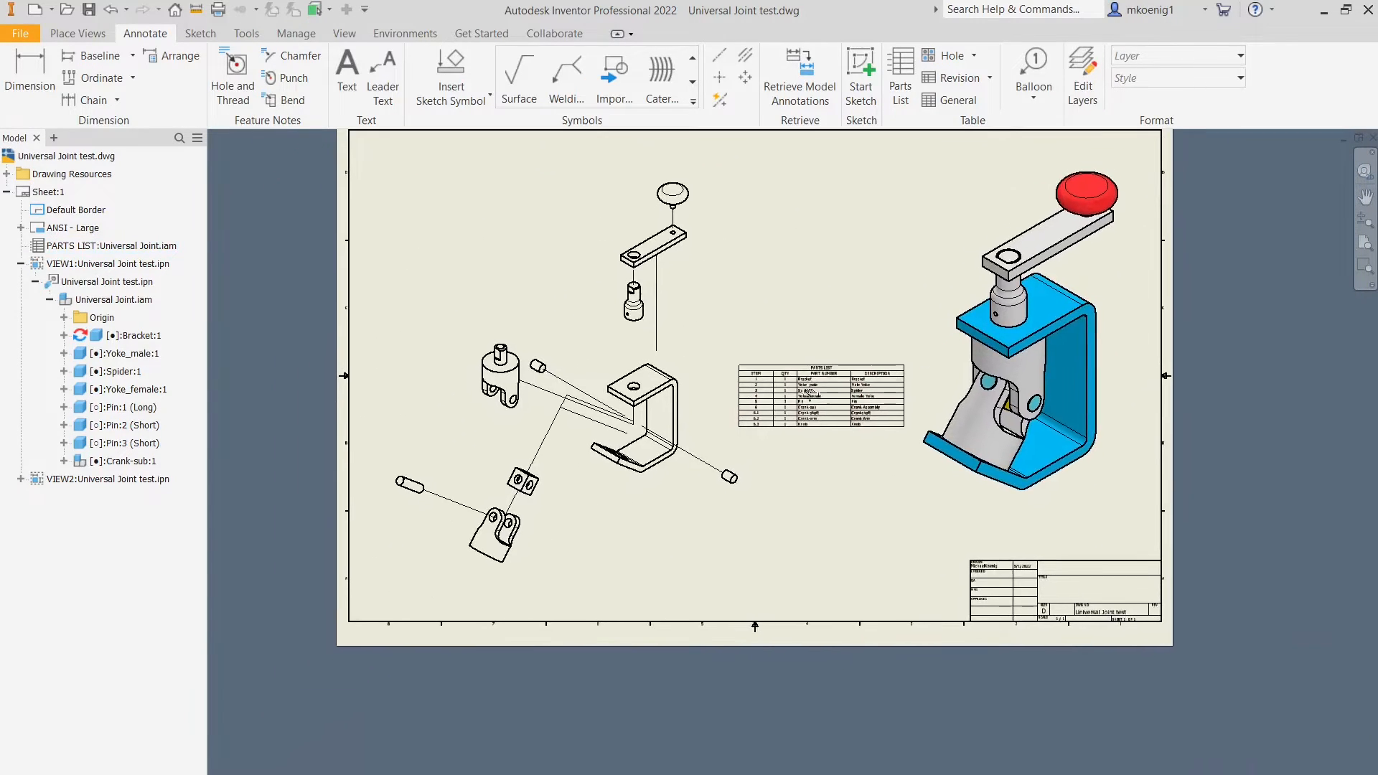
pyautogui.scroll(-4, 858, 444)
pyautogui.scroll(-5, 857, 443)
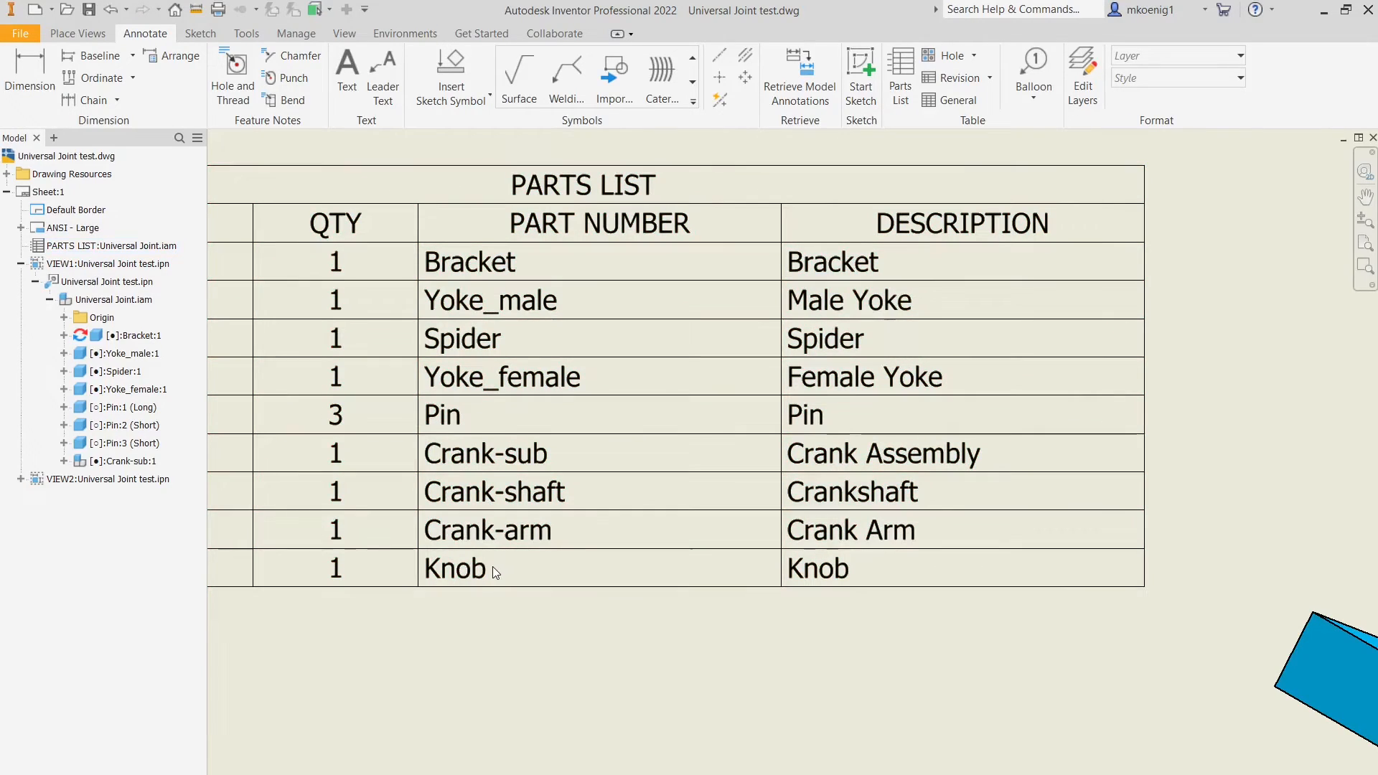
pyautogui.moveTo(501, 431); pyautogui.dragTo(664, 427, button='middle')
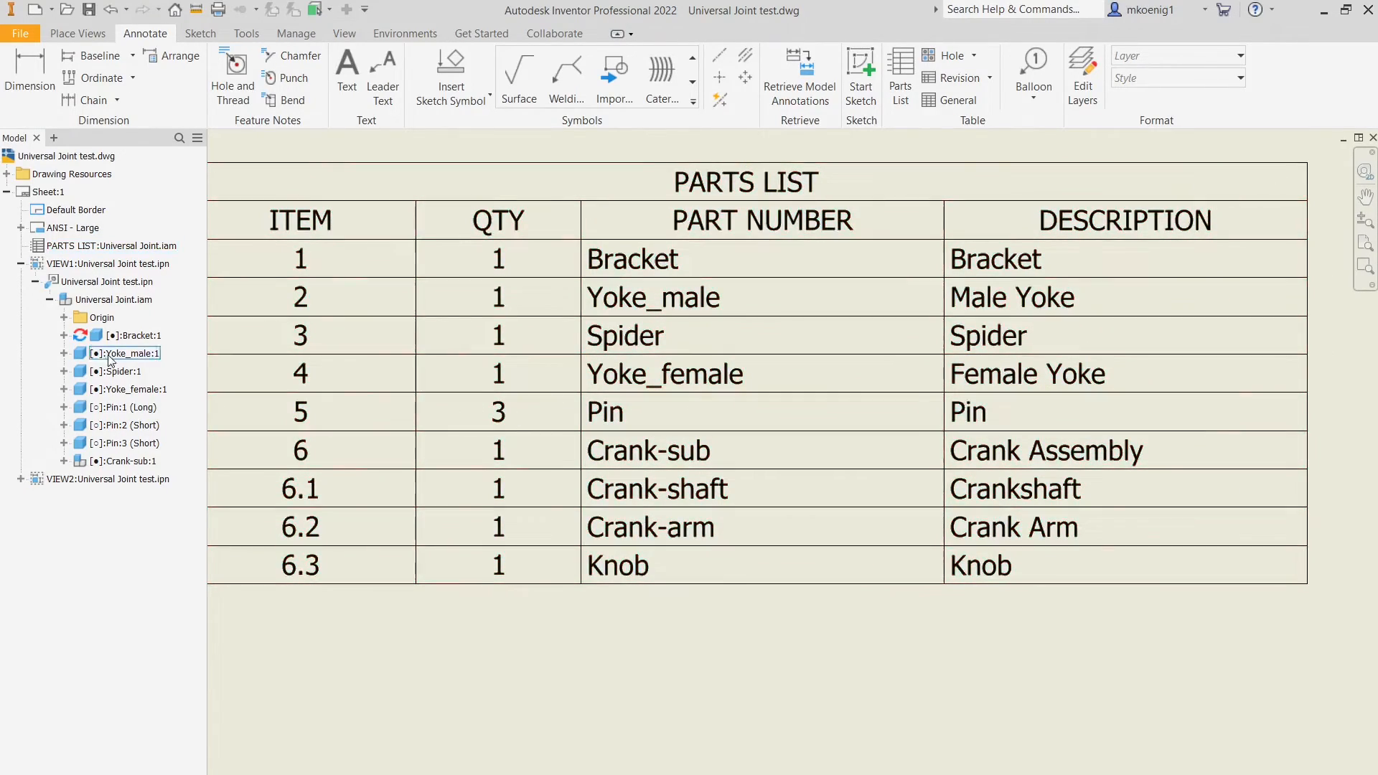
# Step: Inspect the part number and description in the Bracket part's project iProperties
pyautogui.moveTo(104, 345)
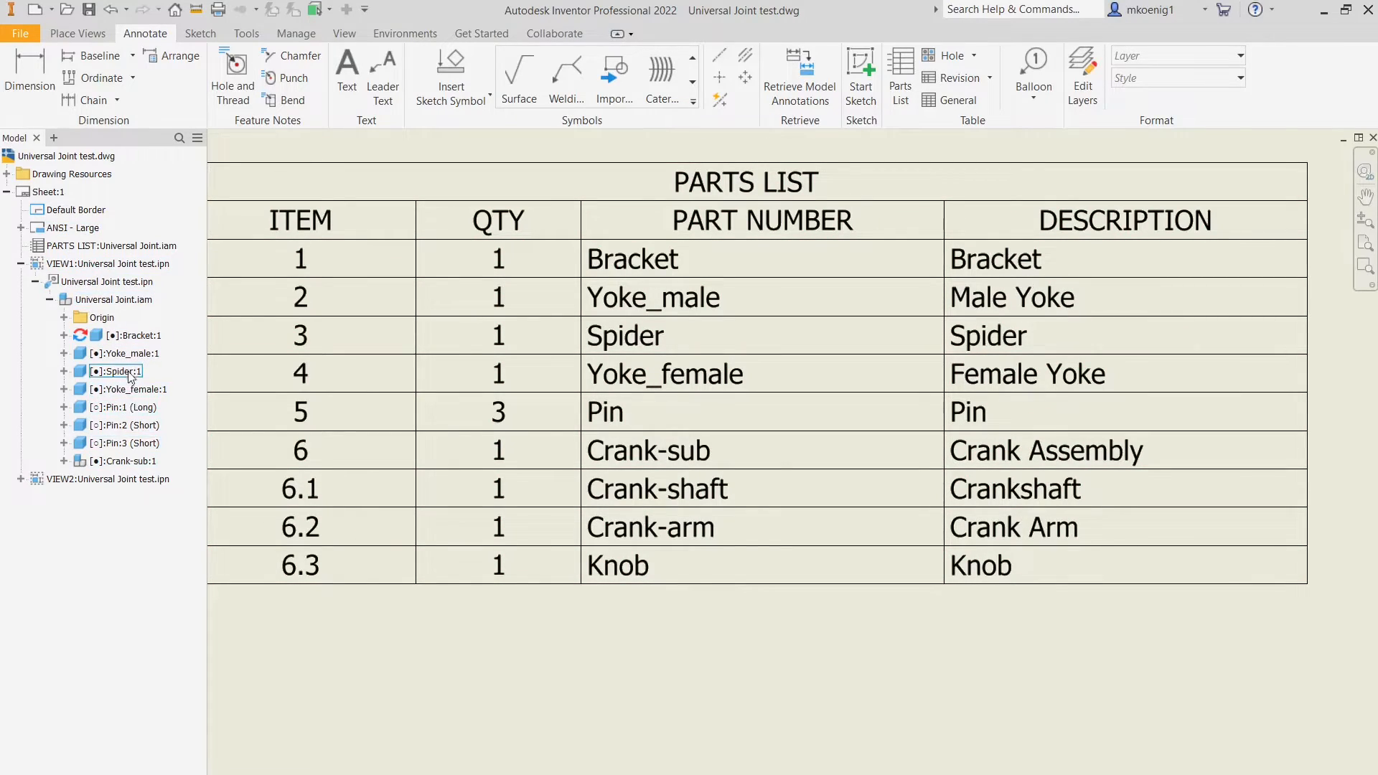
pyautogui.rightClick(122, 336)
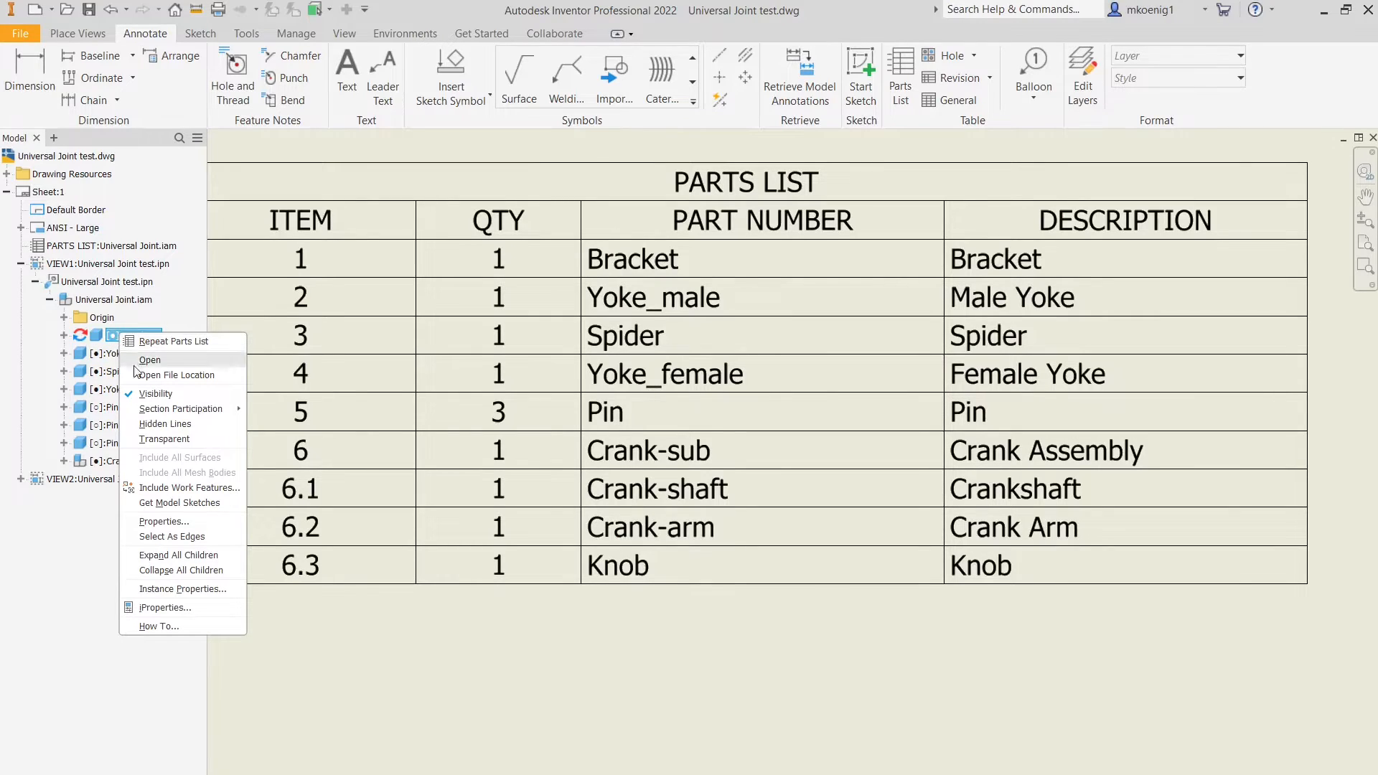
pyautogui.click(169, 607)
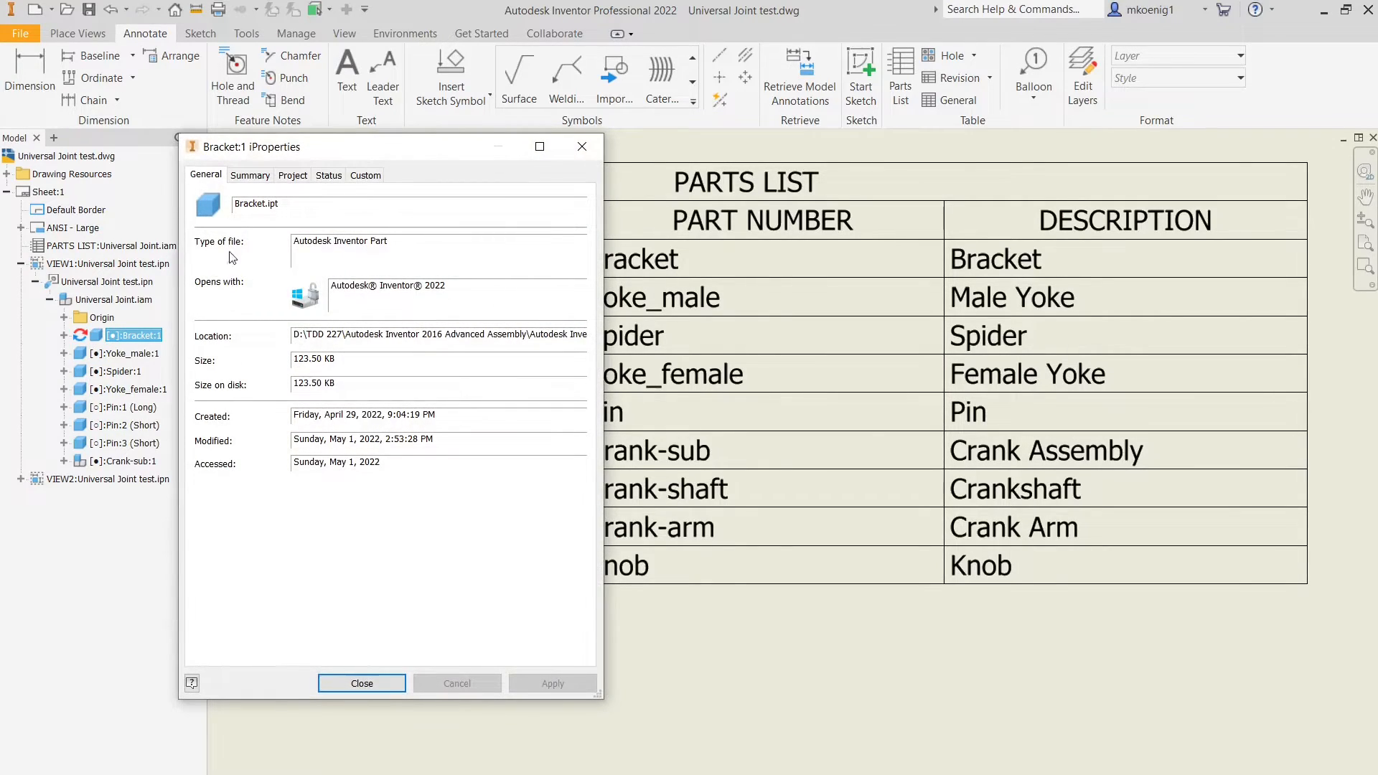
pyautogui.click(283, 178)
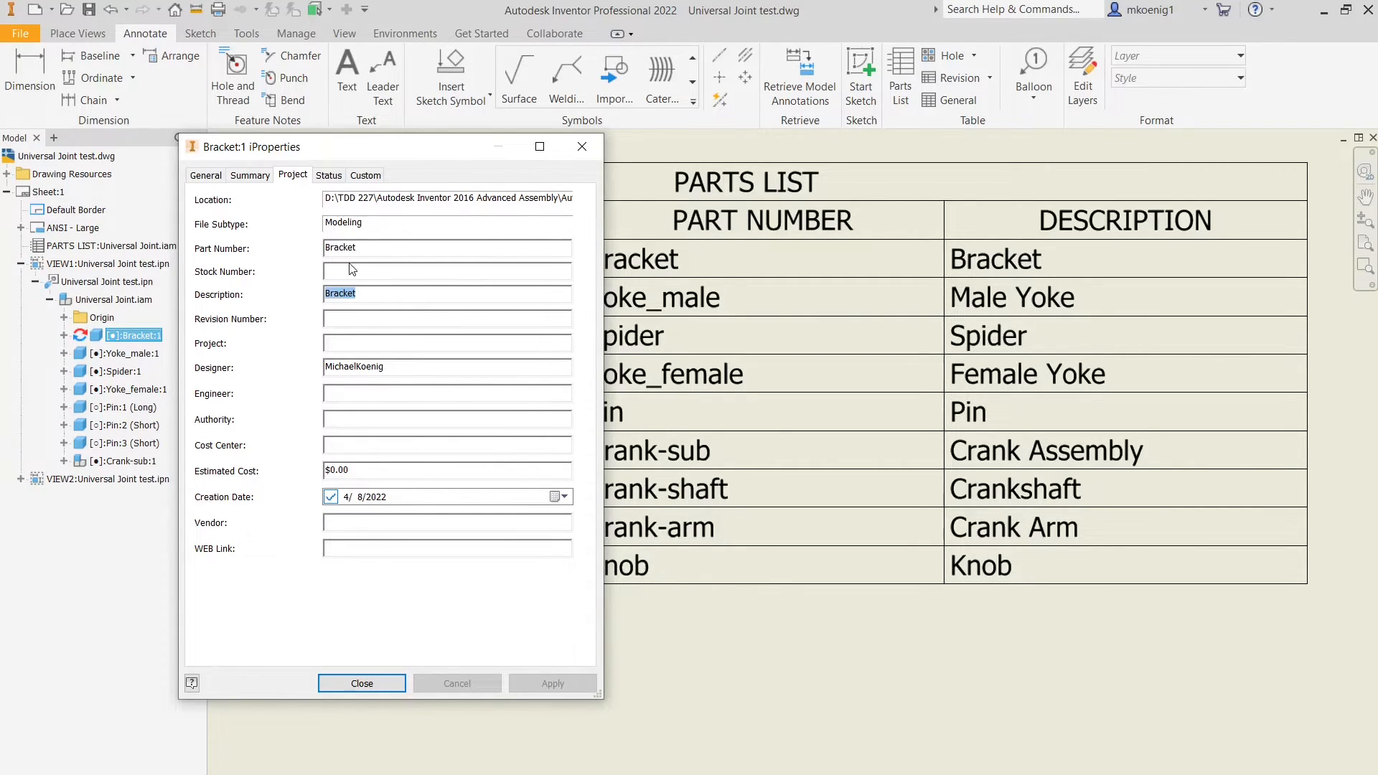
pyautogui.click(590, 149)
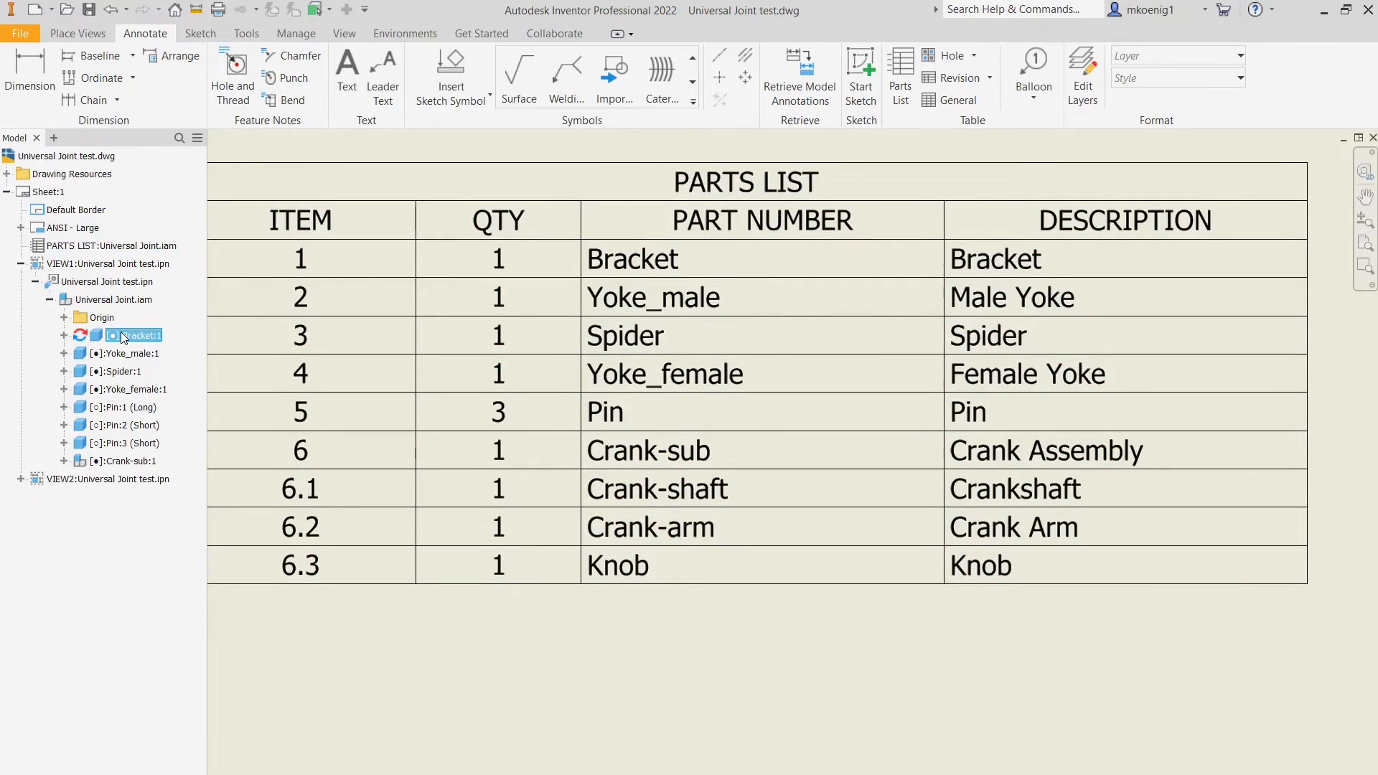
# Step: Review the parts list rows alongside the exploded and assembled views on the sheet
pyautogui.scroll(-2, 995, 453)
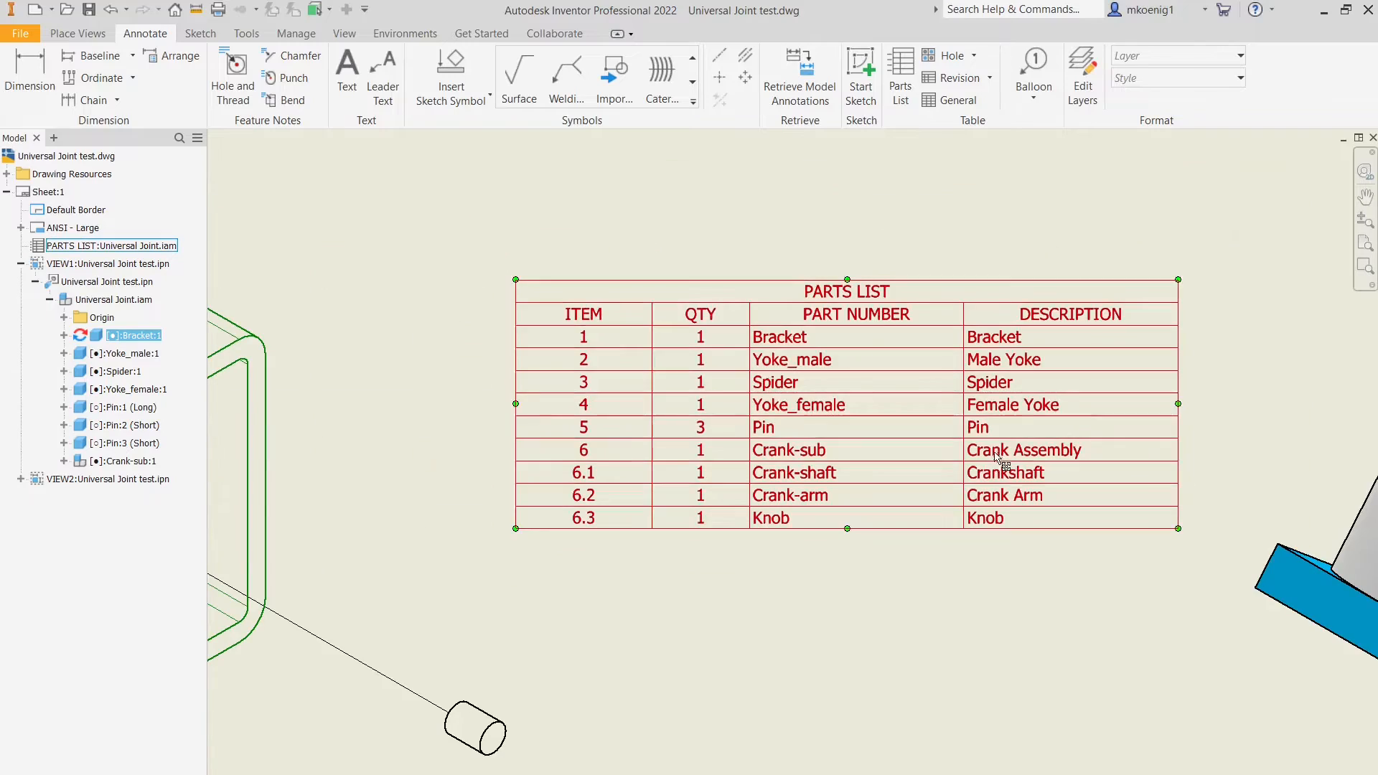
pyautogui.scroll(2, 764, 444)
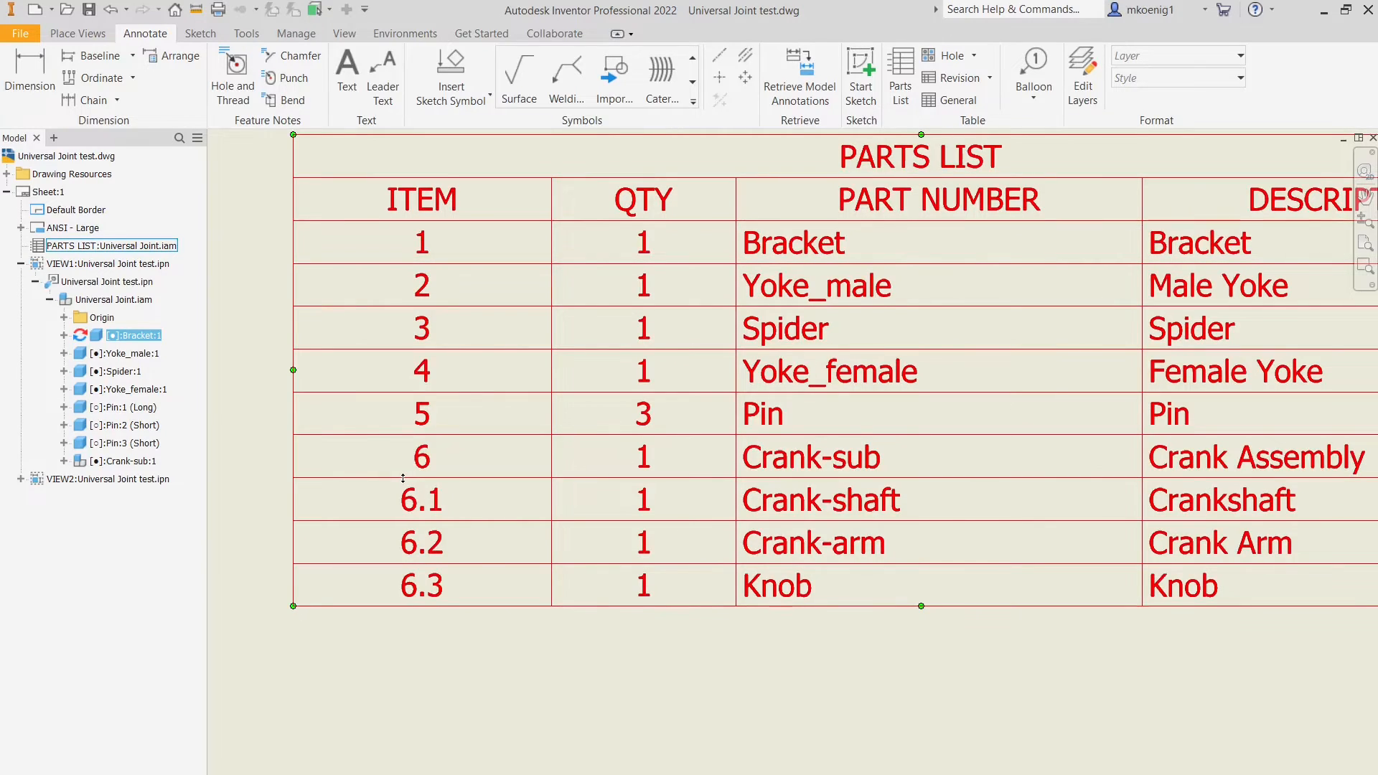
pyautogui.scroll(-3, 420, 558)
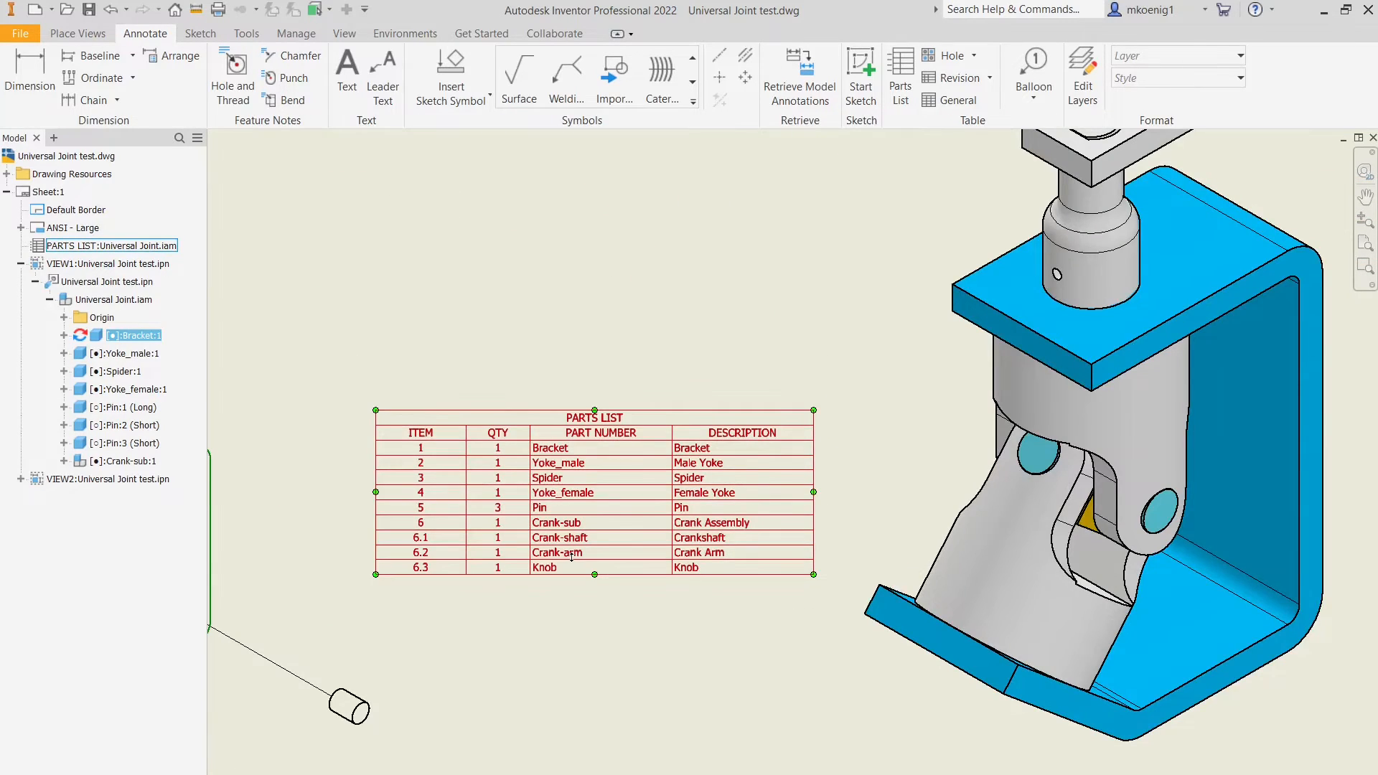
pyautogui.scroll(-3, 574, 558)
pyautogui.scroll(2, 760, 475)
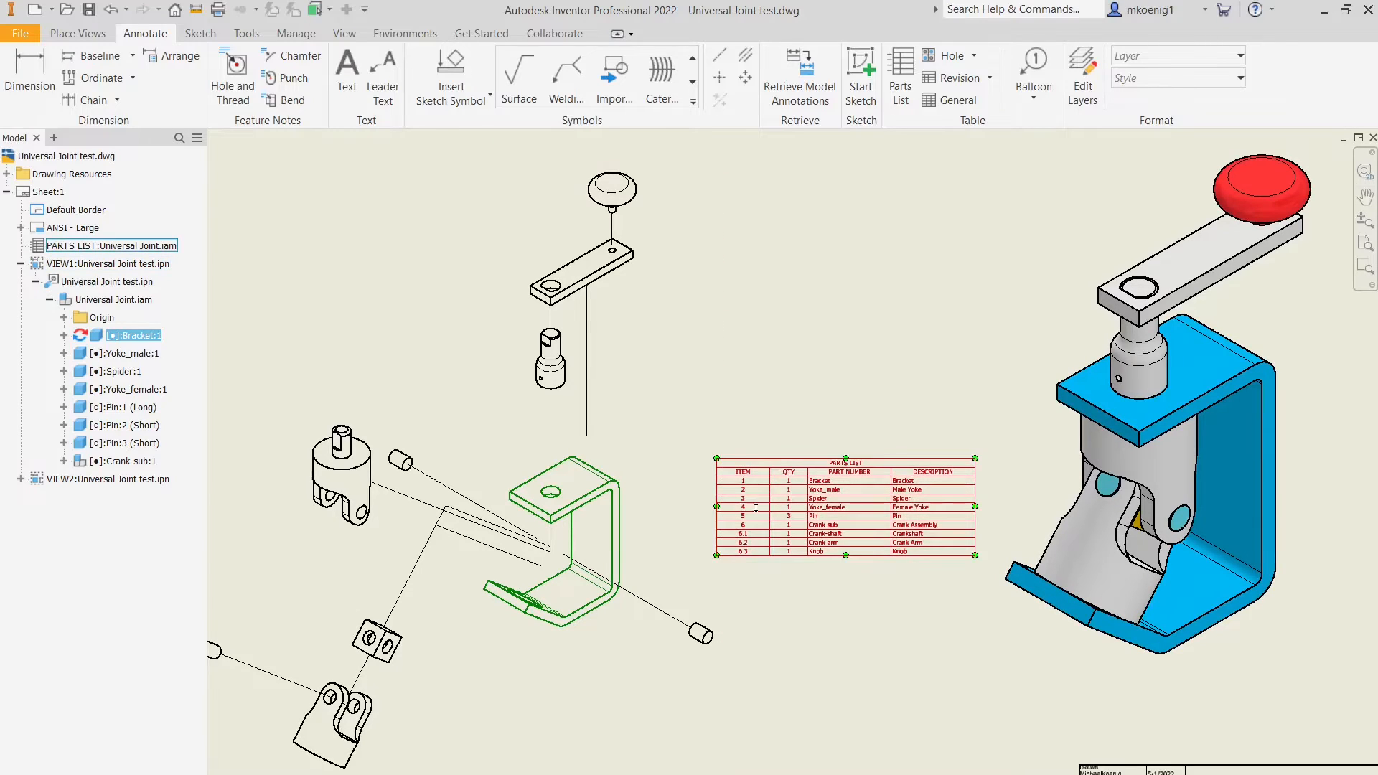
pyautogui.scroll(2, 746, 474)
pyautogui.scroll(-4, 718, 594)
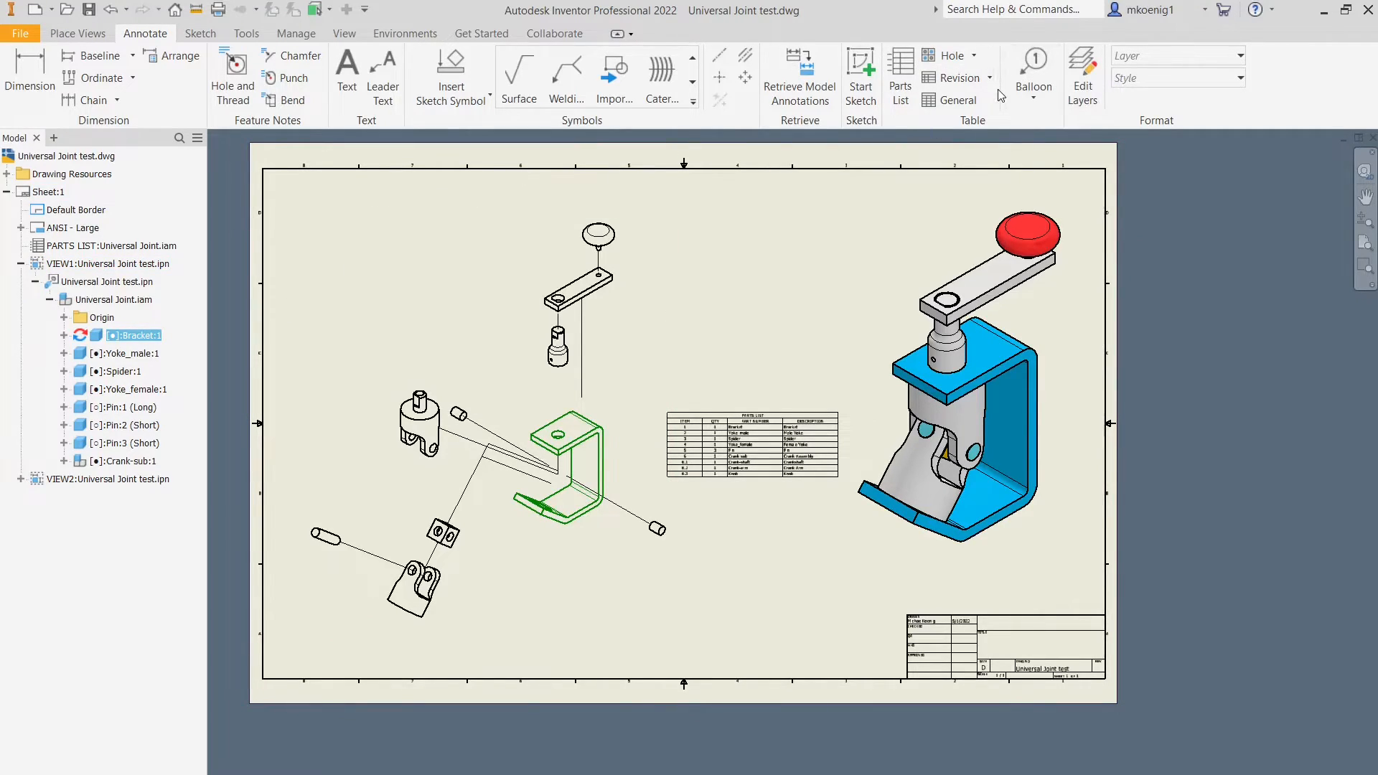
# Step: Attach an item balloon to the knob in the exploded view, placing it above and beyond the knob
pyautogui.click(1033, 71)
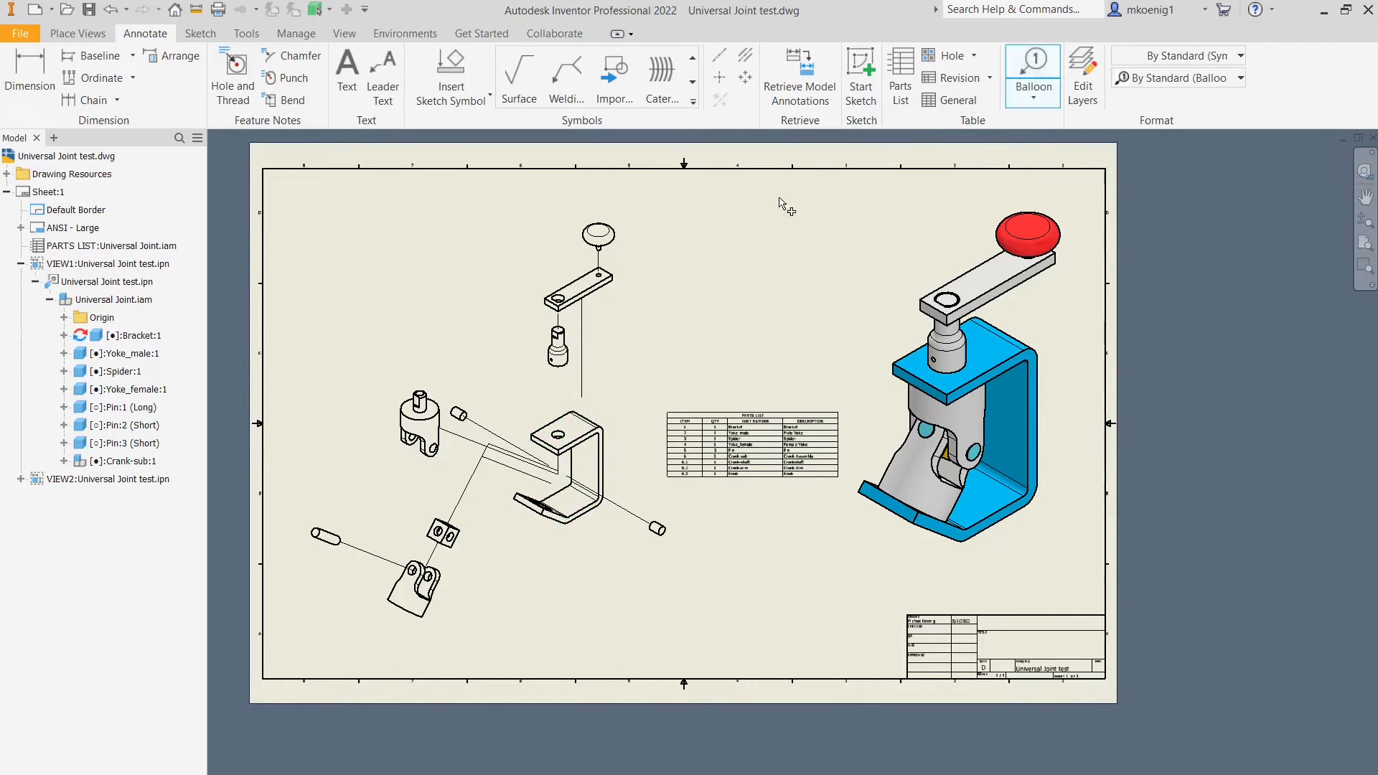
pyautogui.scroll(5, 603, 246)
pyautogui.click(630, 197)
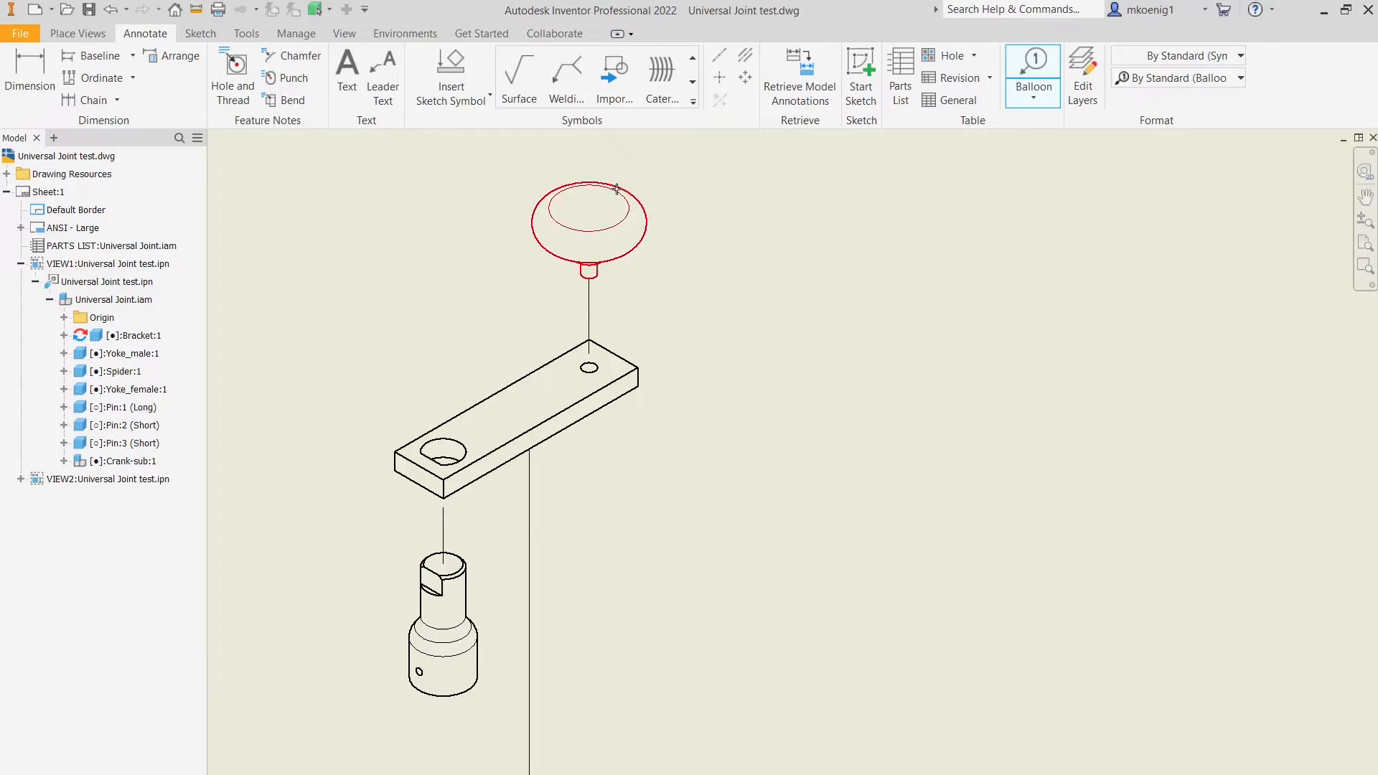
pyautogui.scroll(-5, 629, 196)
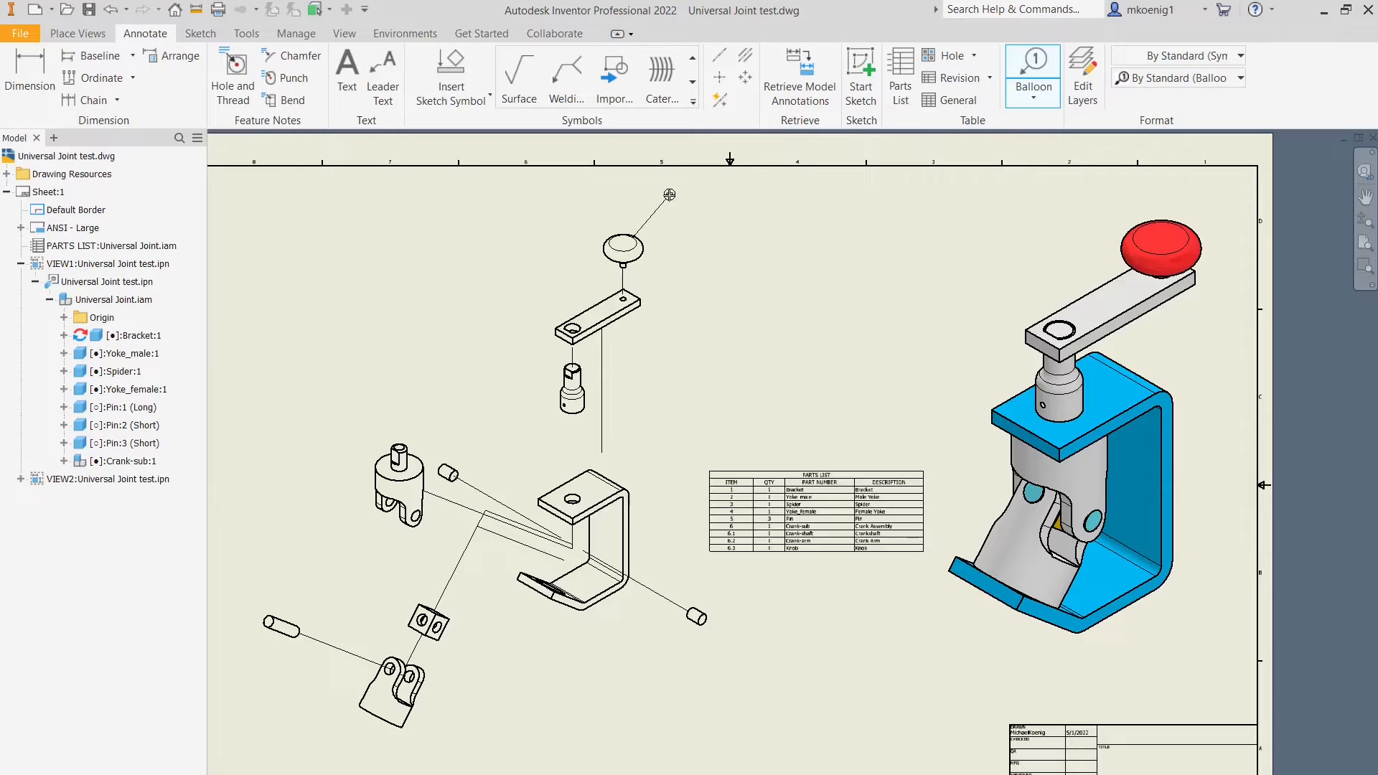
pyautogui.click(673, 194)
pyautogui.rightClick(673, 194)
pyautogui.click(755, 193)
# Step: Add item balloons for the crank arm and the crank shaft in the exploded view, on opposite sides of the crank parts
pyautogui.click(635, 317)
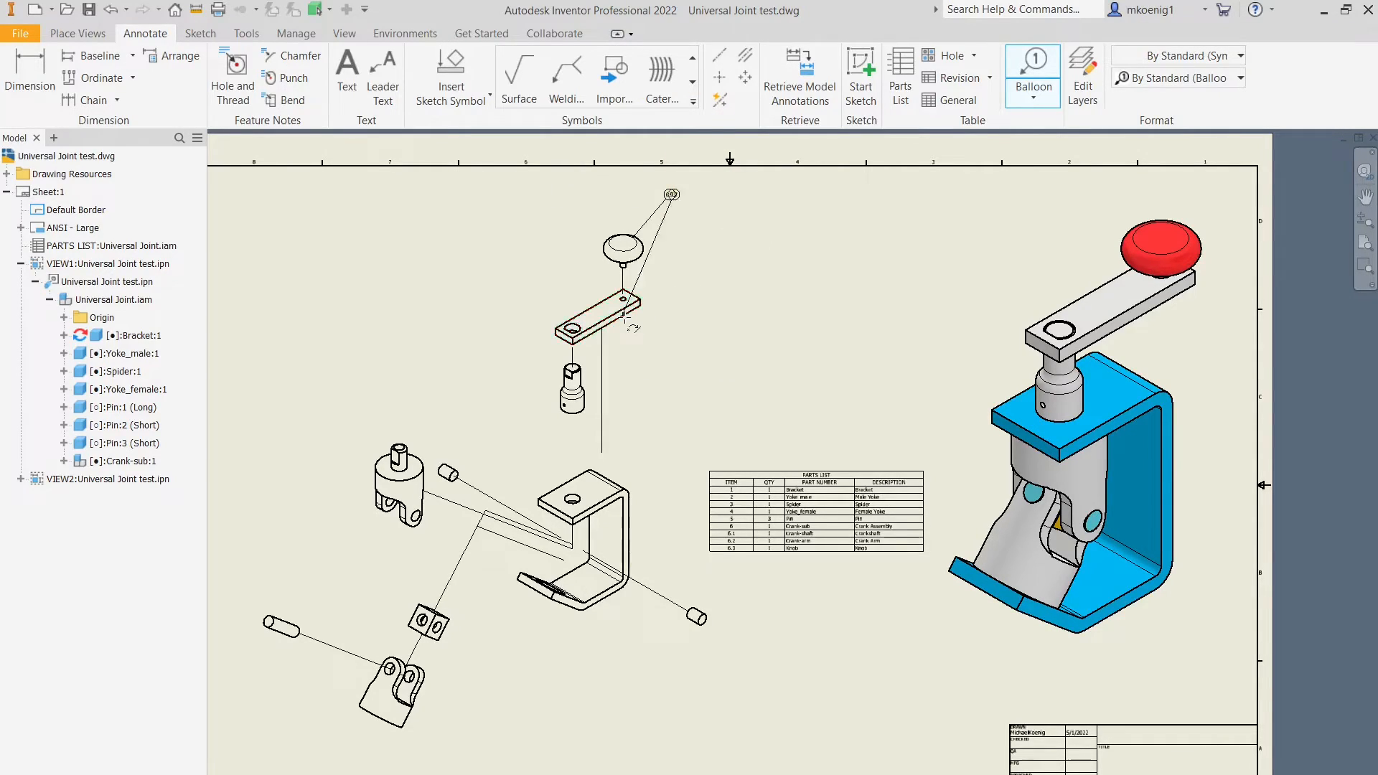
pyautogui.rightClick(694, 323)
pyautogui.click(759, 321)
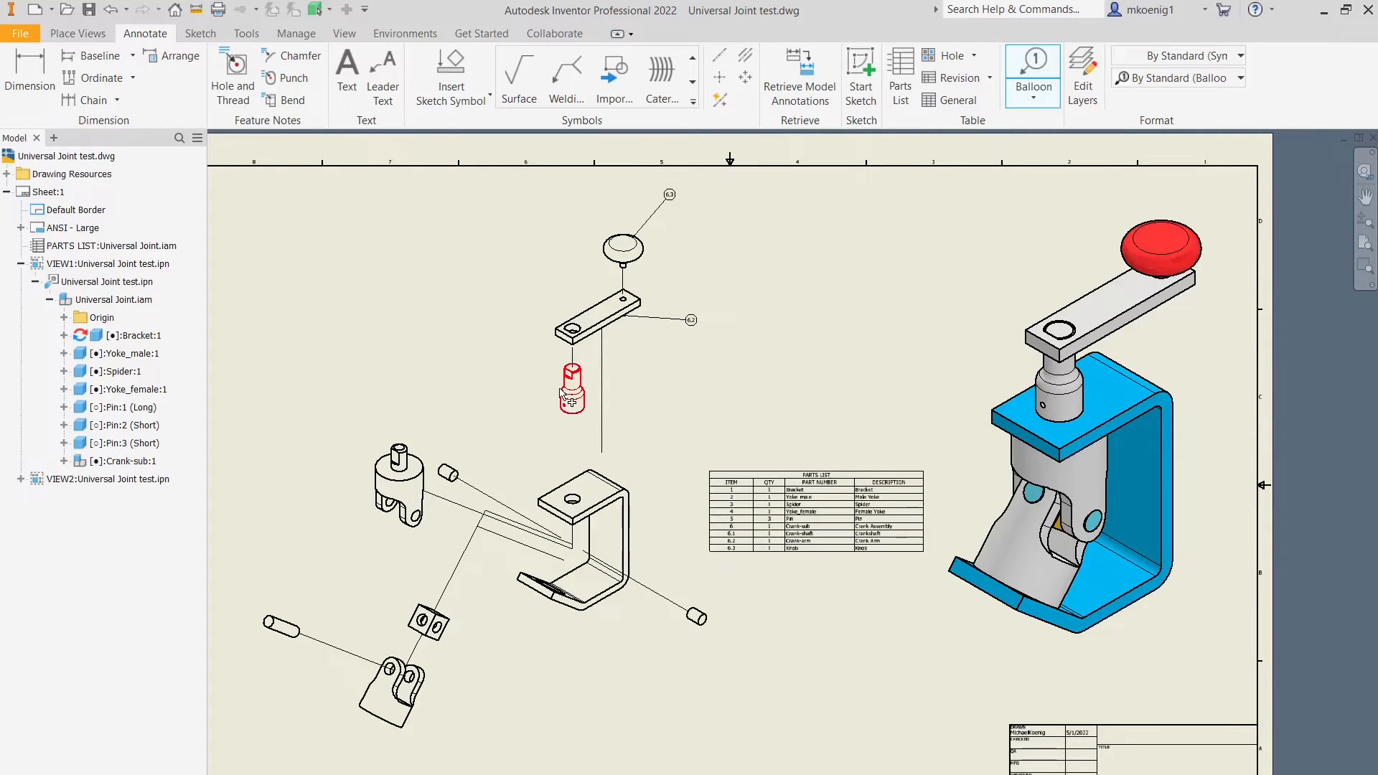
pyautogui.click(562, 384)
pyautogui.rightClick(473, 338)
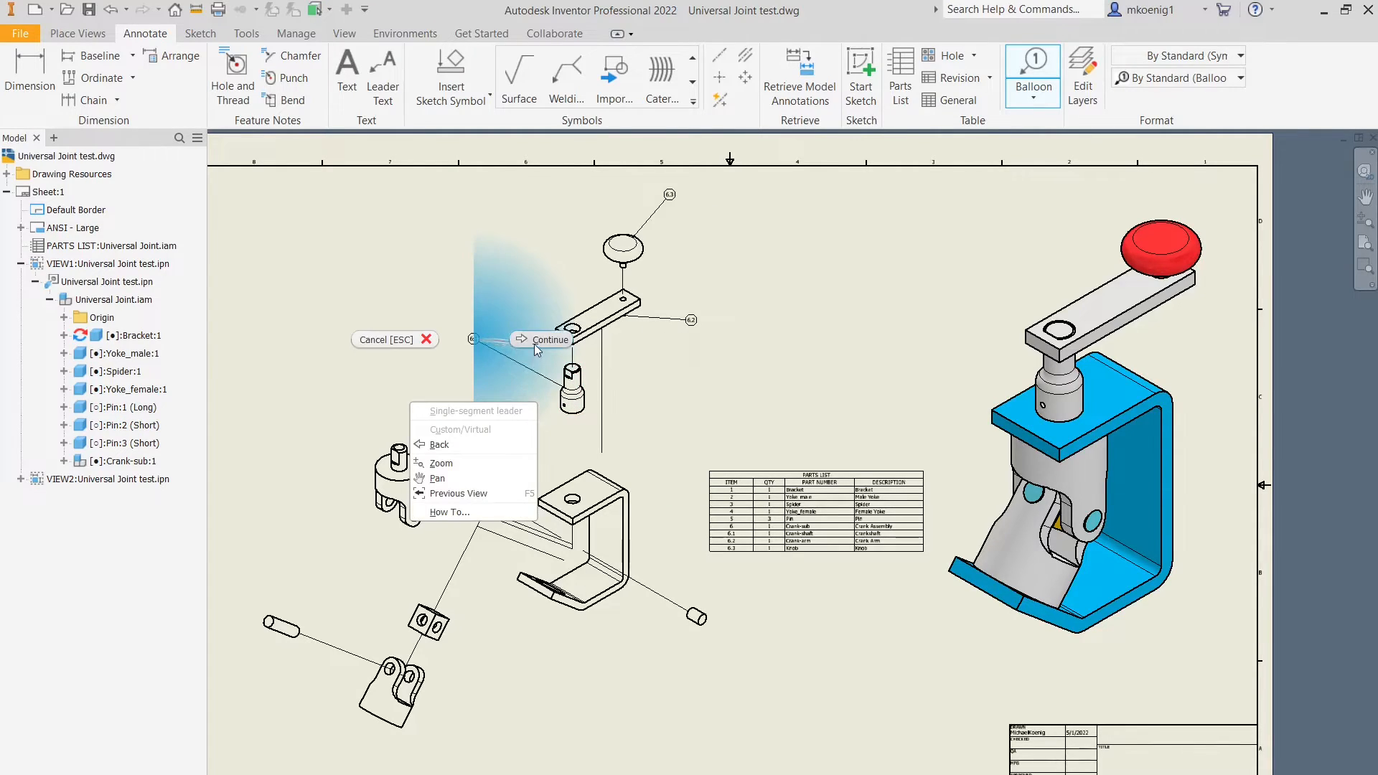
pyautogui.click(539, 341)
# Step: Add item balloons for the bracket and the short pin beside its lower end in the exploded view
pyautogui.click(625, 510)
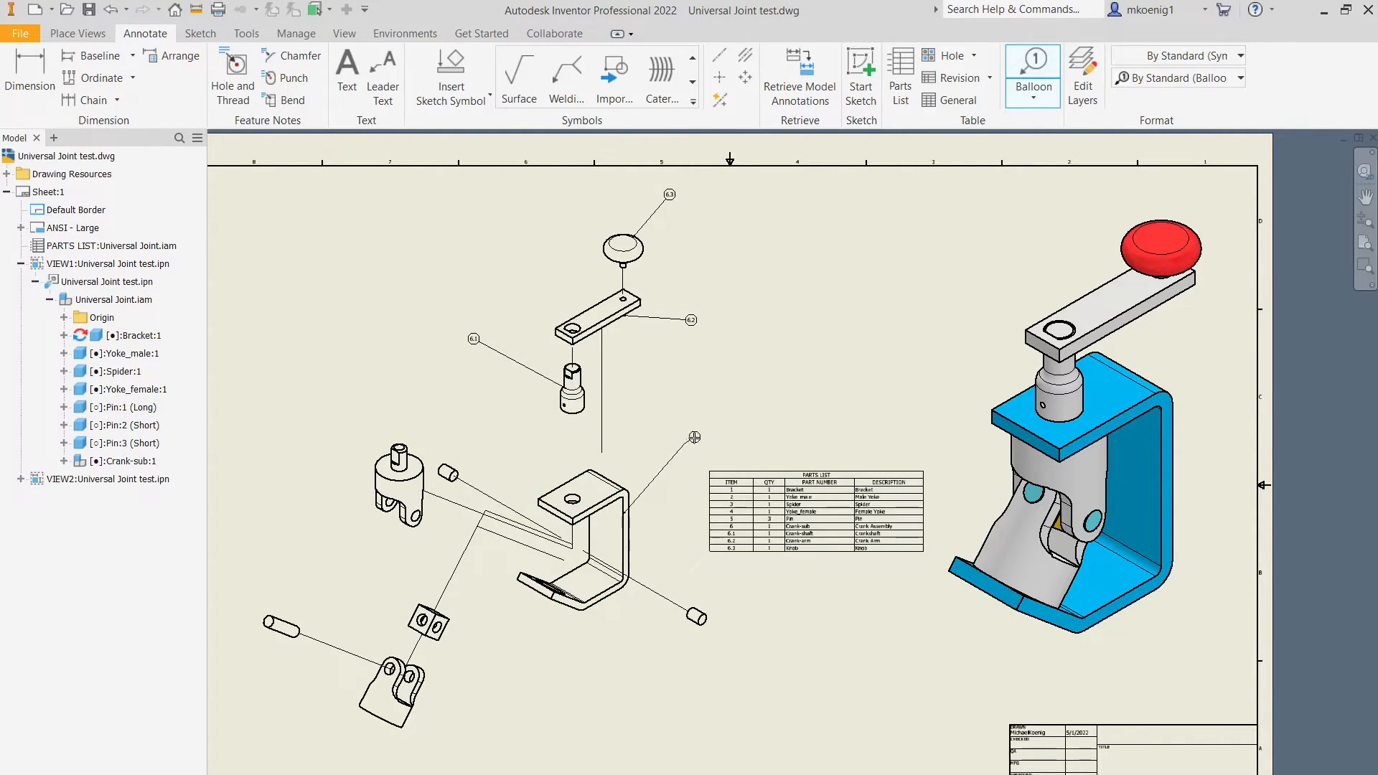
pyautogui.rightClick(694, 437)
pyautogui.click(749, 441)
pyautogui.rightClick(753, 589)
pyautogui.click(809, 592)
# Step: Attach an item balloon to the male yoke in the exploded view, placing it above and outside the part
pyautogui.click(384, 452)
pyautogui.rightClick(322, 408)
pyautogui.click(367, 413)
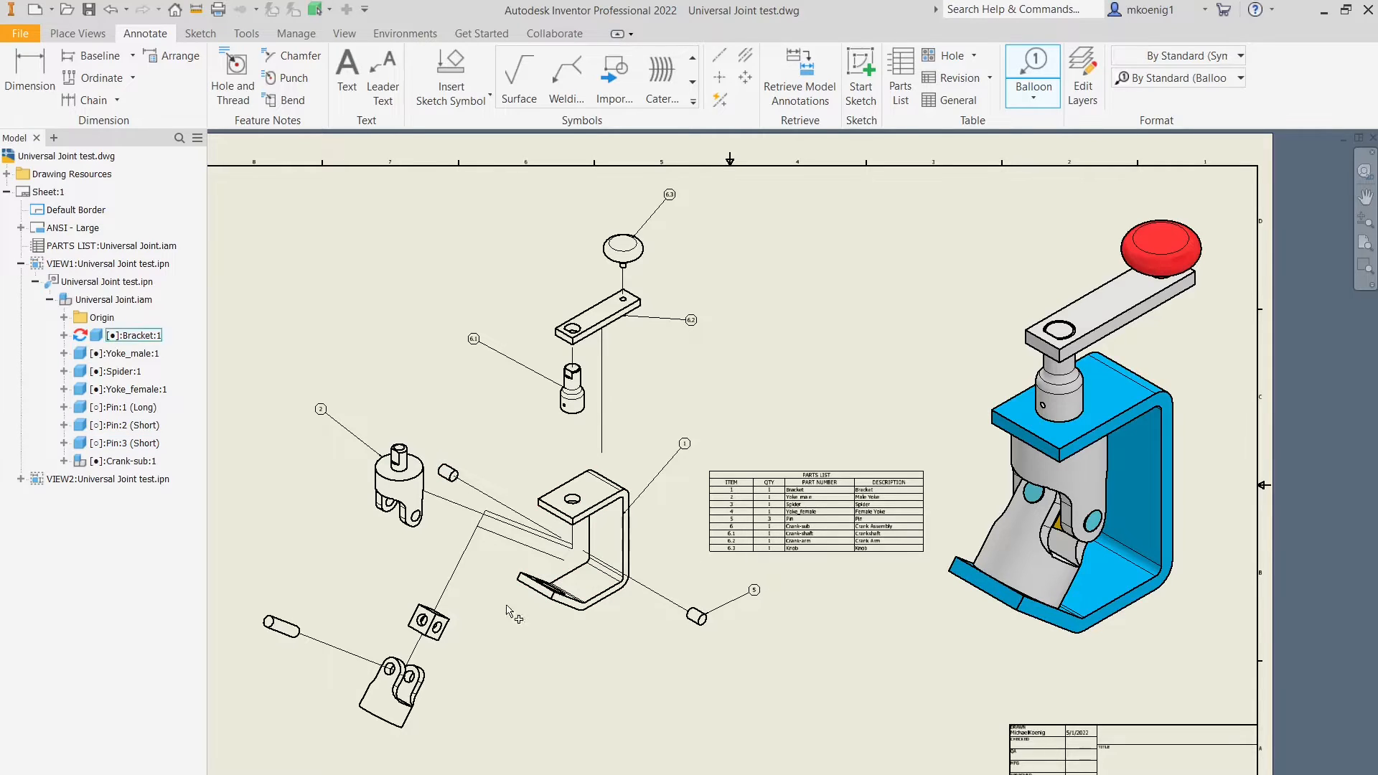
pyautogui.moveTo(505, 562); pyautogui.dragTo(627, 371, button='middle')
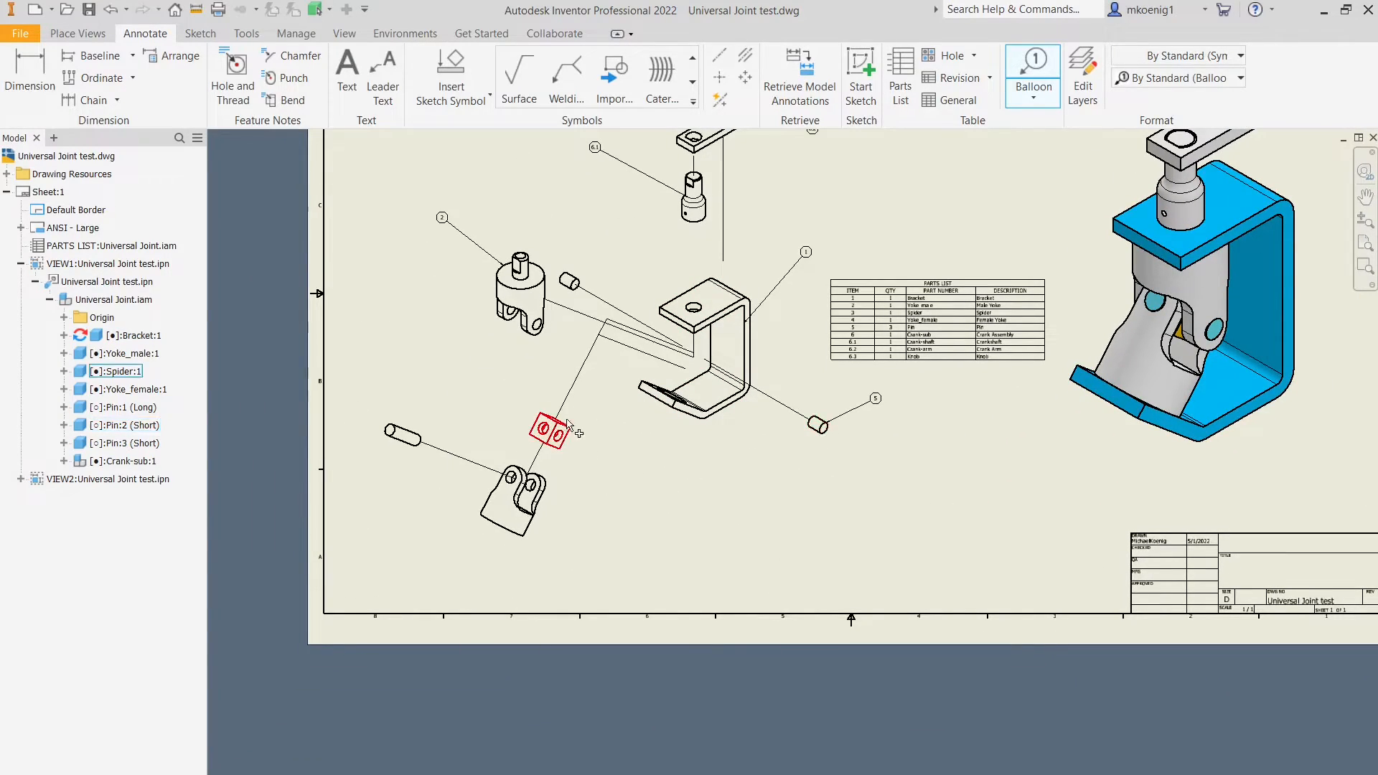
# Step: Add item balloons for the long pin and the spider in the exploded view, each placed above its part
pyautogui.moveTo(452, 415); pyautogui.dragTo(479, 453, button='middle')
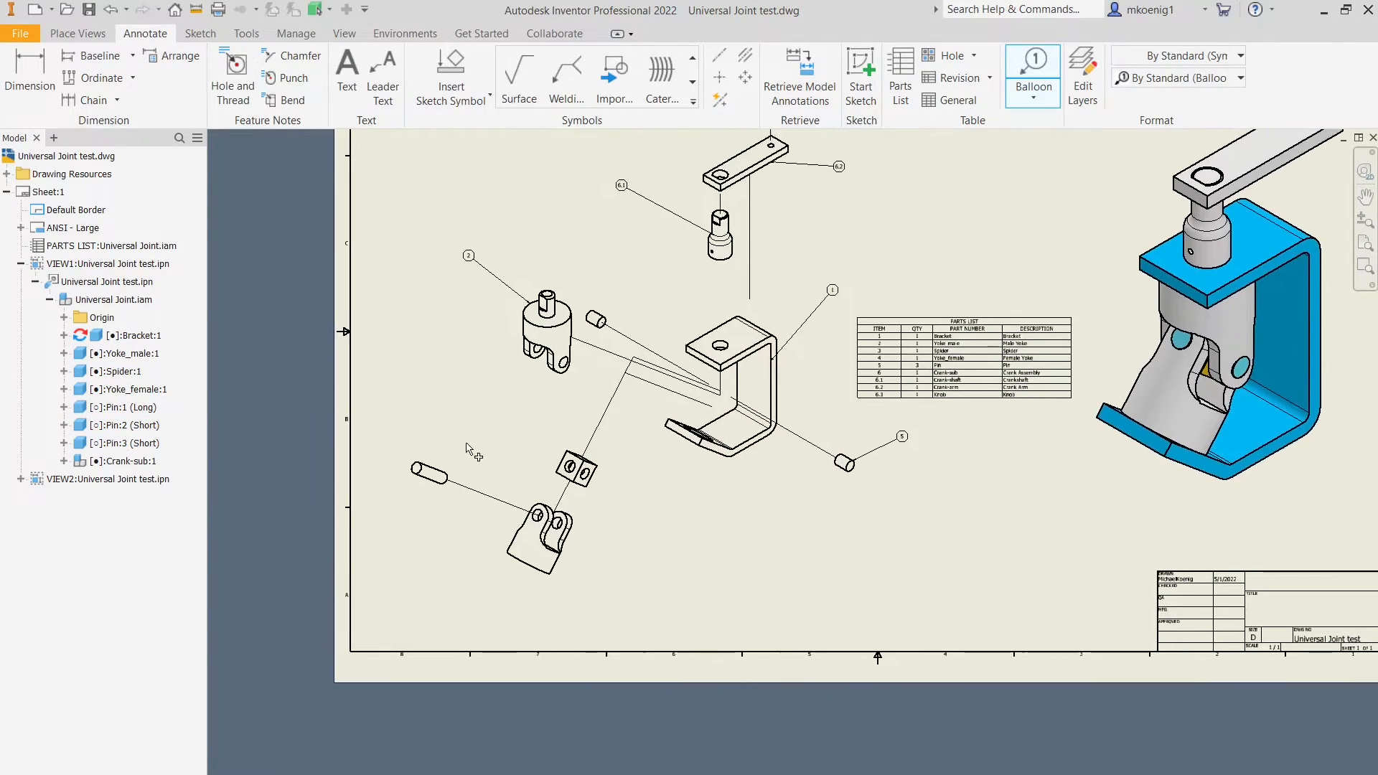
pyautogui.click(431, 468)
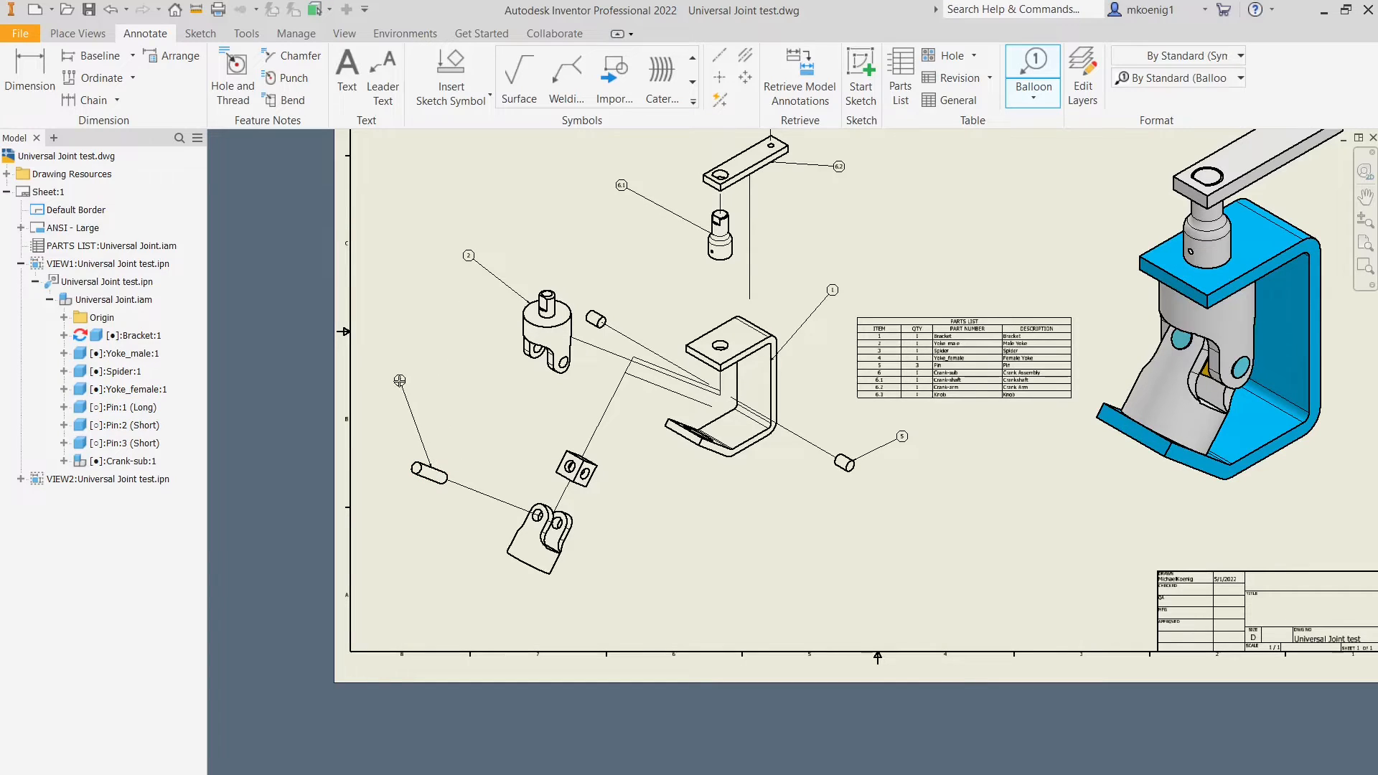
pyautogui.rightClick(423, 393)
pyautogui.click(484, 397)
pyautogui.scroll(3, 646, 533)
pyautogui.click(503, 384)
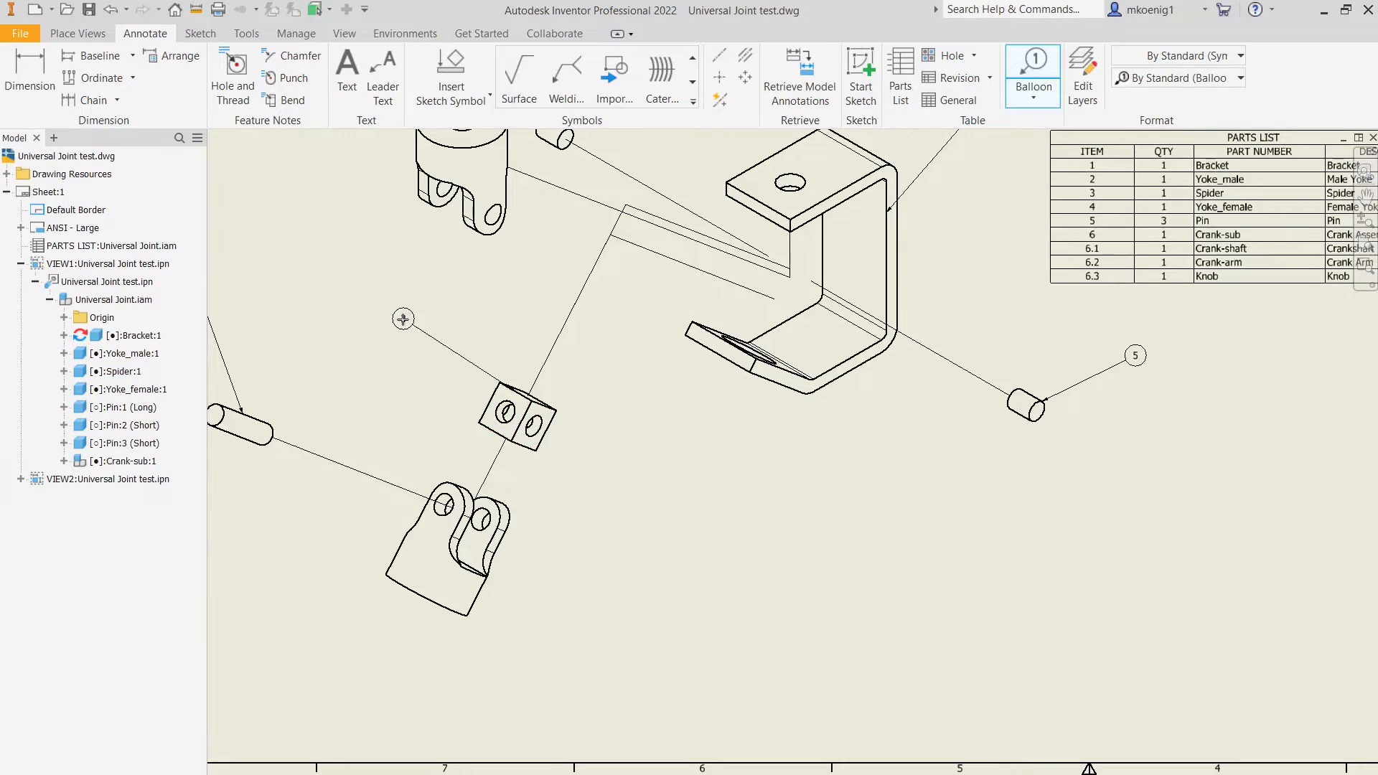
pyautogui.rightClick(384, 305)
pyautogui.click(441, 313)
# Step: Attach an item balloon to the female yoke in the exploded view, placing it below and beyond the part, and finish balloon placement
pyautogui.click(478, 596)
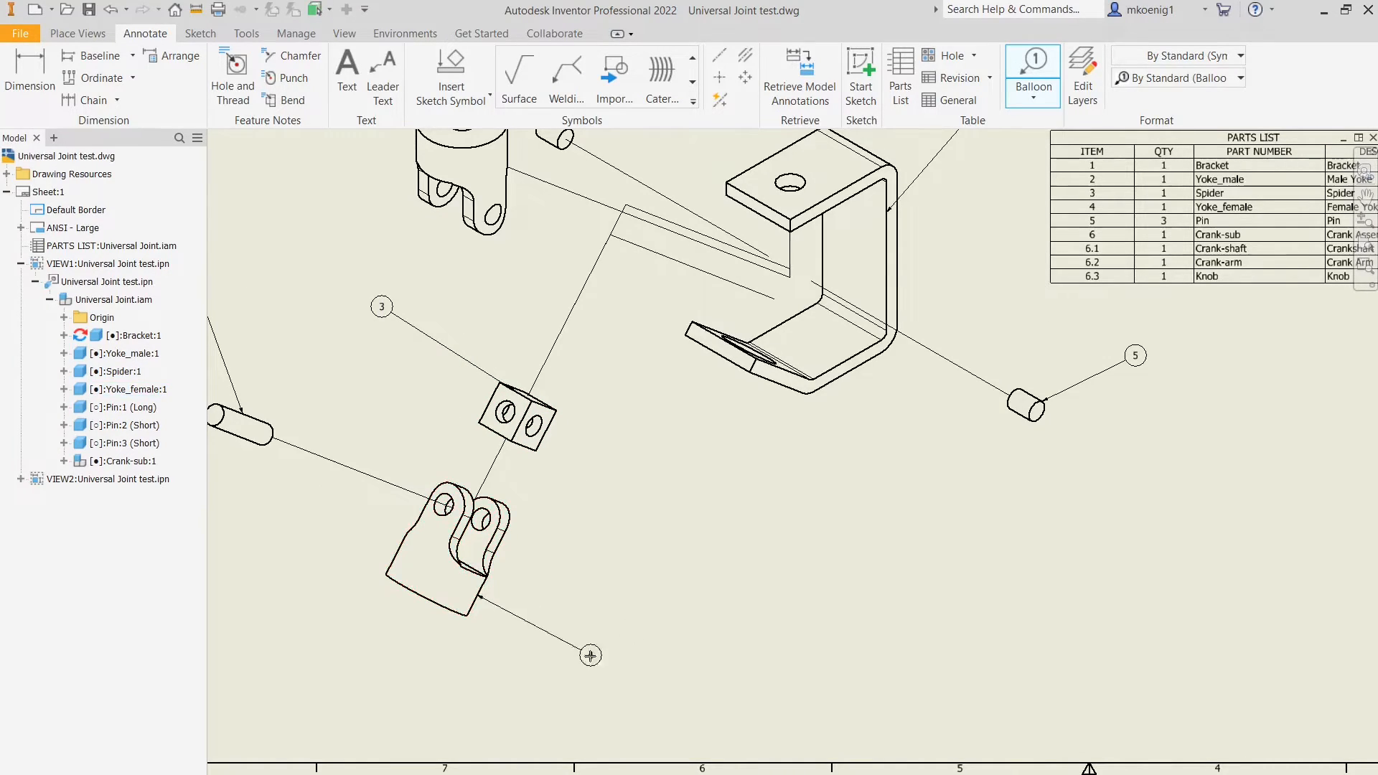
pyautogui.rightClick(663, 683)
pyautogui.click(729, 683)
pyautogui.press('Home')
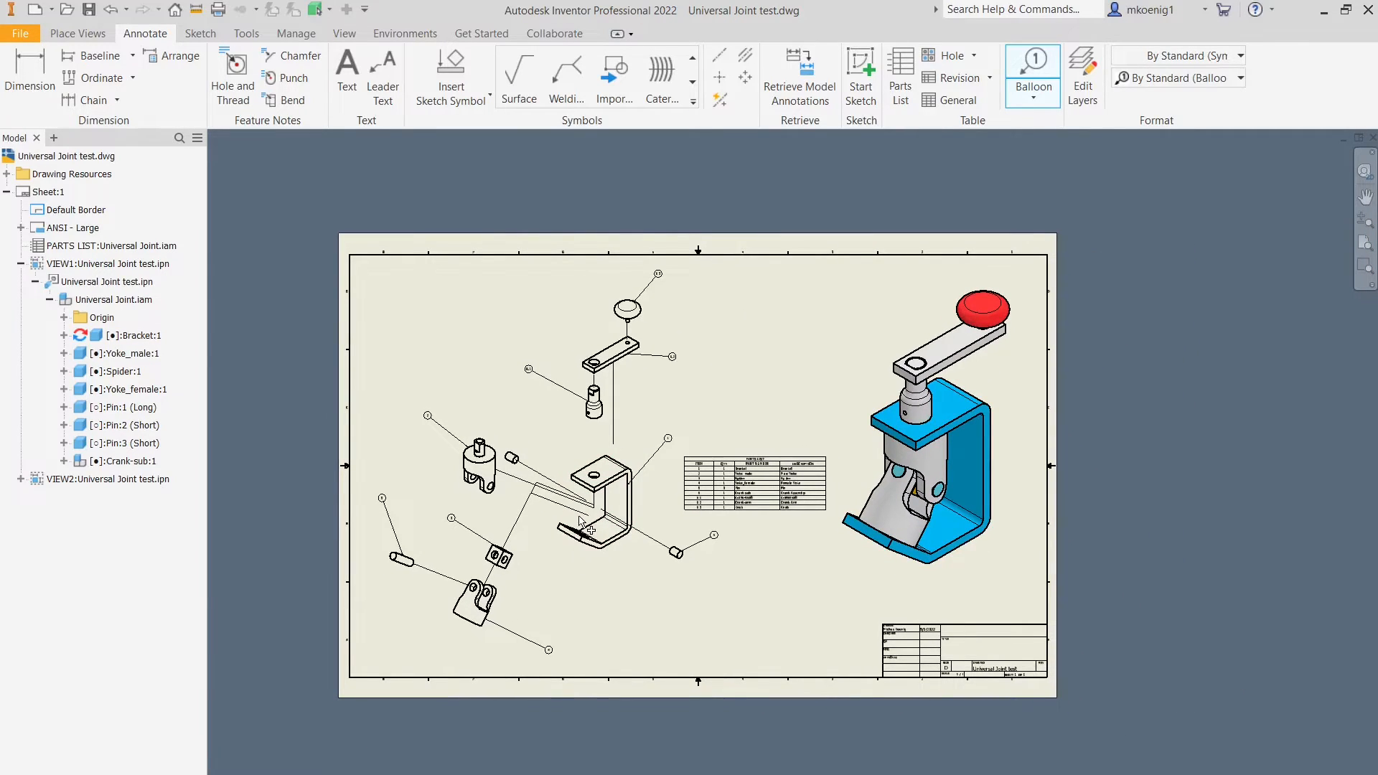
pyautogui.scroll(-3, 580, 522)
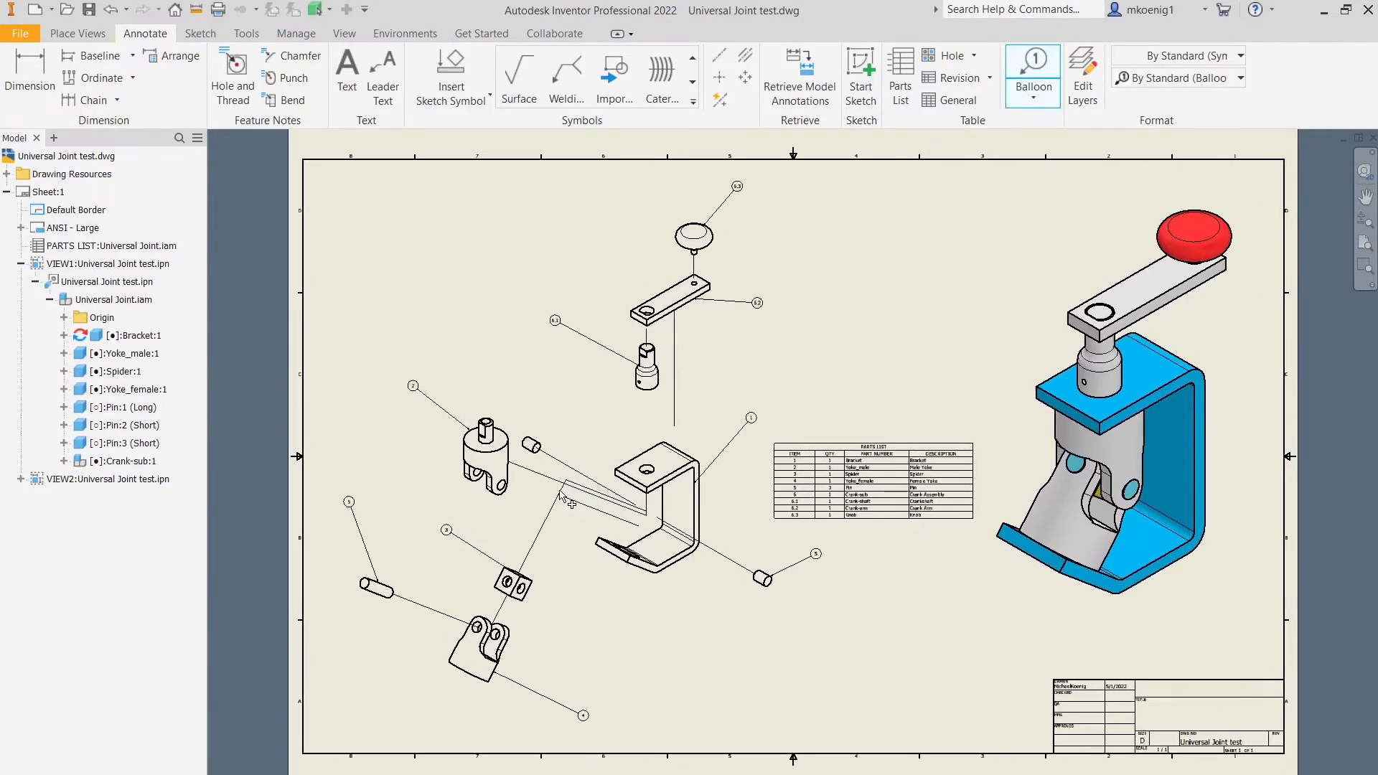
pyautogui.rightClick(490, 347)
pyautogui.click(409, 330)
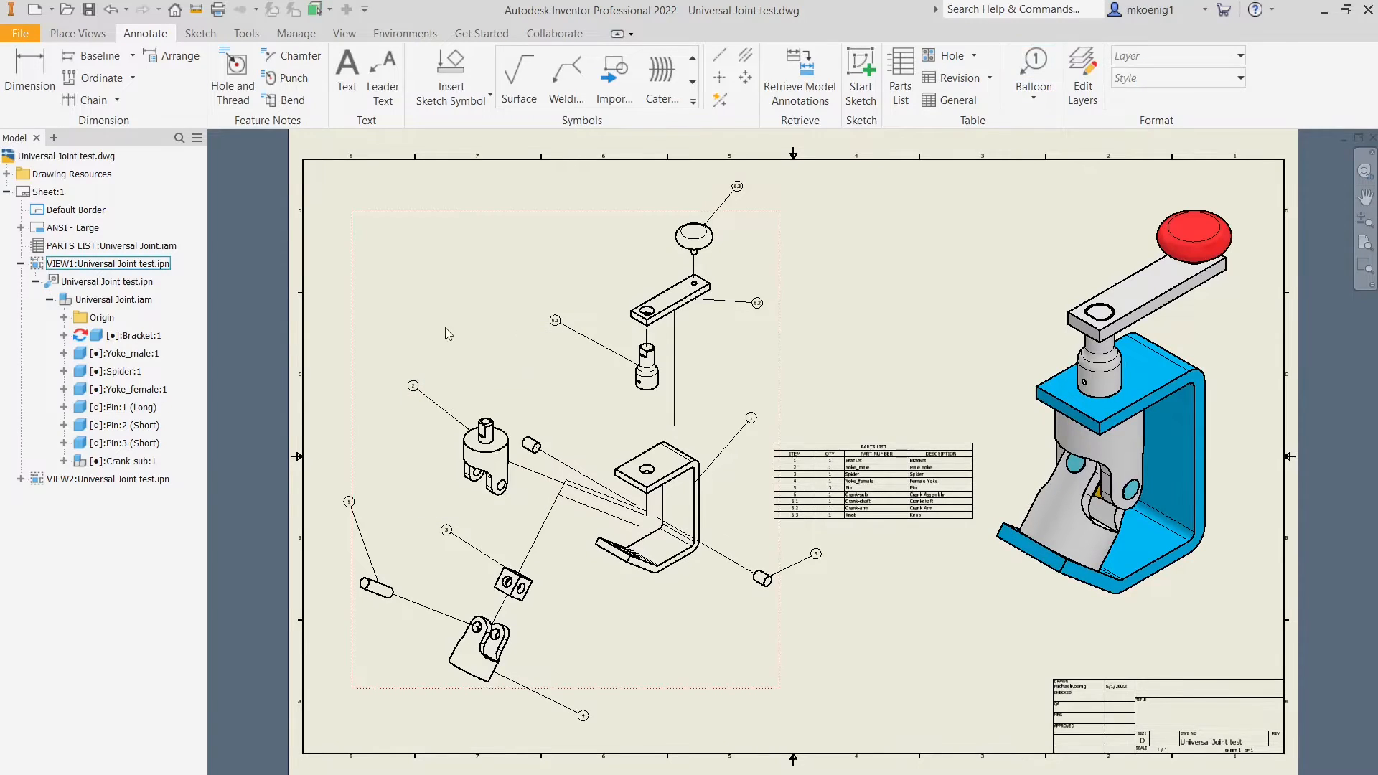
# Step: Move the knob's balloon to the opposite side of the knob and reattach its leader to the nearest edge
pyautogui.scroll(-3, 775, 219)
pyautogui.scroll(2, 769, 227)
pyautogui.moveTo(756, 240); pyautogui.dragTo(813, 338, button='middle')
pyautogui.scroll(-3, 807, 316)
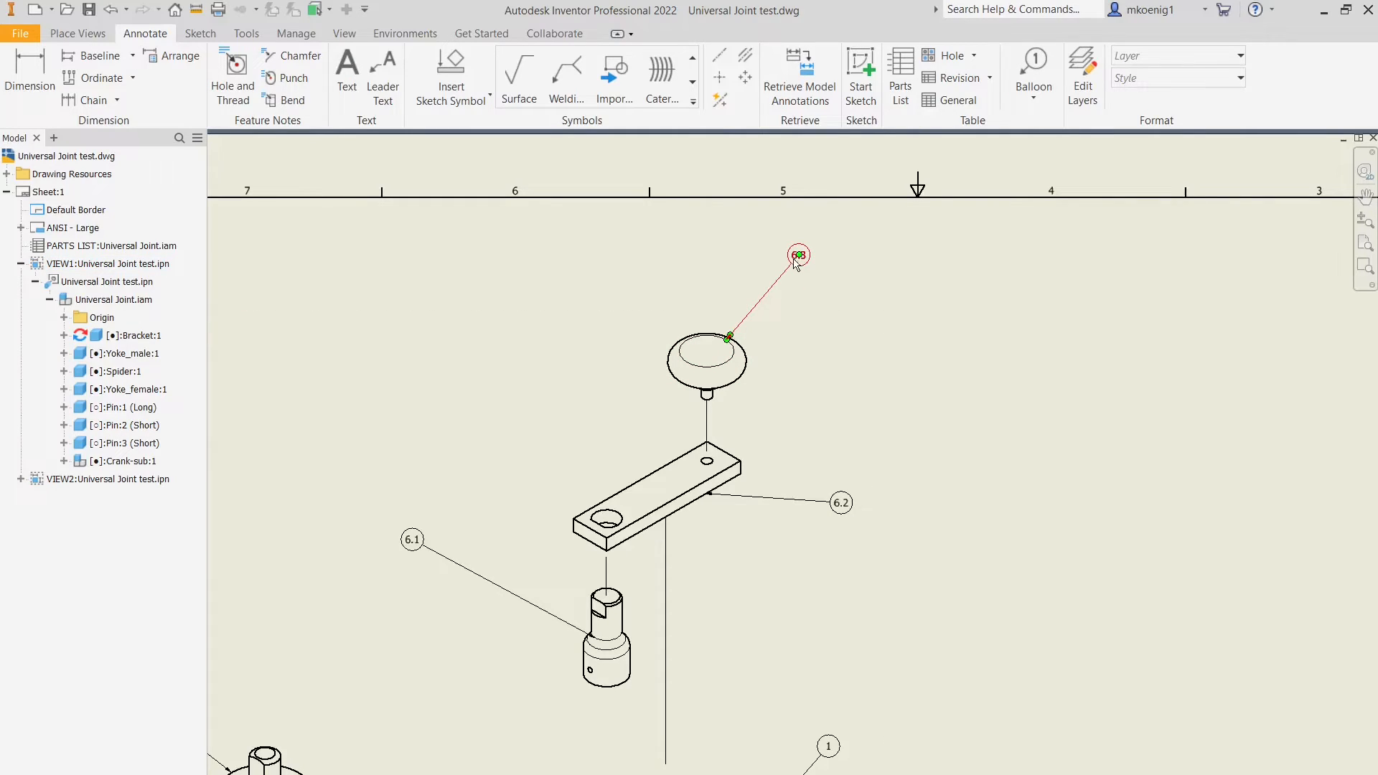
pyautogui.moveTo(795, 264); pyautogui.dragTo(488, 264)
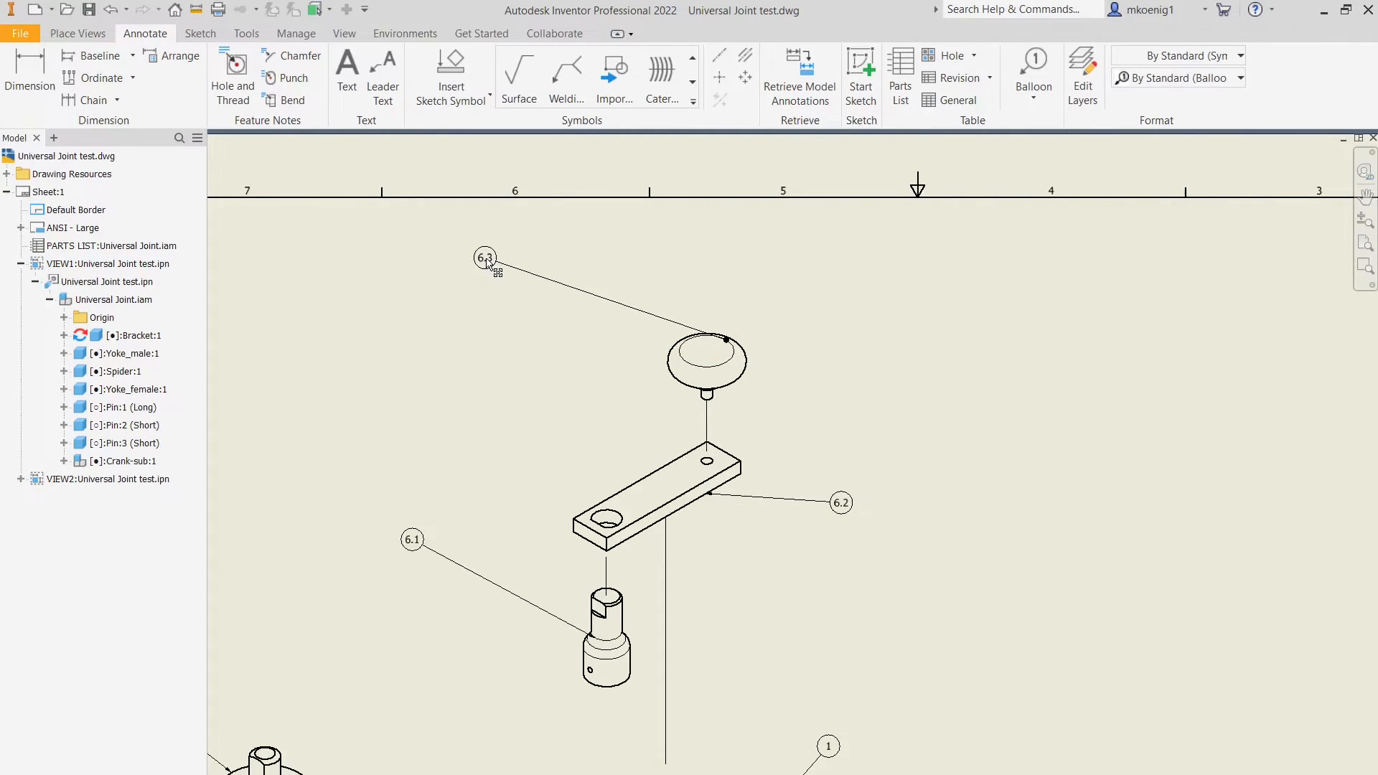
pyautogui.moveTo(729, 348); pyautogui.dragTo(675, 357)
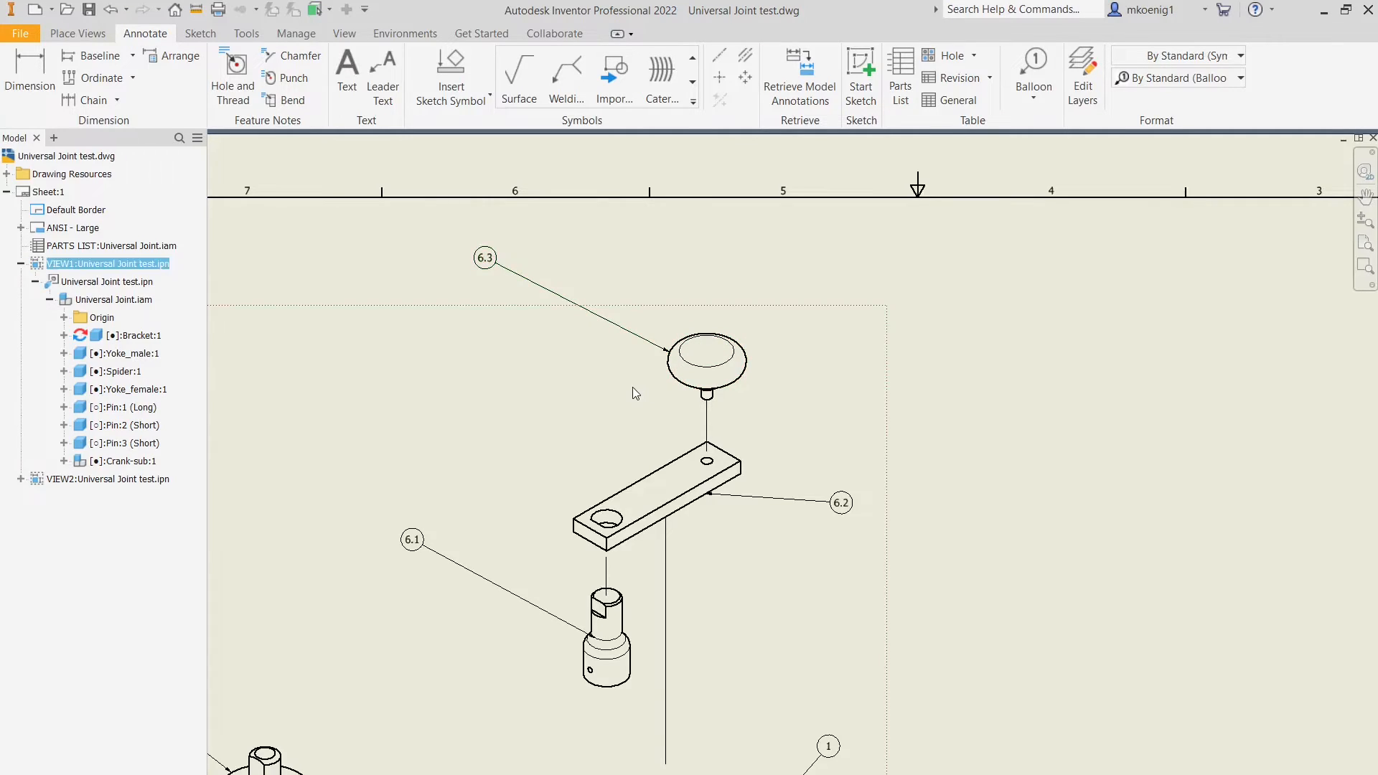
# Step: Move the crank arm's balloon directly beneath the knob's balloon and attach its leader to the arm's upper long edge
pyautogui.moveTo(844, 504); pyautogui.dragTo(487, 376)
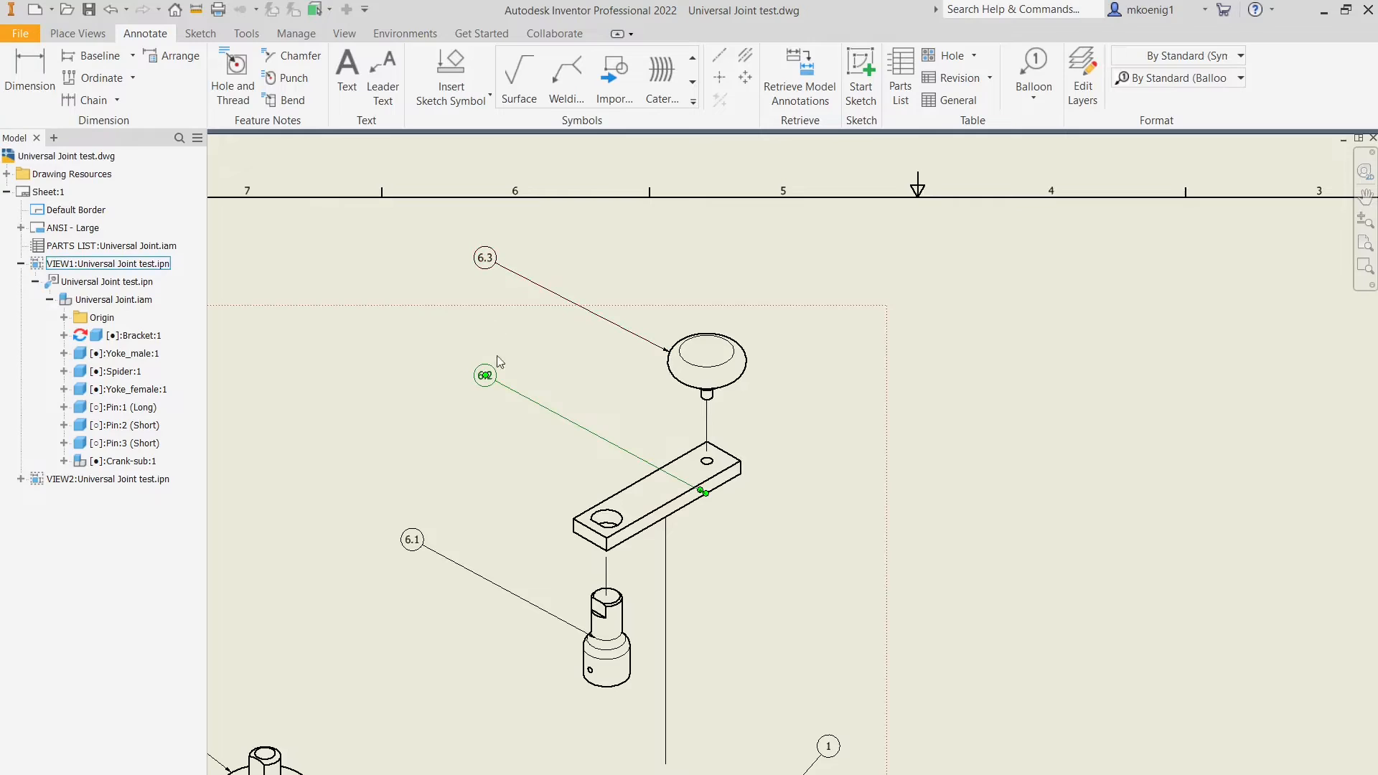
pyautogui.moveTo(709, 500); pyautogui.dragTo(619, 451)
pyautogui.click(526, 458)
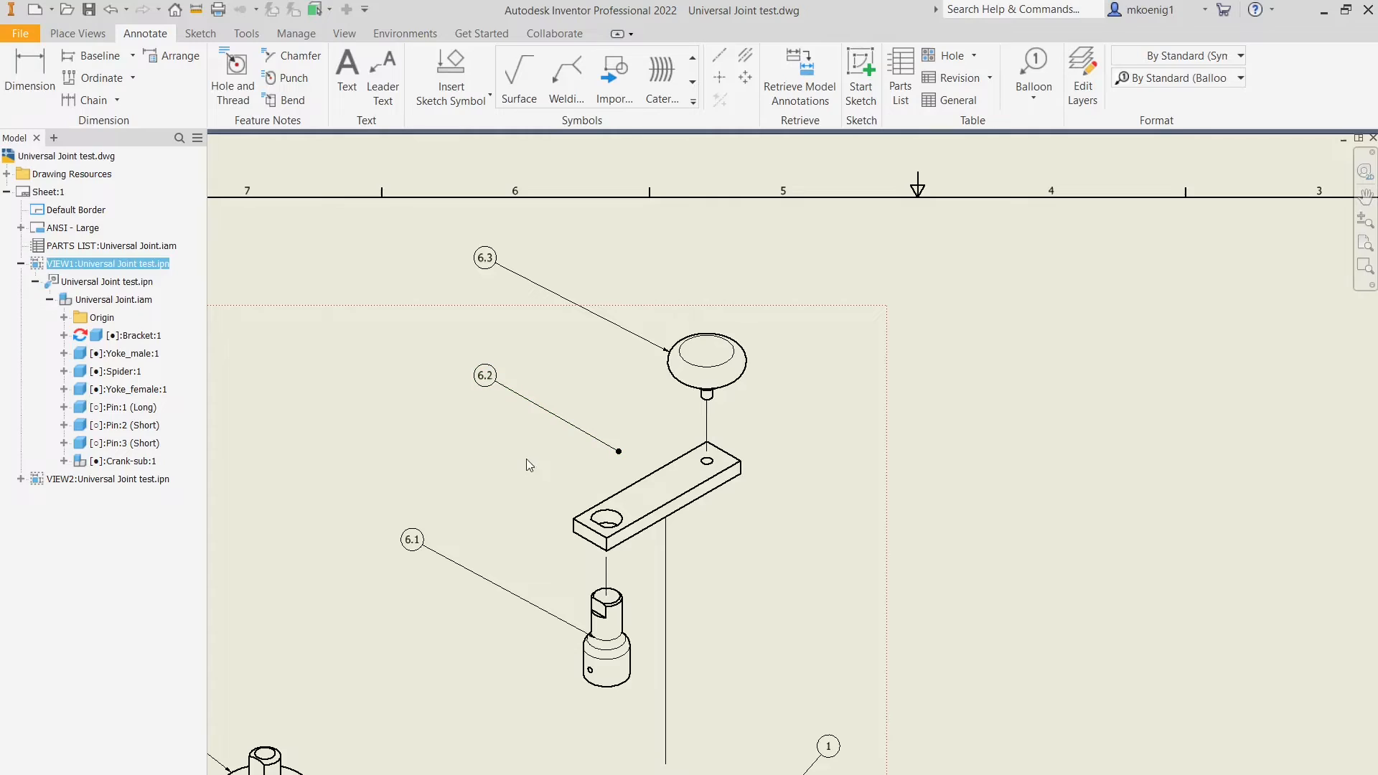
pyautogui.click(618, 452)
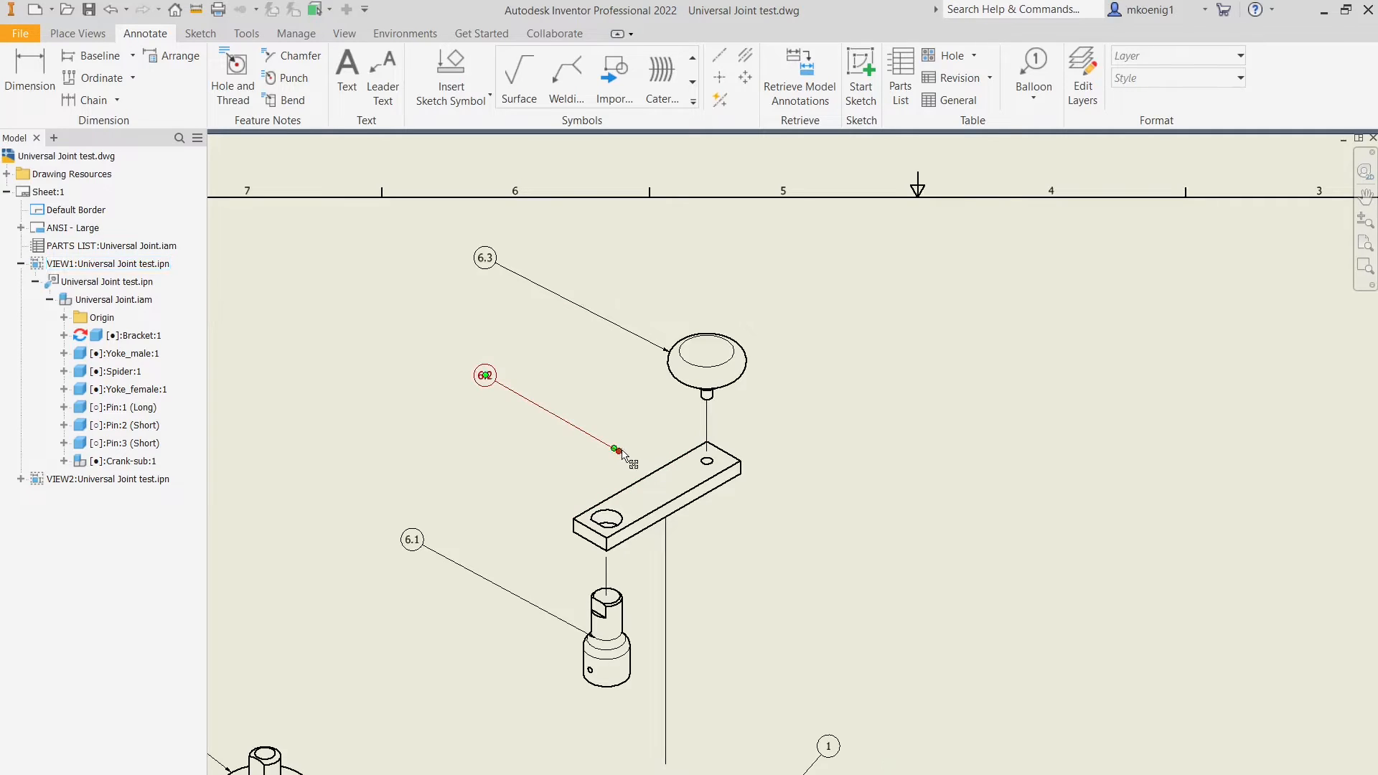
pyautogui.moveTo(616, 450); pyautogui.dragTo(651, 471)
pyautogui.scroll(4, 646, 474)
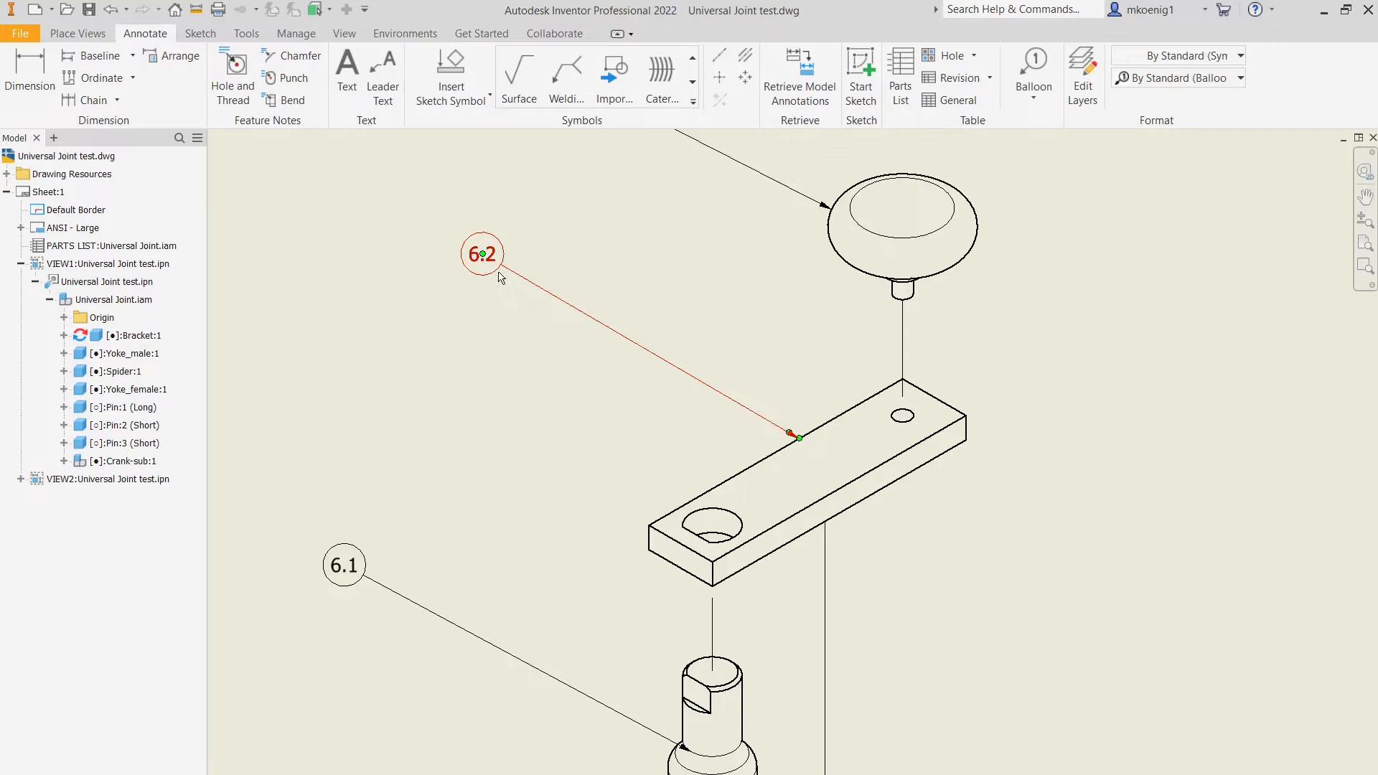
pyautogui.click(497, 273)
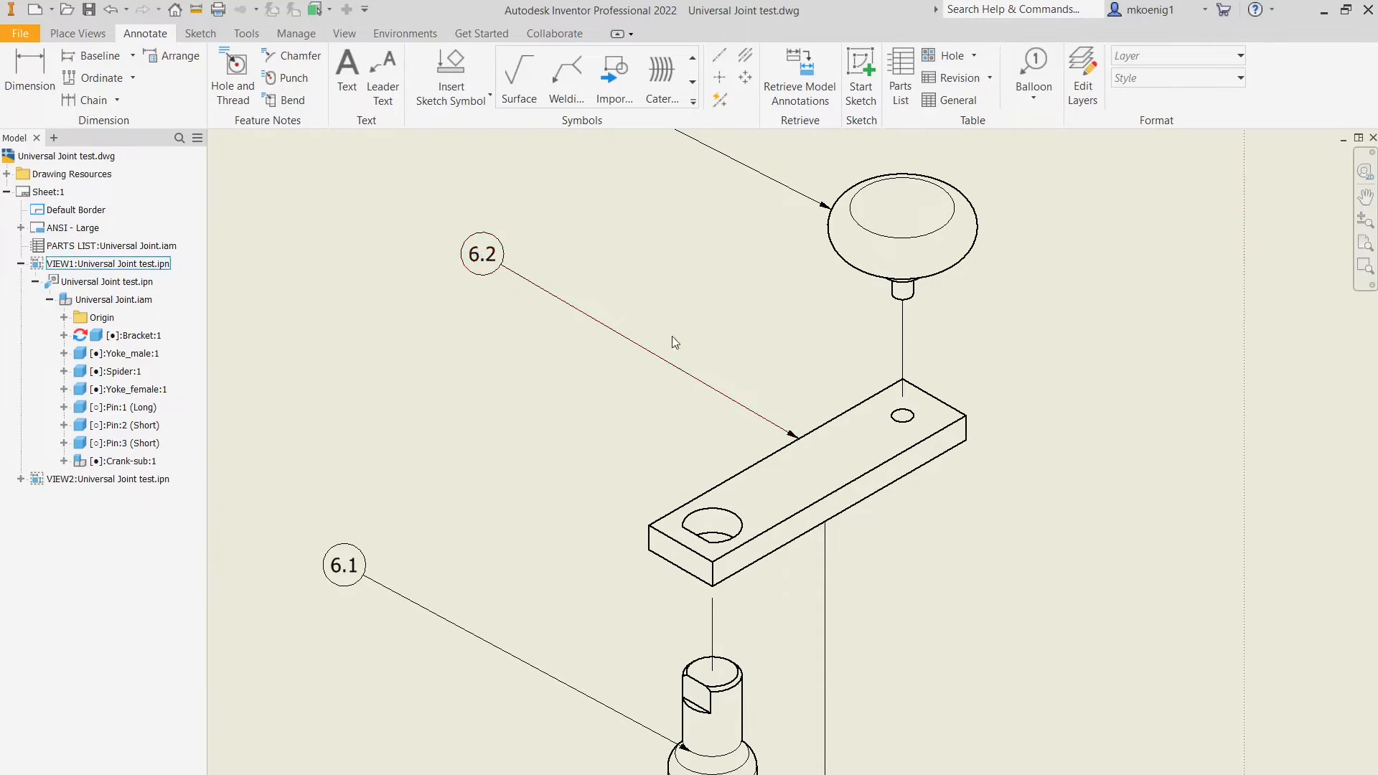
# Step: Try ending the crank arm balloon's leader on the arm's top face instead of its edge
pyautogui.scroll(2, 807, 436)
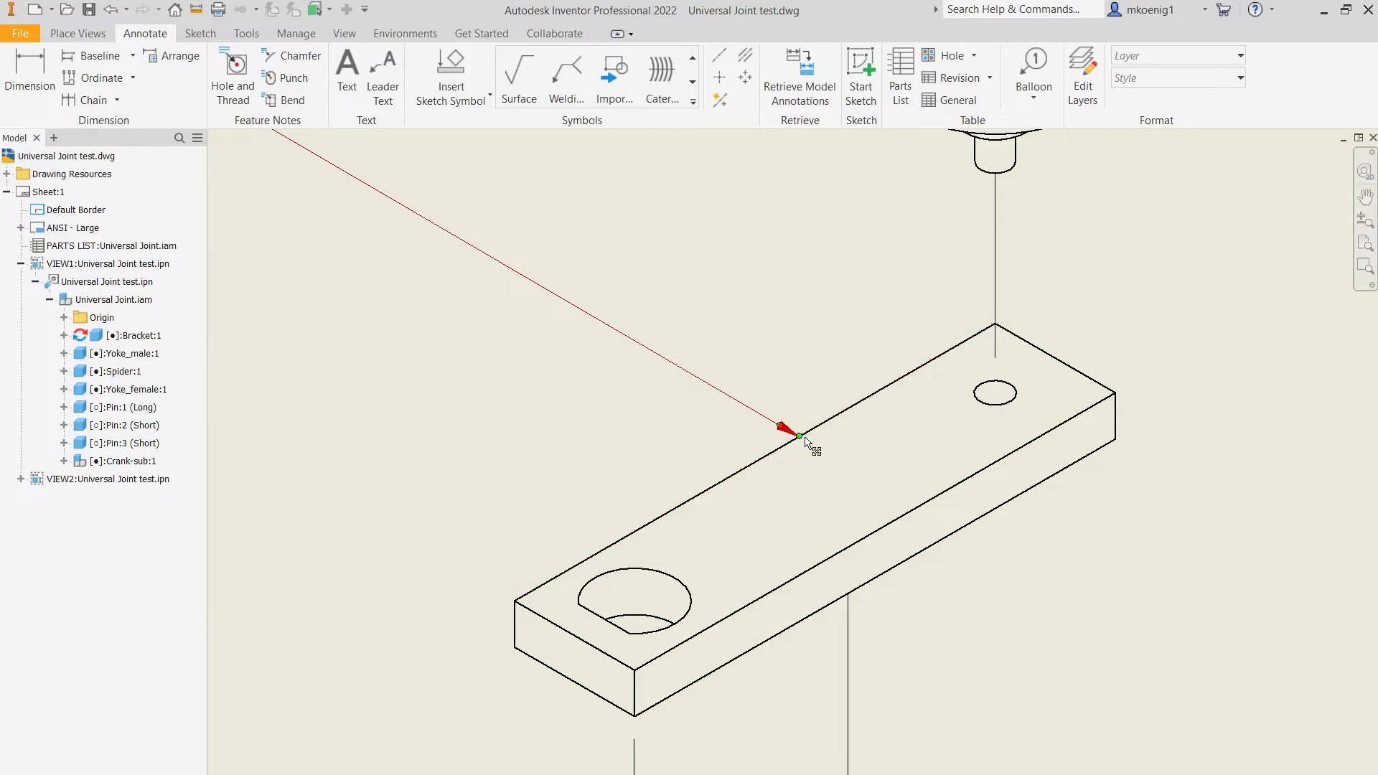
pyautogui.moveTo(795, 439); pyautogui.dragTo(822, 472)
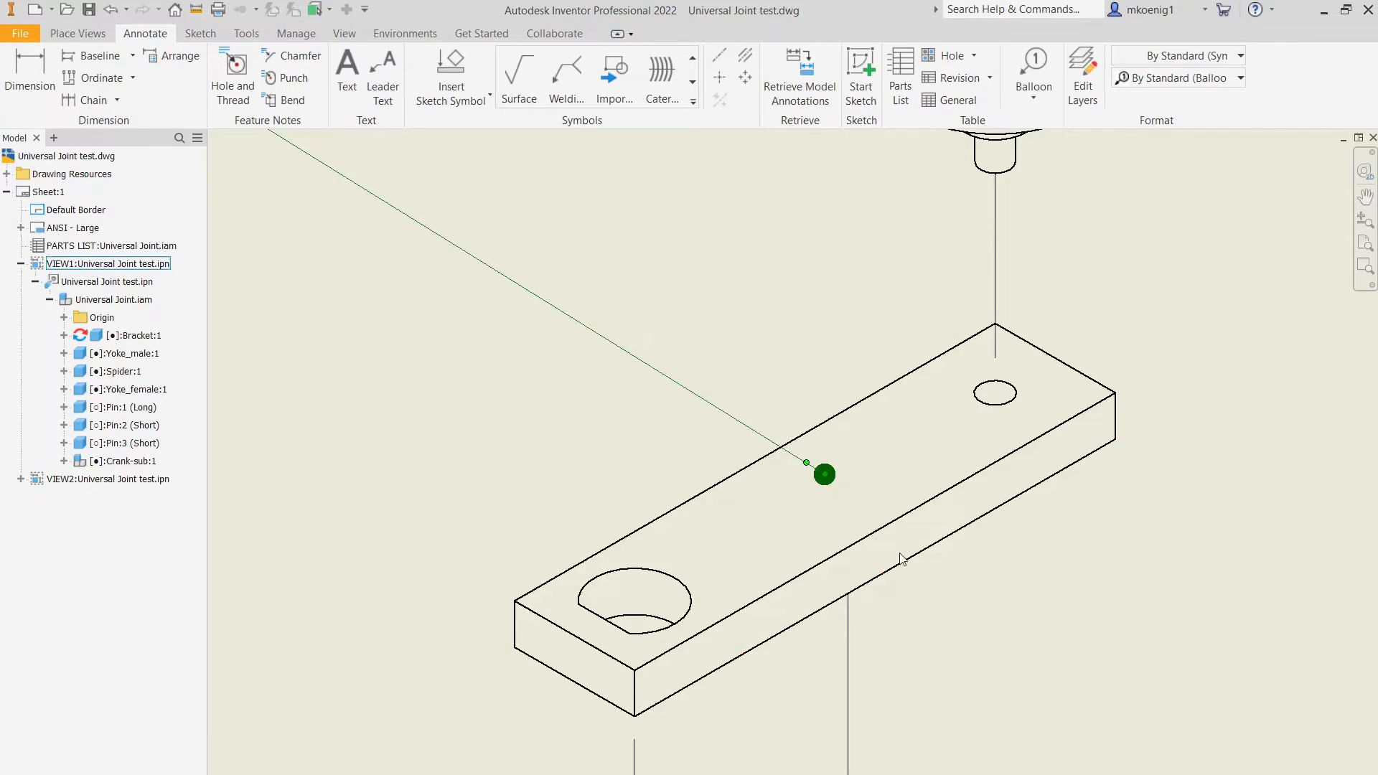
pyautogui.click(890, 539)
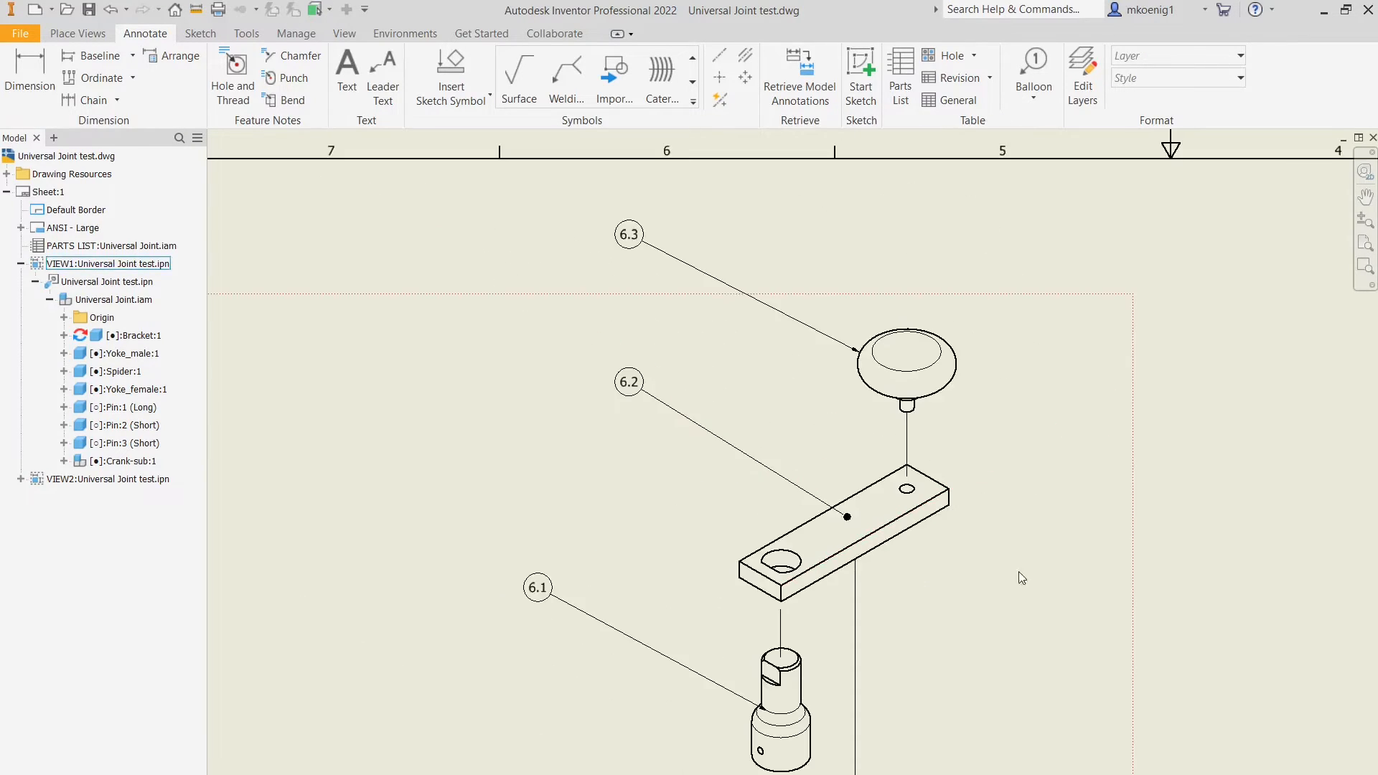
# Step: Return the end of the crank arm balloon's leader from the top face to the arm's upper long edge, near its middle
pyautogui.scroll(3, 848, 518)
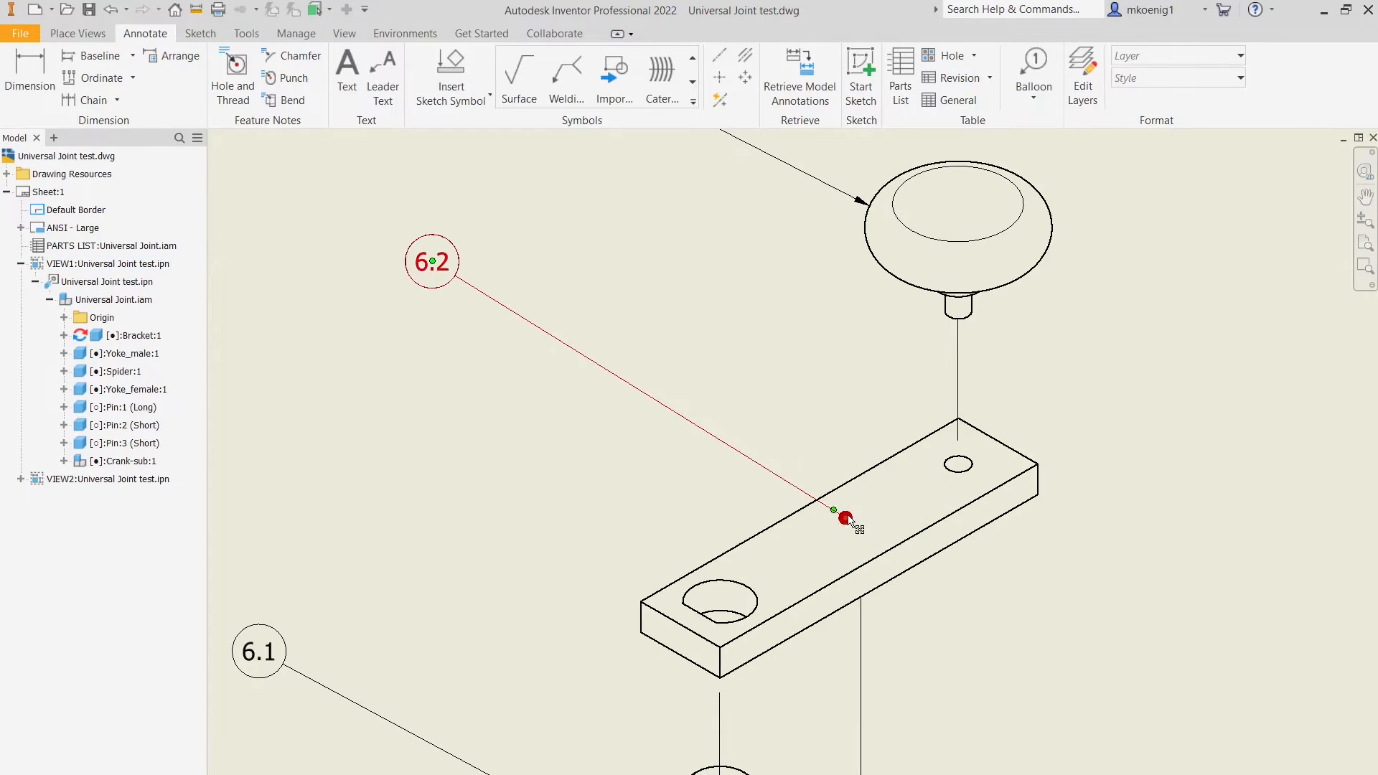
pyautogui.moveTo(846, 518); pyautogui.dragTo(802, 505)
pyautogui.scroll(-3, 771, 474)
# Step: Align the crank shaft's balloon vertically below the crank arm's balloon and reattach its leader to the shaft's outer edge
pyautogui.scroll(-5, 772, 473)
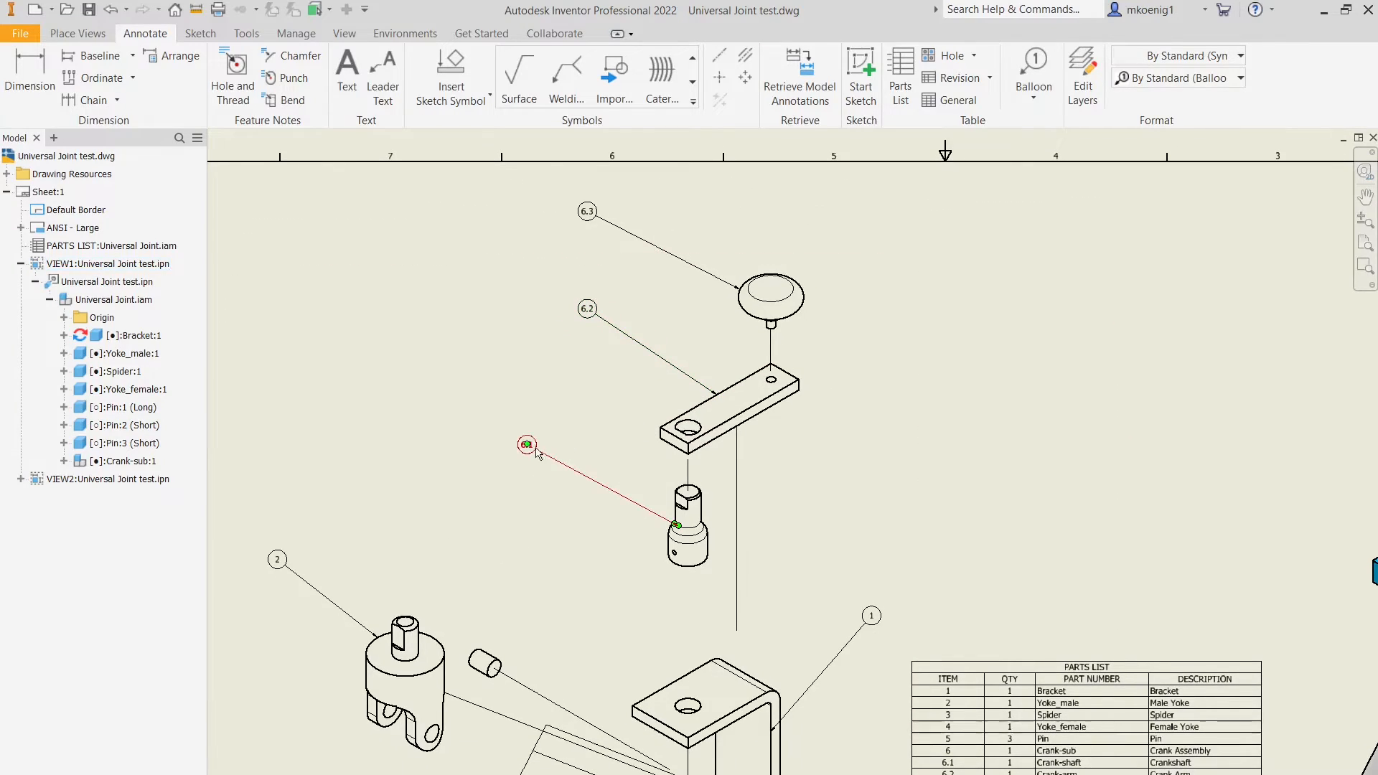
pyautogui.moveTo(527, 445)
pyautogui.mouseDown()
pyautogui.moveTo(557, 423)
pyautogui.moveTo(588, 330)
pyautogui.moveTo(588, 451)
pyautogui.mouseUp()
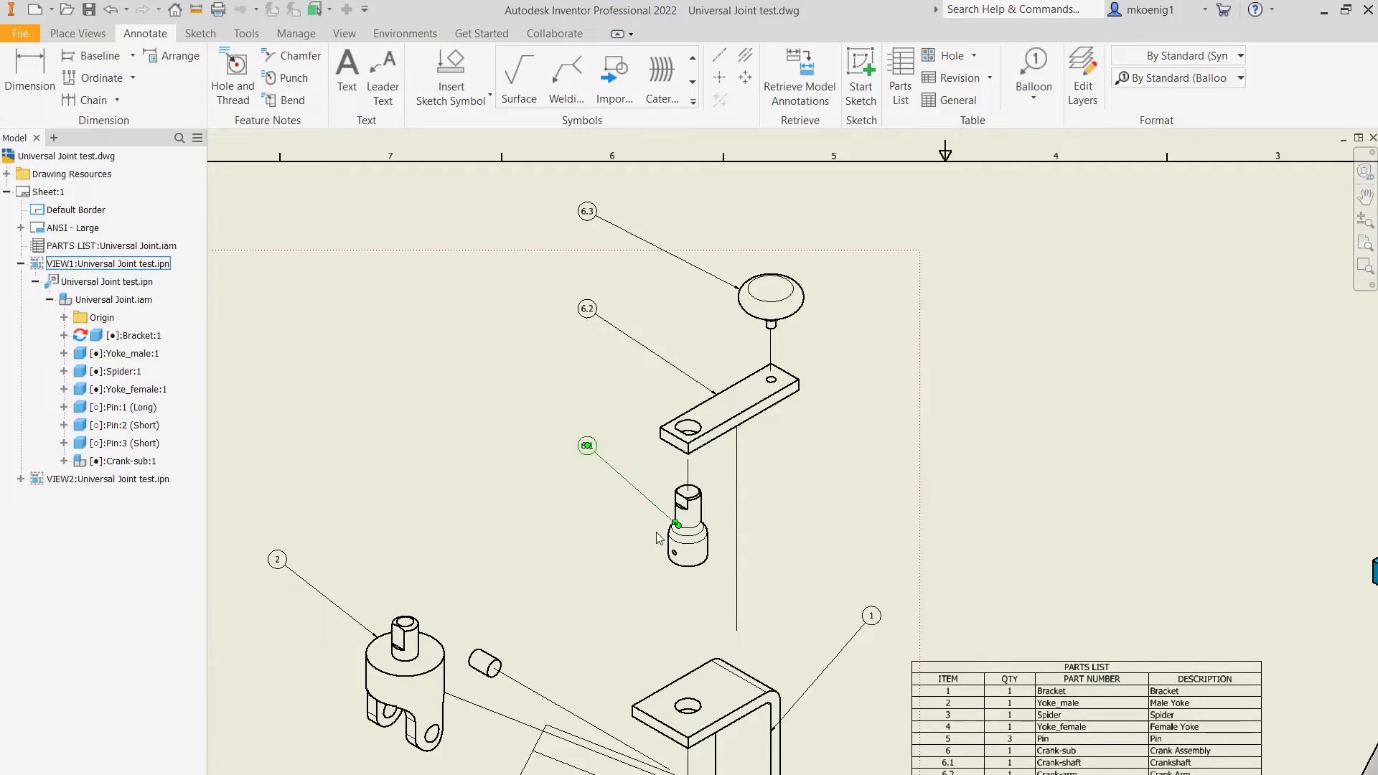
pyautogui.scroll(5, 680, 531)
pyautogui.moveTo(741, 511)
pyautogui.mouseDown()
pyautogui.moveTo(724, 506)
pyautogui.moveTo(656, 570)
pyautogui.moveTo(710, 508)
pyautogui.mouseUp()
pyautogui.scroll(-6, 581, 535)
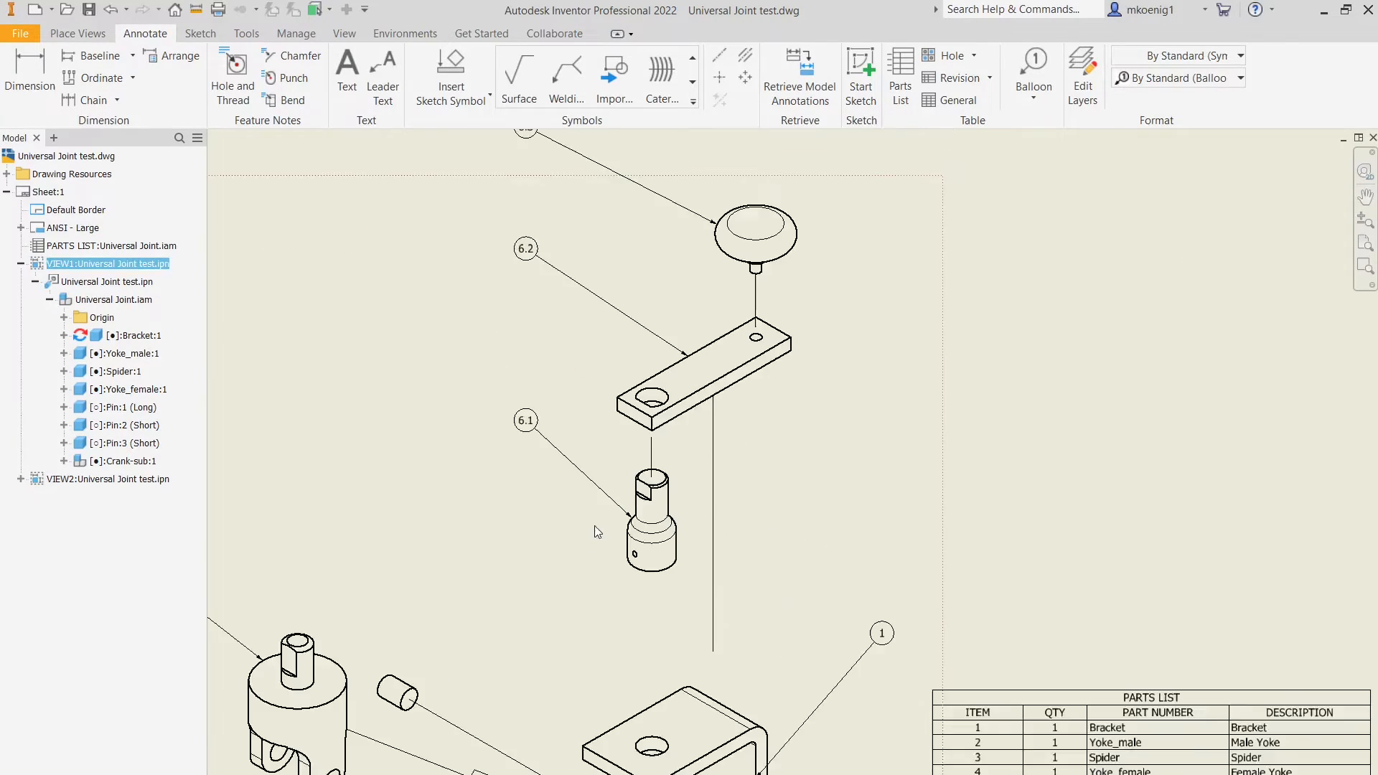
# Step: Shift the crank arm and crank shaft balloons slightly down to space the three aligned crank balloons apart
pyautogui.scroll(-1, 591, 497)
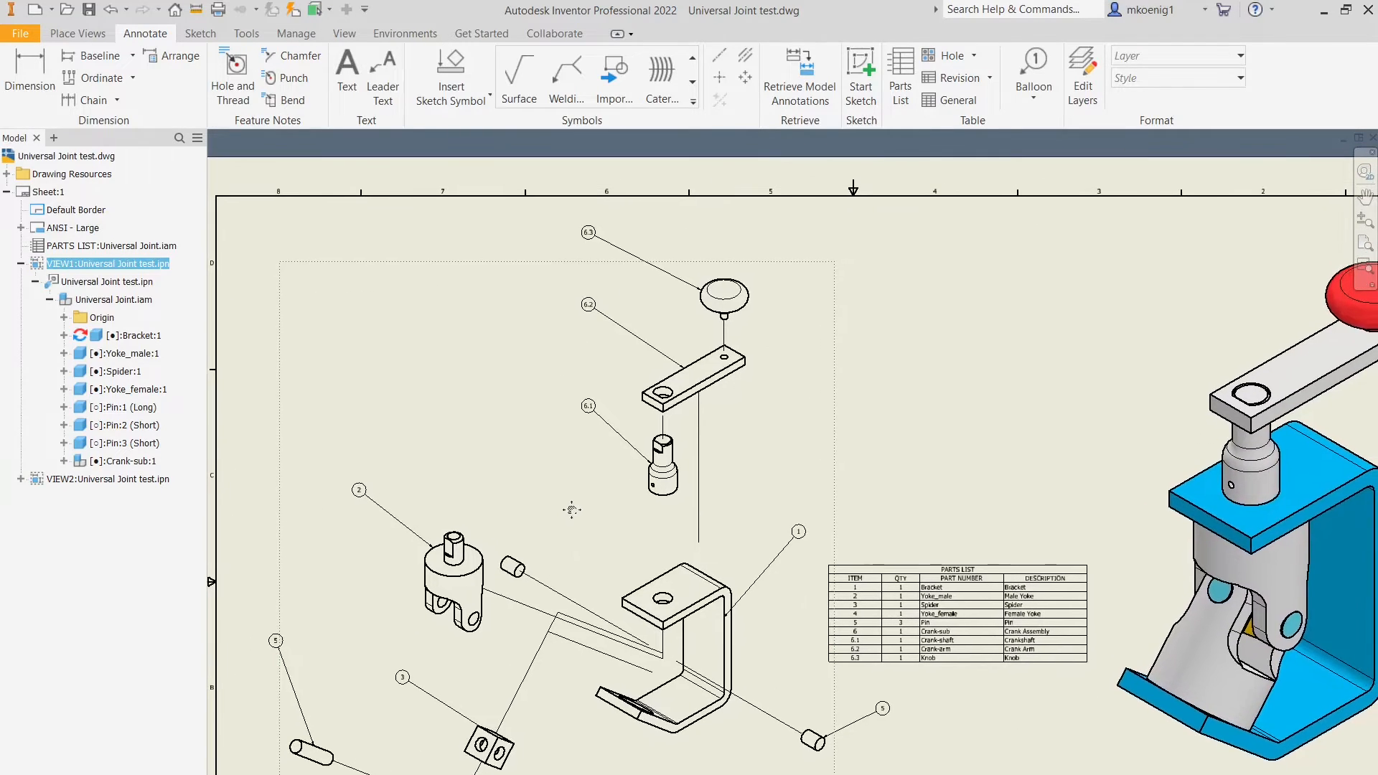
pyautogui.scroll(6, 649, 326)
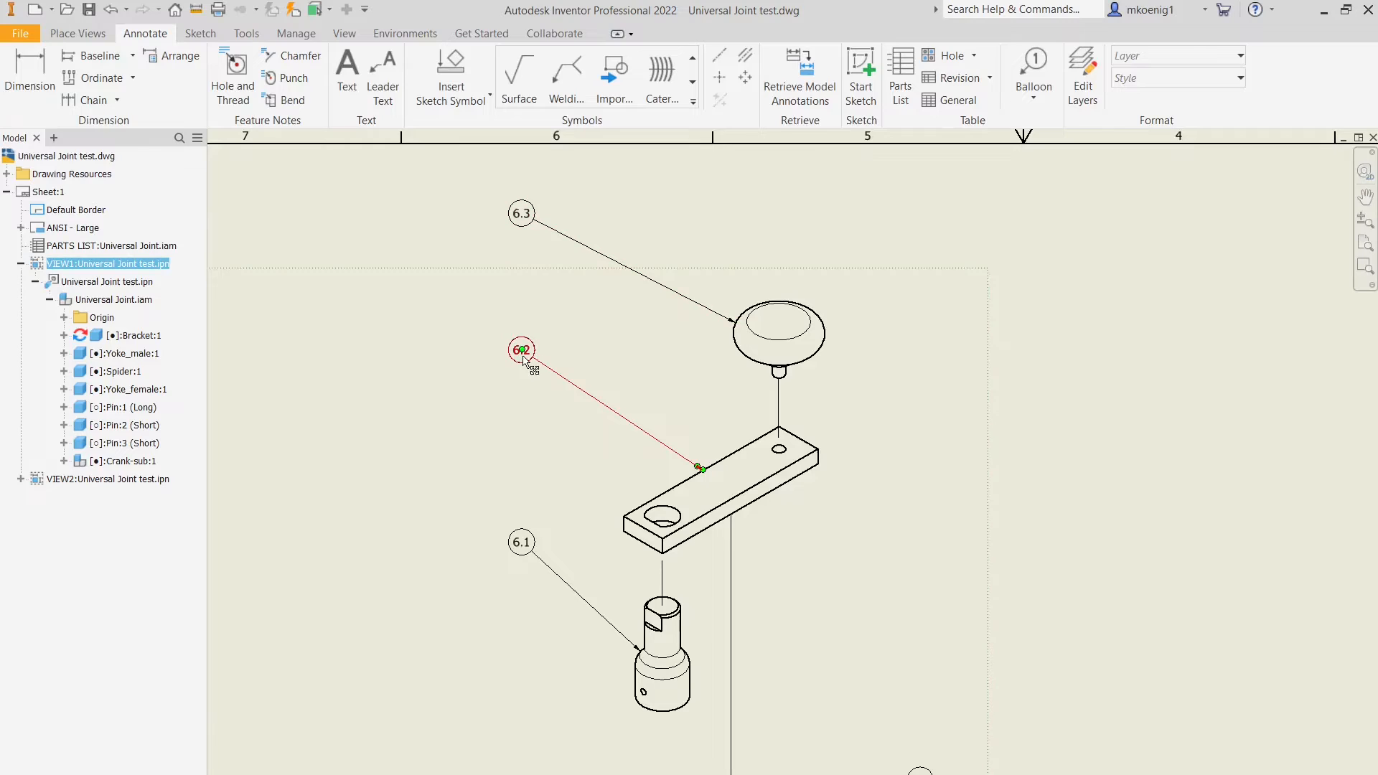
pyautogui.moveTo(524, 358)
pyautogui.mouseDown()
pyautogui.moveTo(524, 379)
pyautogui.moveTo(524, 210)
pyautogui.moveTo(523, 379)
pyautogui.mouseUp()
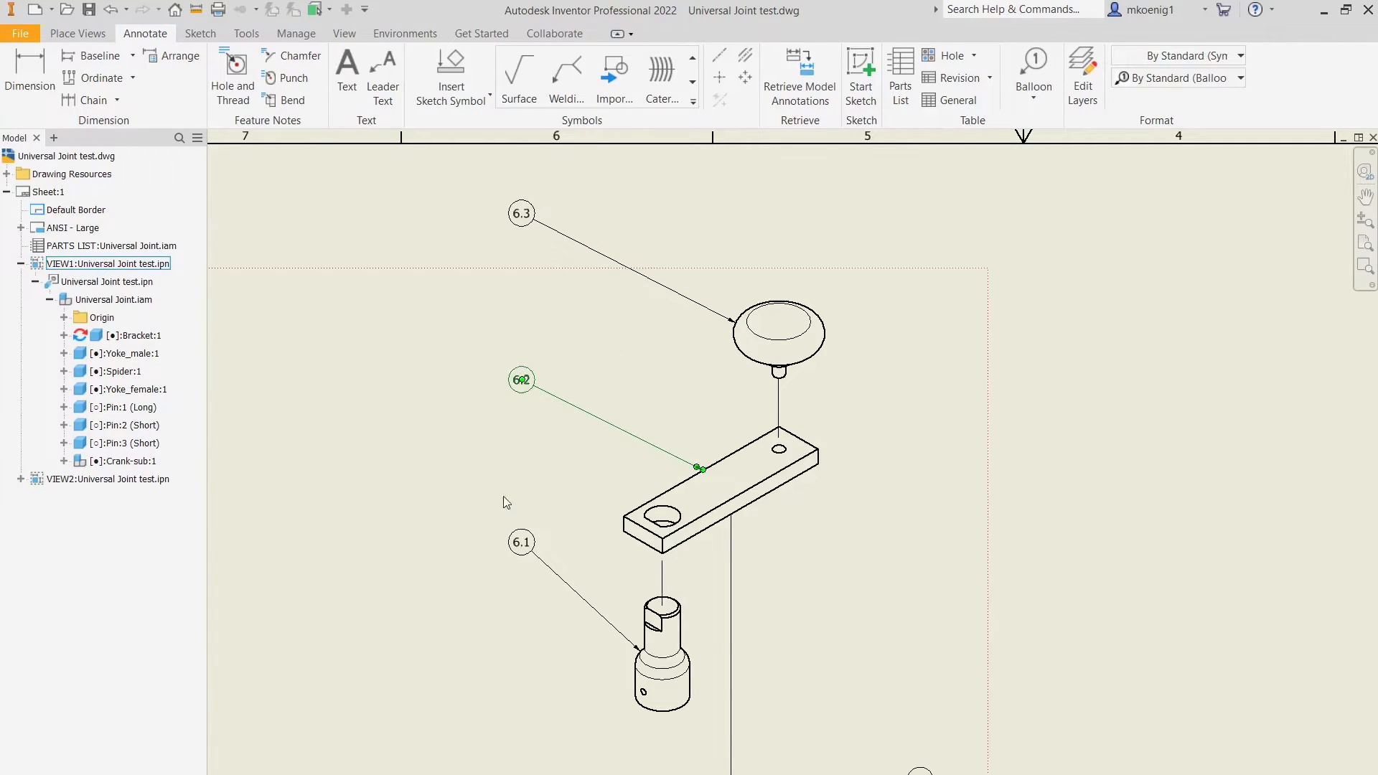
pyautogui.moveTo(521, 543); pyautogui.dragTo(522, 582)
# Step: Reattach the spider balloon's leader to the spider's side edge facing the long pin
pyautogui.press('Home')
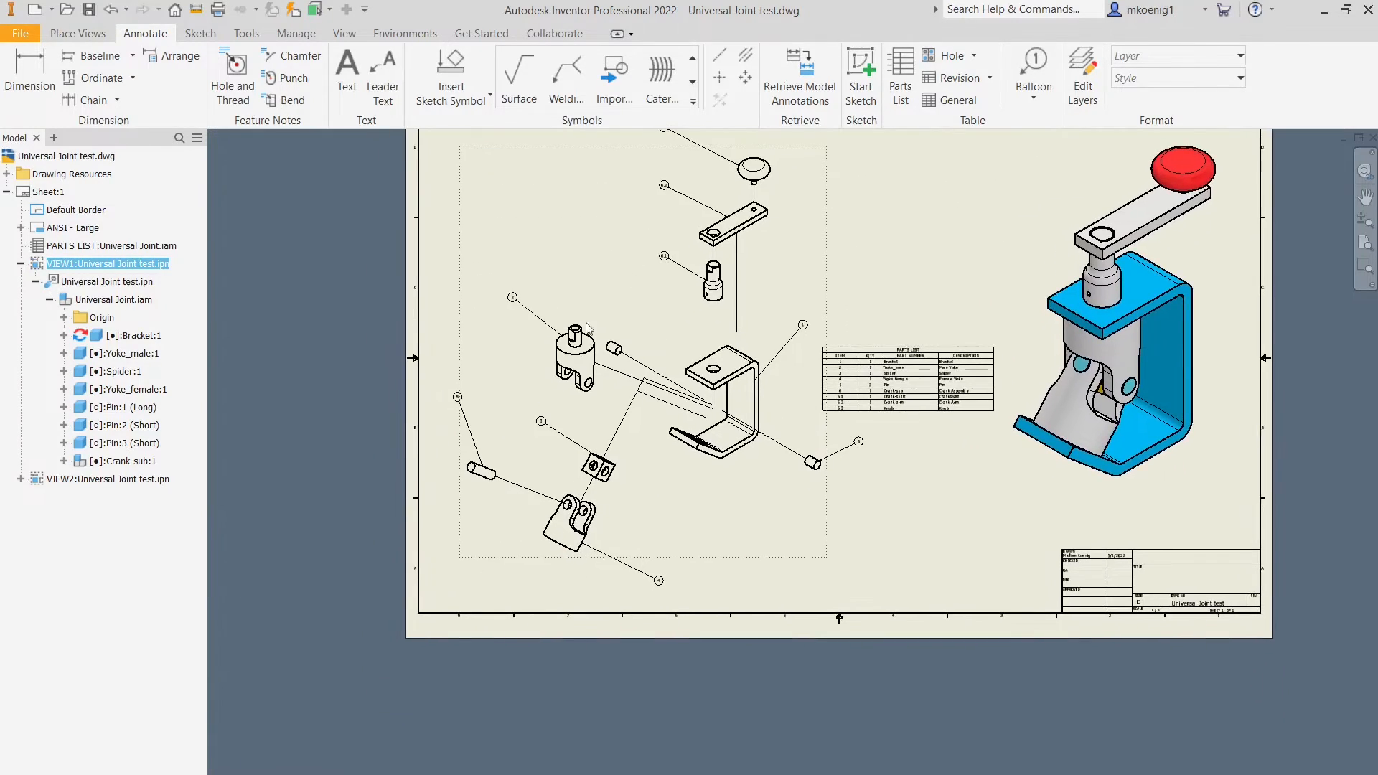
pyautogui.scroll(3, 493, 433)
pyautogui.moveTo(564, 382); pyautogui.dragTo(603, 369, button='middle')
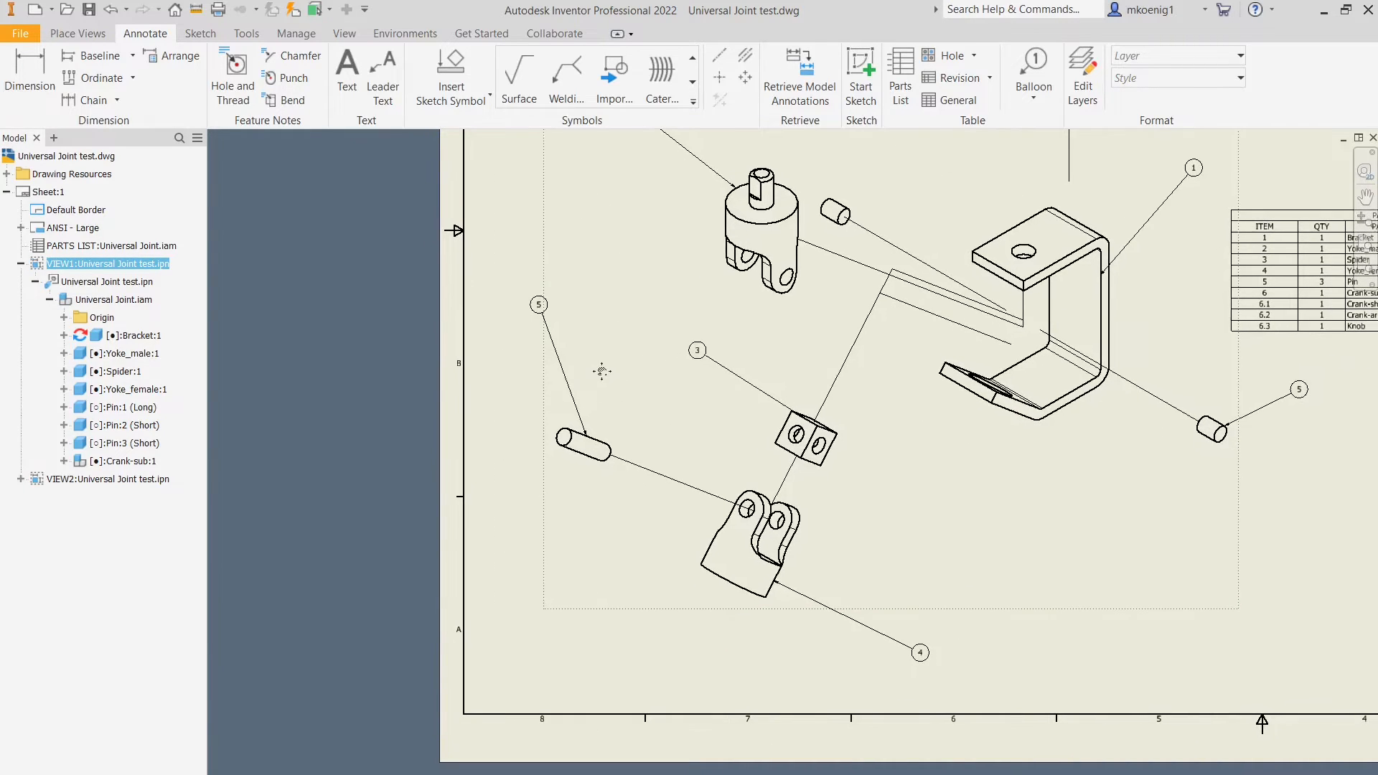
pyautogui.scroll(5, 606, 373)
pyautogui.click(603, 337)
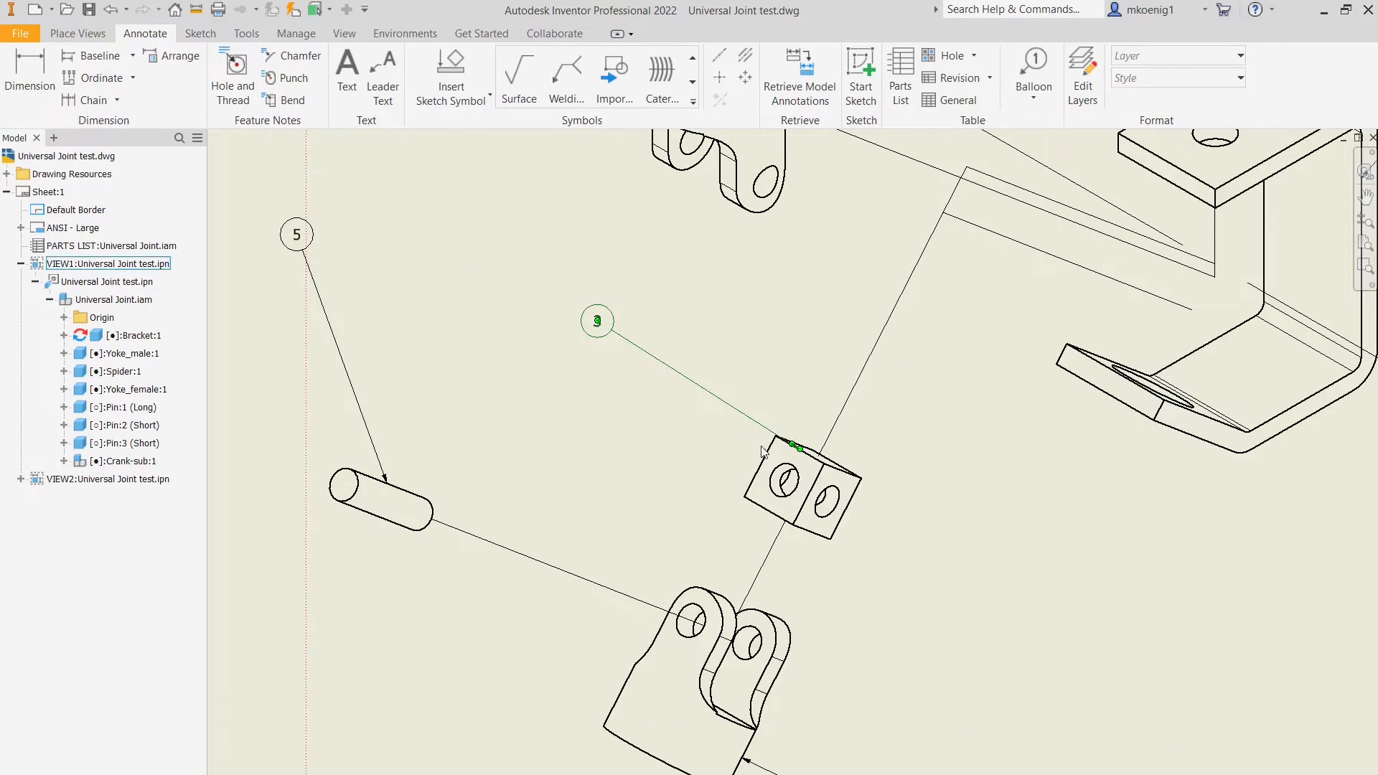
pyautogui.scroll(8, 800, 452)
pyautogui.moveTo(882, 460); pyautogui.dragTo(638, 504)
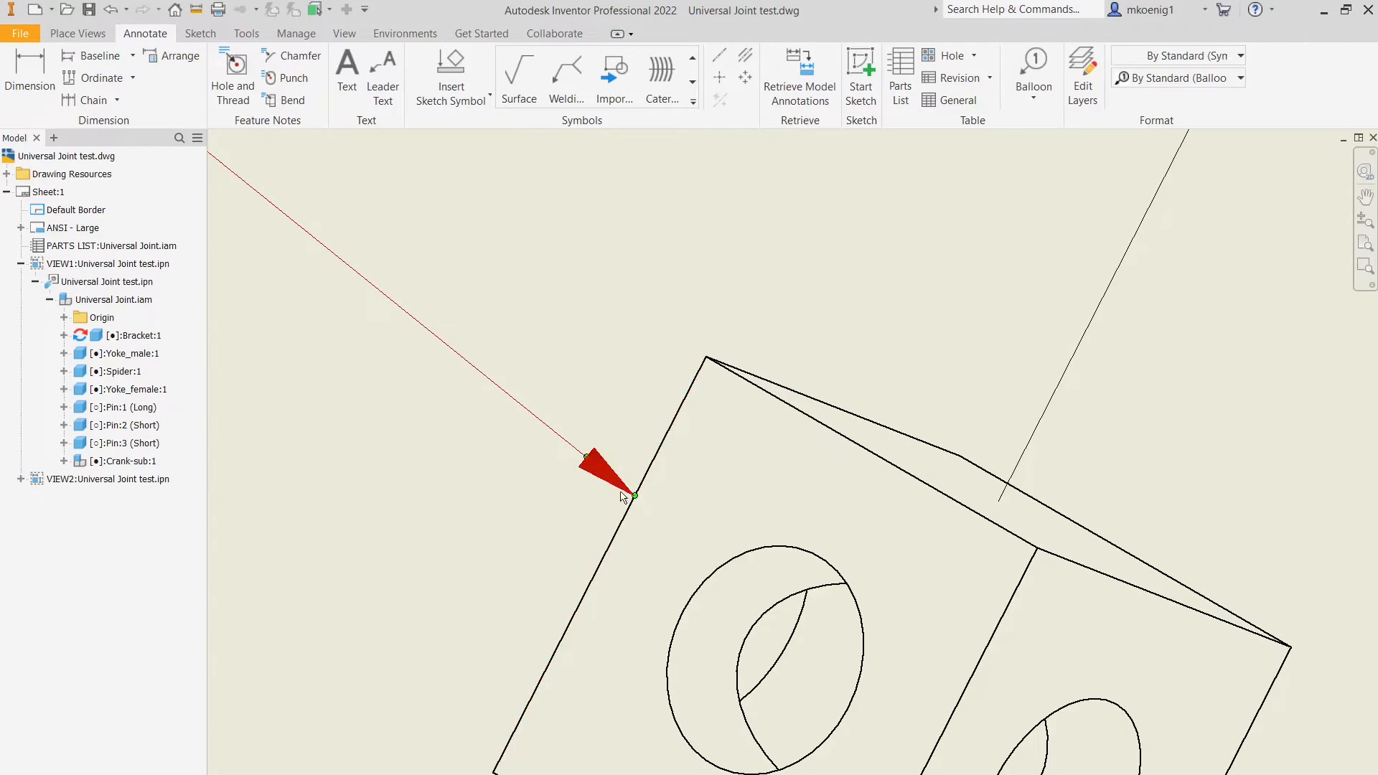
pyautogui.scroll(-10, 632, 495)
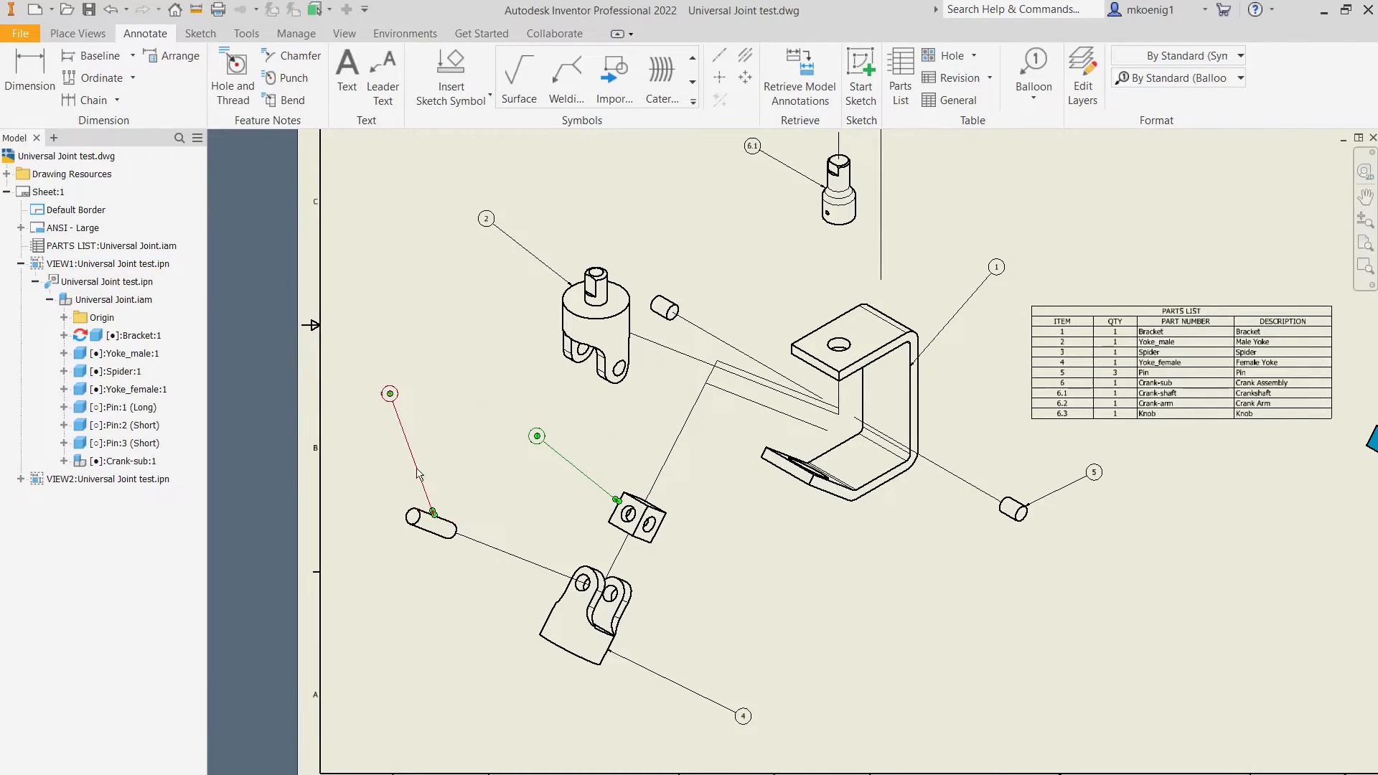
# Step: Reposition the long pin's balloon level with the spider's balloon, and move the spider's balloon slightly farther from its part
pyautogui.moveTo(564, 503); pyautogui.dragTo(587, 556, button='middle')
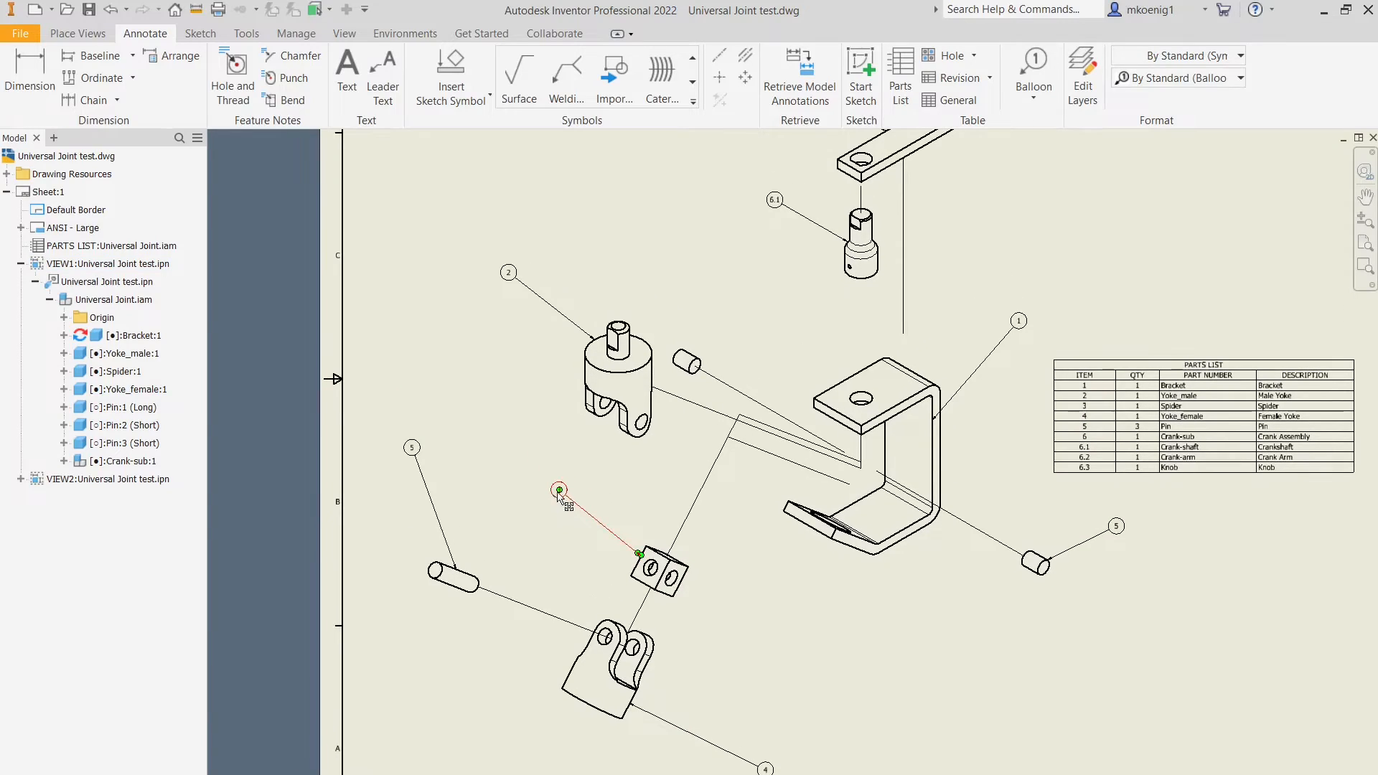
pyautogui.moveTo(411, 447); pyautogui.dragTo(400, 491)
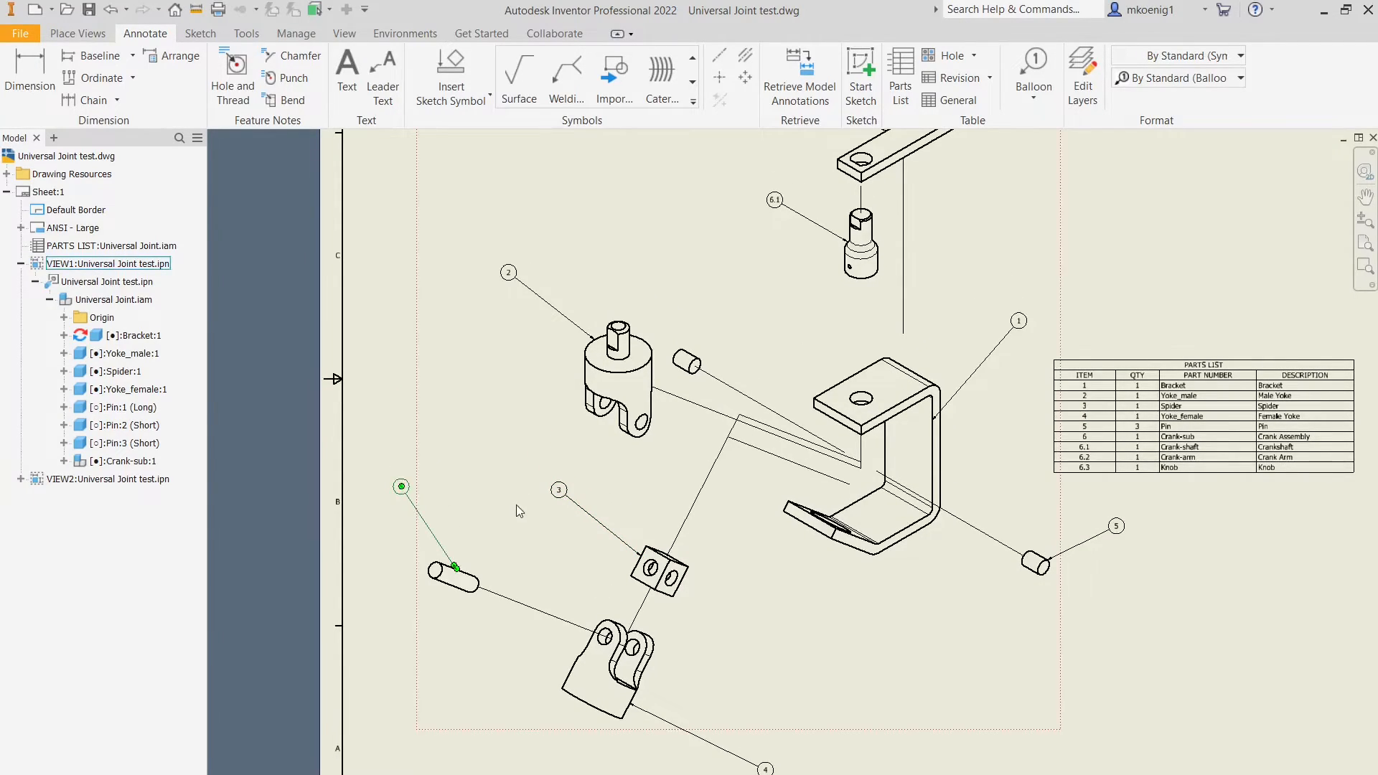
pyautogui.moveTo(558, 490)
pyautogui.mouseDown()
pyautogui.moveTo(402, 486)
pyautogui.moveTo(534, 488)
pyautogui.mouseUp()
# Step: Move the female yoke's balloon closer to the yoke, keeping it below and outside the part
pyautogui.moveTo(858, 711); pyautogui.dragTo(765, 517, button='middle')
pyautogui.scroll(3, 661, 535)
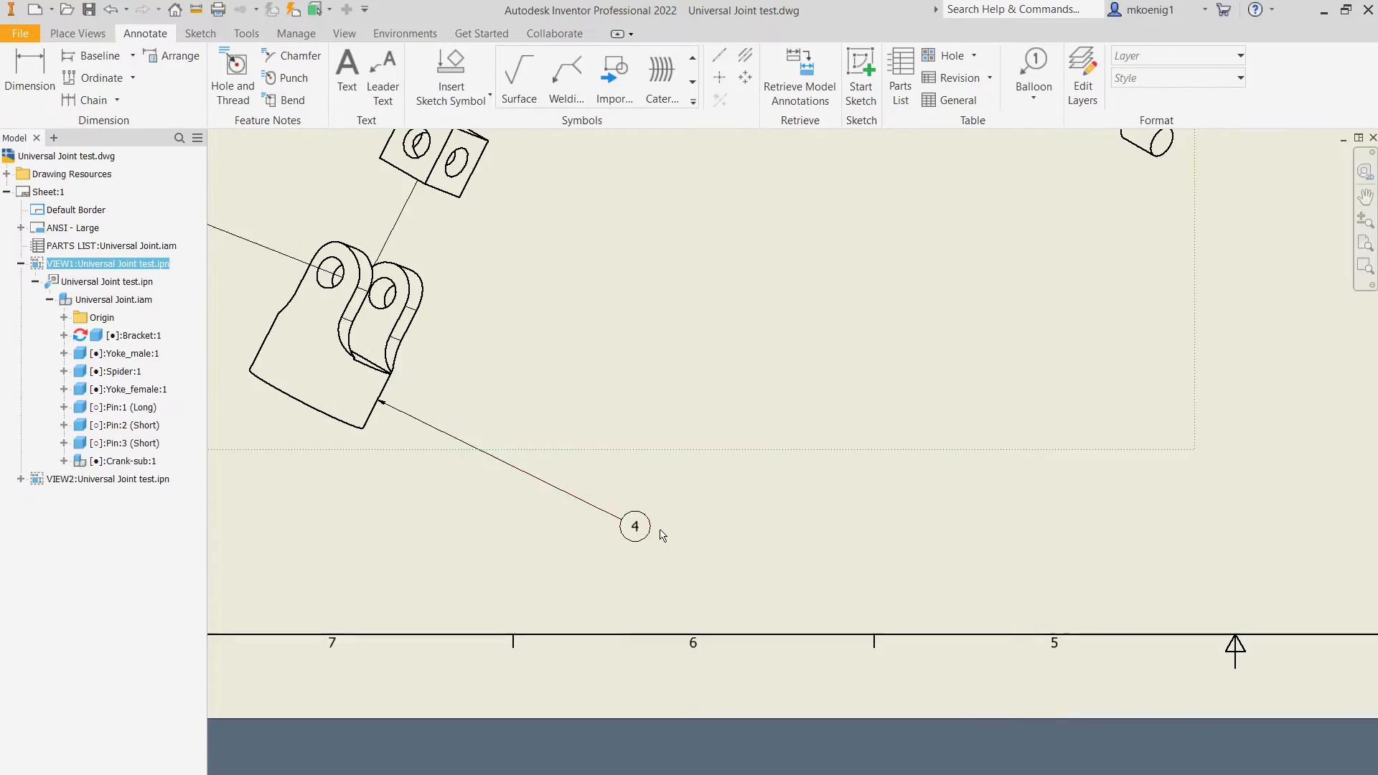
pyautogui.moveTo(646, 540); pyautogui.dragTo(587, 530)
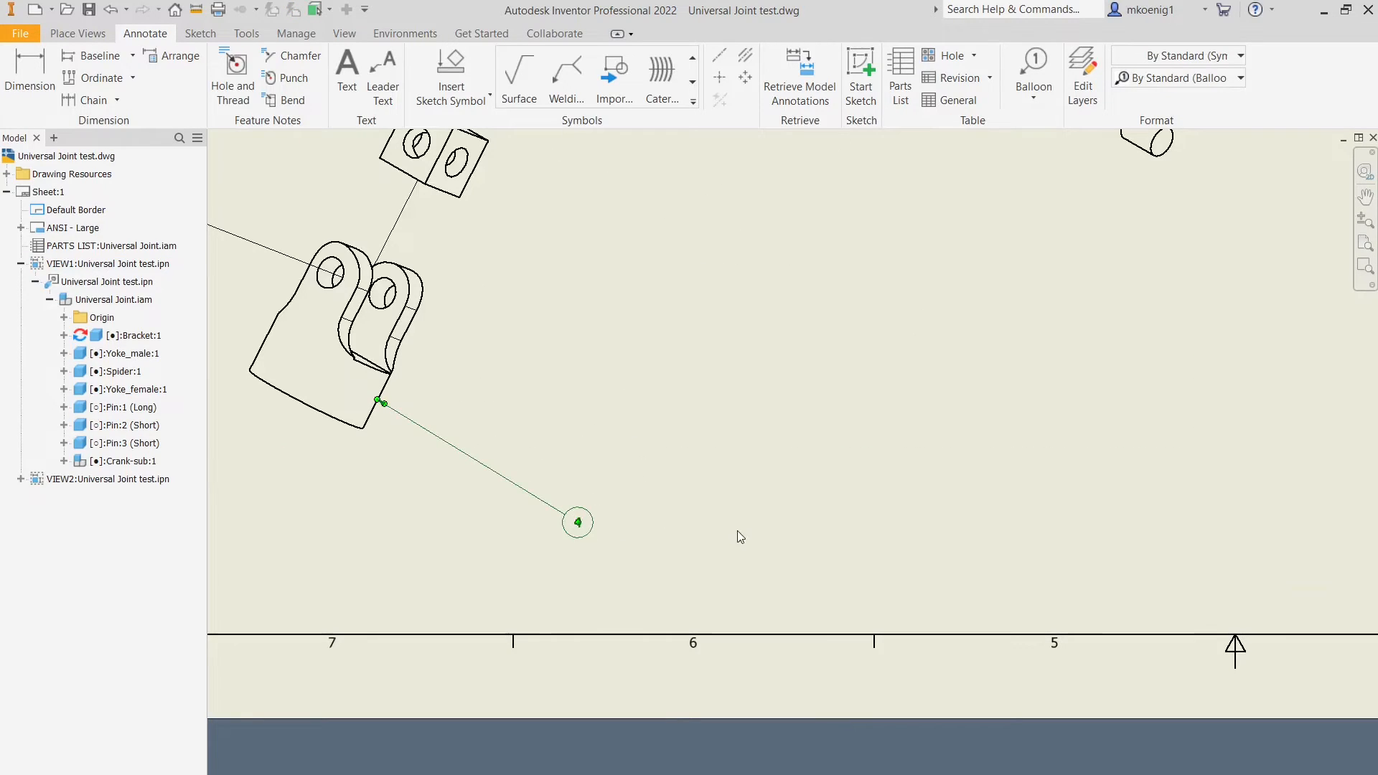
pyautogui.click(738, 531)
pyautogui.scroll(-3, 753, 514)
pyautogui.moveTo(839, 455); pyautogui.dragTo(607, 570, button='middle')
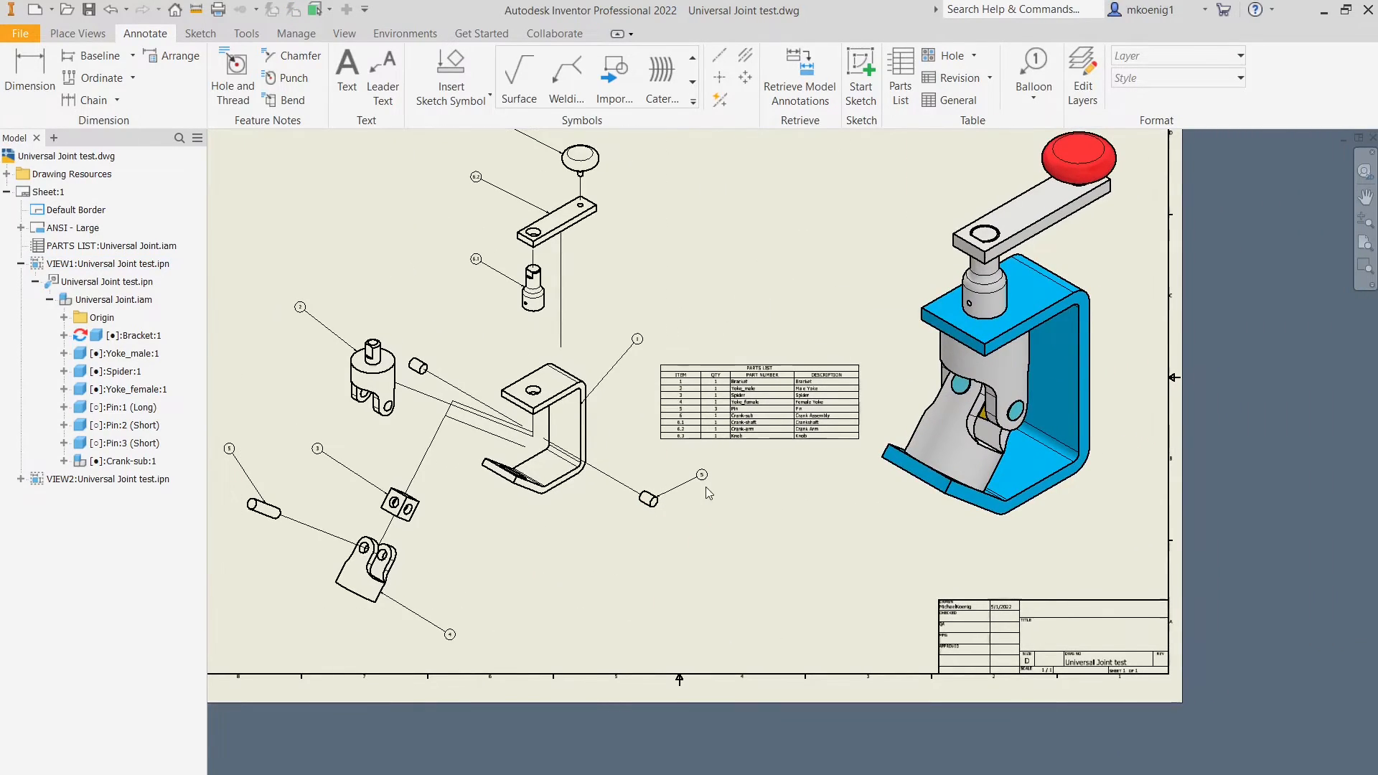
# Step: Move the exploded view slightly away from the parts list, toward the sheet's outer border and a little lower
pyautogui.scroll(-2, 721, 488)
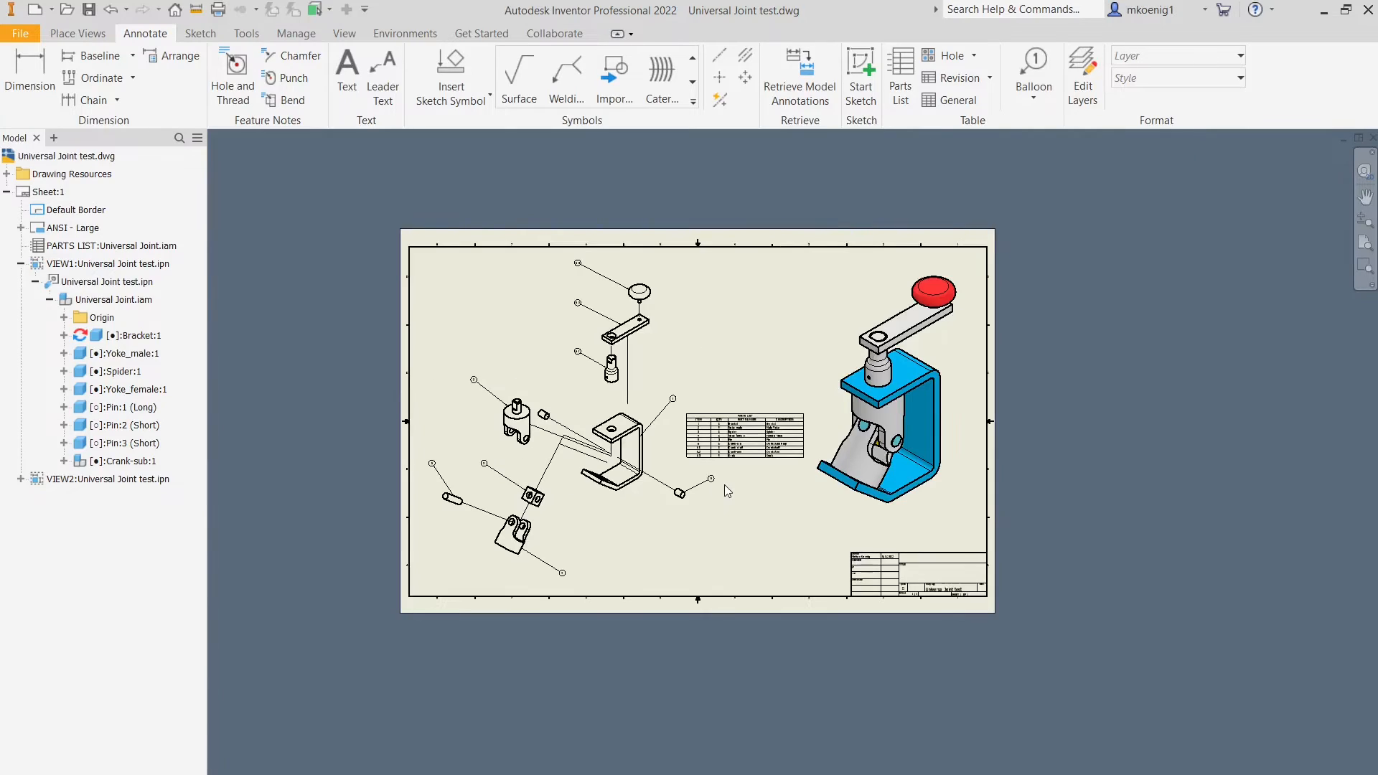
pyautogui.click(683, 491)
pyautogui.moveTo(687, 343); pyautogui.dragTo(677, 347)
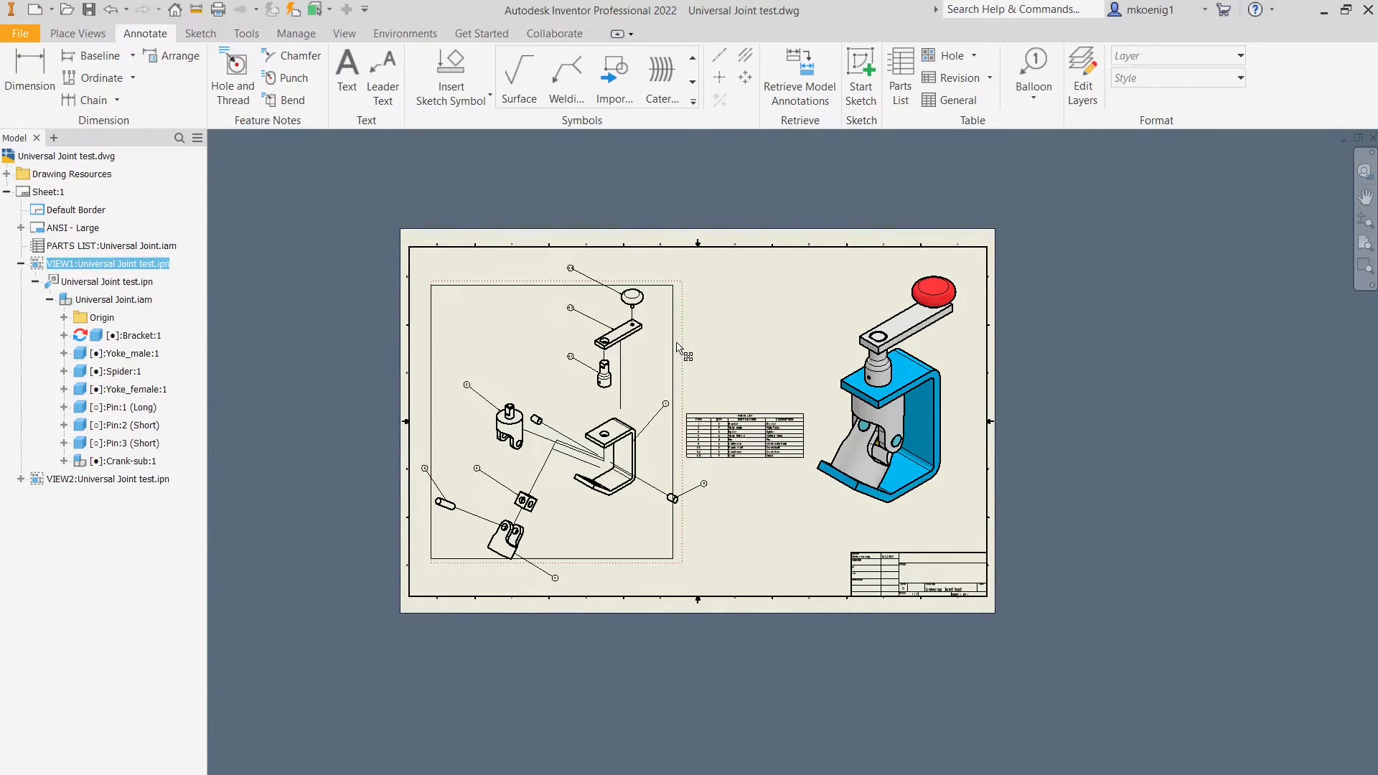
pyautogui.scroll(3, 690, 489)
pyautogui.scroll(-3, 748, 472)
pyautogui.scroll(1, 695, 476)
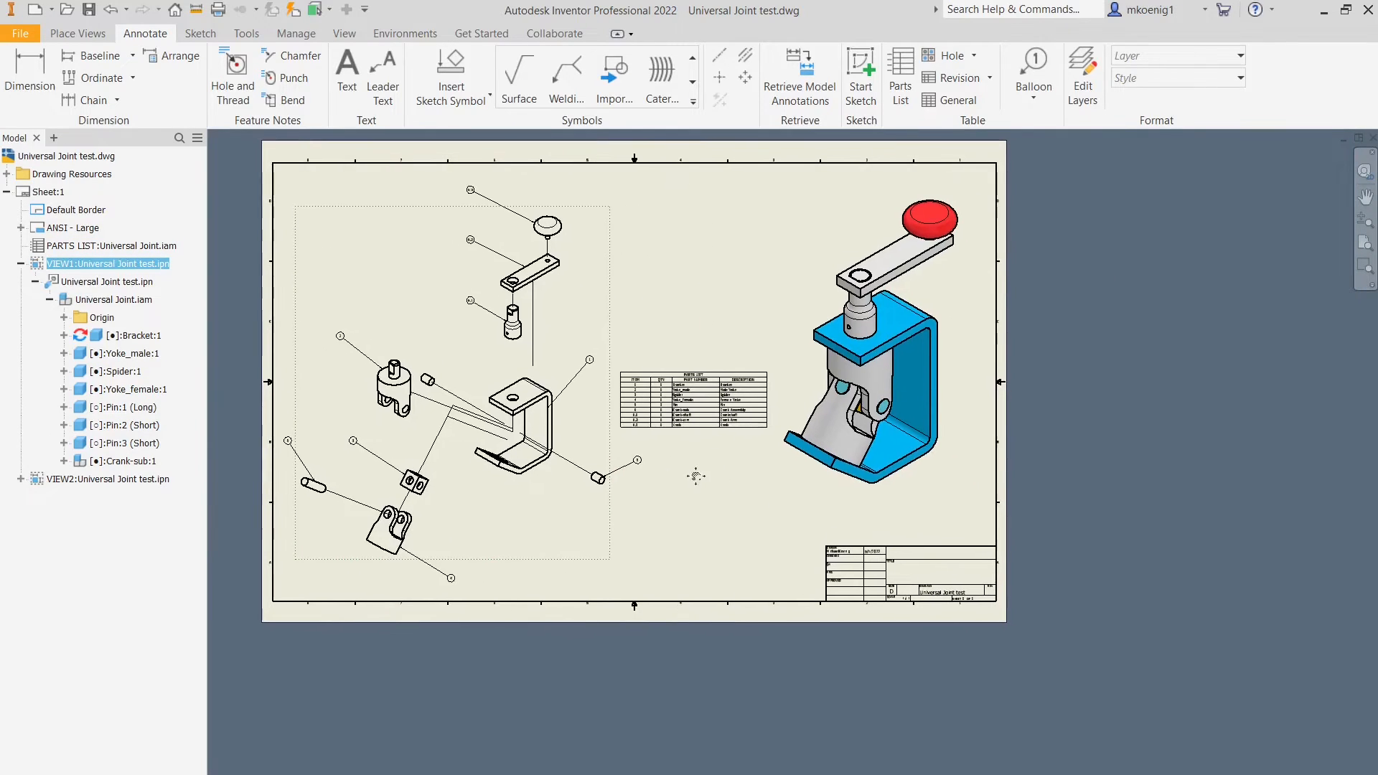
# Step: Move the parts list up into the open space between the exploded crank parts and the shaded assembled view
pyautogui.click(638, 384)
pyautogui.scroll(2, 638, 384)
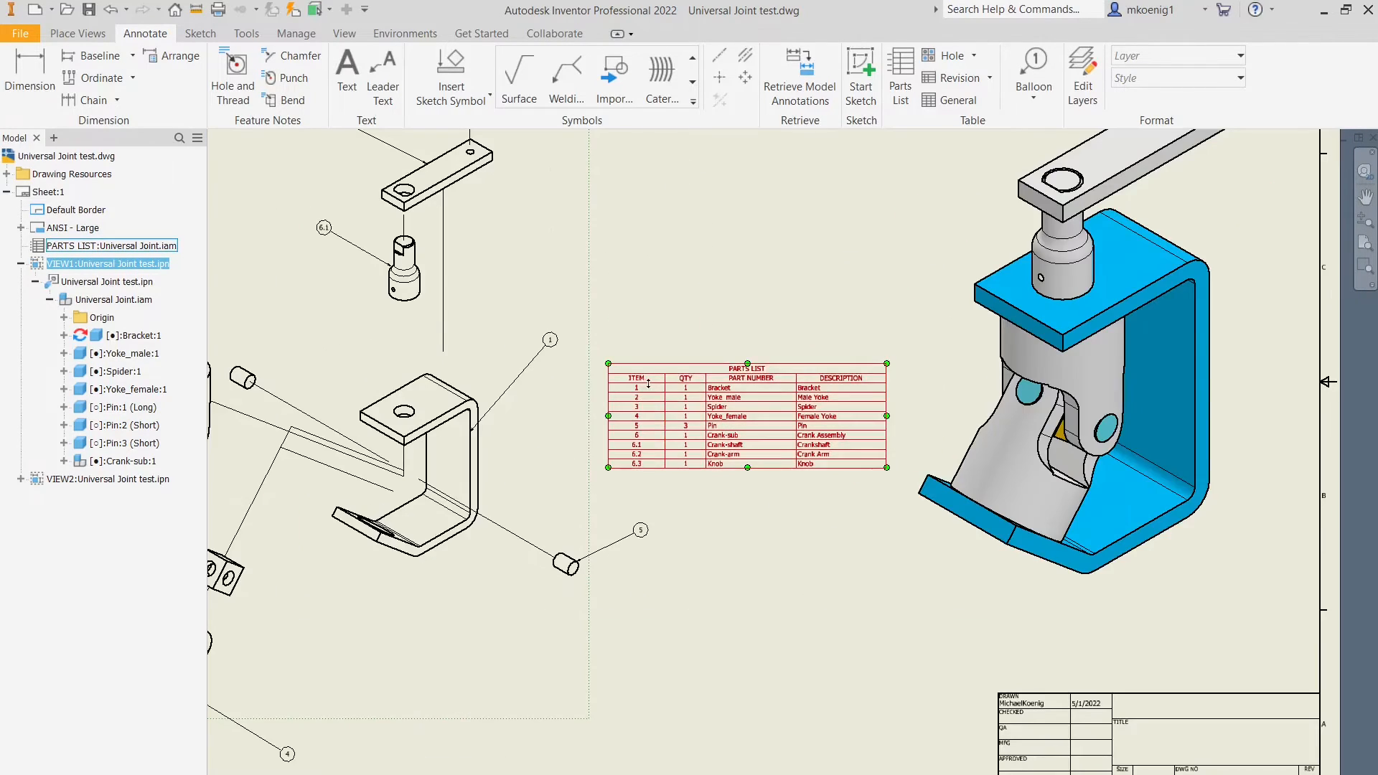
pyautogui.scroll(2, 687, 382)
pyautogui.press('Escape')
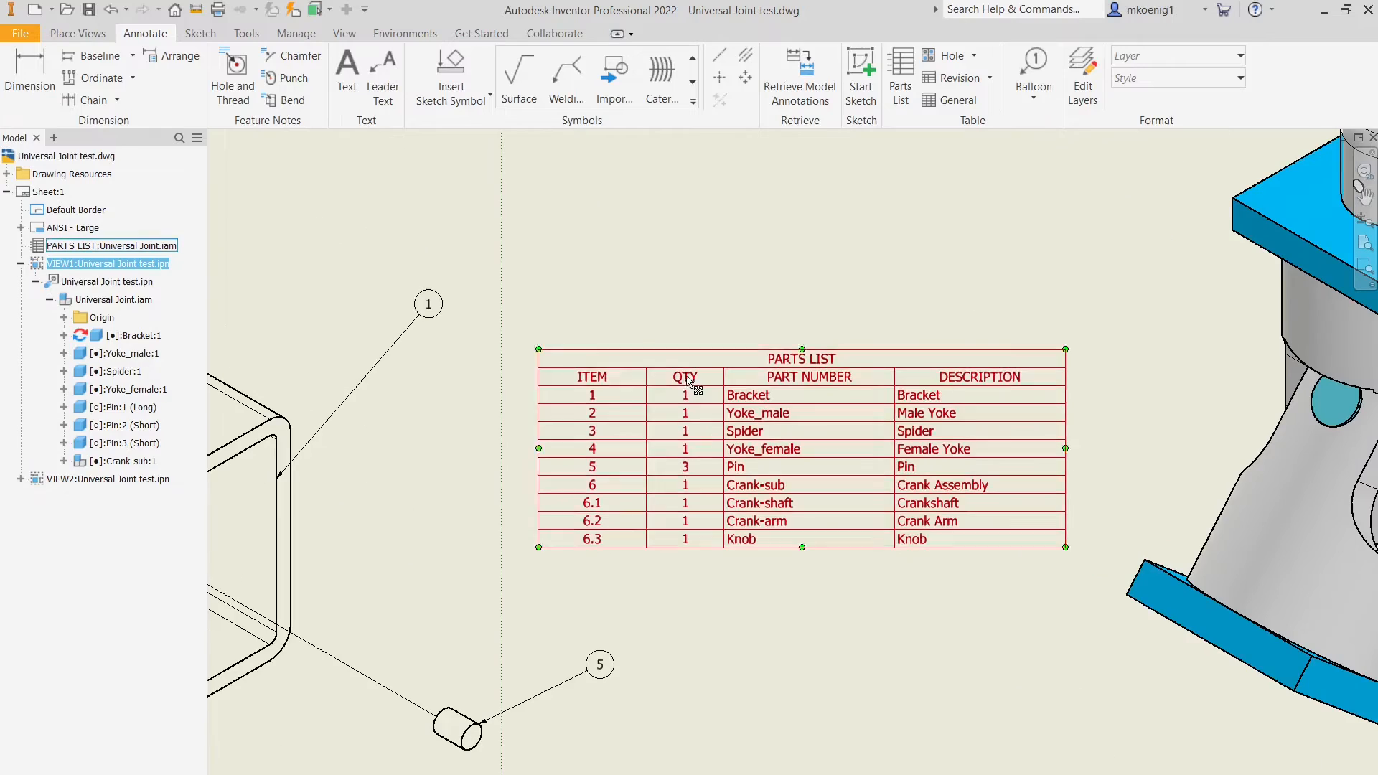
pyautogui.click(602, 380)
pyautogui.moveTo(601, 380); pyautogui.dragTo(674, 357)
pyautogui.scroll(-5, 675, 357)
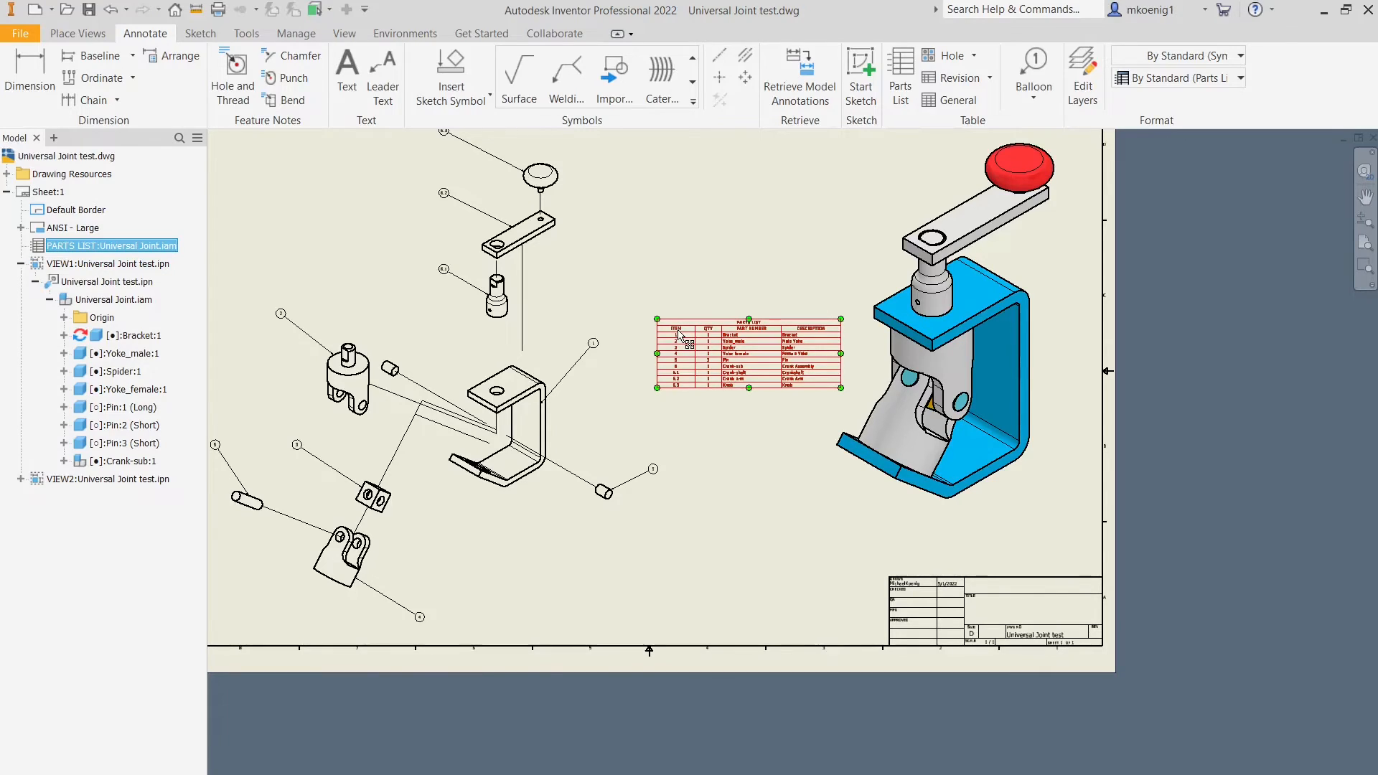
pyautogui.moveTo(676, 326)
pyautogui.mouseDown()
pyautogui.moveTo(703, 519)
pyautogui.moveTo(672, 517)
pyautogui.moveTo(695, 311)
pyautogui.moveTo(670, 221)
pyautogui.moveTo(646, 222)
pyautogui.mouseUp()
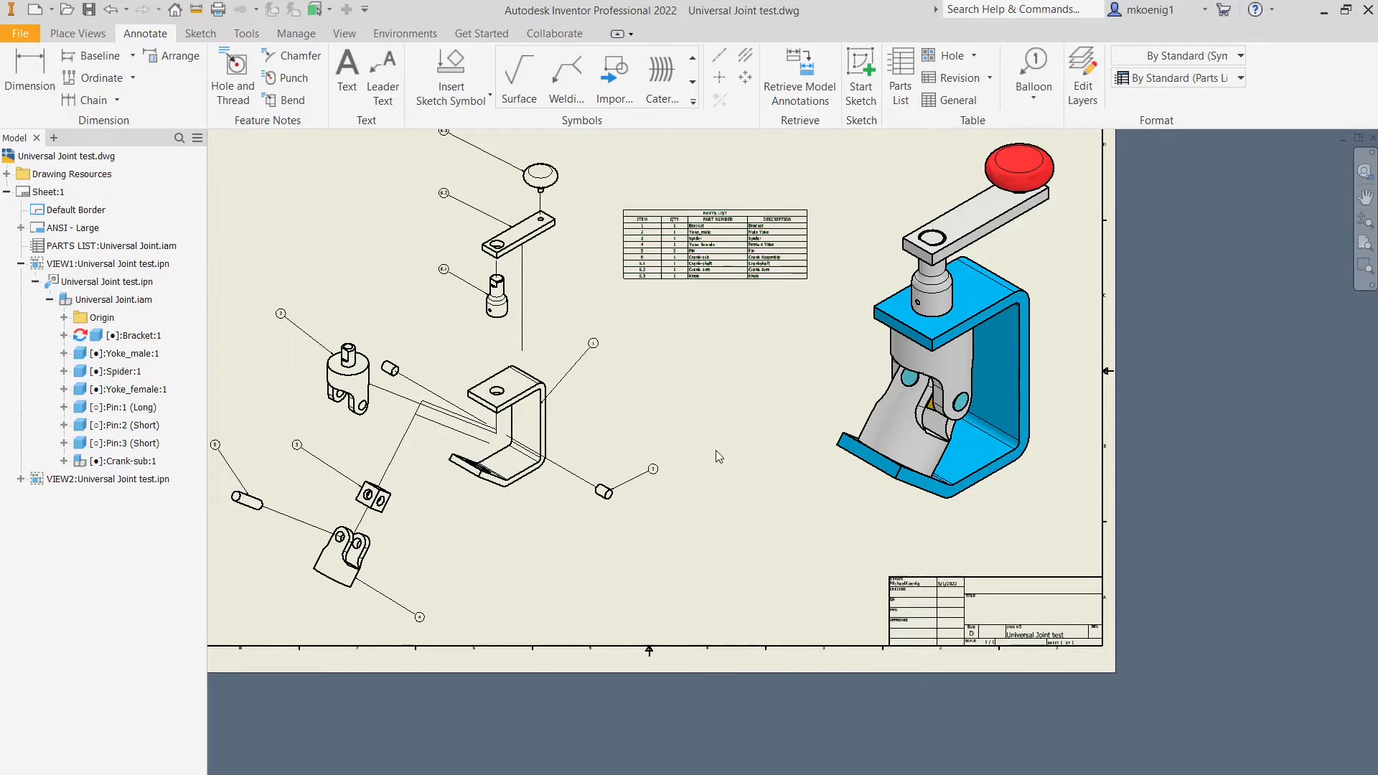
# Step: Examine the parts list's entries against the exploded view's balloons and check the overall sheet layout
pyautogui.moveTo(732, 457); pyautogui.dragTo(757, 500, button='middle')
pyautogui.scroll(4, 757, 500)
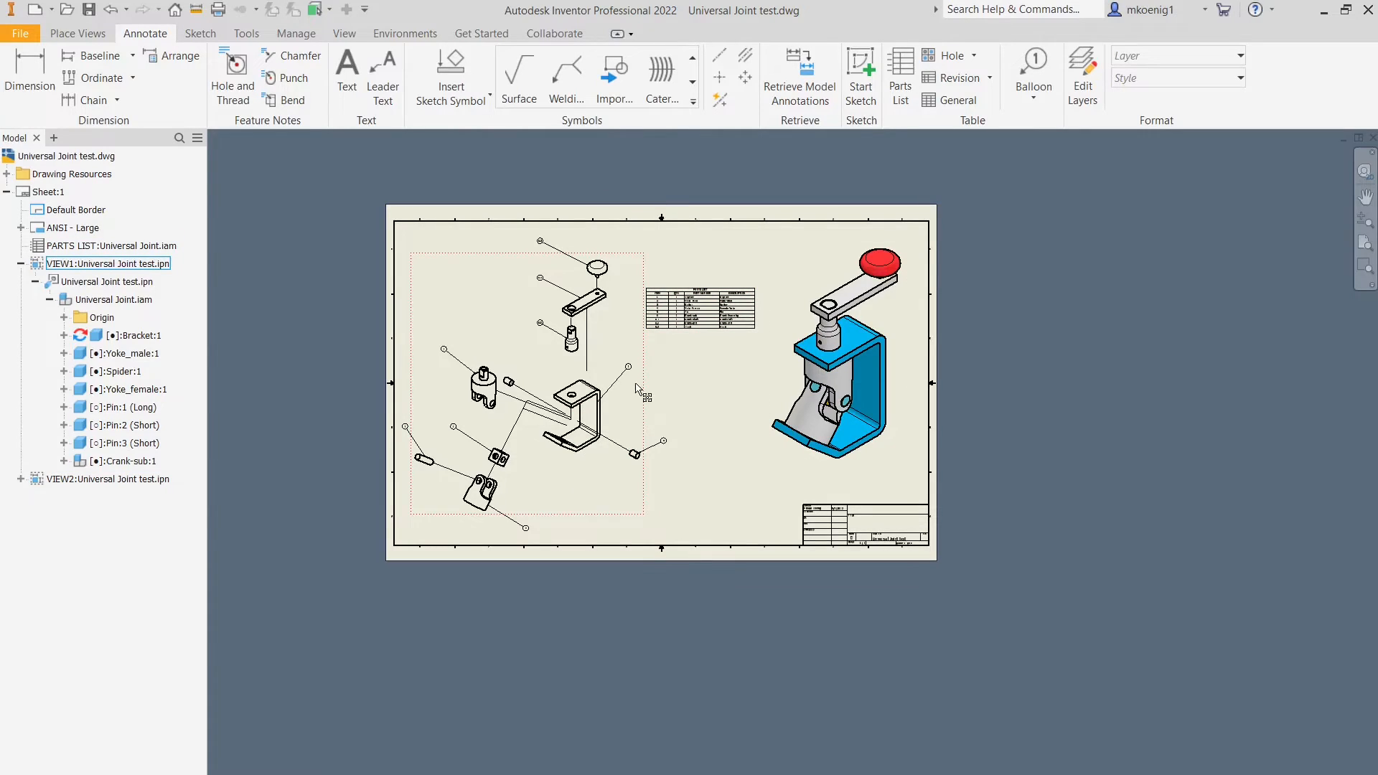
pyautogui.press('Home')
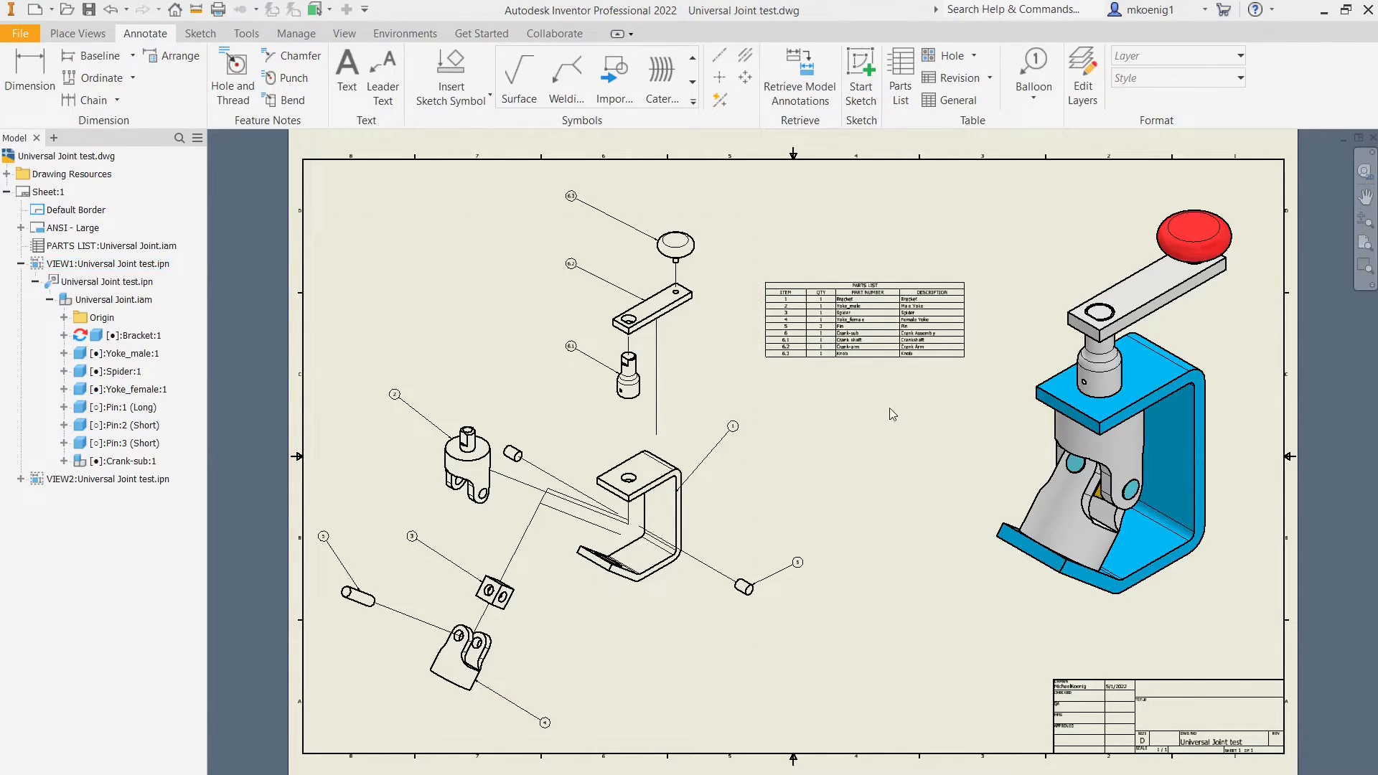
pyautogui.click(805, 328)
pyautogui.scroll(5, 805, 329)
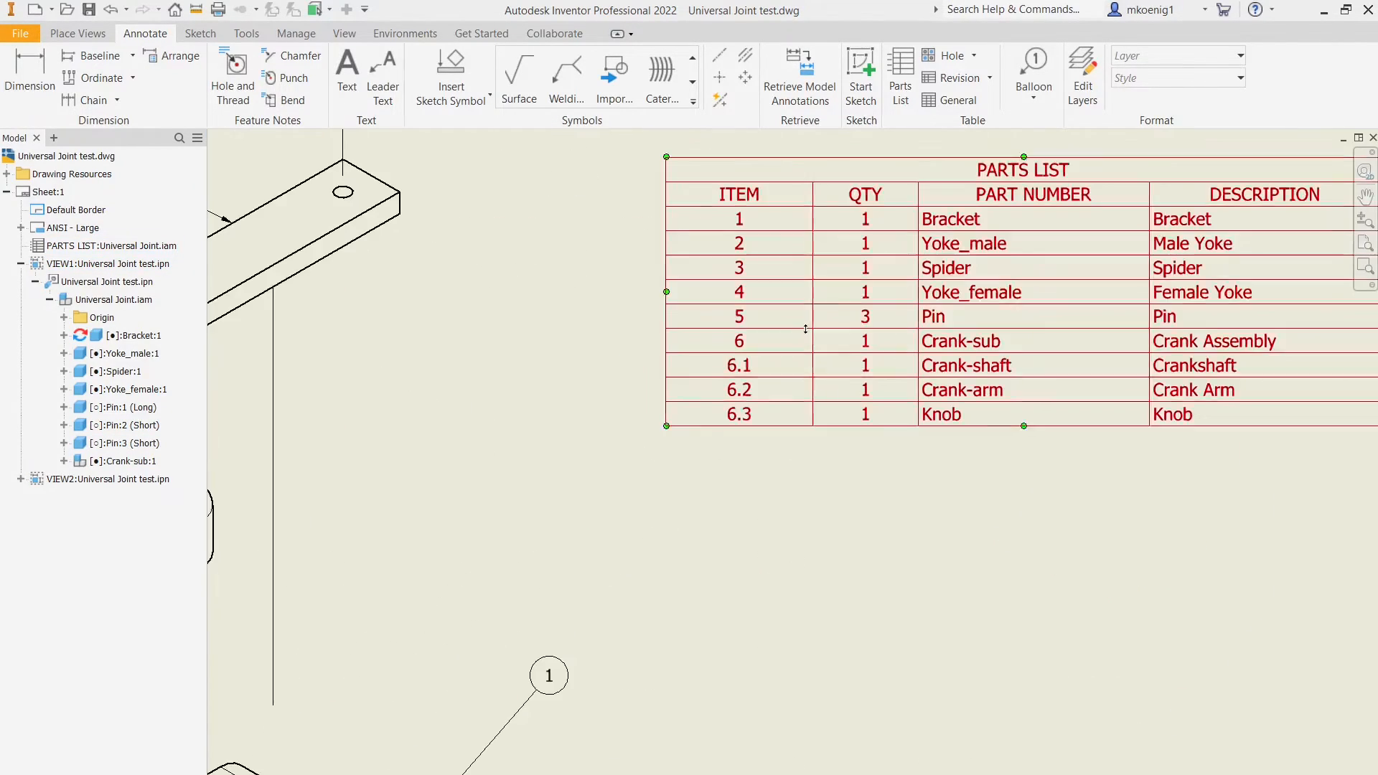
pyautogui.moveTo(805, 328); pyautogui.dragTo(677, 387, button='middle')
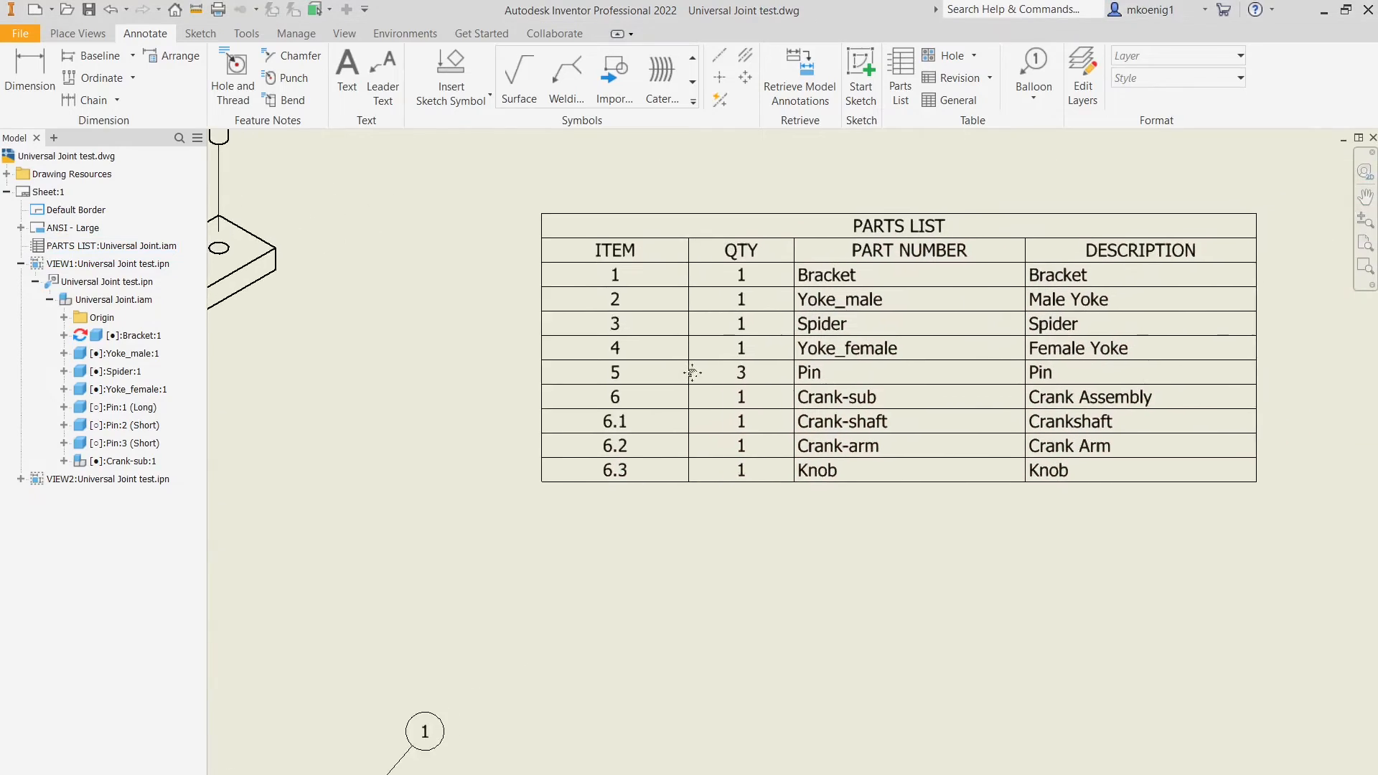
pyautogui.click(616, 425)
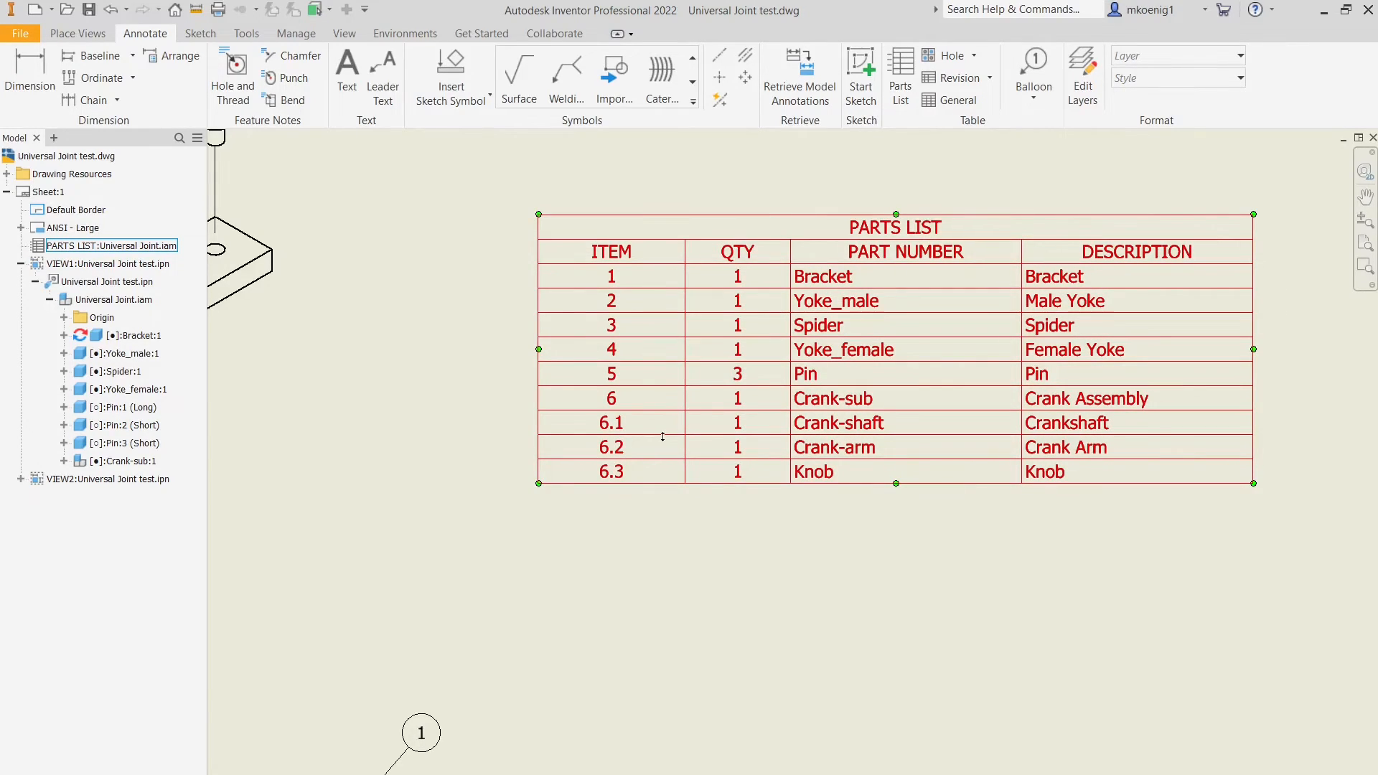
pyautogui.scroll(4, 662, 436)
pyautogui.moveTo(662, 437); pyautogui.dragTo(779, 365, button='middle')
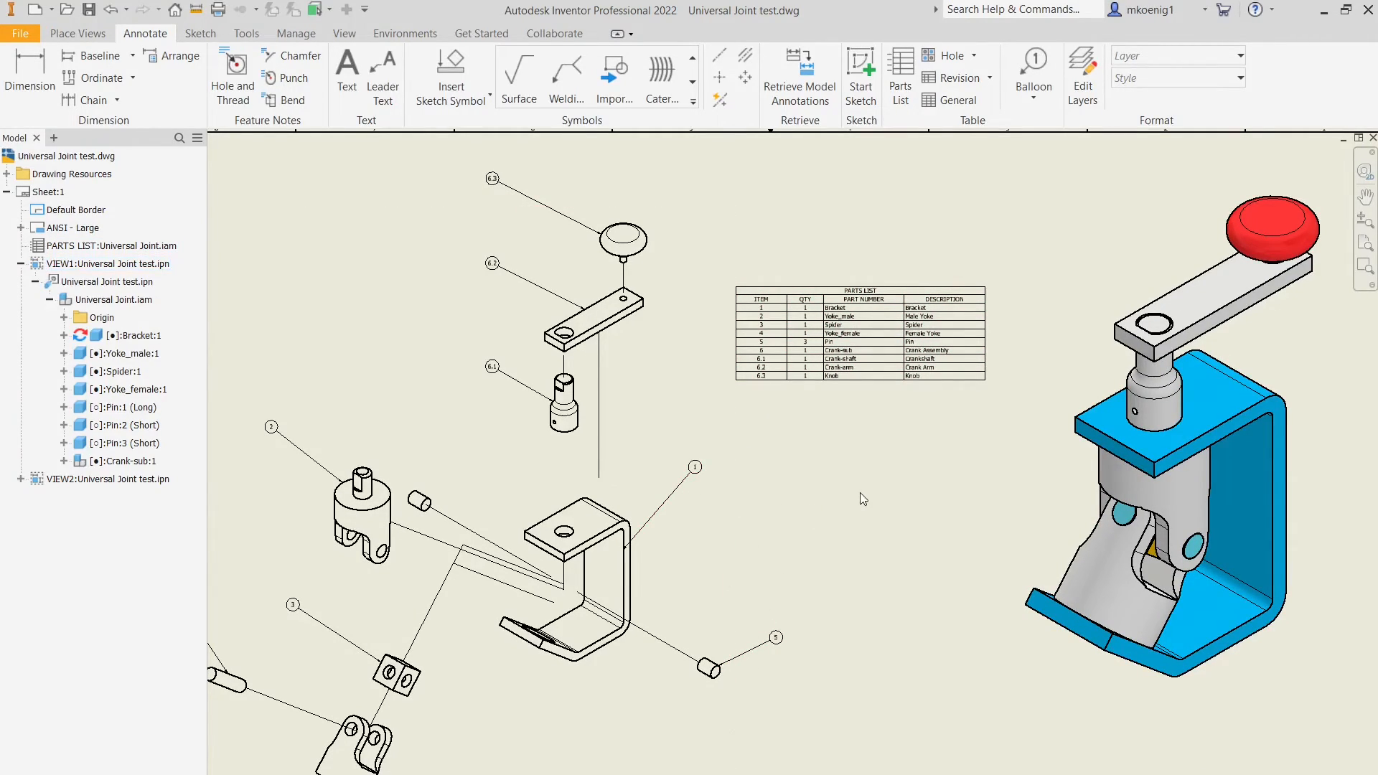
pyautogui.moveTo(858, 498); pyautogui.dragTo(889, 442, button='middle')
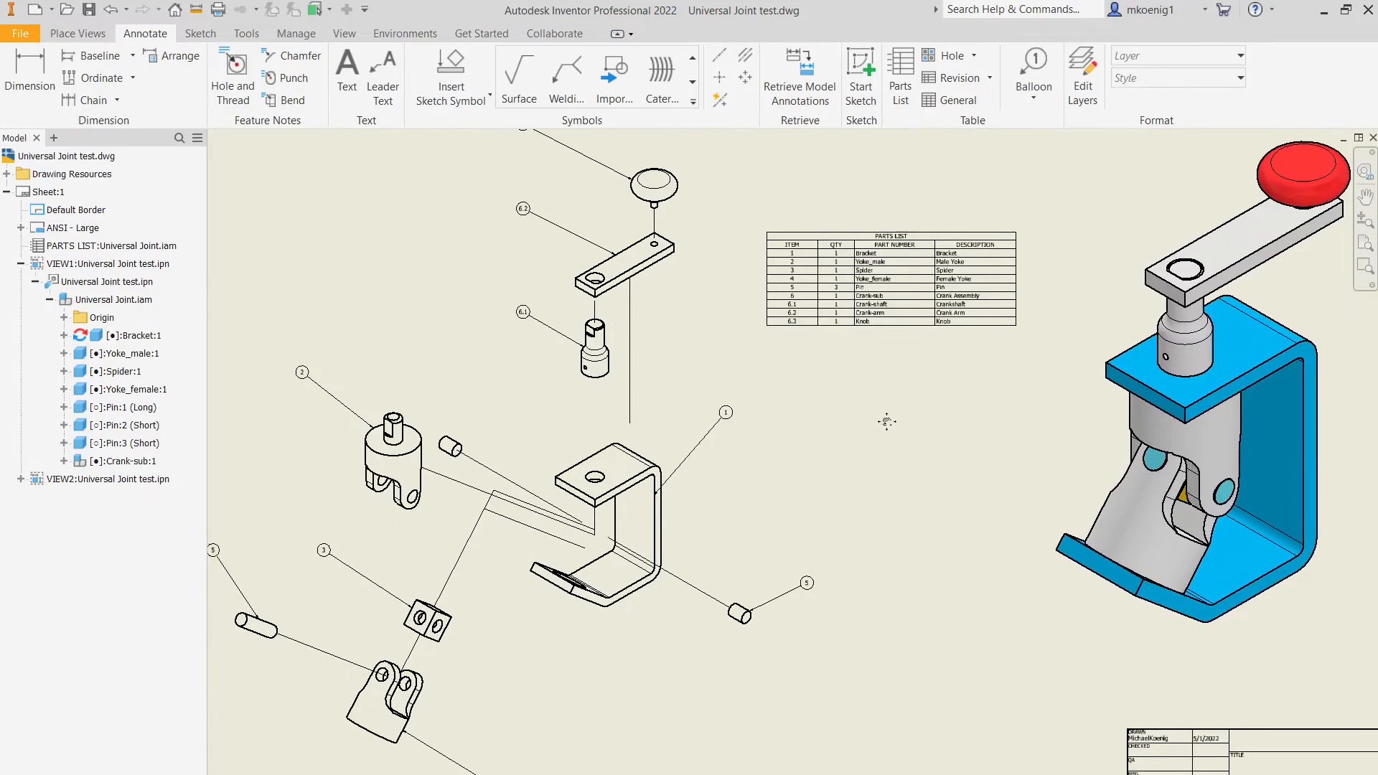
pyautogui.scroll(-3, 812, 351)
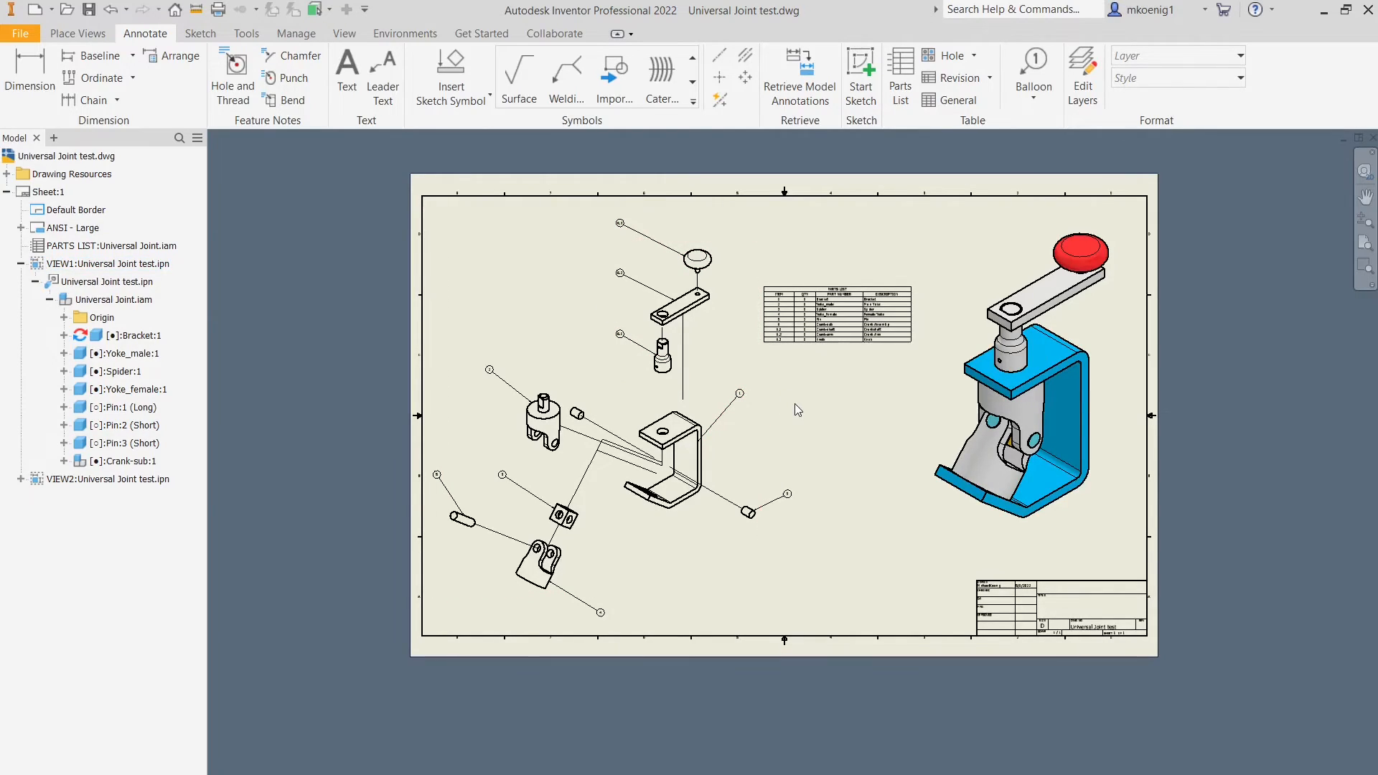
pyautogui.moveTo(840, 455); pyautogui.dragTo(794, 439, button='middle')
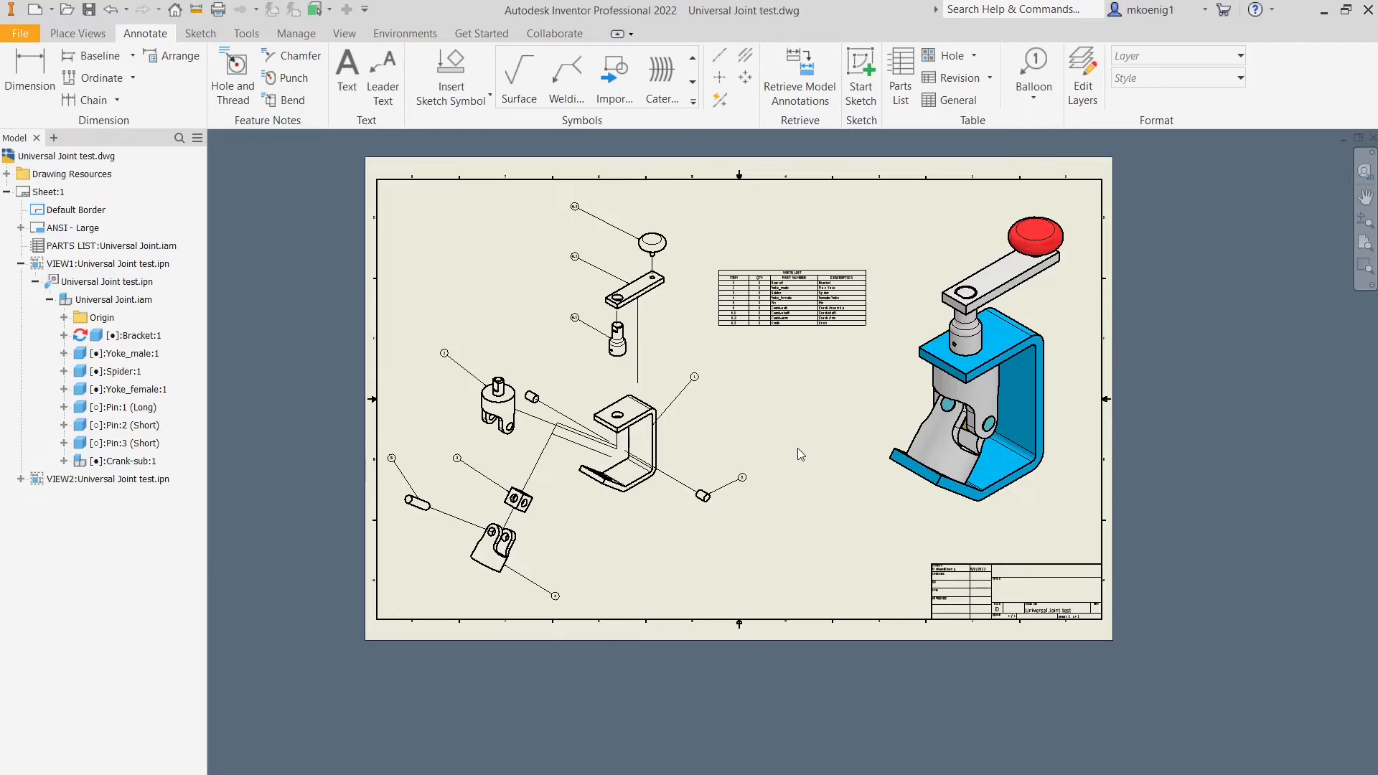
# Step: Set the title in the drawing's iProperties to TDD 227 Final Project for the title block
pyautogui.scroll(5, 1039, 608)
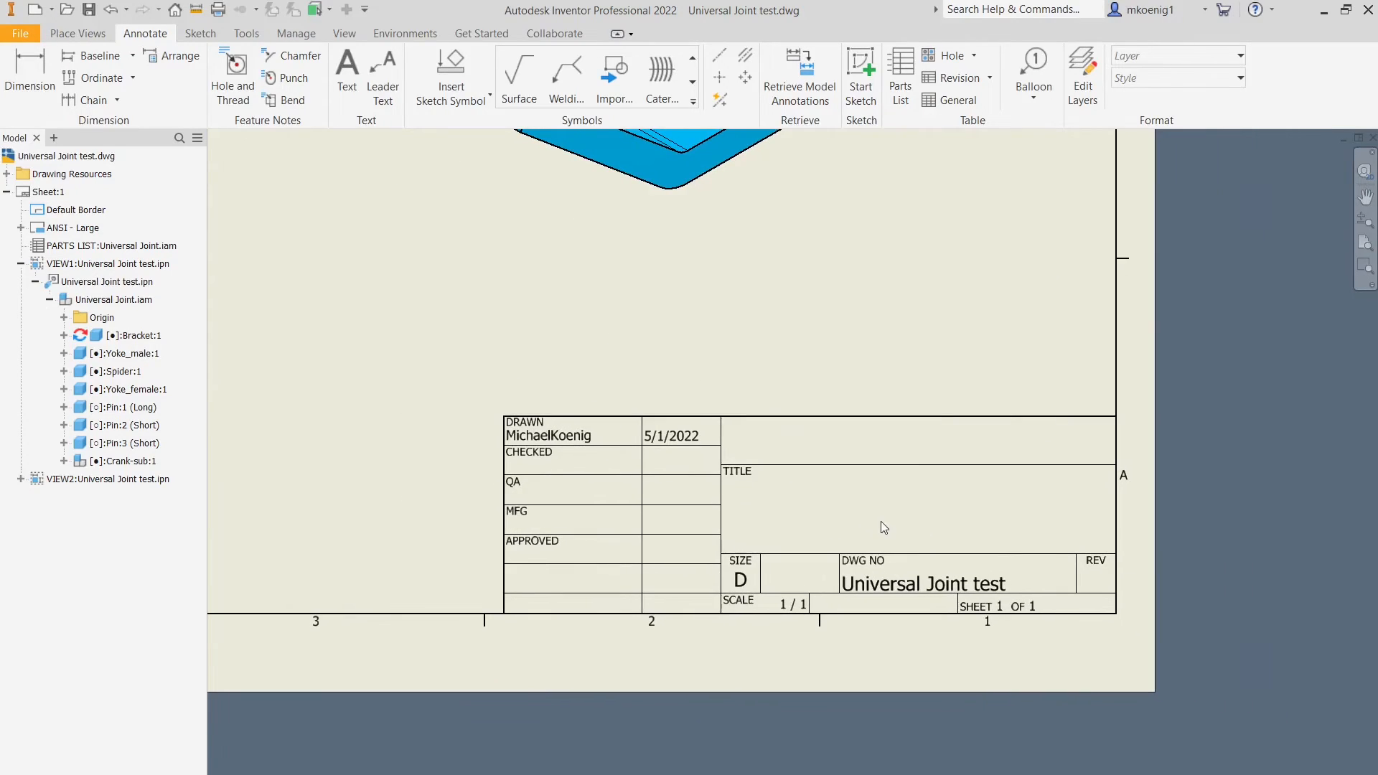
pyautogui.moveTo(902, 511); pyautogui.dragTo(856, 477, button='middle')
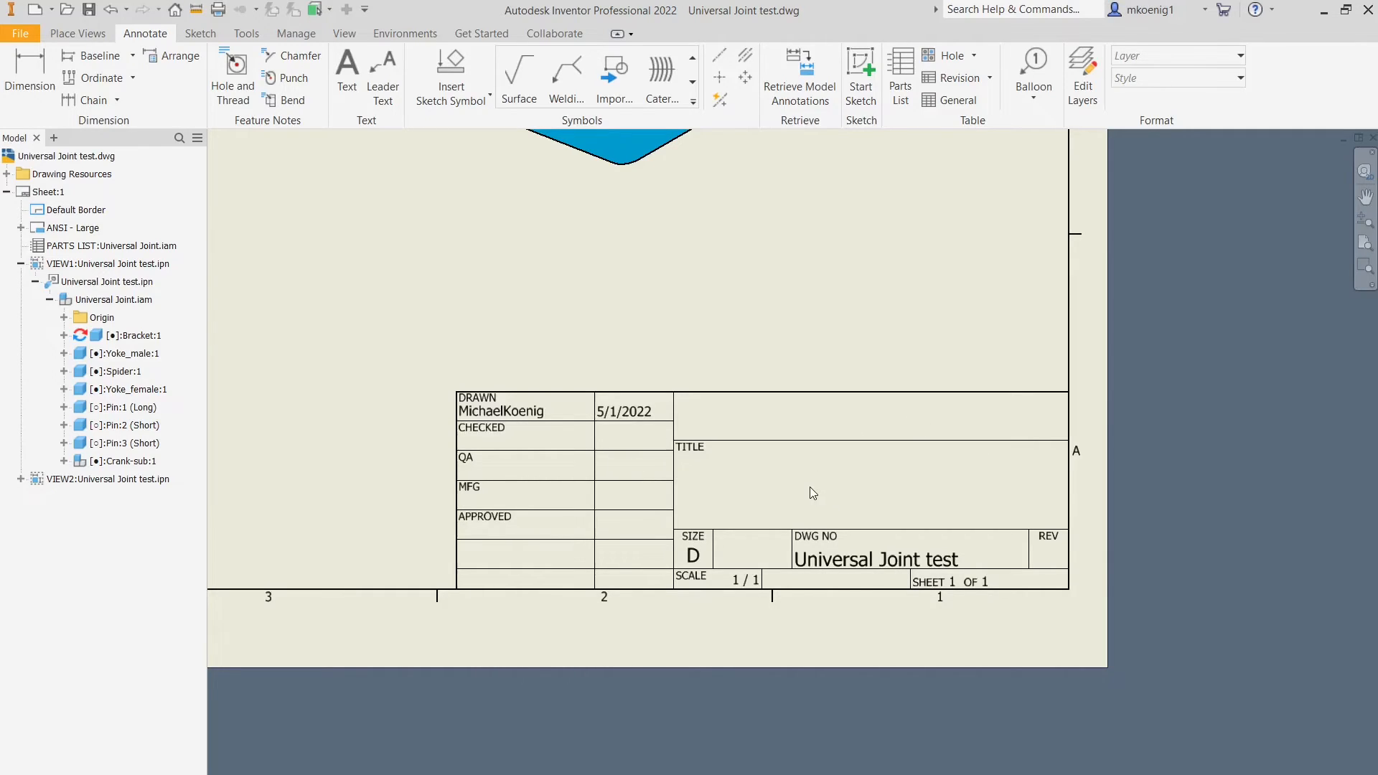
pyautogui.click(105, 158)
pyautogui.rightClick(105, 161)
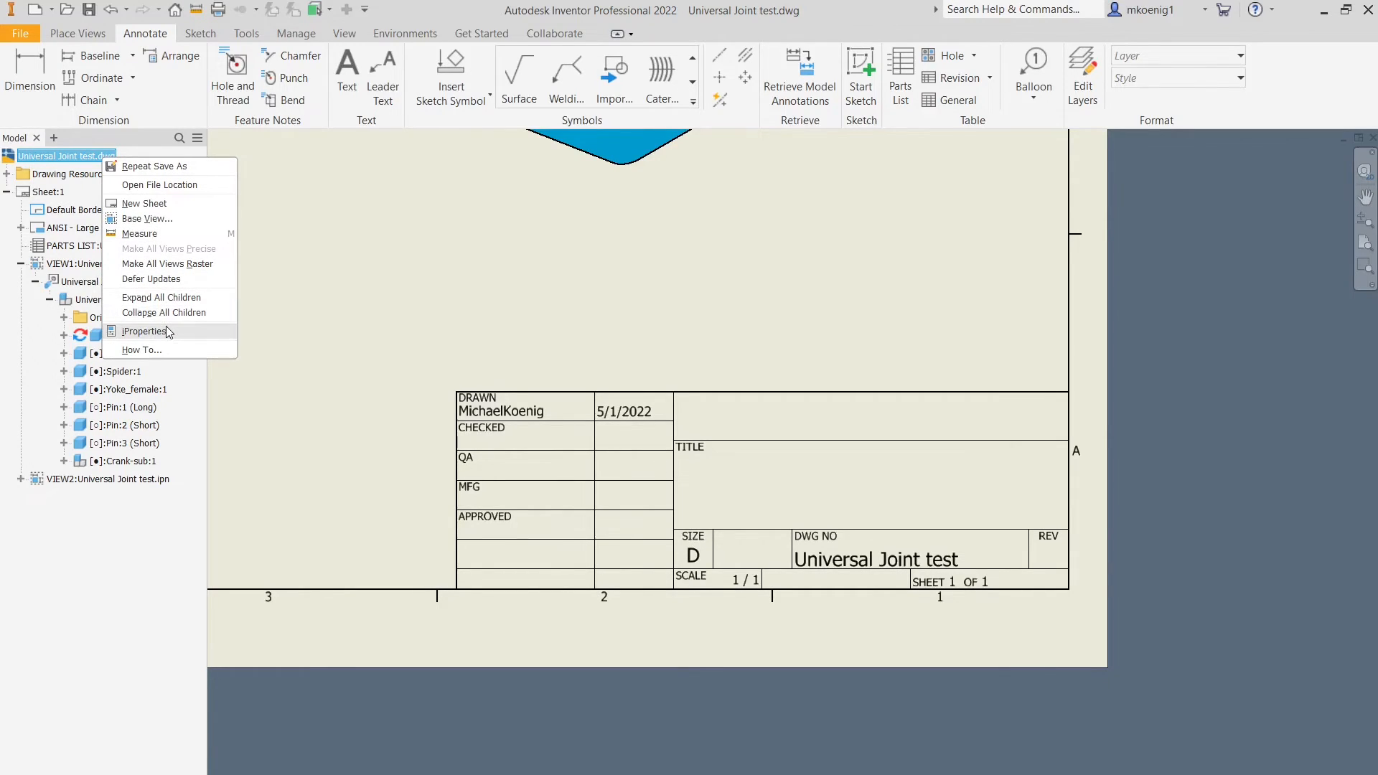
pyautogui.click(167, 331)
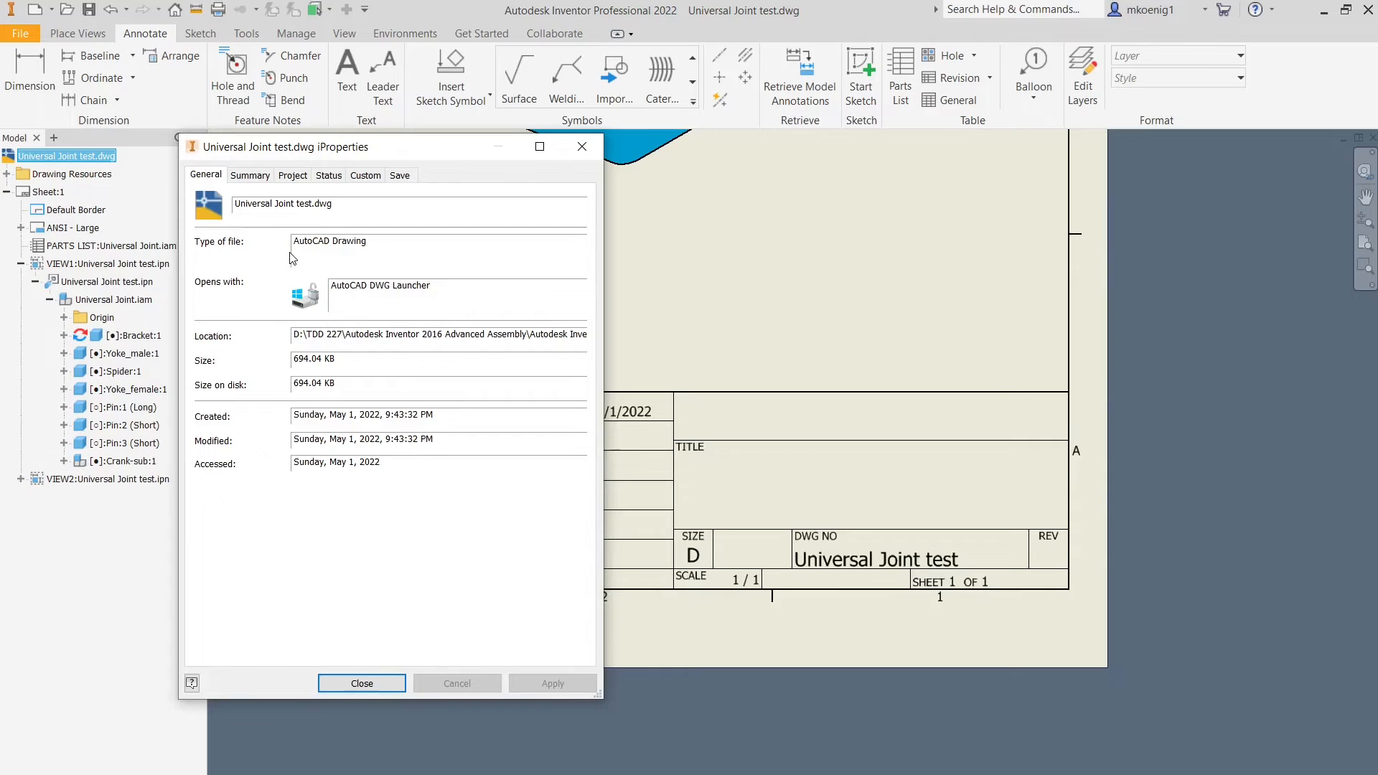
pyautogui.click(294, 176)
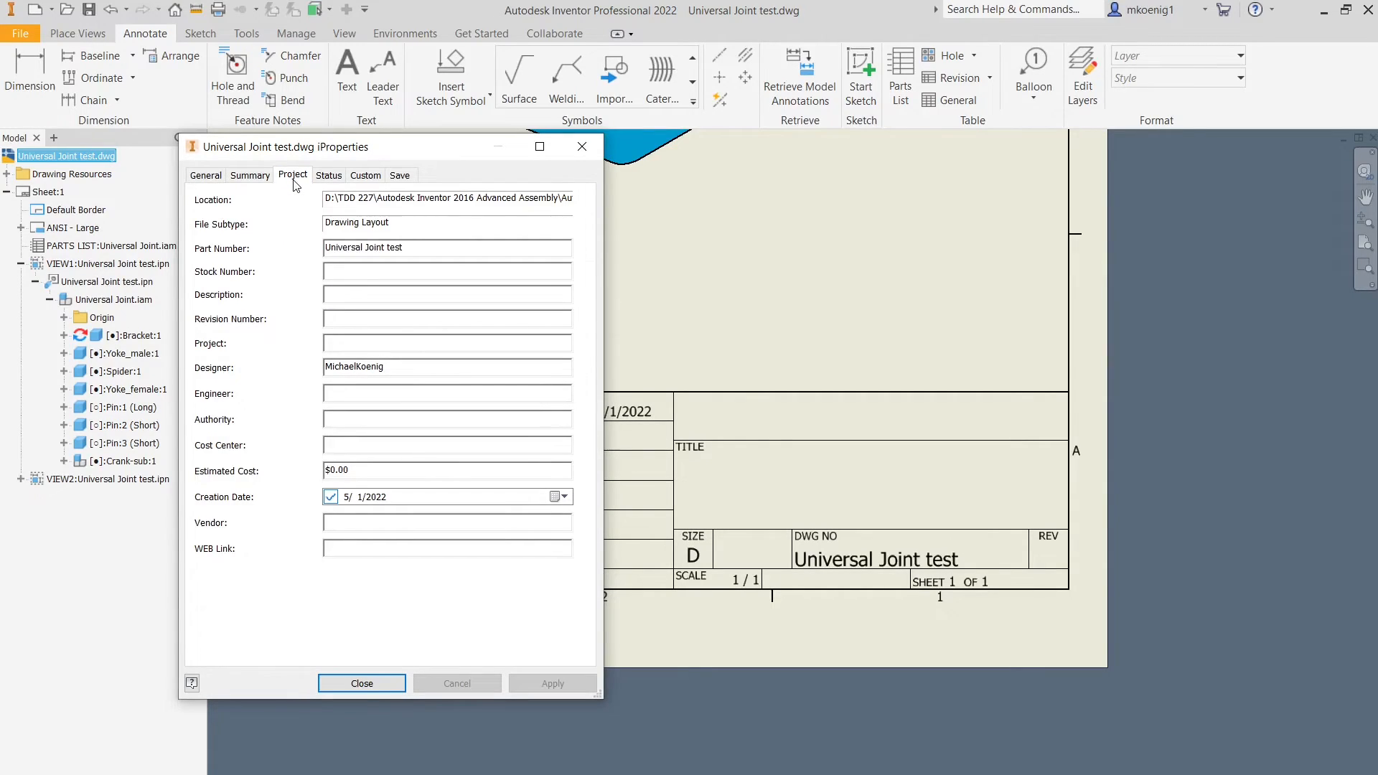
pyautogui.click(206, 176)
pyautogui.click(244, 175)
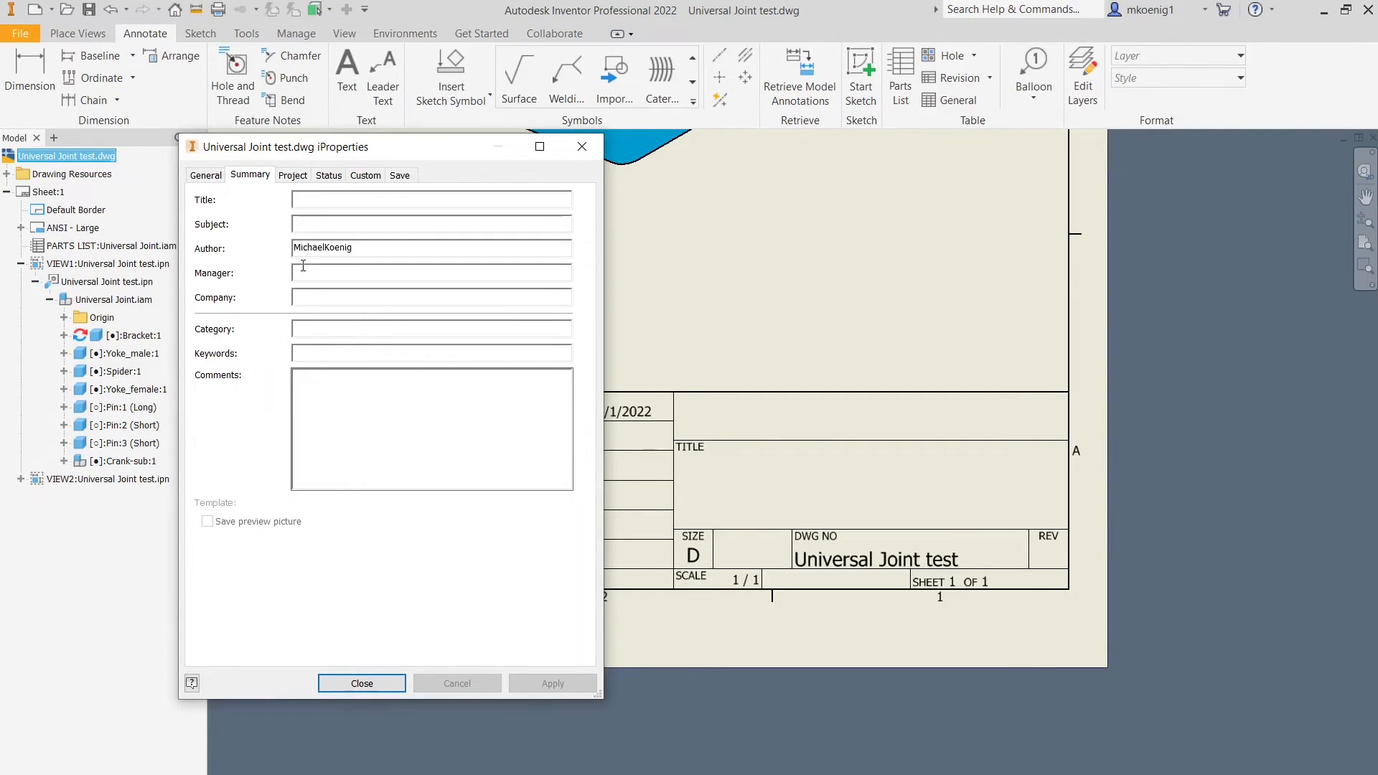
pyautogui.click(339, 200)
pyautogui.write('Fina')
pyautogui.press('BackSpace')
pyautogui.write('T')
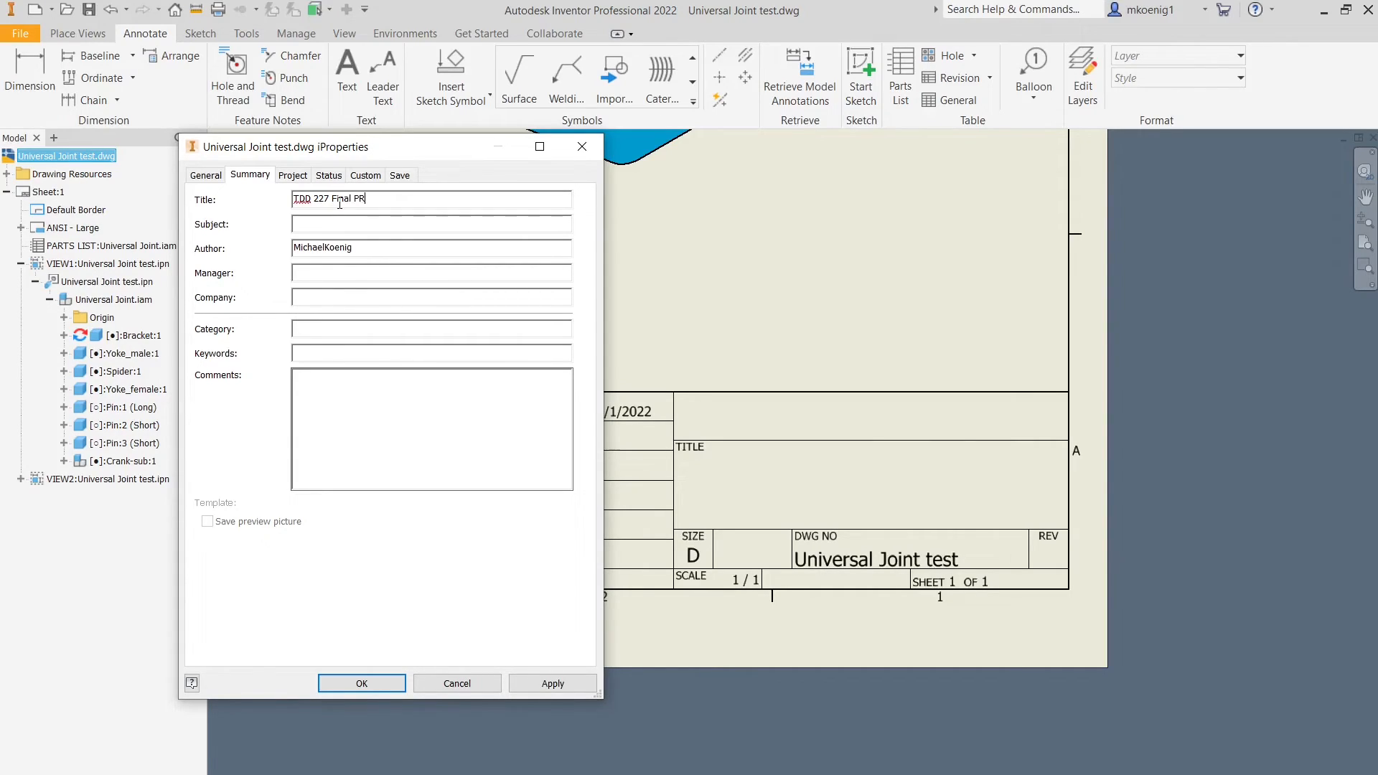
pyautogui.write('oject')
# Step: Set the revision number in the drawing's iProperties to A and apply the property changes
pyautogui.click(292, 176)
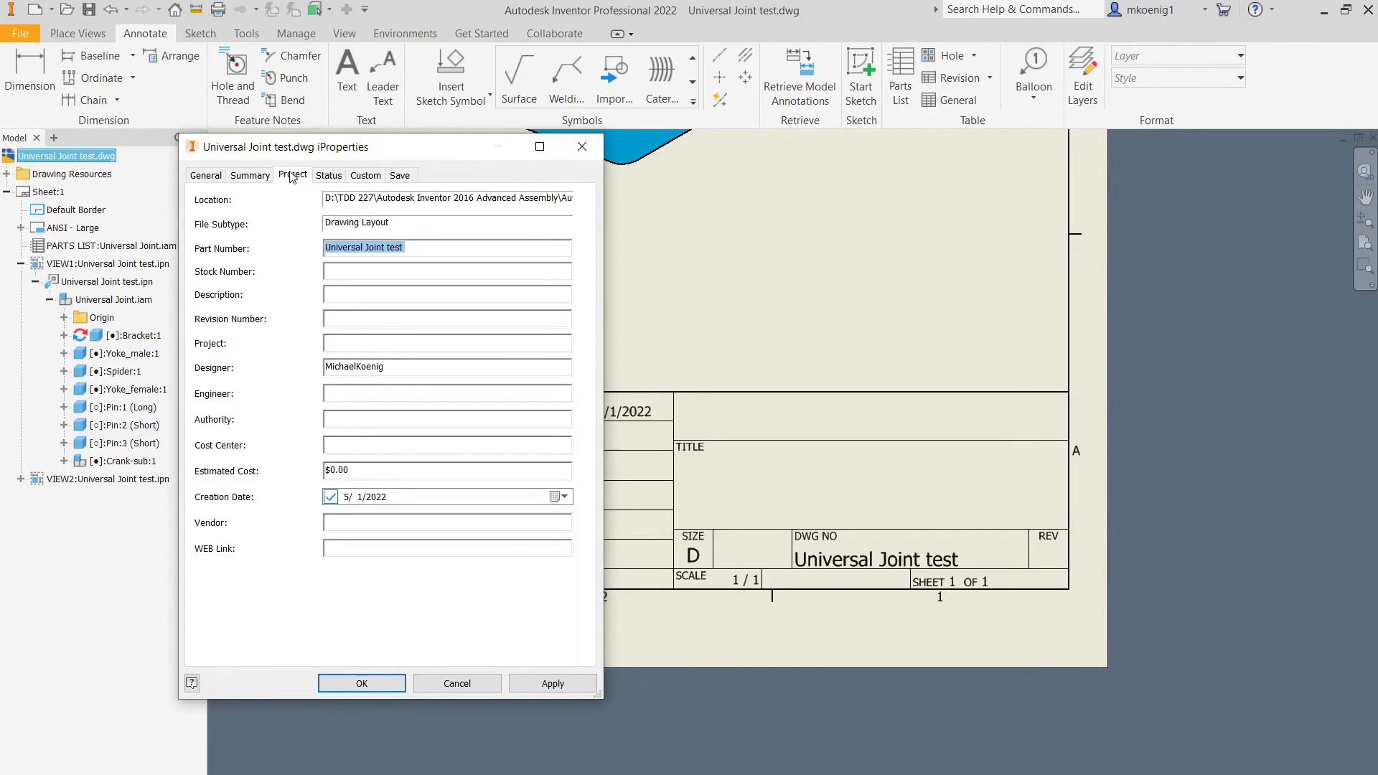
pyautogui.click(337, 319)
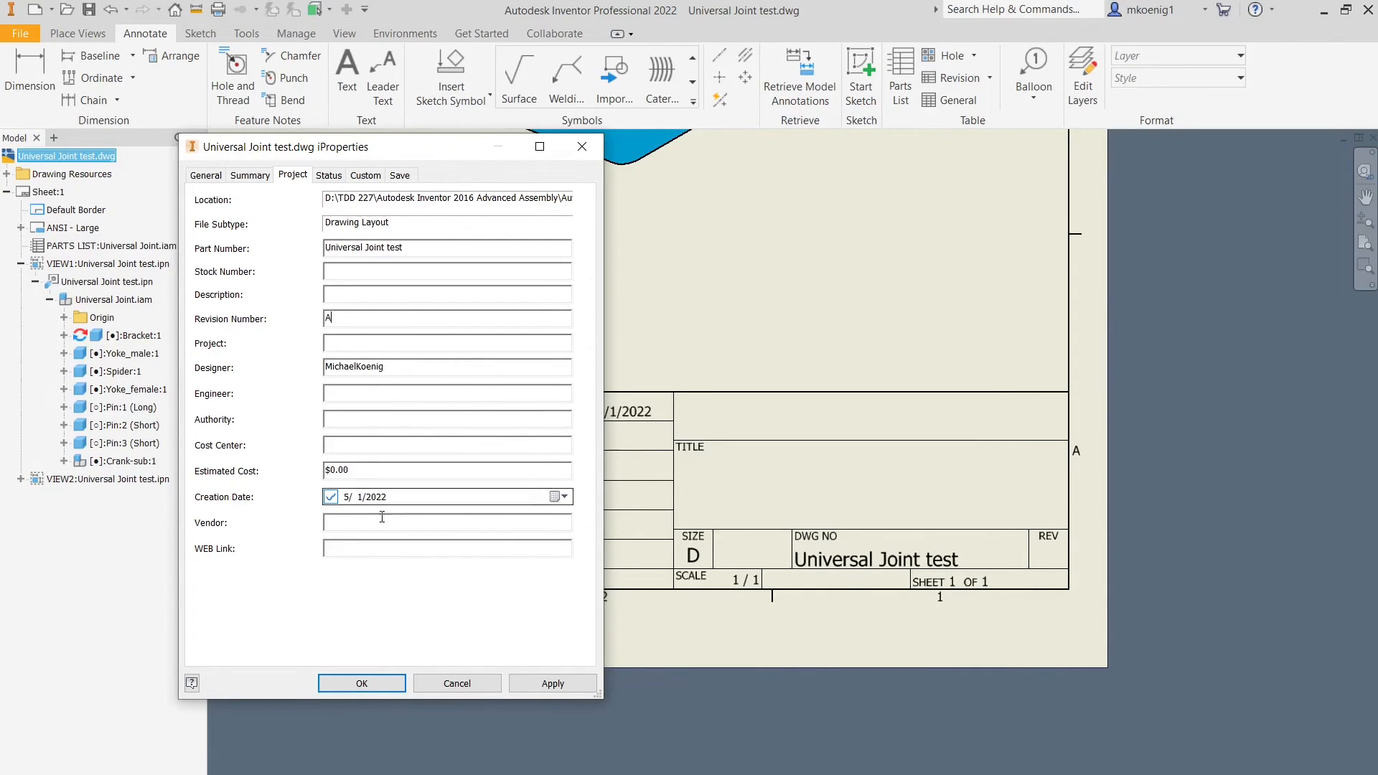
pyautogui.click(362, 685)
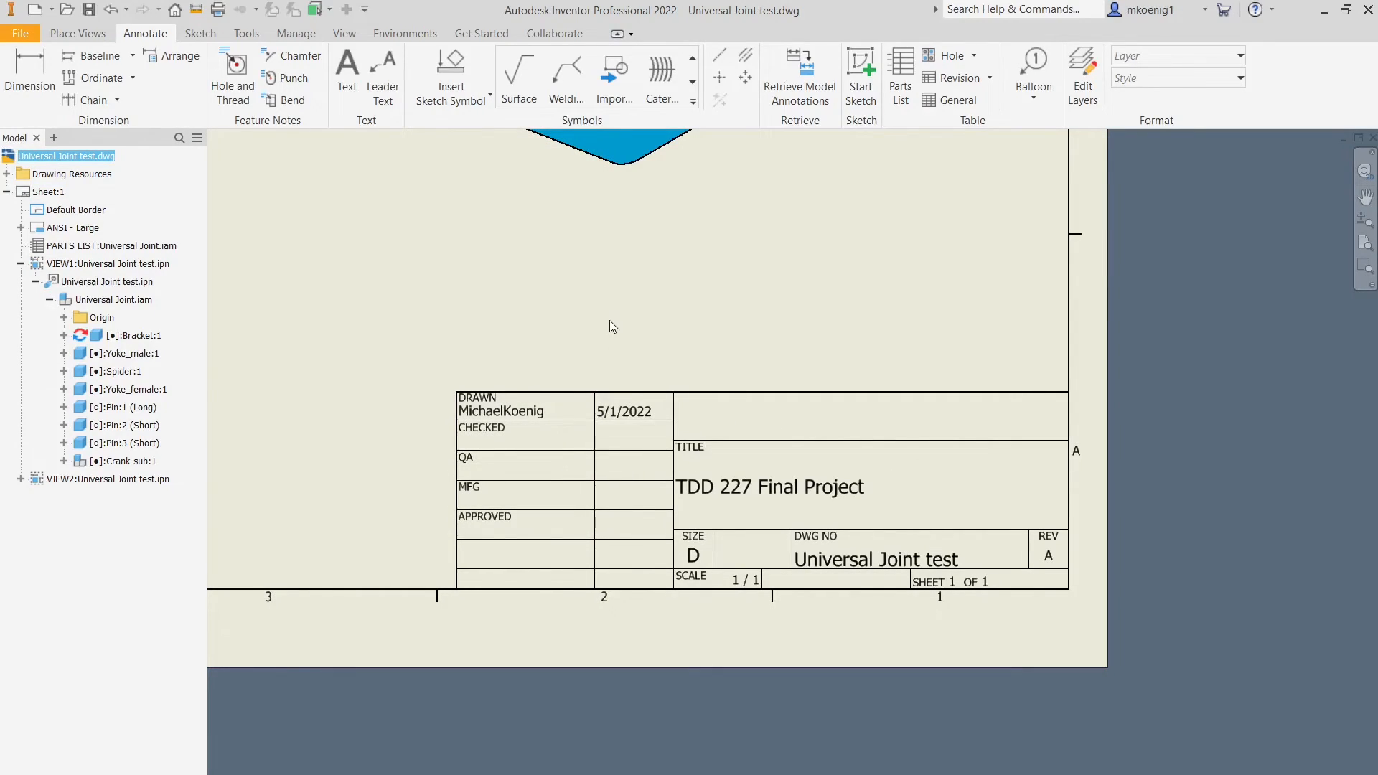
# Step: Save the Universal Joint test drawing with the whole sheet in view, accepting the save of its edited file
pyautogui.press('Home')
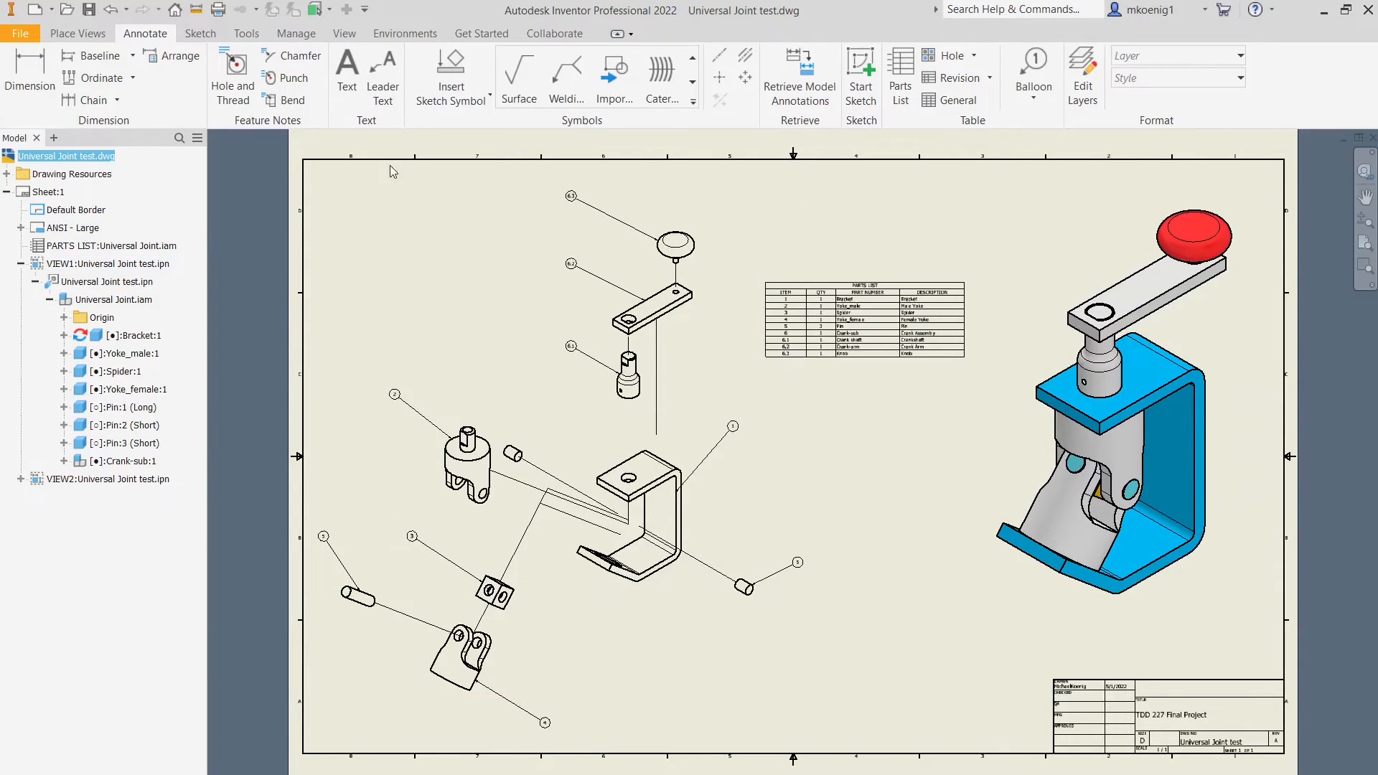
pyautogui.click(89, 10)
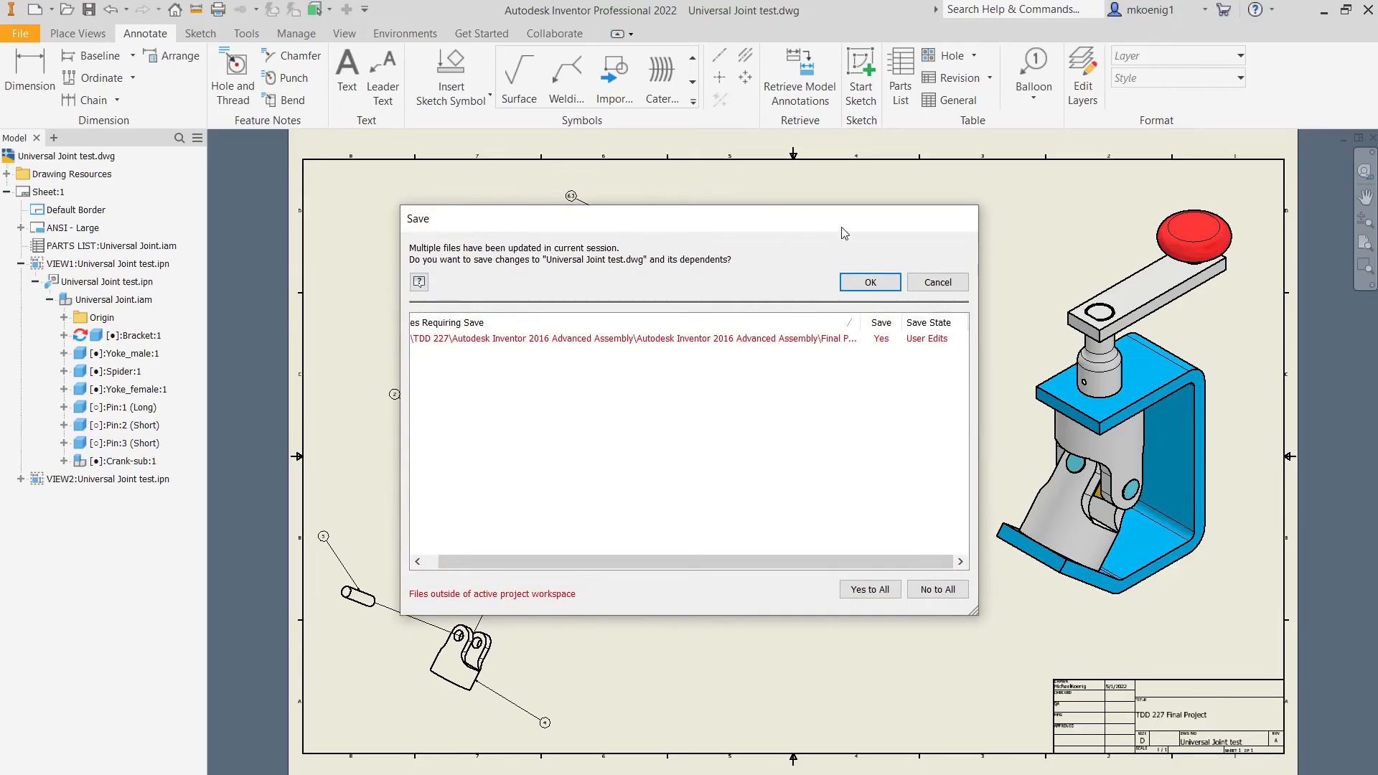
pyautogui.click(870, 282)
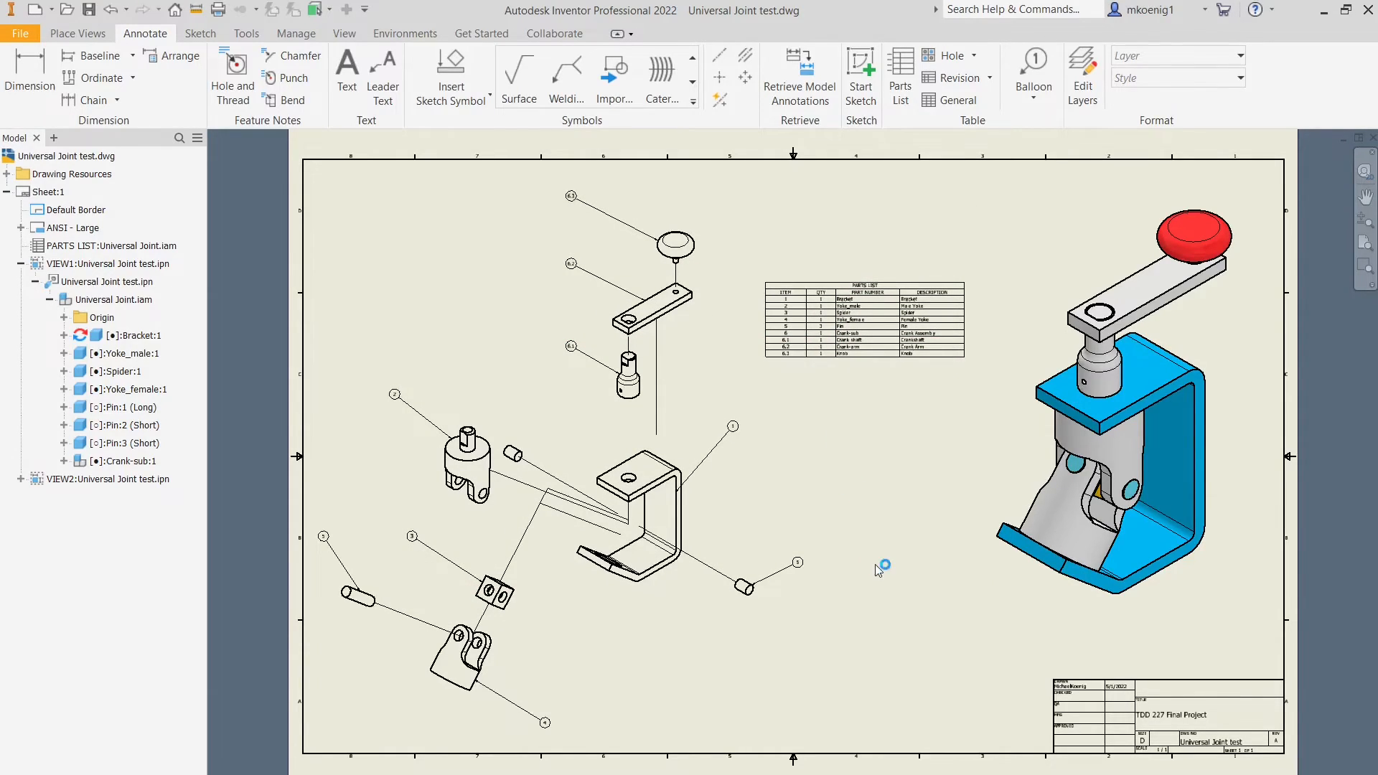
# Step: Start Pack and Go for the Universal Joint test drawing, accepting the notice about component locations outside the active project
pyautogui.click(10, 35)
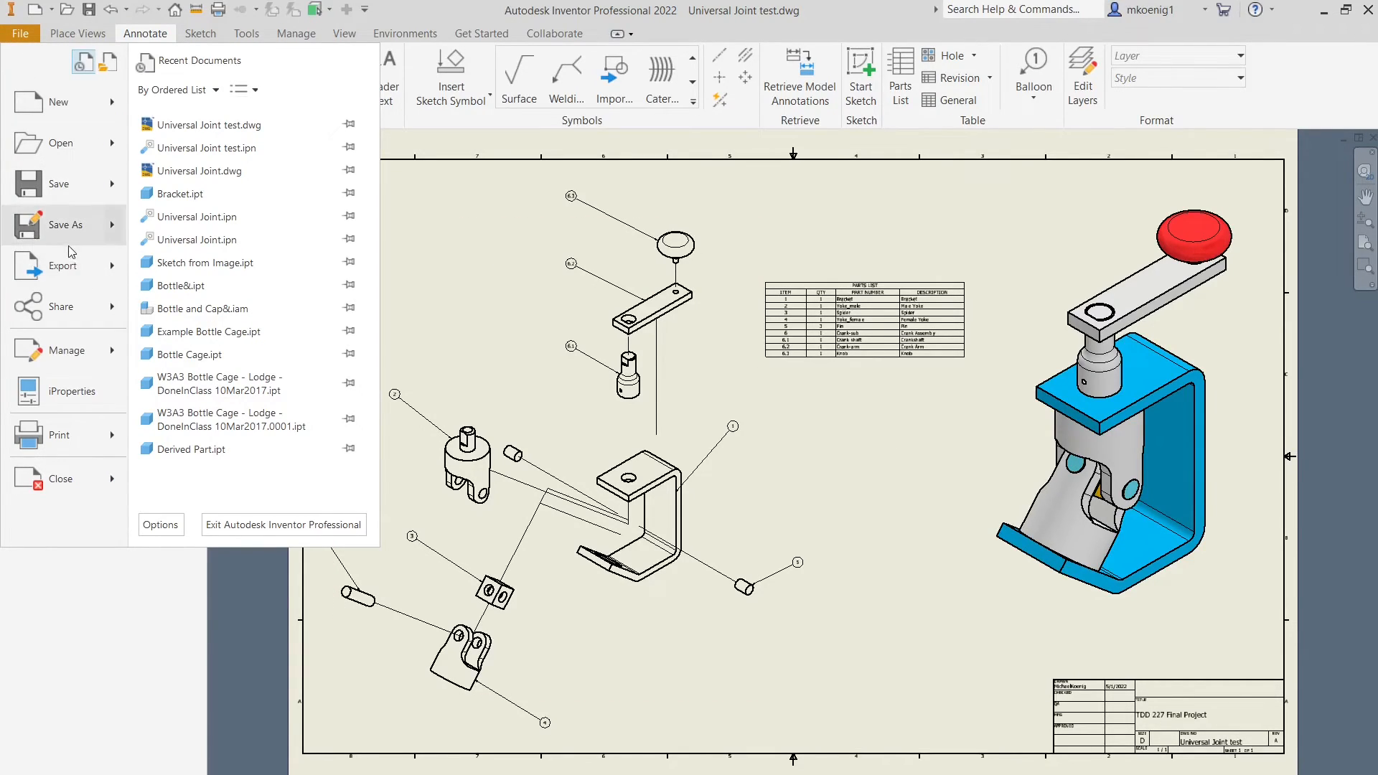
pyautogui.moveTo(72, 231)
pyautogui.click(241, 325)
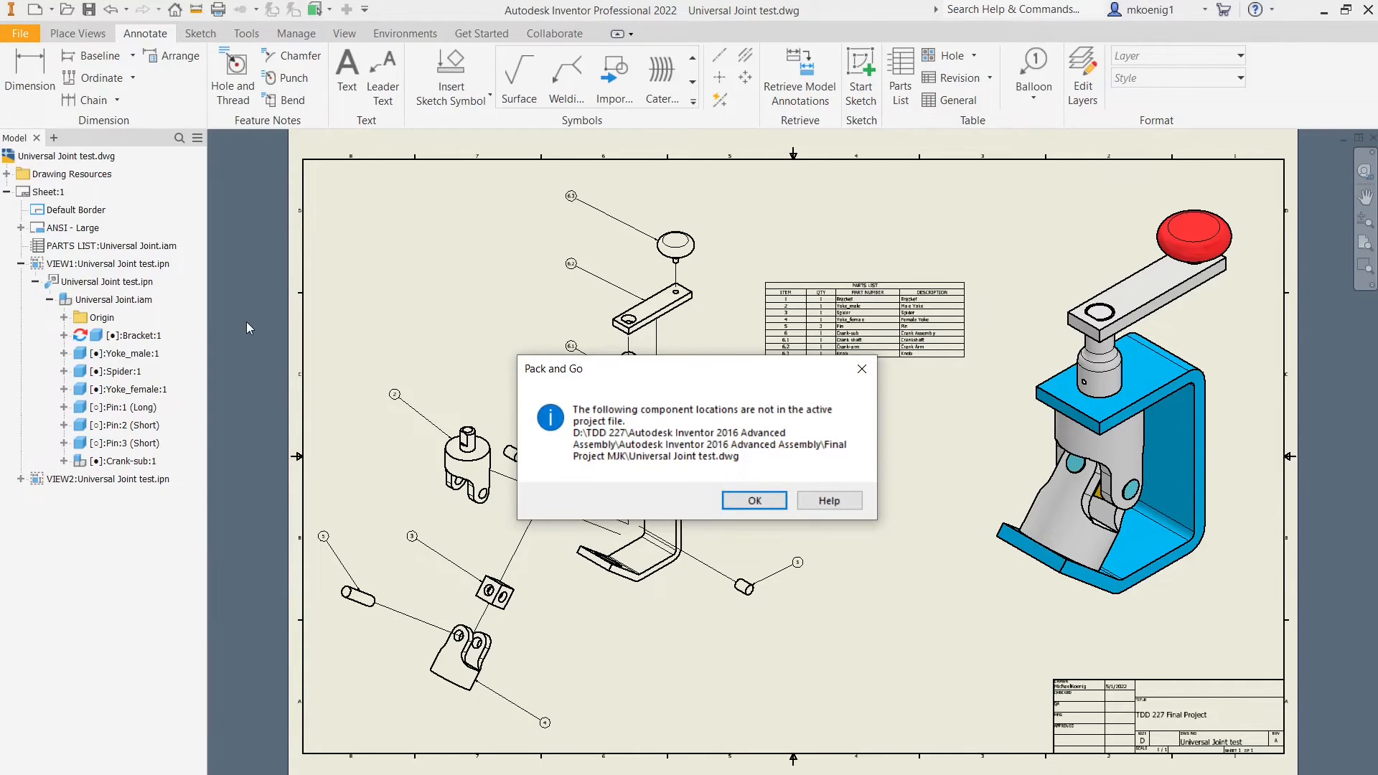
pyautogui.click(781, 503)
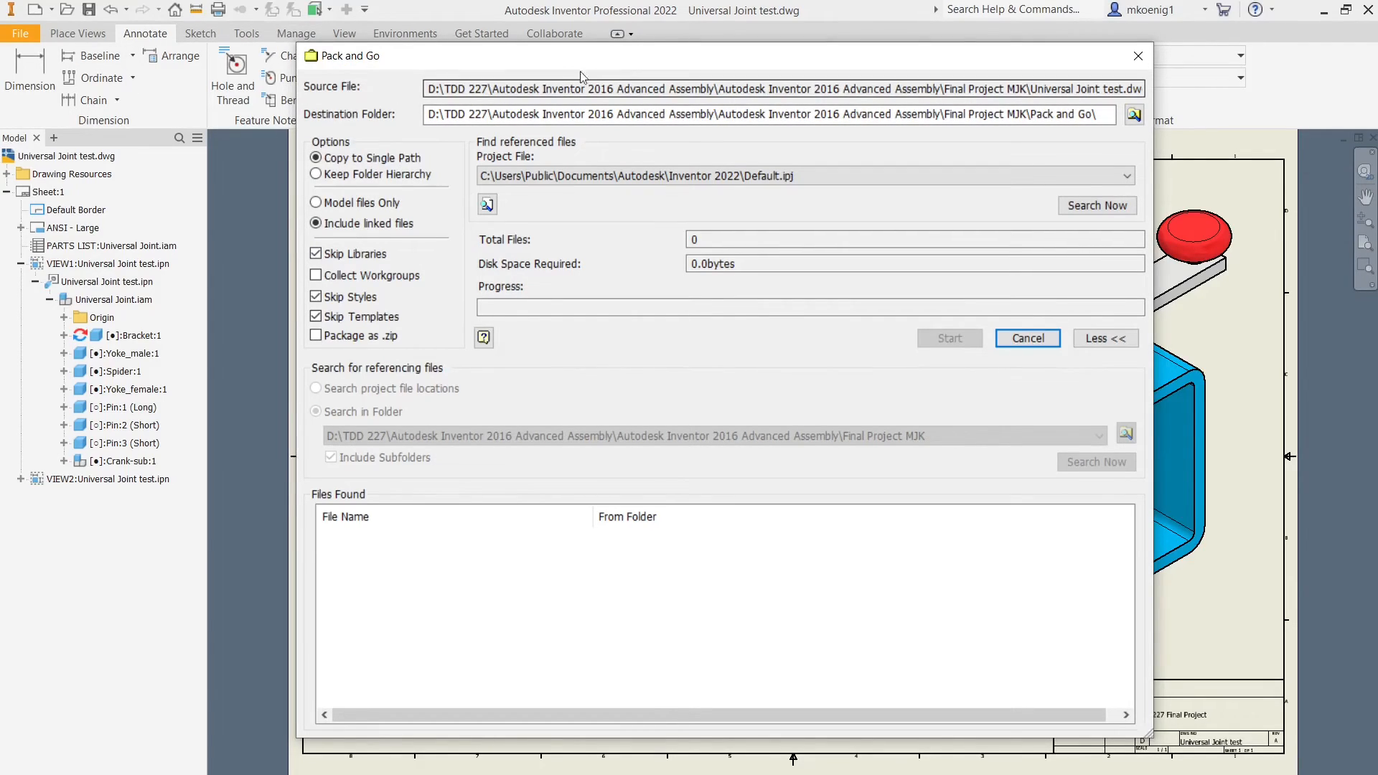
# Step: Examine the source file path and the destination folder path set for Pack and Go
pyautogui.moveTo(807, 88); pyautogui.dragTo(1199, 89)
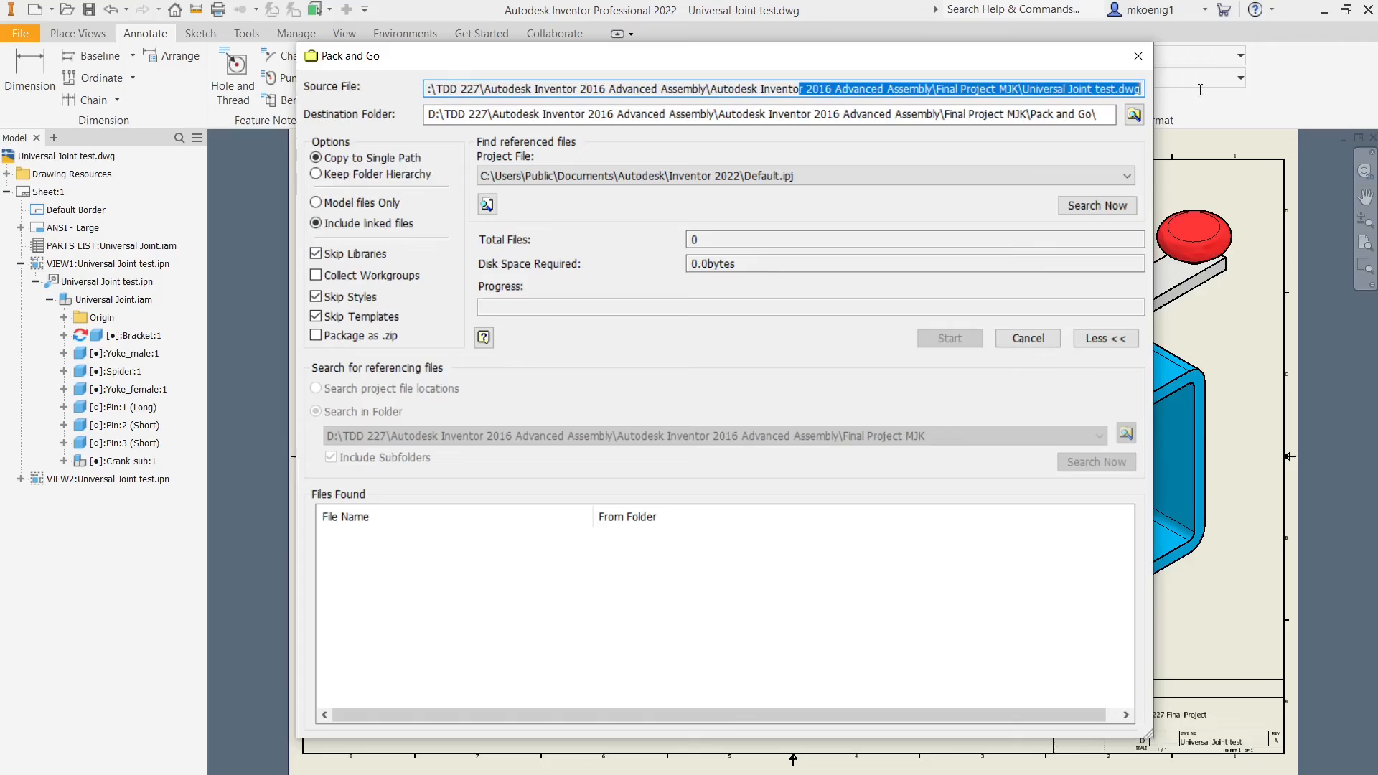
pyautogui.moveTo(1082, 89); pyautogui.dragTo(1088, 89)
pyautogui.click(1141, 88)
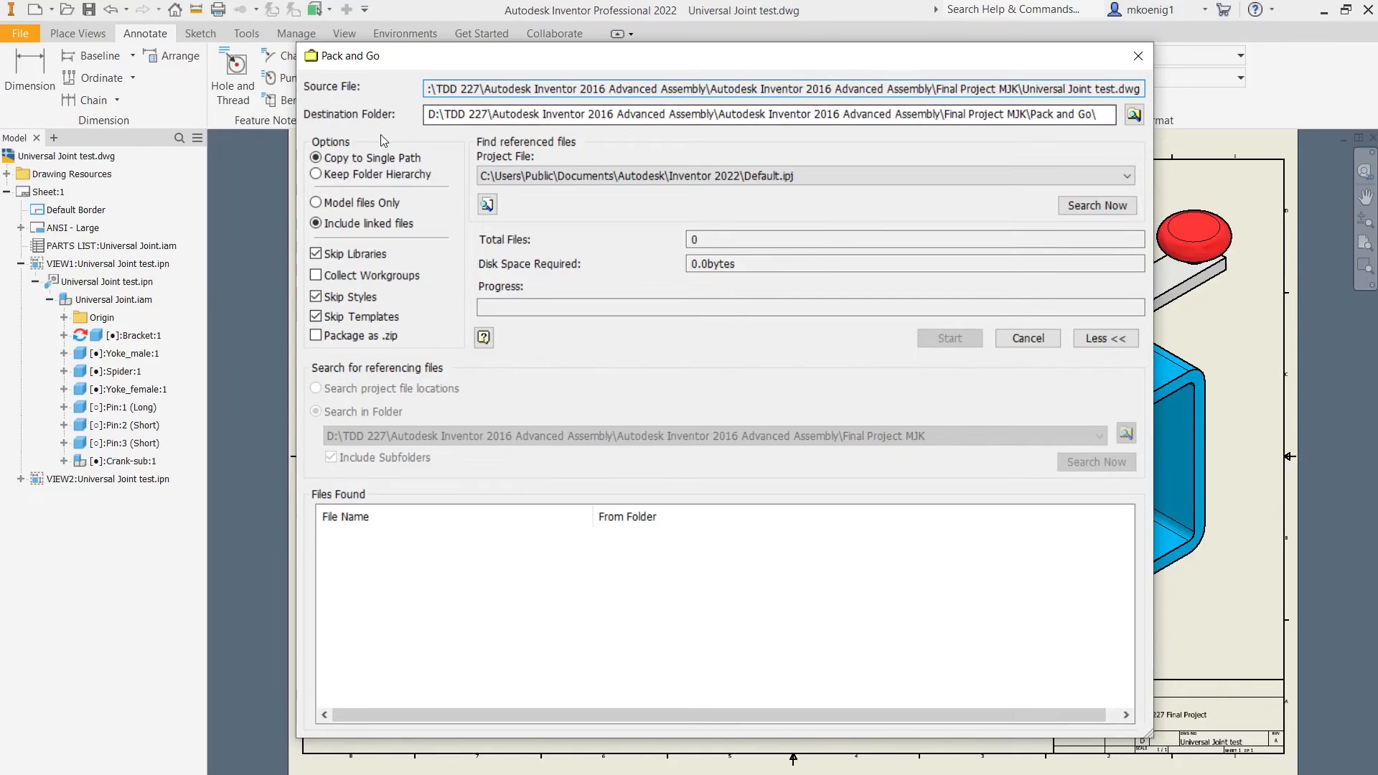
pyautogui.click(1101, 114)
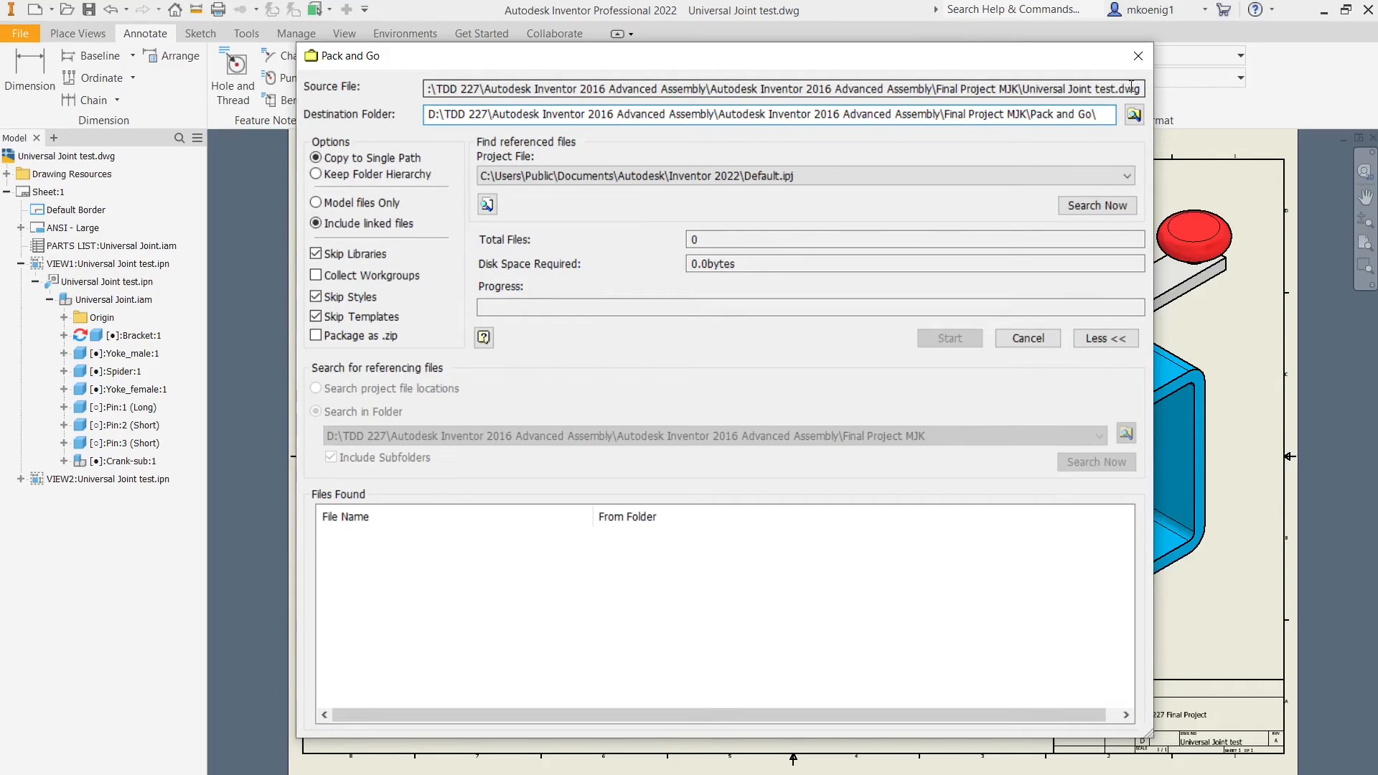
pyautogui.moveTo(1100, 113); pyautogui.dragTo(1033, 112)
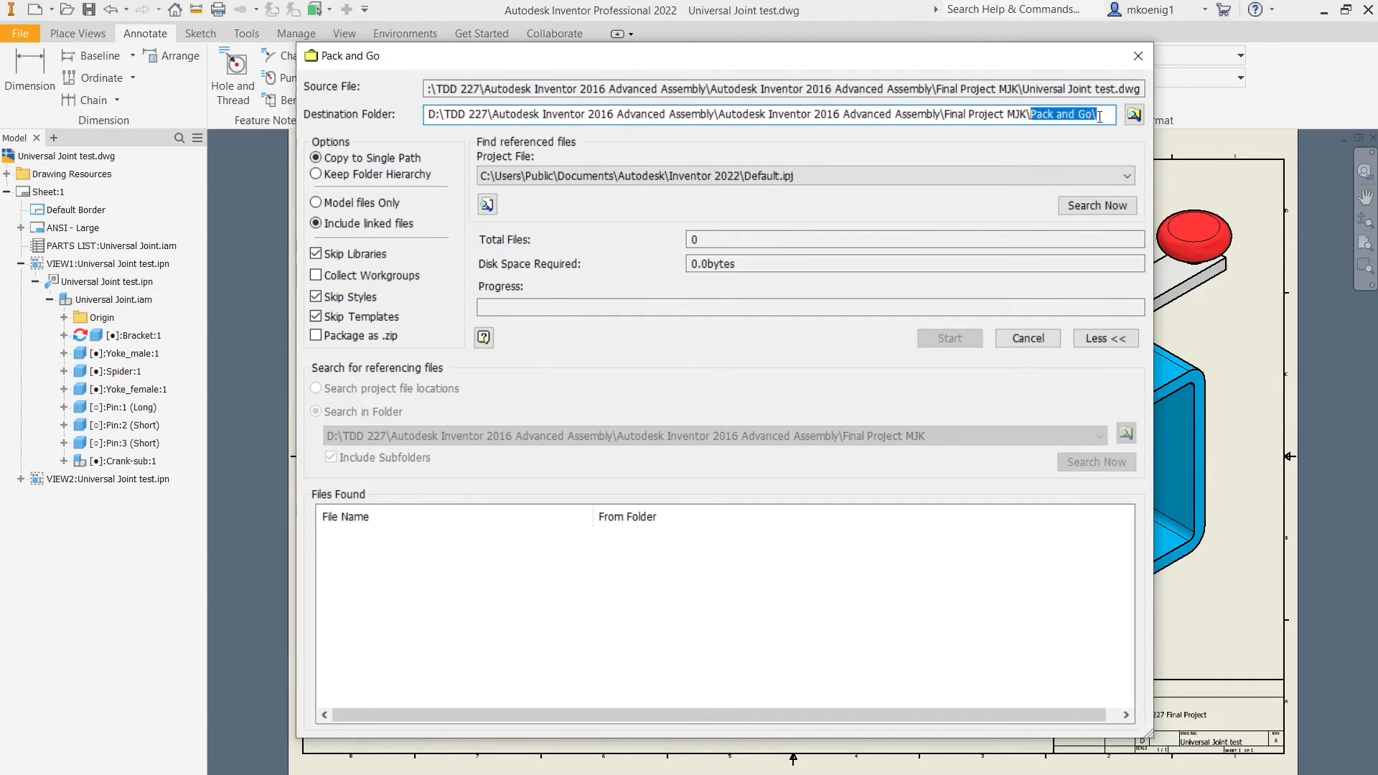
pyautogui.press('End')
pyautogui.click(1129, 119)
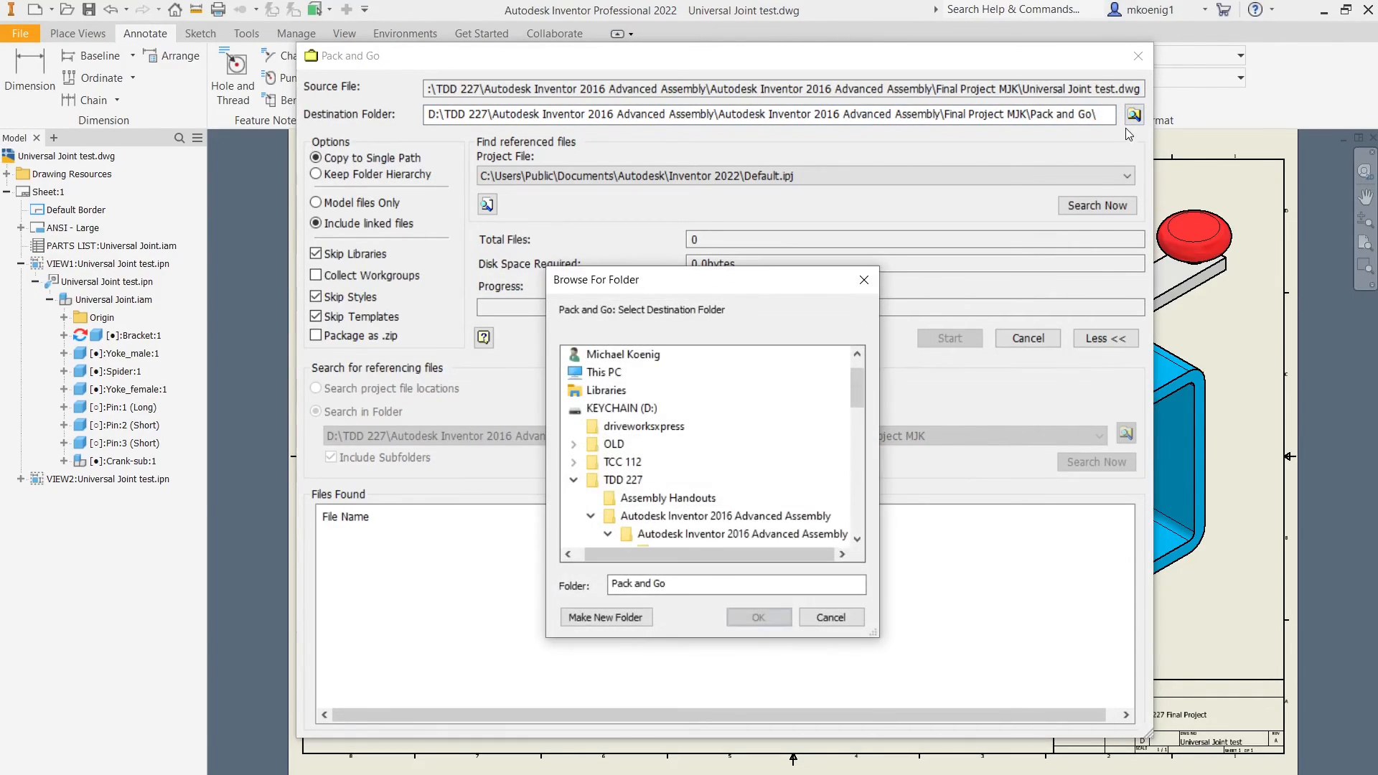
pyautogui.scroll(-2, 629, 455)
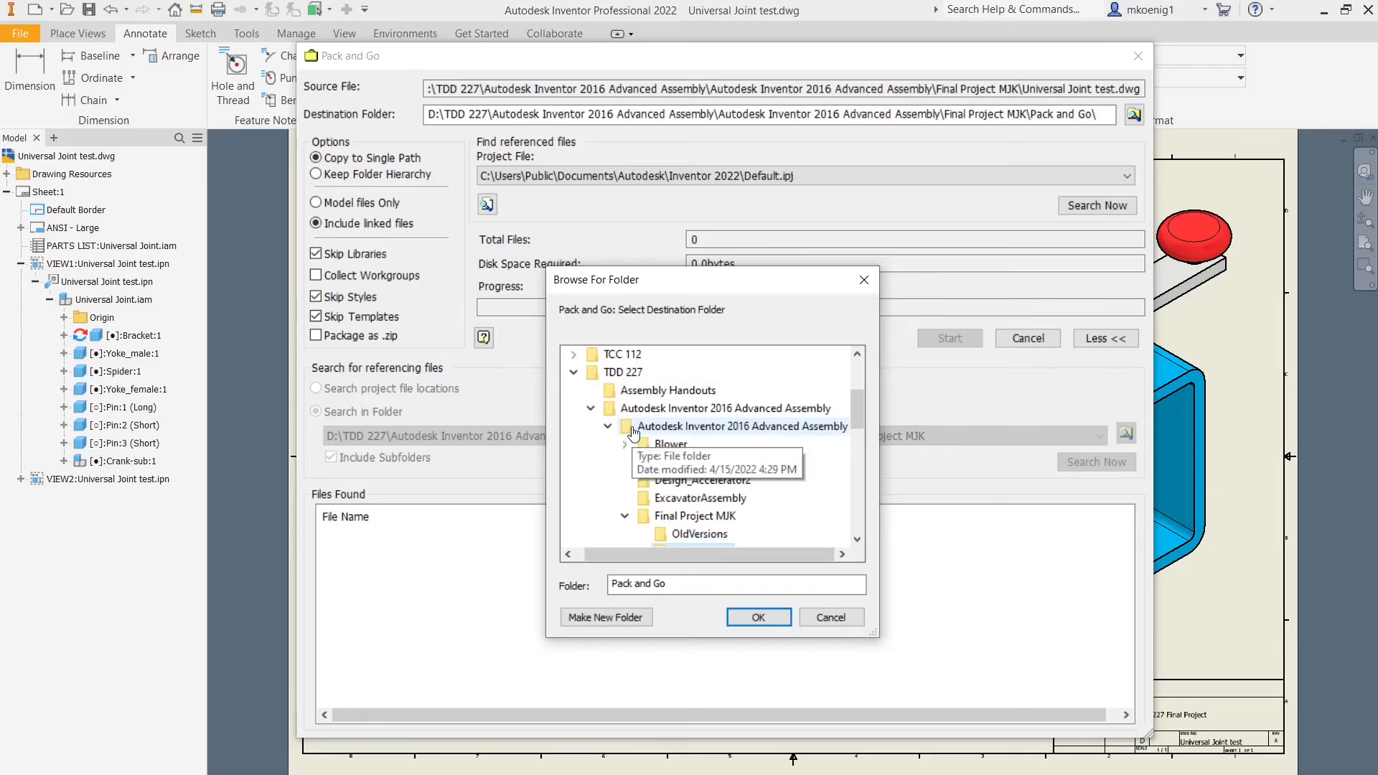
pyautogui.scroll(-2, 631, 434)
pyautogui.scroll(1, 645, 445)
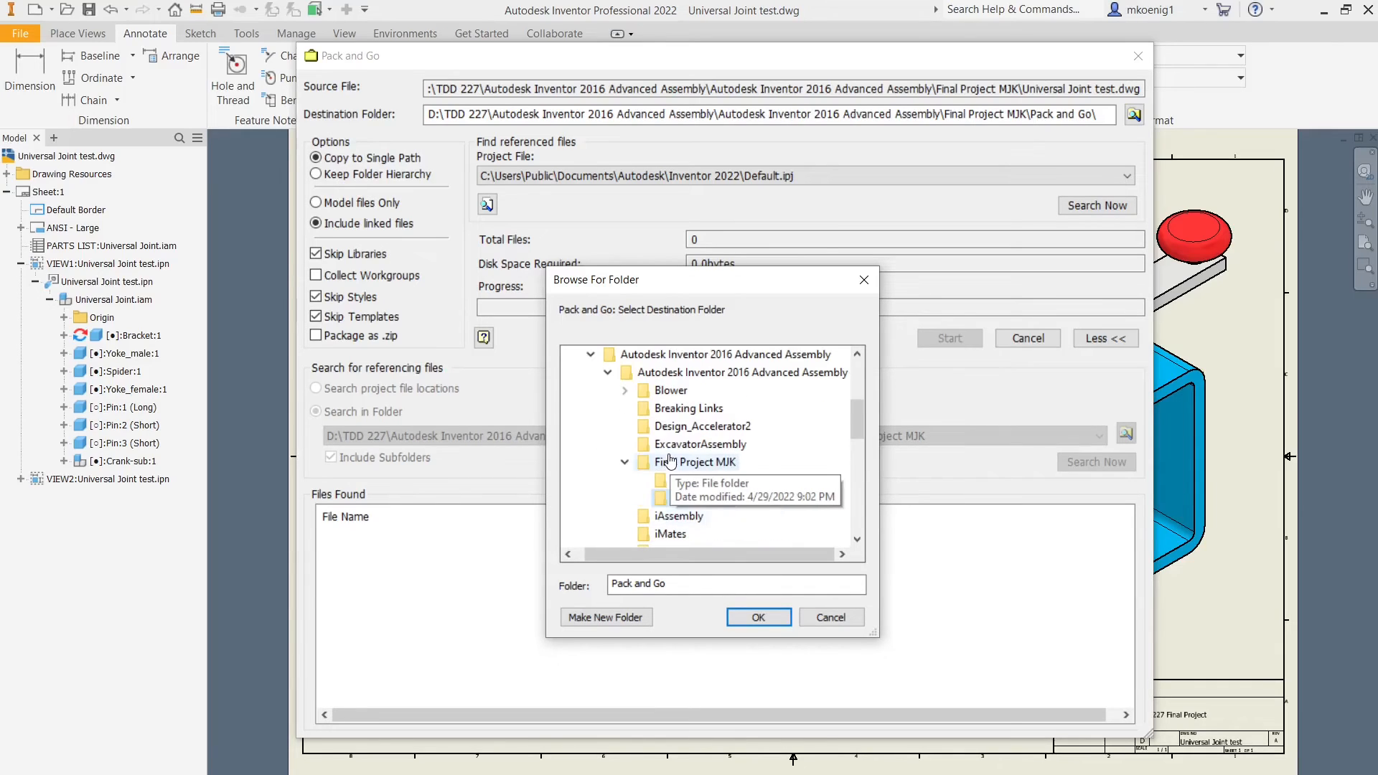
pyautogui.rightClick(669, 356)
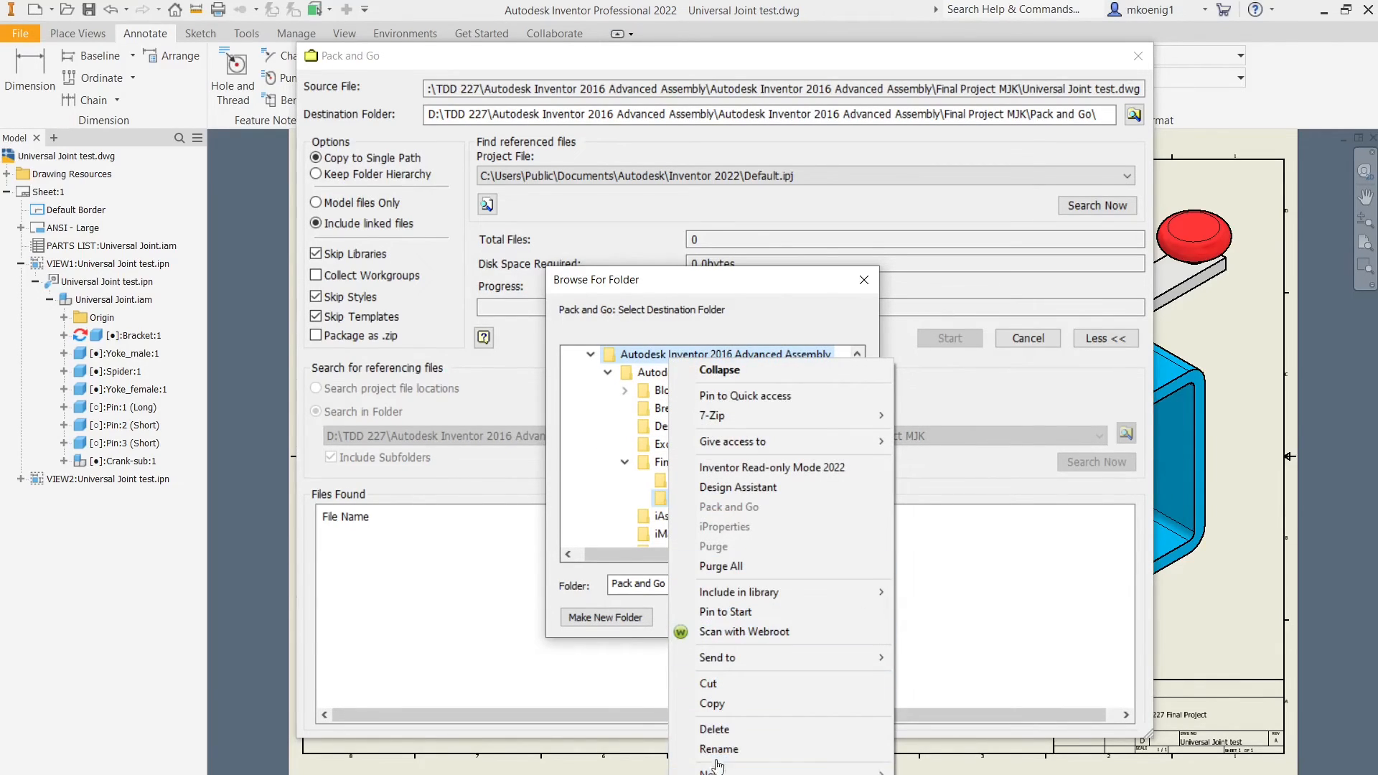
pyautogui.click(605, 624)
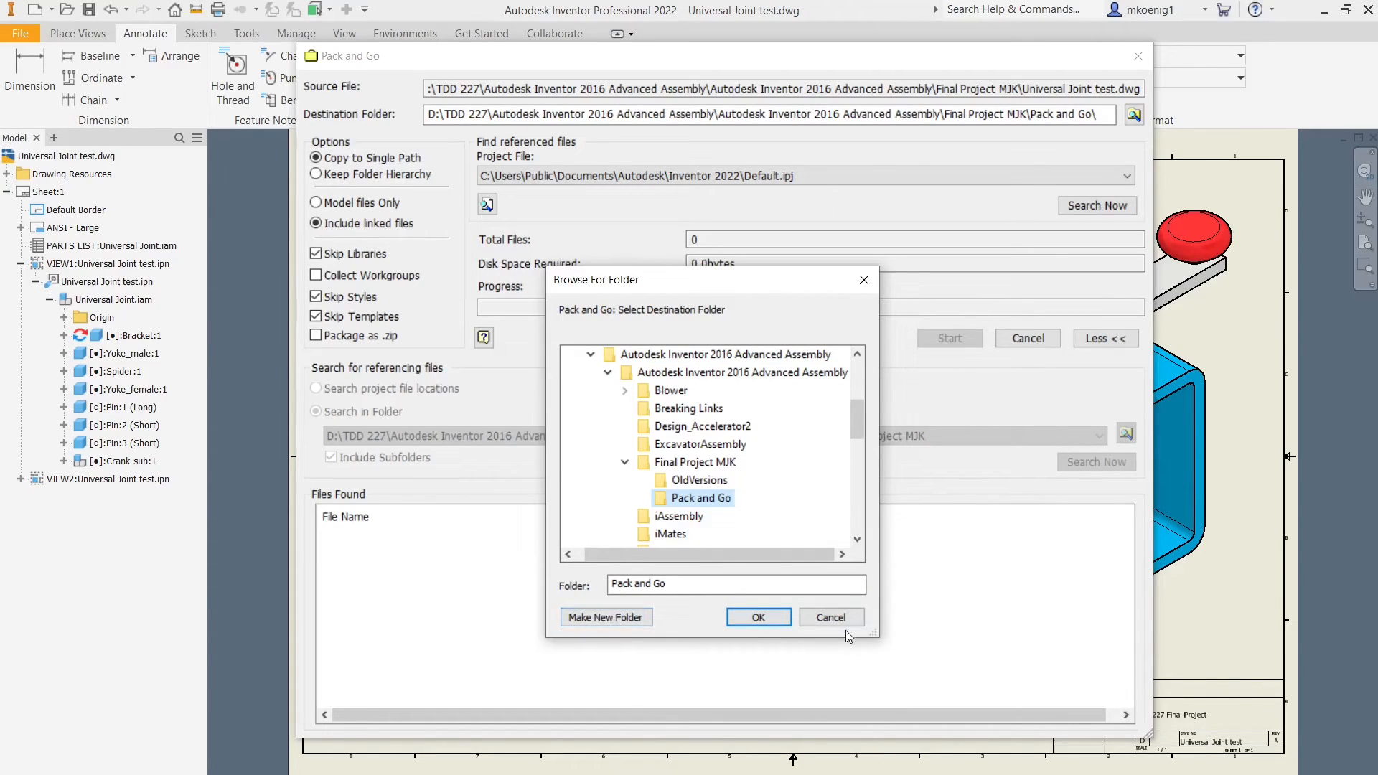
pyautogui.click(831, 618)
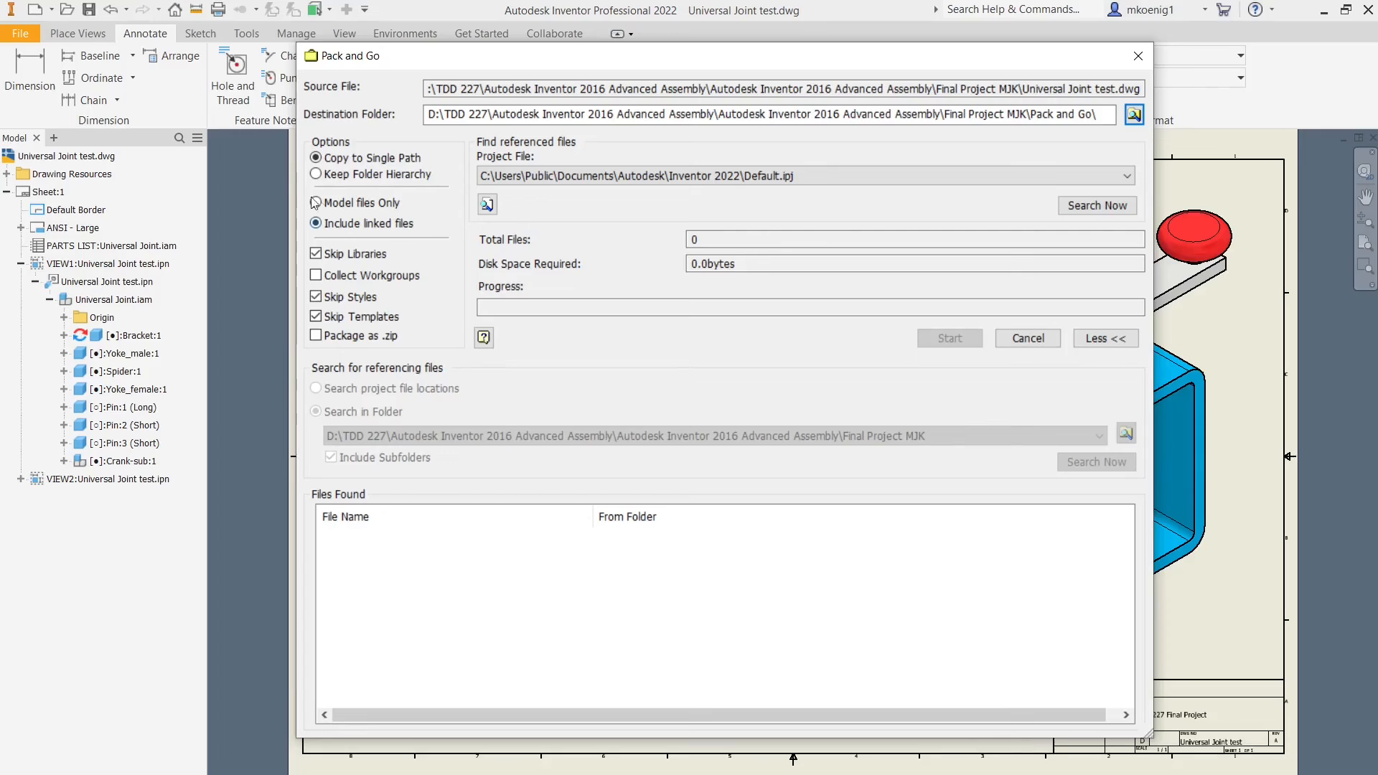
# Step: Find the drawing's referenced files and run Pack and Go with the package as .zip option until it is done
pyautogui.click(316, 336)
pyautogui.click(1065, 207)
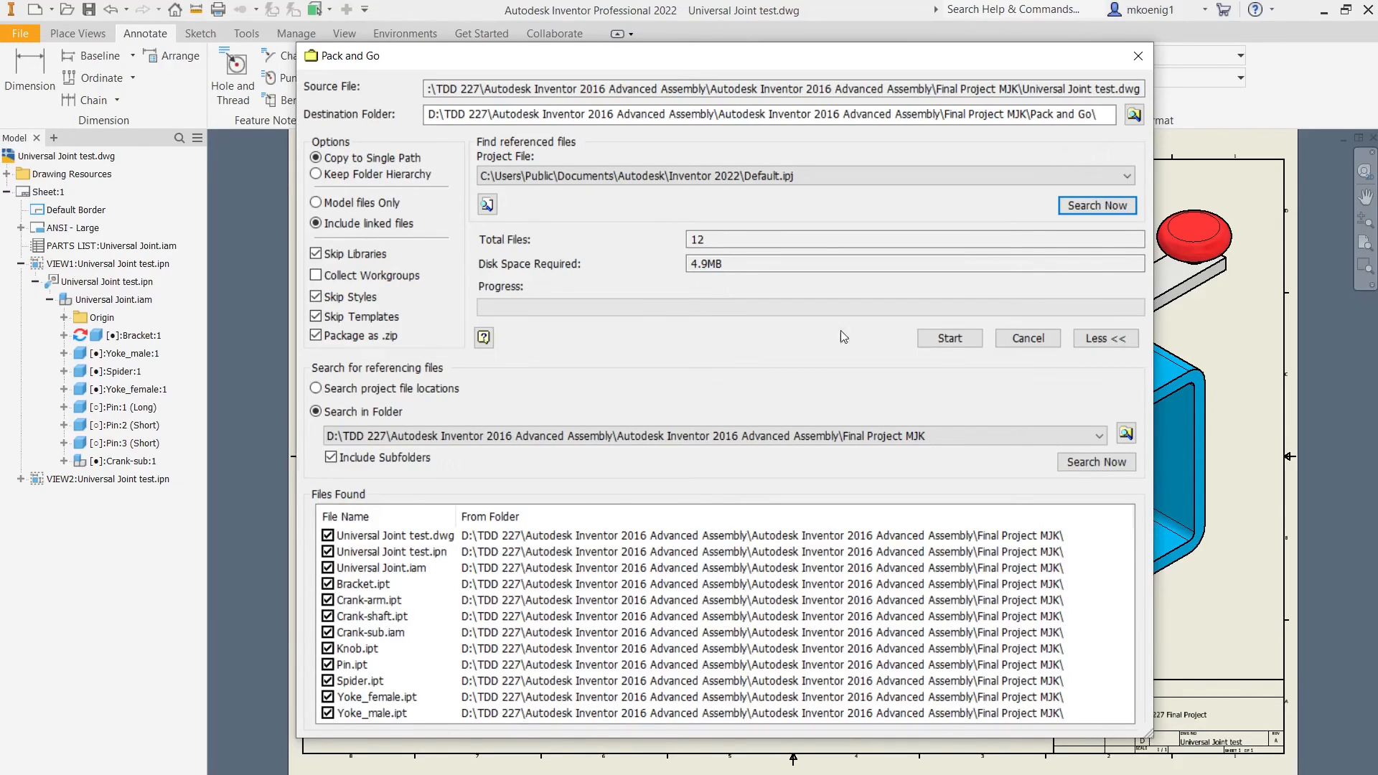
pyautogui.click(967, 337)
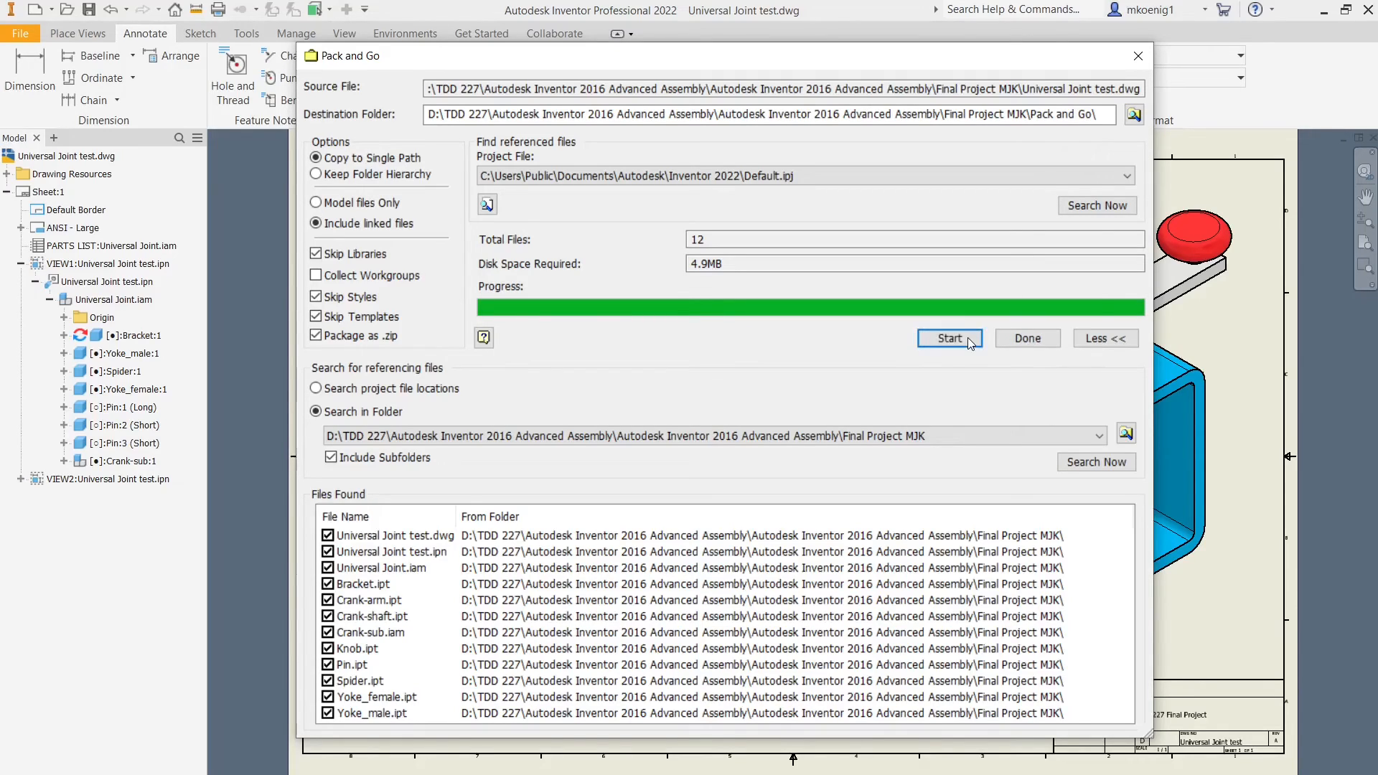
pyautogui.click(1033, 341)
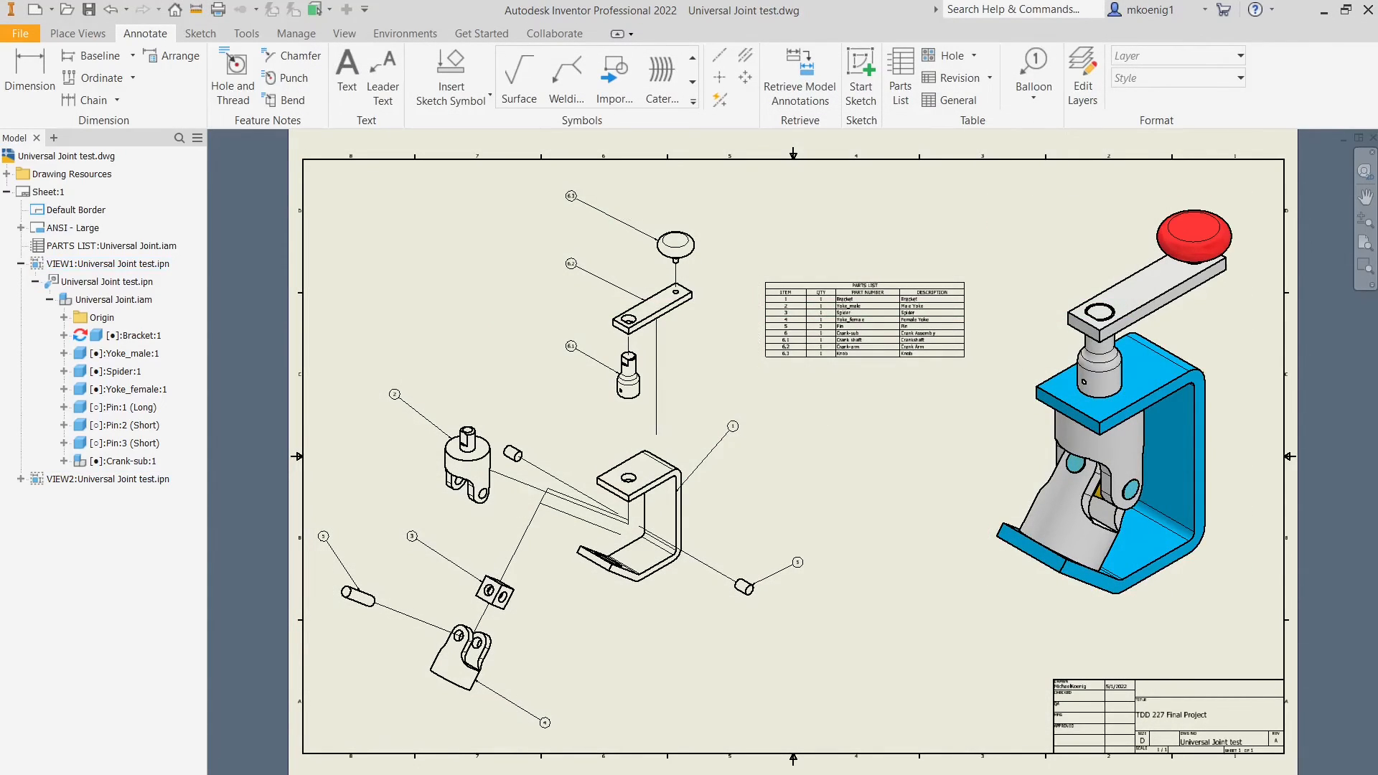
# Step: Switch to File Explorer's Final Project MJK folder and examine the copied files inside its Pack and Go folder
pyautogui.moveTo(502, 771)
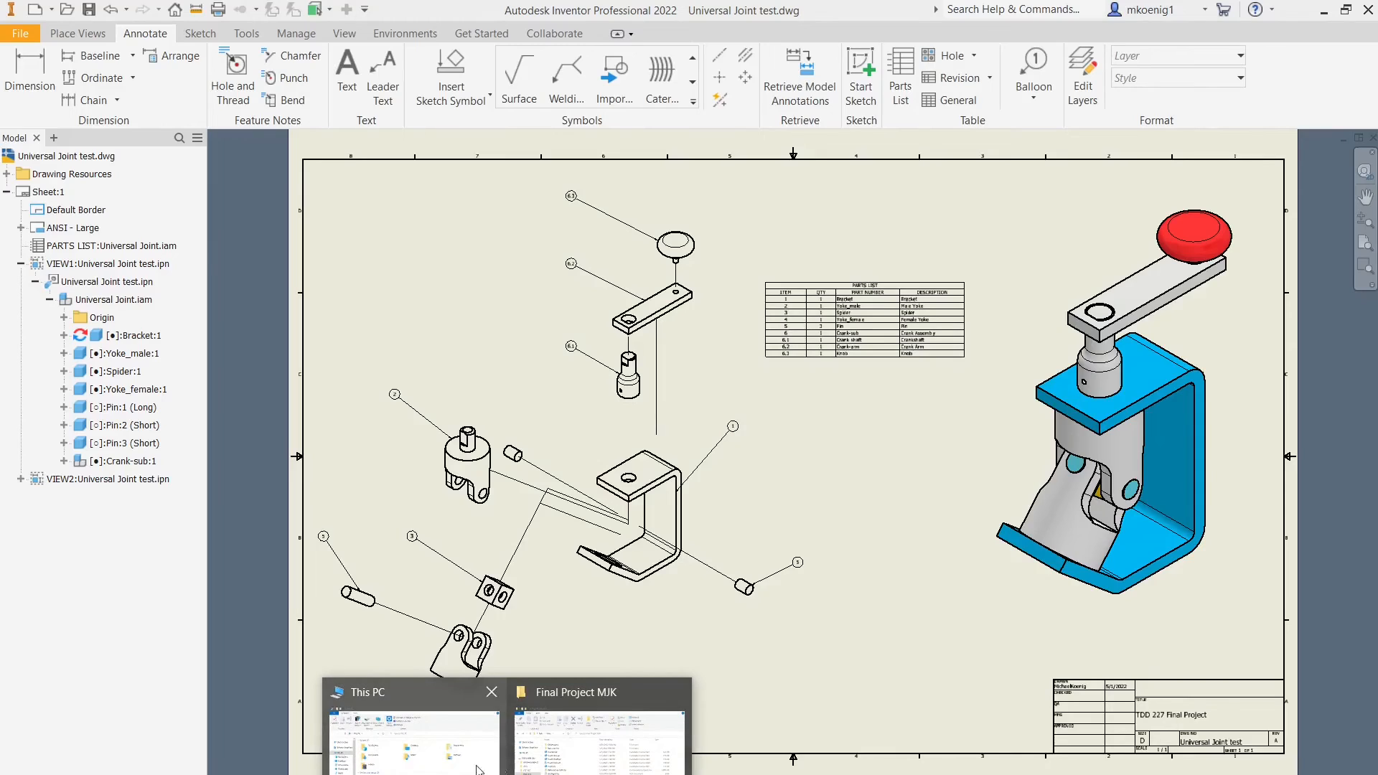
pyautogui.click(551, 753)
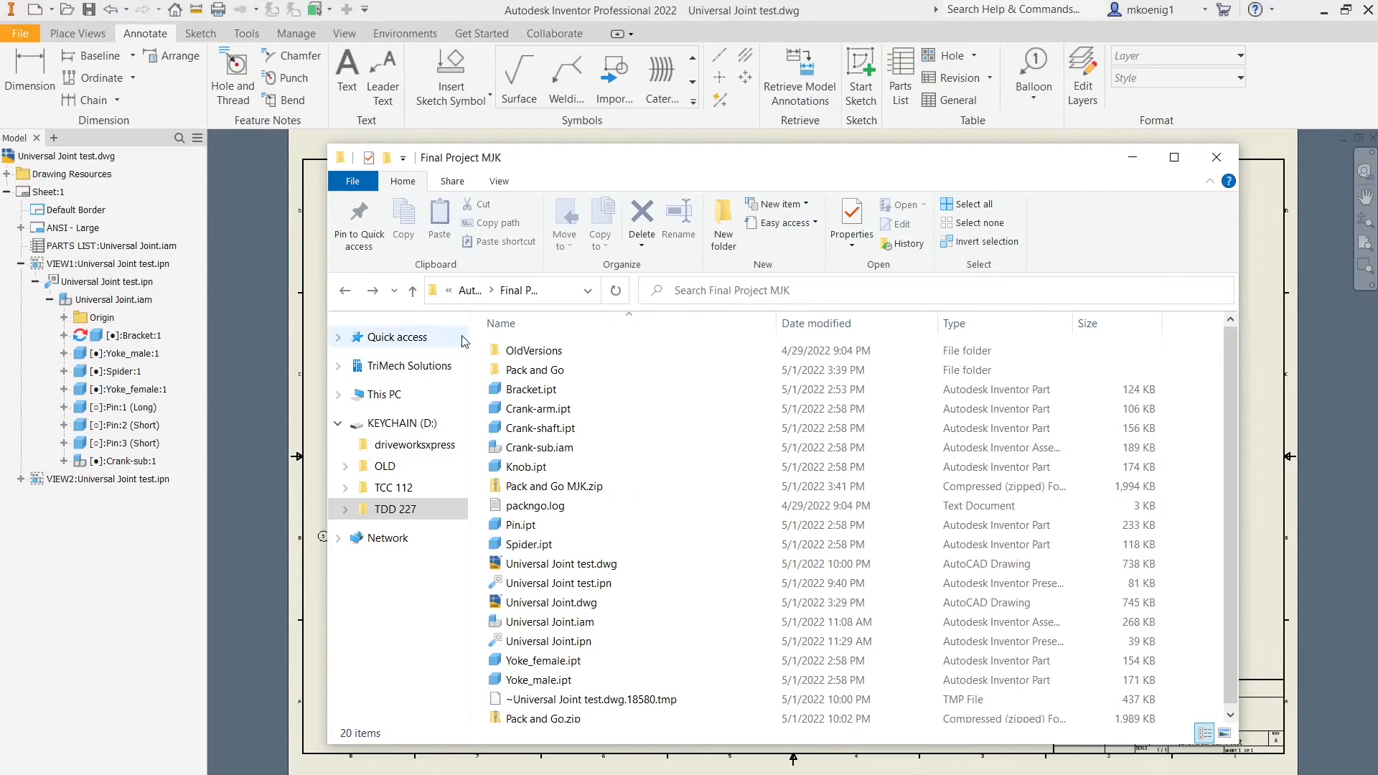
pyautogui.click(547, 372)
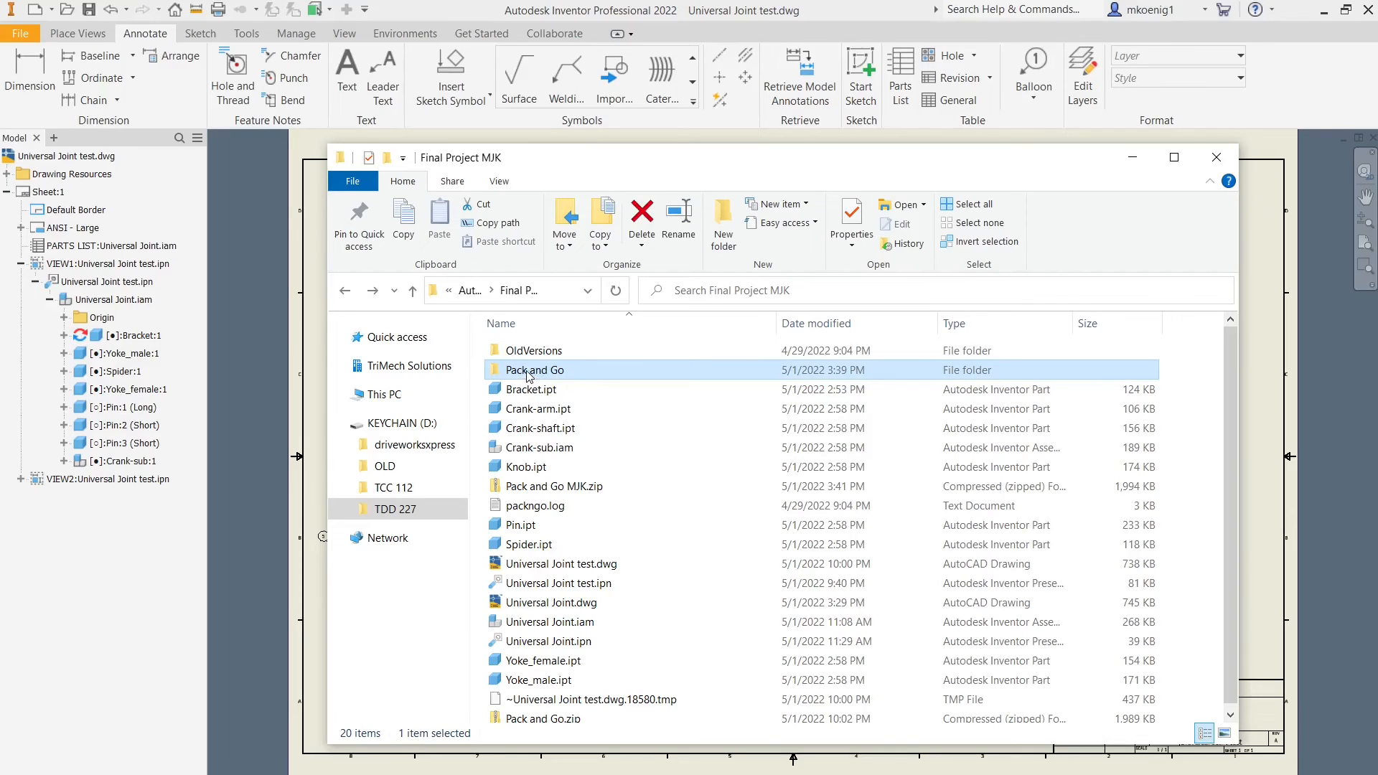
pyautogui.doubleClick(527, 371)
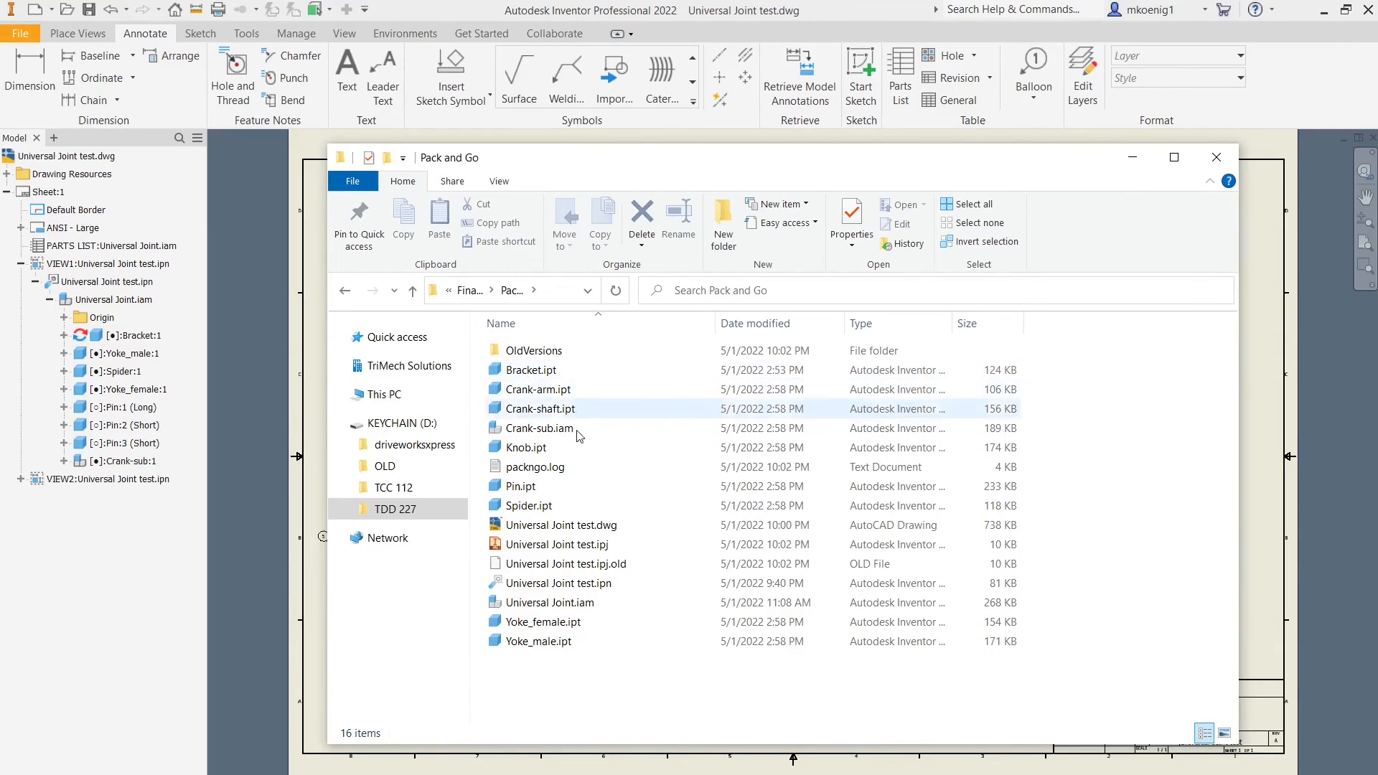
pyautogui.click(600, 546)
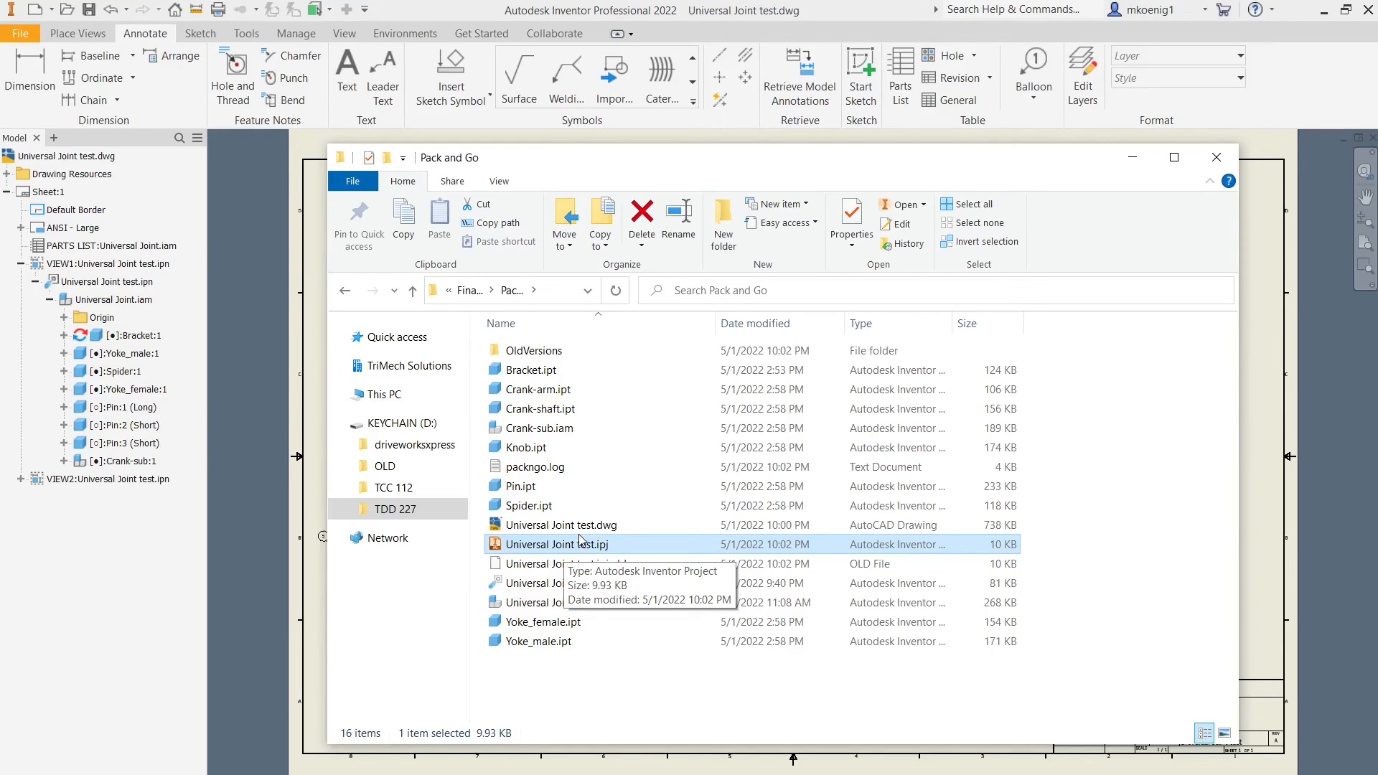
pyautogui.click(574, 529)
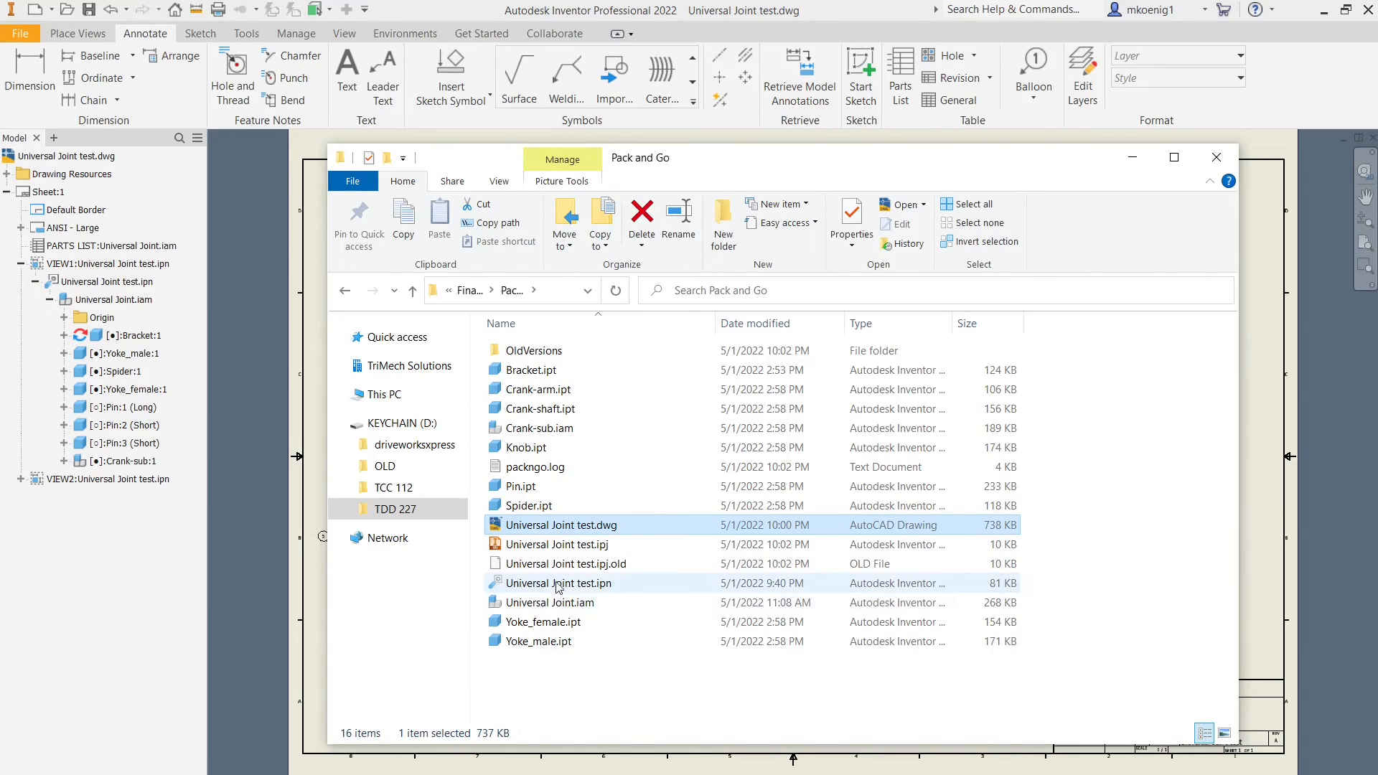
pyautogui.click(559, 586)
pyautogui.click(569, 604)
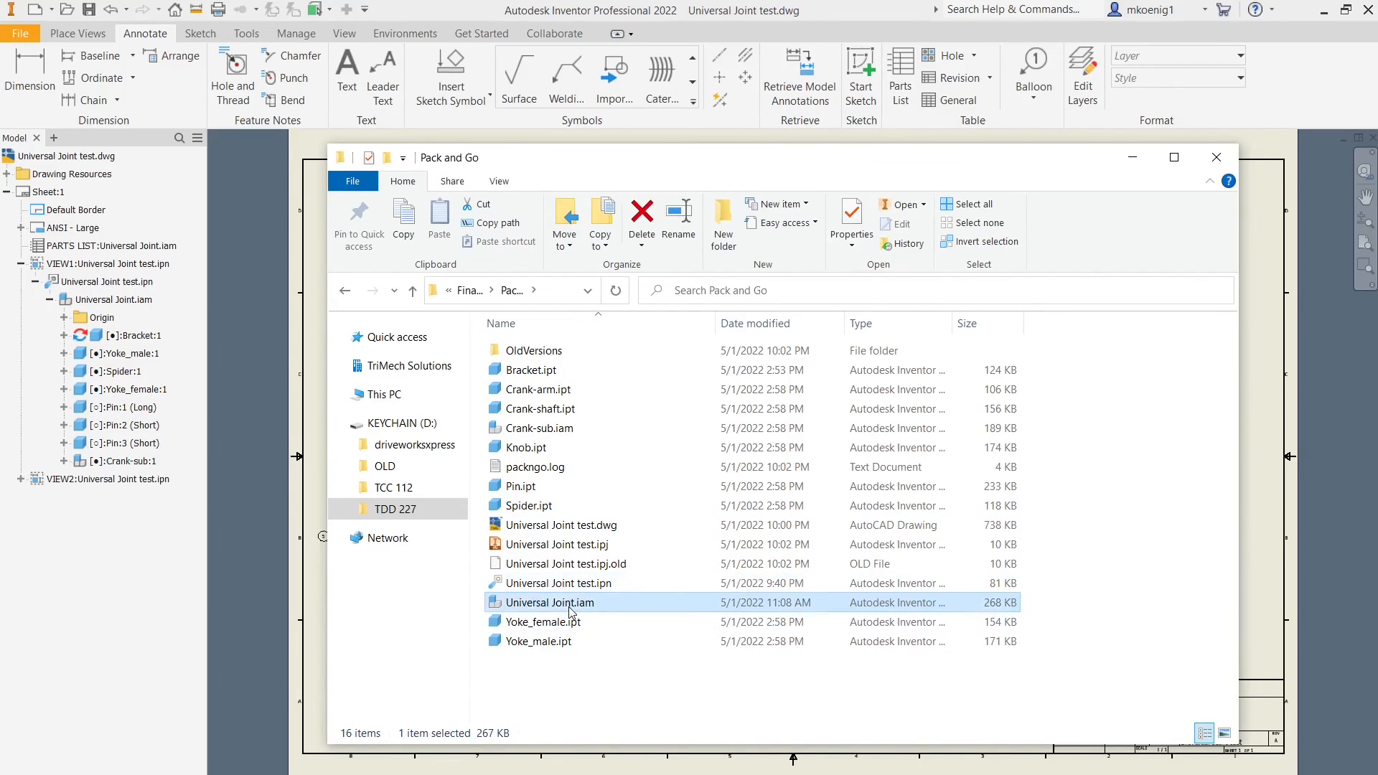
pyautogui.click(567, 467)
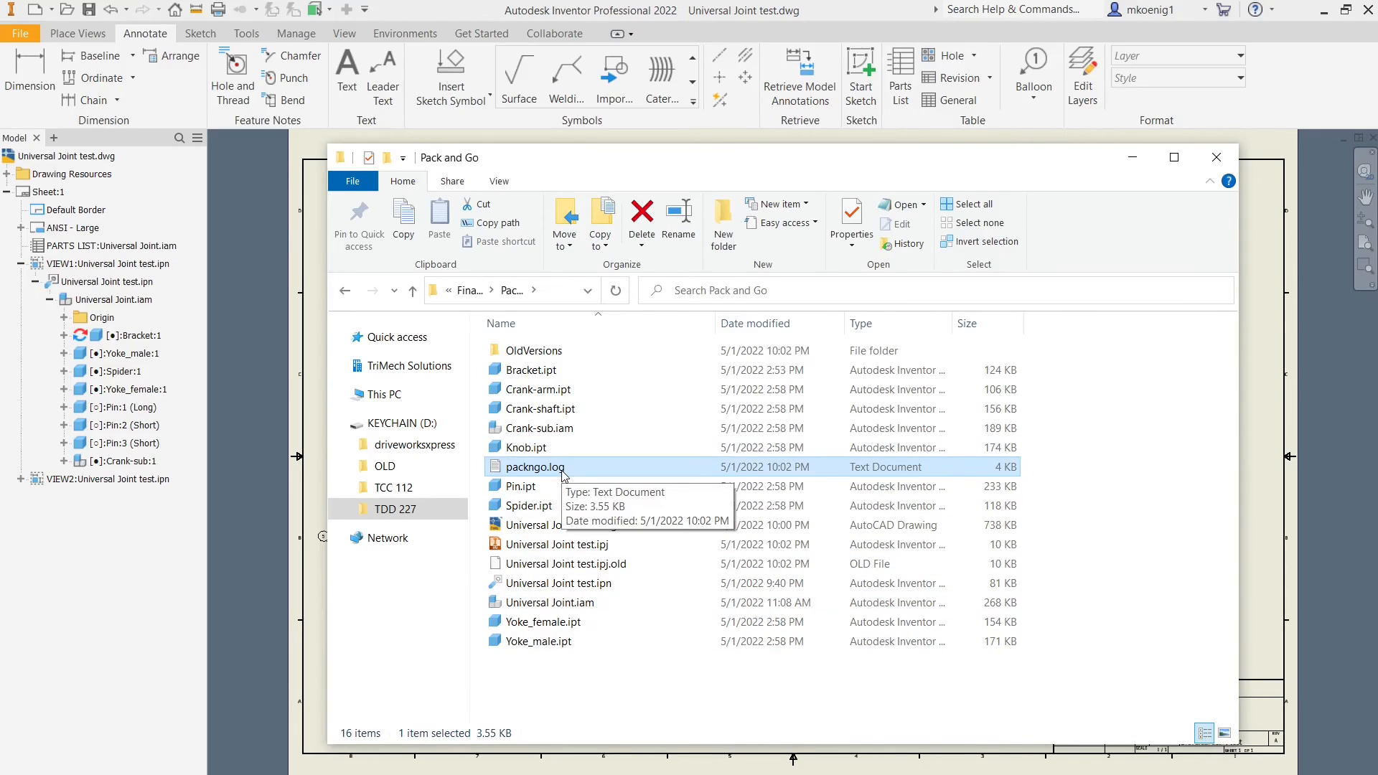
# Step: Compare the Pack and Go folder with Pack and Go.zip, examine the archive's contents, and return to the drawing in Inventor
pyautogui.click(343, 291)
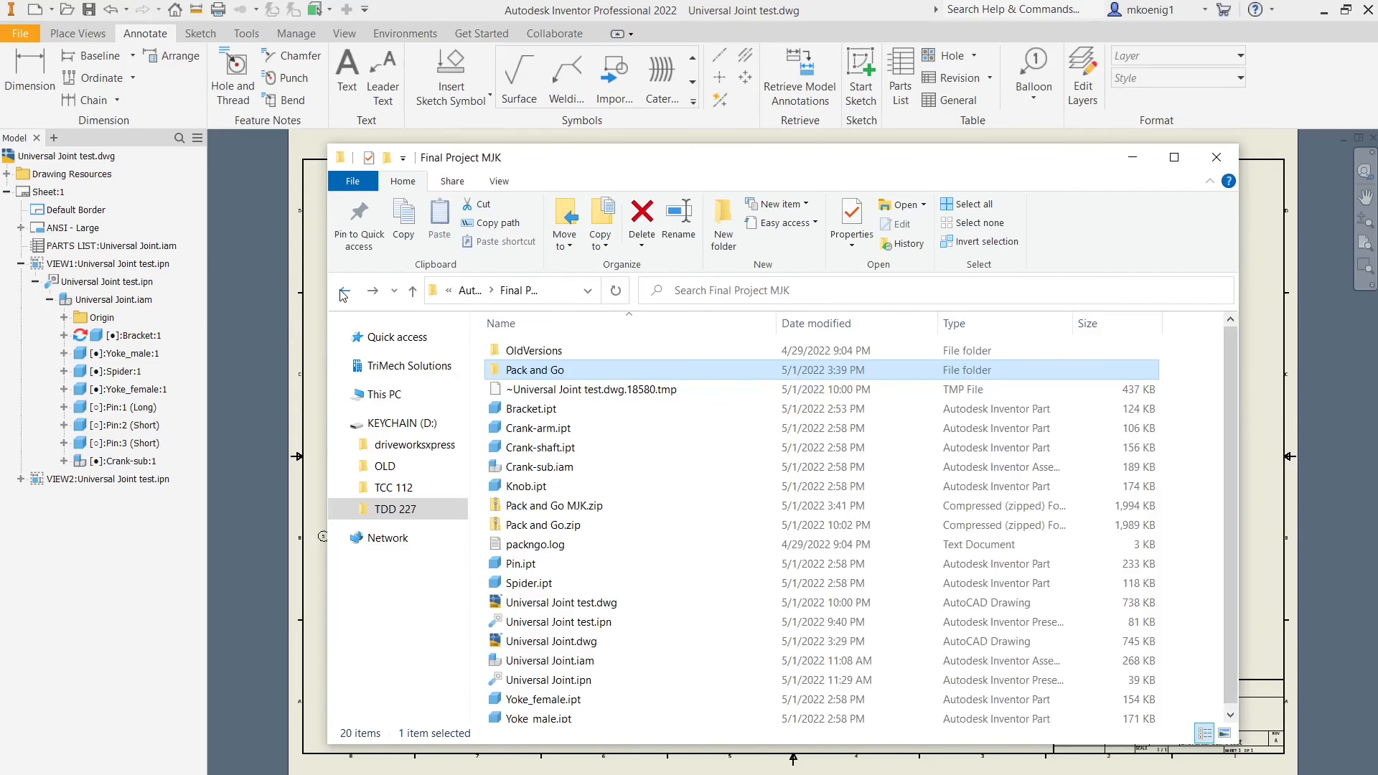
pyautogui.click(585, 525)
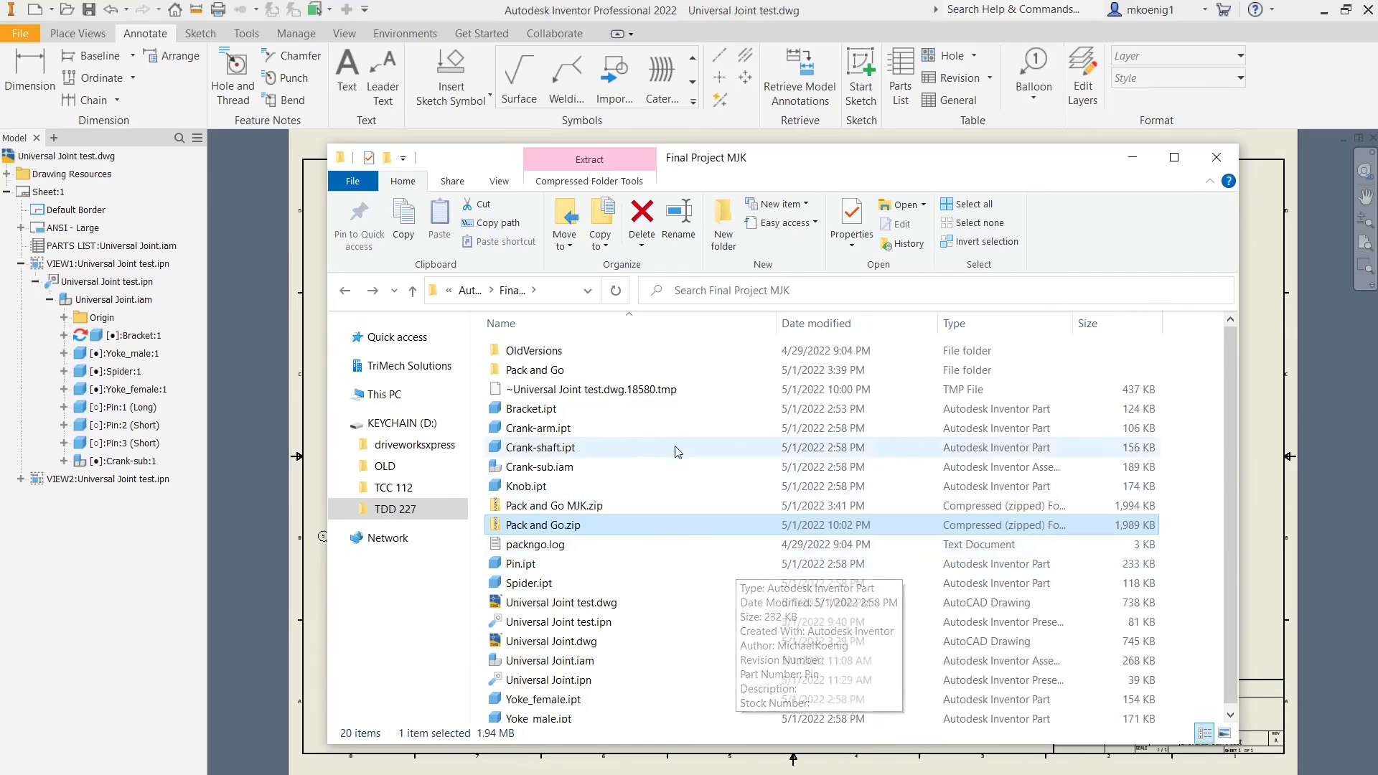
pyautogui.click(535, 371)
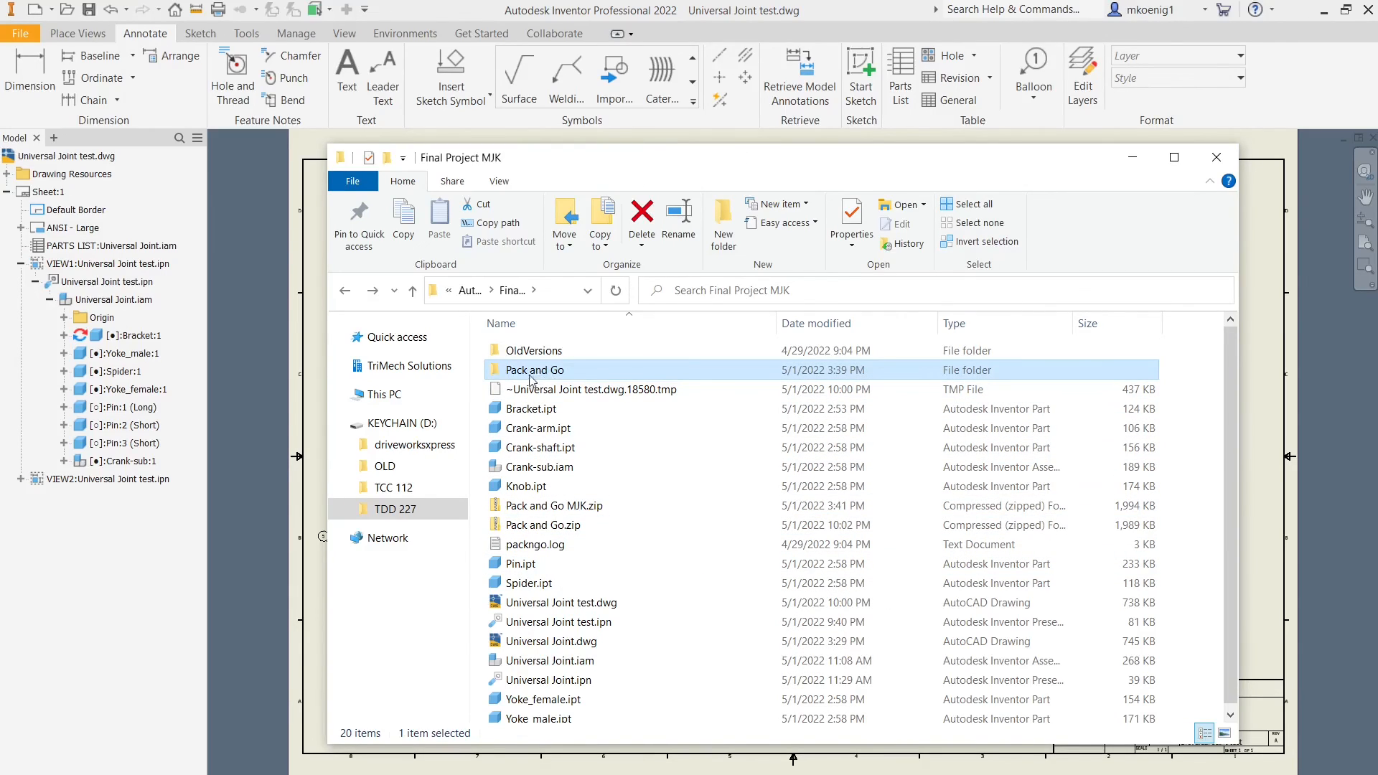
pyautogui.click(547, 527)
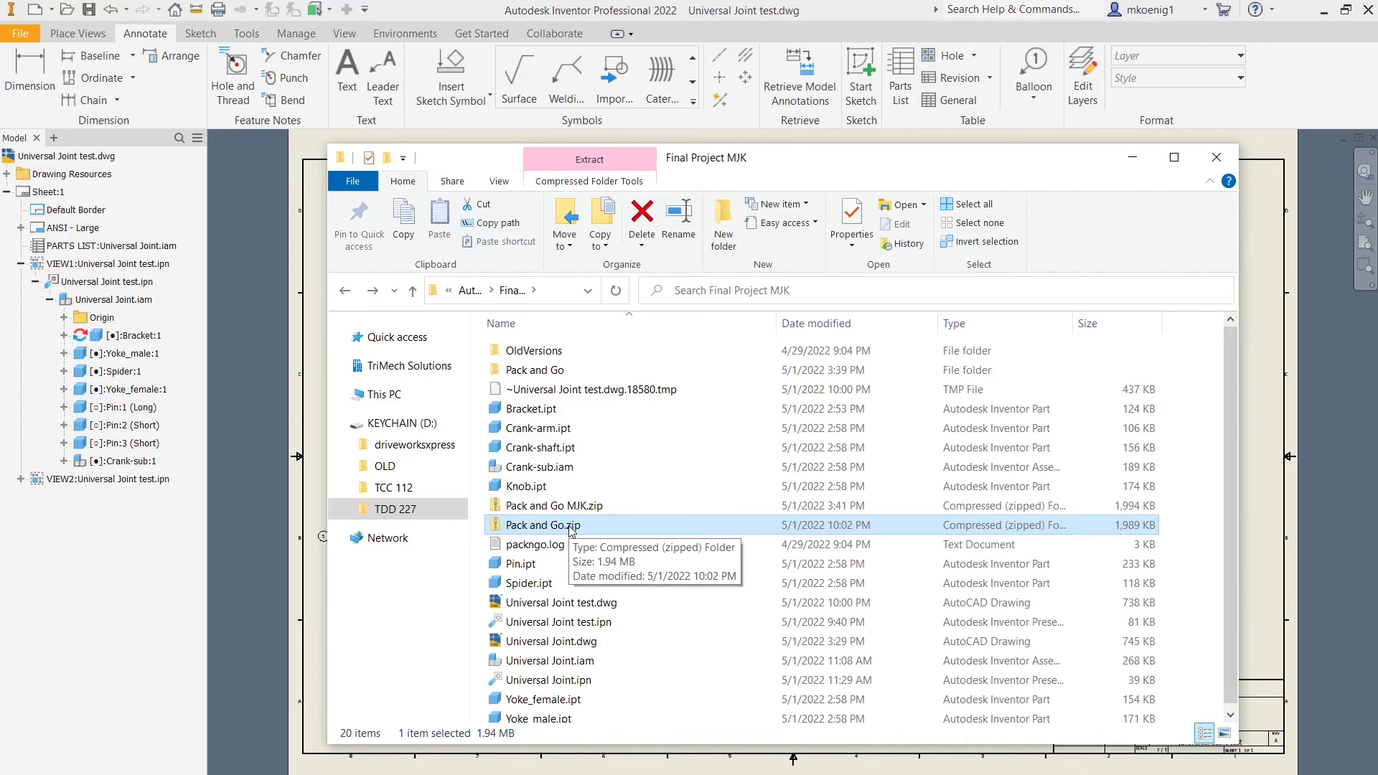
pyautogui.click(550, 371)
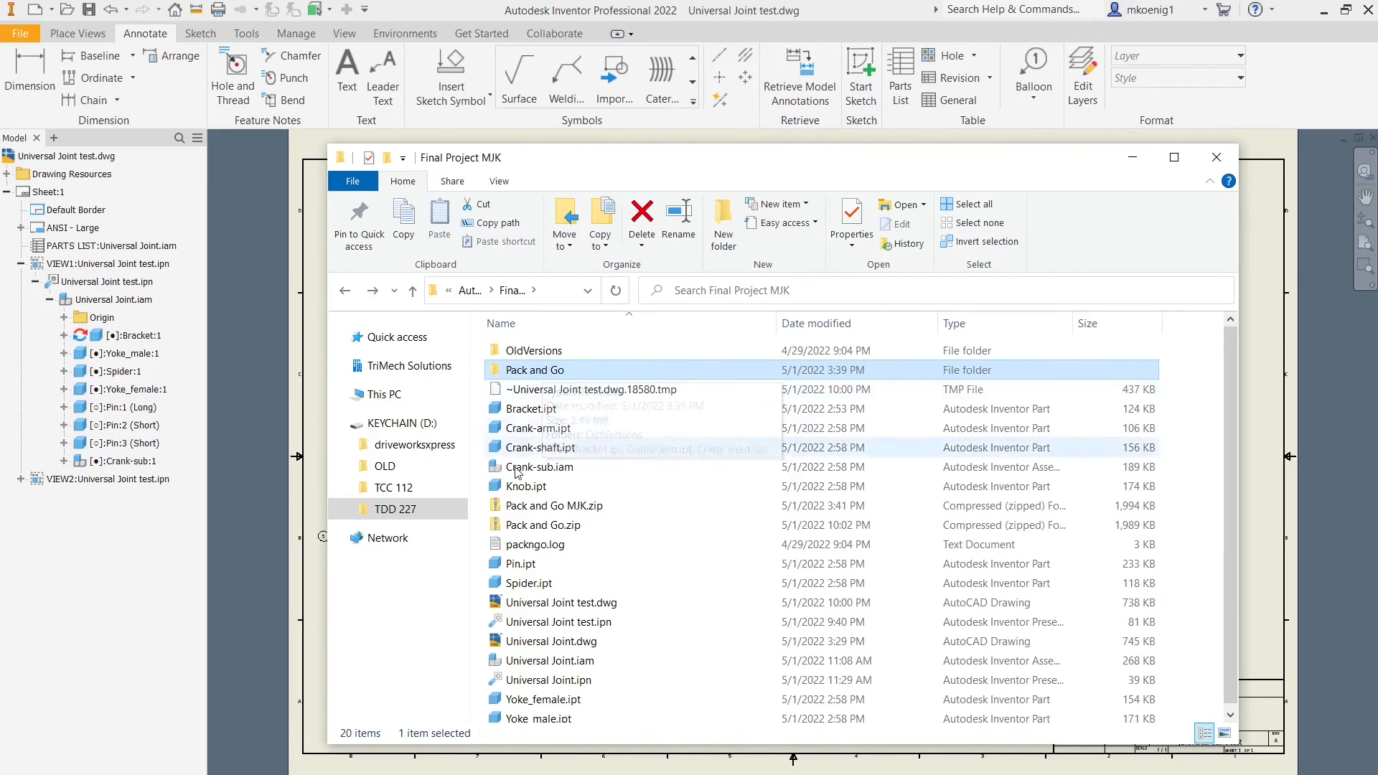
pyautogui.click(538, 526)
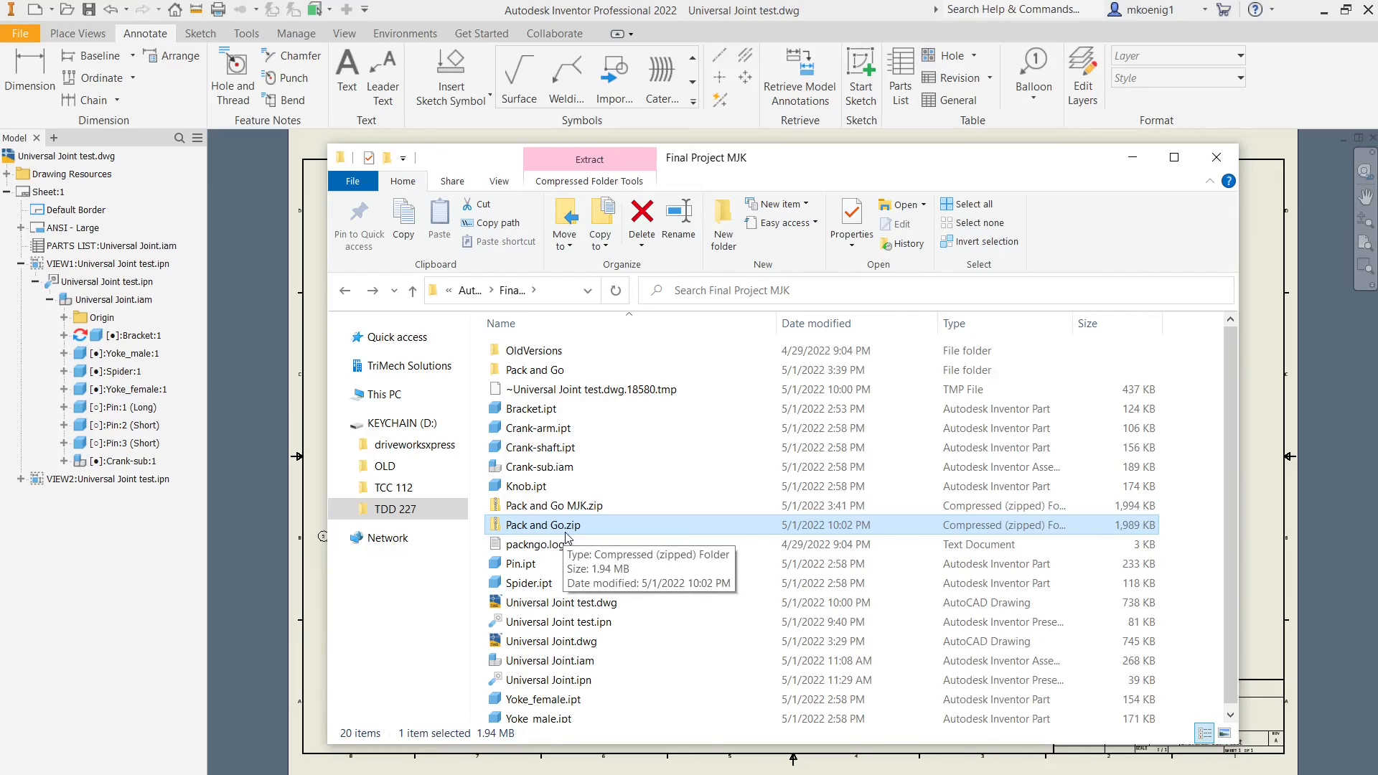
pyautogui.doubleClick(558, 527)
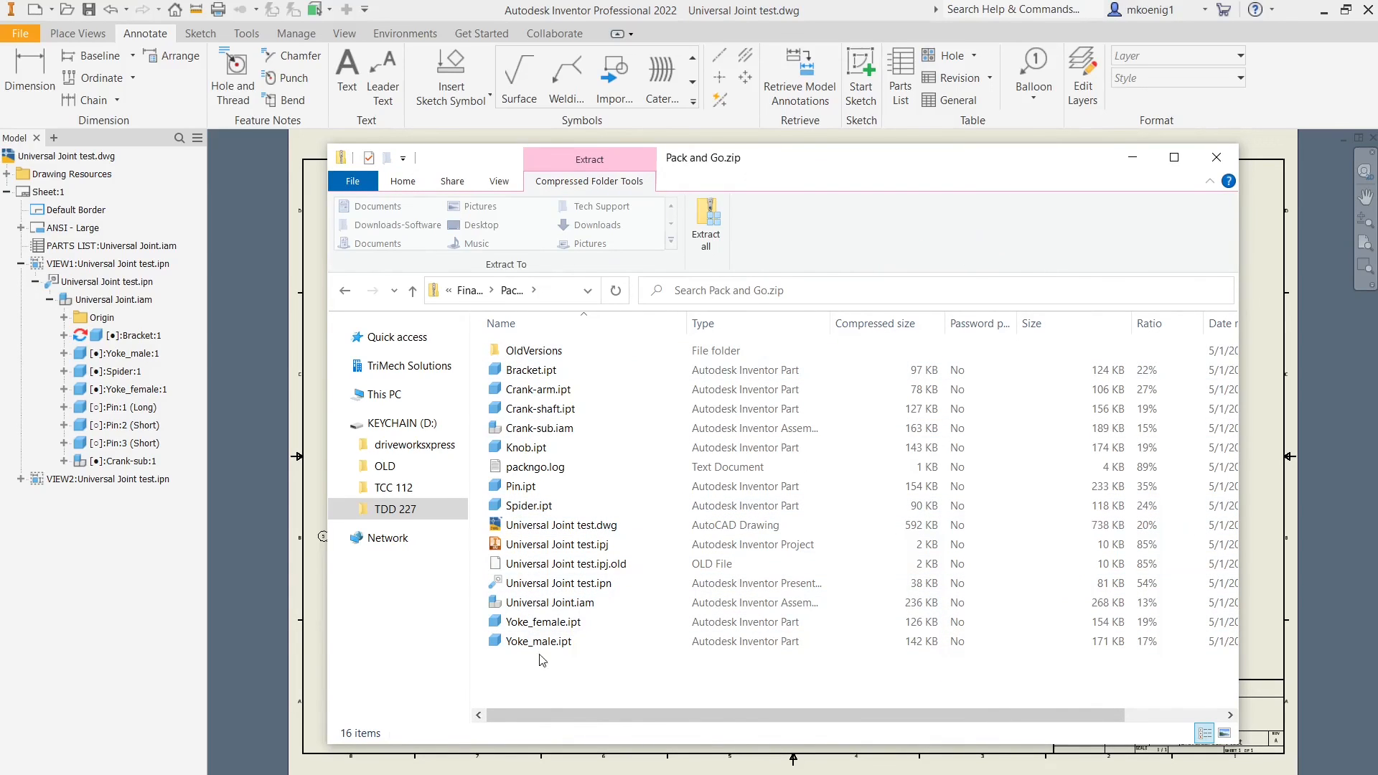
pyautogui.click(345, 290)
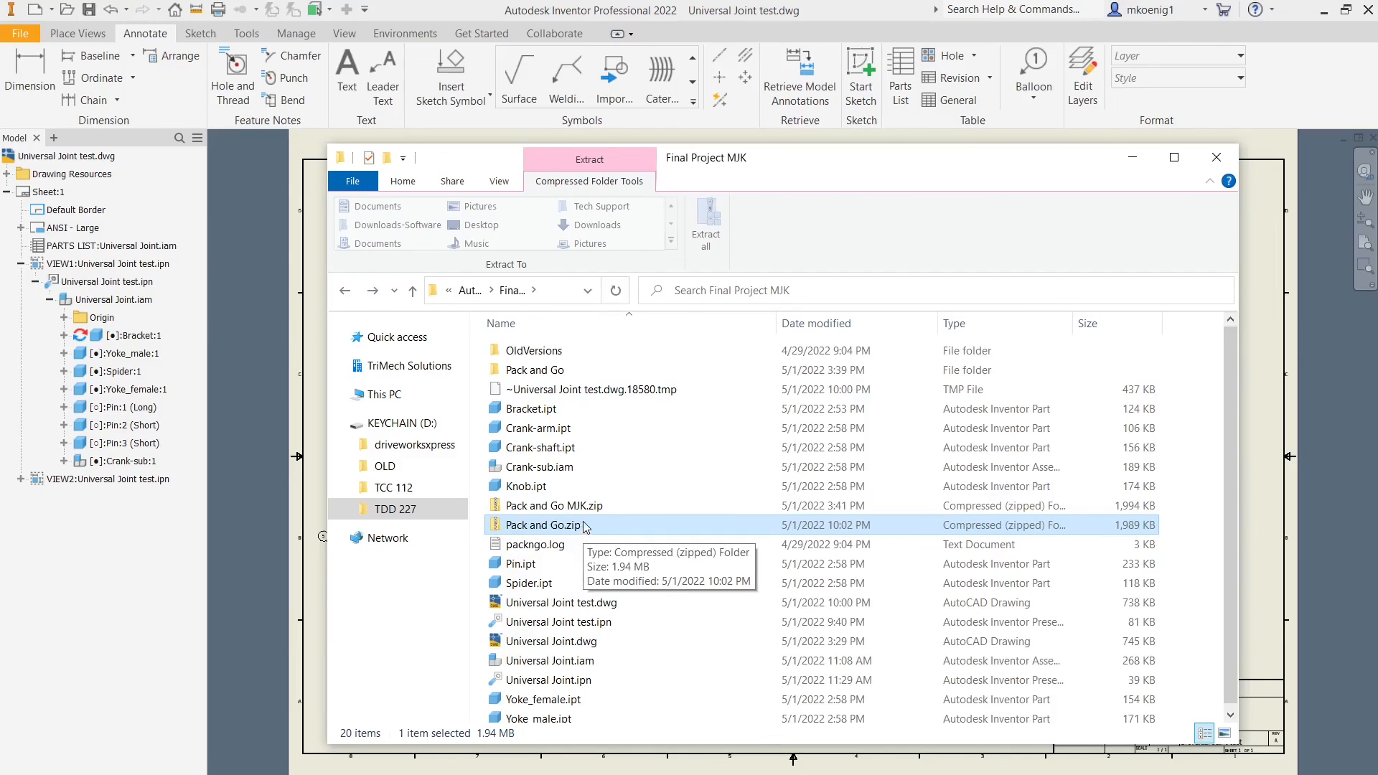
pyautogui.click(1132, 157)
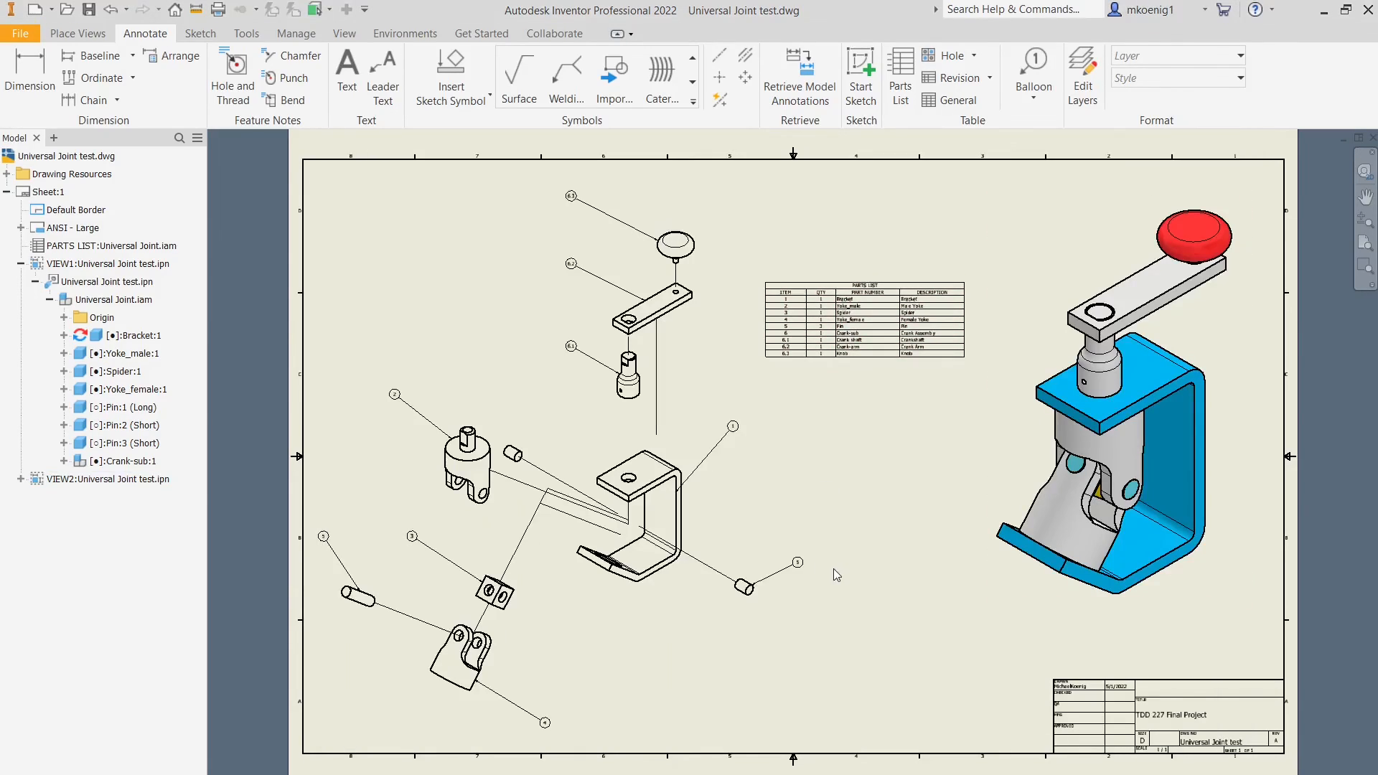